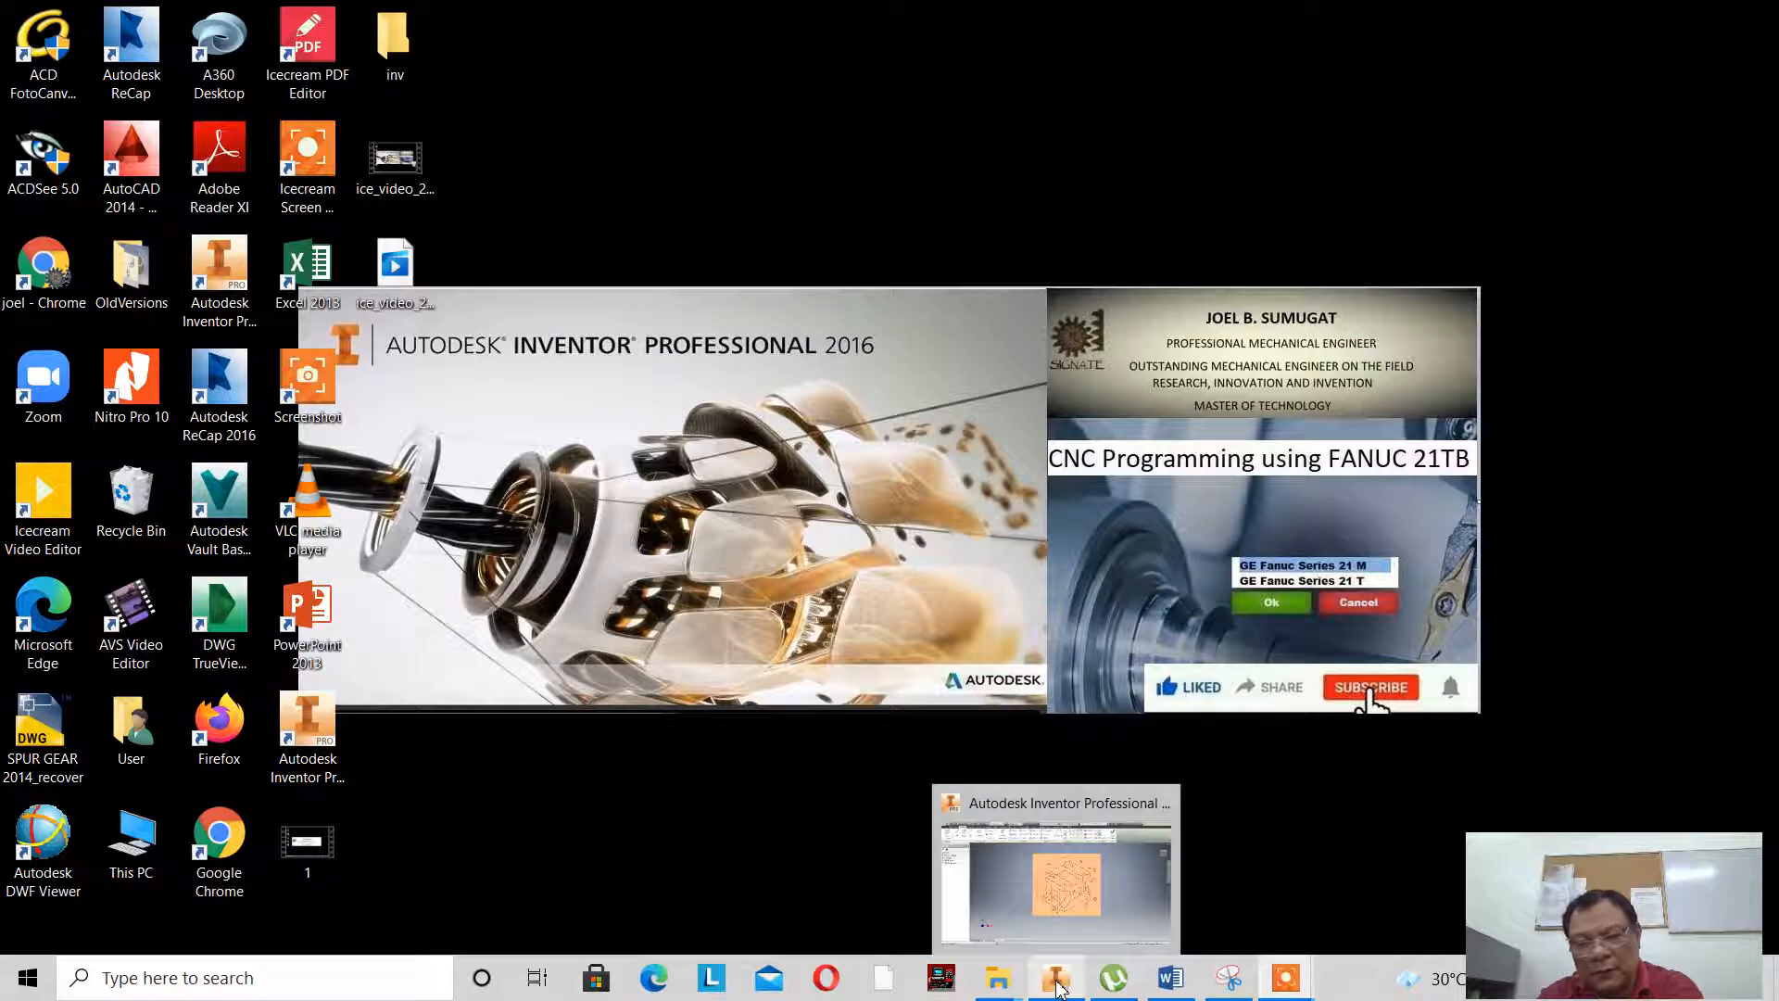
- Switch to Autodesk Inventor and sketch a two-point center rectangle about 67 by 117 mm, centred on the origin
left_click(1058, 984)
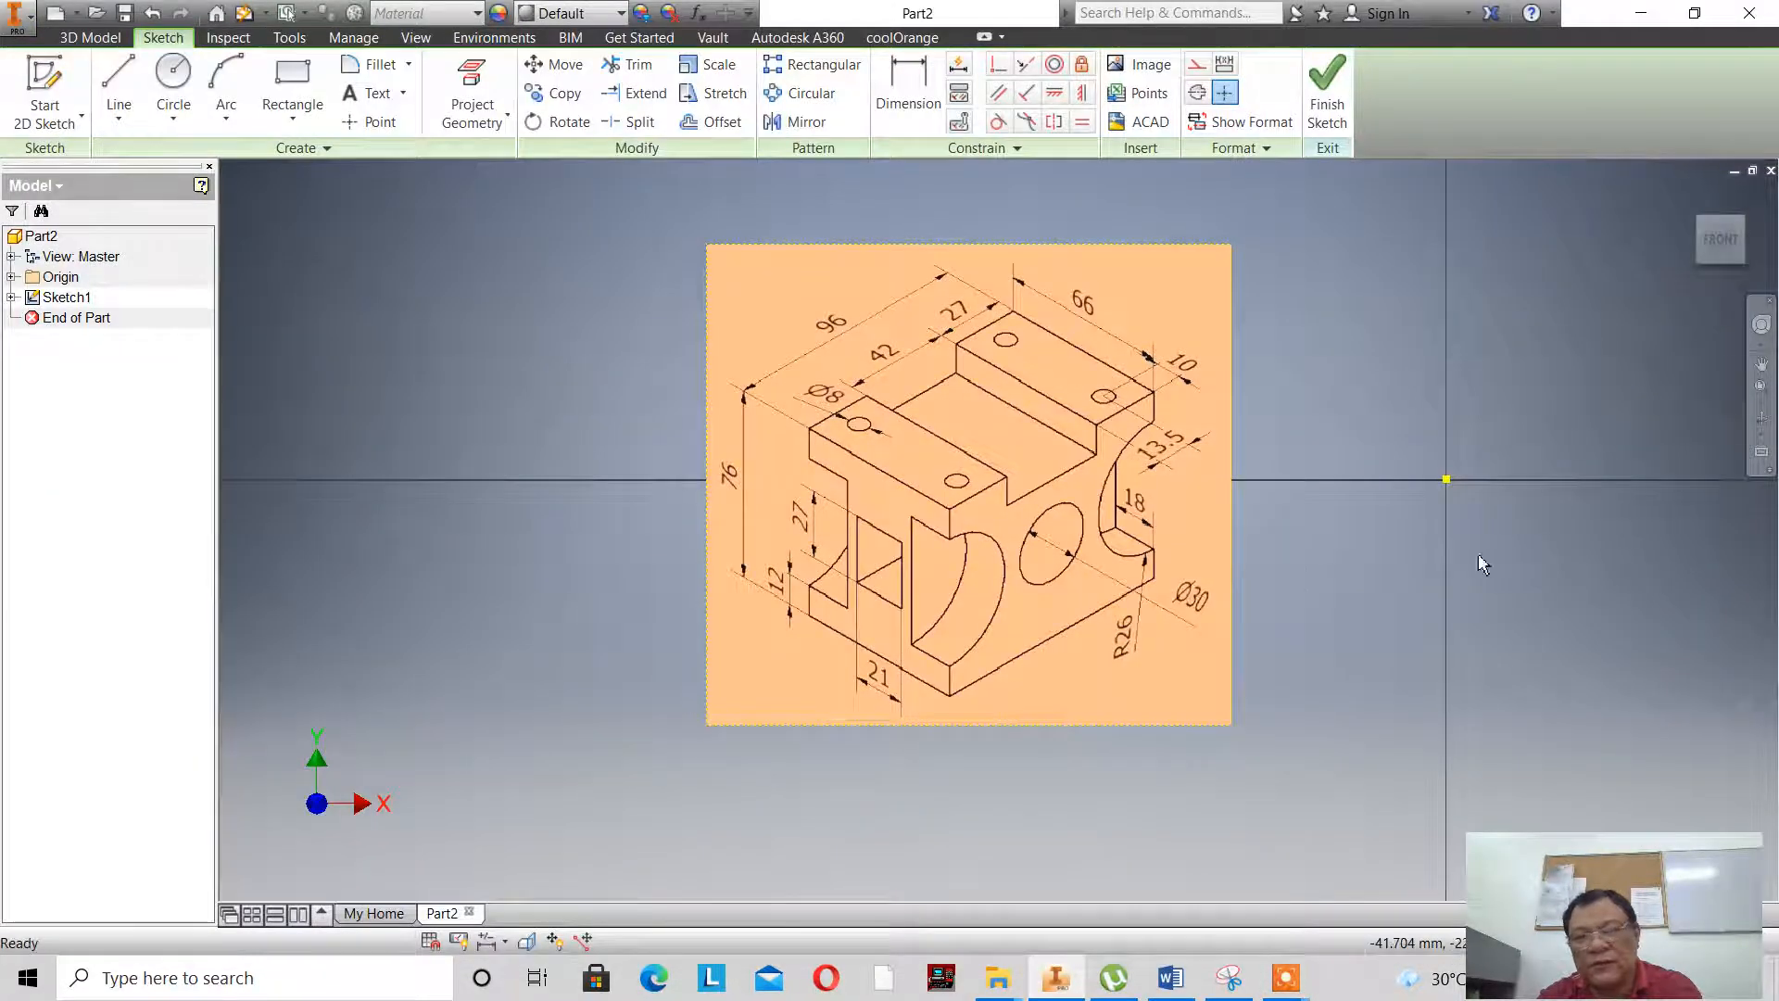
left_click(1761, 363)
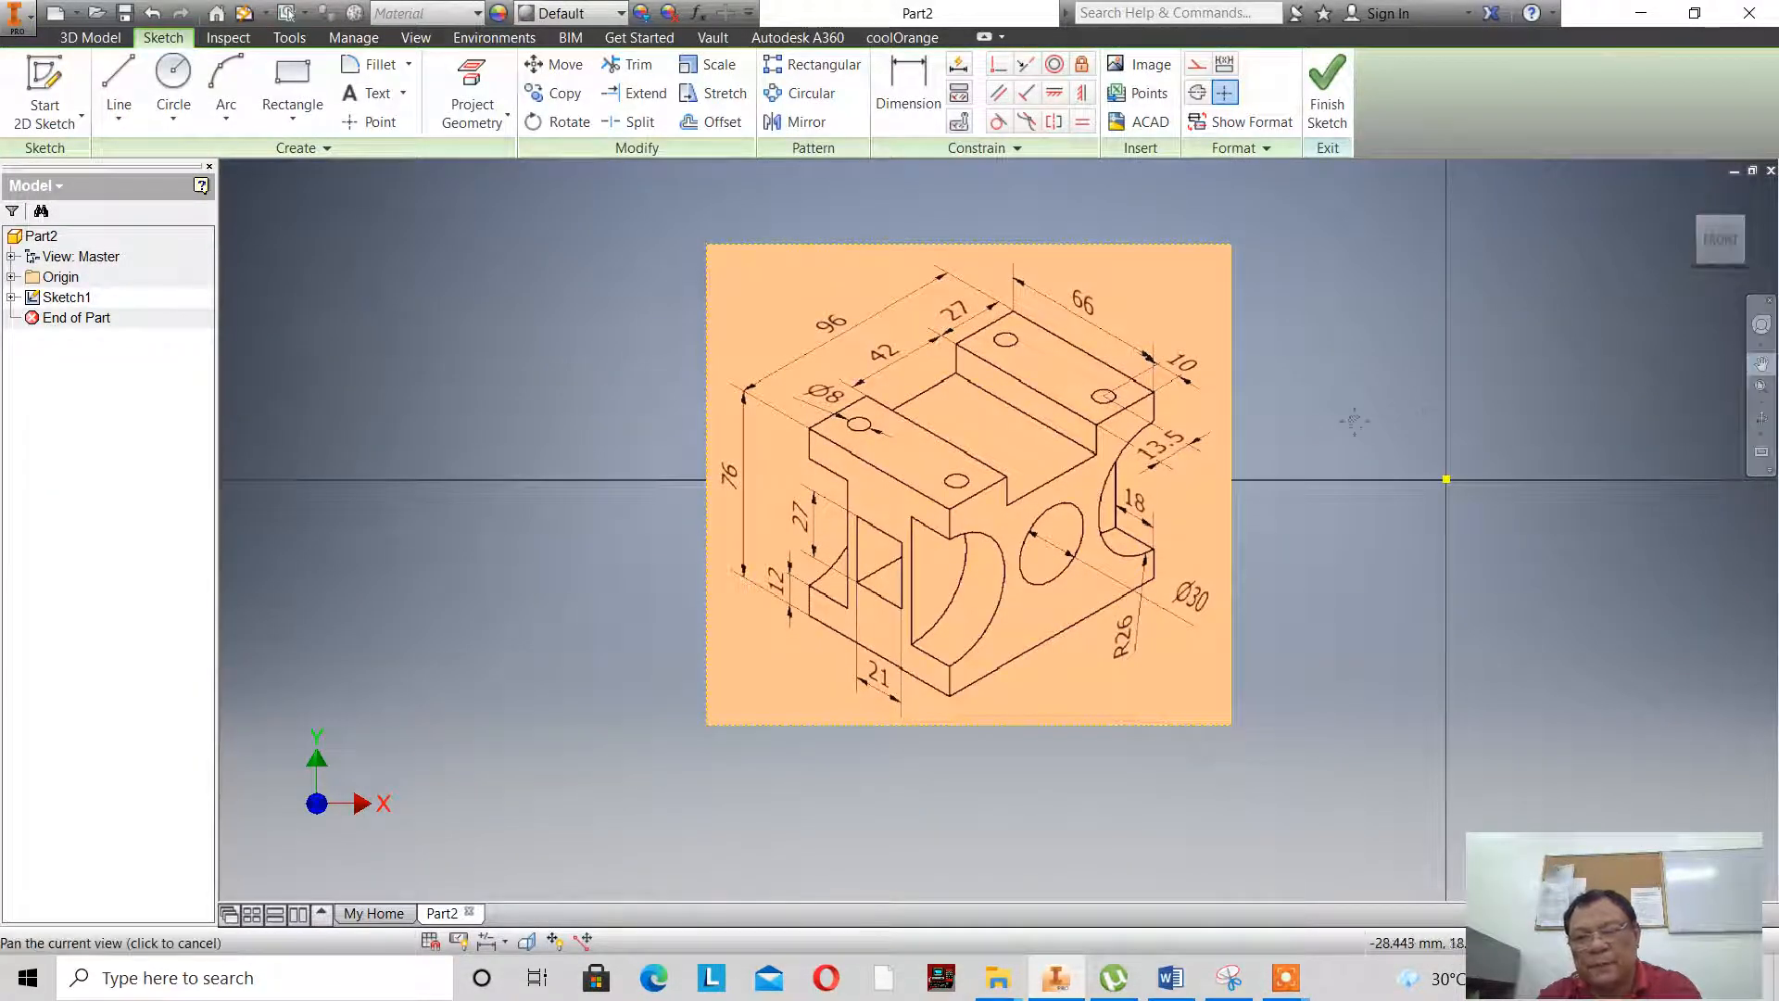
mouse_move(1354, 421)
left_mouse_down()
mouse_move(1080, 485)
mouse_move(946, 494)
left_mouse_up()
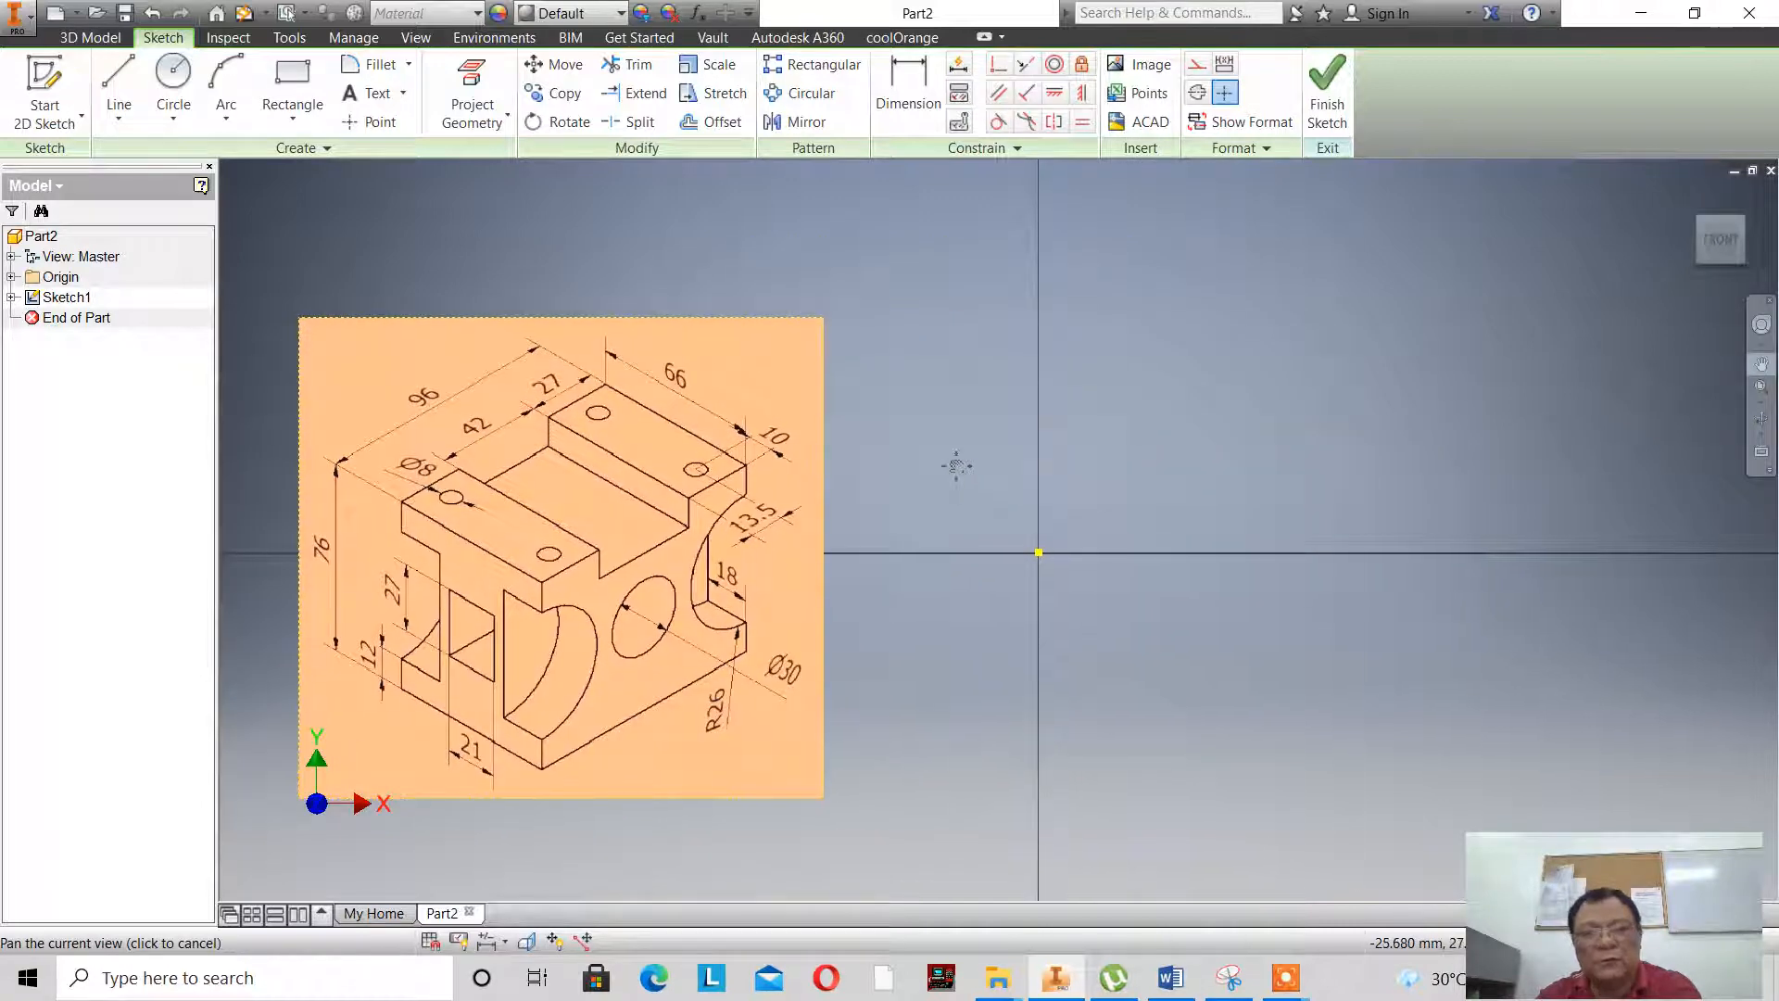
right_click(956, 466)
left_click(1024, 461)
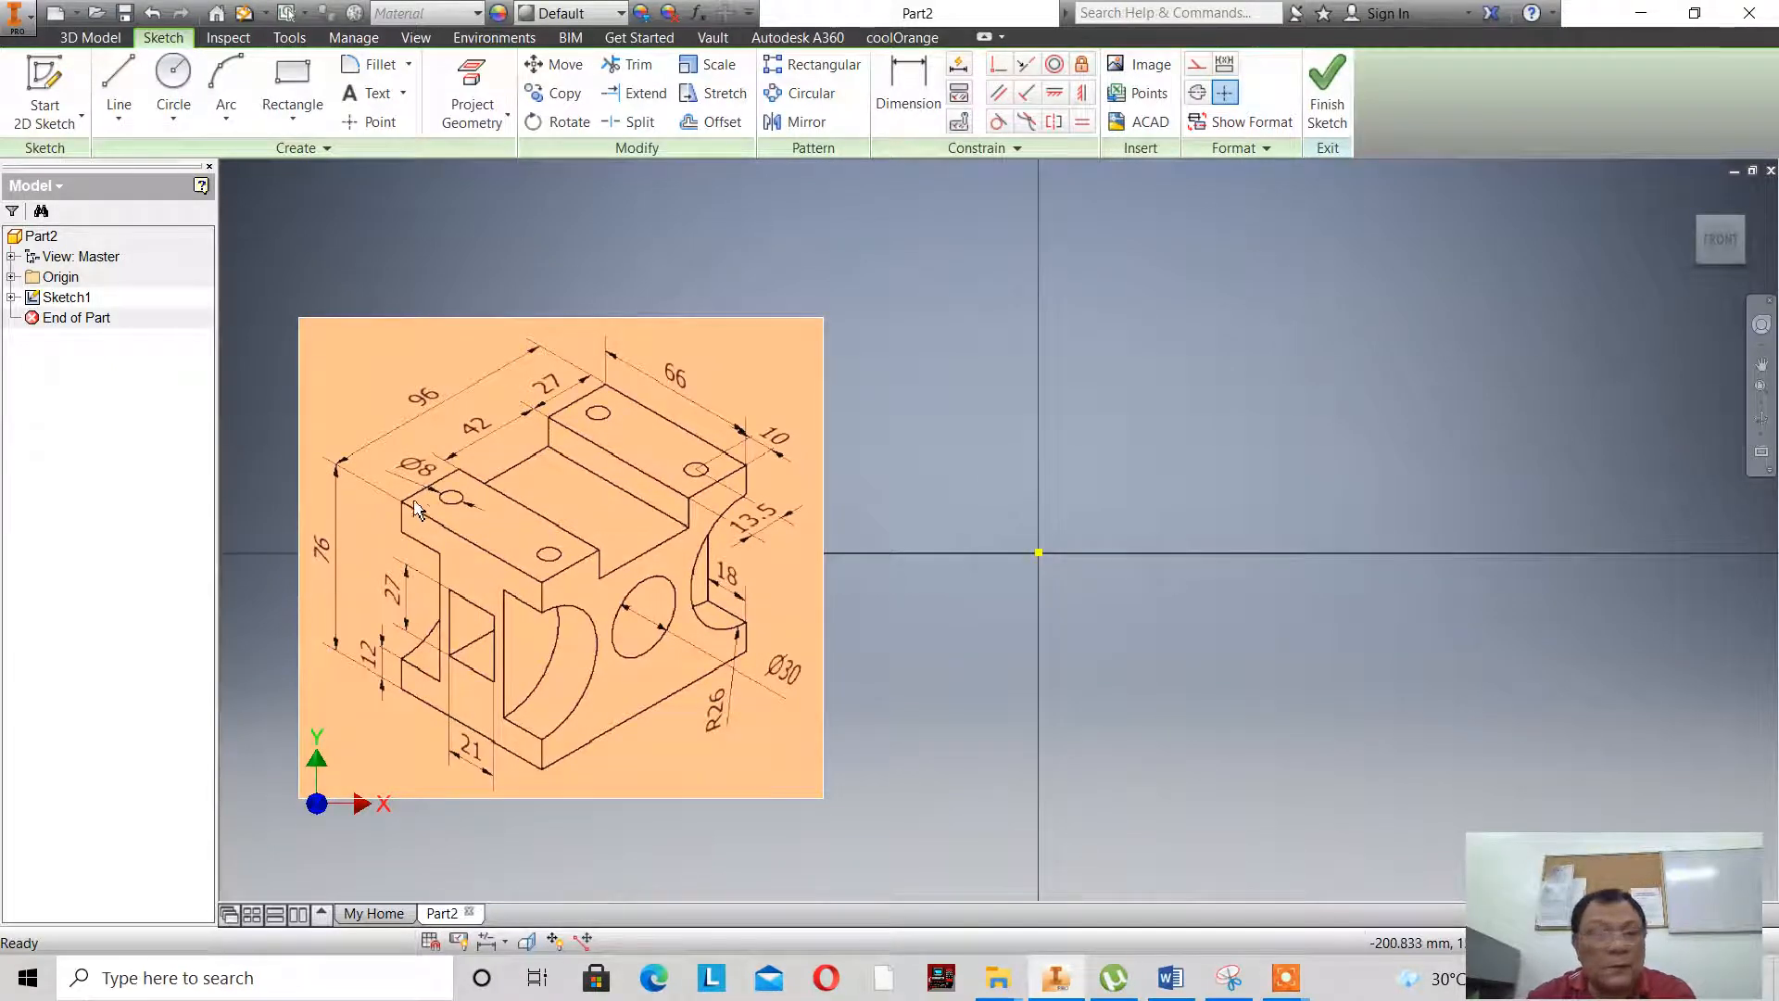
left_click(281, 130)
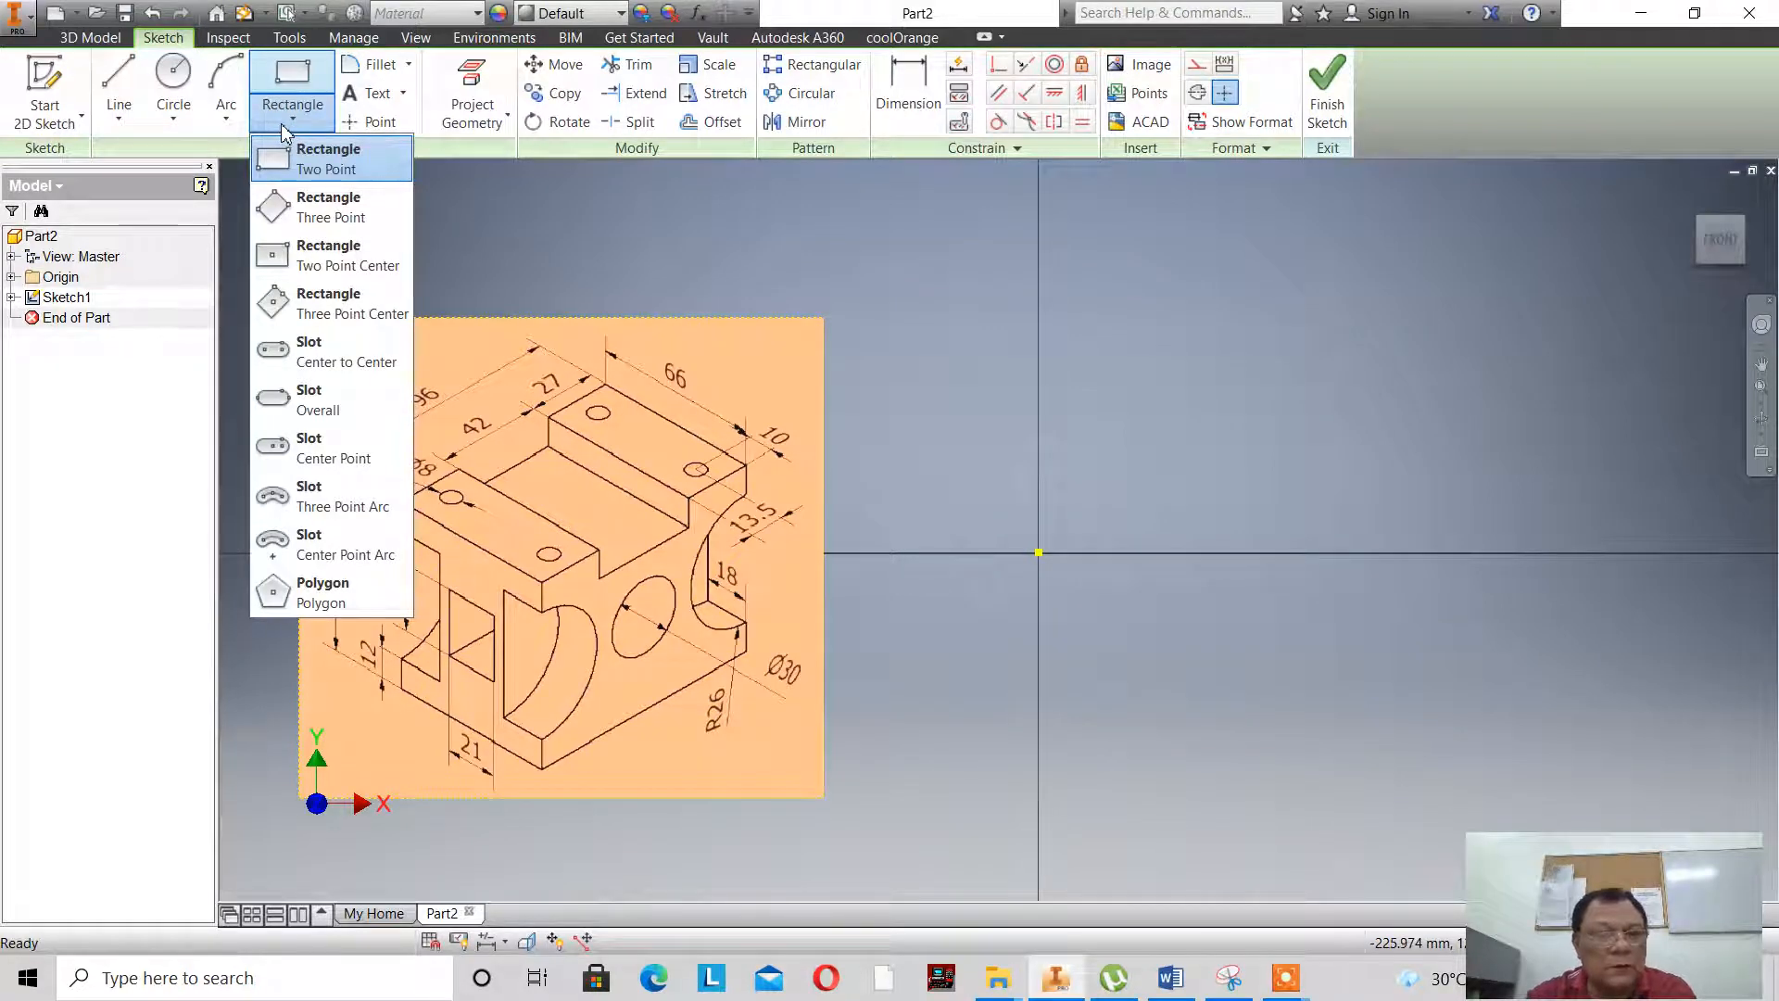
left_click(334, 250)
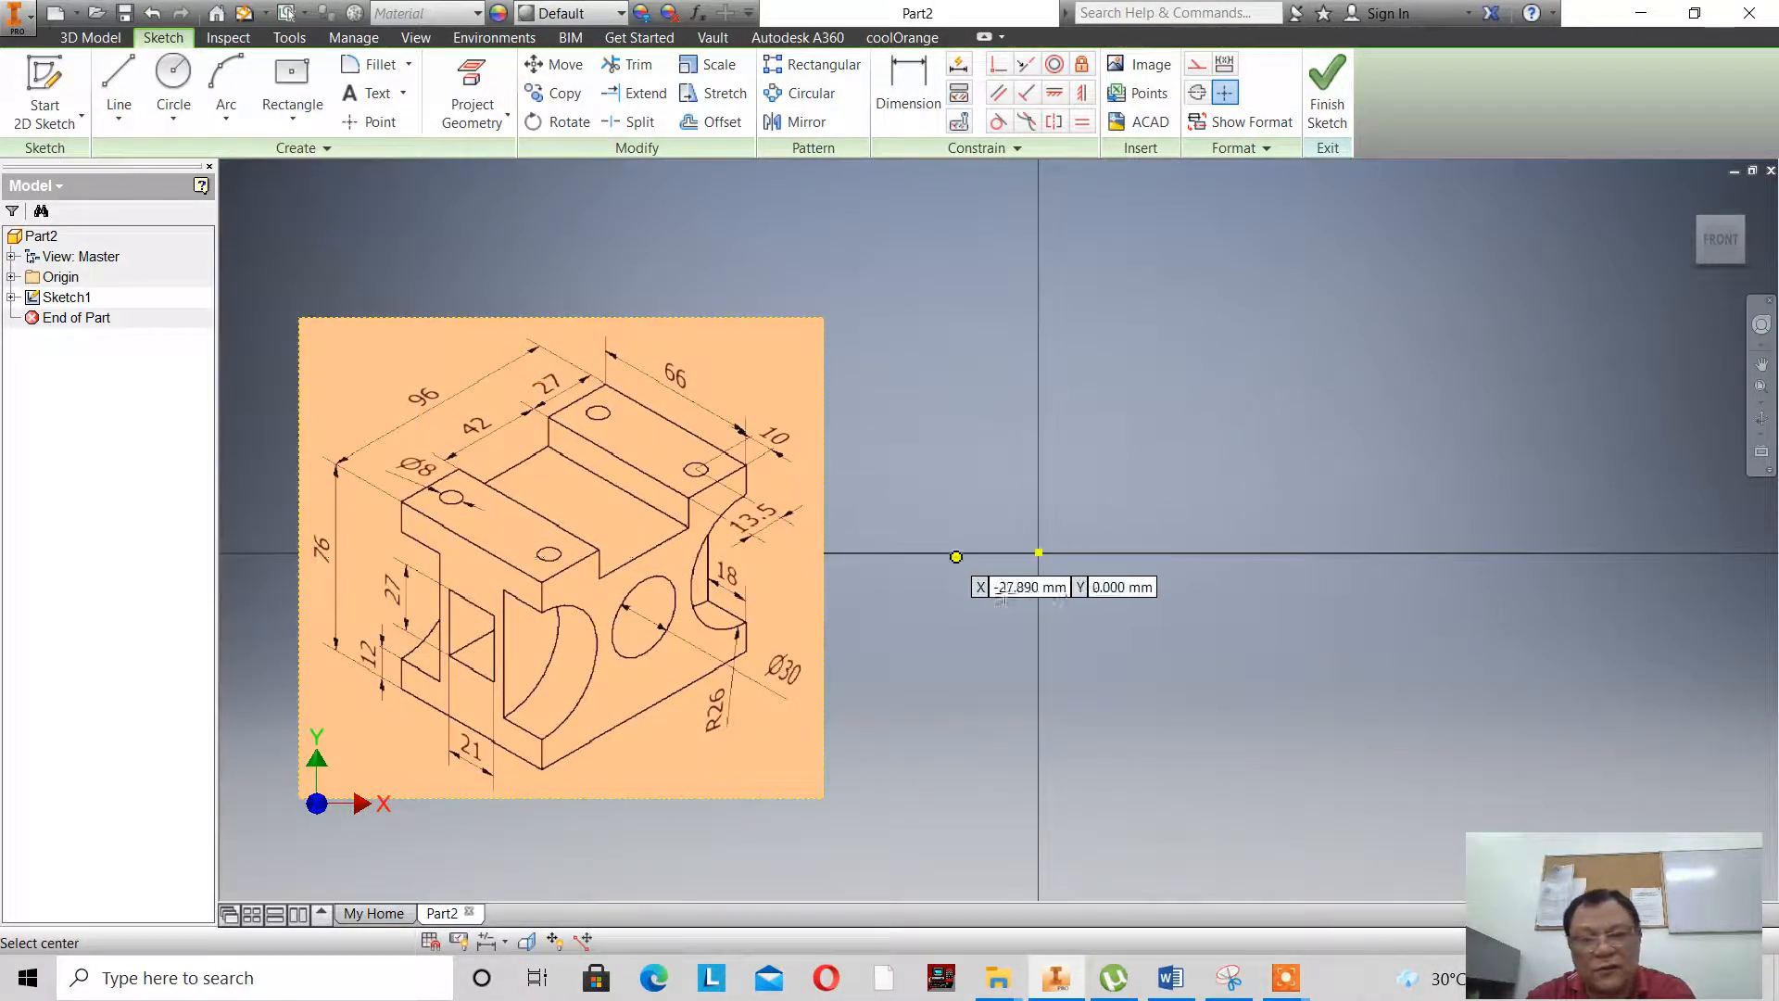
left_click(1038, 551)
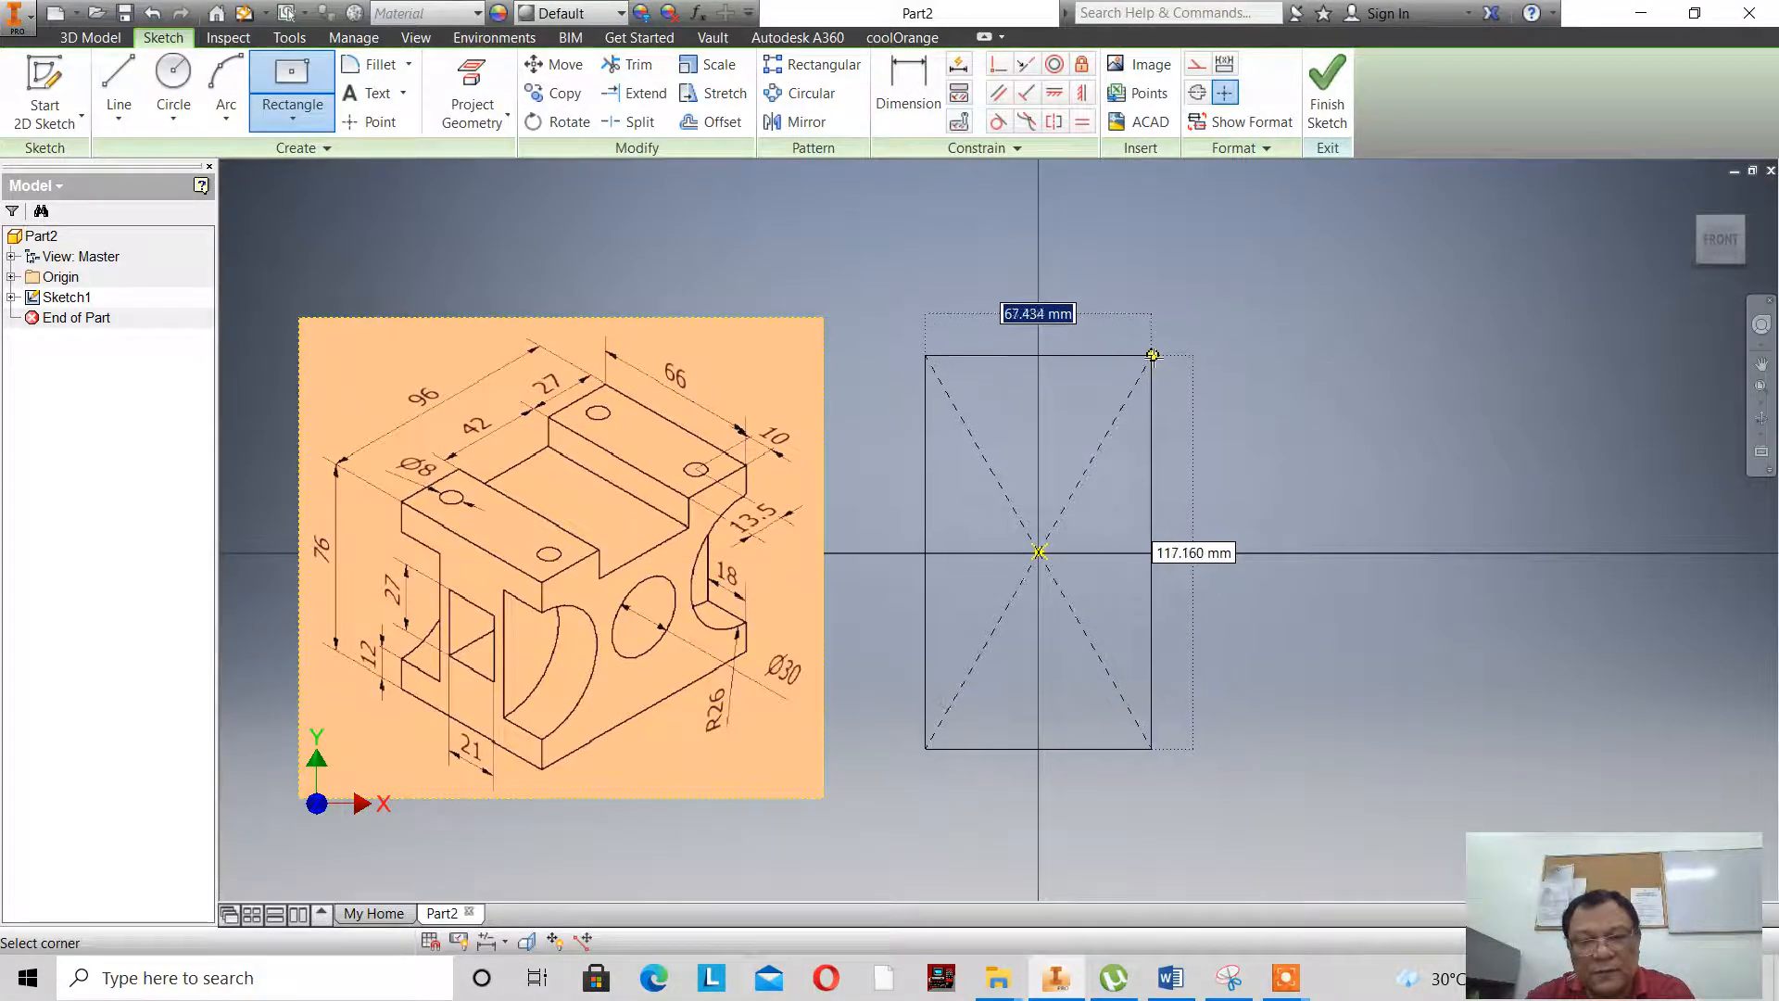
left_click(1151, 356)
right_click(1279, 334)
left_click(1346, 339)
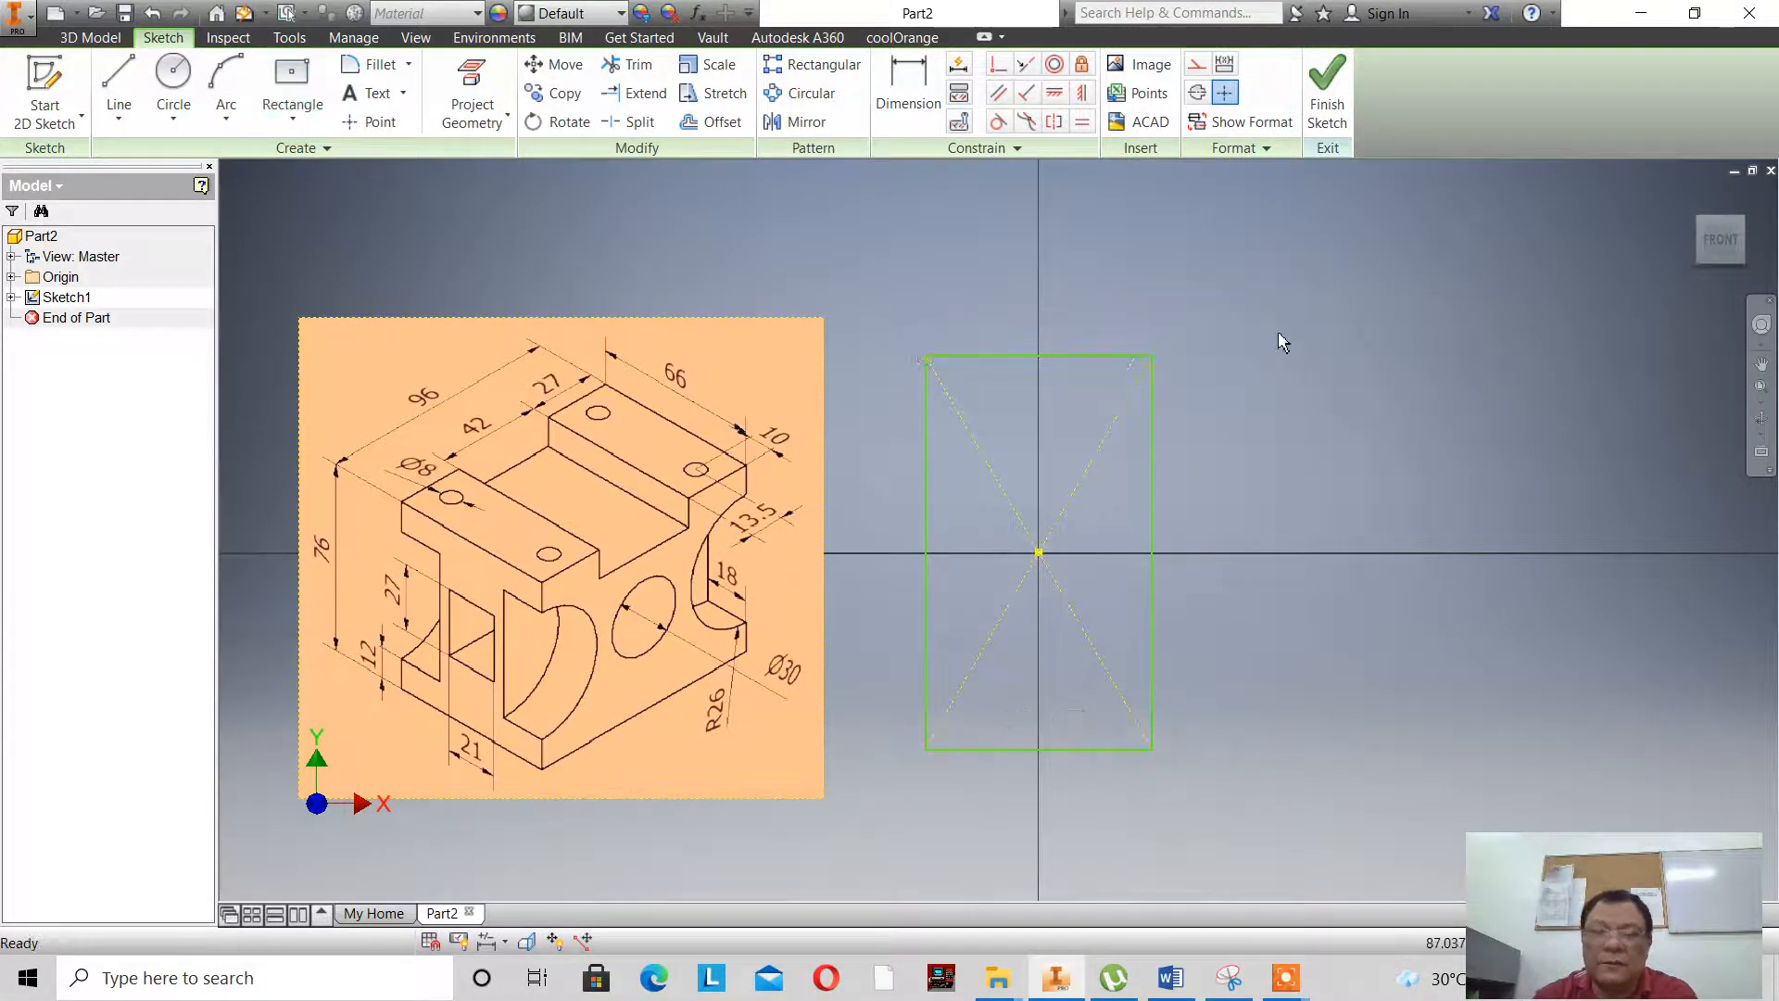
- Dimension the rectangle's top edge and set its width to 66 mm
left_click(926, 111)
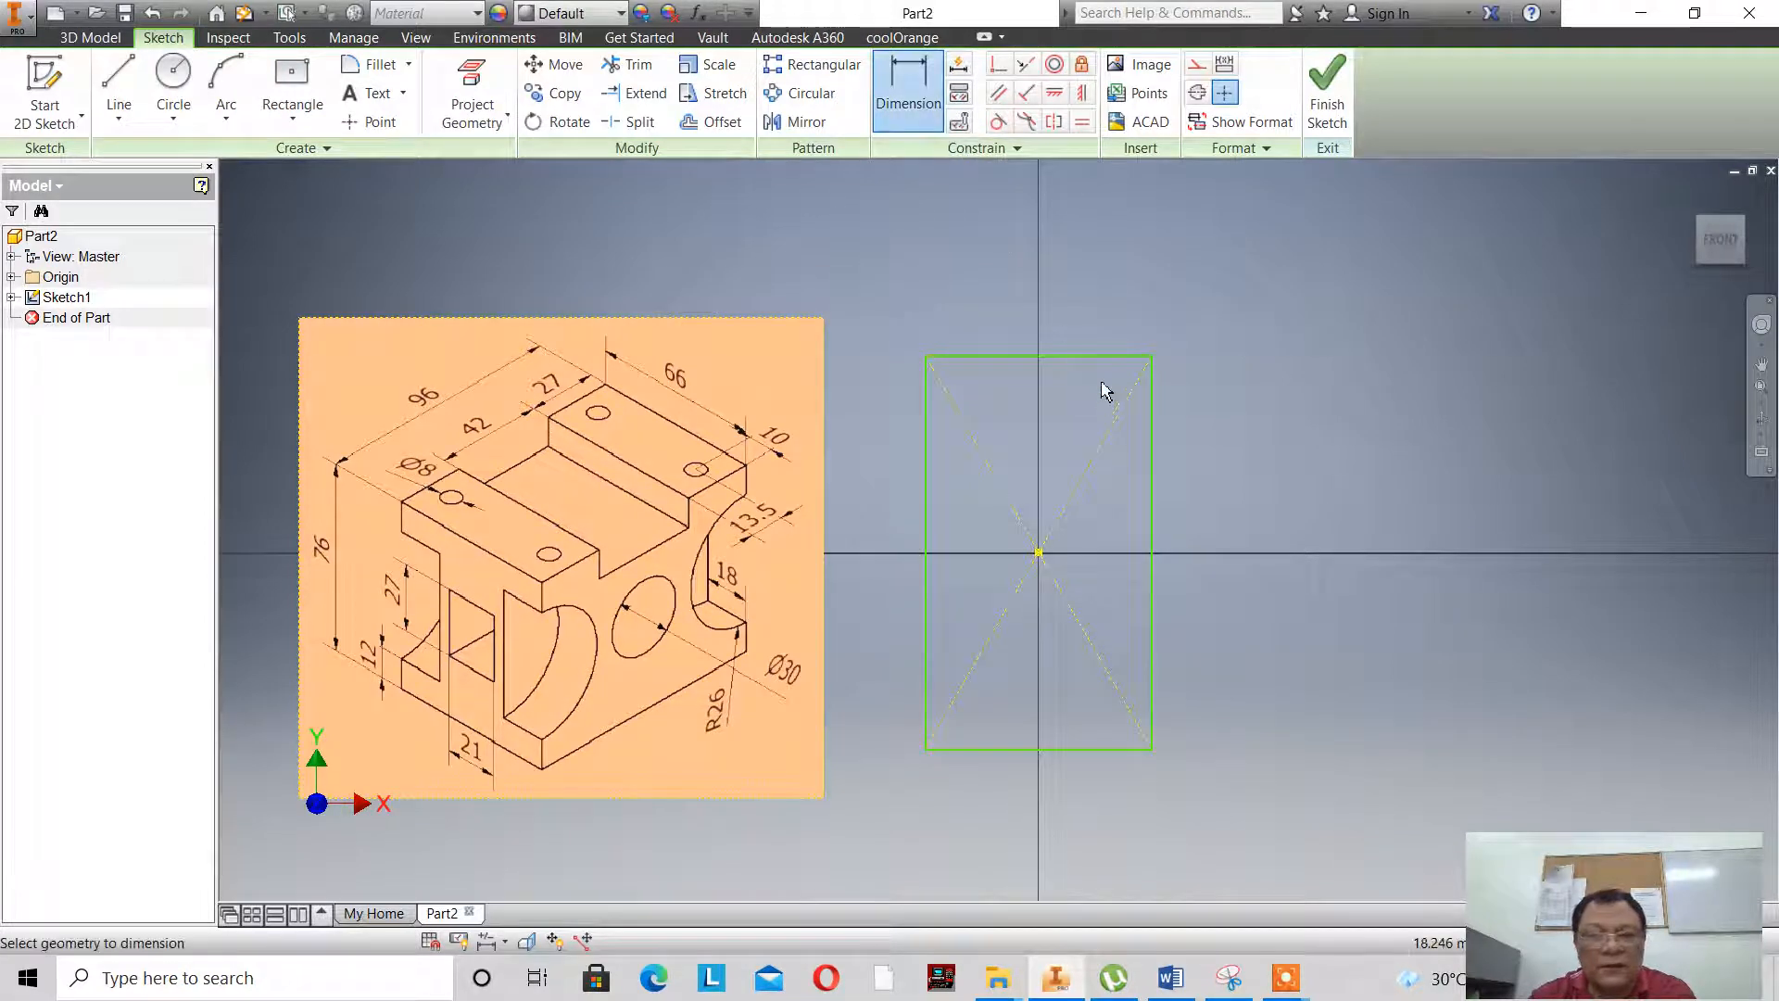
left_click(1096, 358)
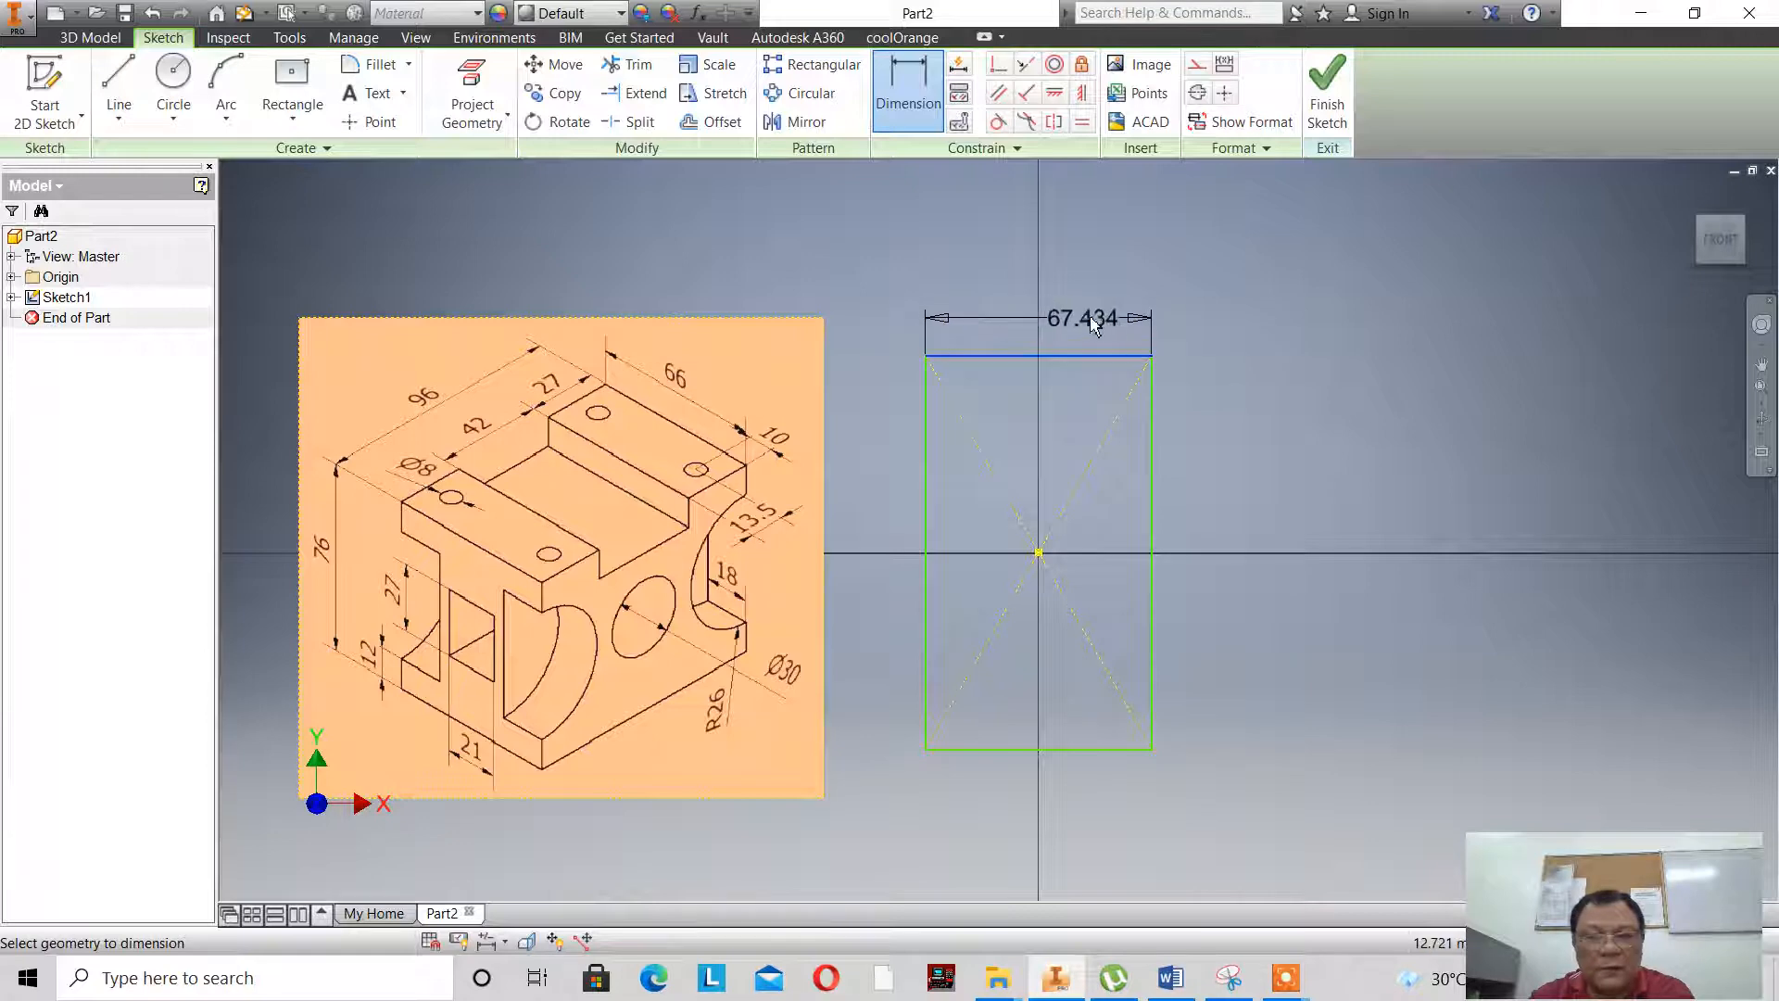
left_click(1090, 306)
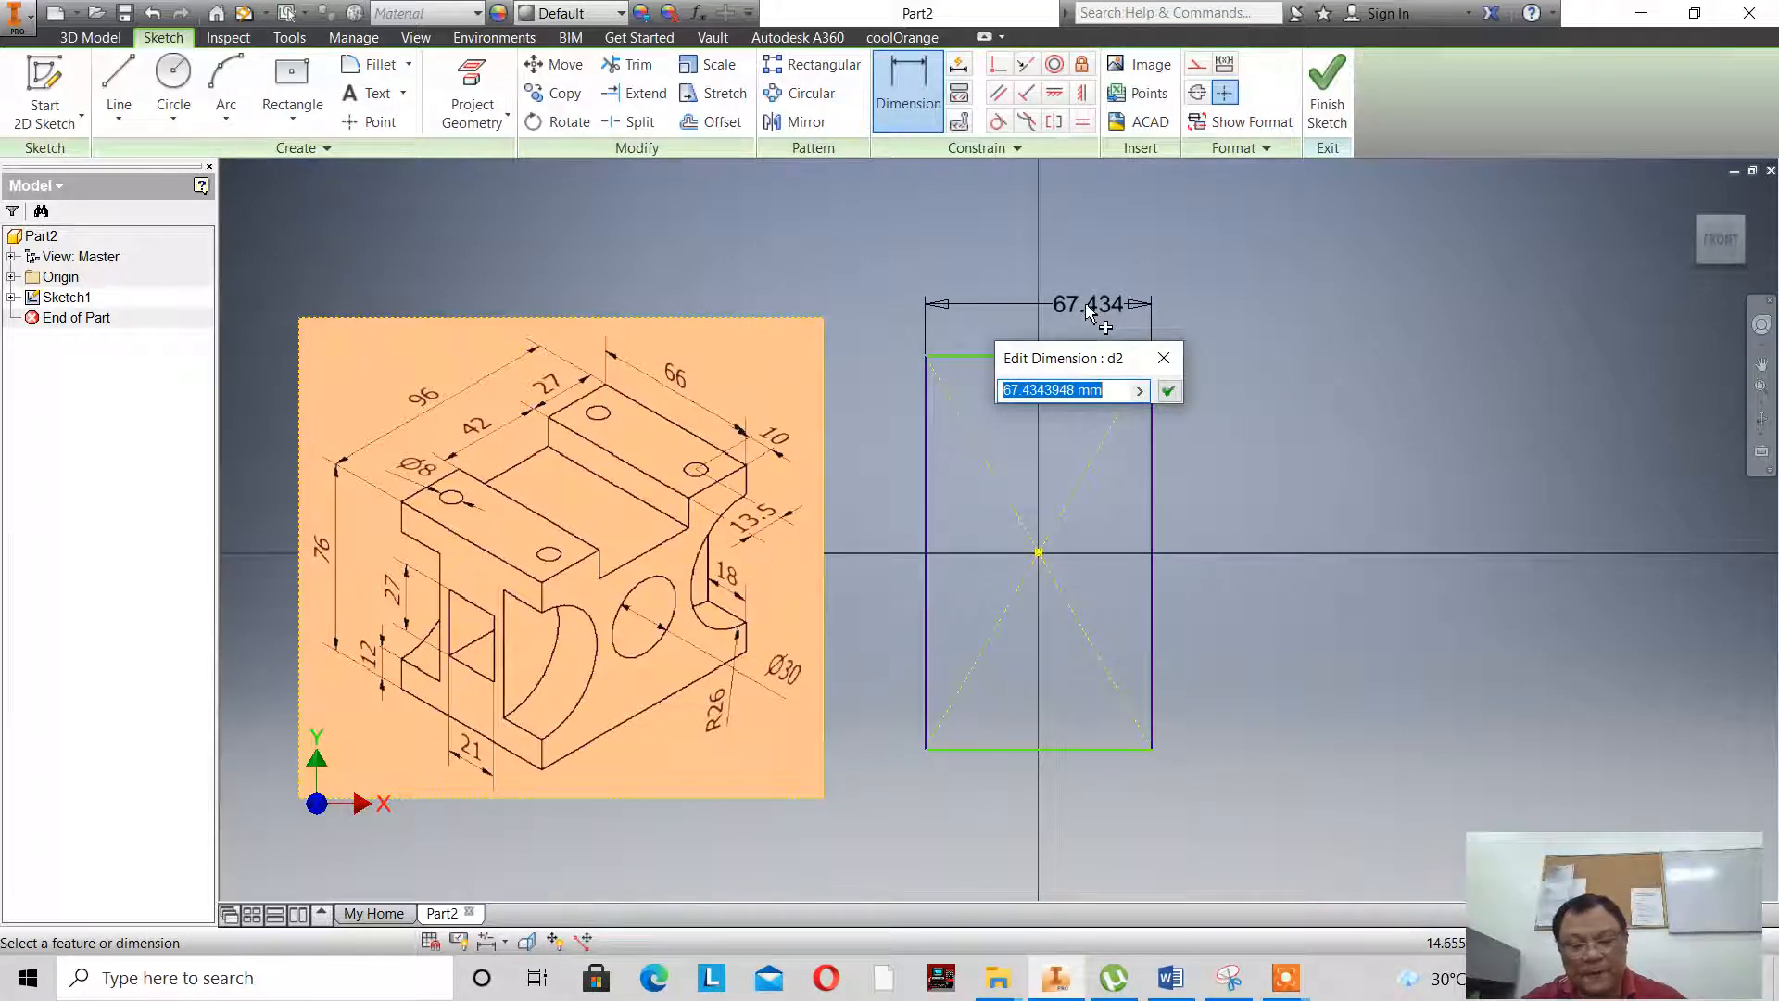
type("66")
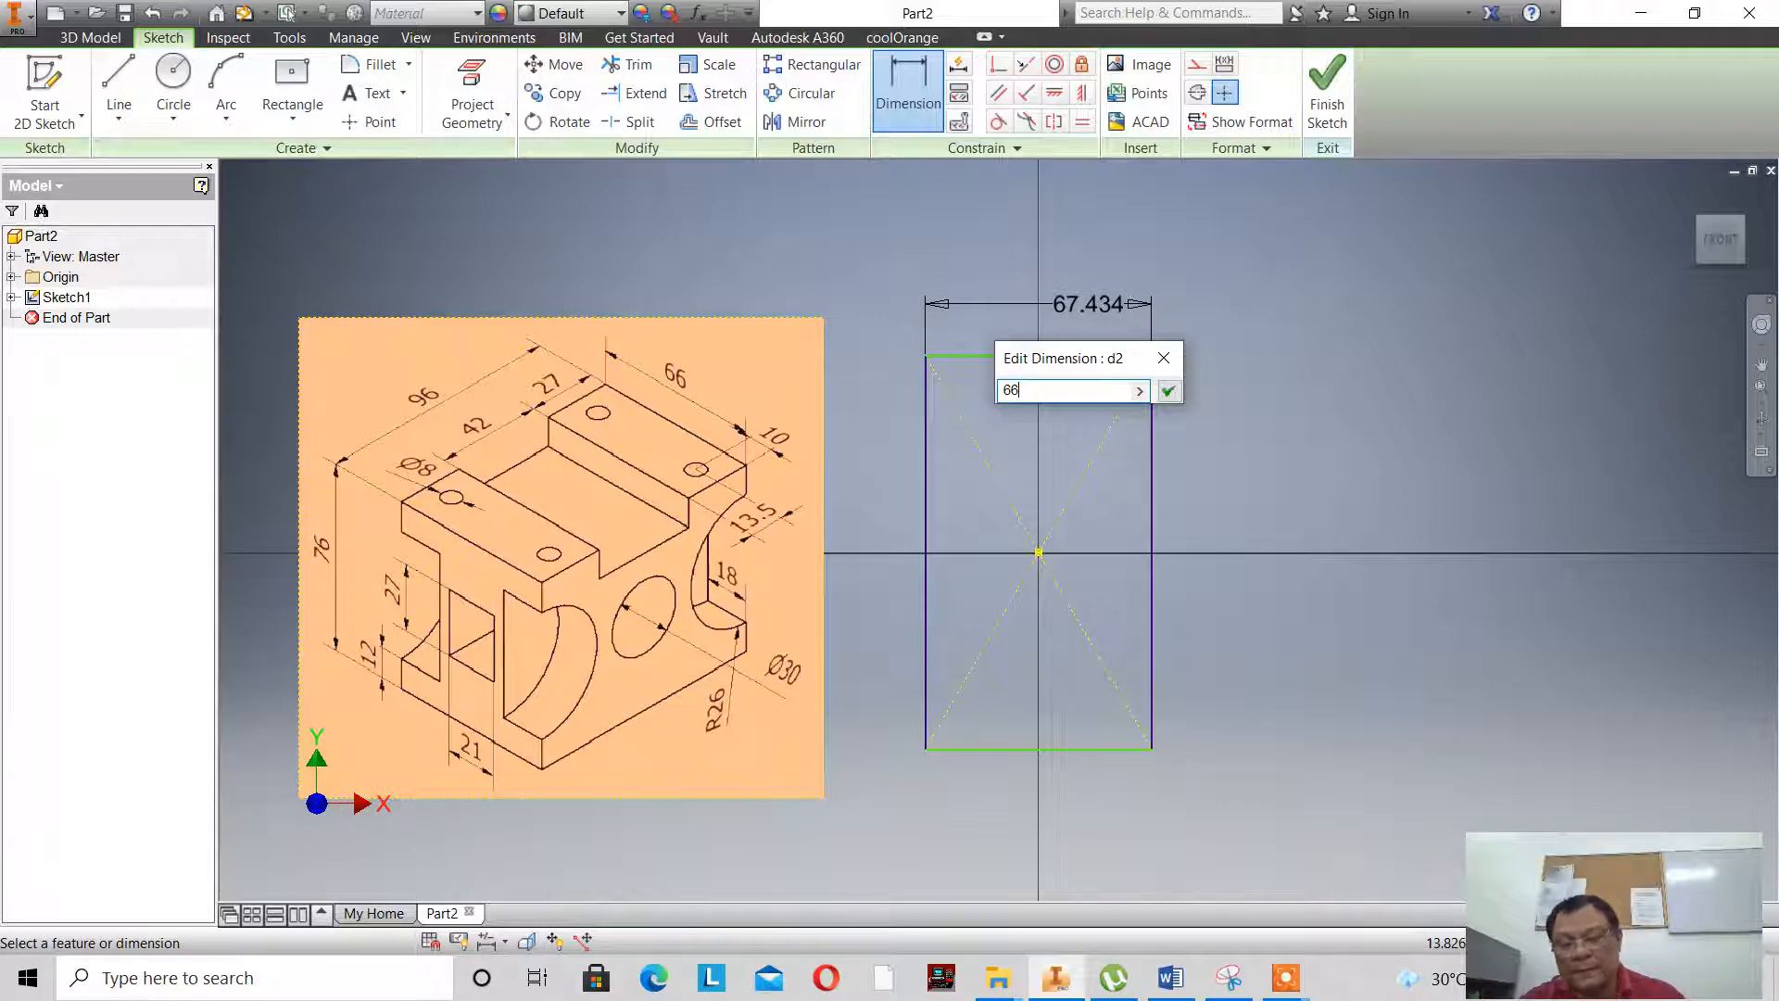
key("Return")
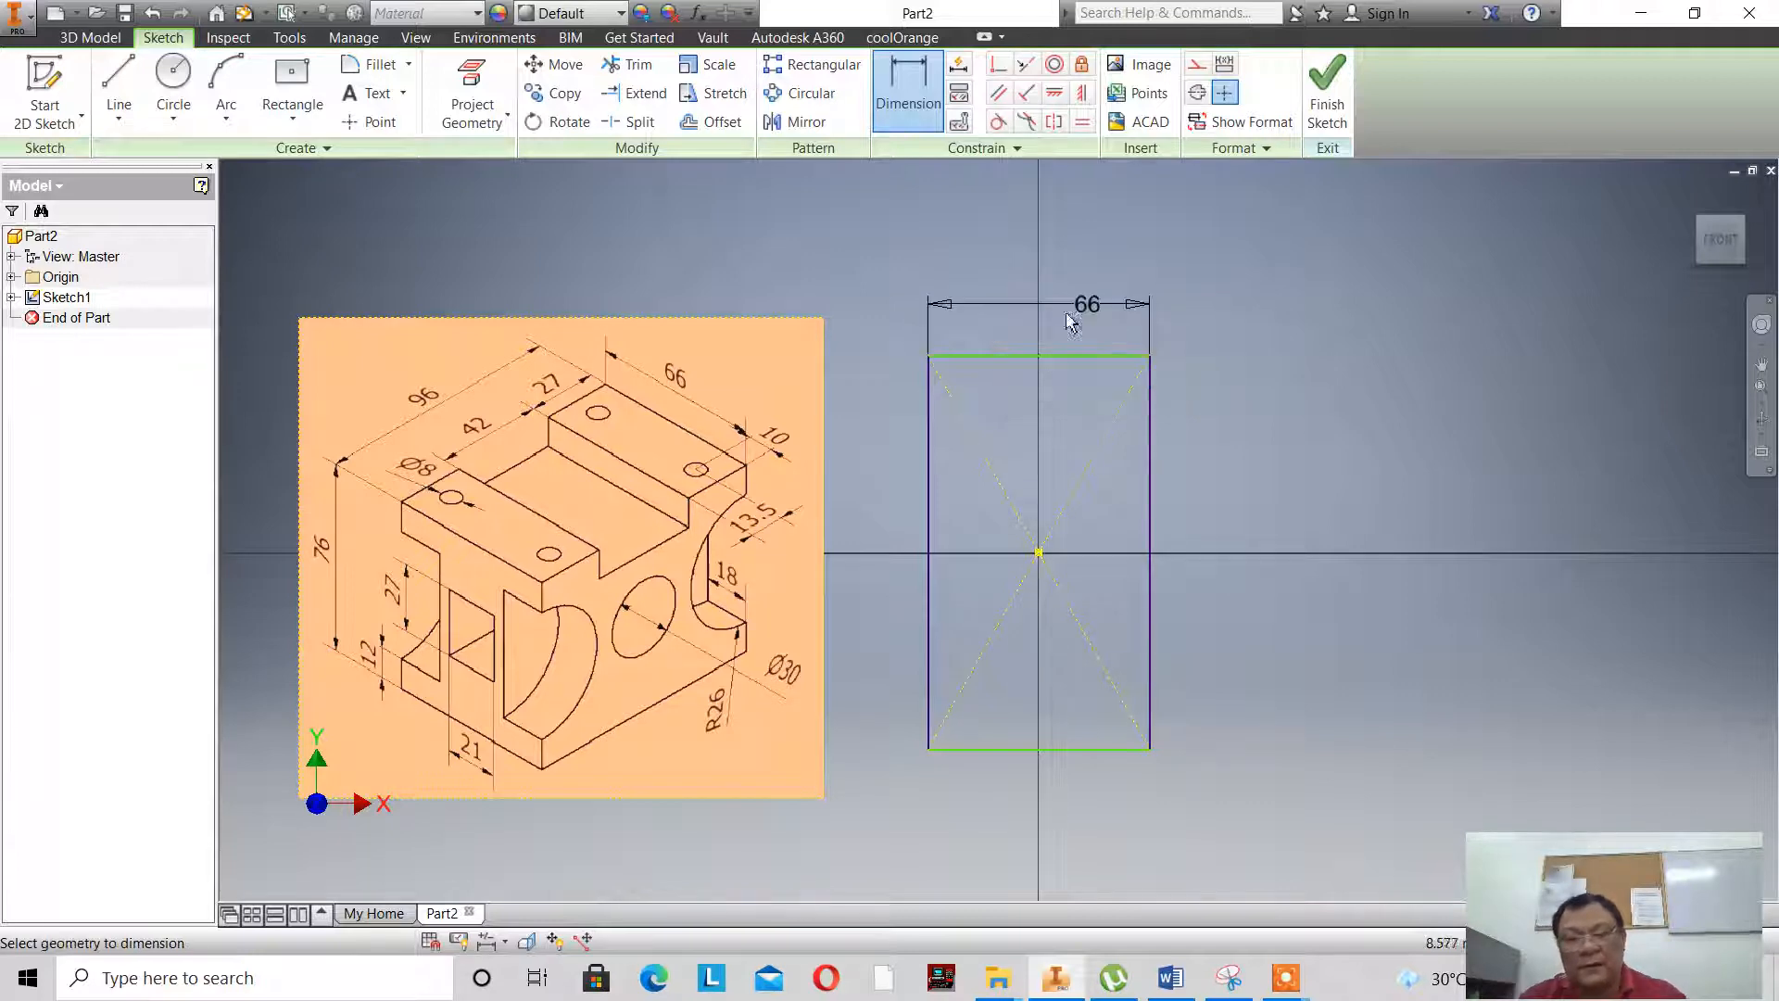
- Dimension the rectangle's vertical side to 76 mm and finish the sketch
left_click(1150, 520)
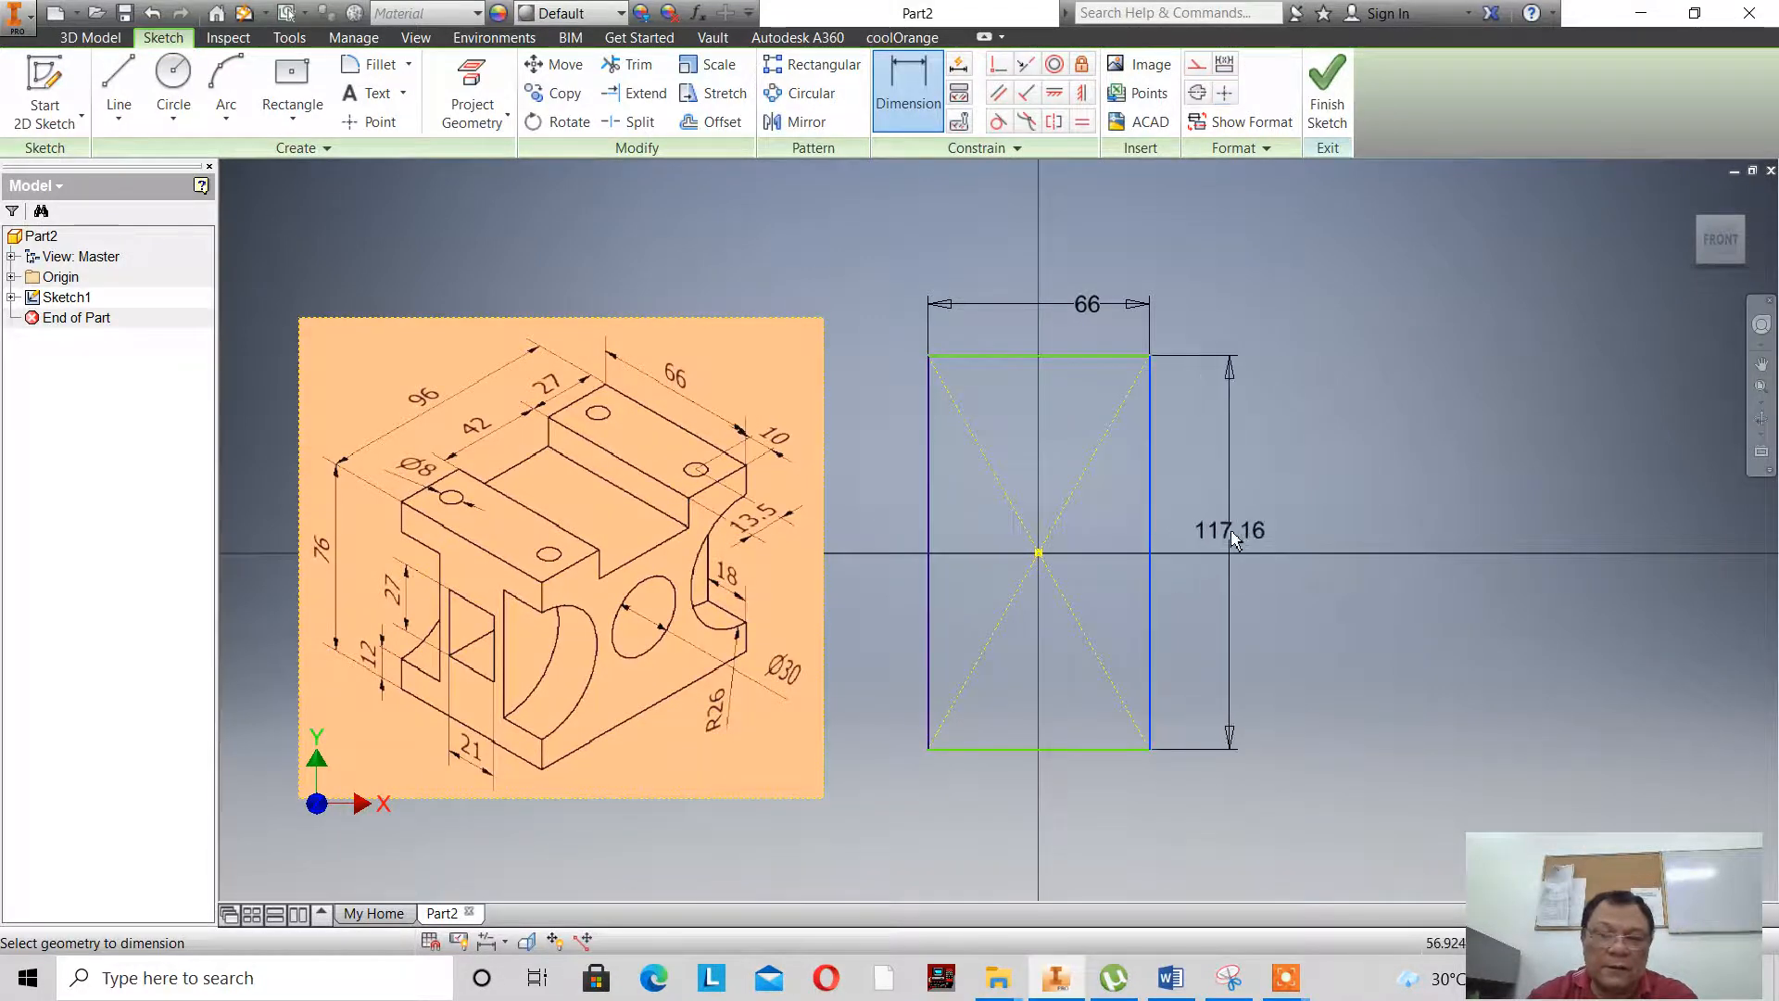
left_click(1237, 536)
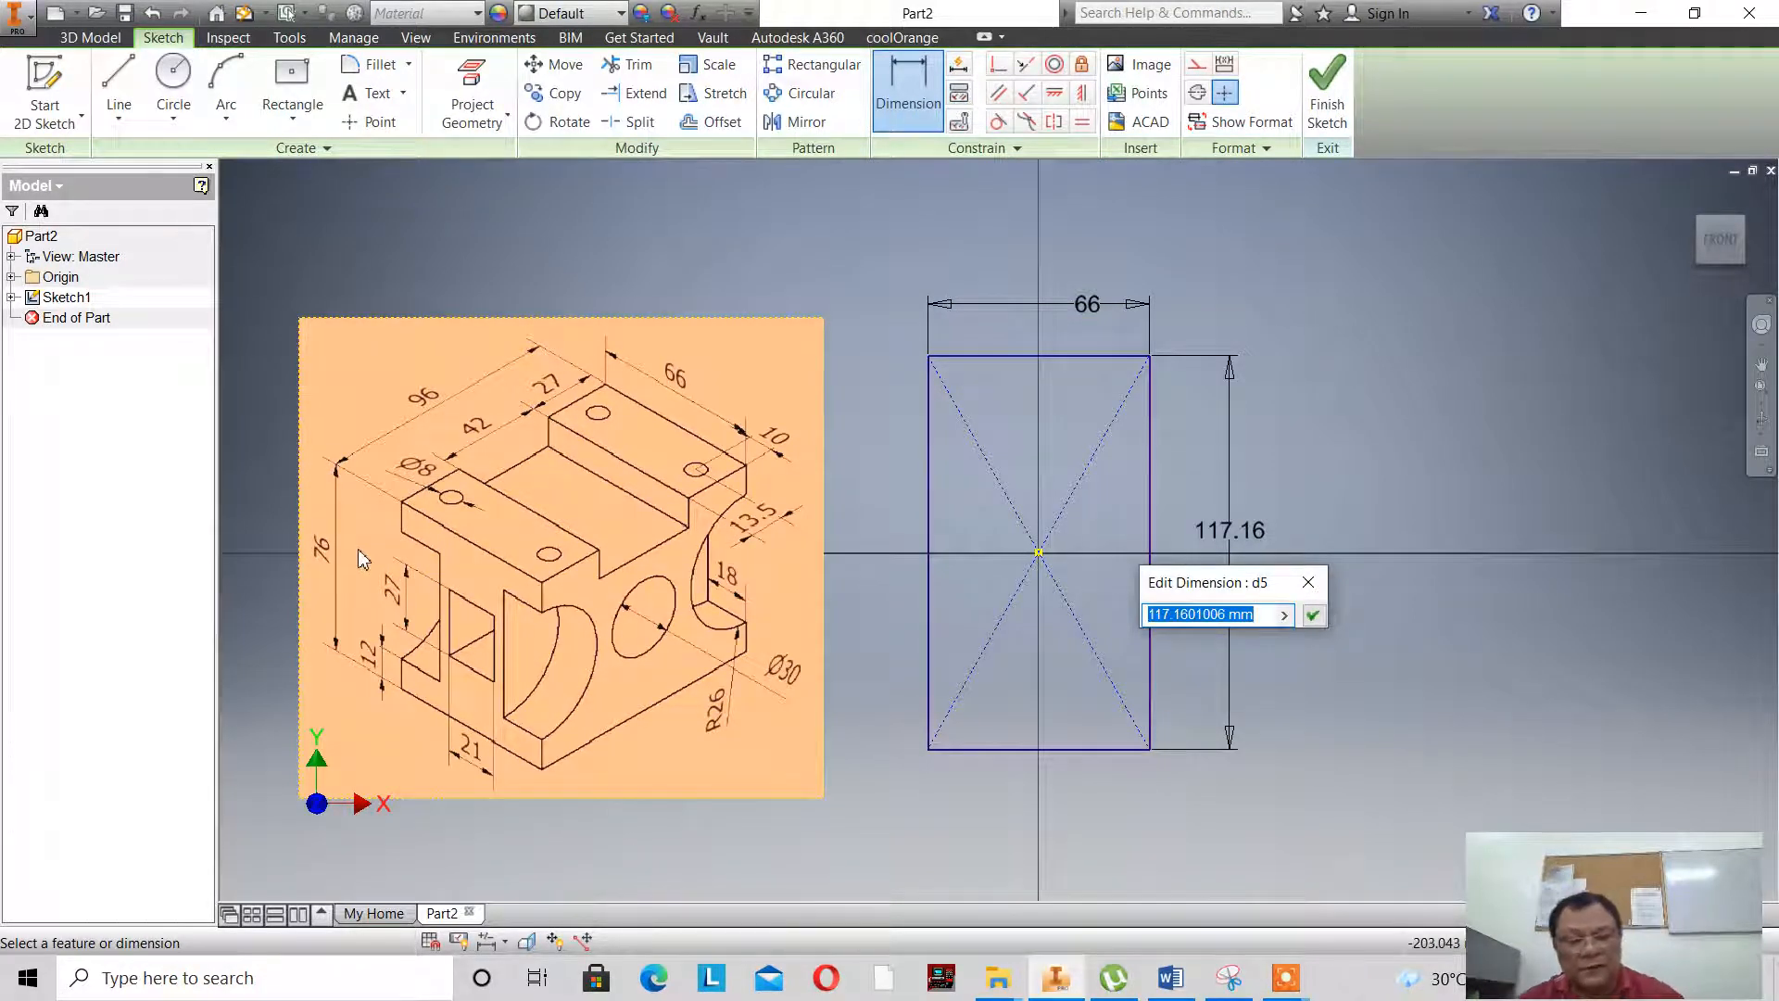
type("76")
key("Return")
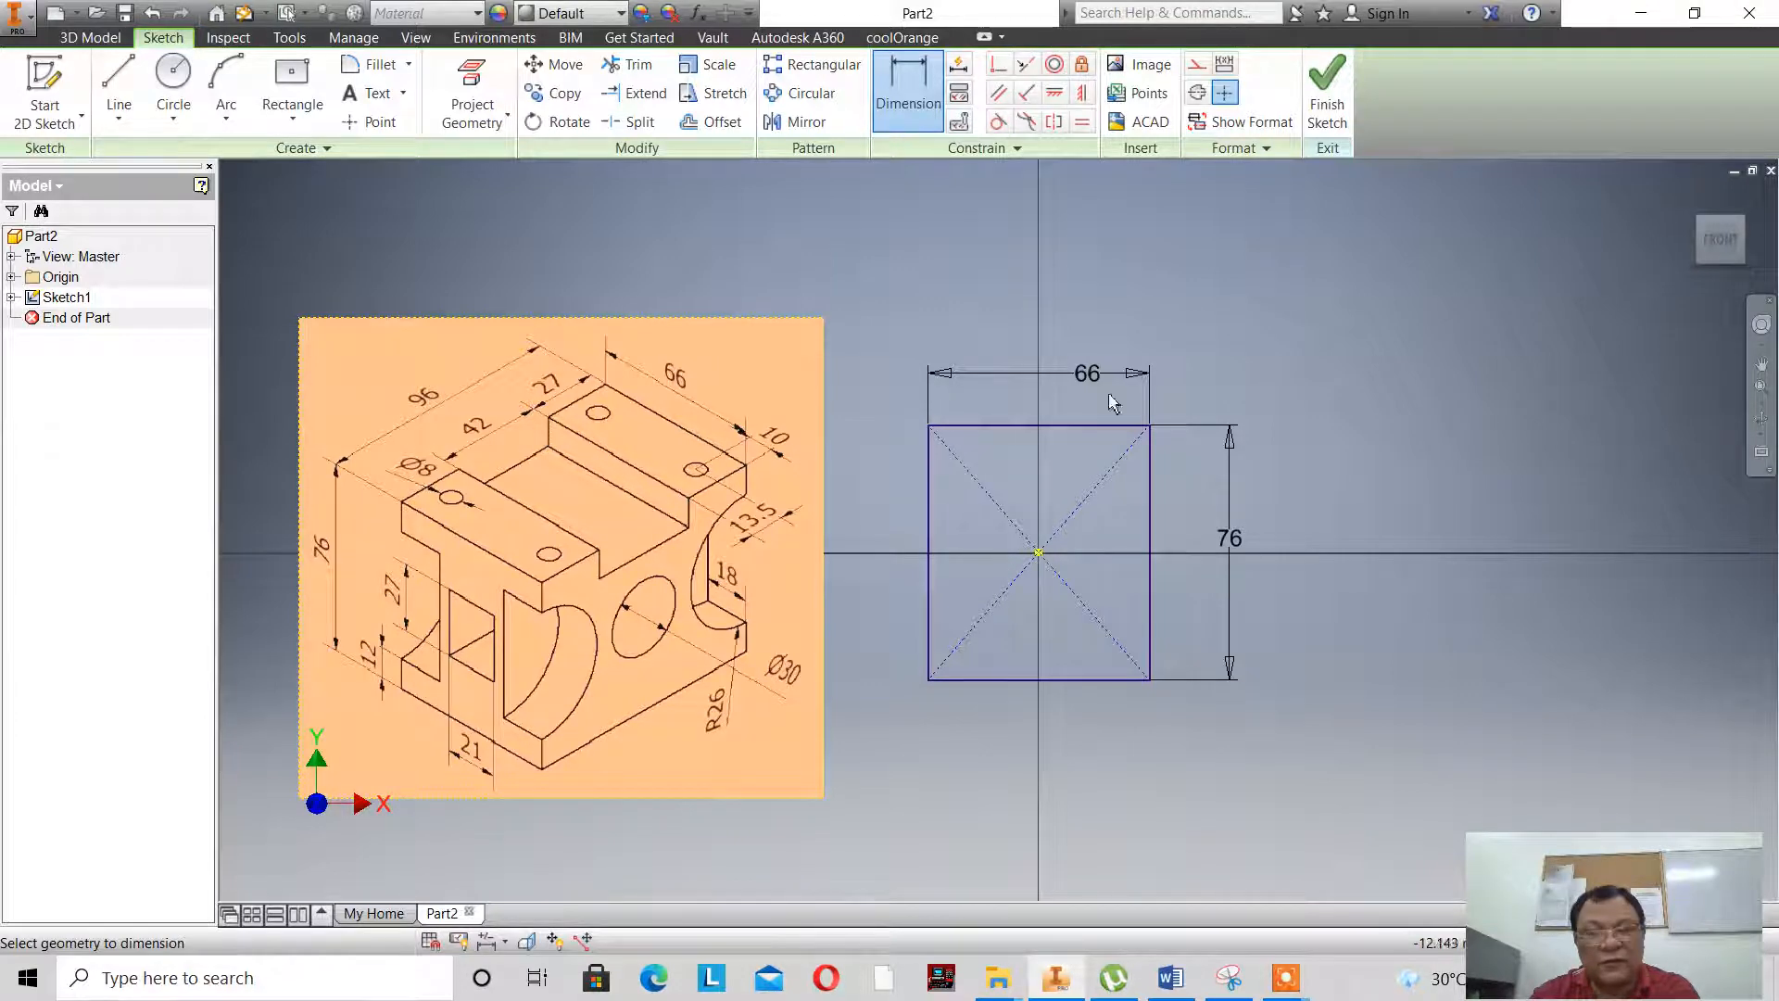
left_click(1334, 111)
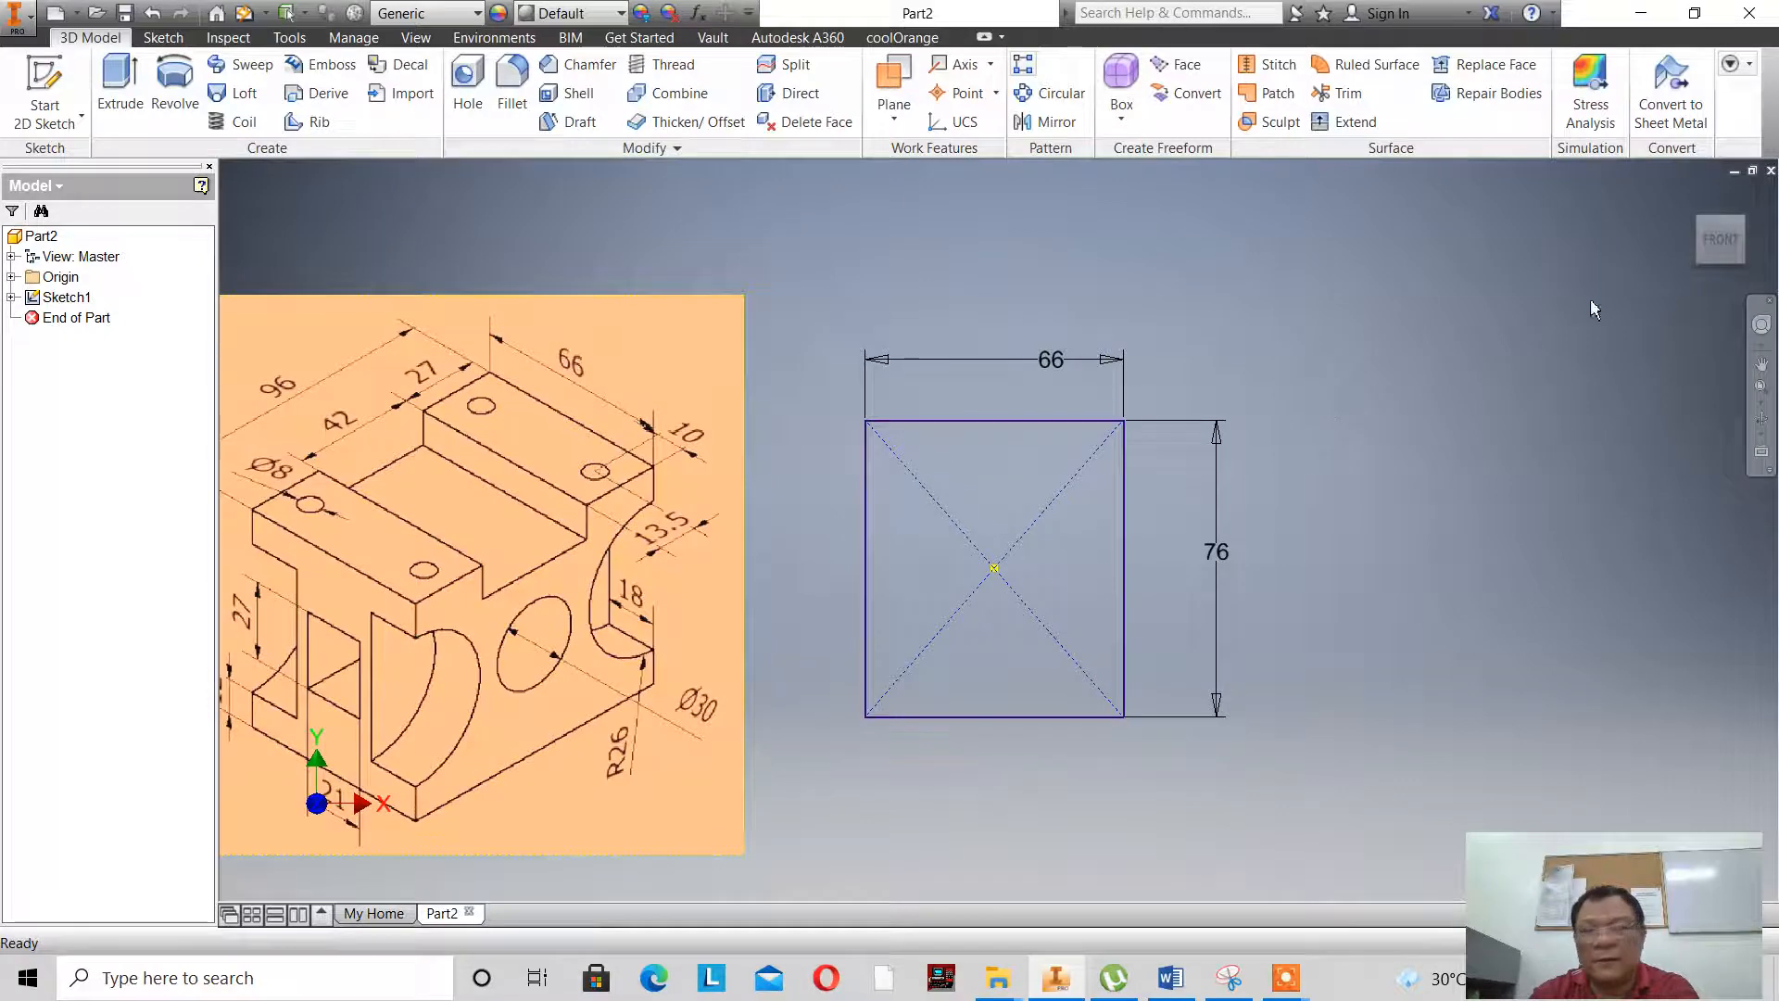
- Extrude the rectangle symmetrically by a distance of 96 mm to form the solid block
left_click(1742, 231)
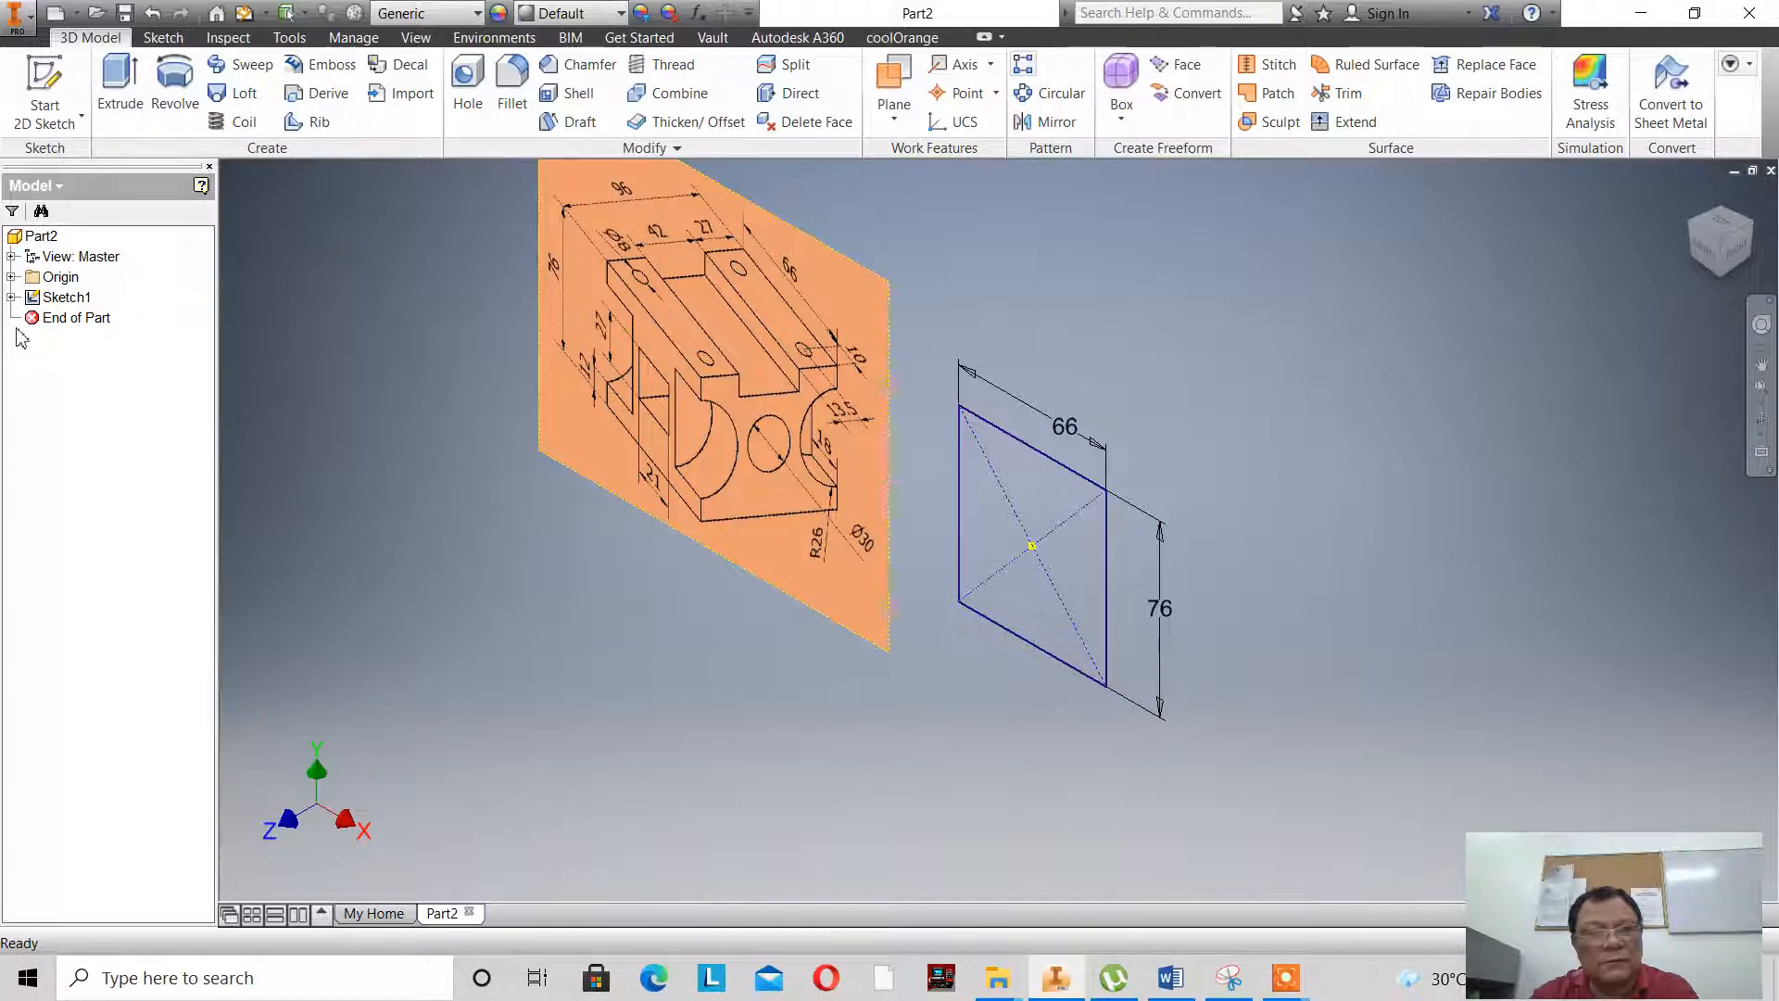
double_click(48, 300)
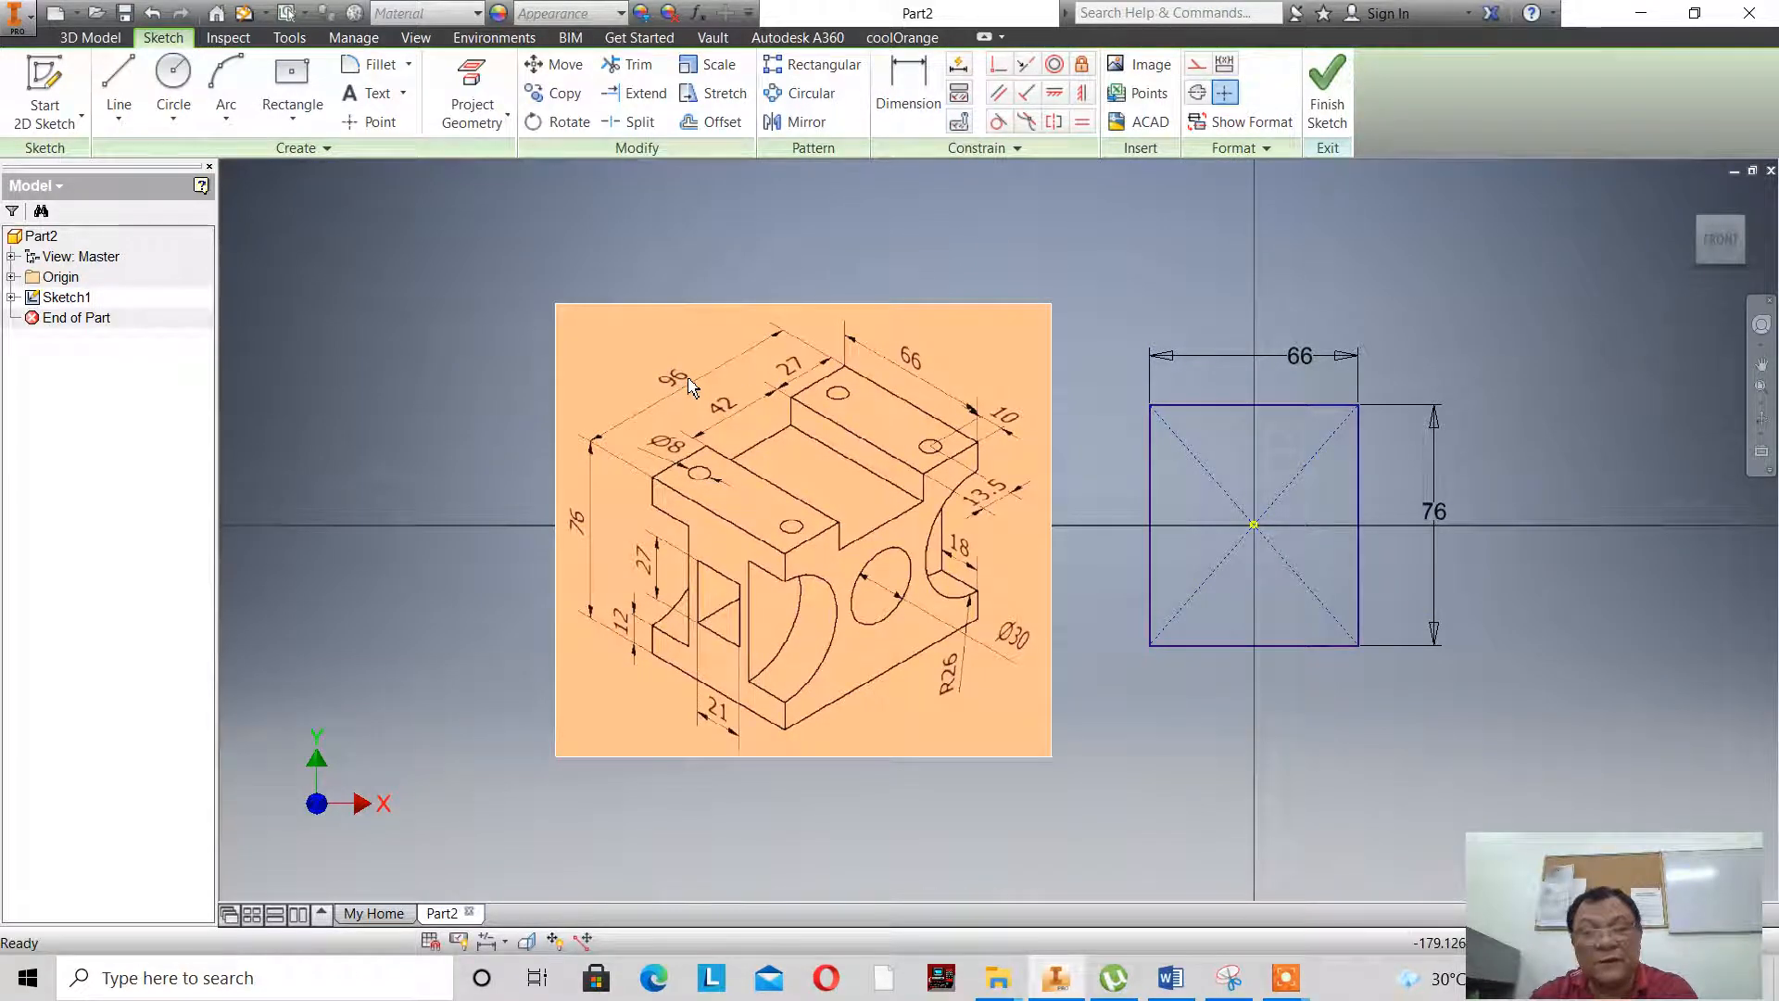
left_click(1326, 93)
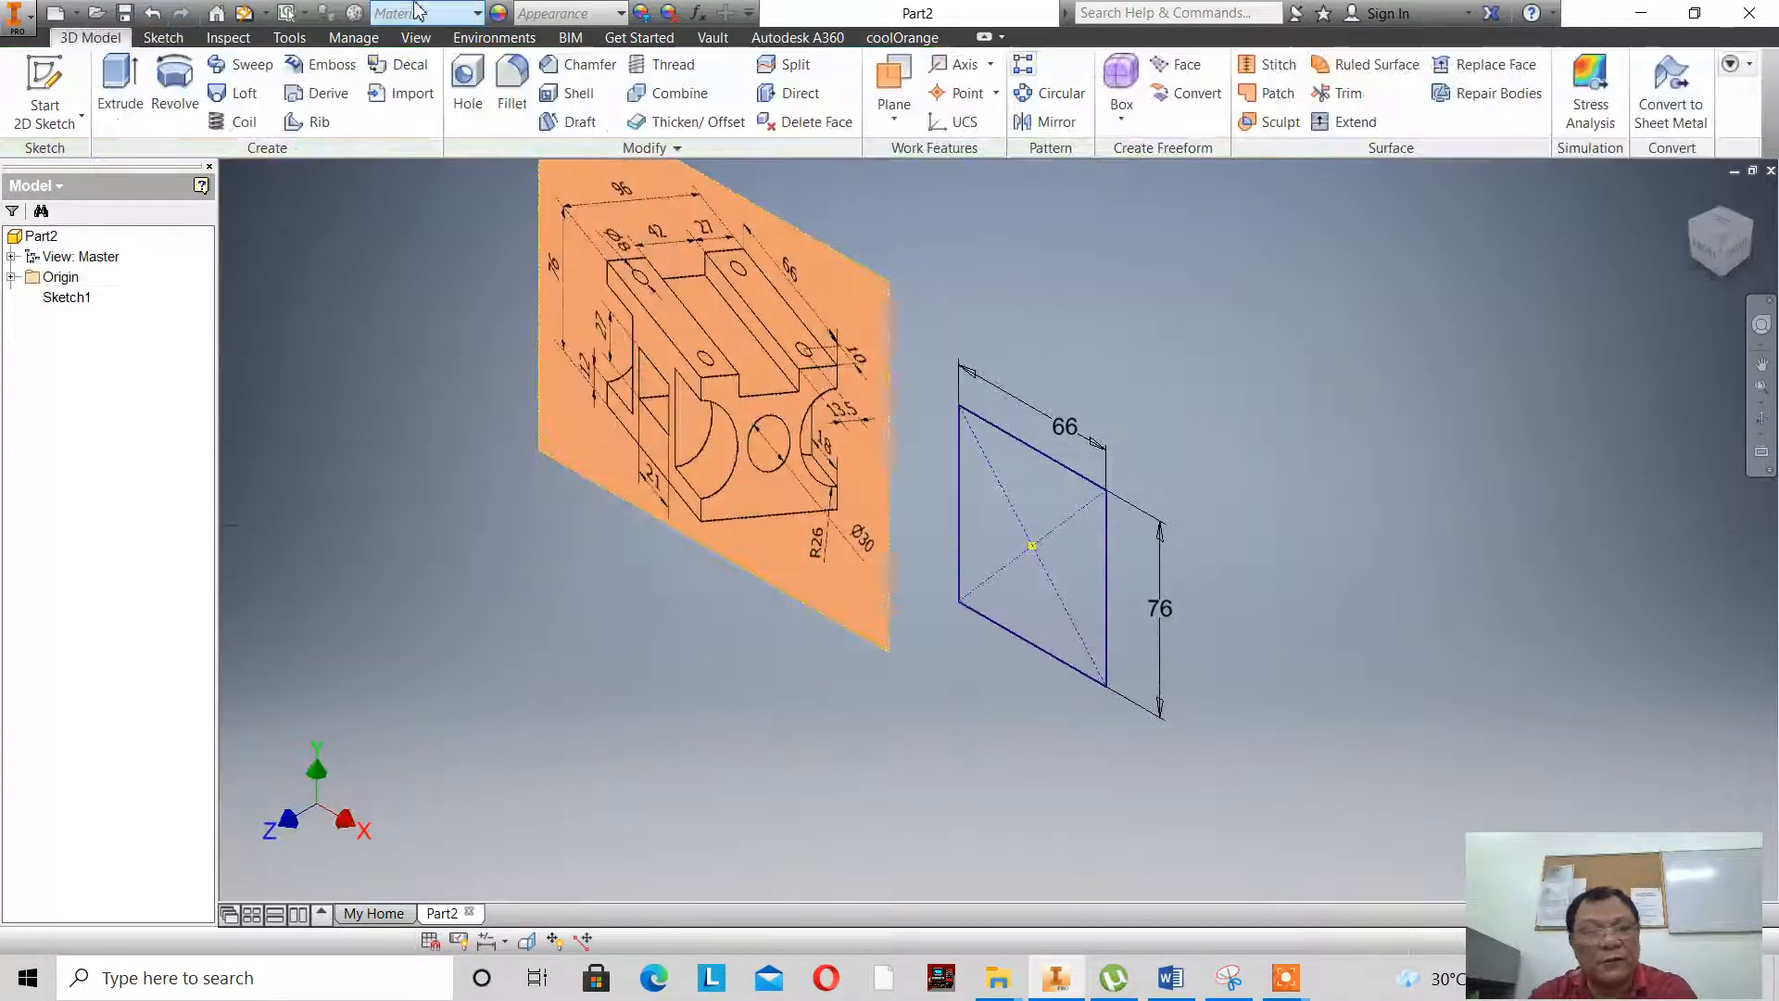
left_click(122, 81)
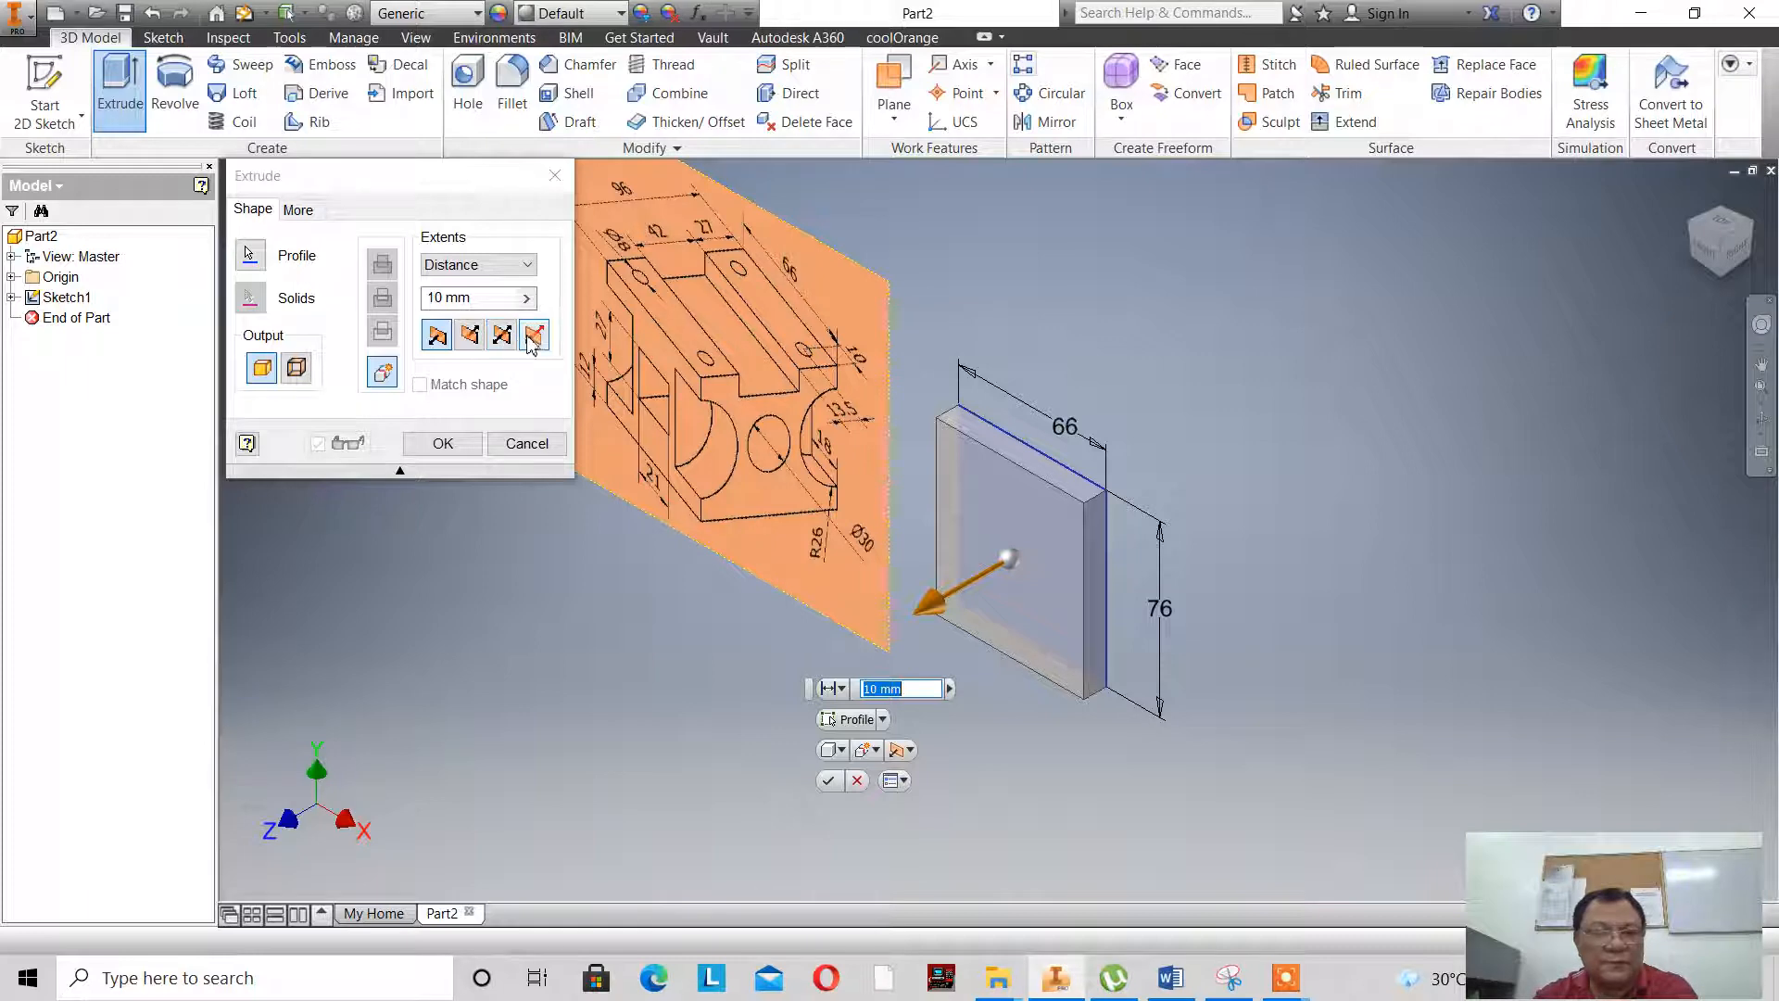
left_click(506, 338)
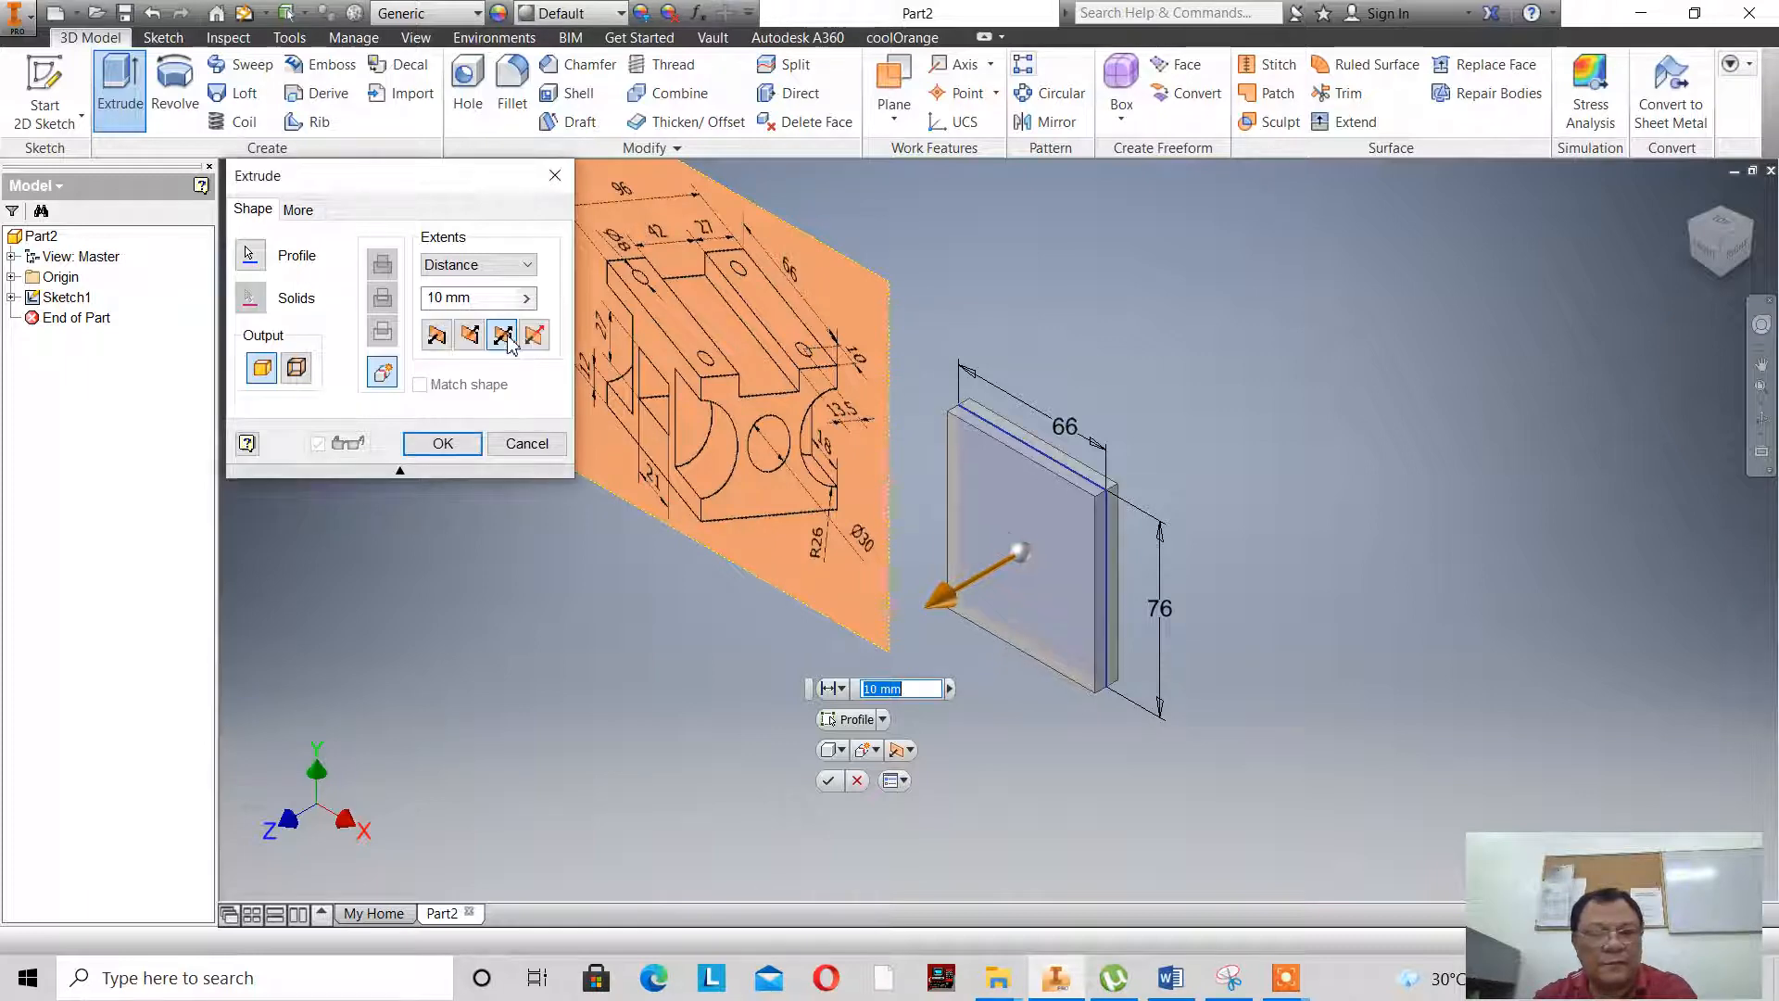
left_click(904, 749)
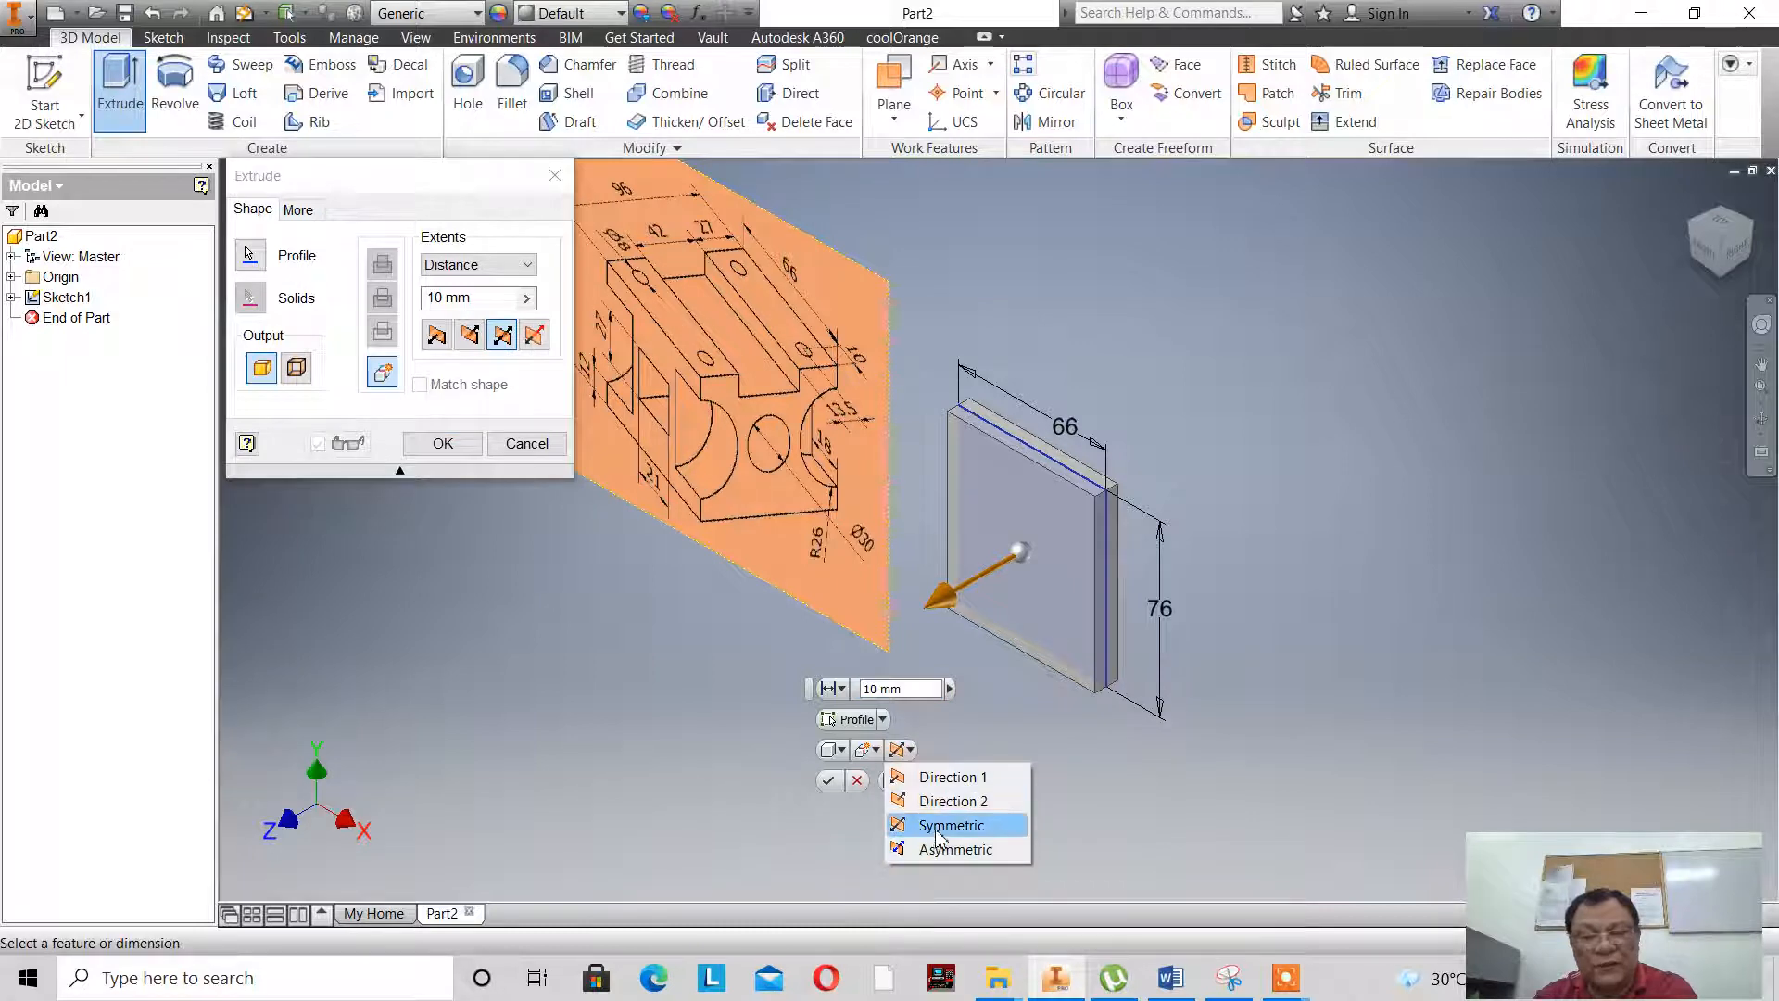
left_click(943, 824)
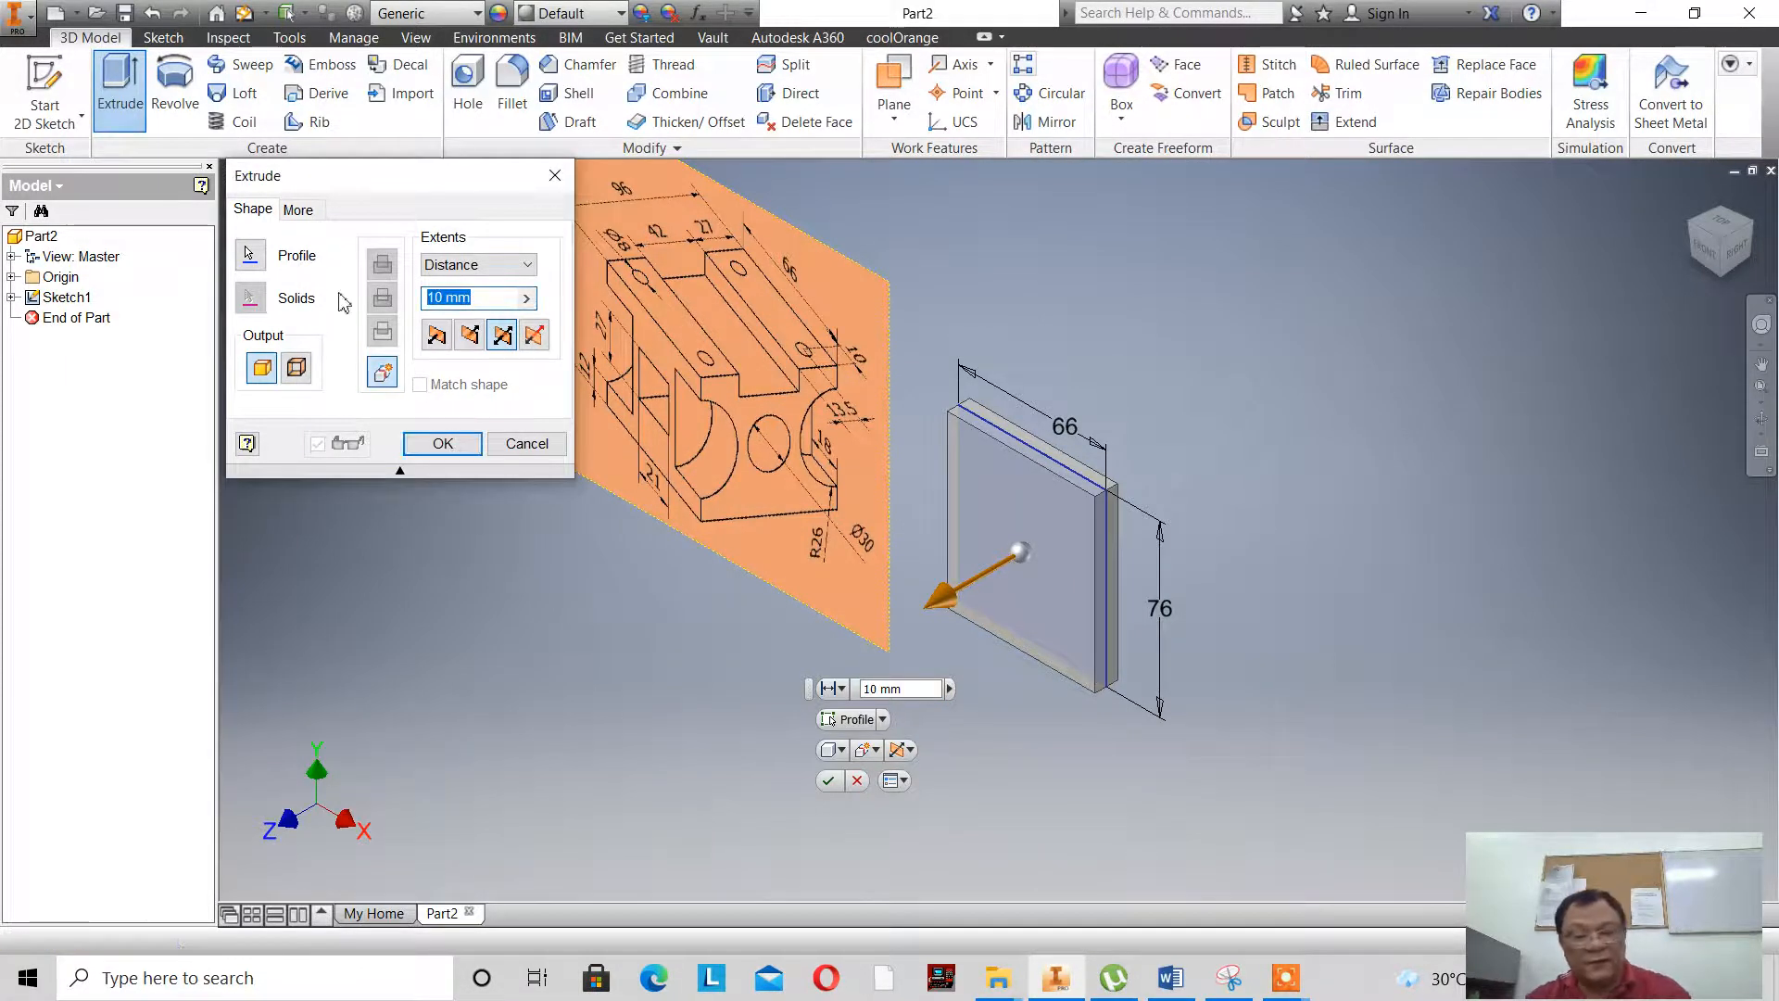
type("96")
key("Return")
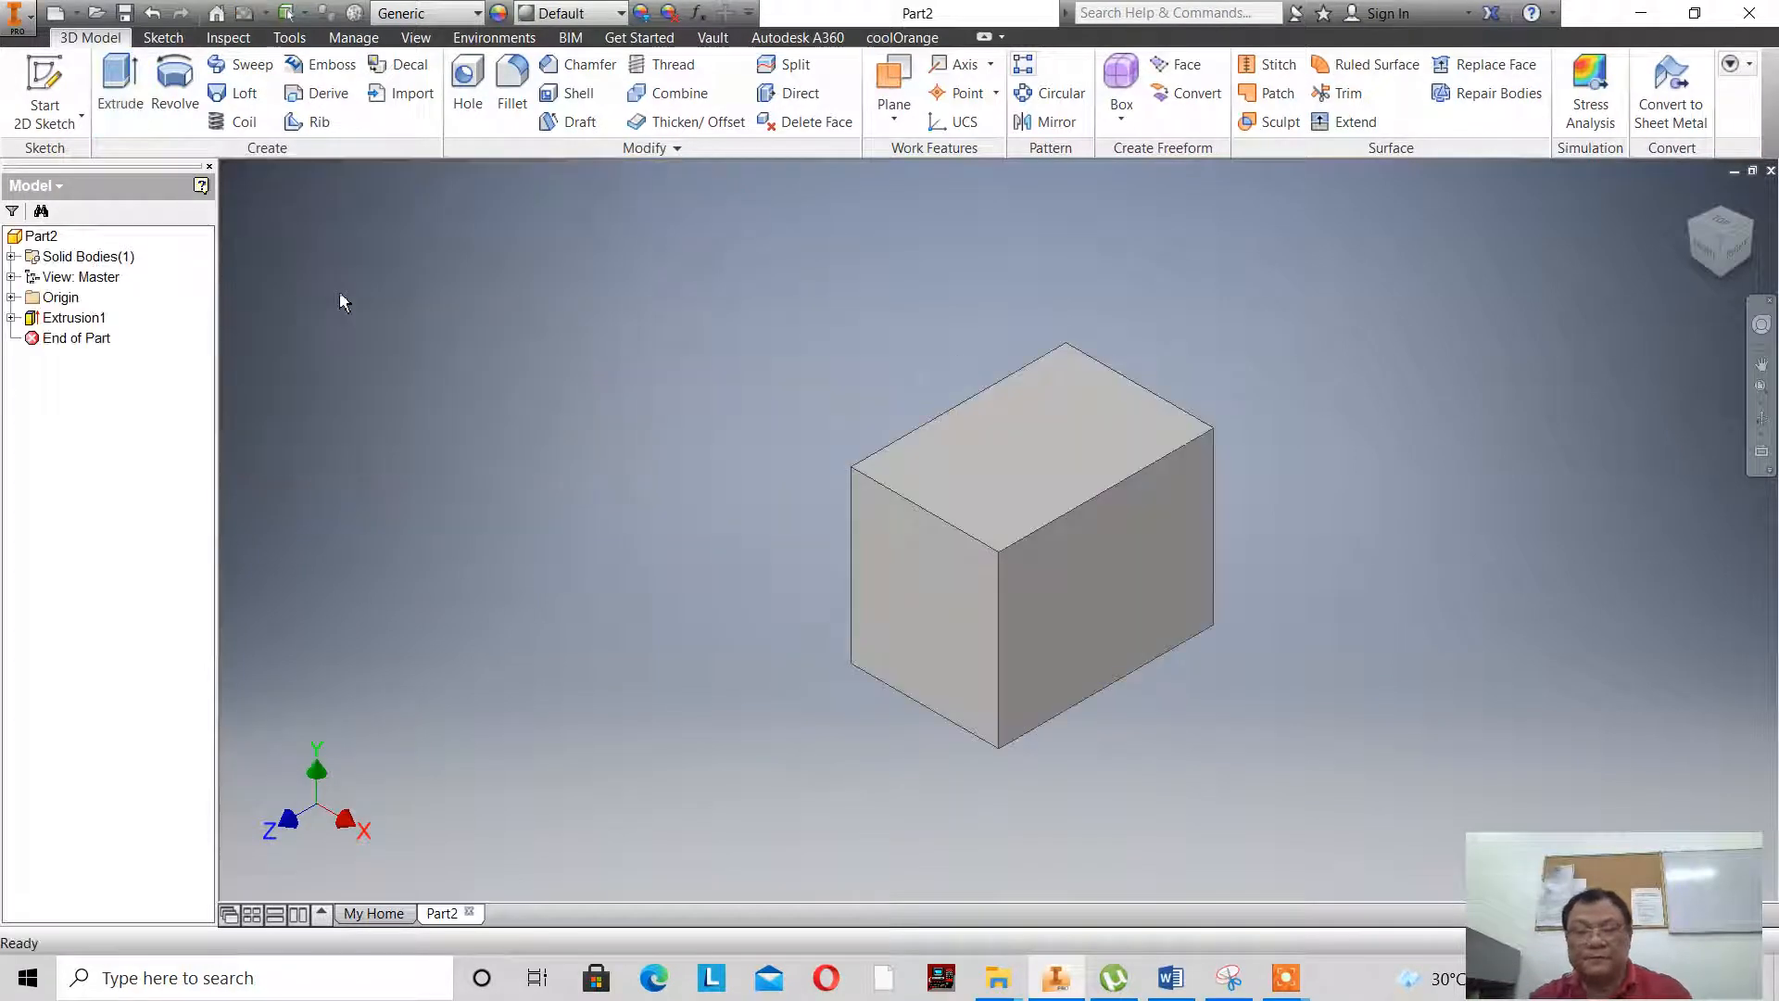
- Set the current isometric view of the block as the home view with fixed distance
scroll(794, 564, "up", 3)
scroll(457, 334, "down", 3)
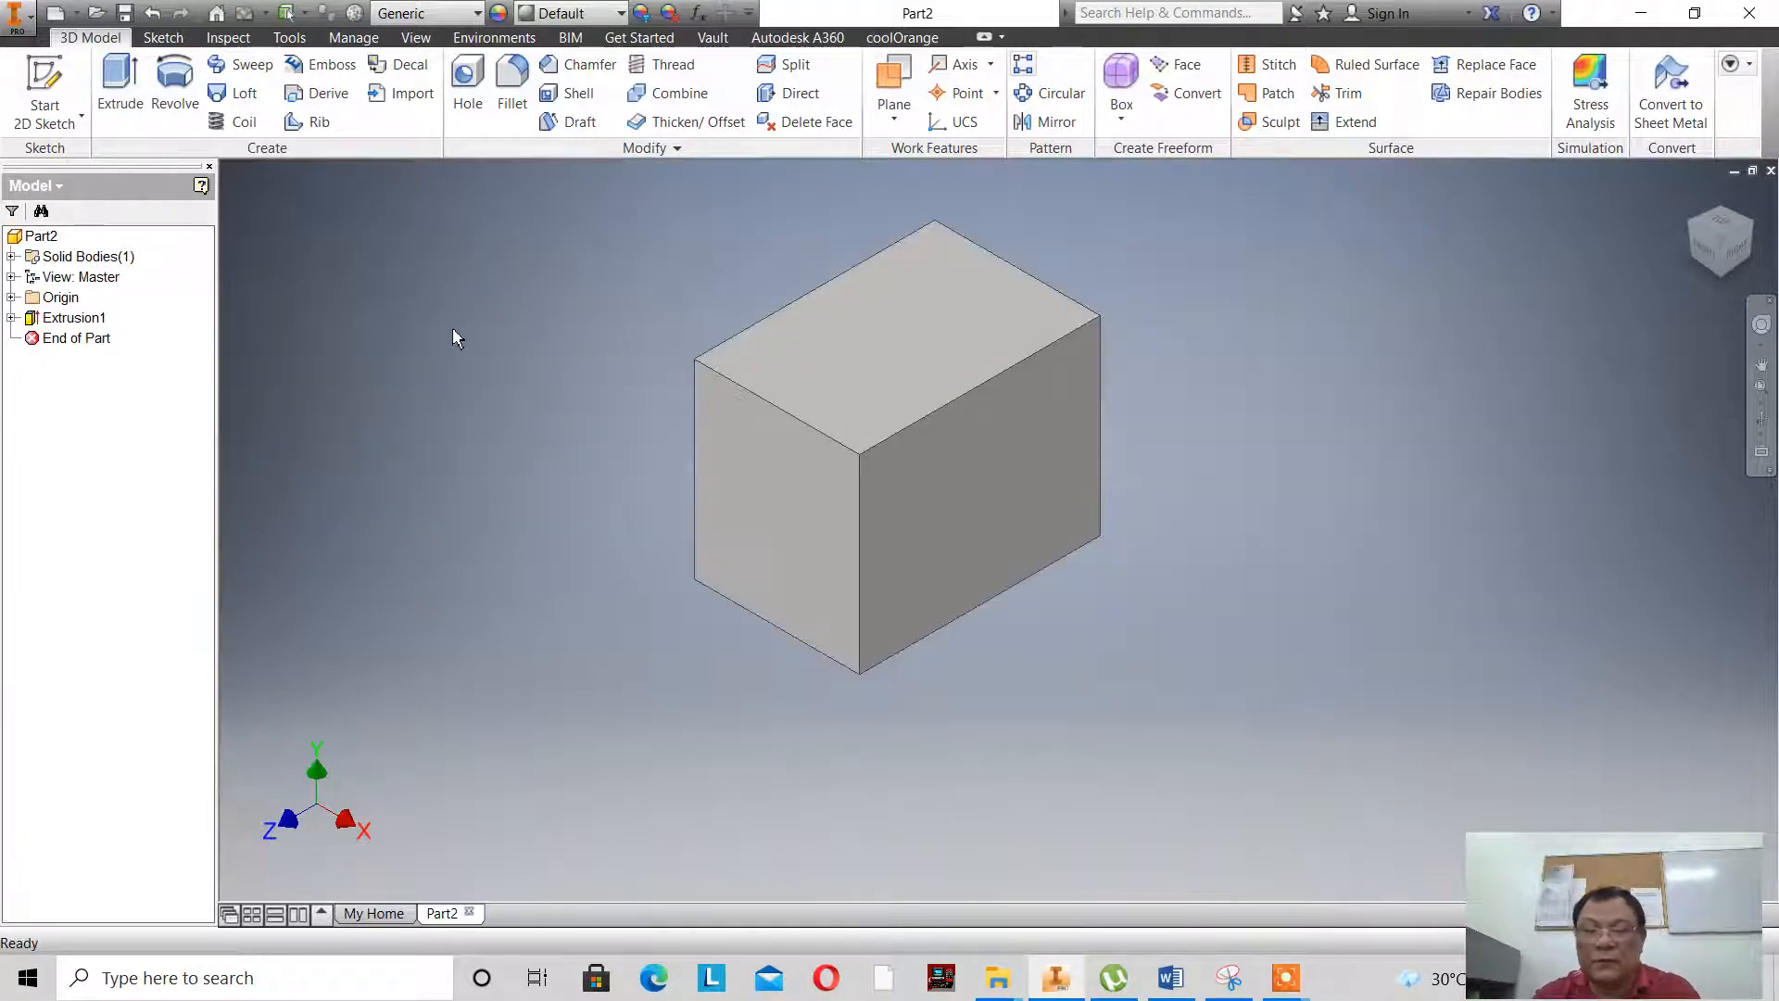
left_click(1715, 250)
right_click(1696, 210)
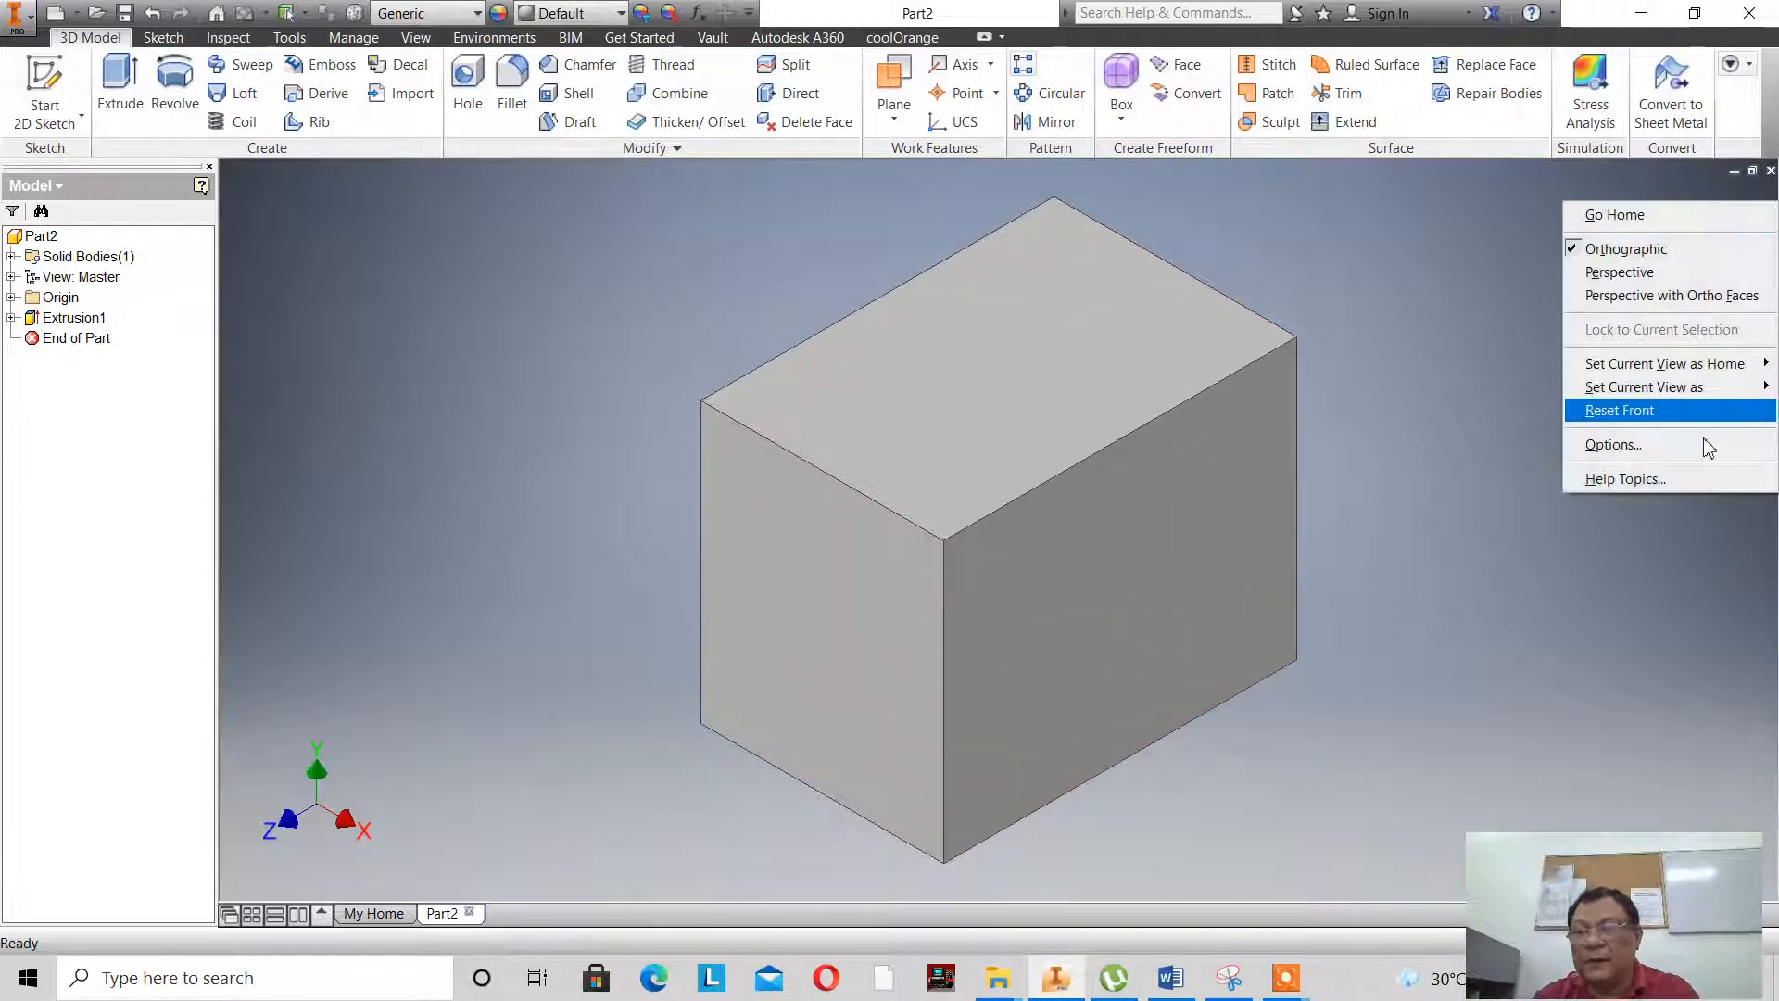
mouse_move(1681, 366)
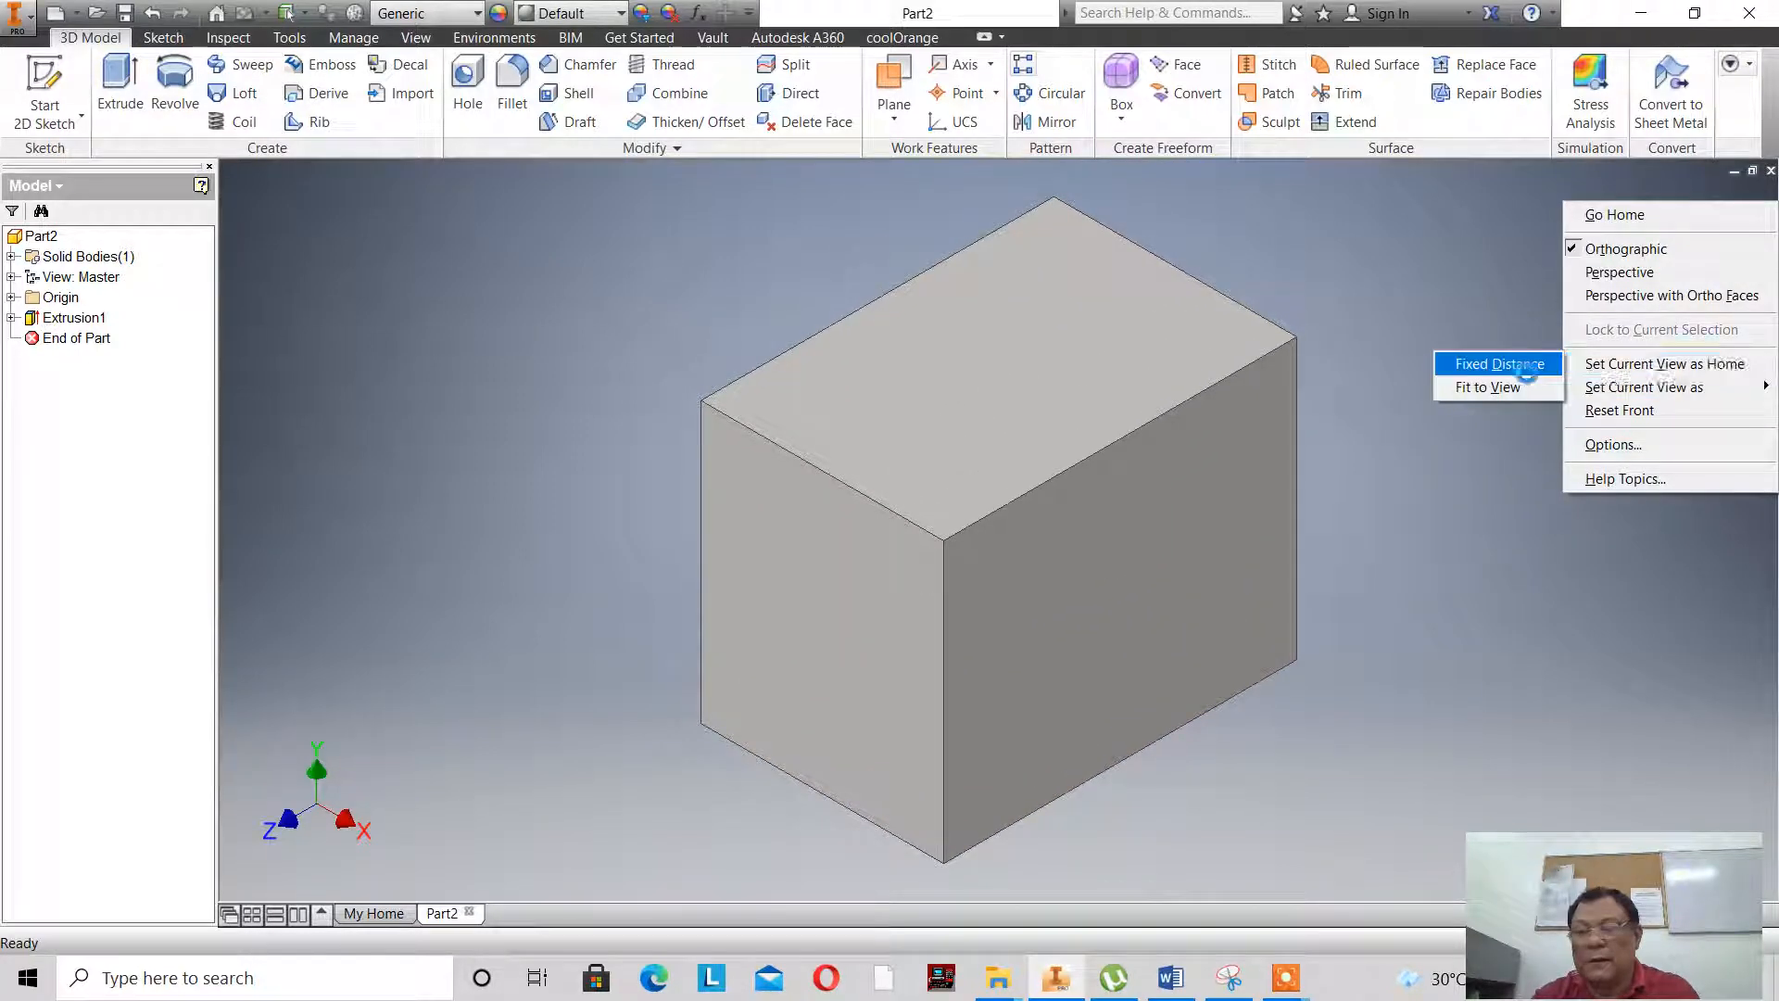
left_click(1524, 365)
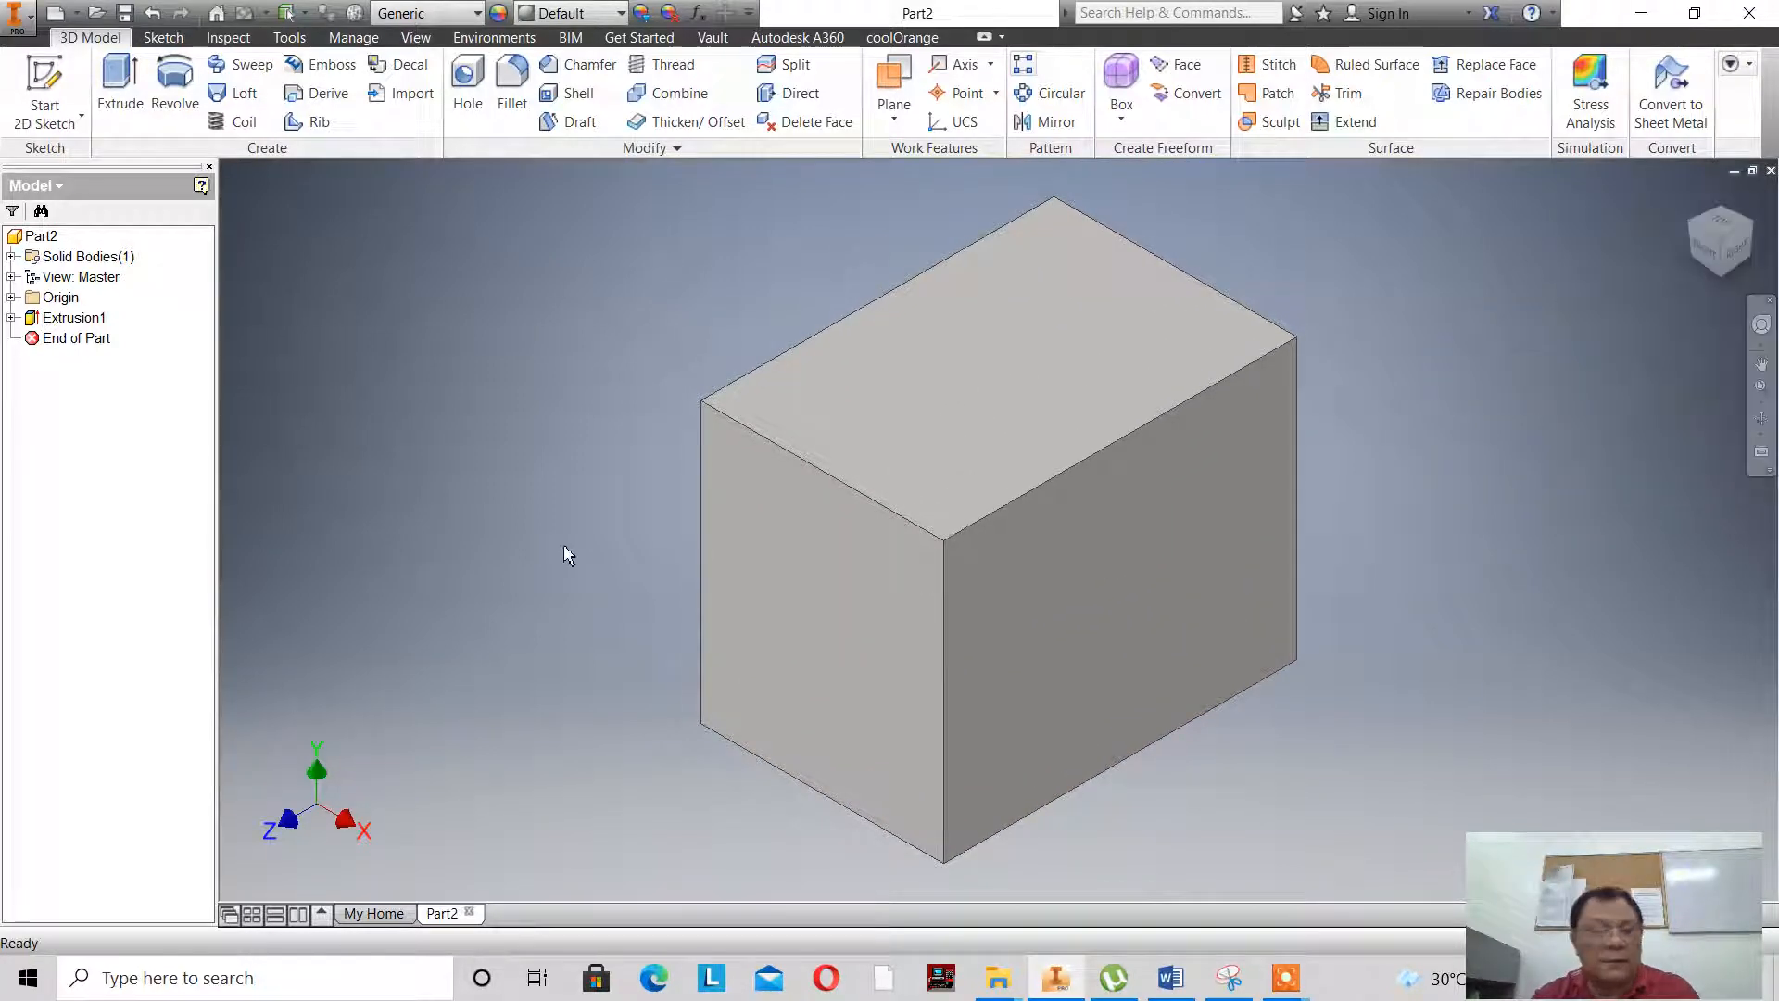
- Start a 2D sketch on the block's right face and project the face's front vertical edge into it
left_click(12, 317)
double_click(85, 339)
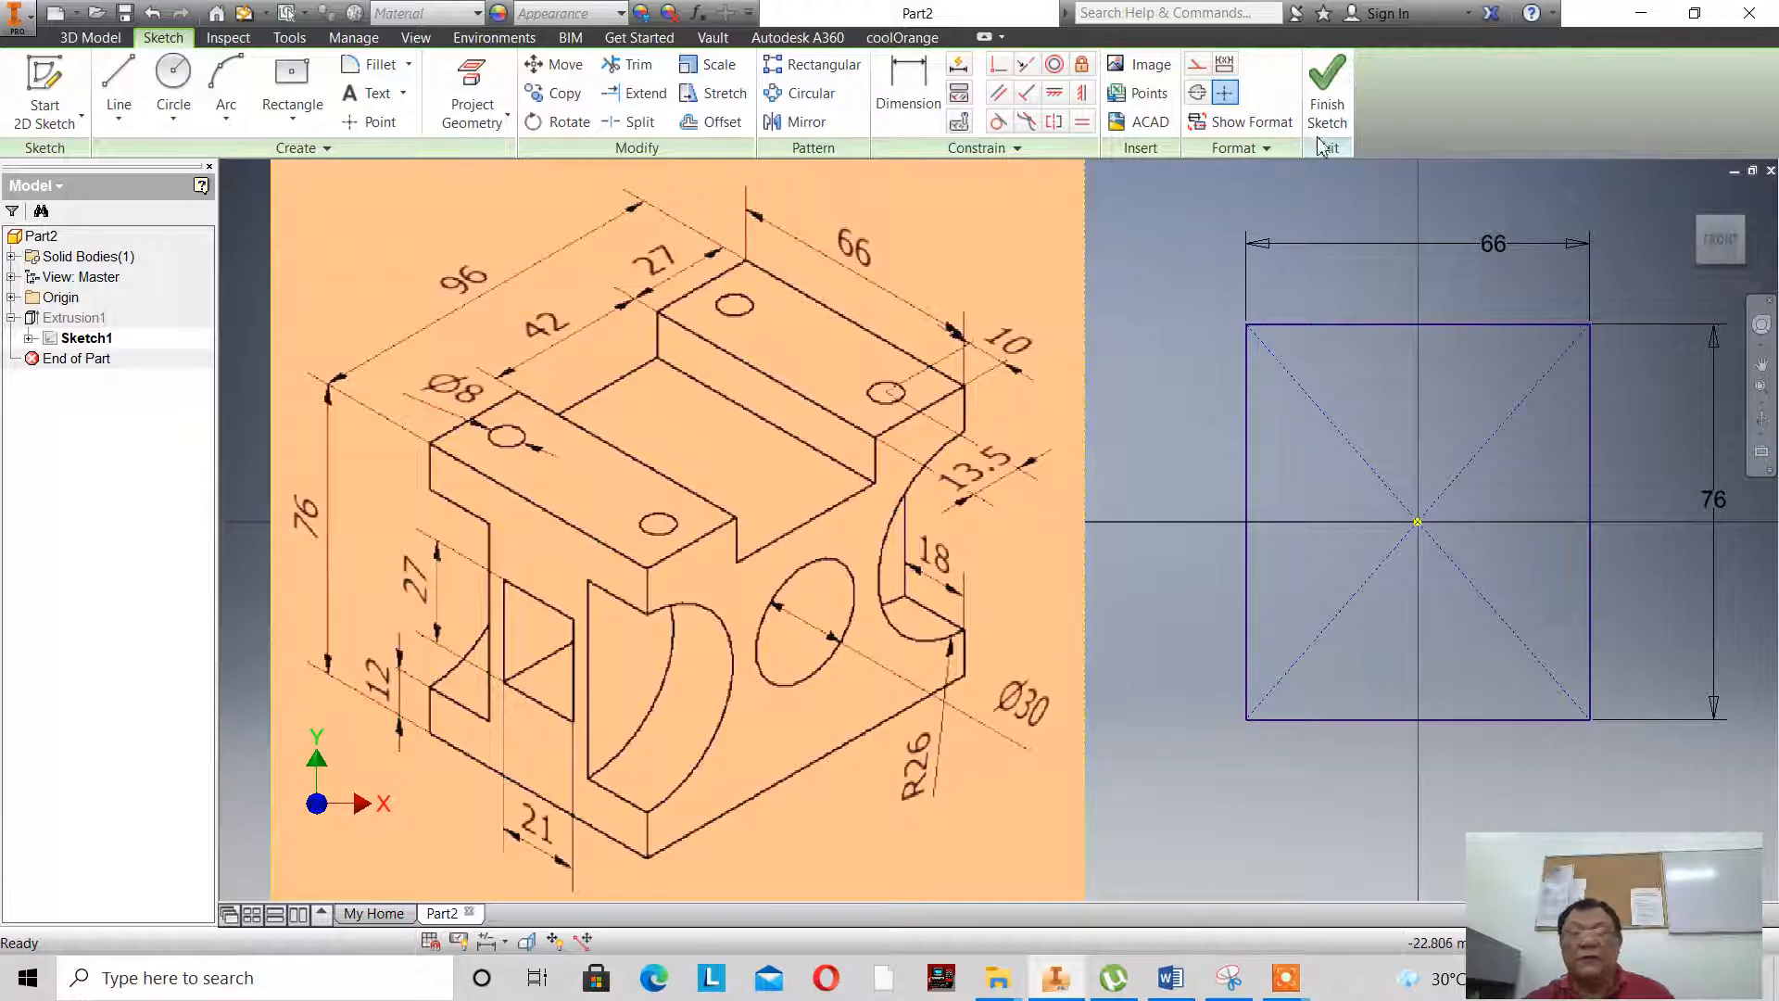
left_click(1327, 93)
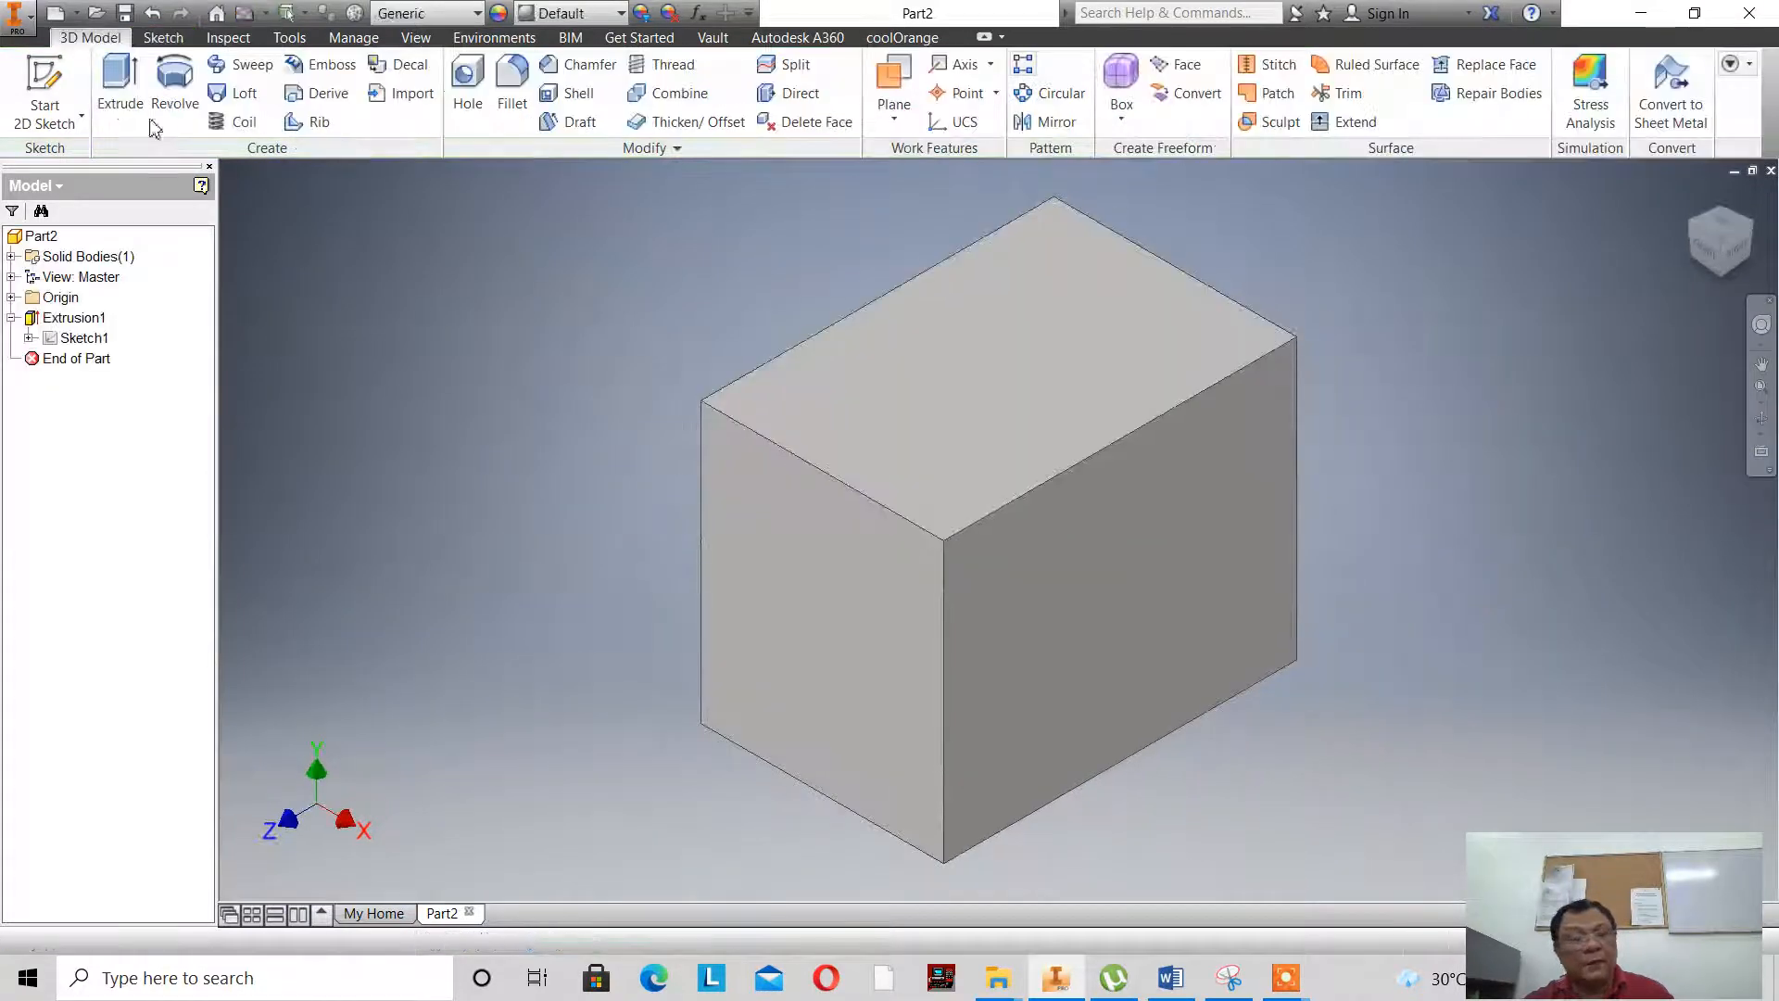
left_click(35, 78)
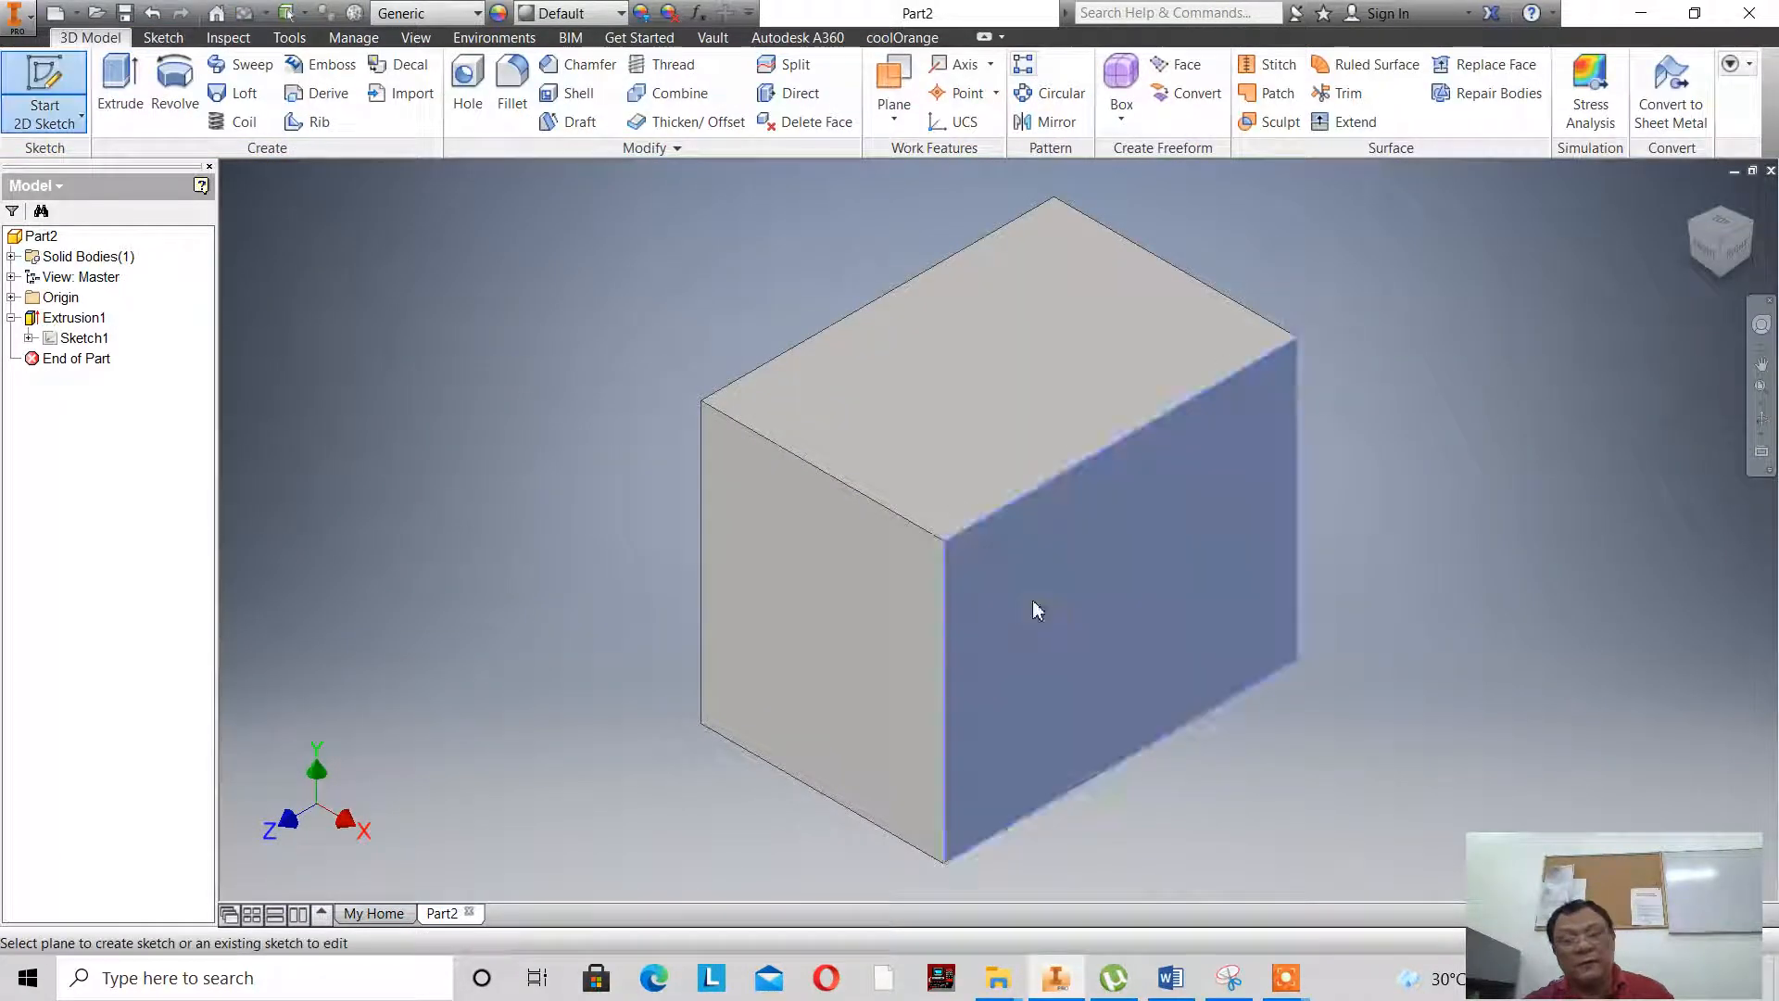
left_click(1032, 599)
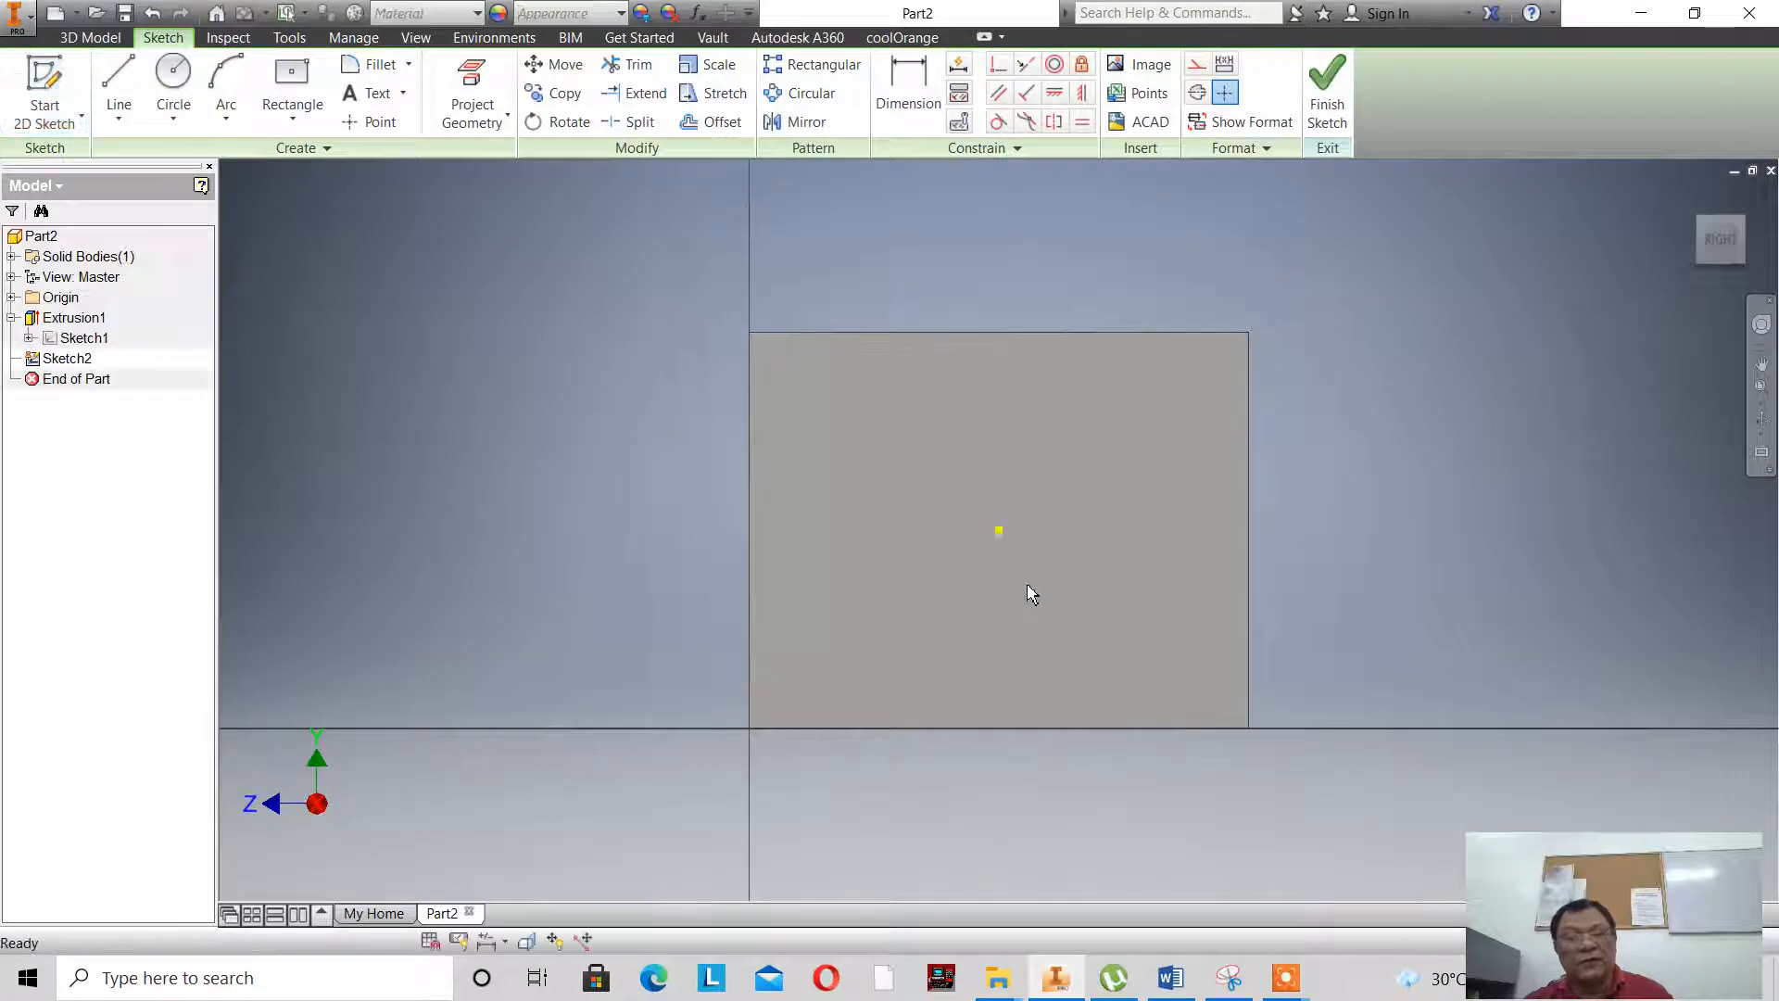
left_click(455, 96)
left_click(753, 528)
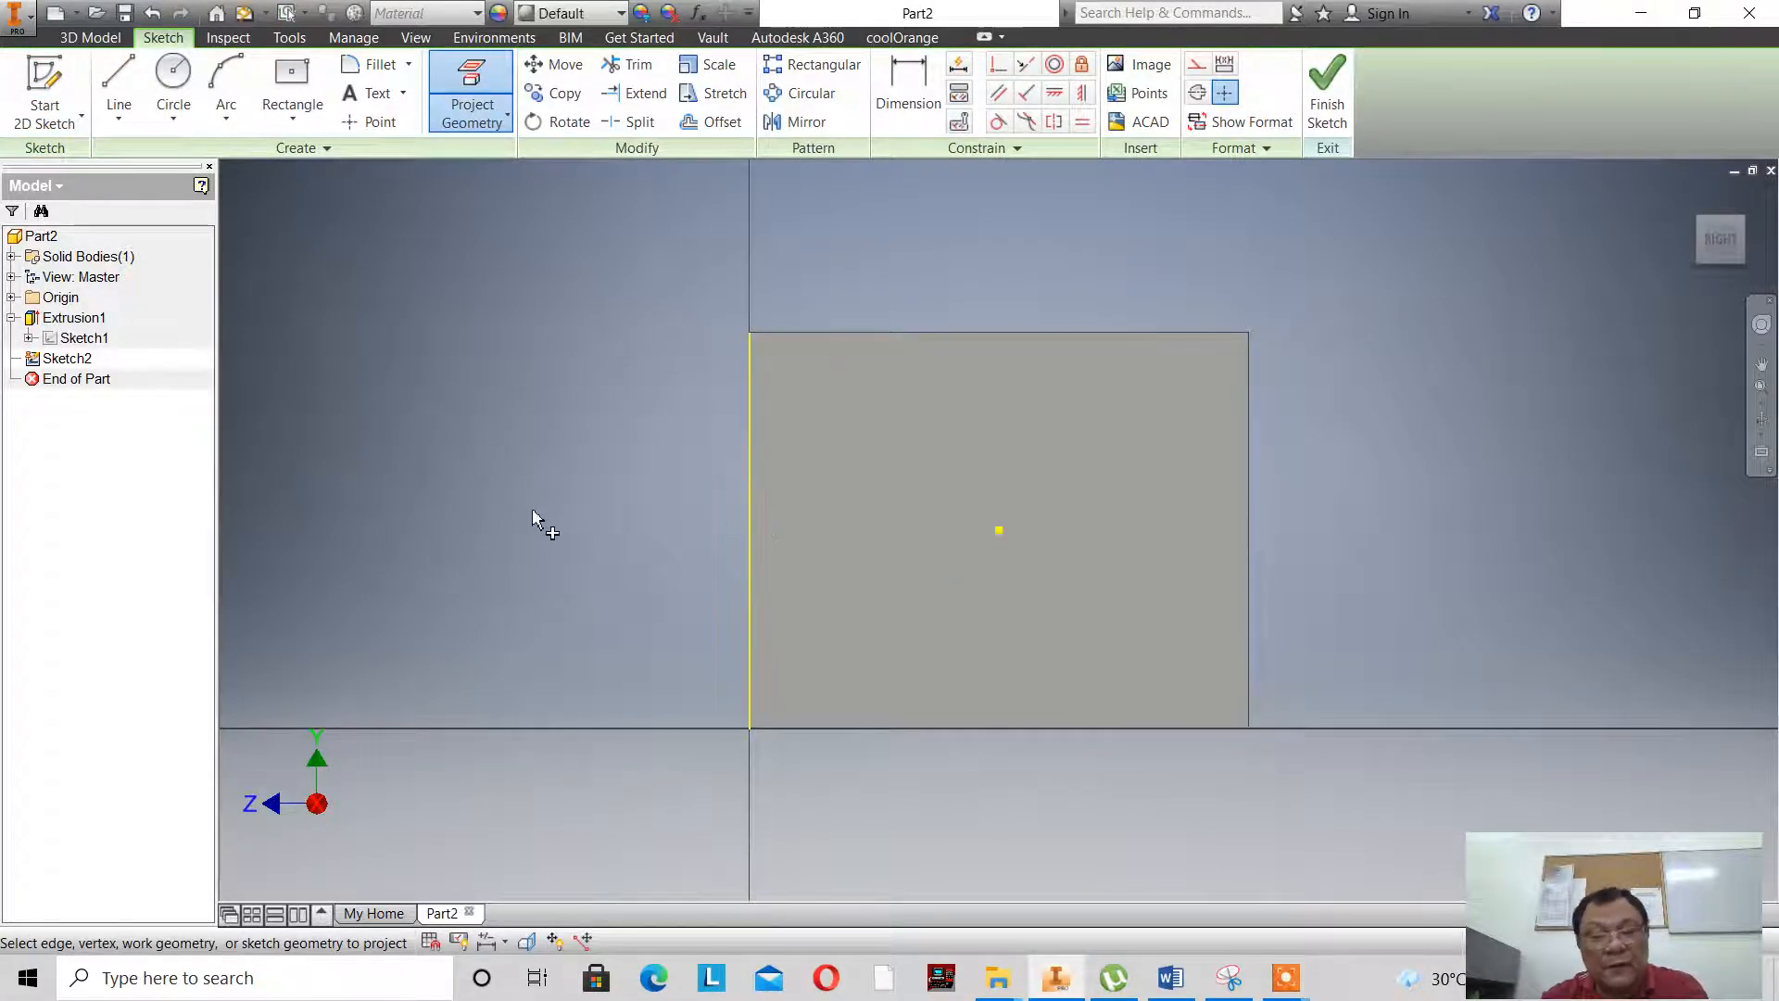
- Sketch a circle with a 26 mm radius centred on the midpoint of the projected vertical edge
left_click(173, 76)
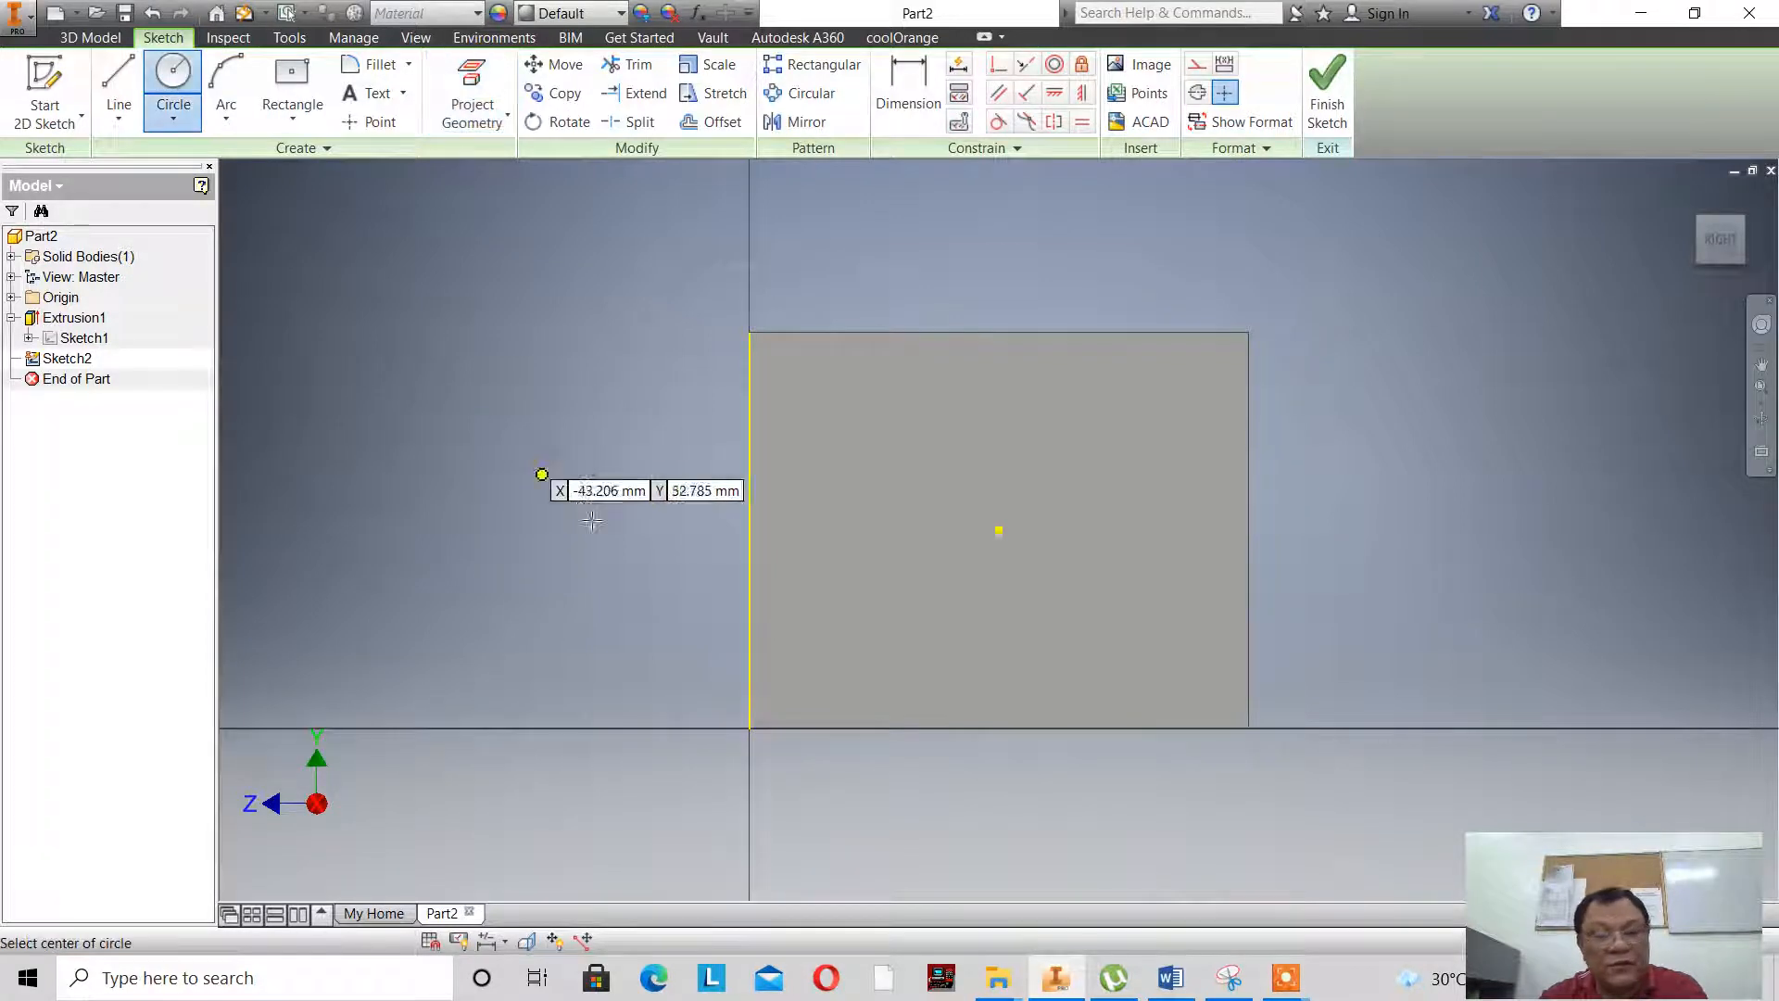
left_click(751, 529)
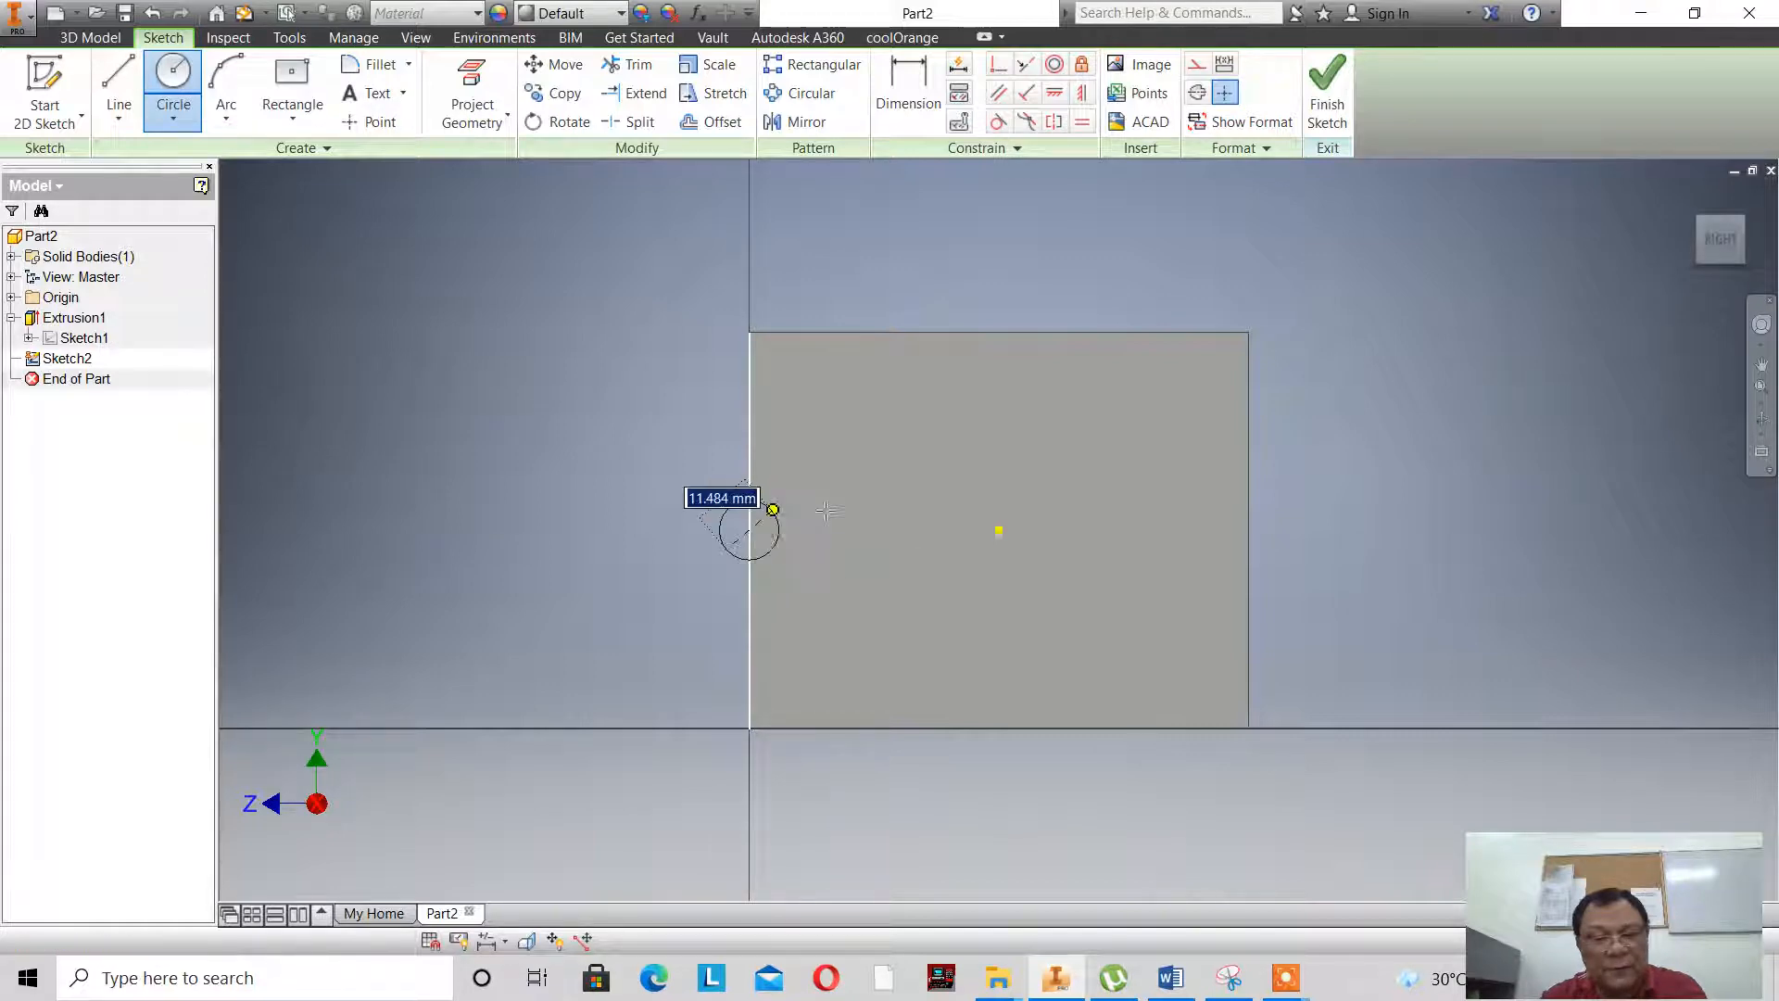
right_click(871, 478)
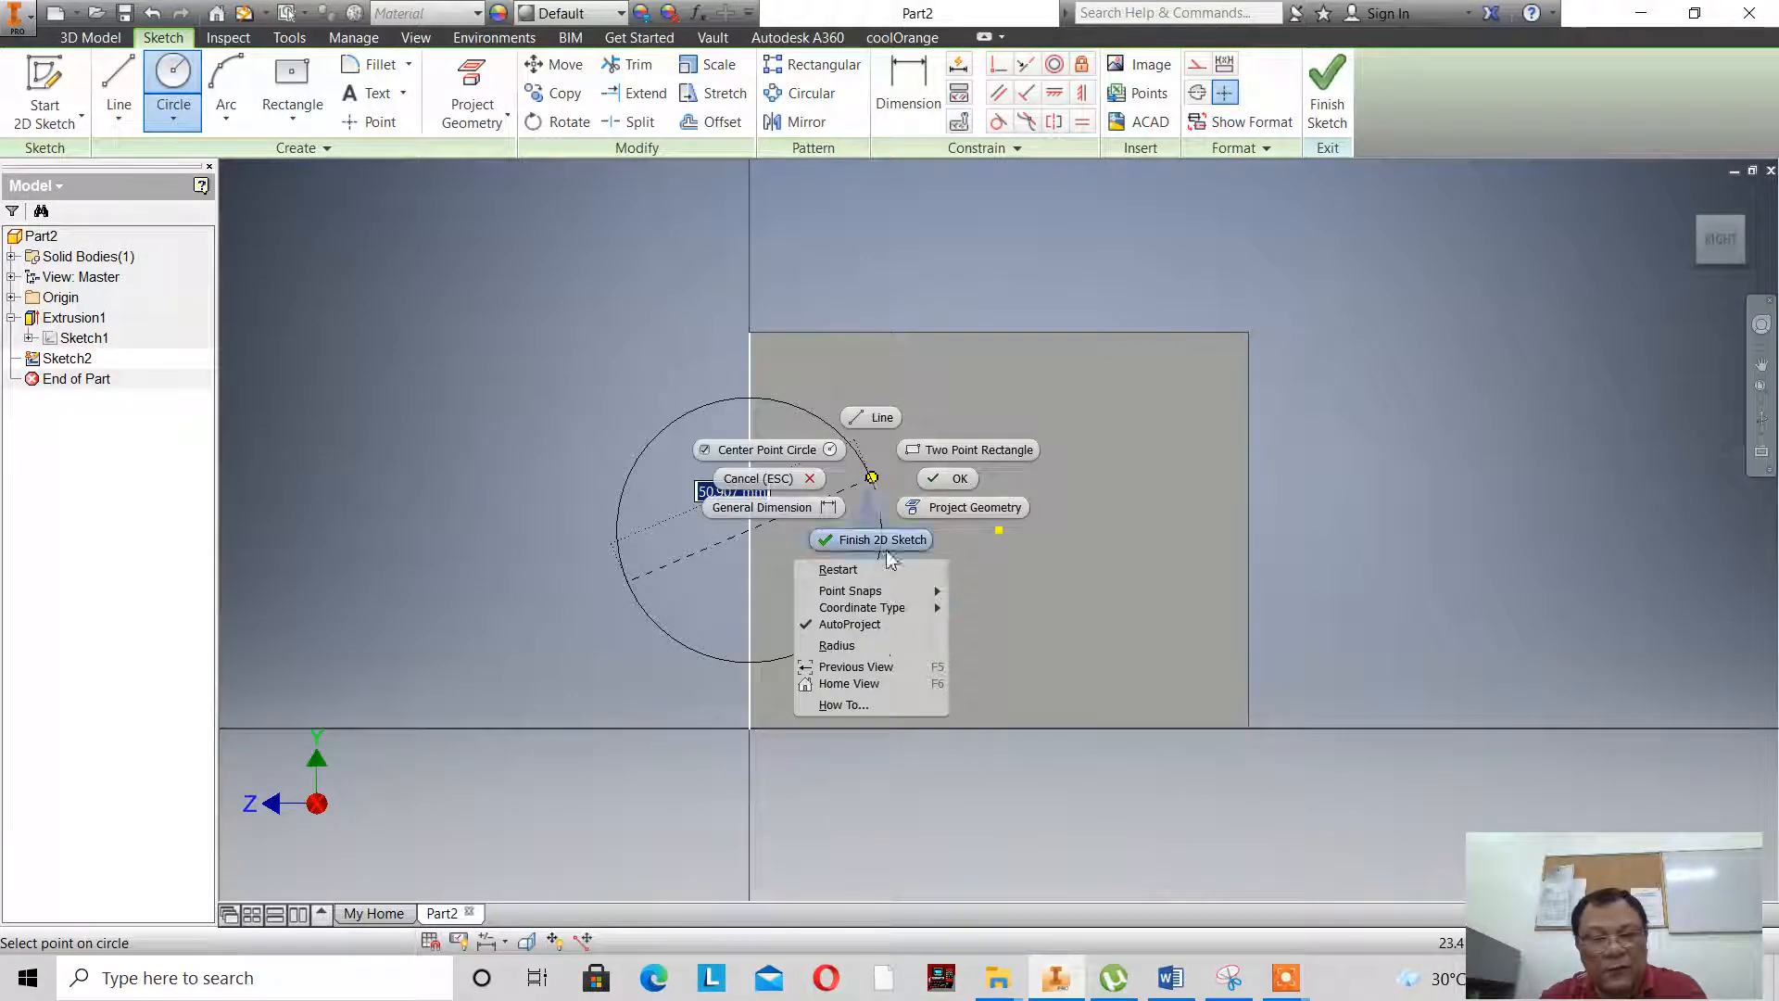
left_click(876, 645)
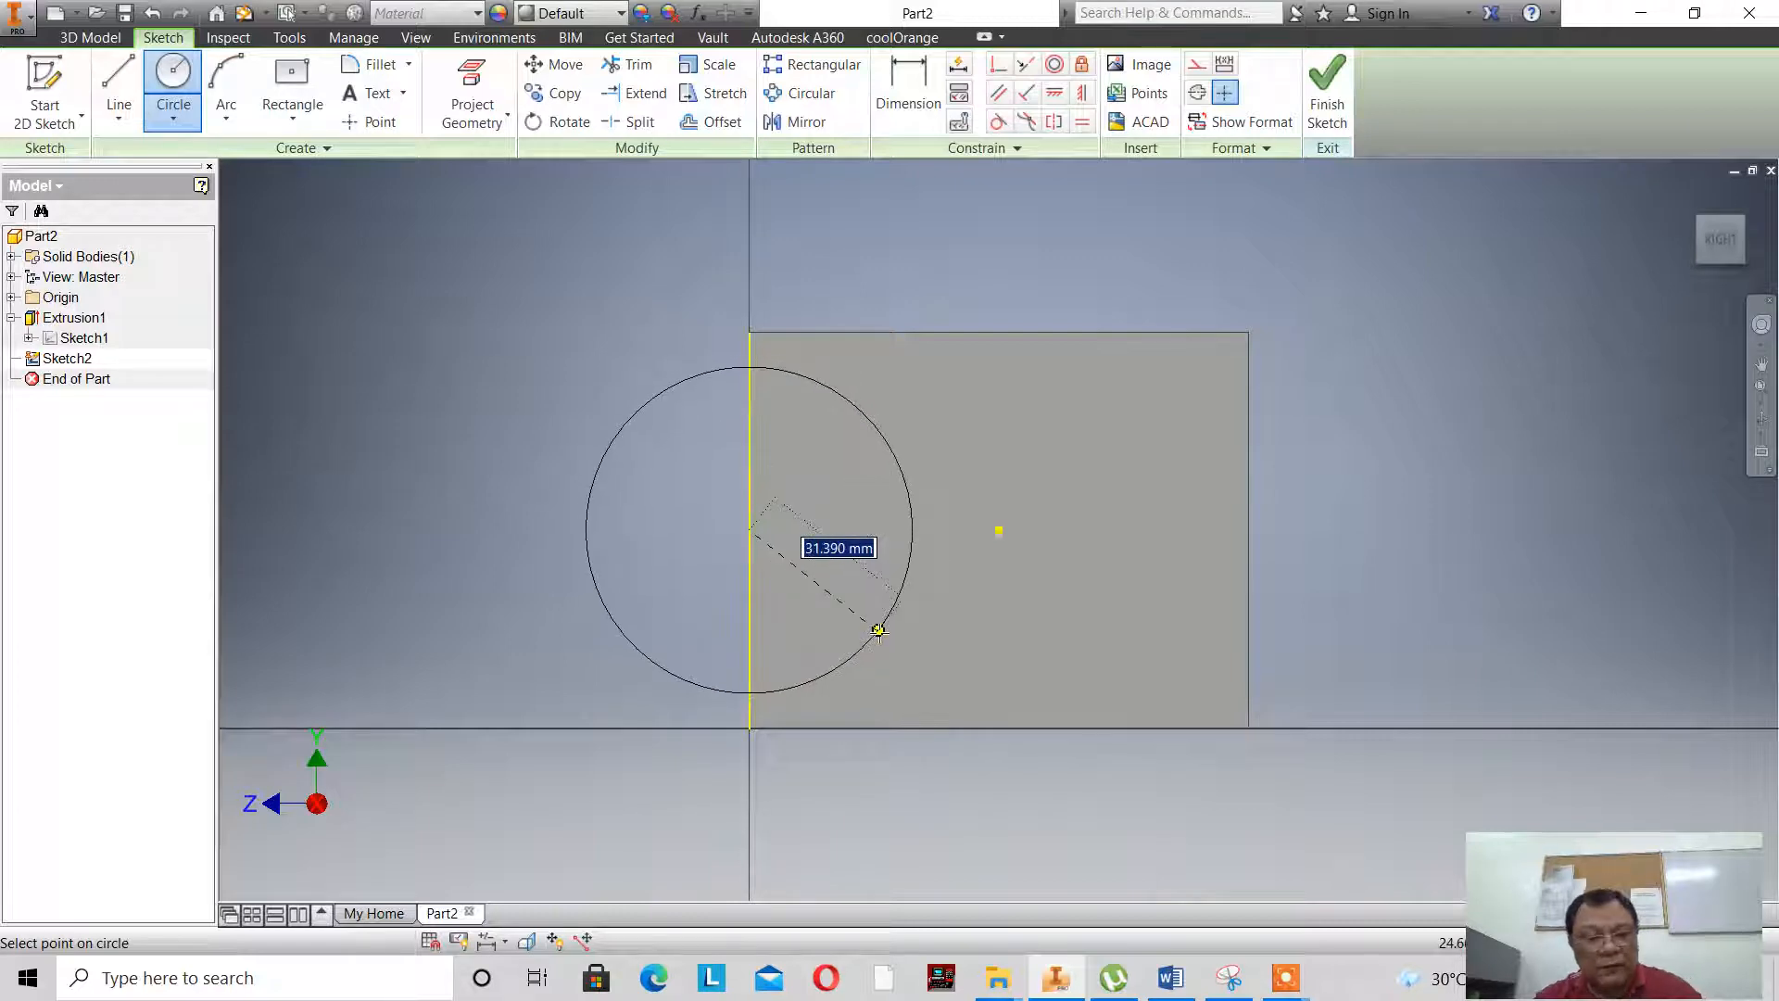
type("26")
key("Return")
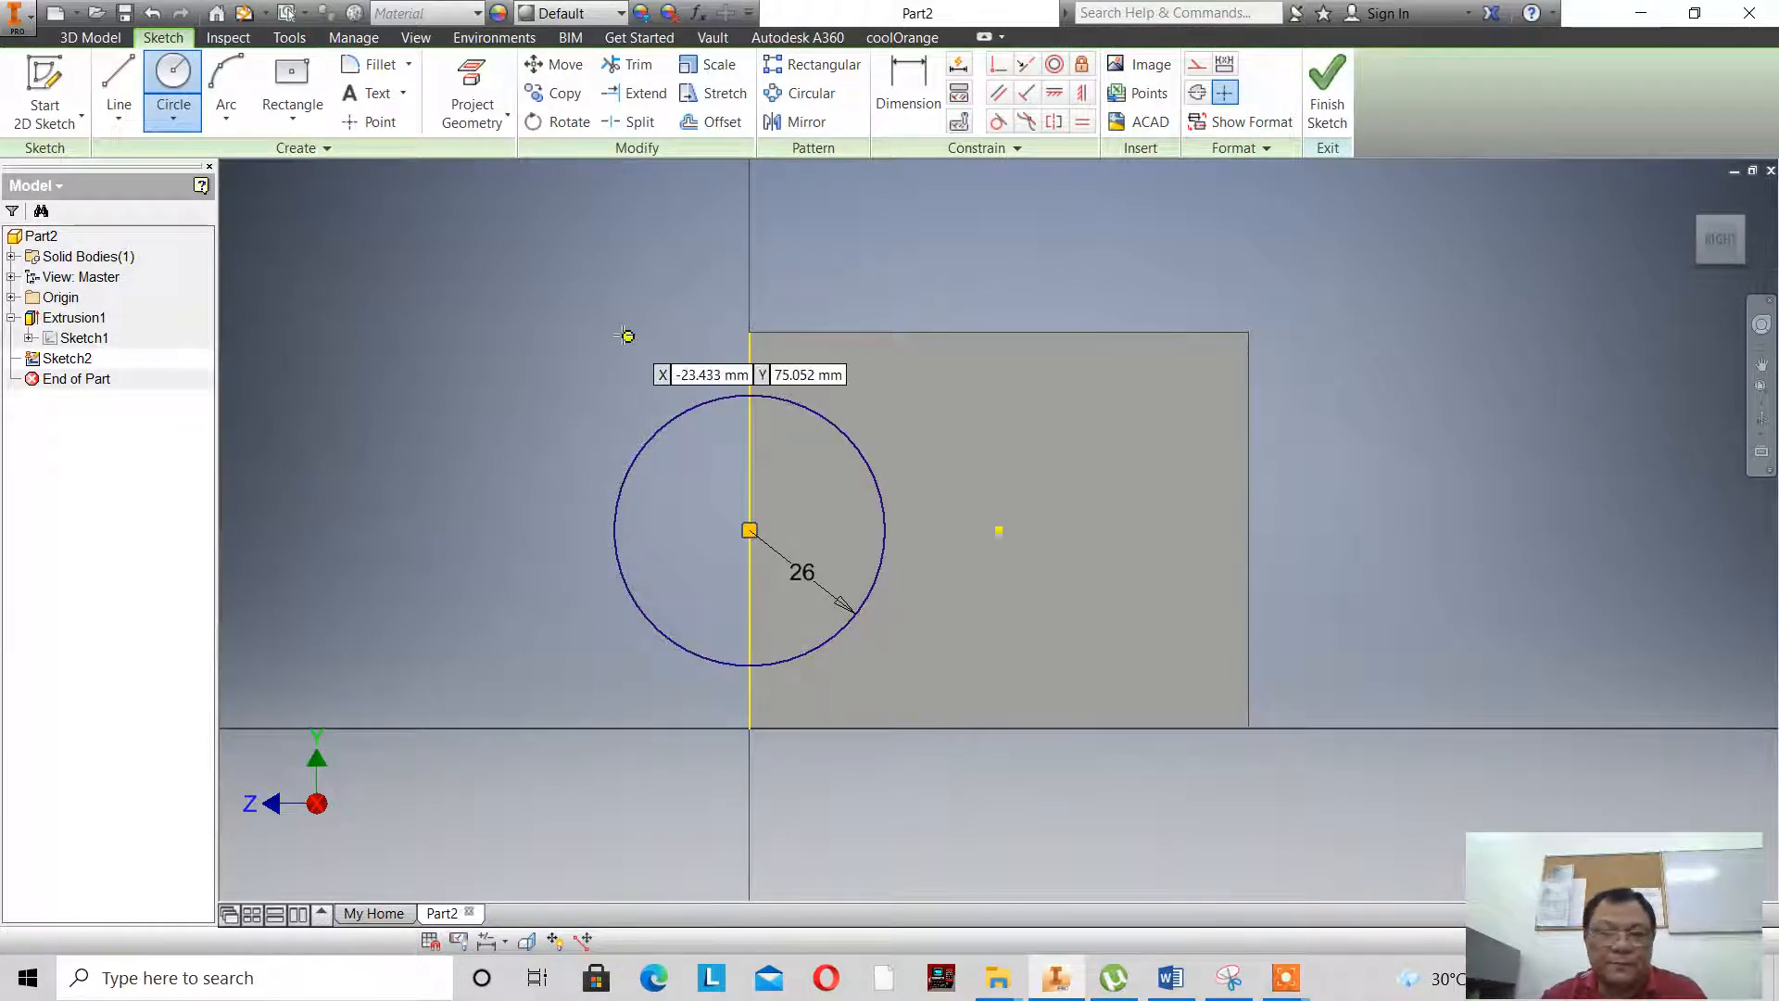
right_click(669, 344)
left_click(683, 354)
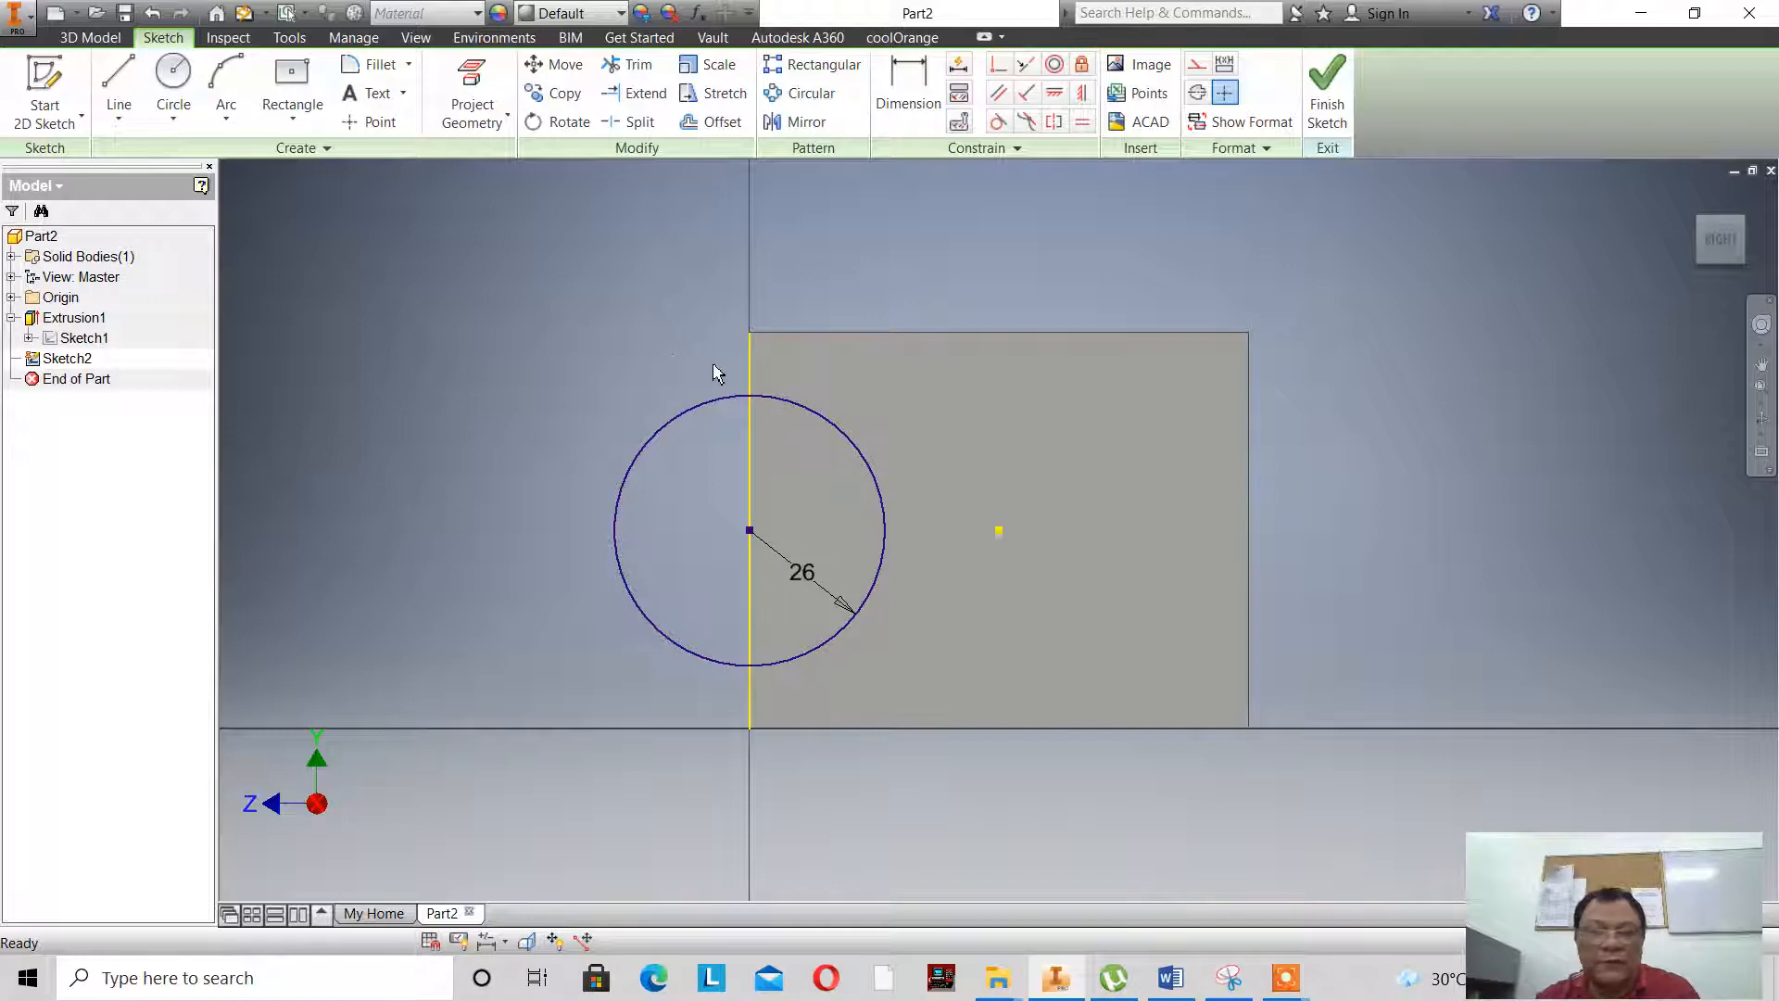
- Trim away the half of the circle lying outside the block face and finish the sketch
left_click(636, 67)
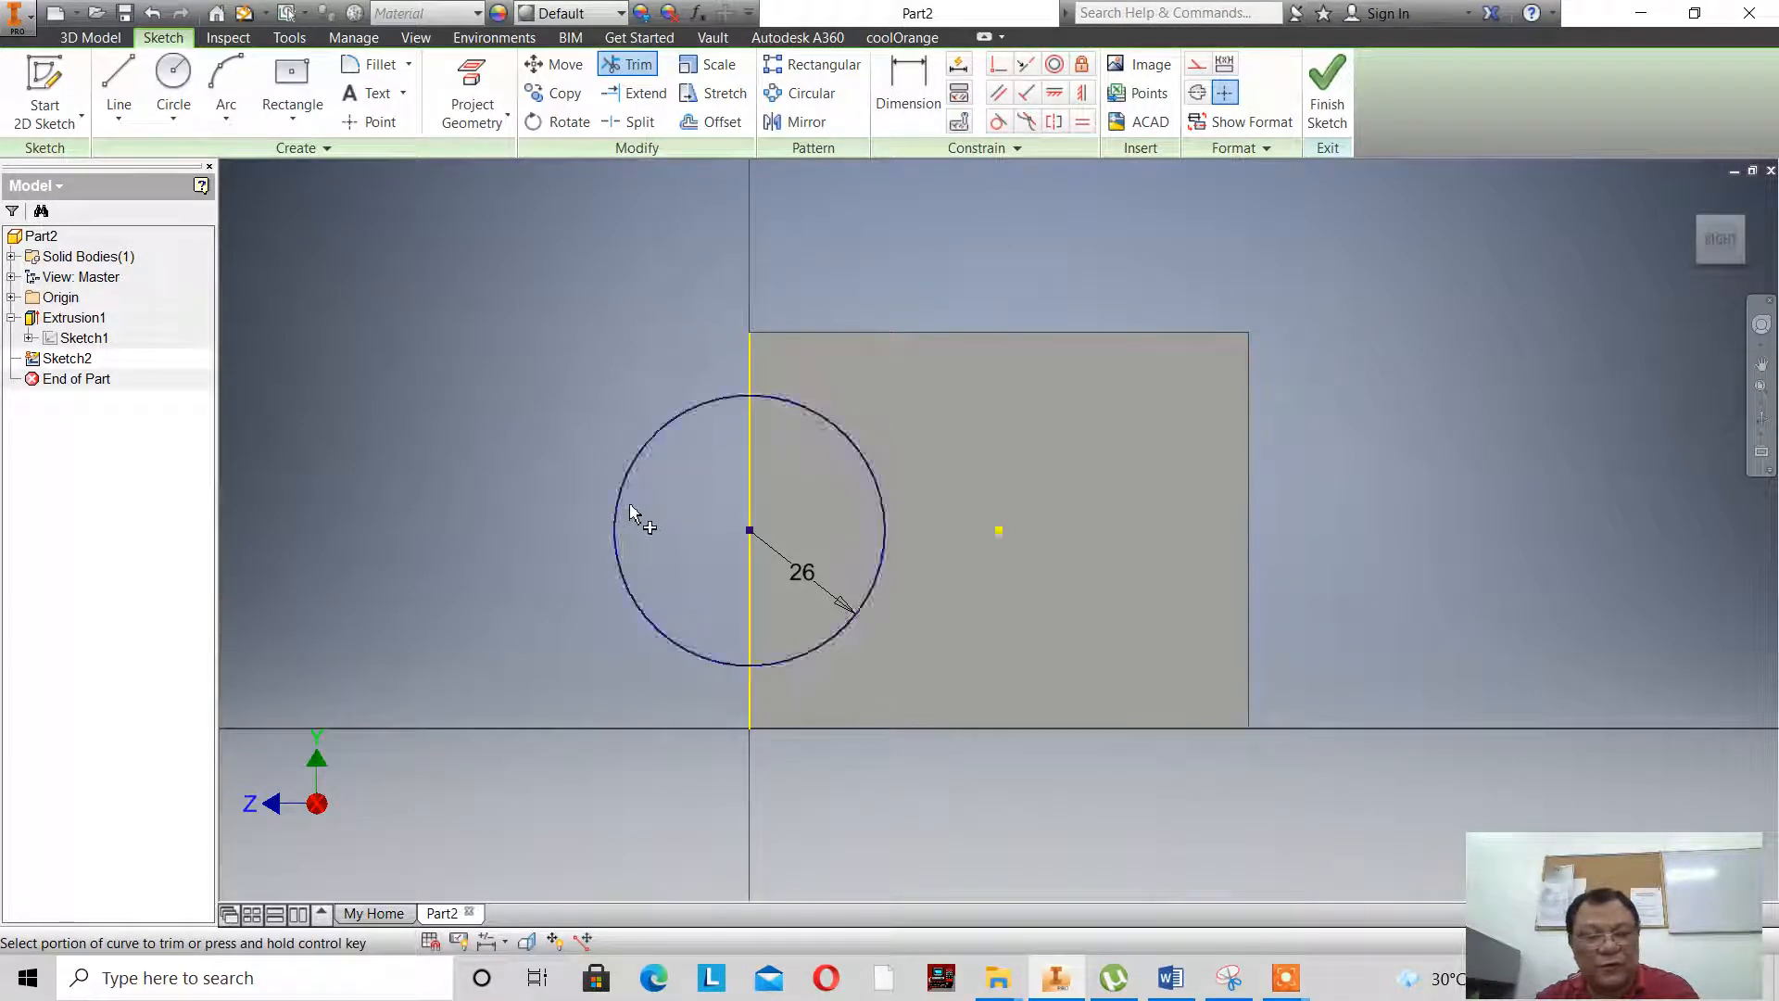
left_click(694, 415)
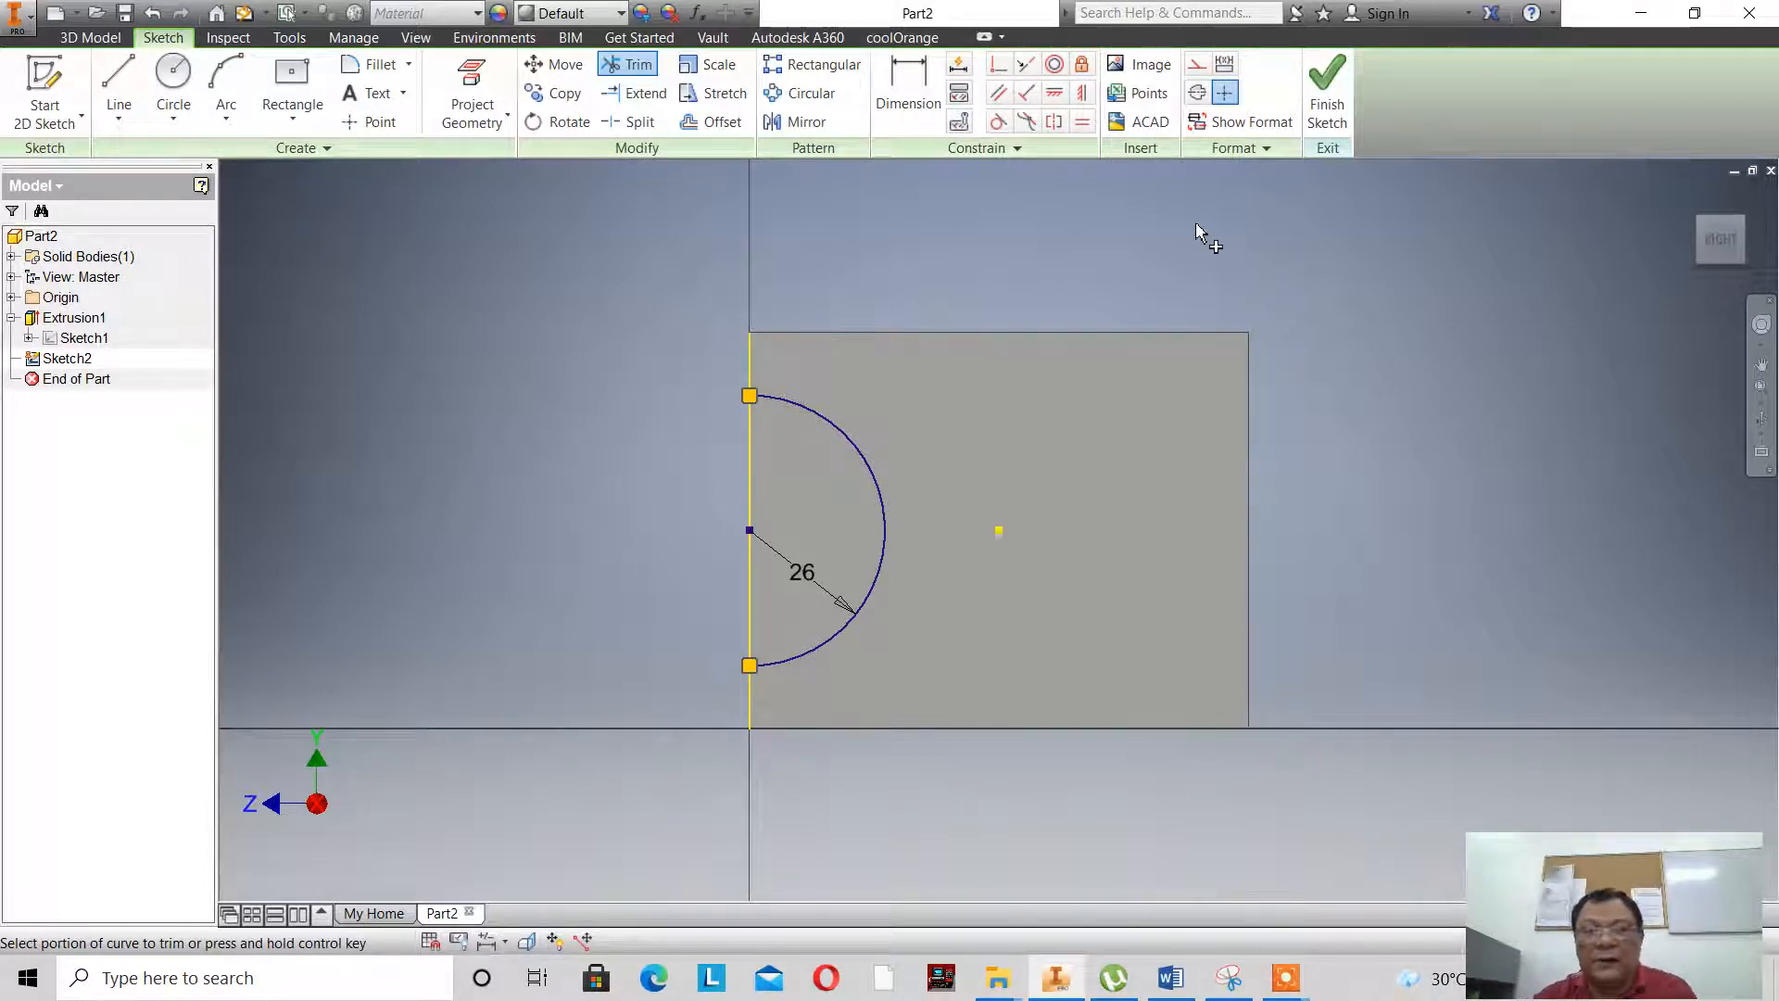
left_click(1327, 109)
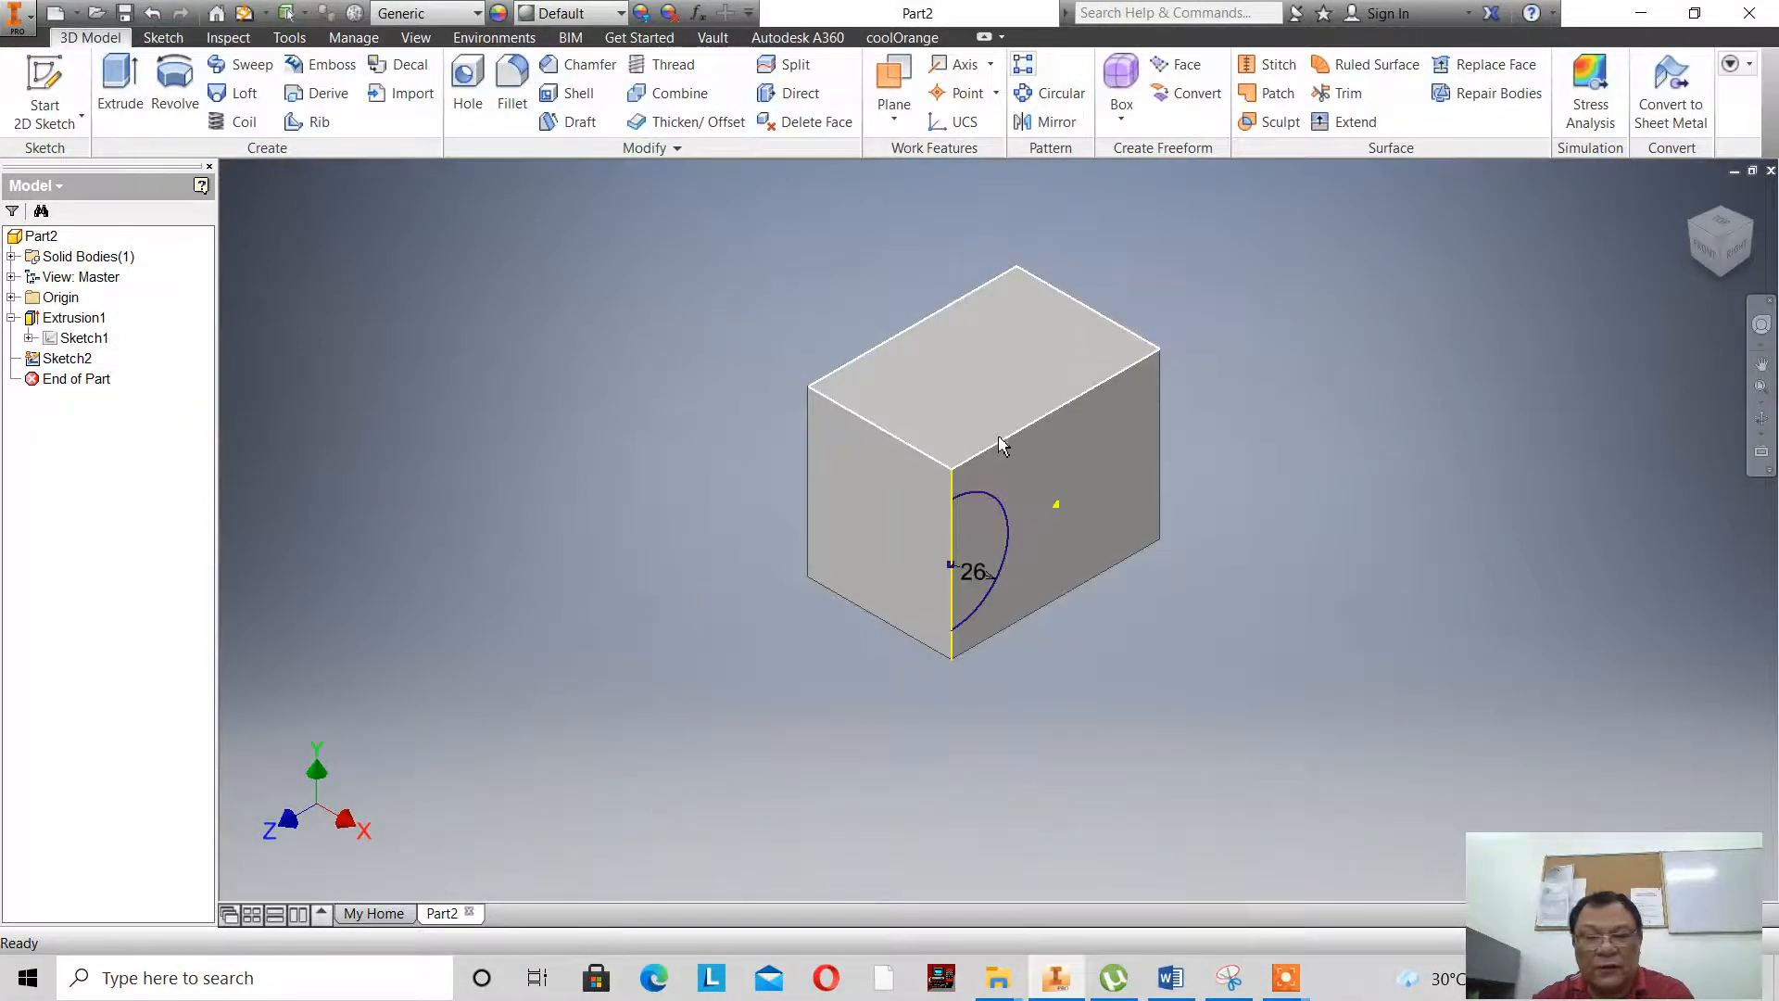
- Consult the reference drawing in the first sketch and cut the half-circle profile 18 mm deep into the block
scroll(1001, 445, "up", 3)
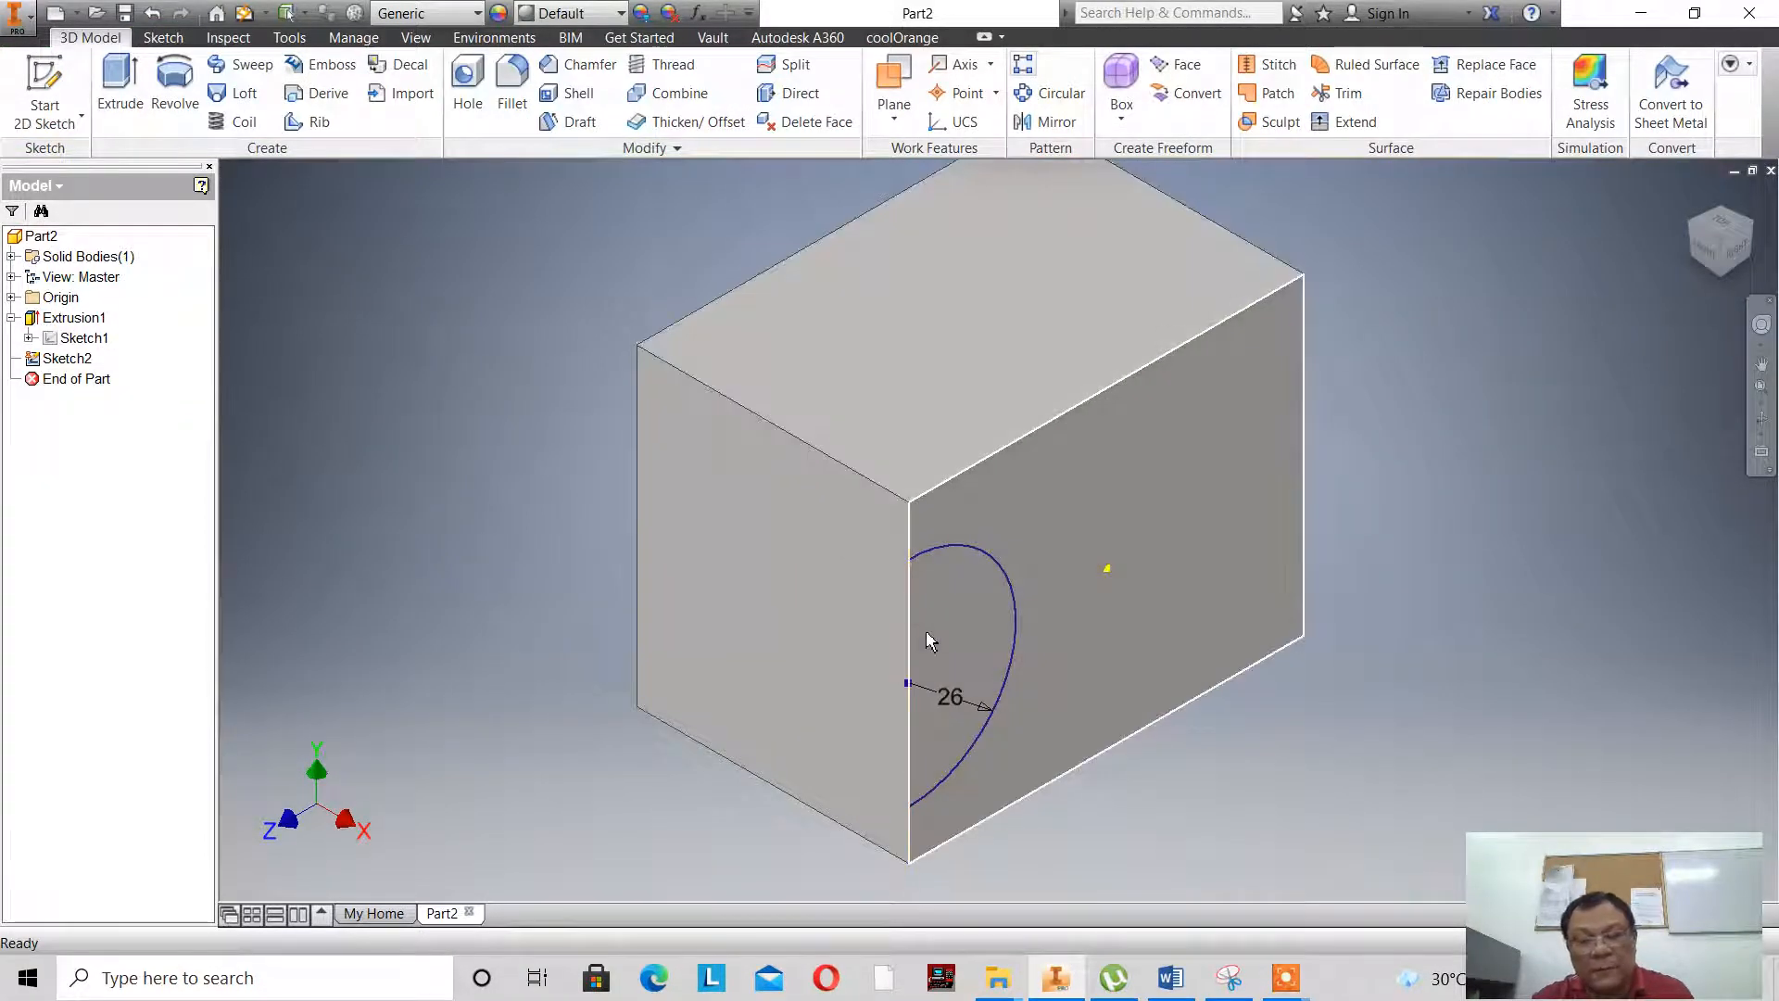
scroll(929, 643, "down", 5)
scroll(937, 603, "up", 3)
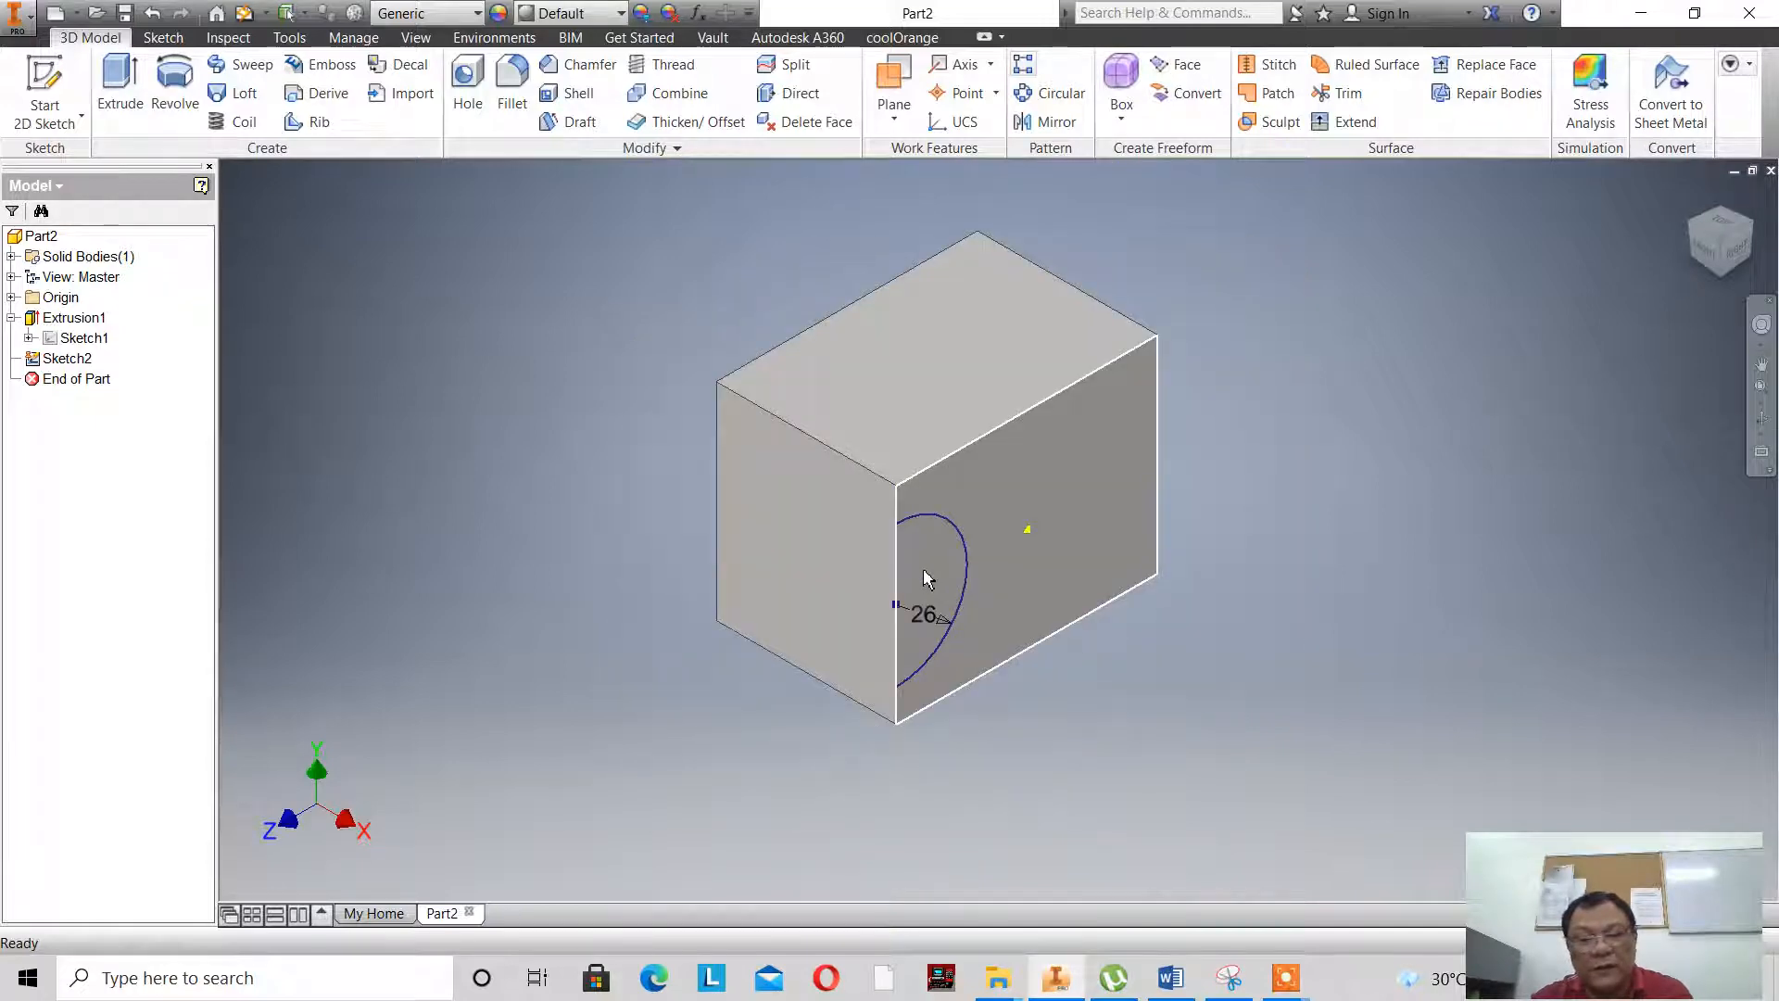
double_click(57, 356)
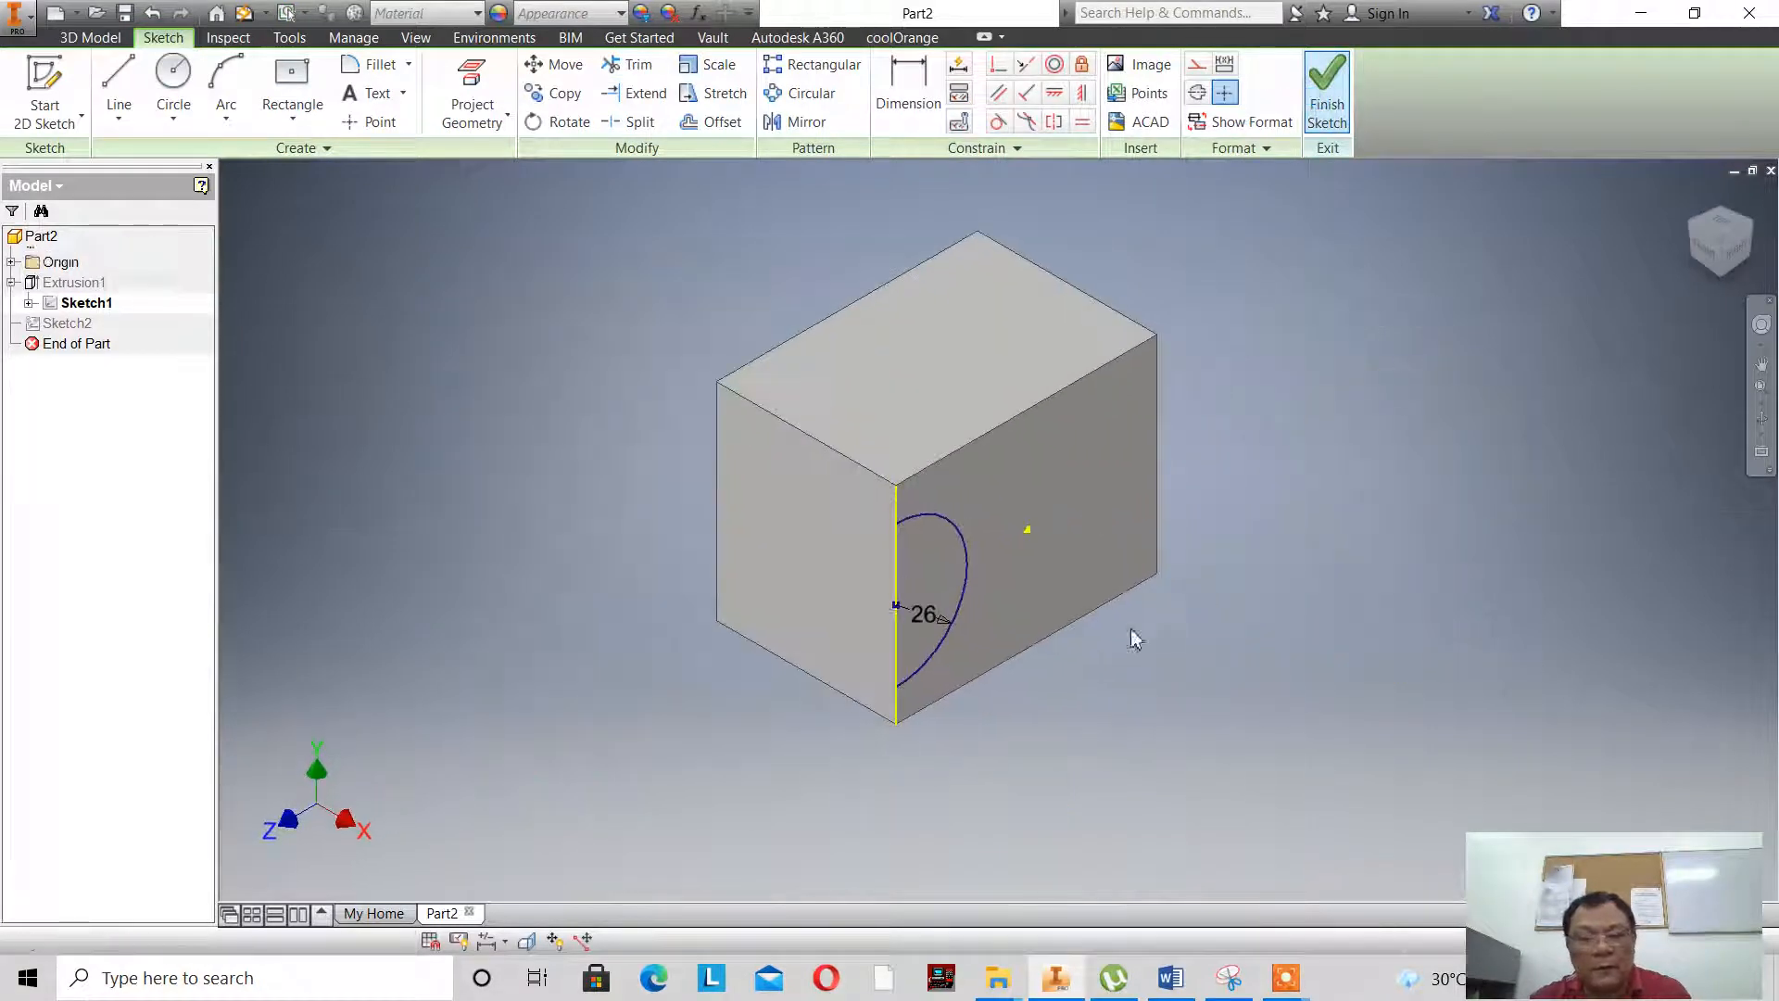
scroll(1006, 589, "down", 3)
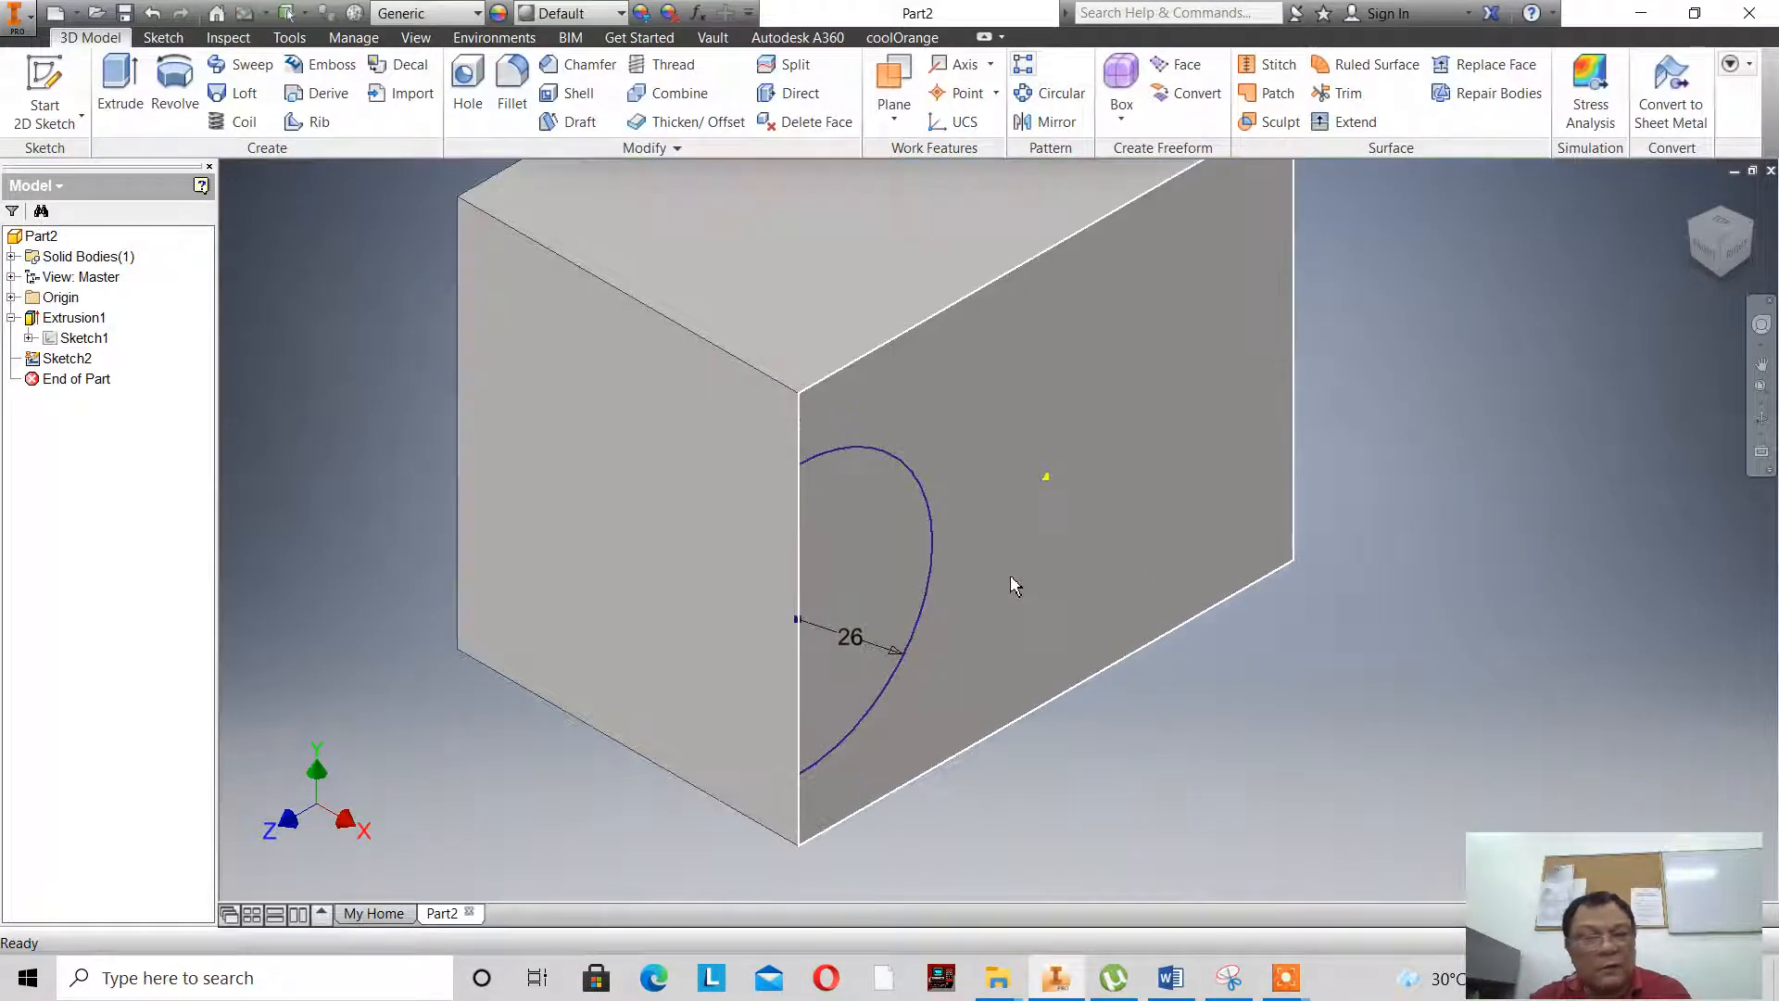
left_click(118, 88)
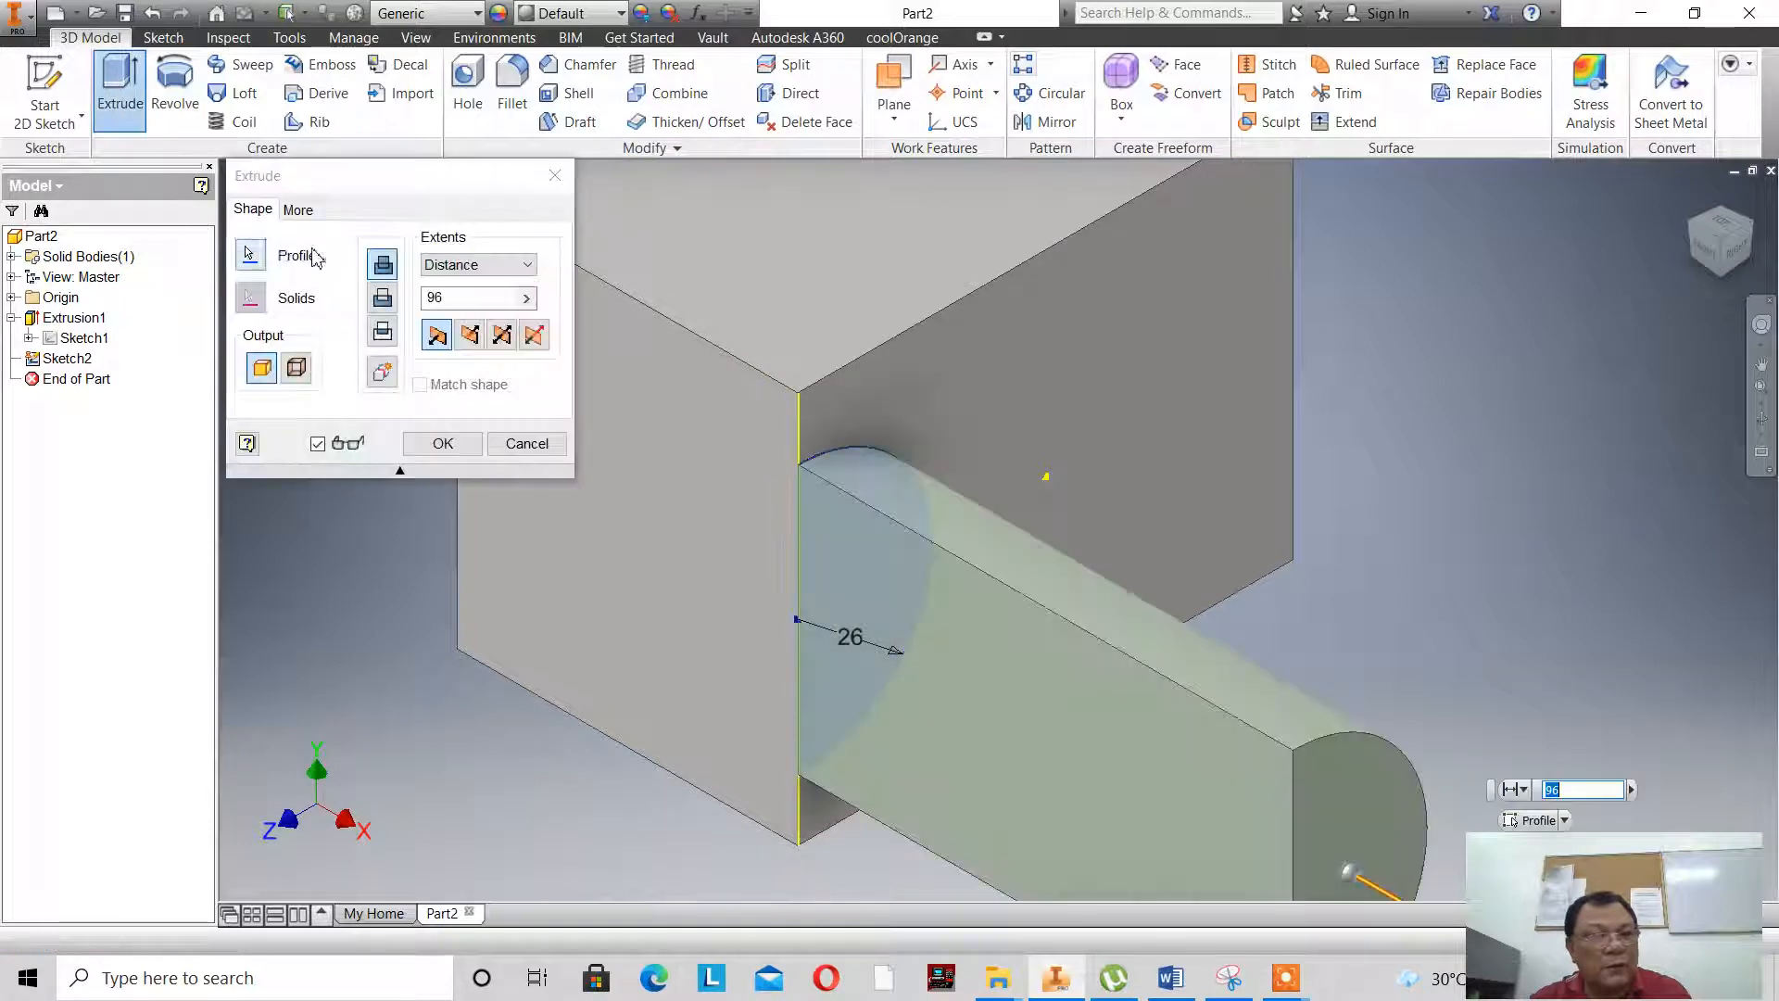
left_click(382, 298)
left_click_drag(450, 299, 362, 307)
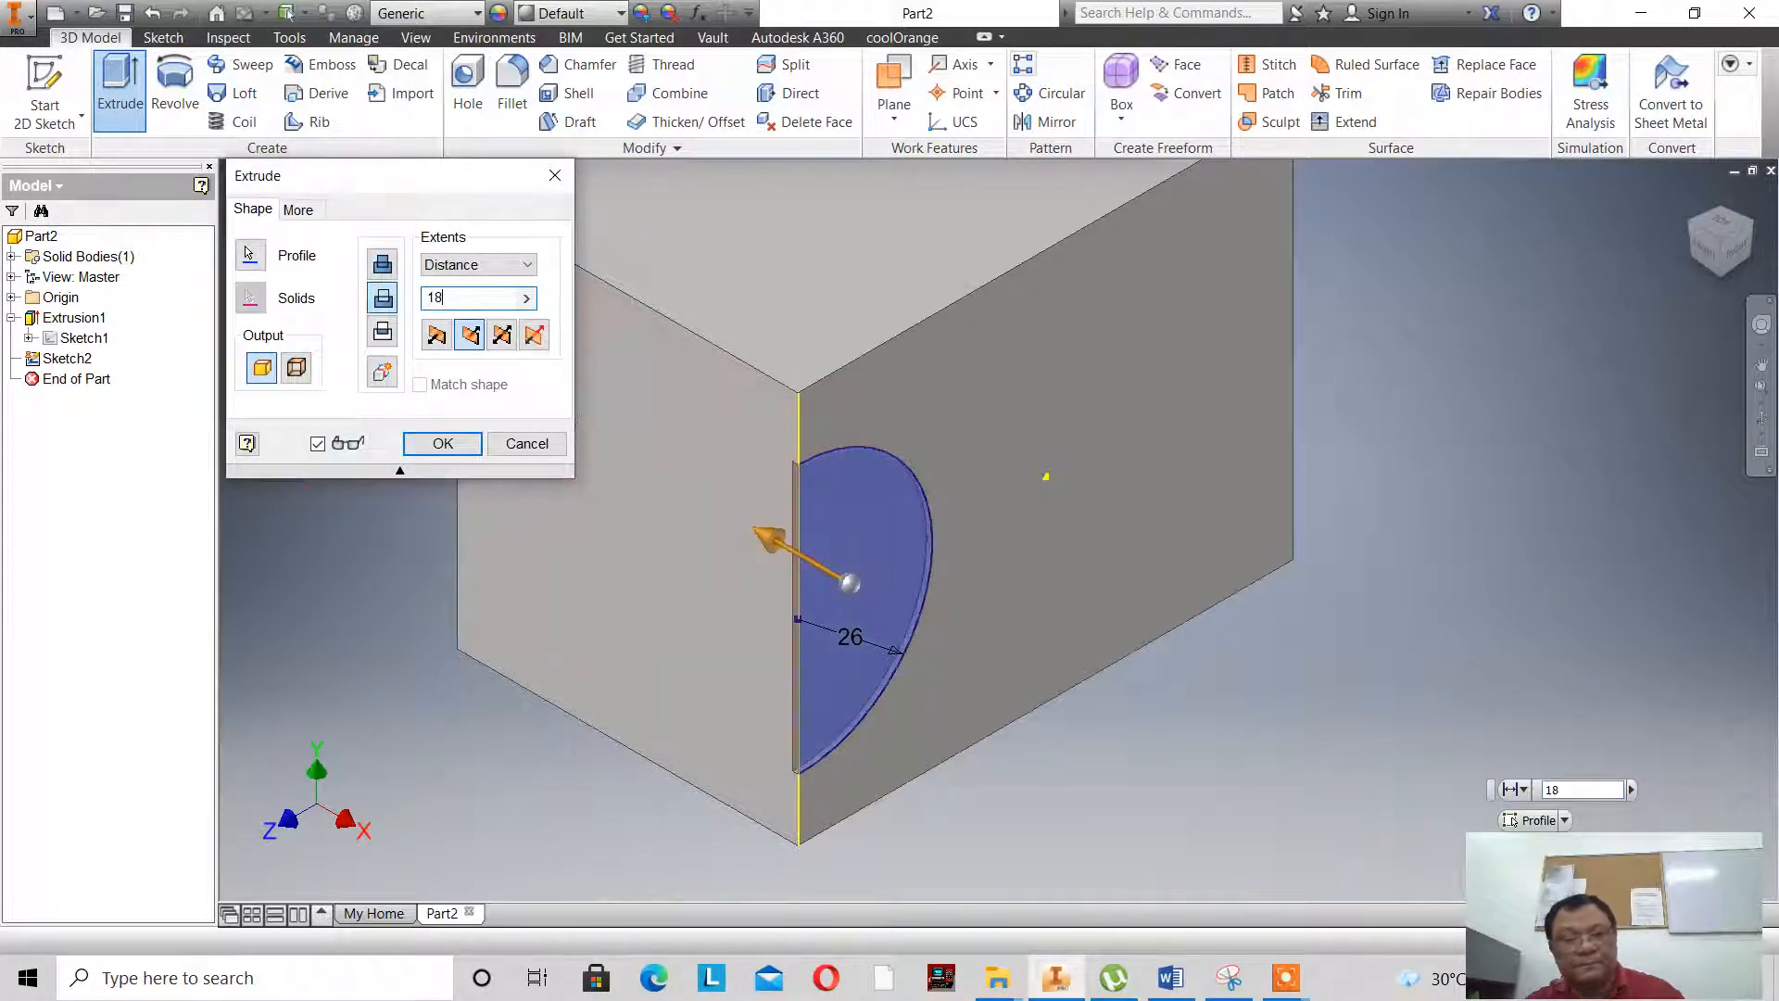
left_click(439, 444)
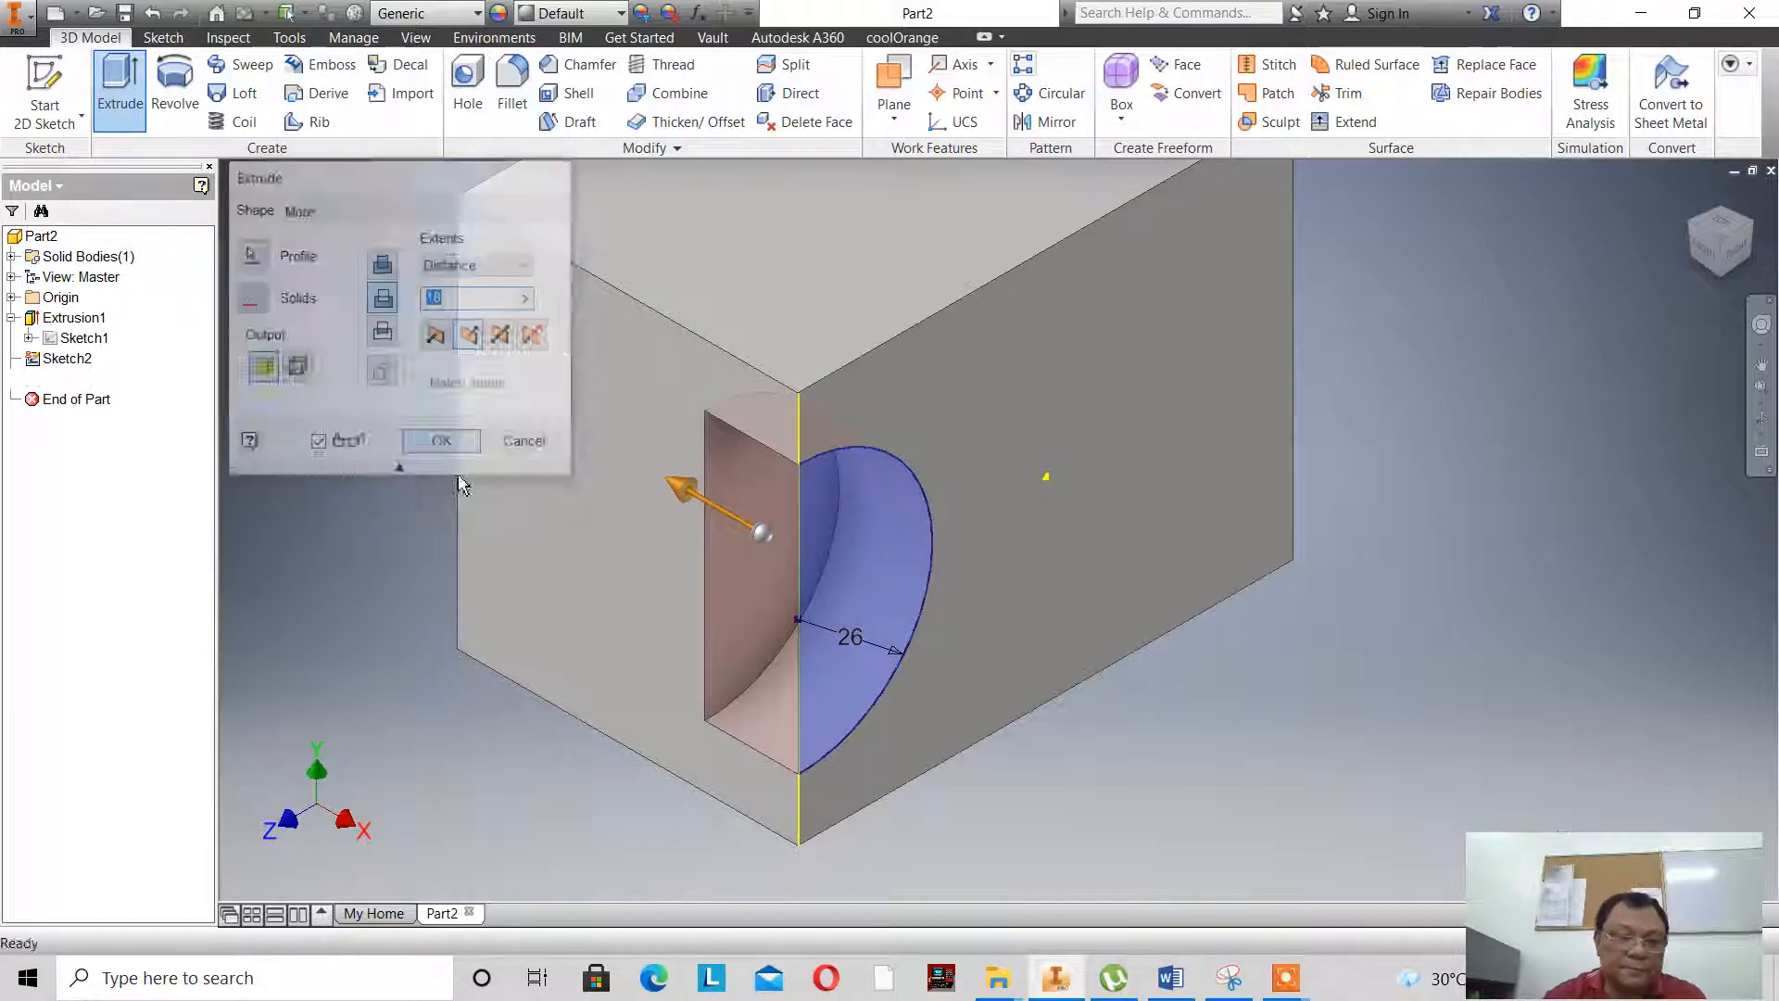
- Create a work plane midway between the block's front end face and its opposite back face
scroll(729, 562, "up", 3)
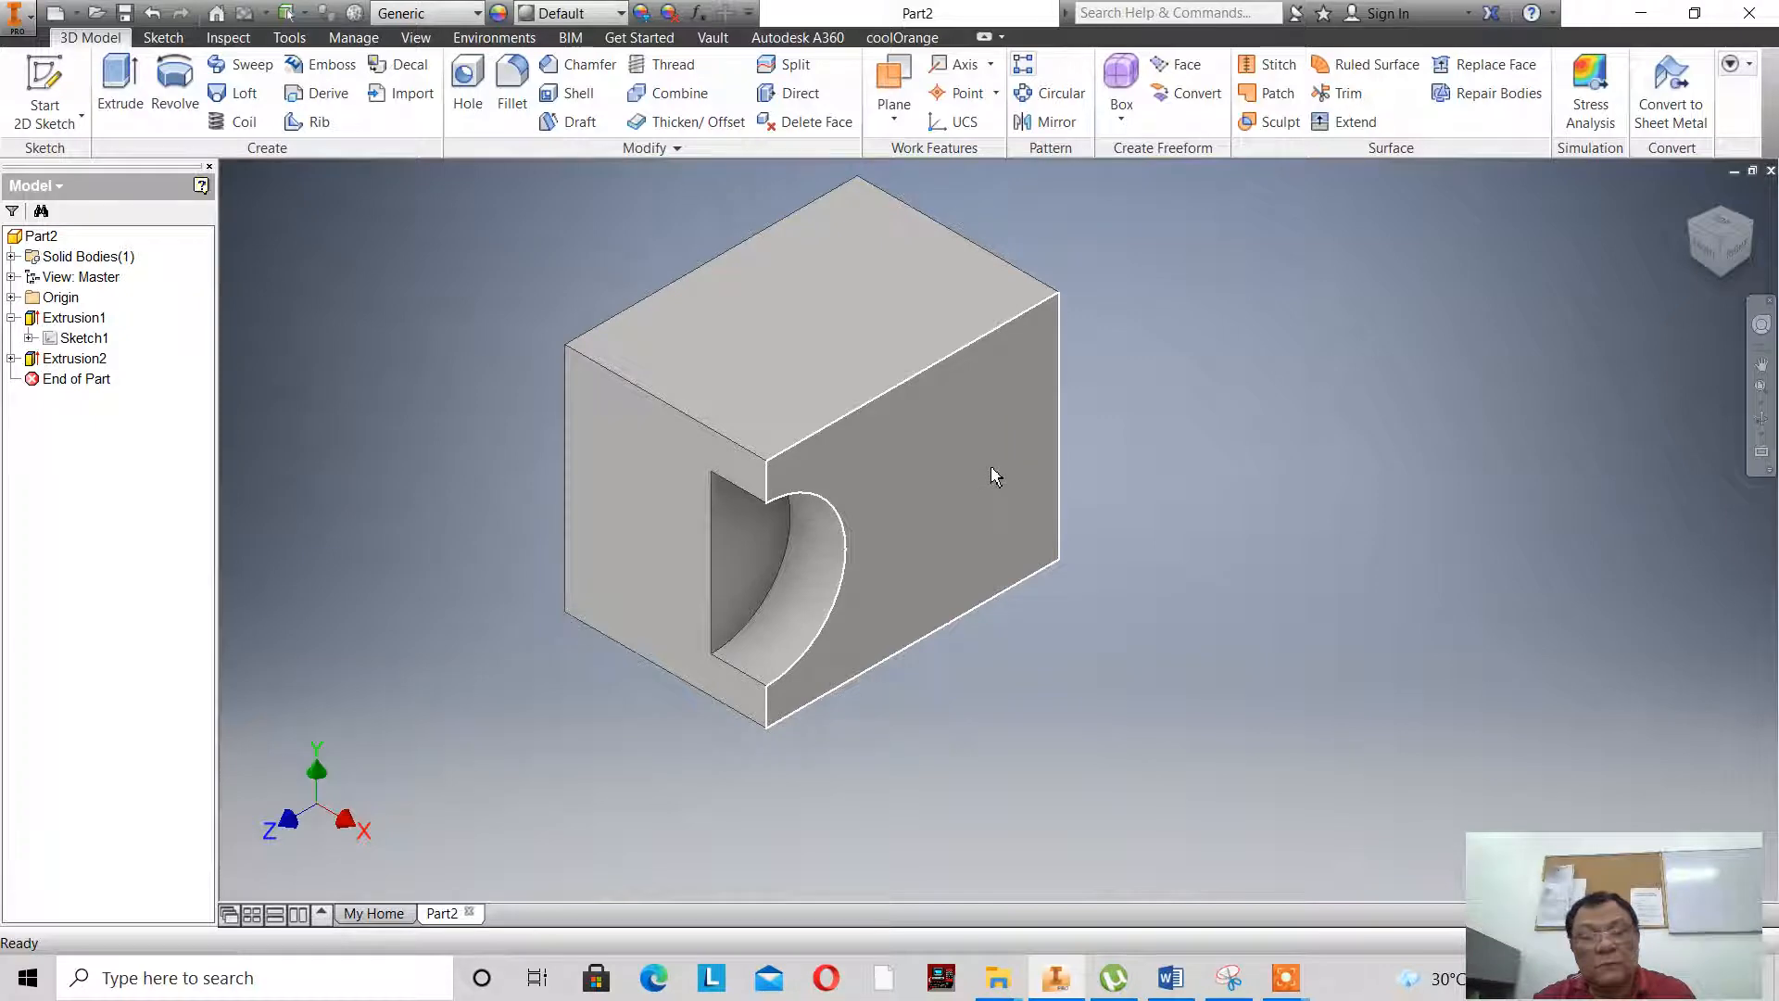
left_click(894, 119)
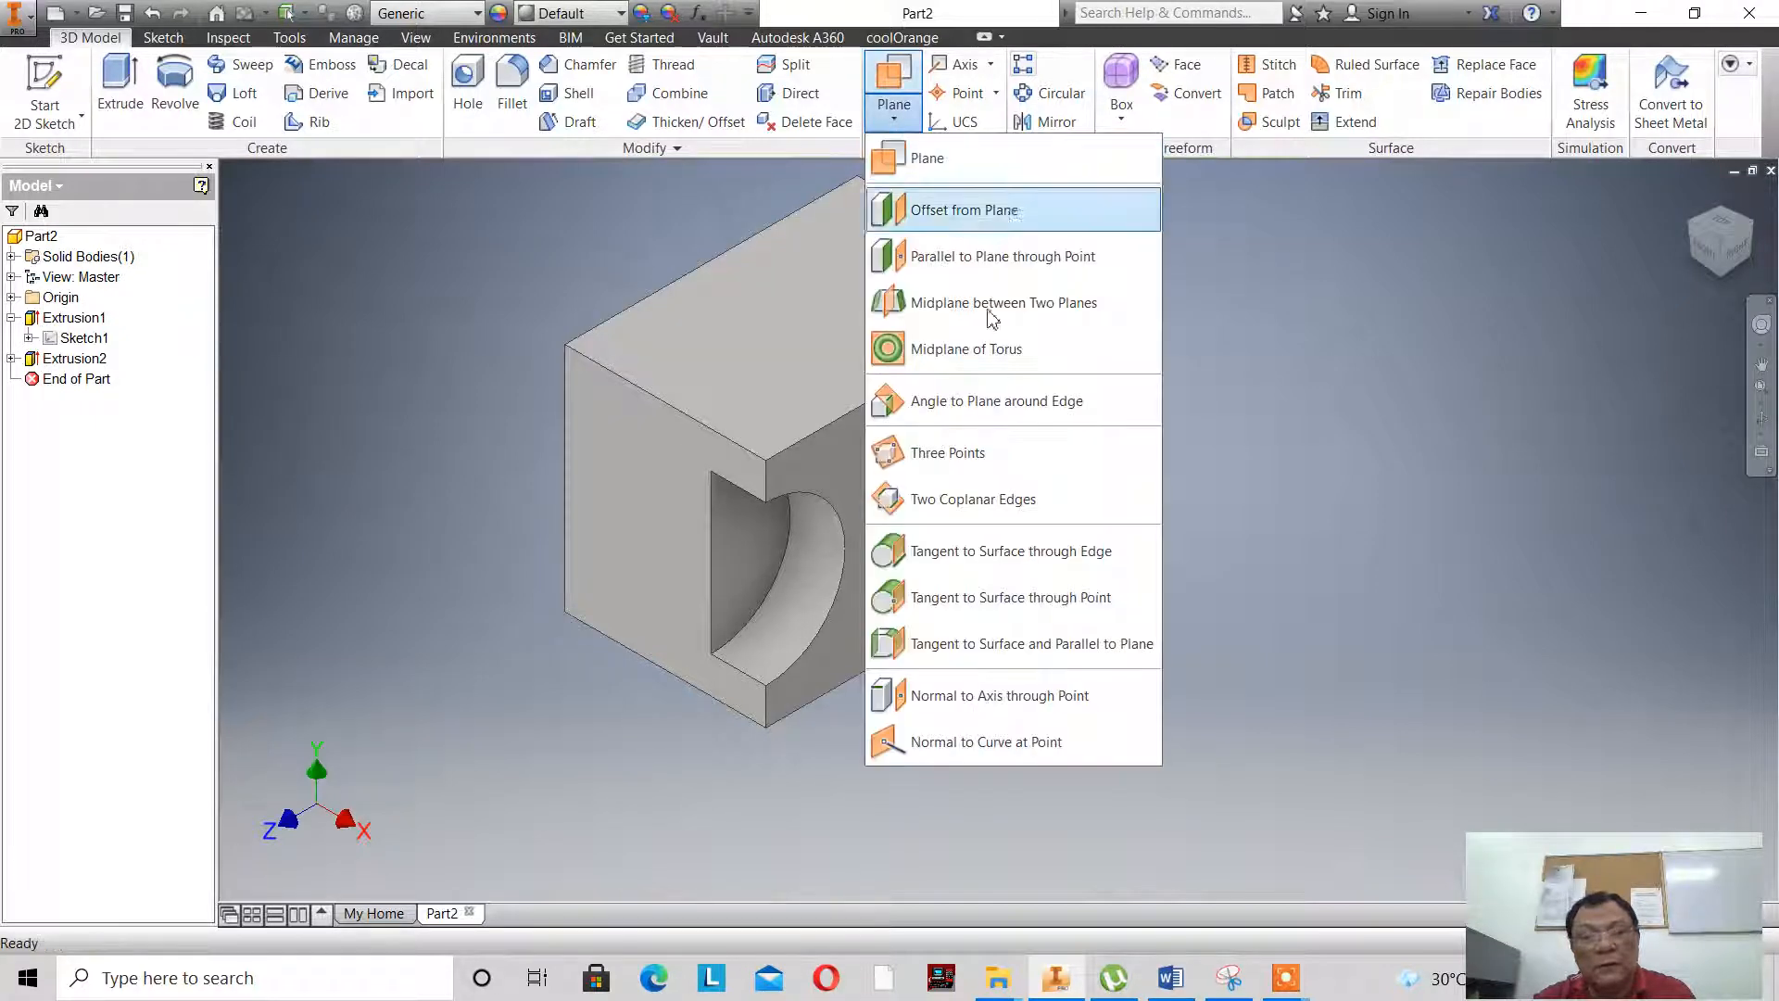
left_click(1036, 318)
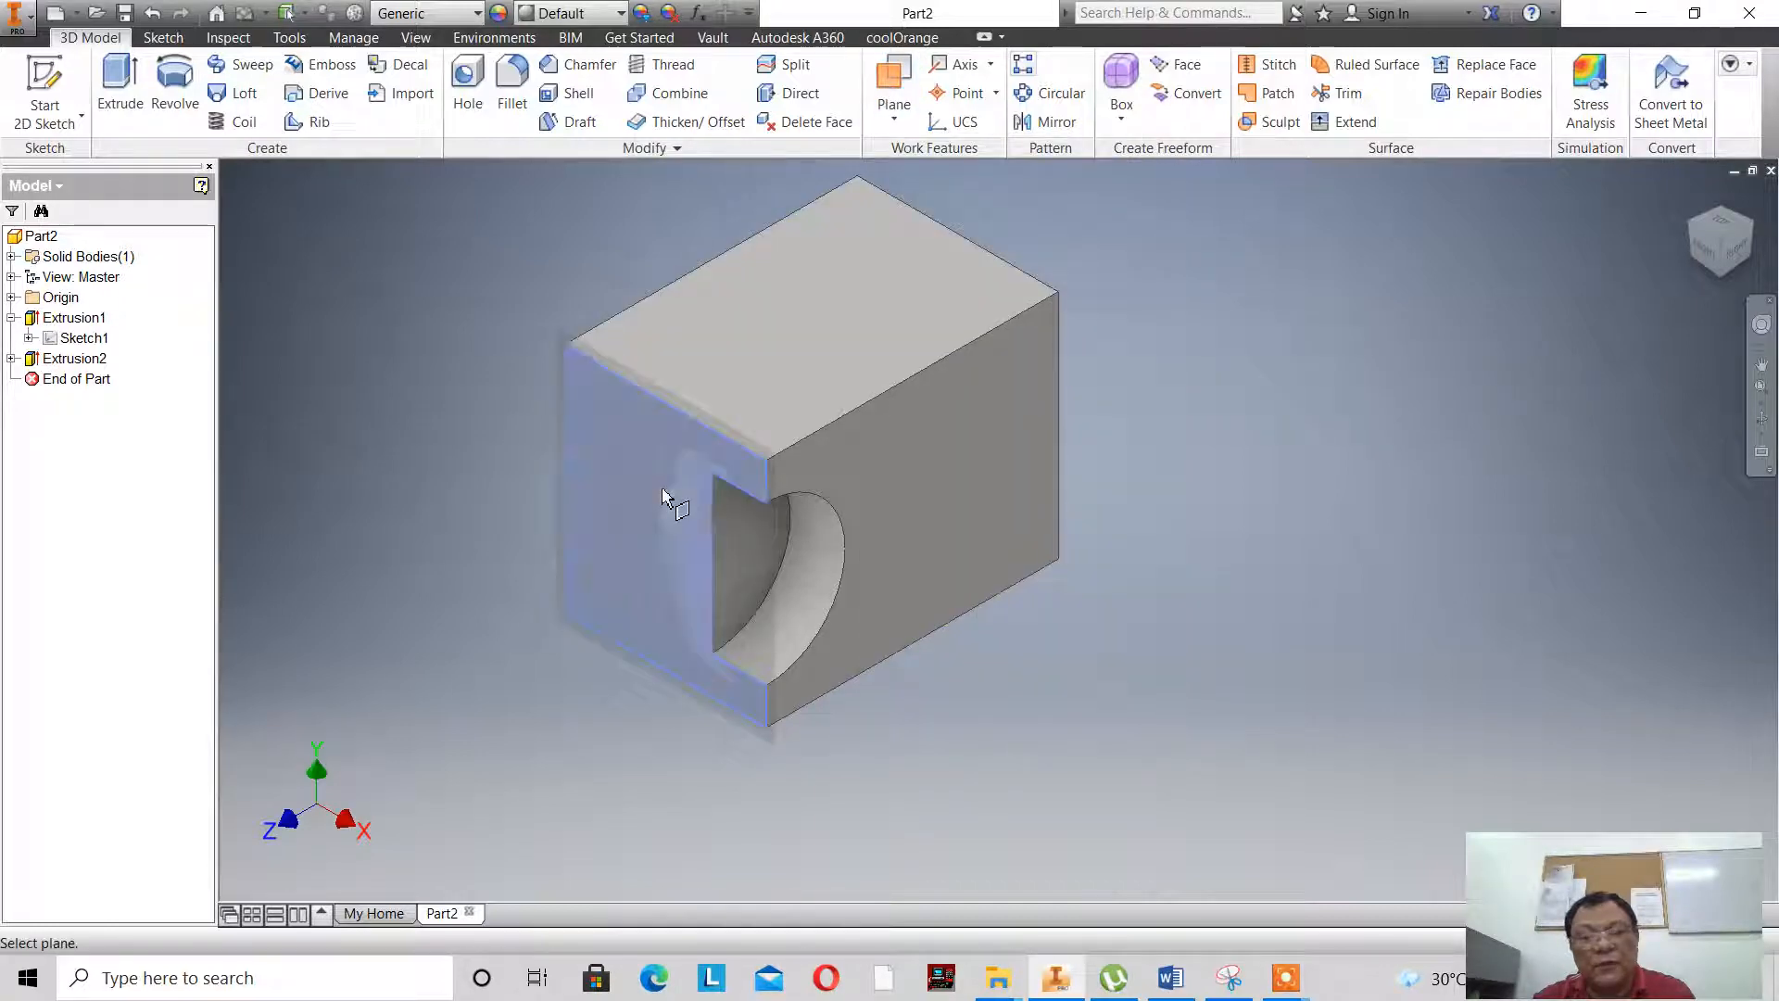
left_click(662, 496)
left_click(985, 250)
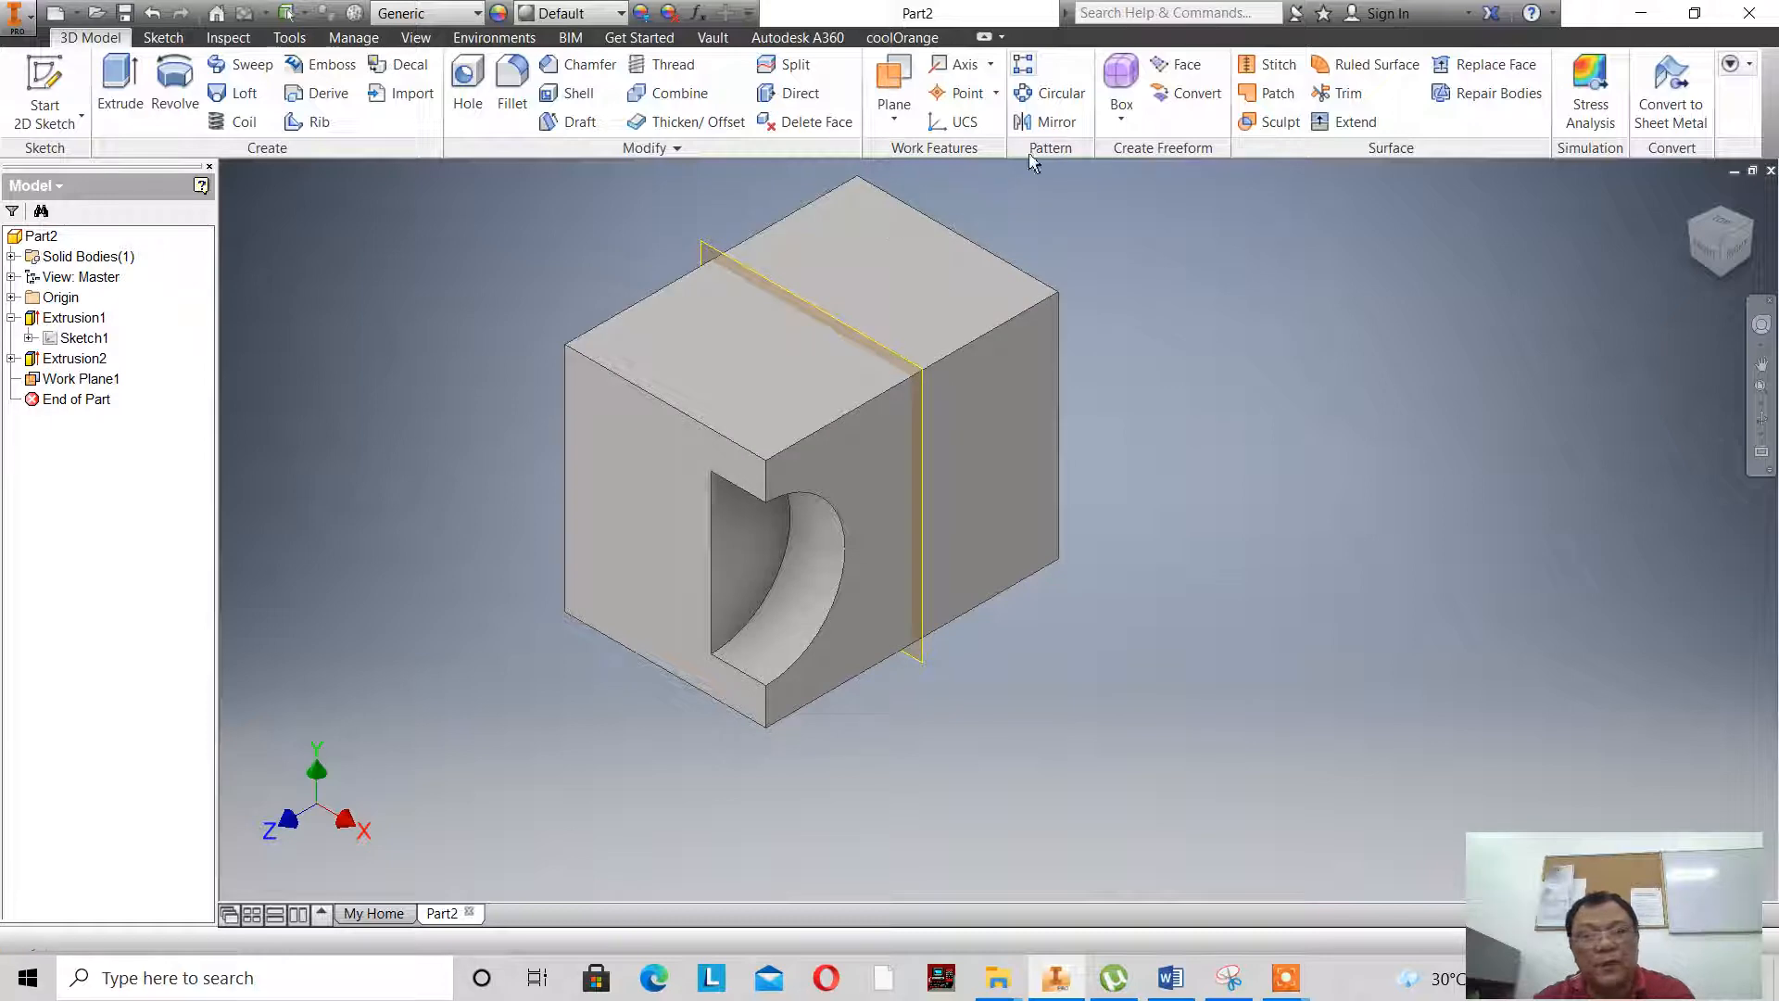
- Mirror the half-round cutout about the midplane to the back end of the block's right side
left_click(1044, 121)
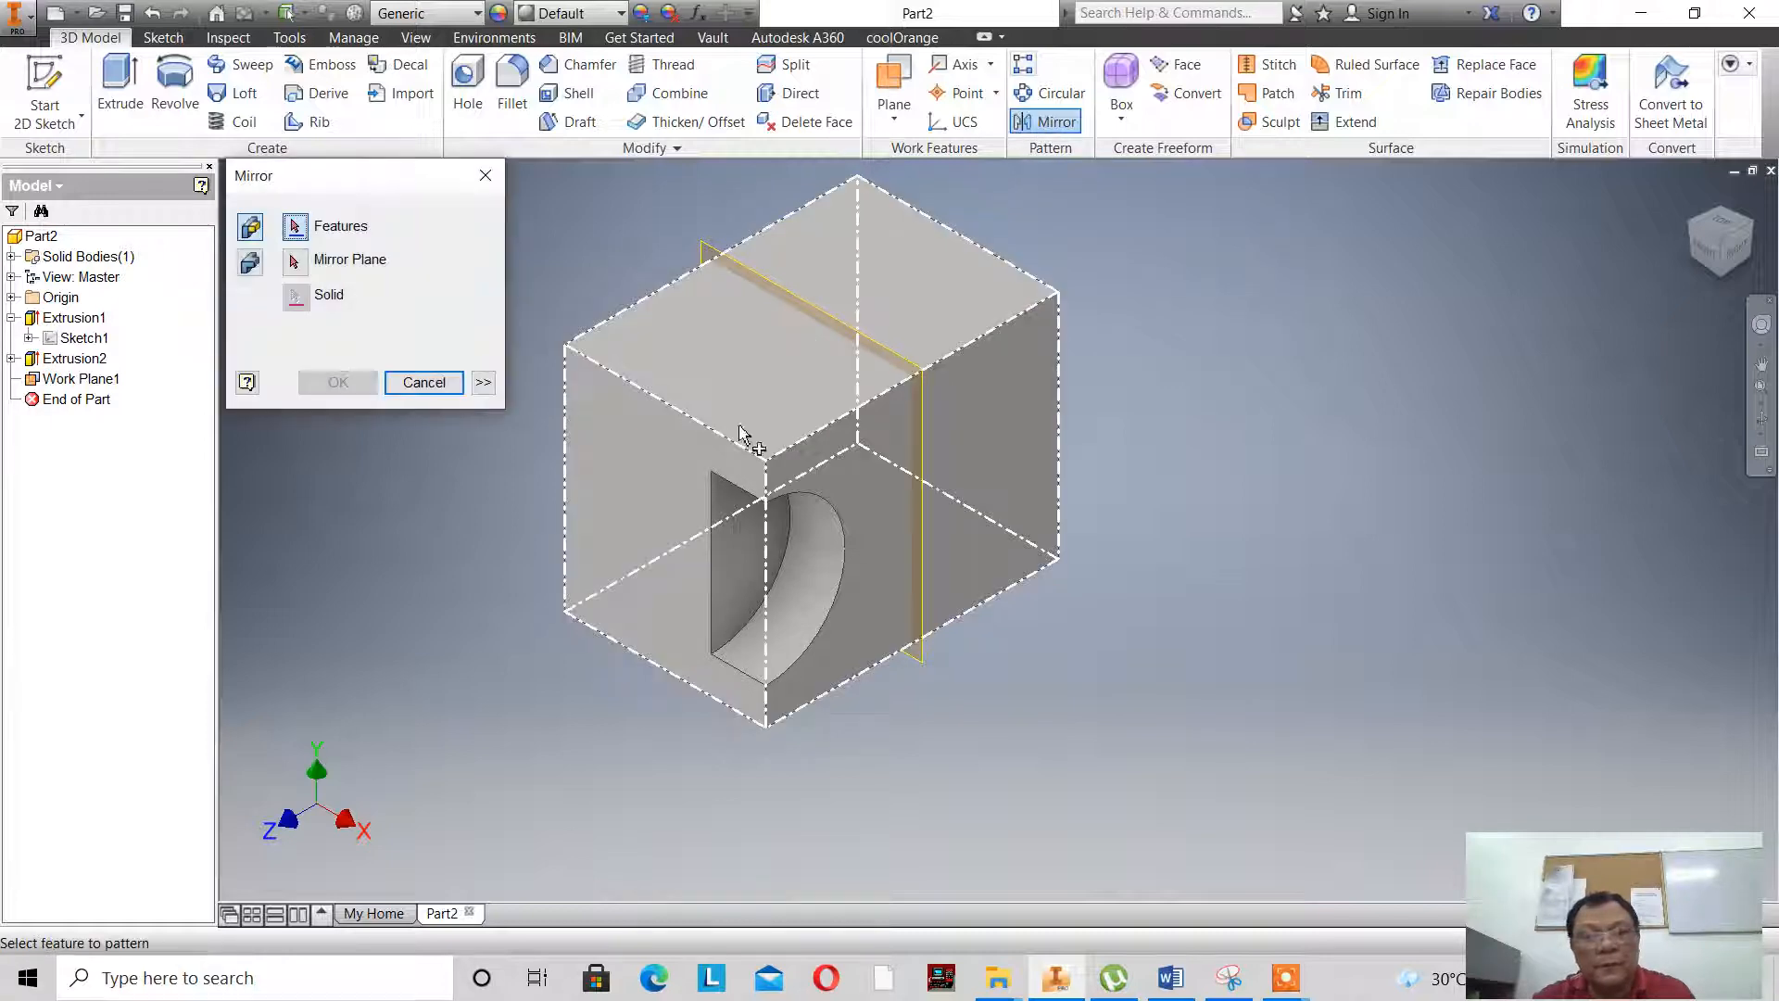
left_click(819, 538)
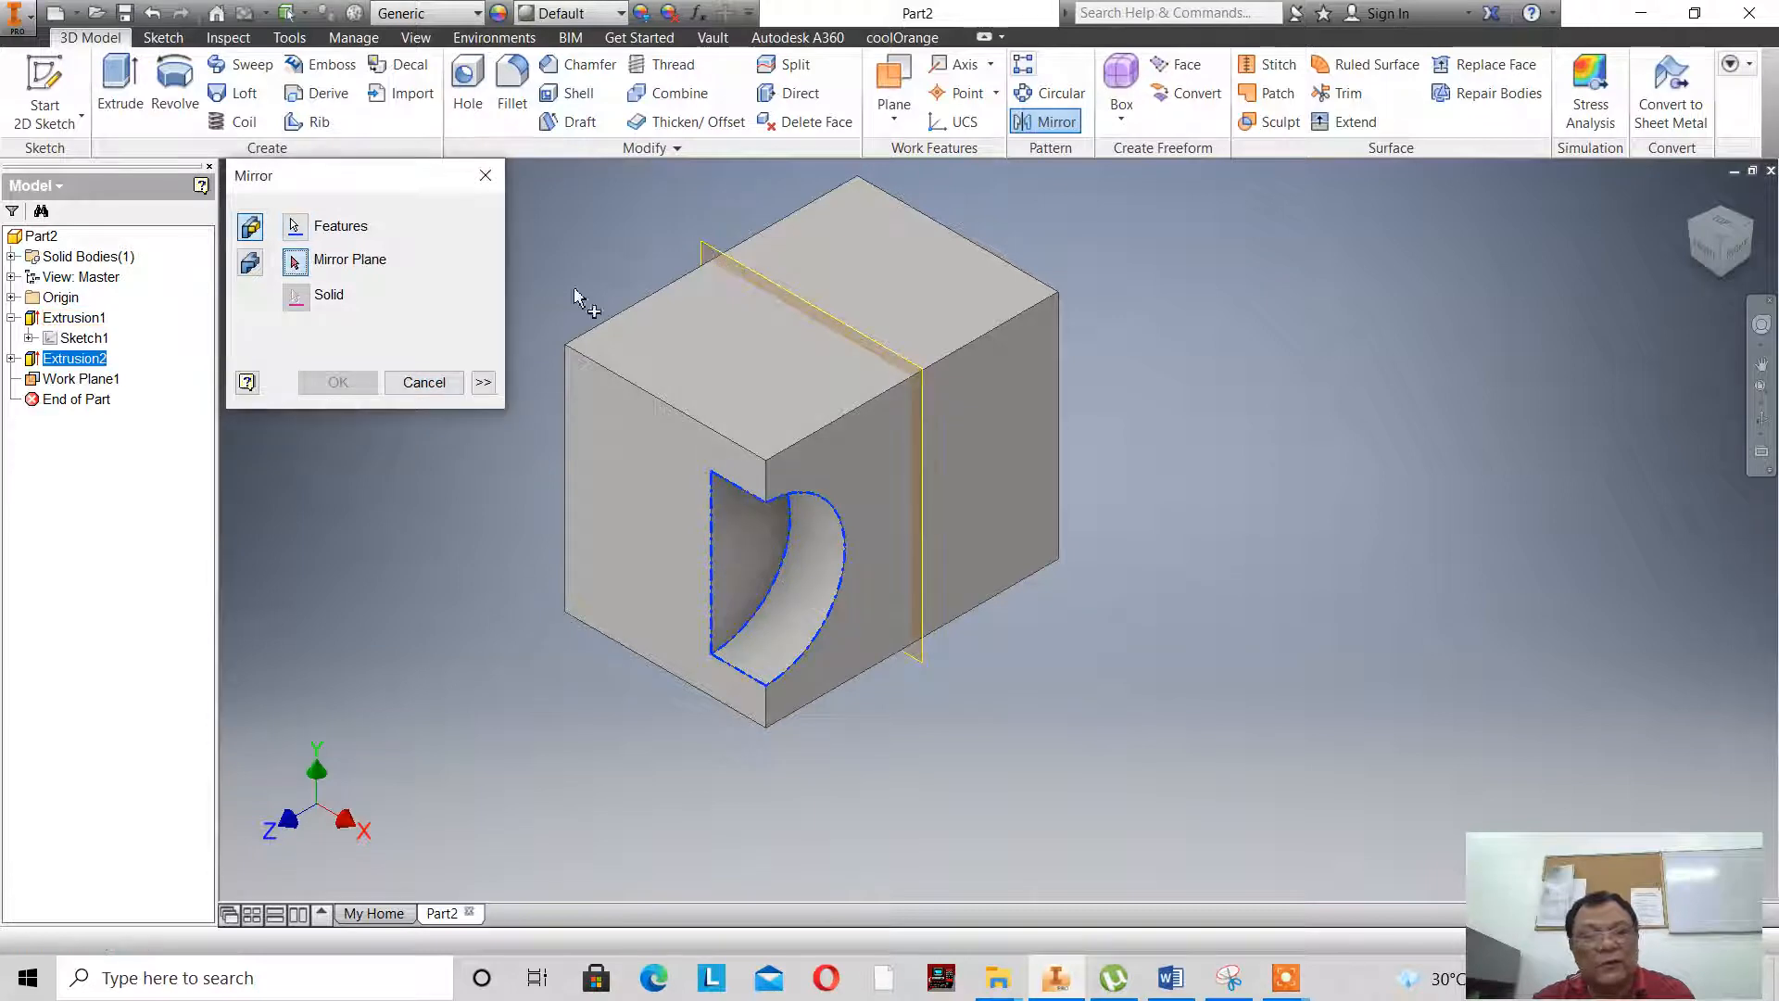
left_click(781, 293)
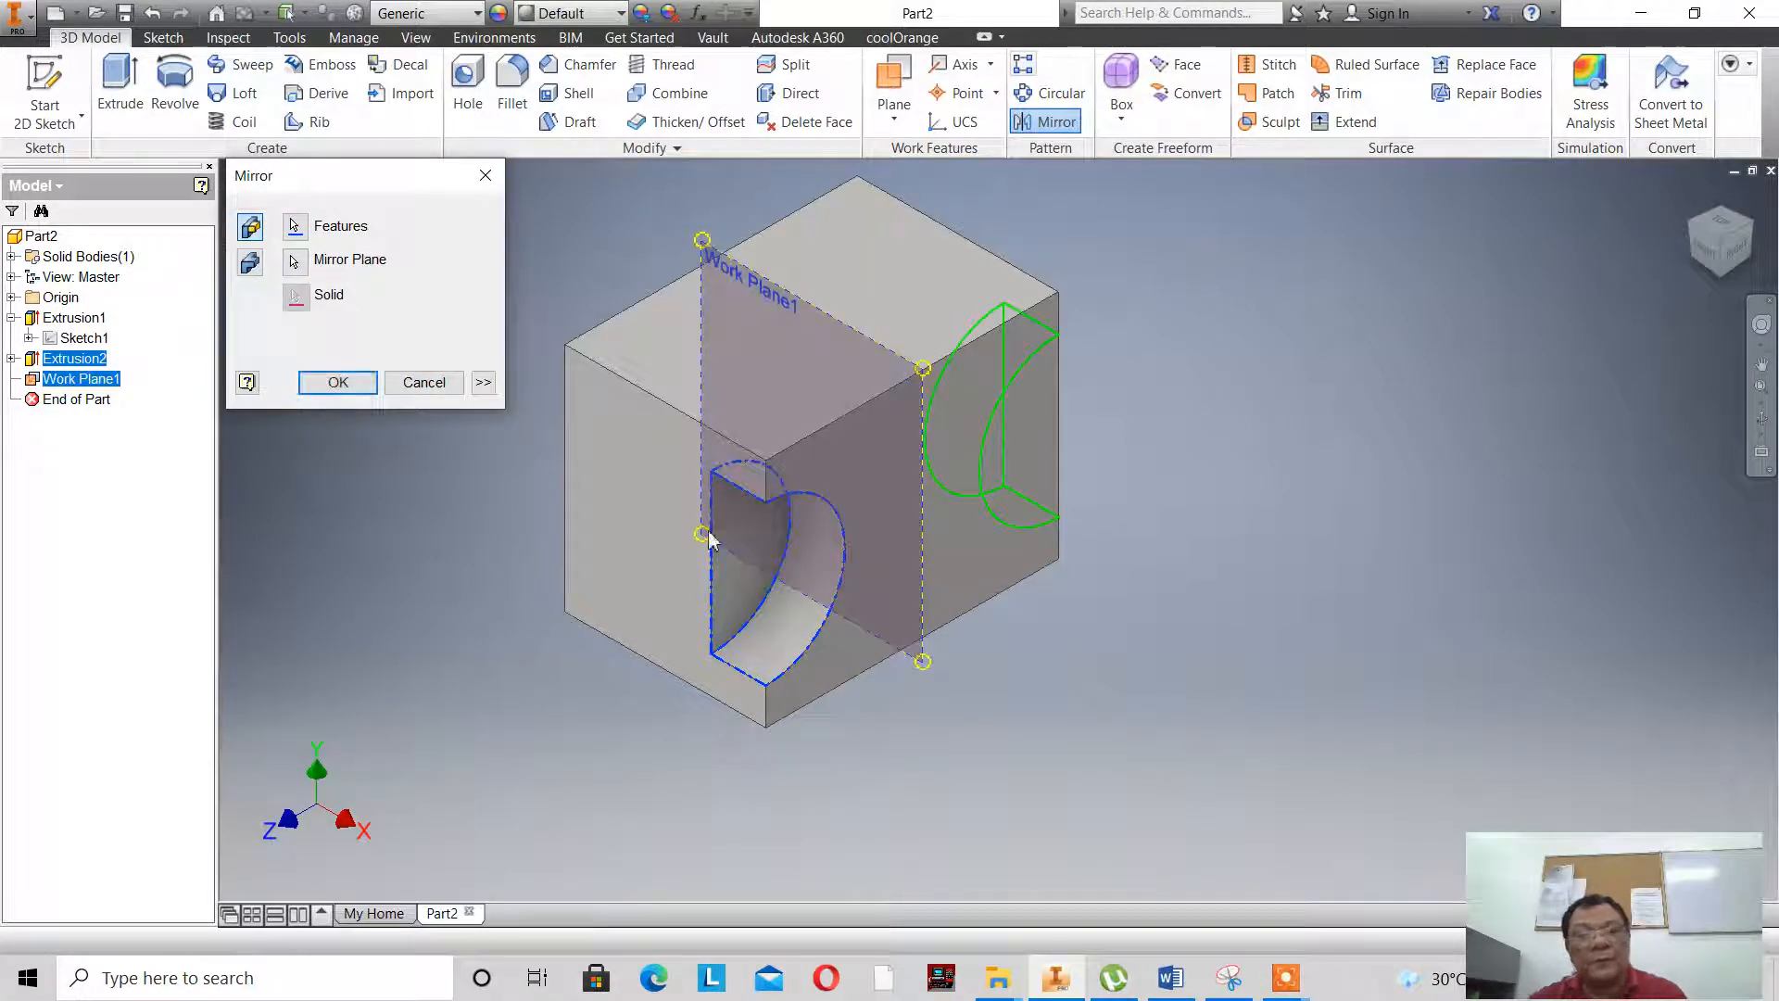
left_click(338, 382)
- Turn off the visibility of the work plane between the block's front and back faces
scroll(813, 473, "up", 3)
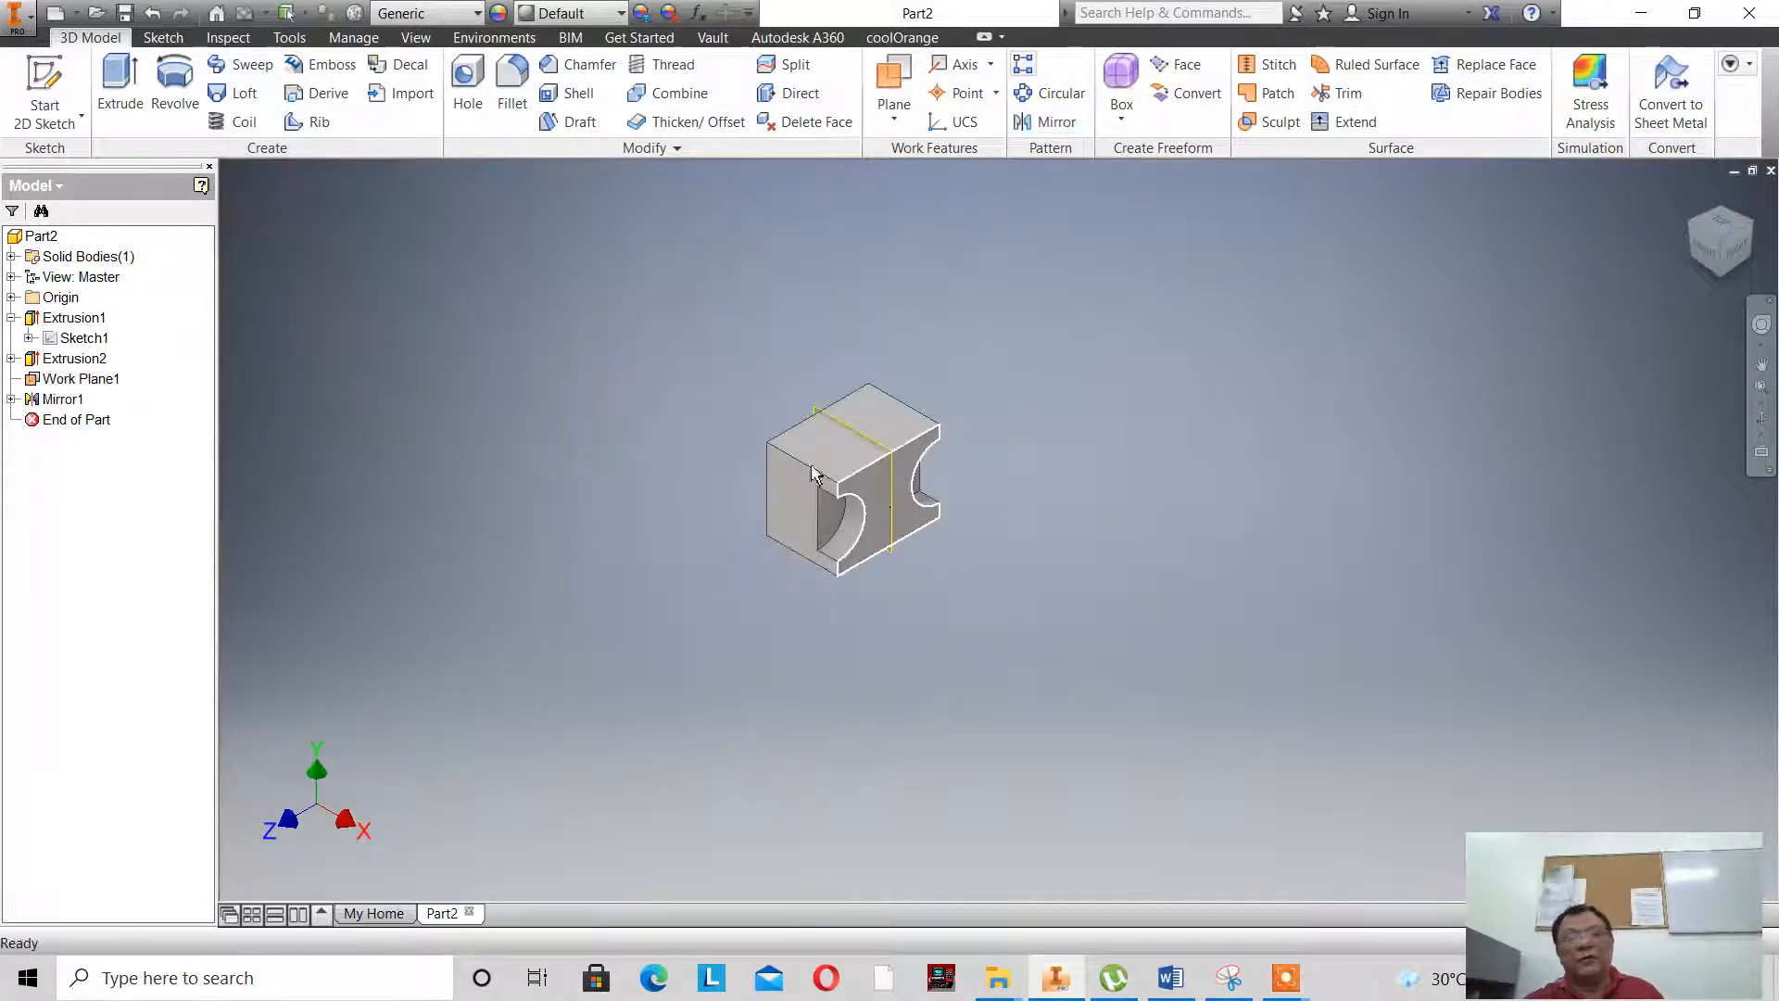
scroll(814, 474, "down", 5)
scroll(693, 343, "down", 5)
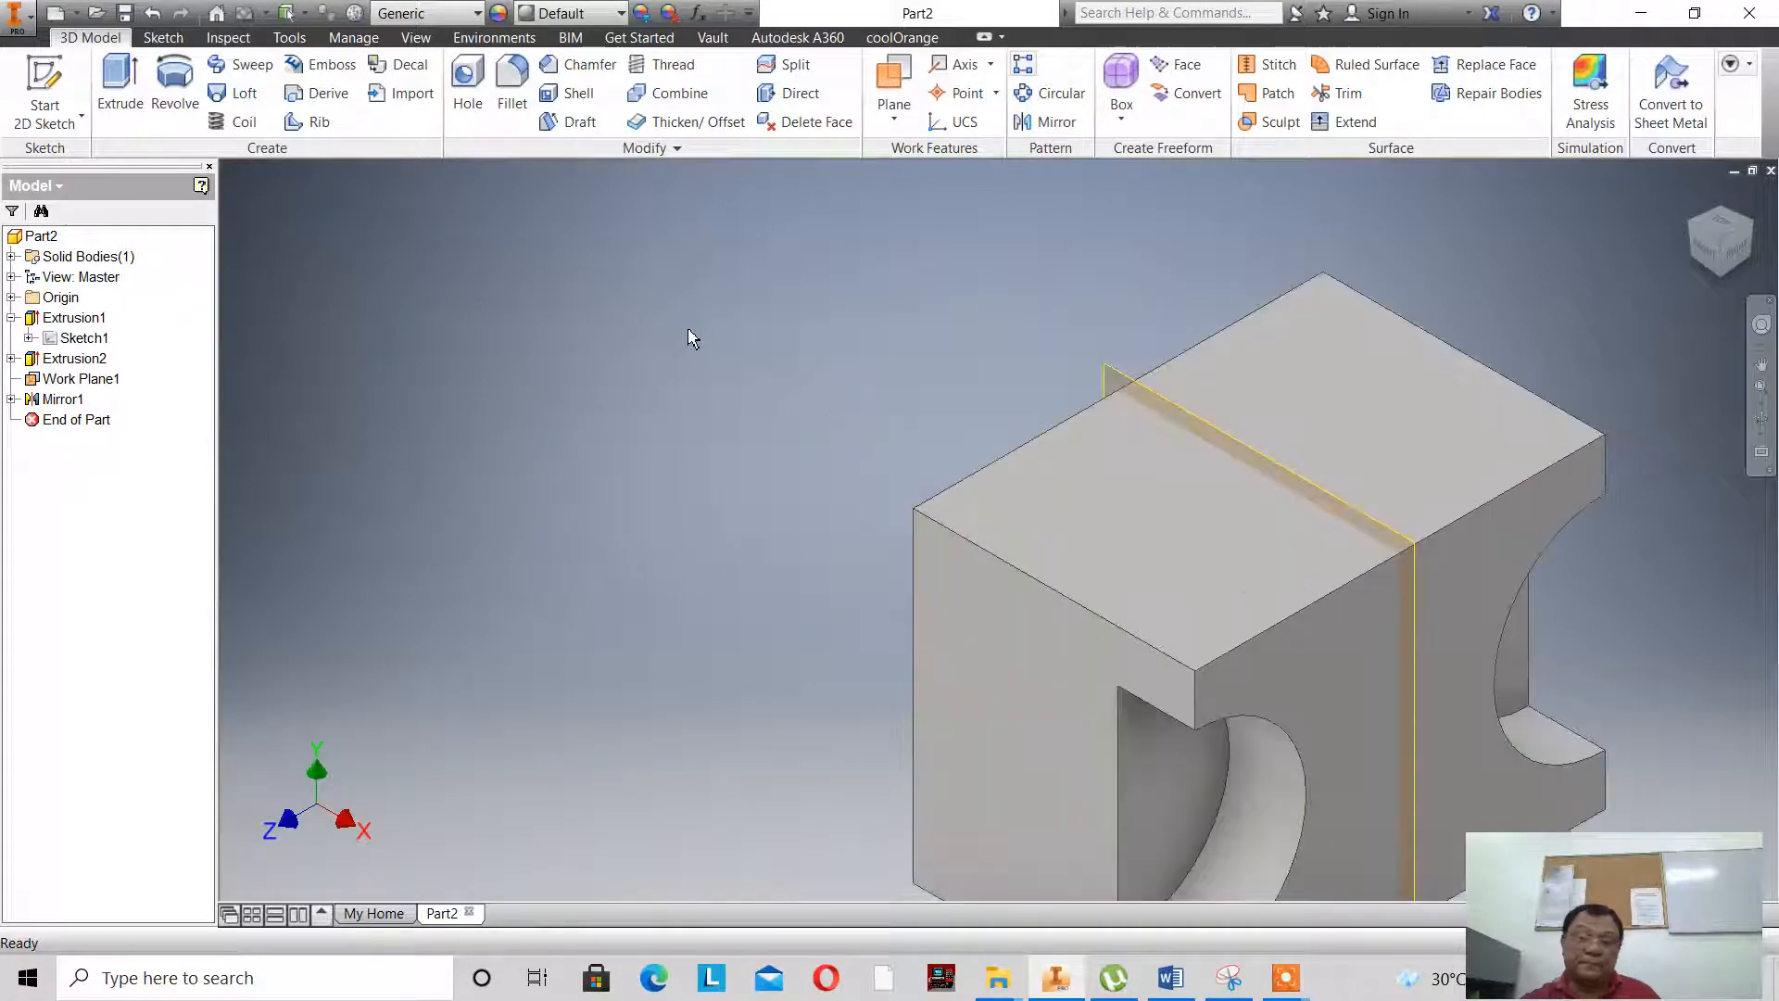
scroll(693, 343, "up", 4)
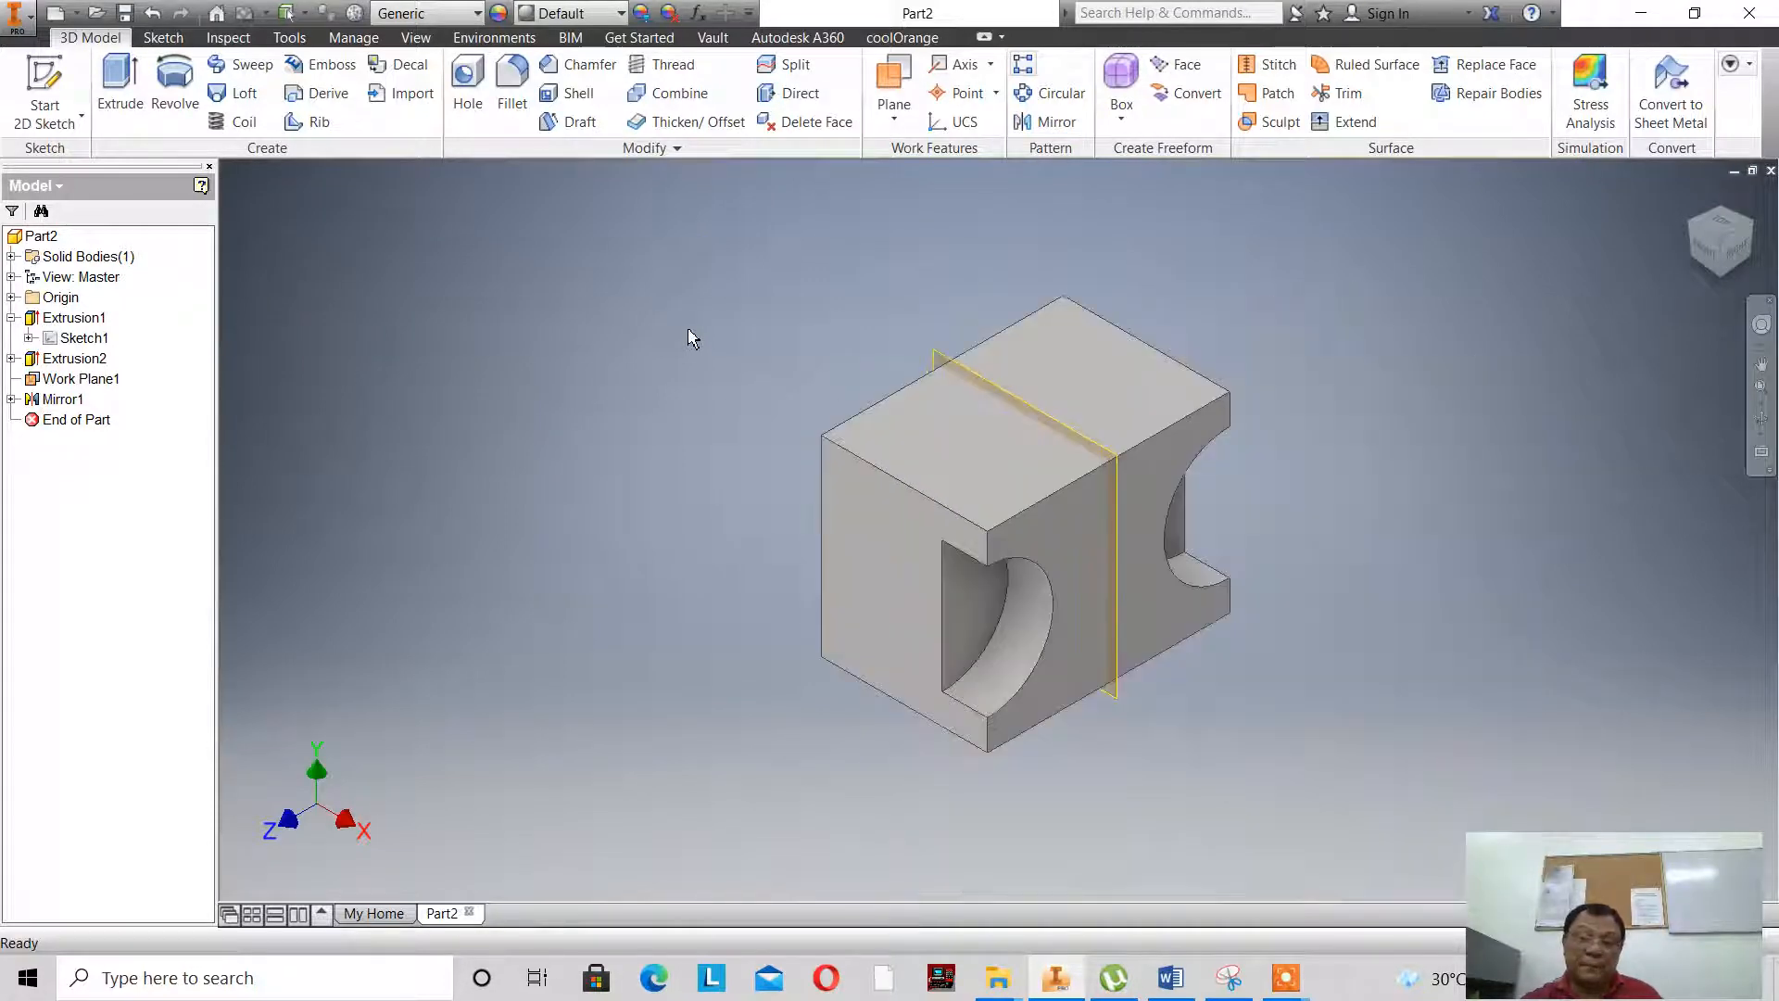
right_click(82, 380)
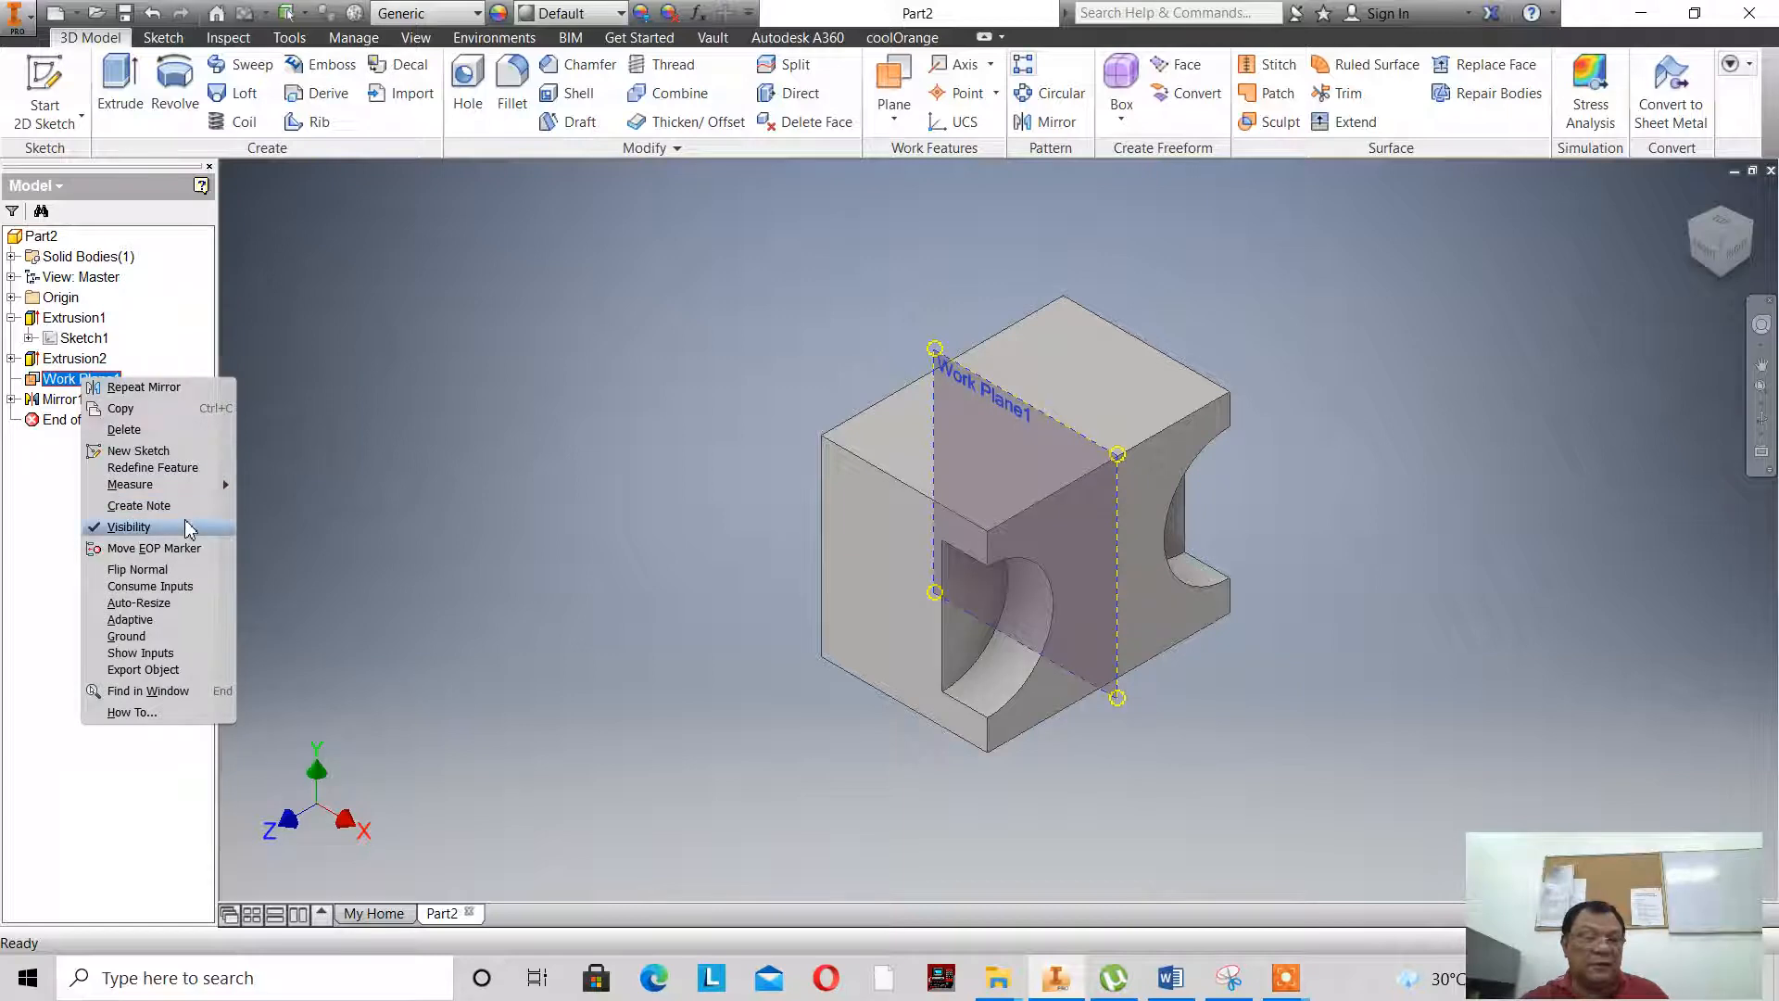
left_click(149, 527)
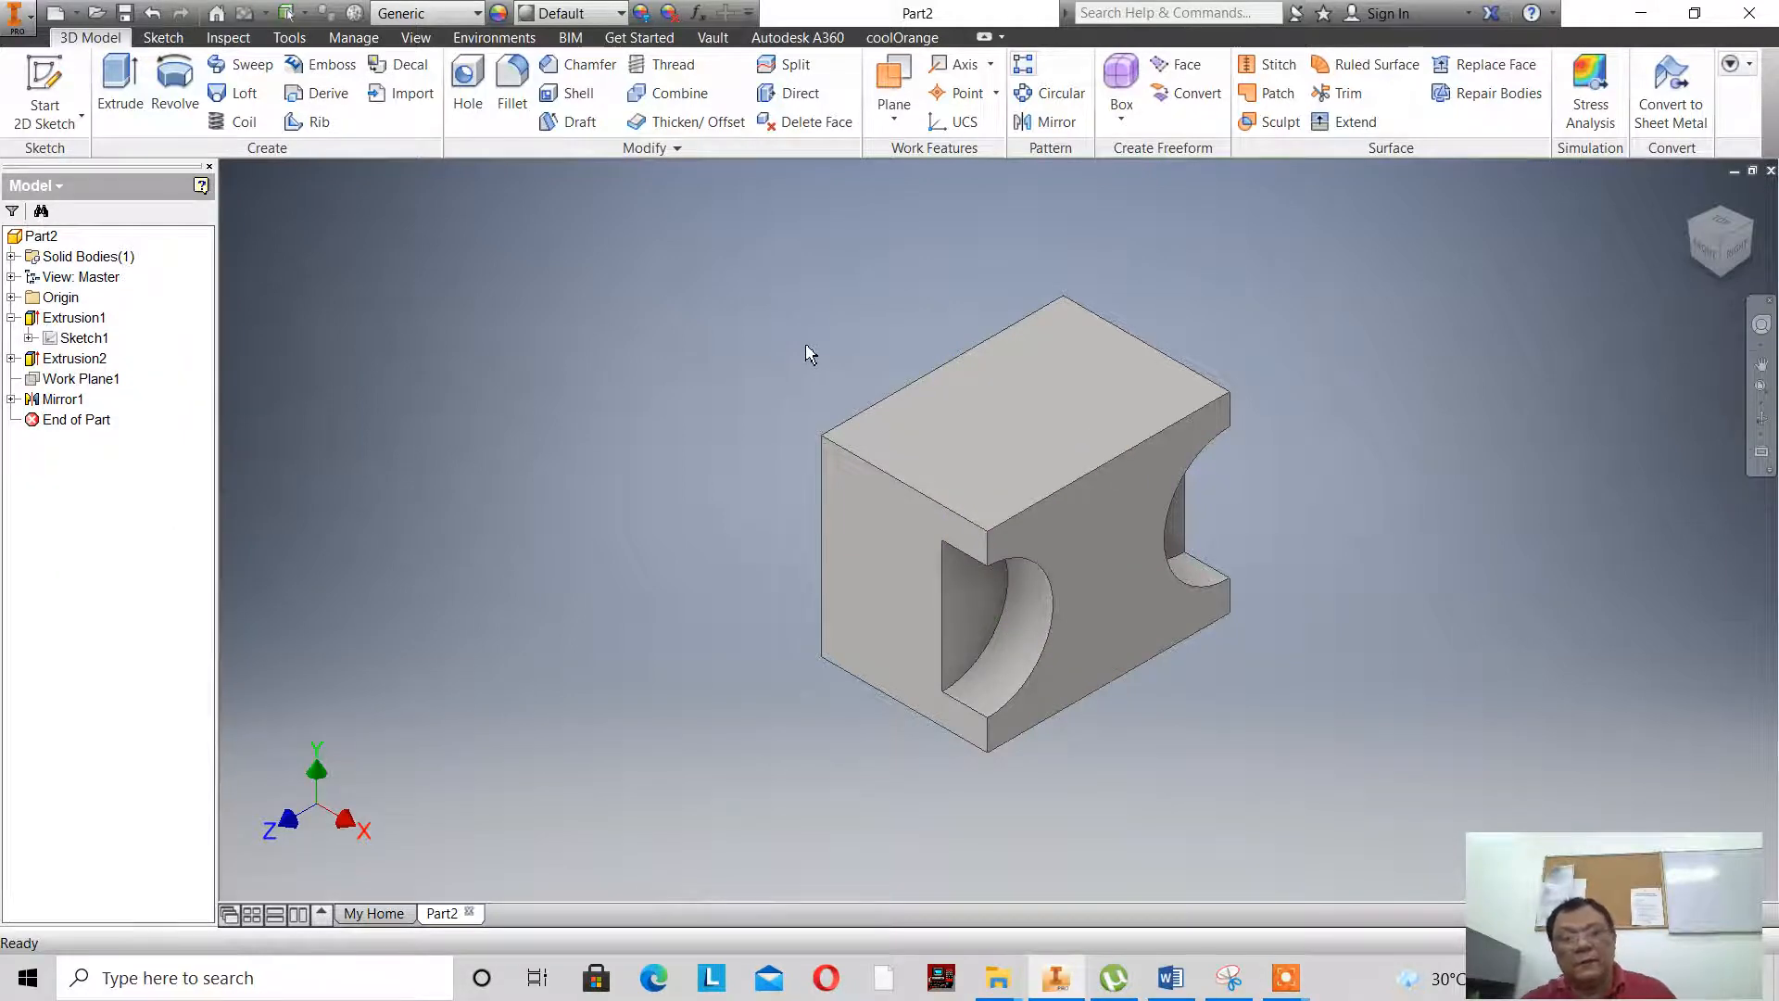
- Create a work plane midway between the block's right side face and the opposite left side face
left_click(894, 110)
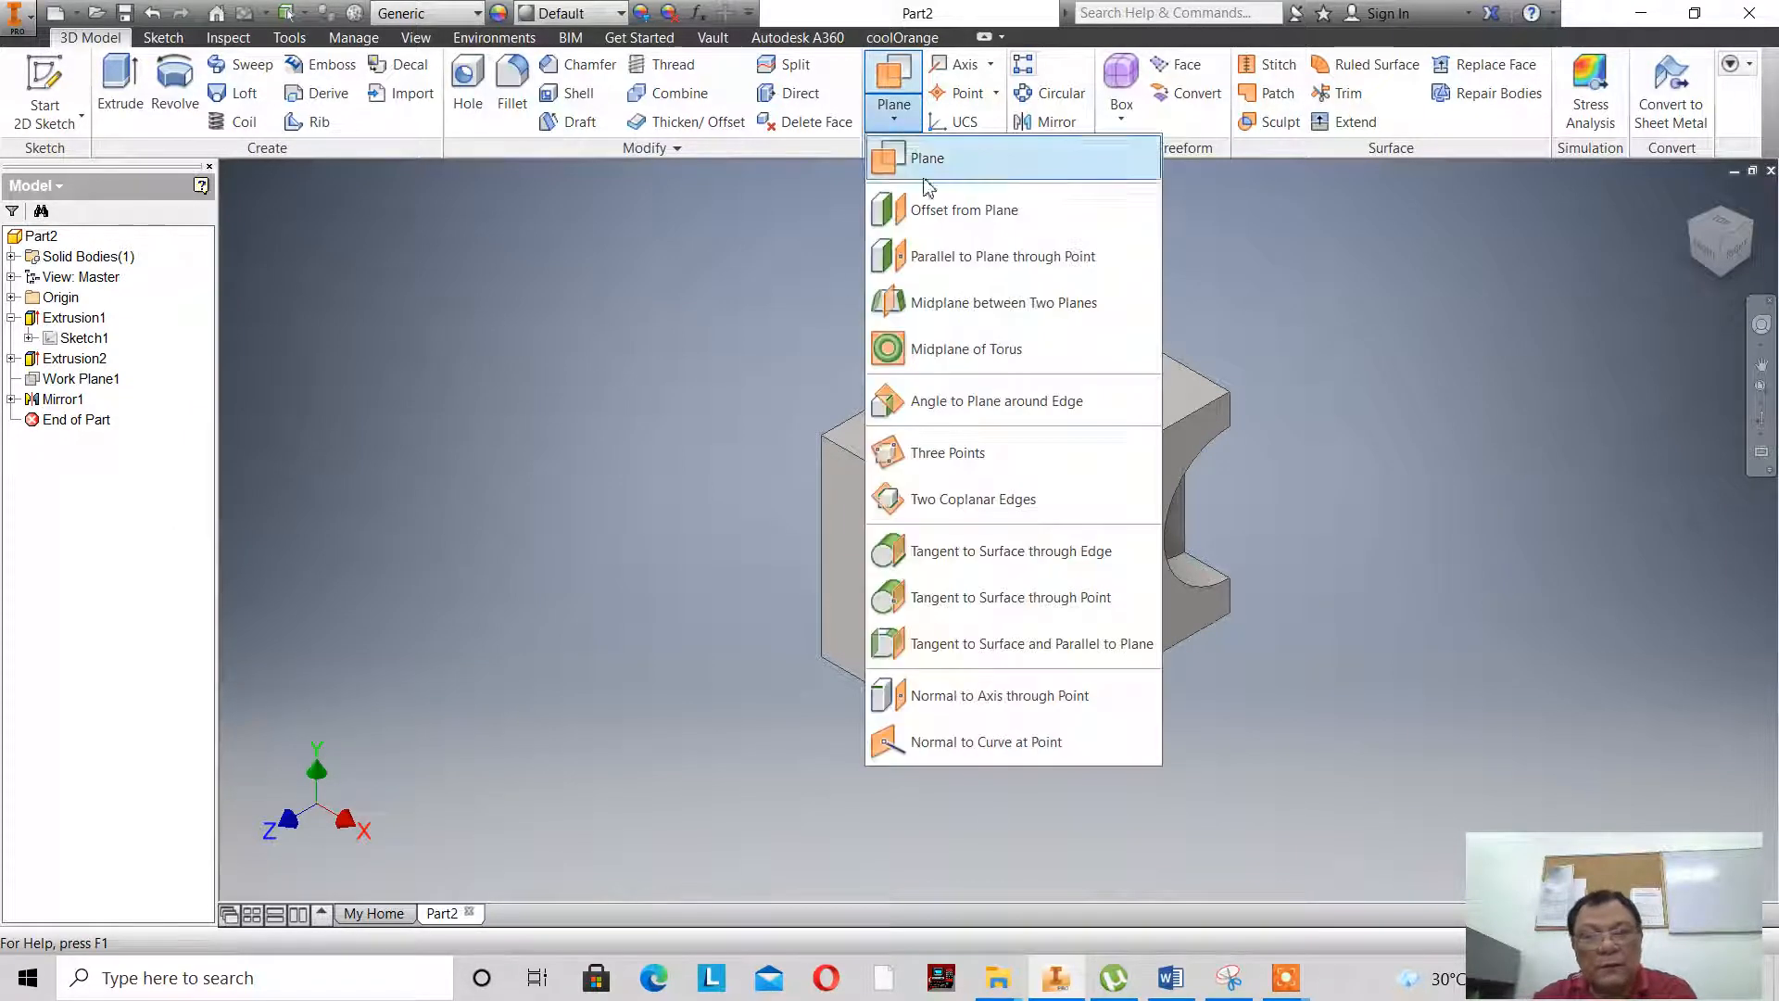
left_click(982, 302)
left_click(1109, 540)
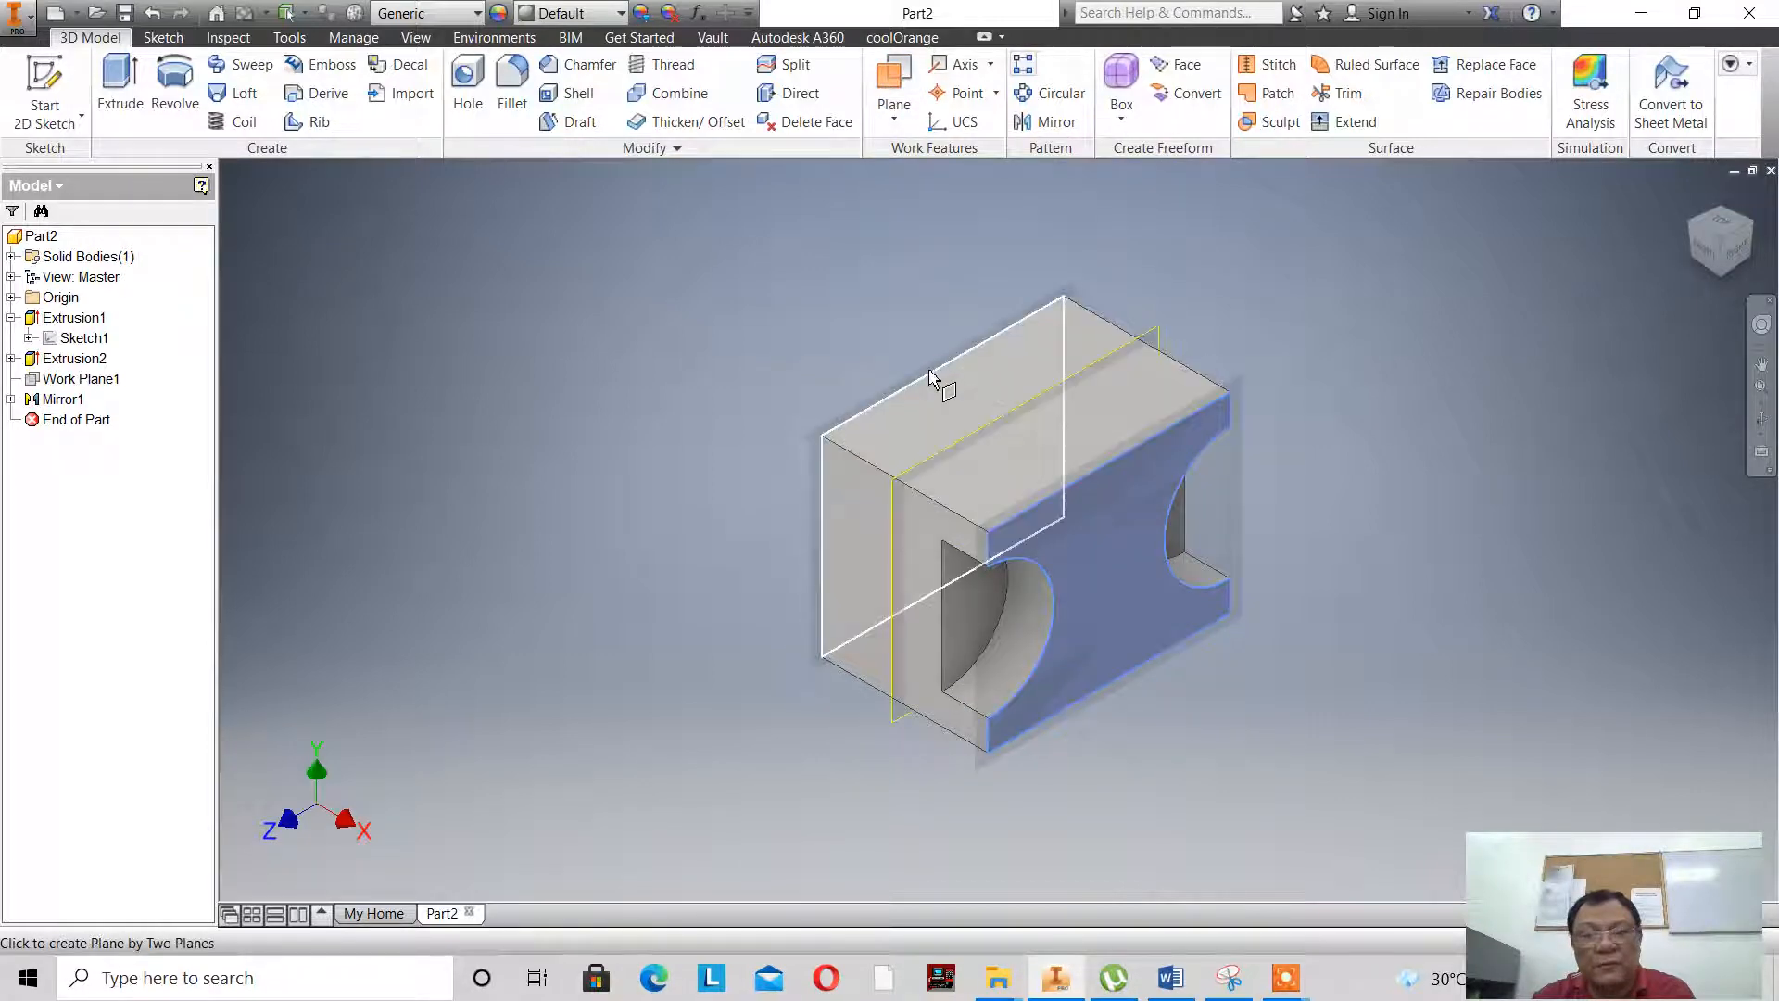
left_click(935, 375)
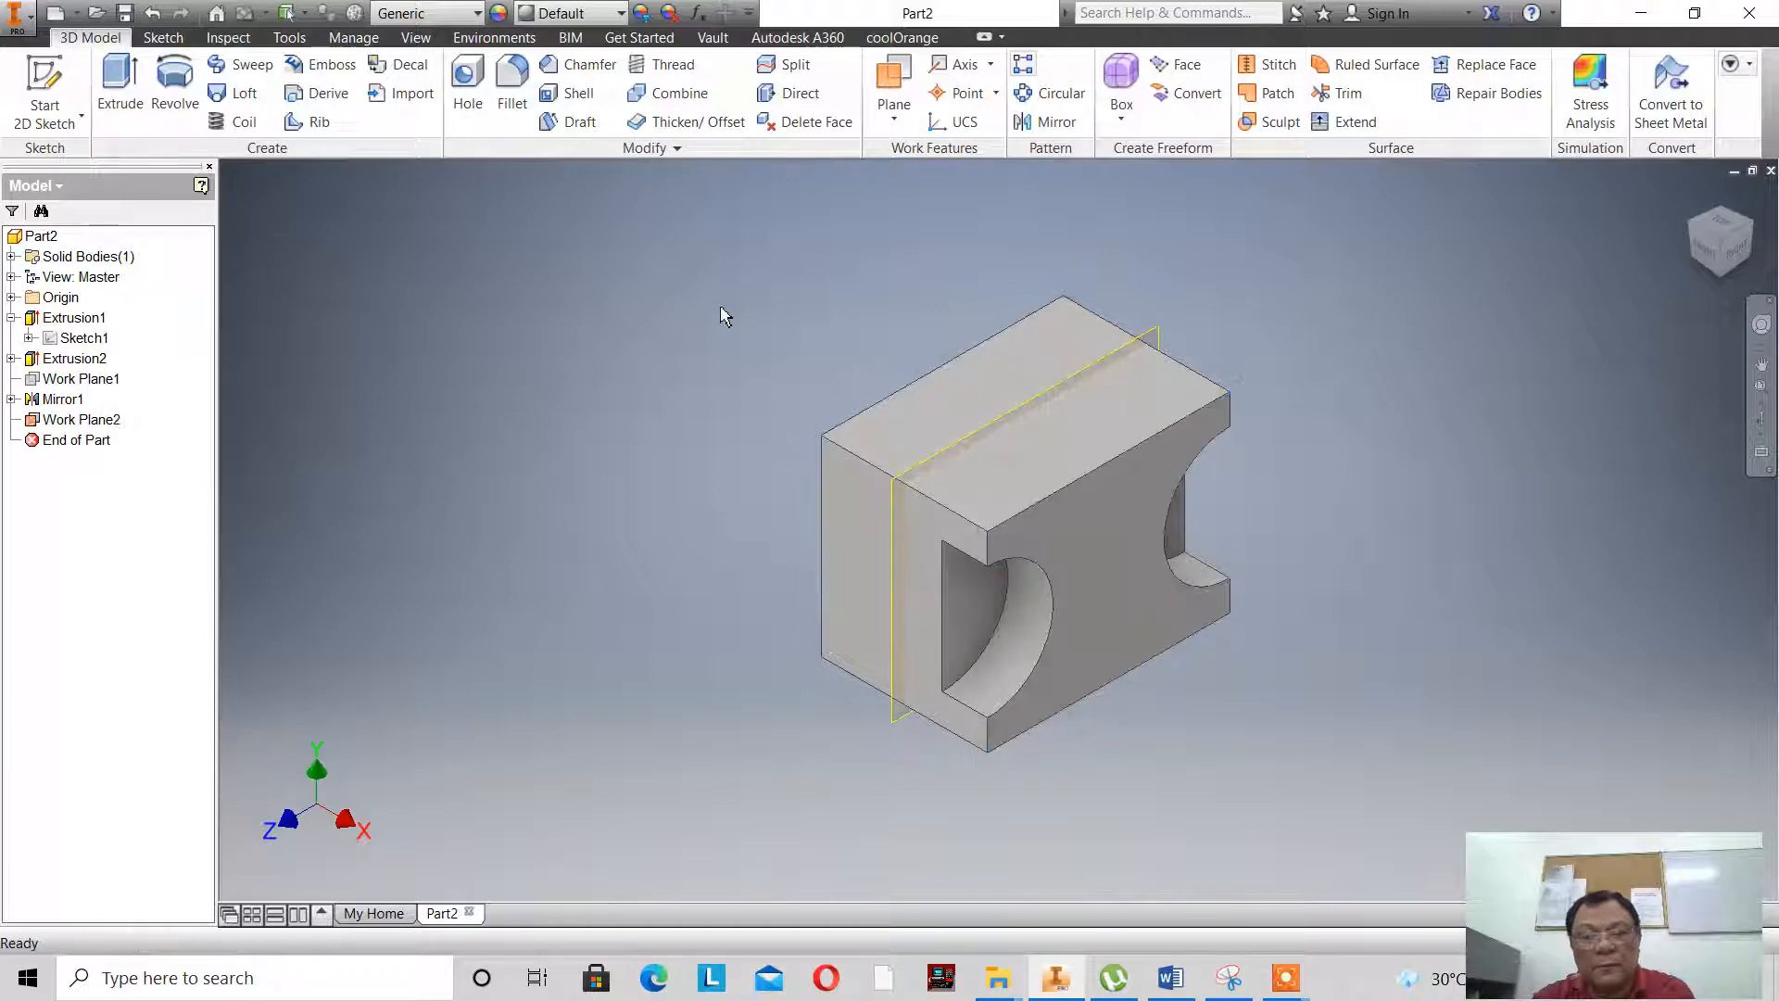
- Mirror both right-side half-round cutouts about the midplane to the block's left side
left_click(1044, 124)
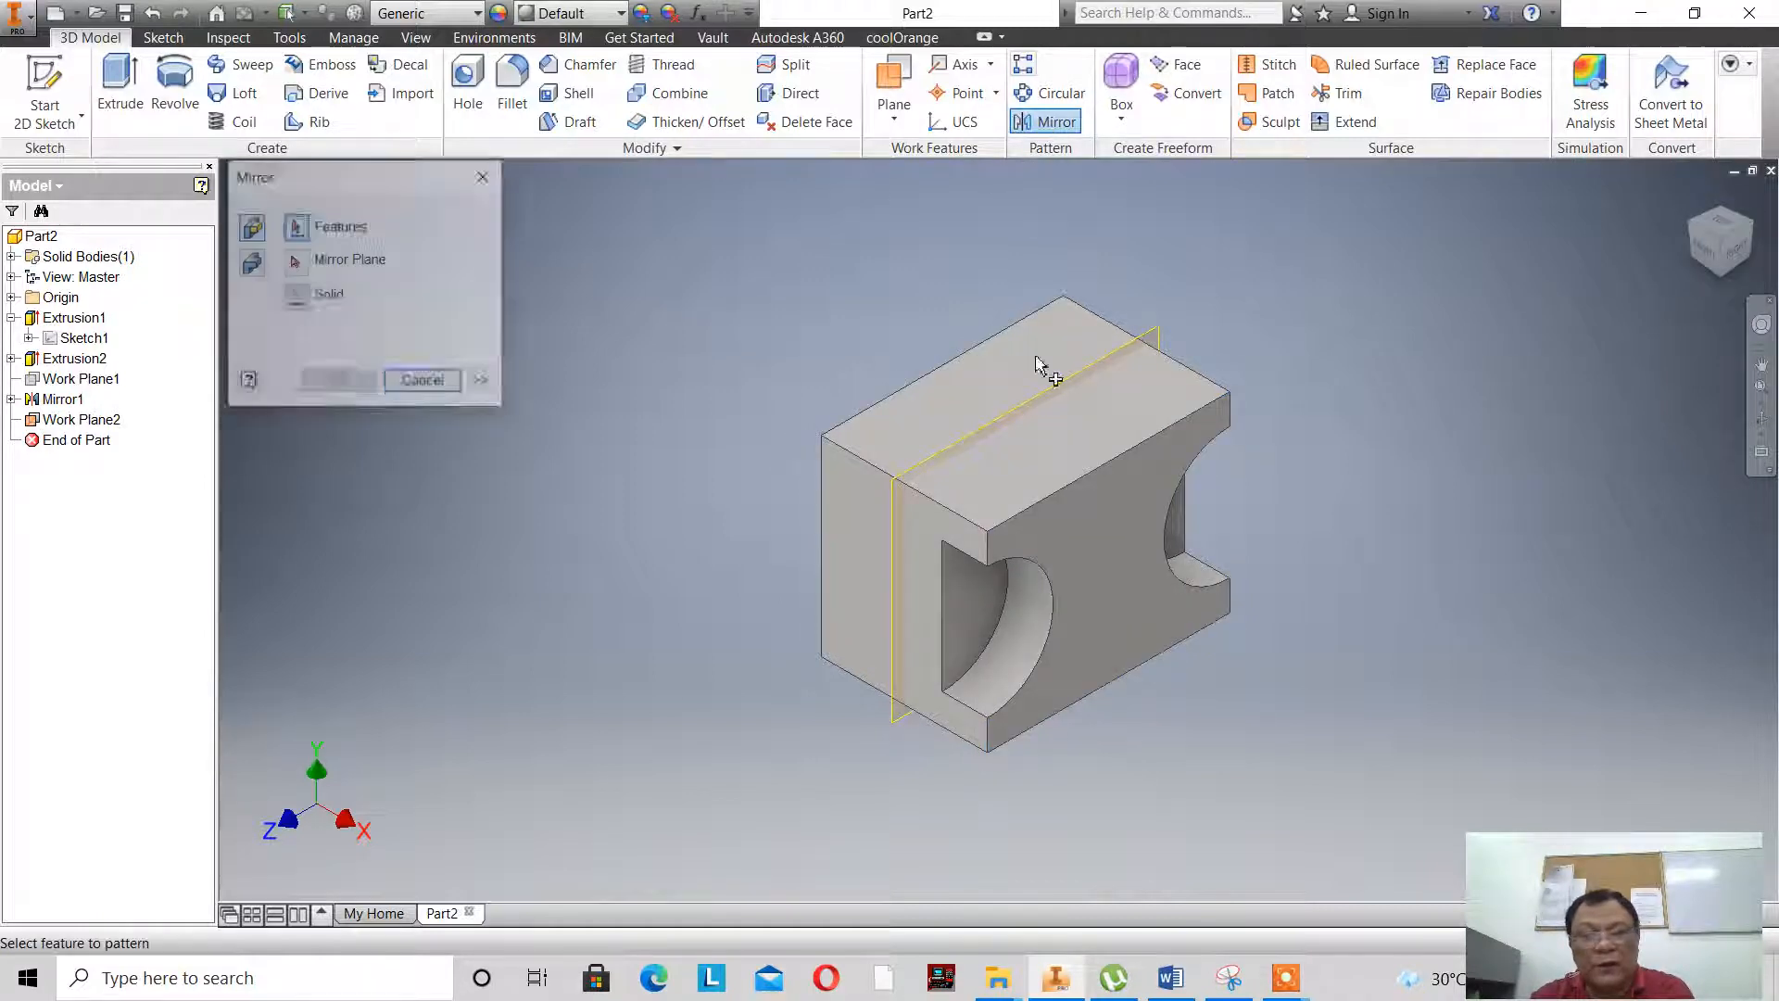
left_click(1024, 598)
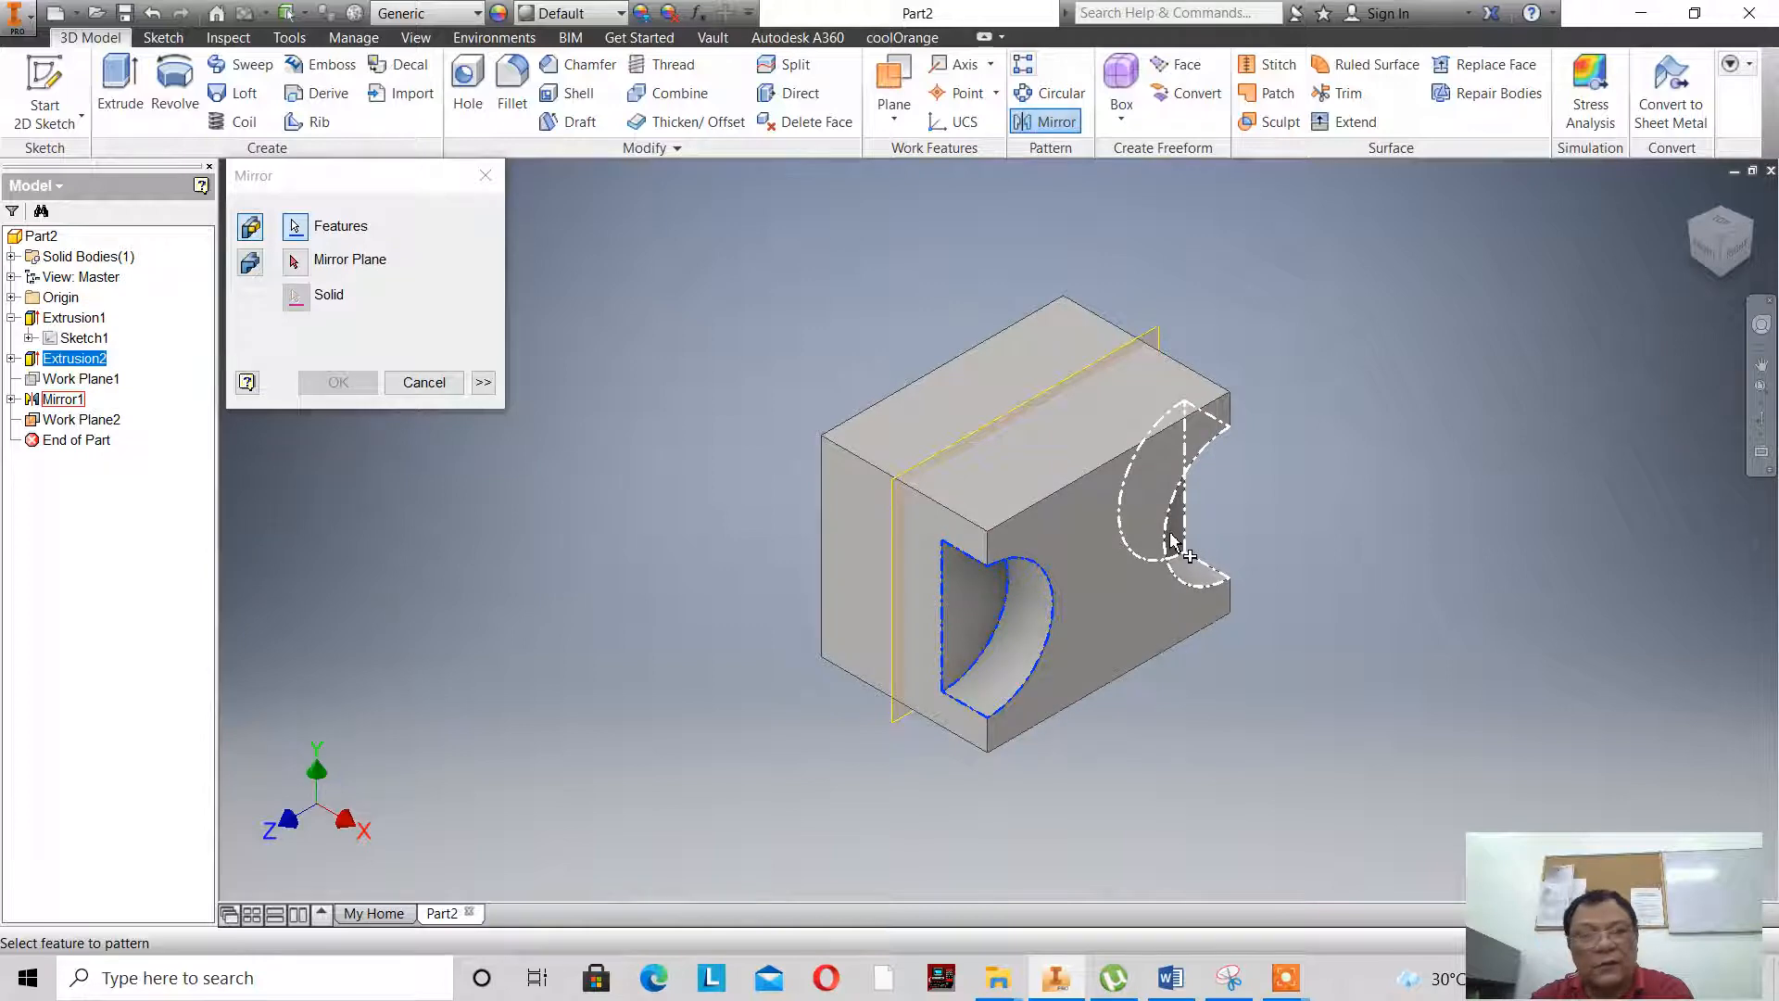
left_click(1173, 542)
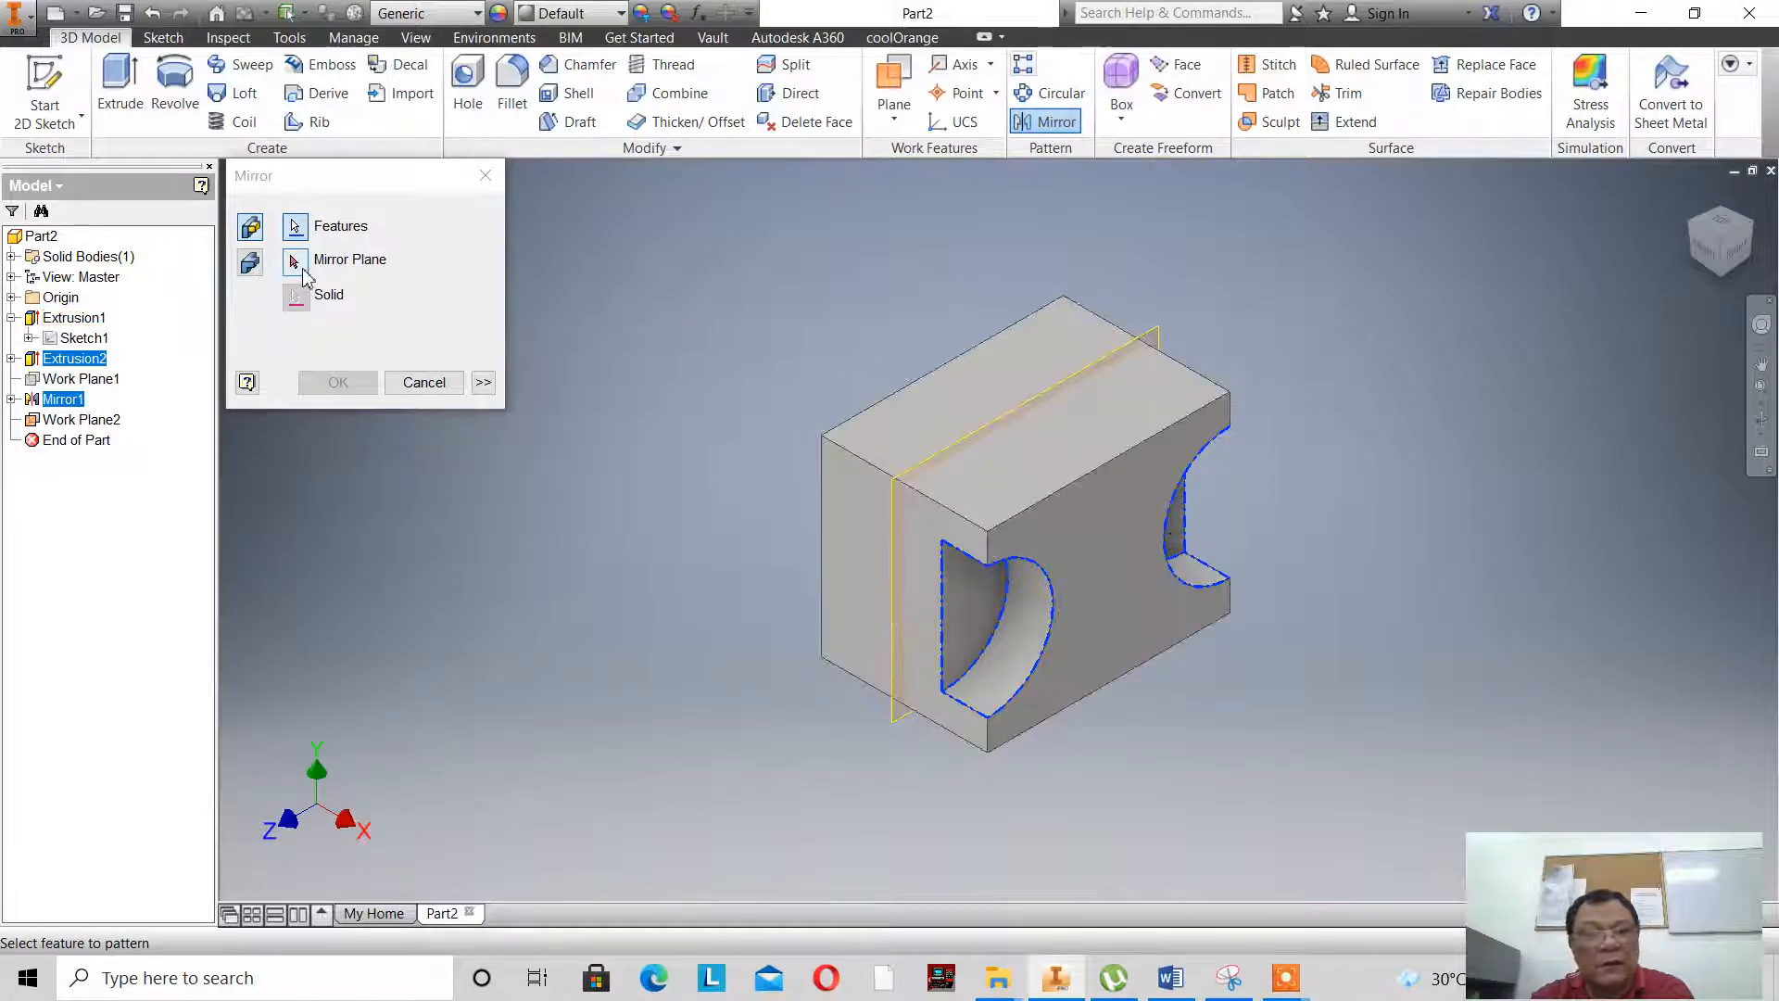
left_click(296, 264)
left_click(954, 464)
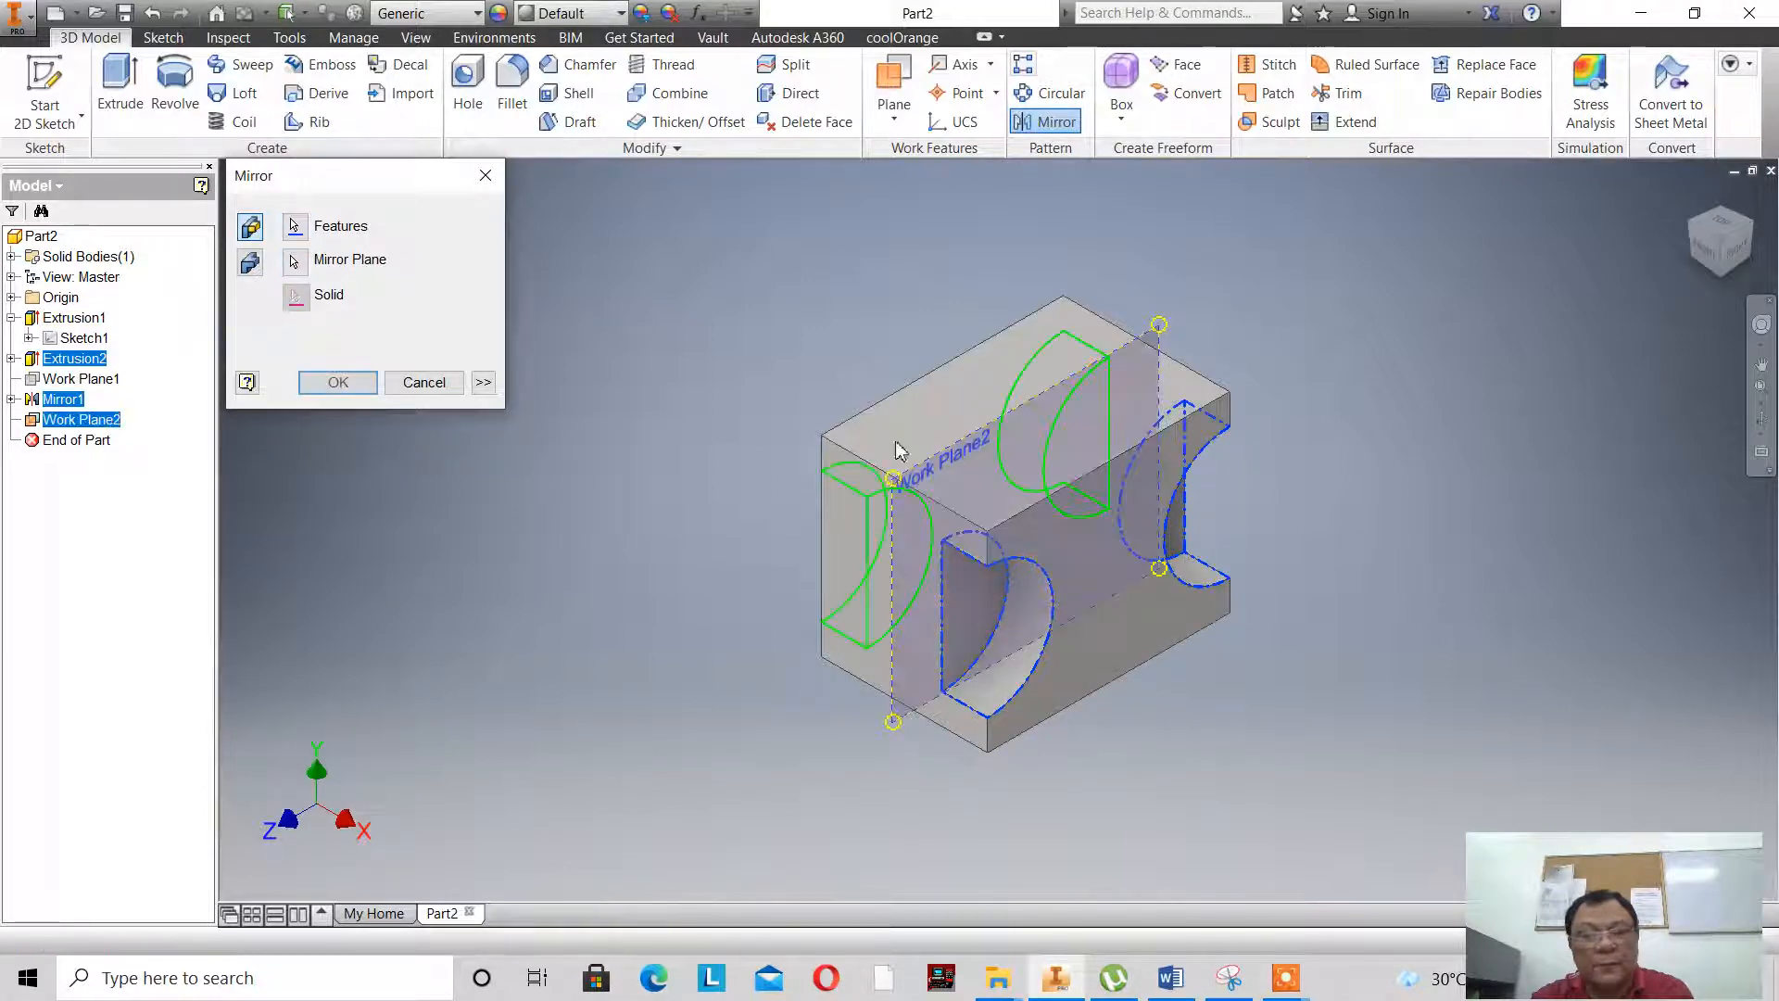
left_click(337, 381)
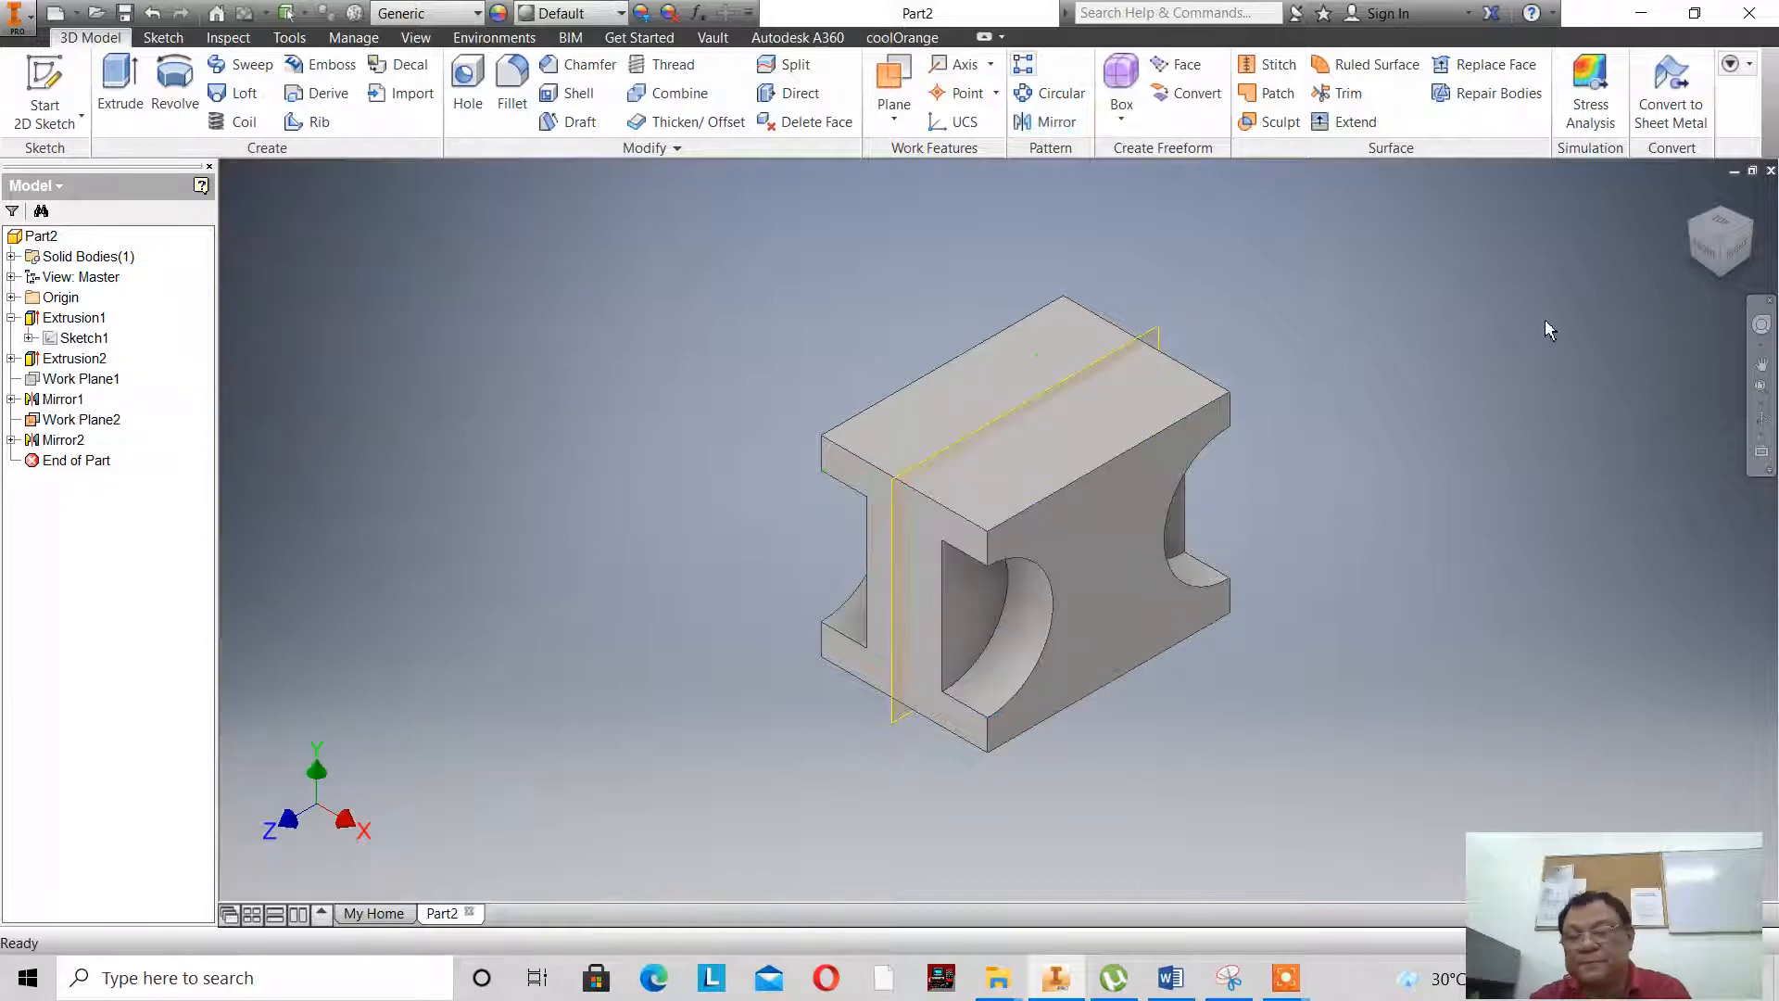
- Turn off the visibility of the work plane between the block's right and left side faces
right_click(86, 422)
left_click(129, 565)
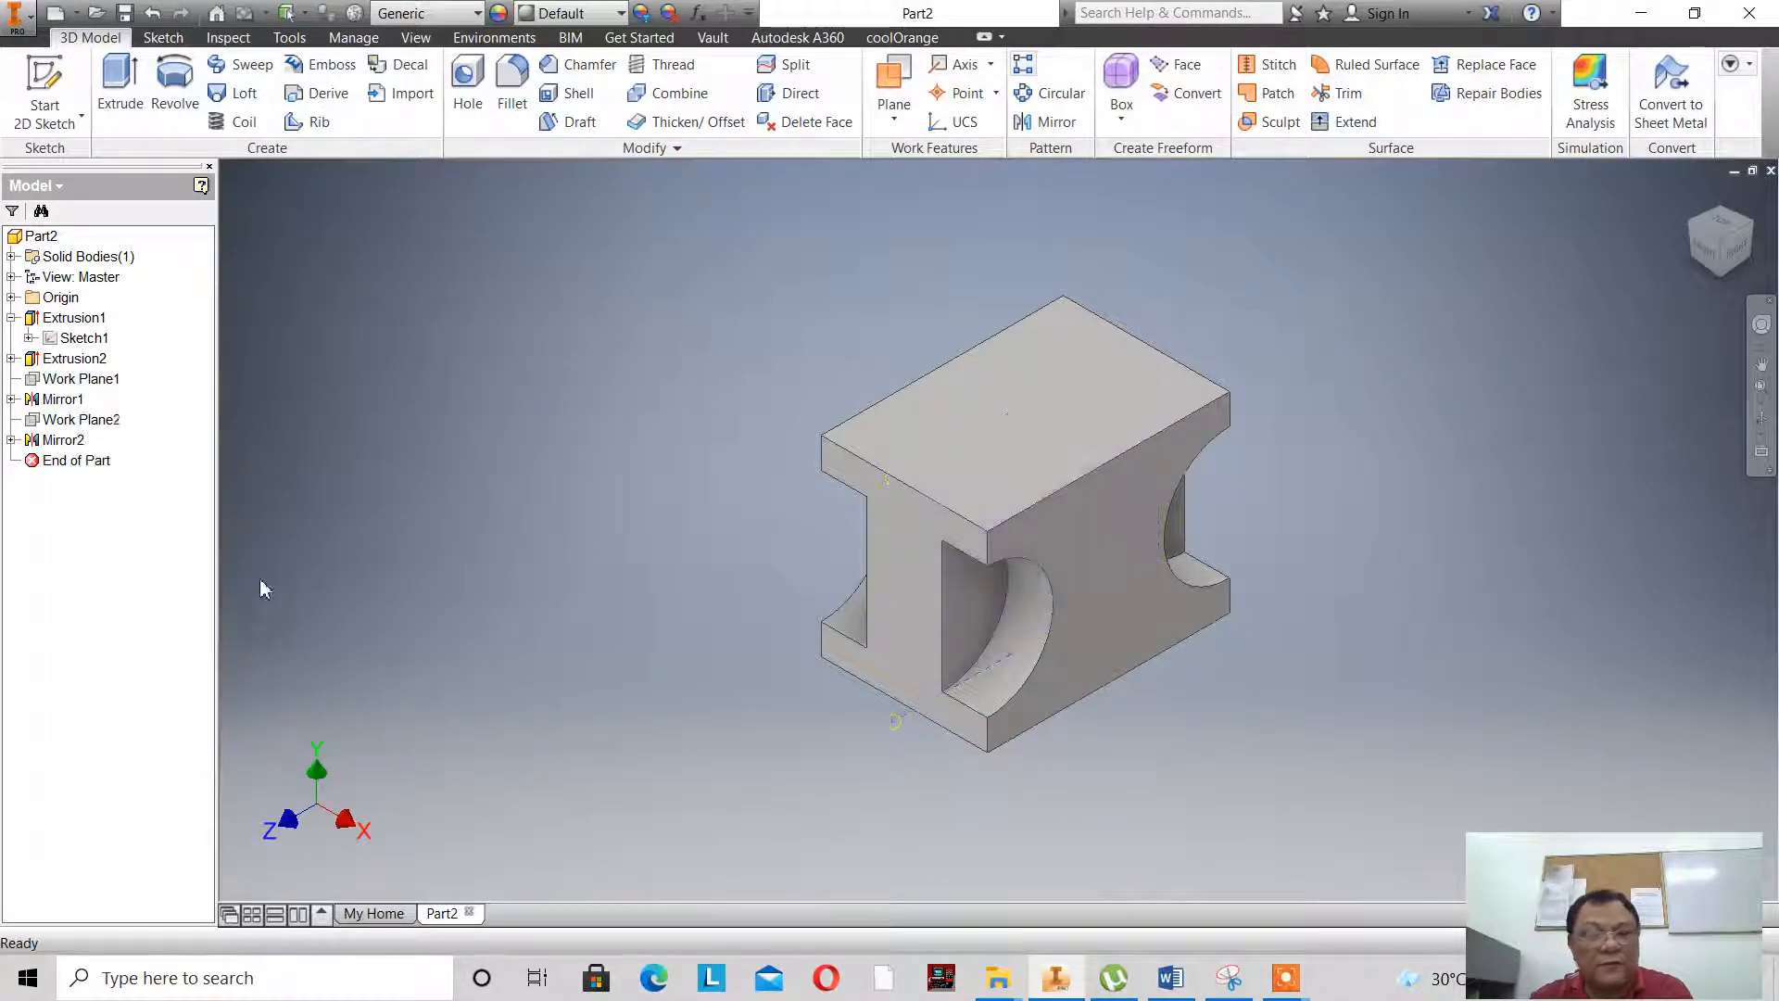
left_click(1691, 237)
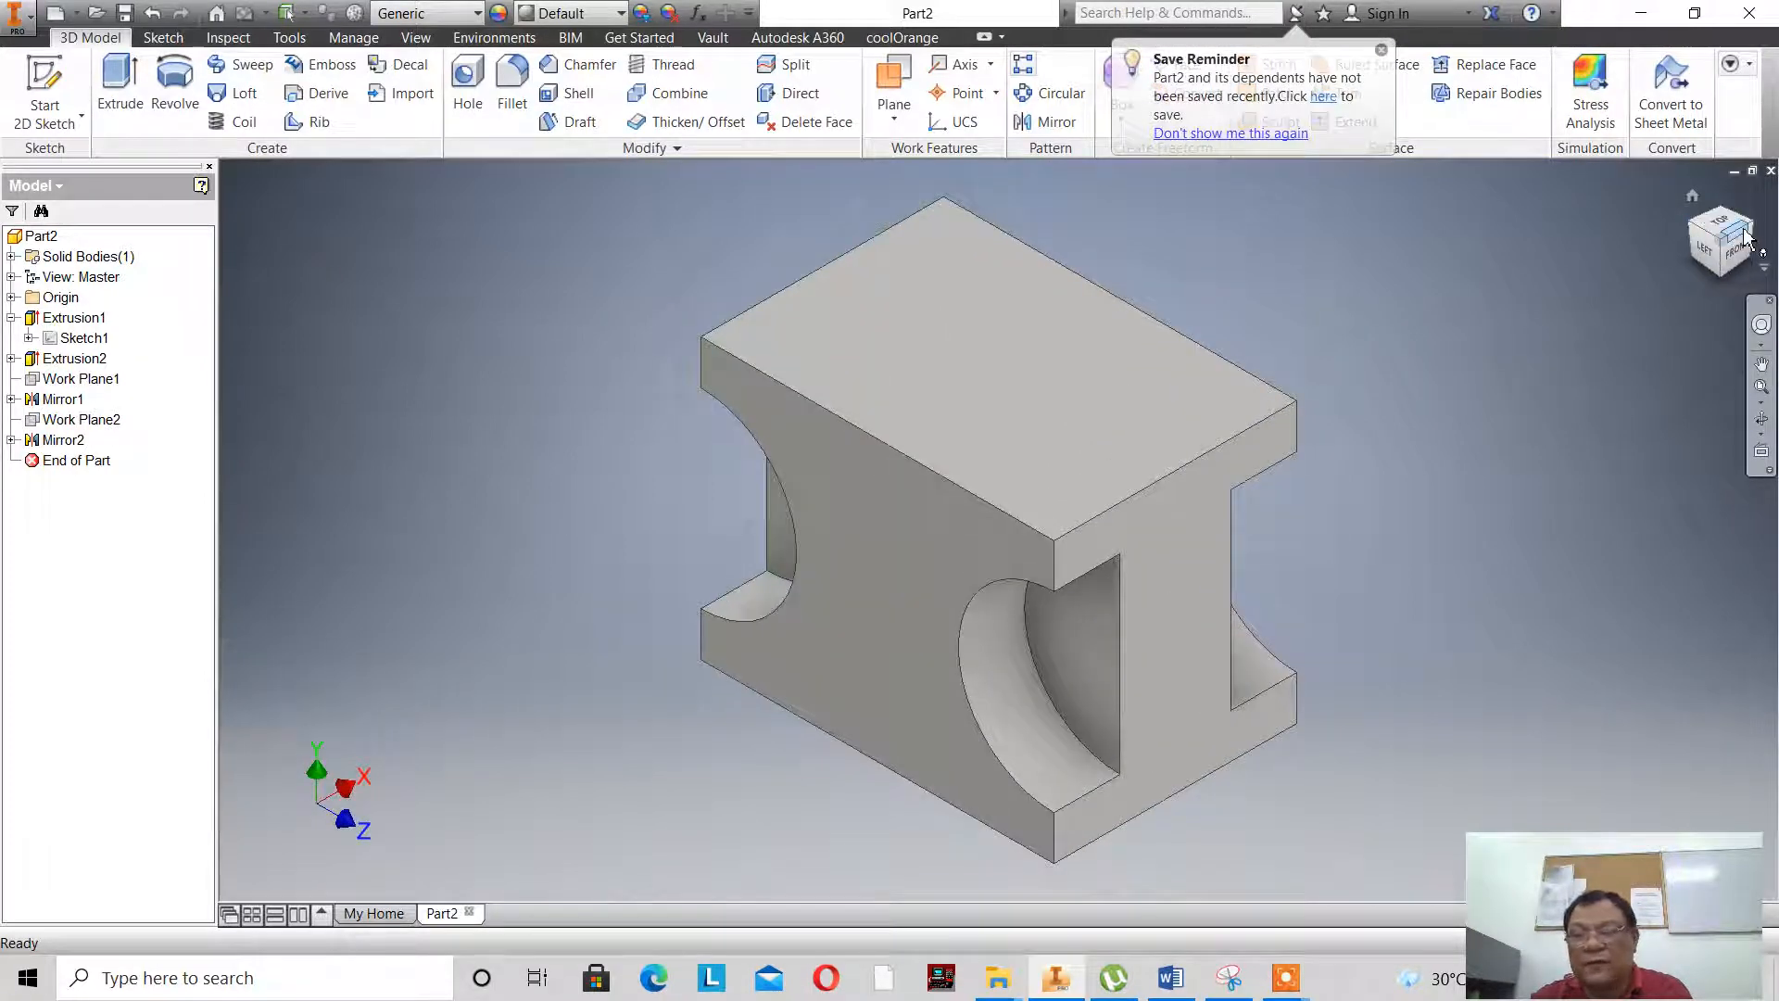
left_click(1752, 230)
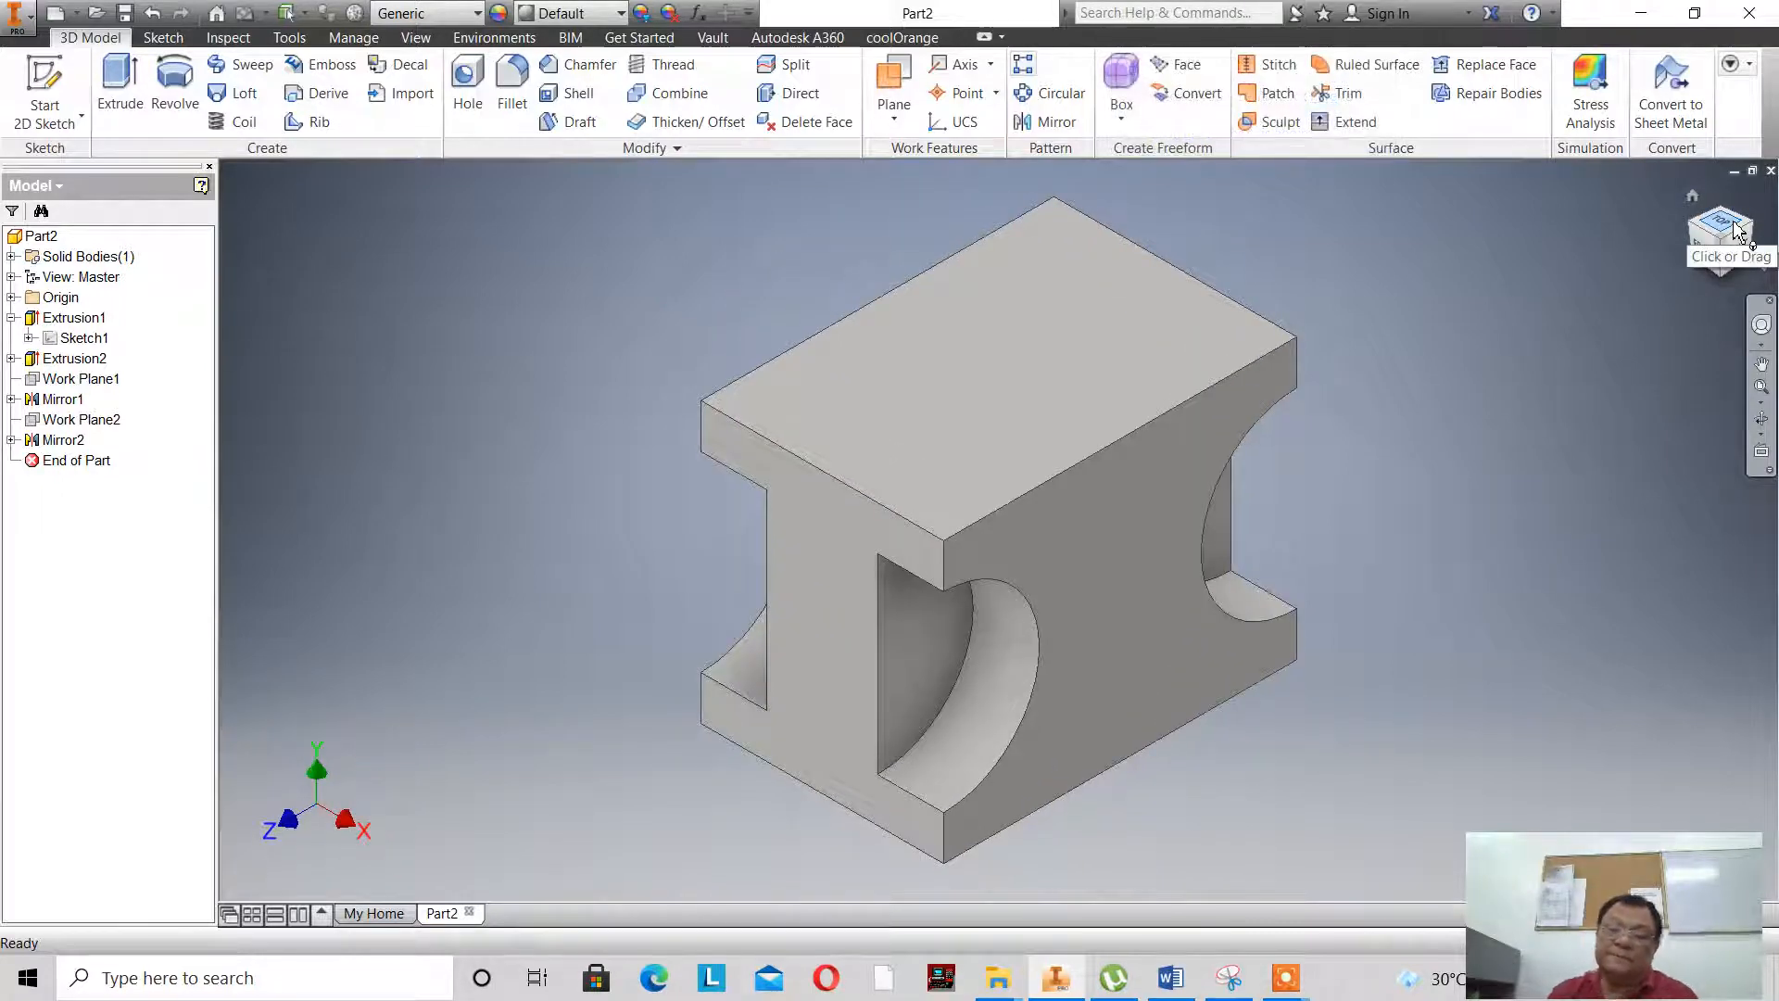
- Check the side hole in the base sketch's reference drawing and start a new sketch on the block's right side face
double_click(79, 338)
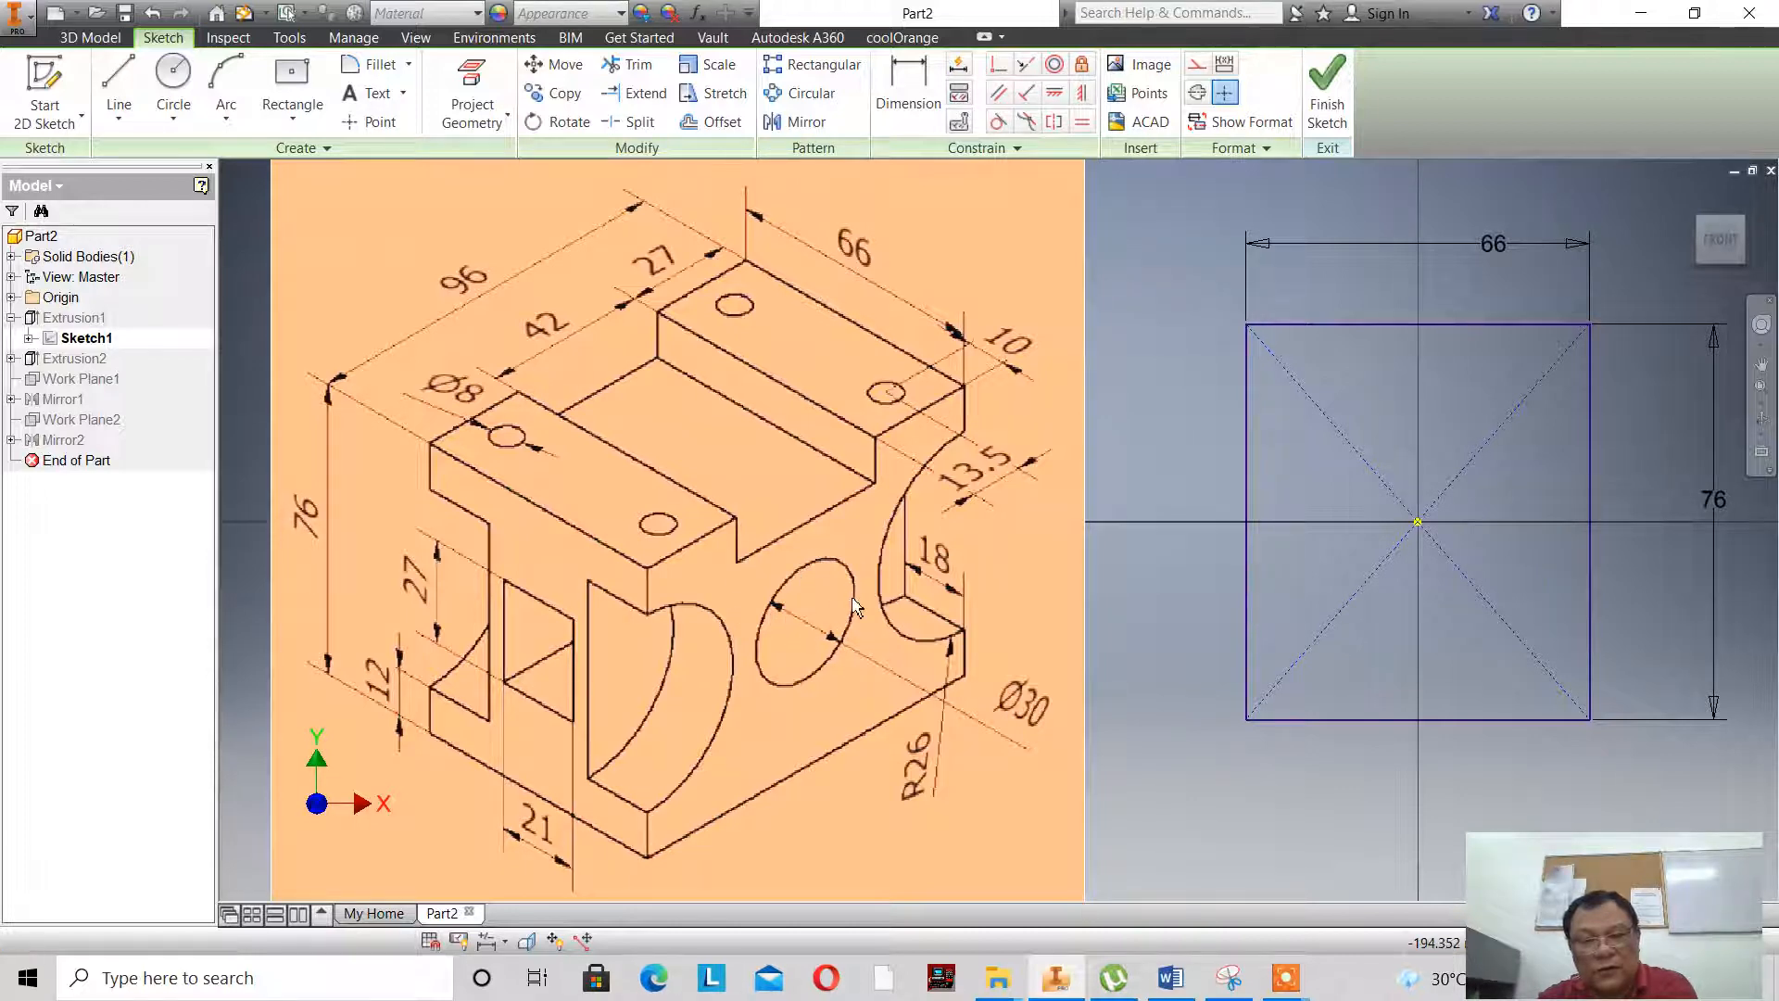
left_click(1341, 108)
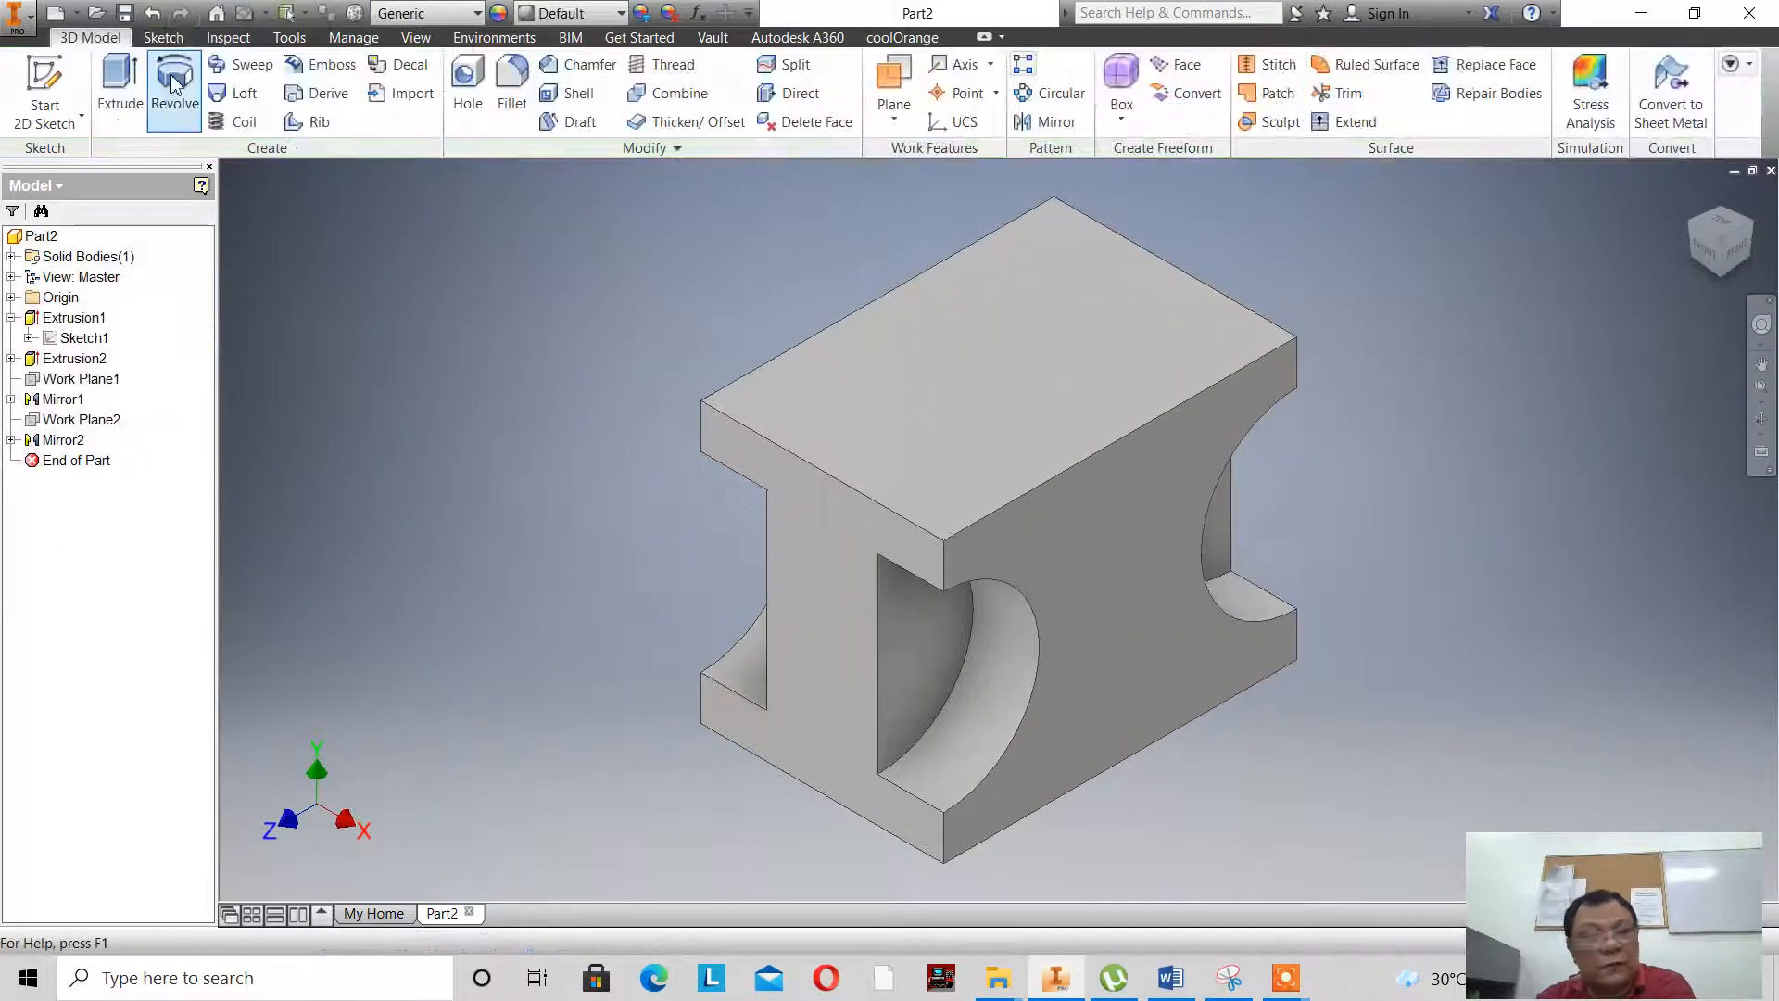
left_click(44, 92)
left_click(1114, 631)
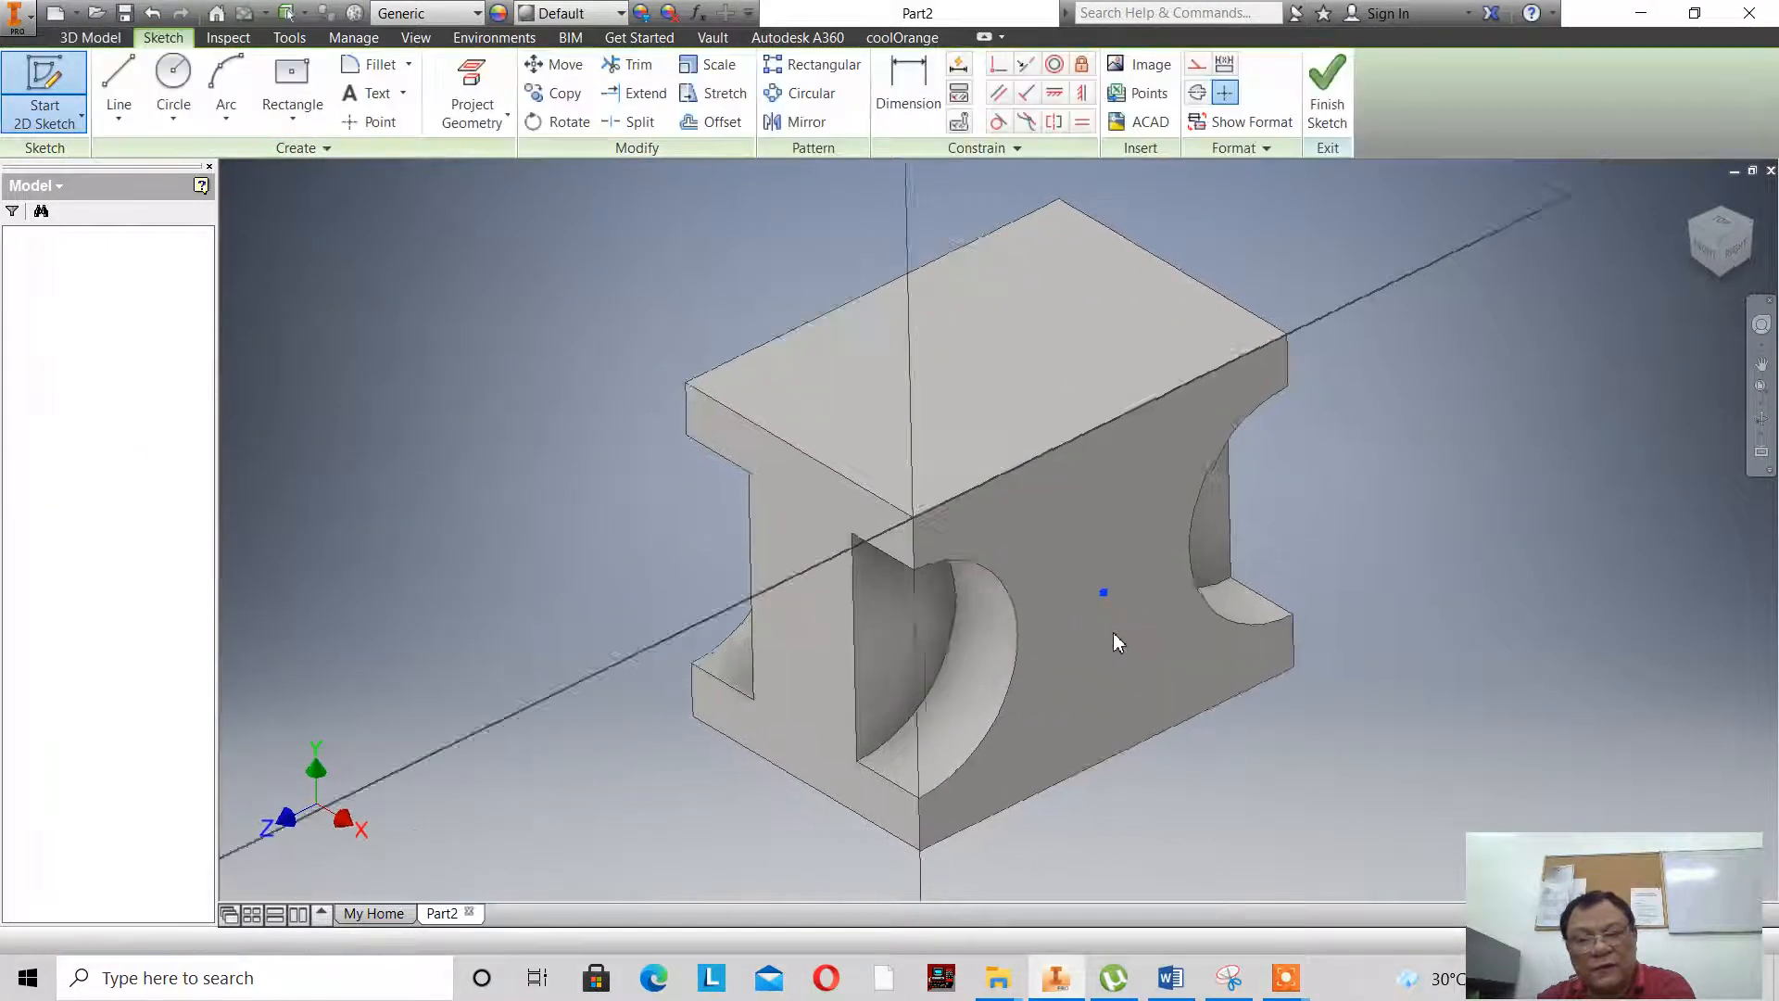
- Draw a 30 mm diameter circle centred on the right side face and finish the sketch
left_click(173, 84)
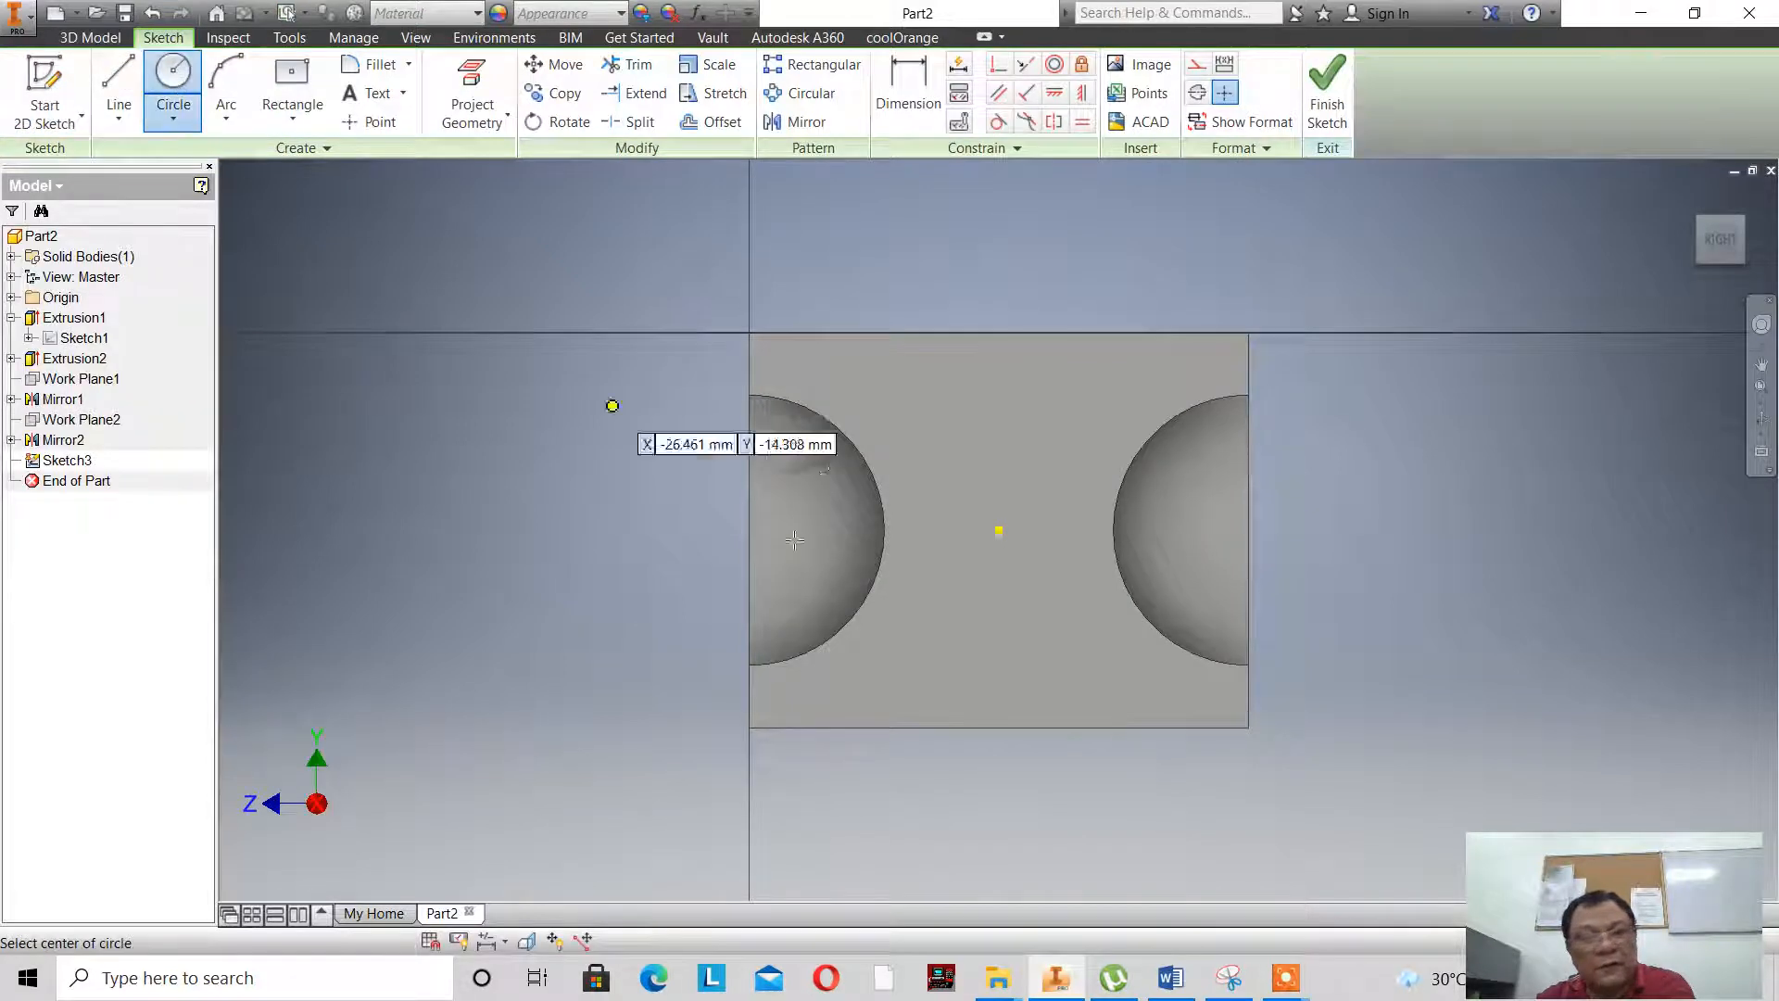
left_click(1000, 529)
right_click(1085, 624)
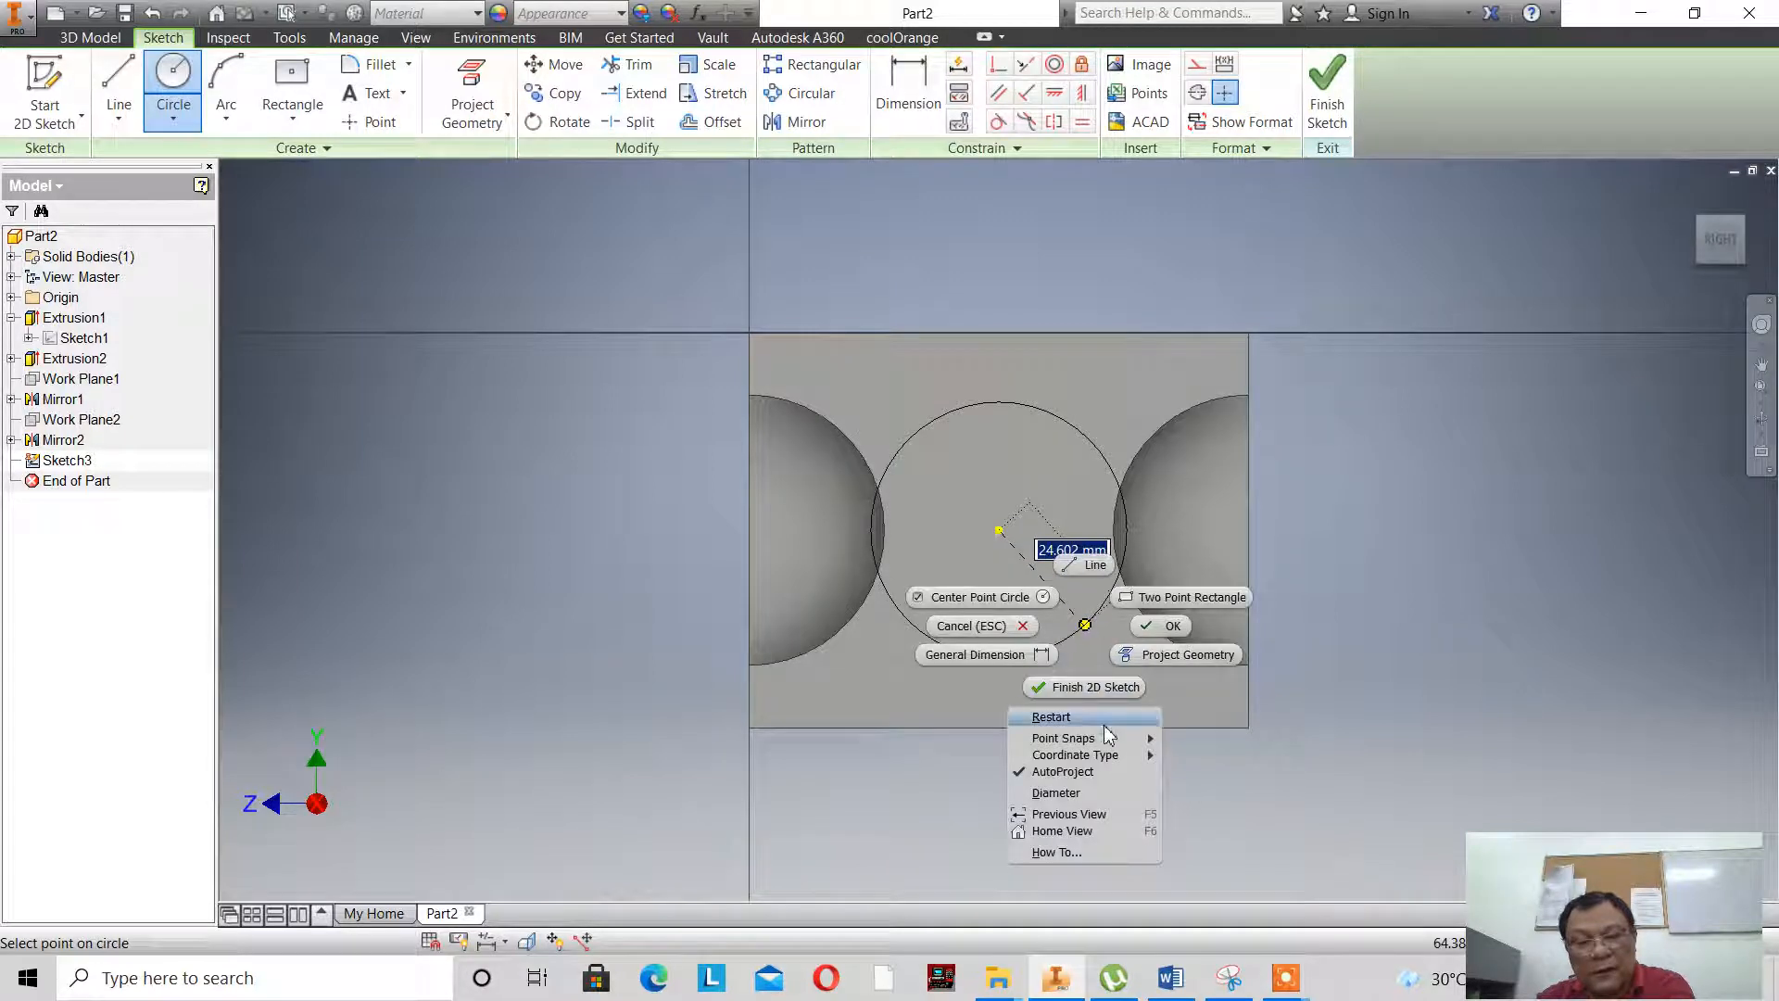
left_click(1098, 792)
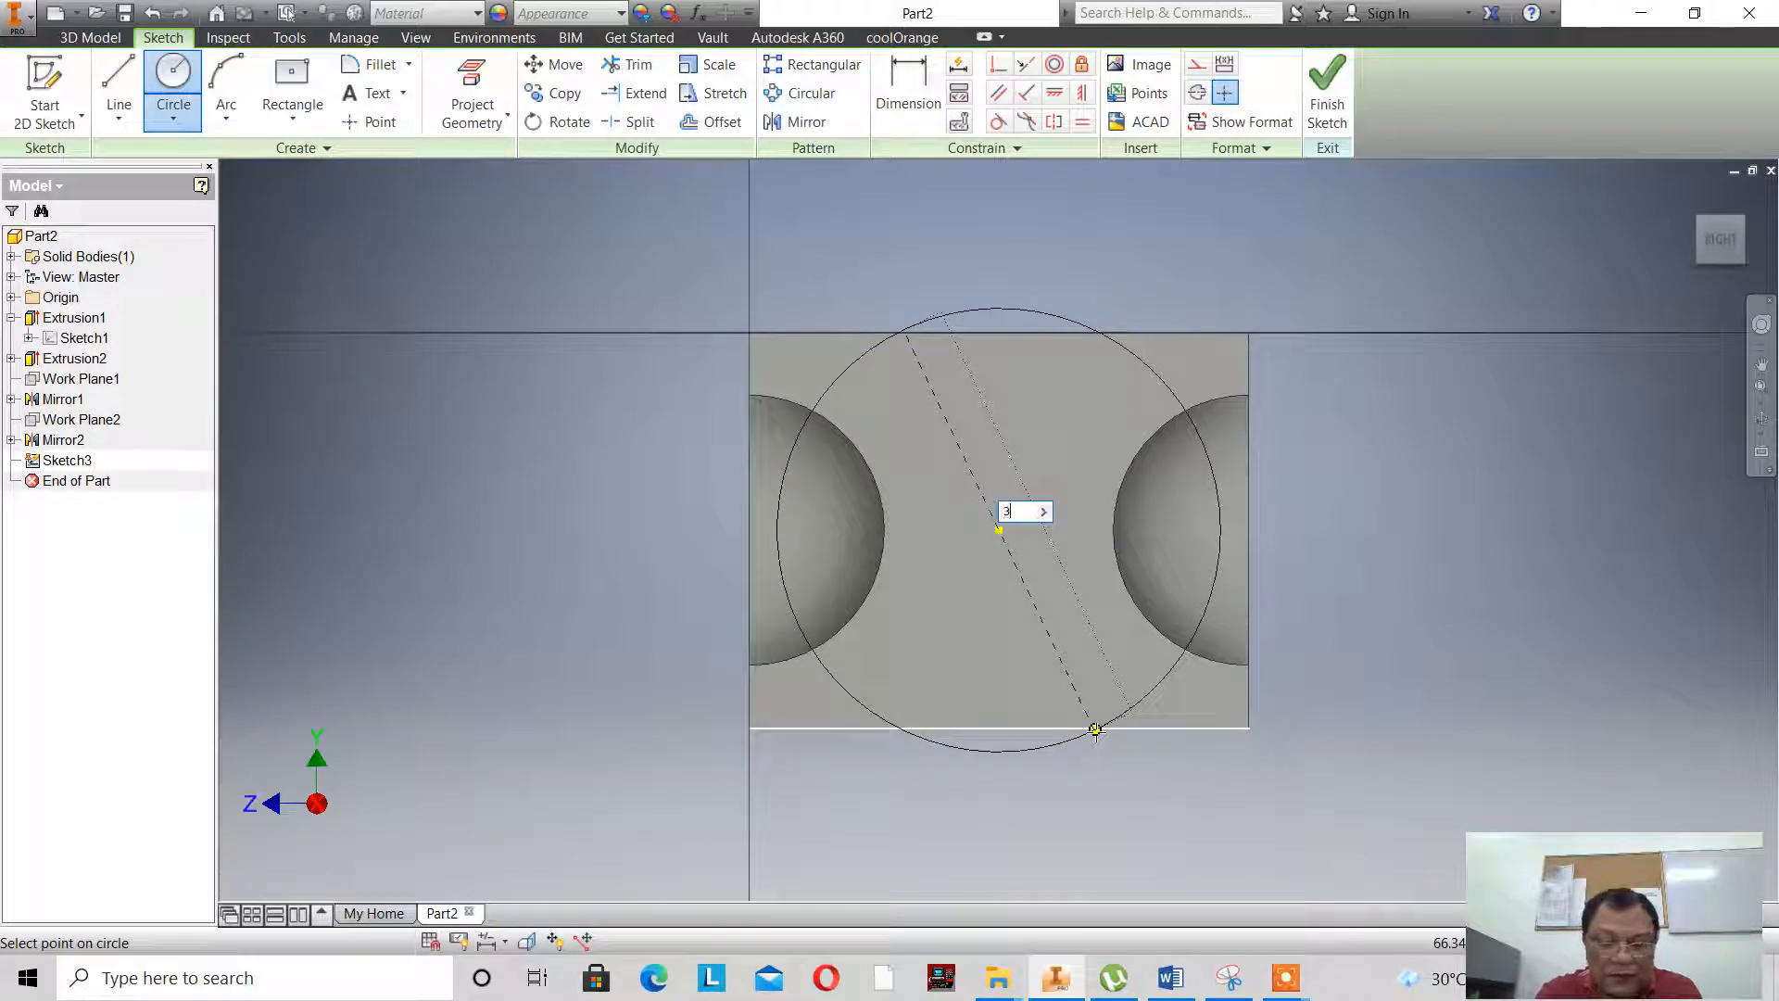
type("0")
key("Return")
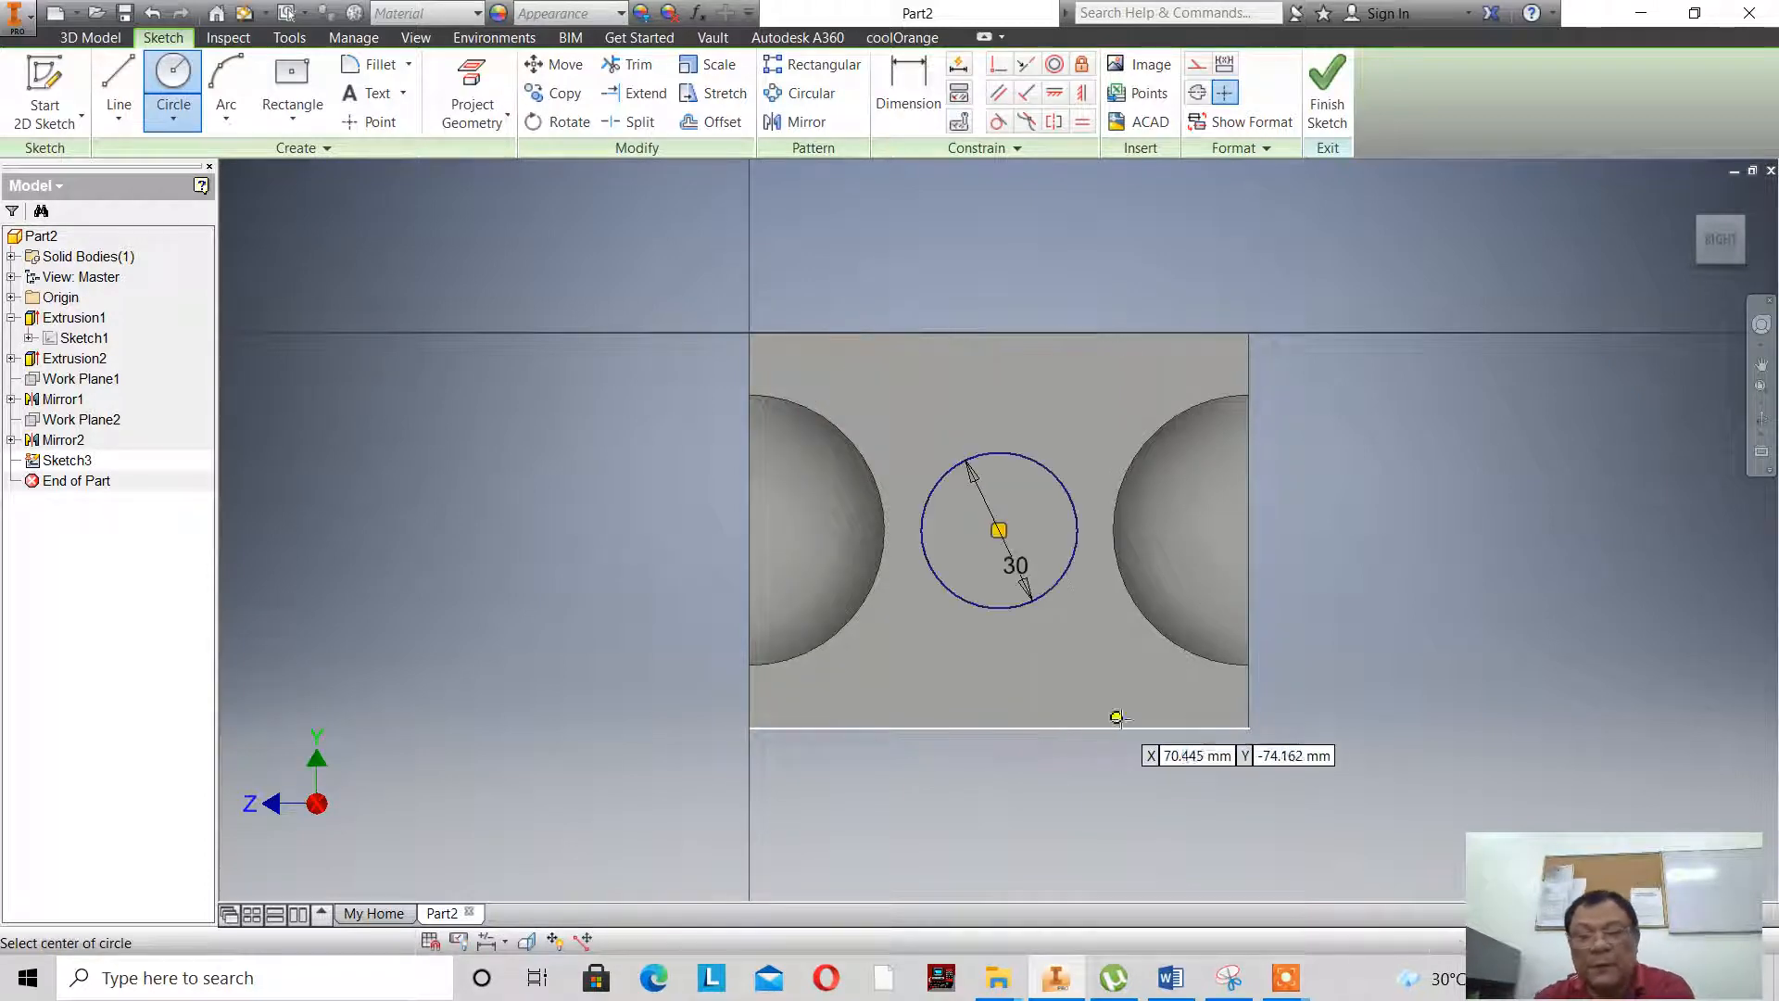
right_click(1381, 510)
left_click(1447, 514)
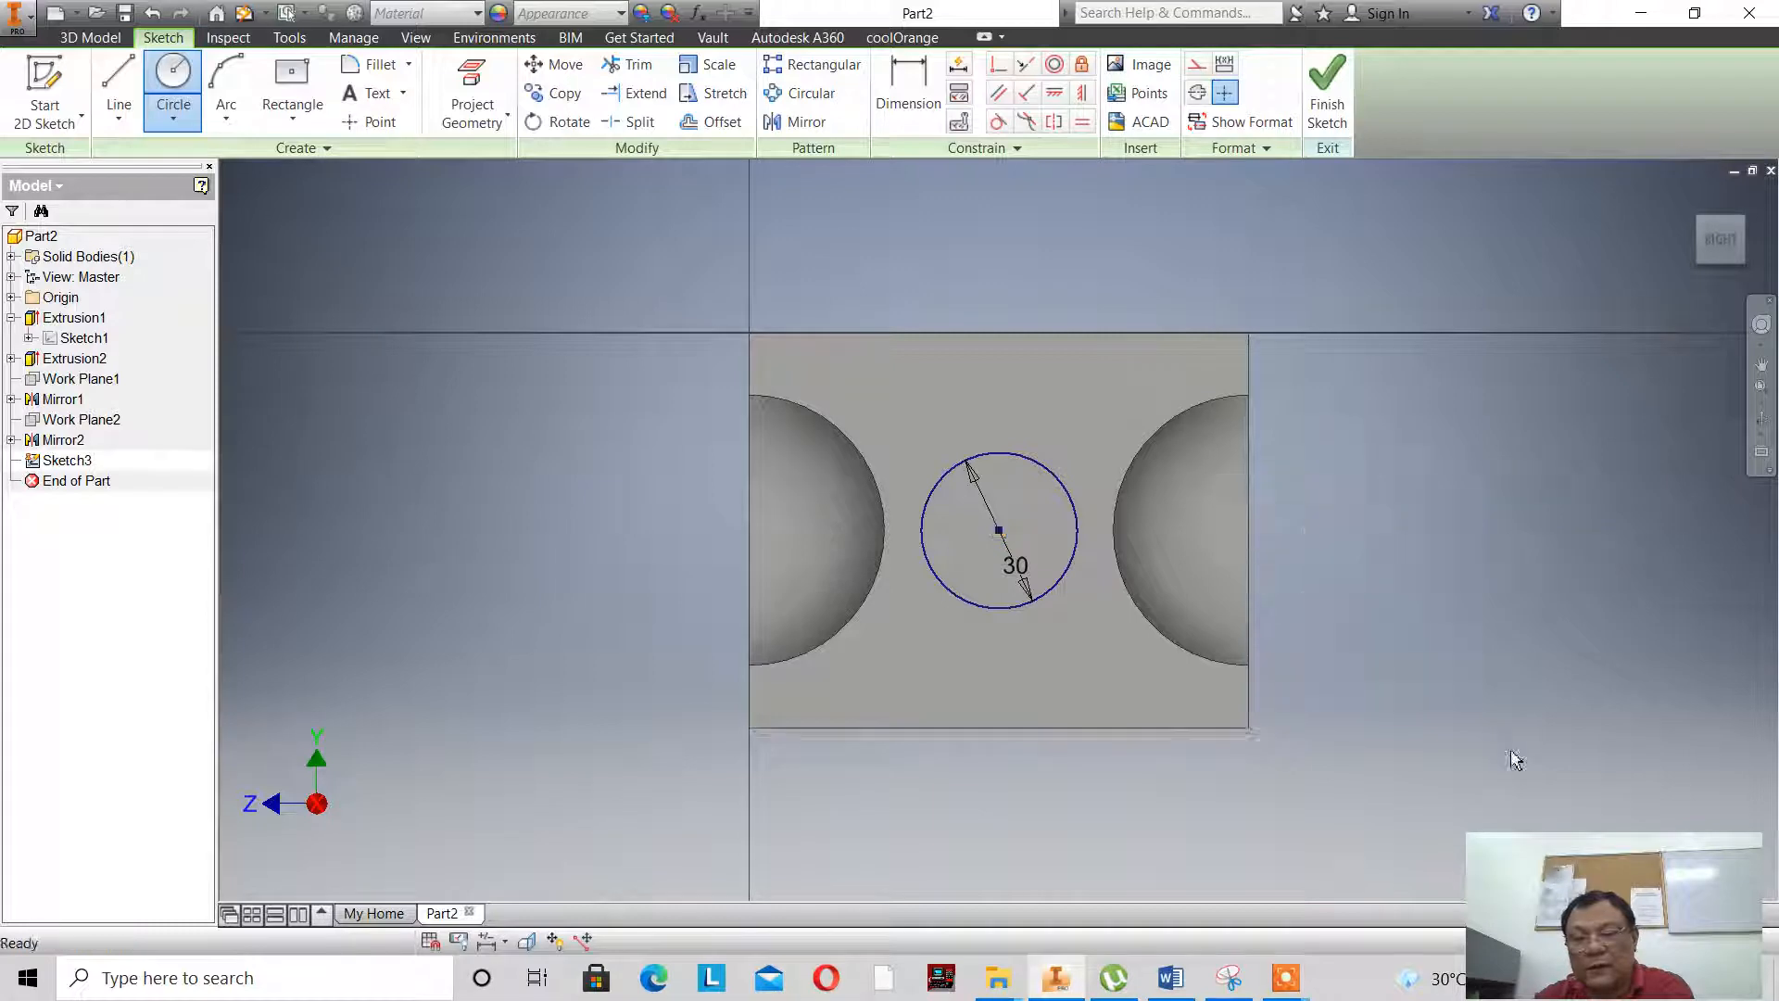
left_click_drag(1563, 858, 1558, 799)
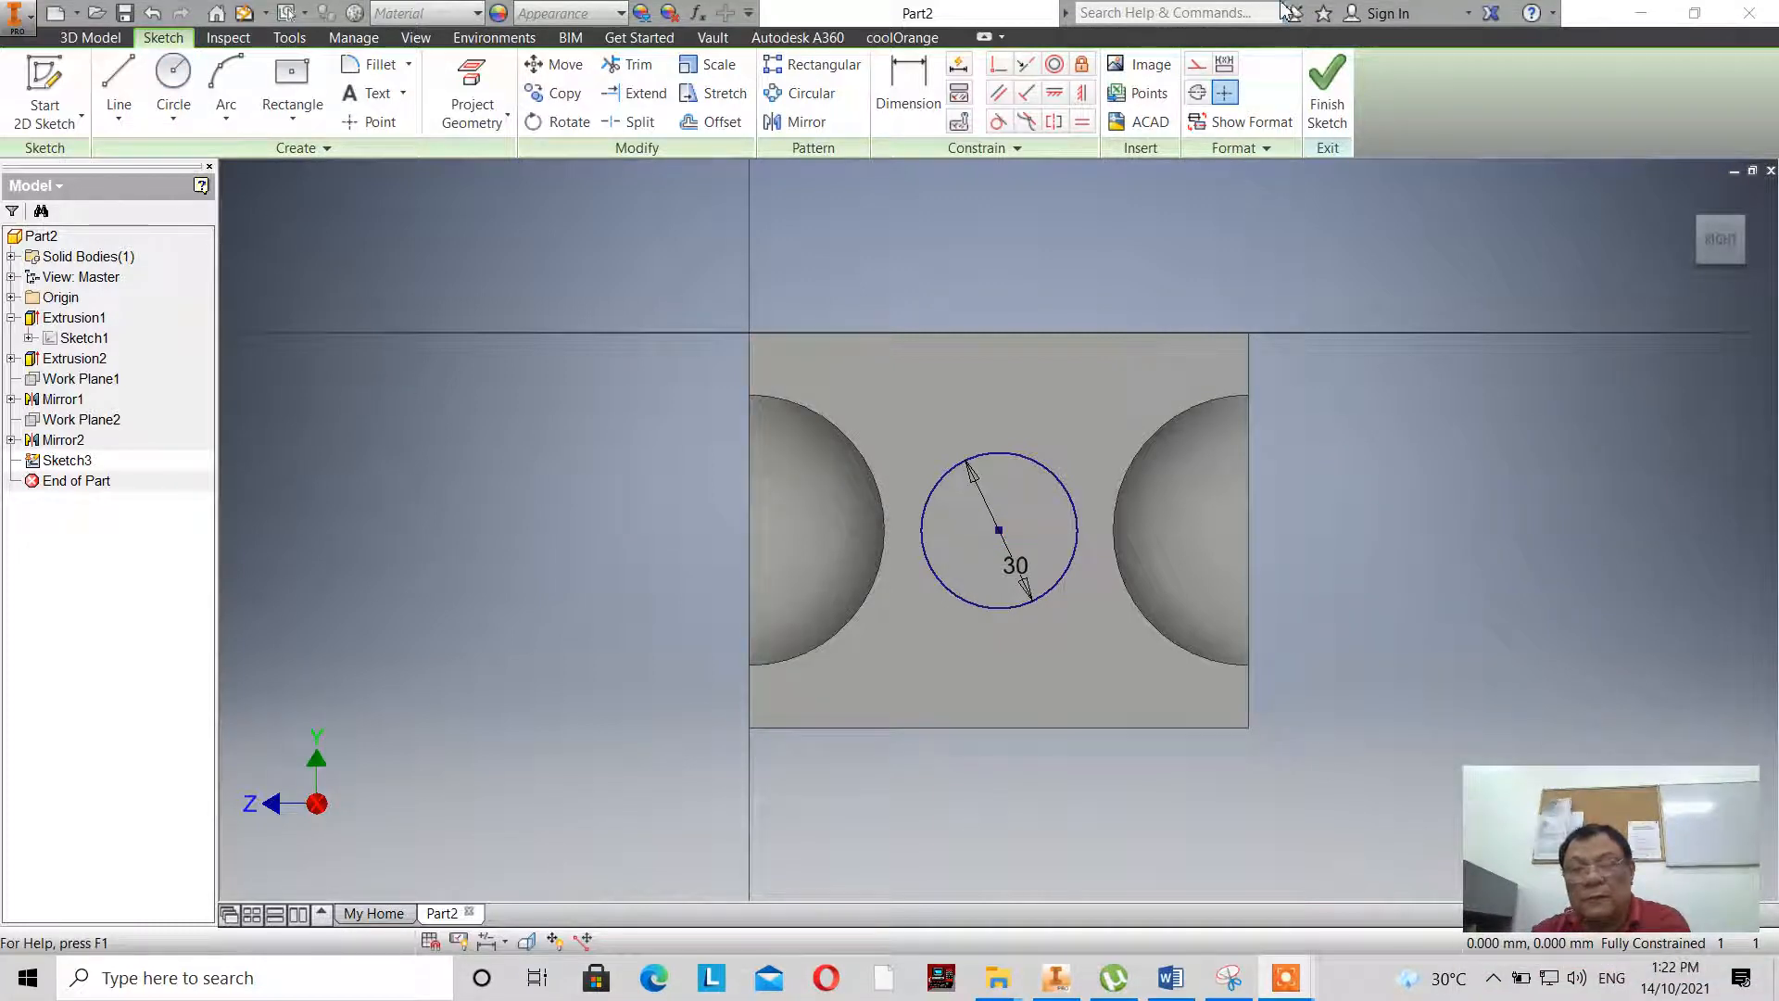
left_click(1327, 104)
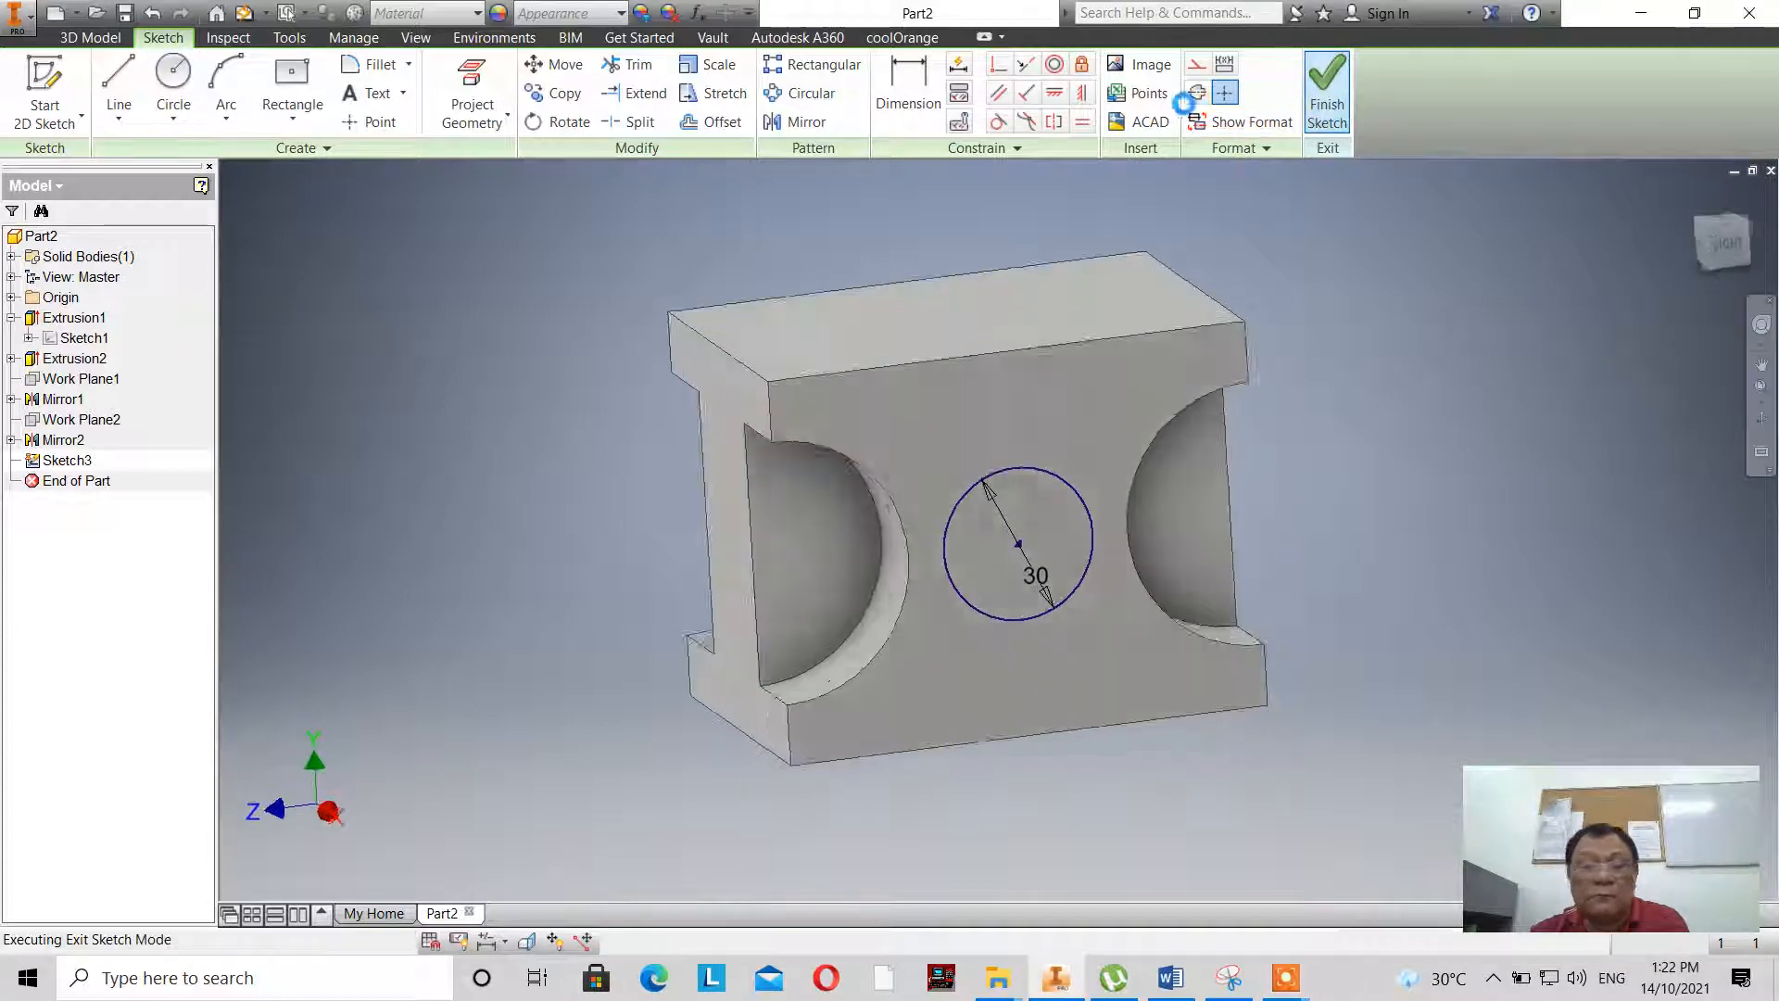
- Extrude the 30 mm circle as a cut through the block, with its extent set to the opposite left side face
left_click(119, 100)
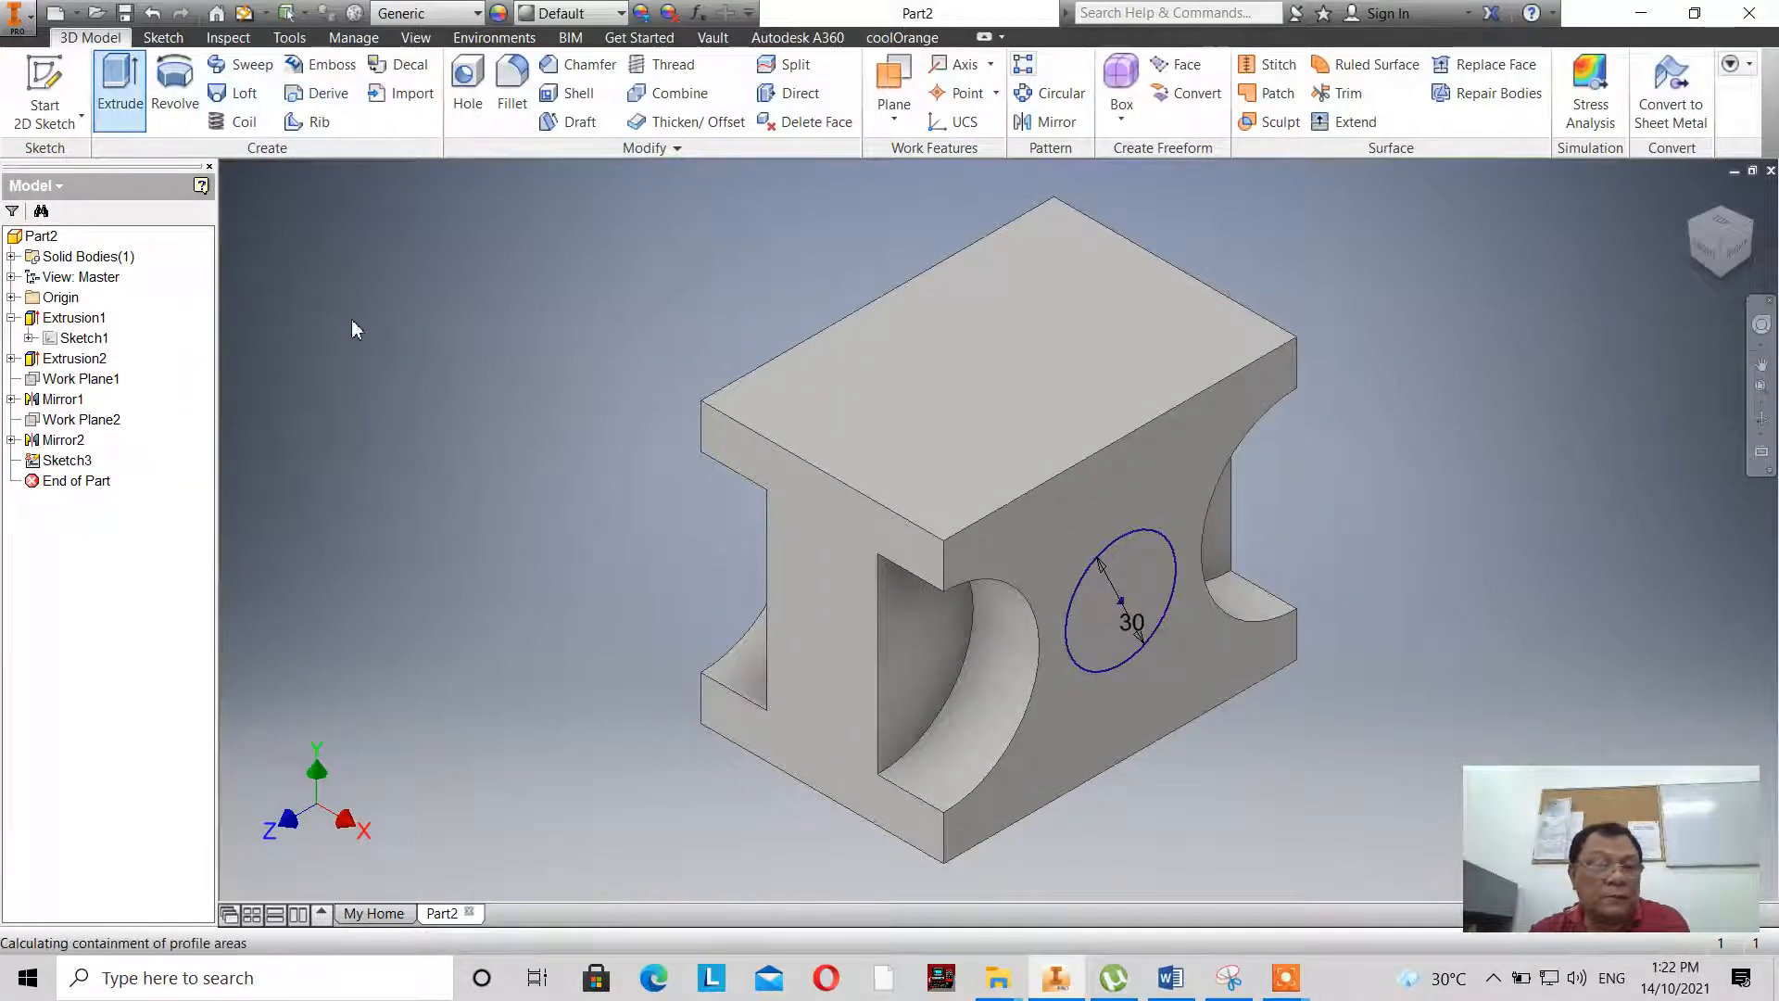
left_click(384, 298)
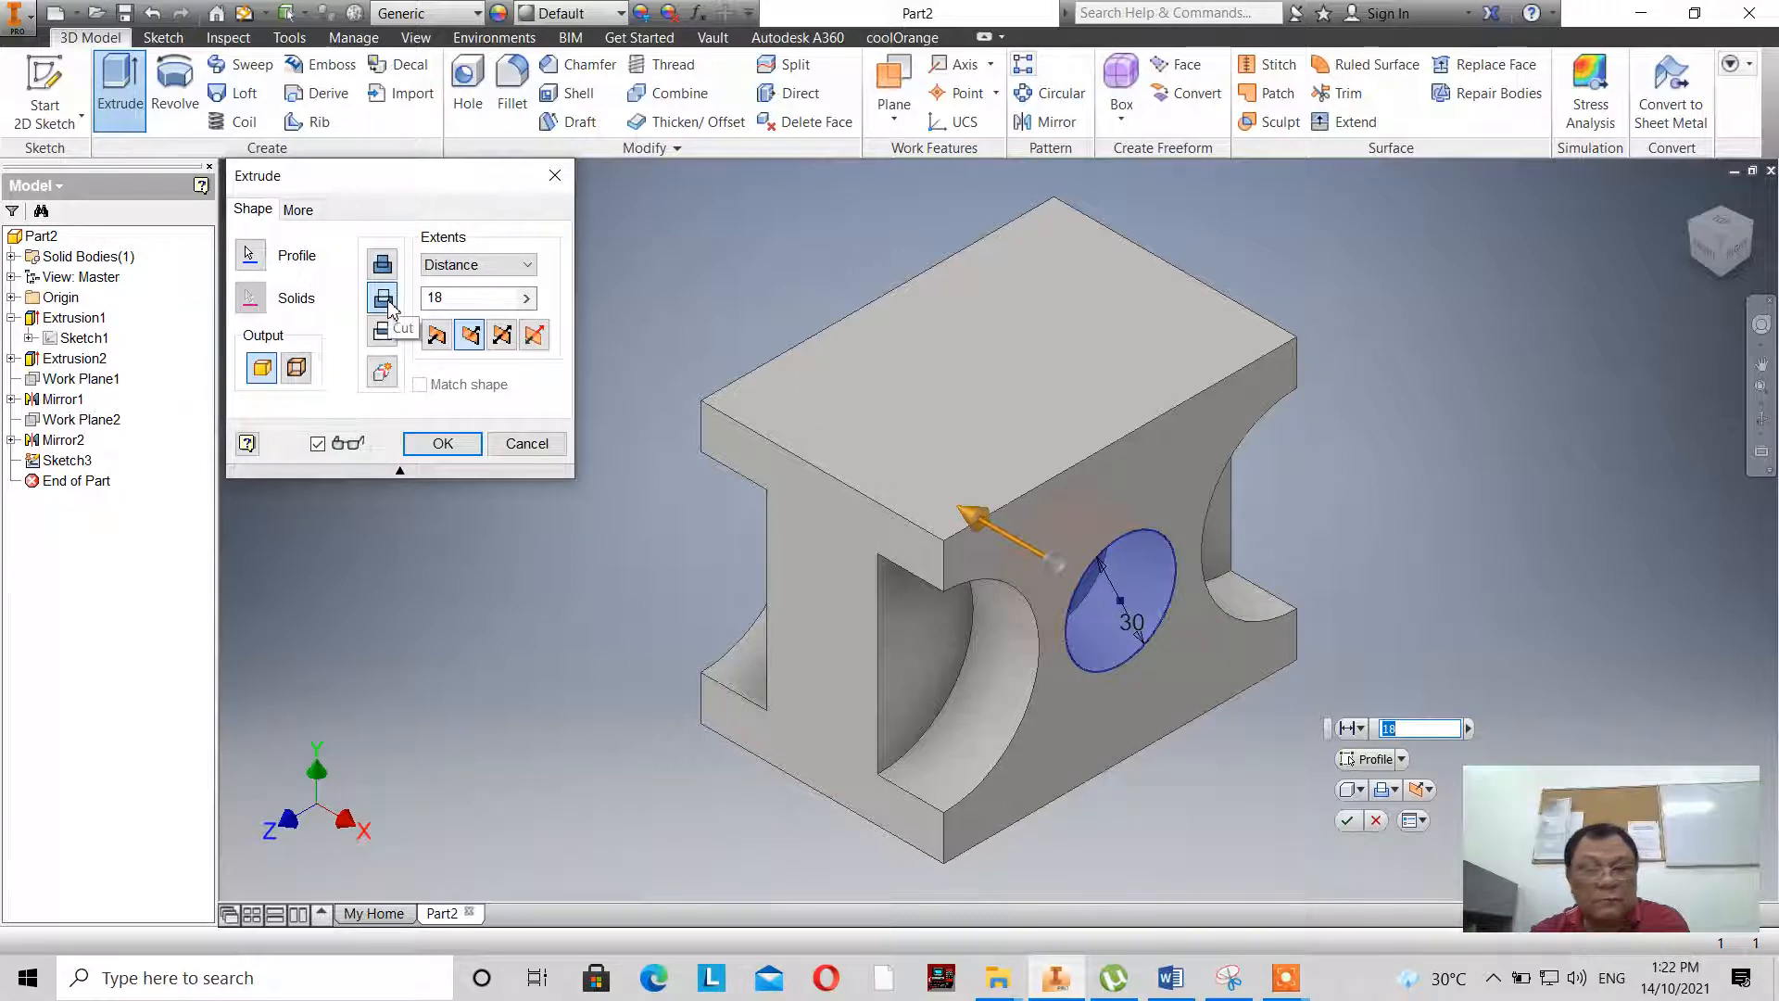
left_click(529, 265)
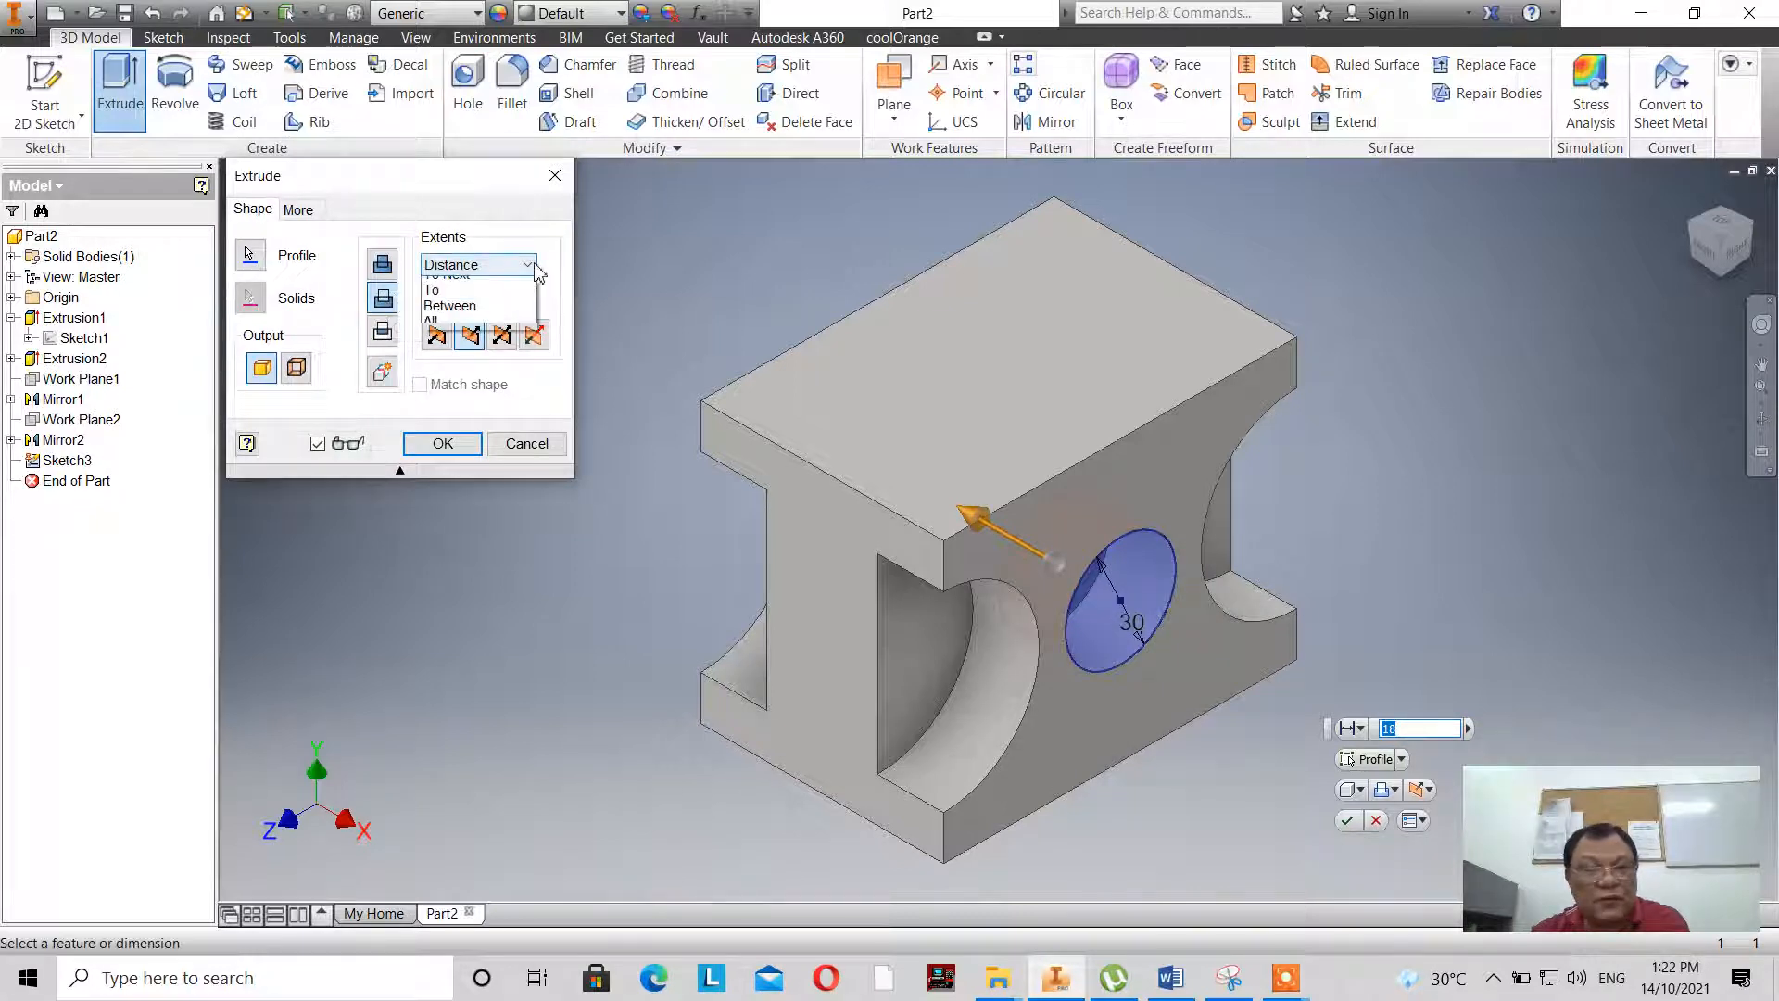
left_click(494, 296)
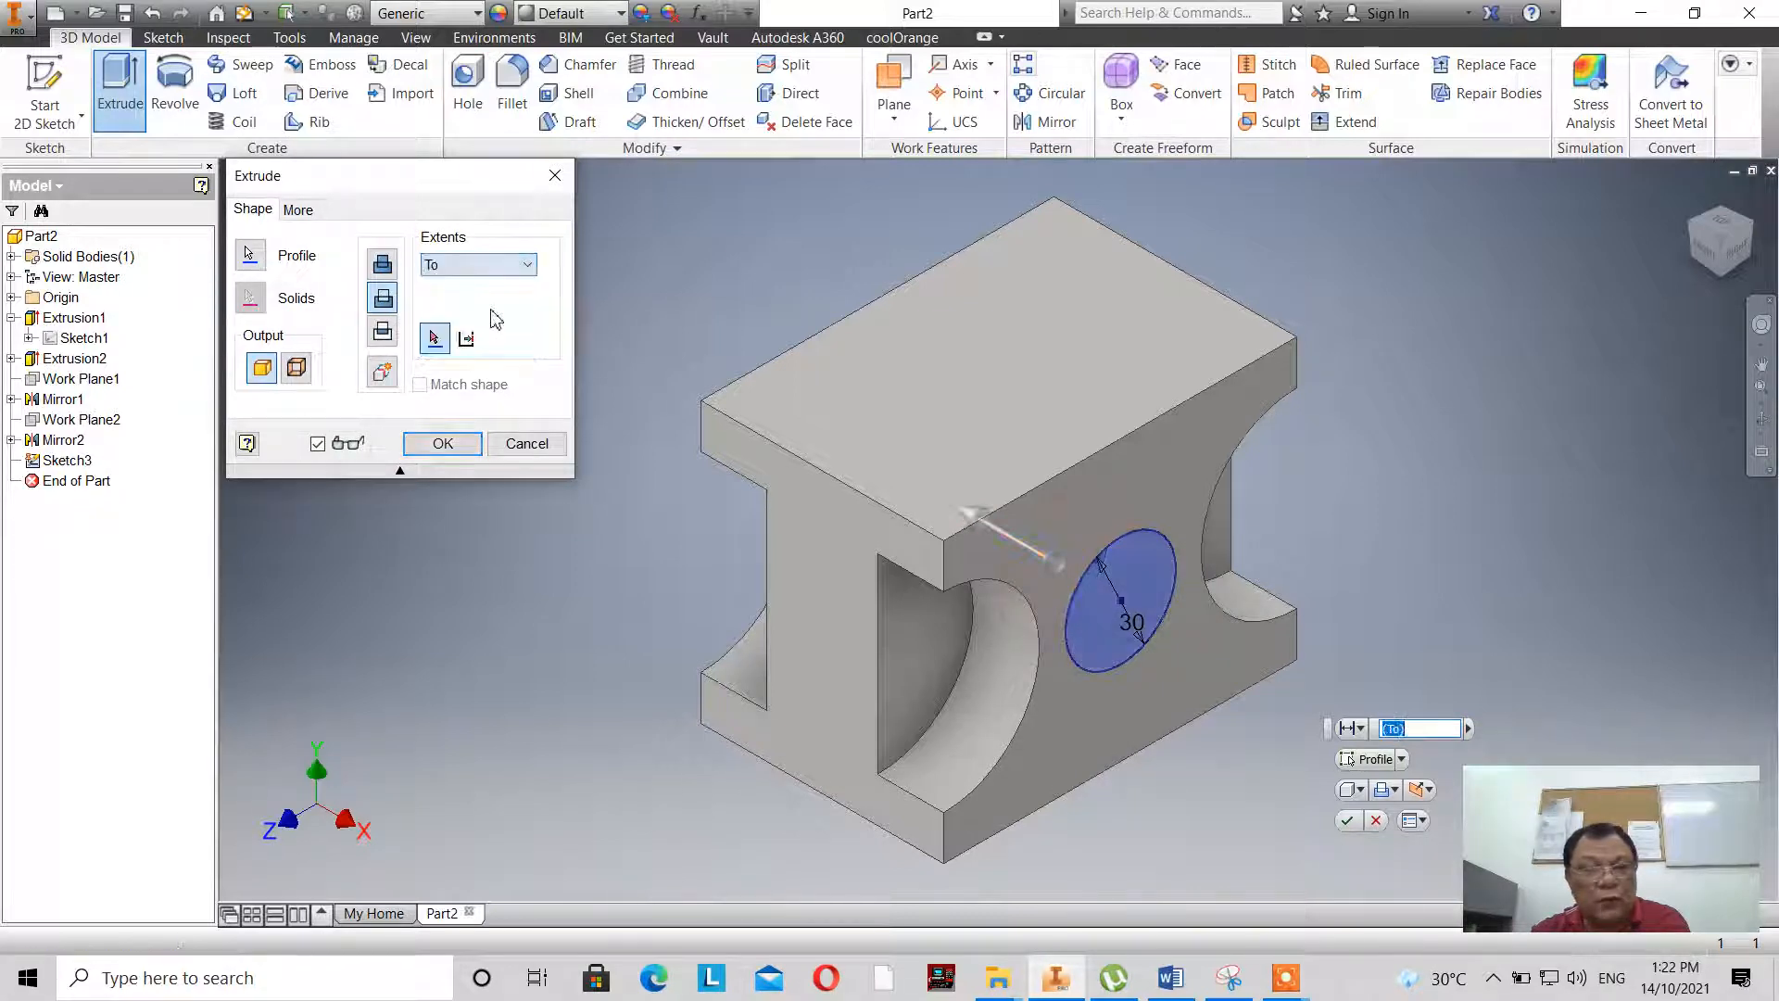
left_click(734, 393)
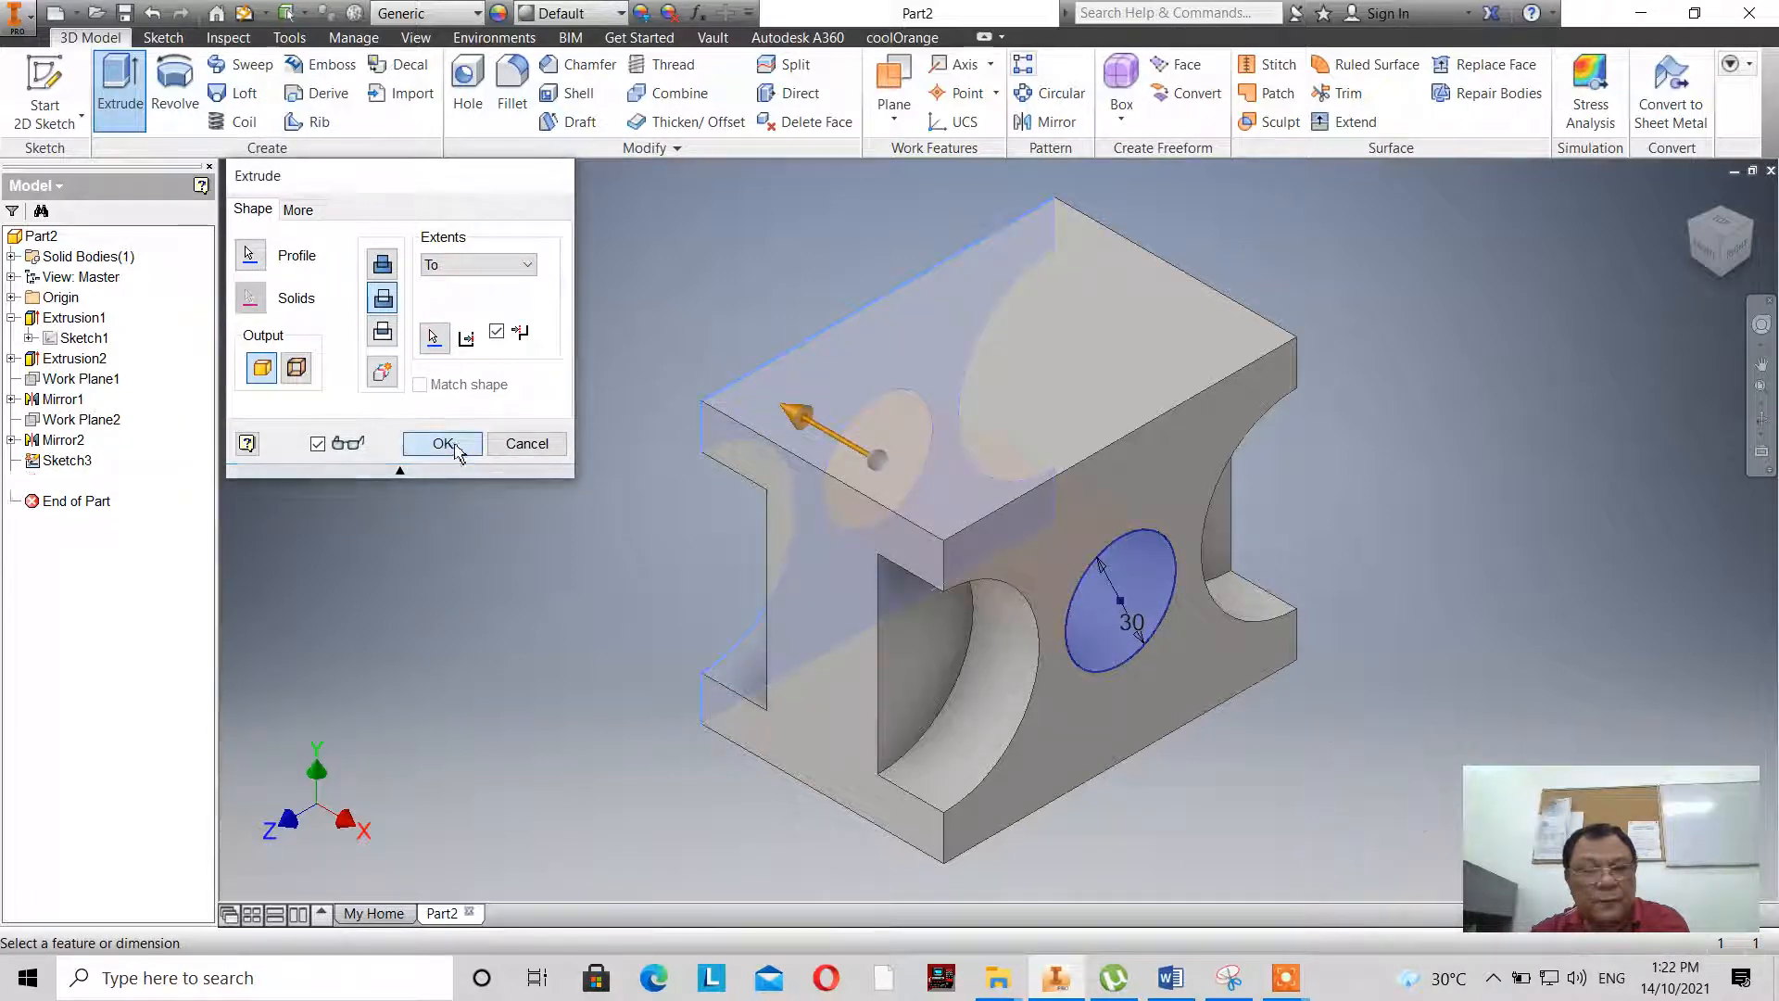
left_click(442, 443)
left_click(1693, 233)
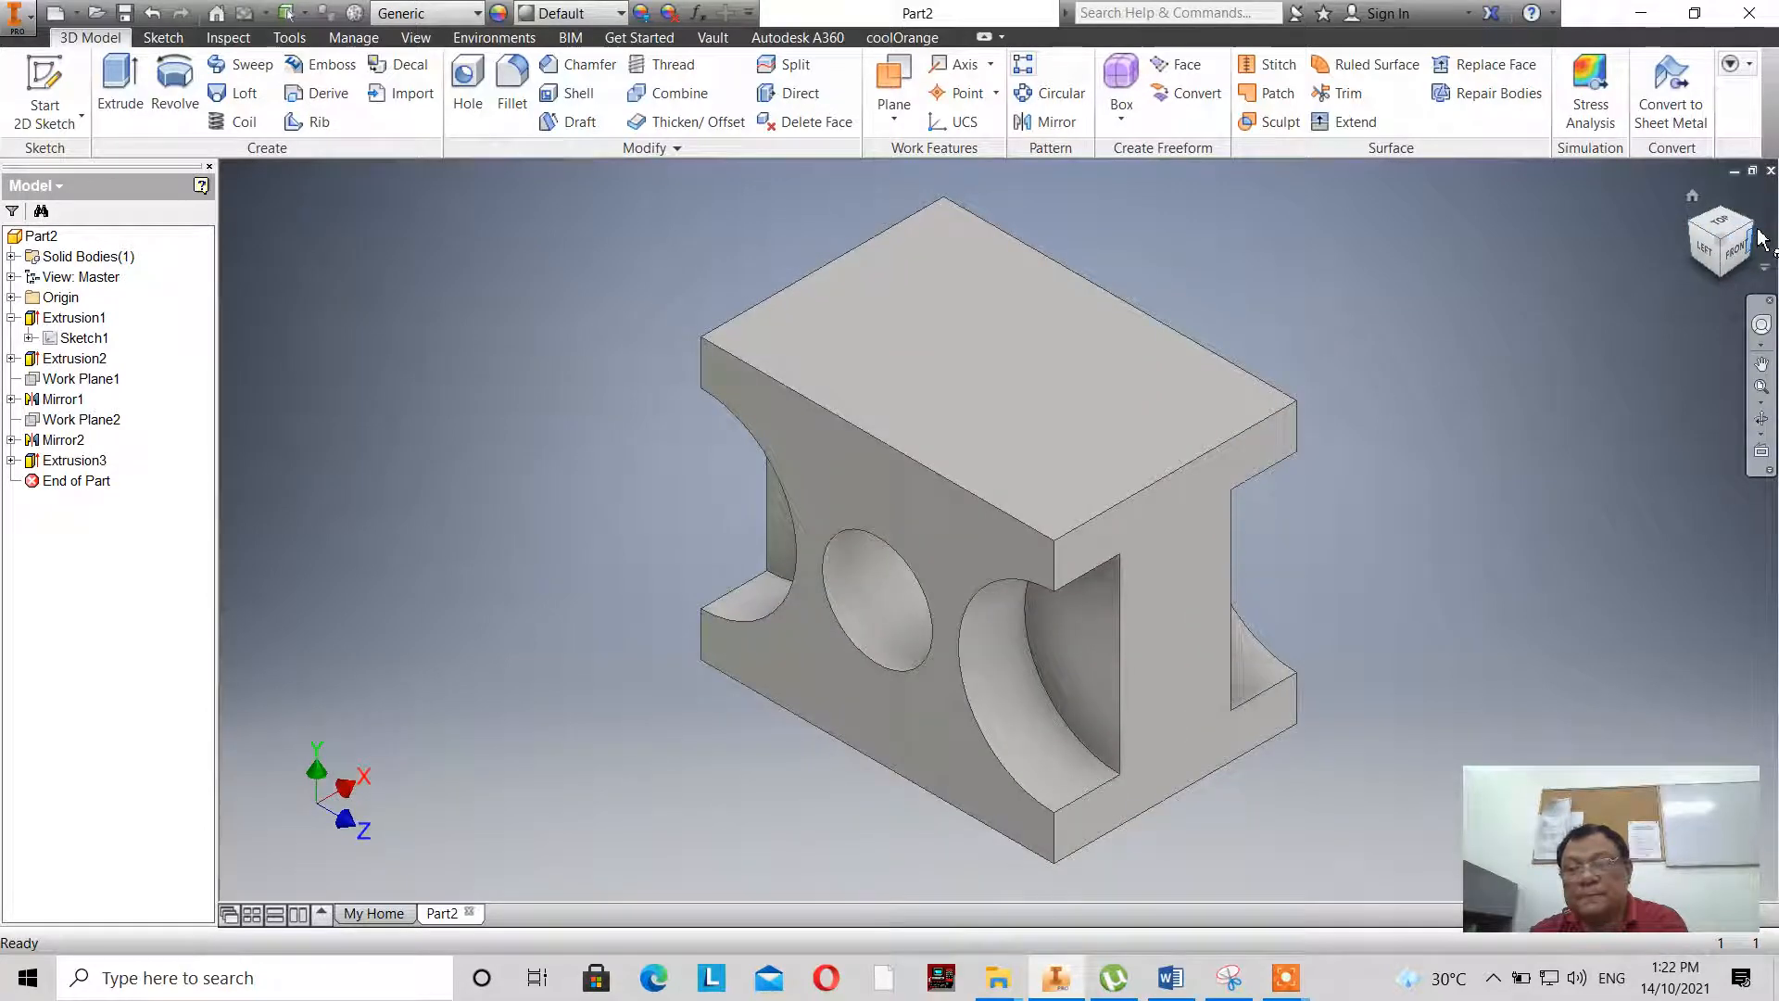
left_click(1753, 236)
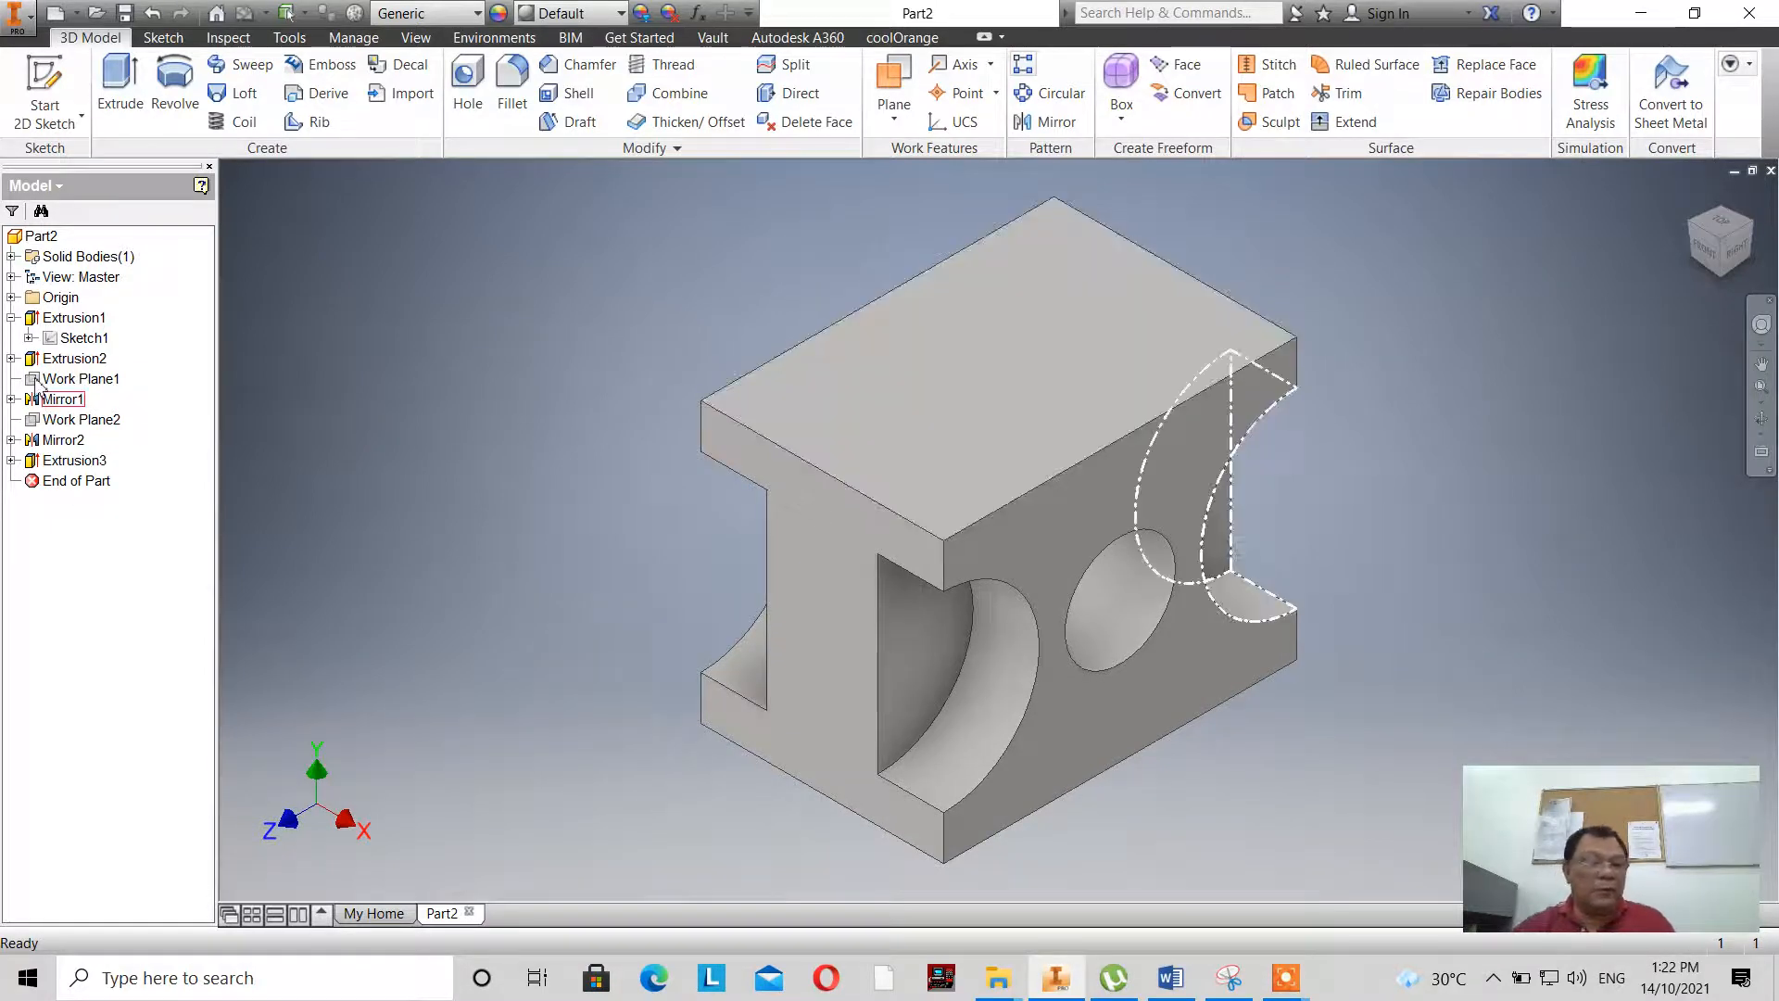
- Check the top slot in the base sketch's reference drawing and start a new sketch on the block's top face
double_click(55, 339)
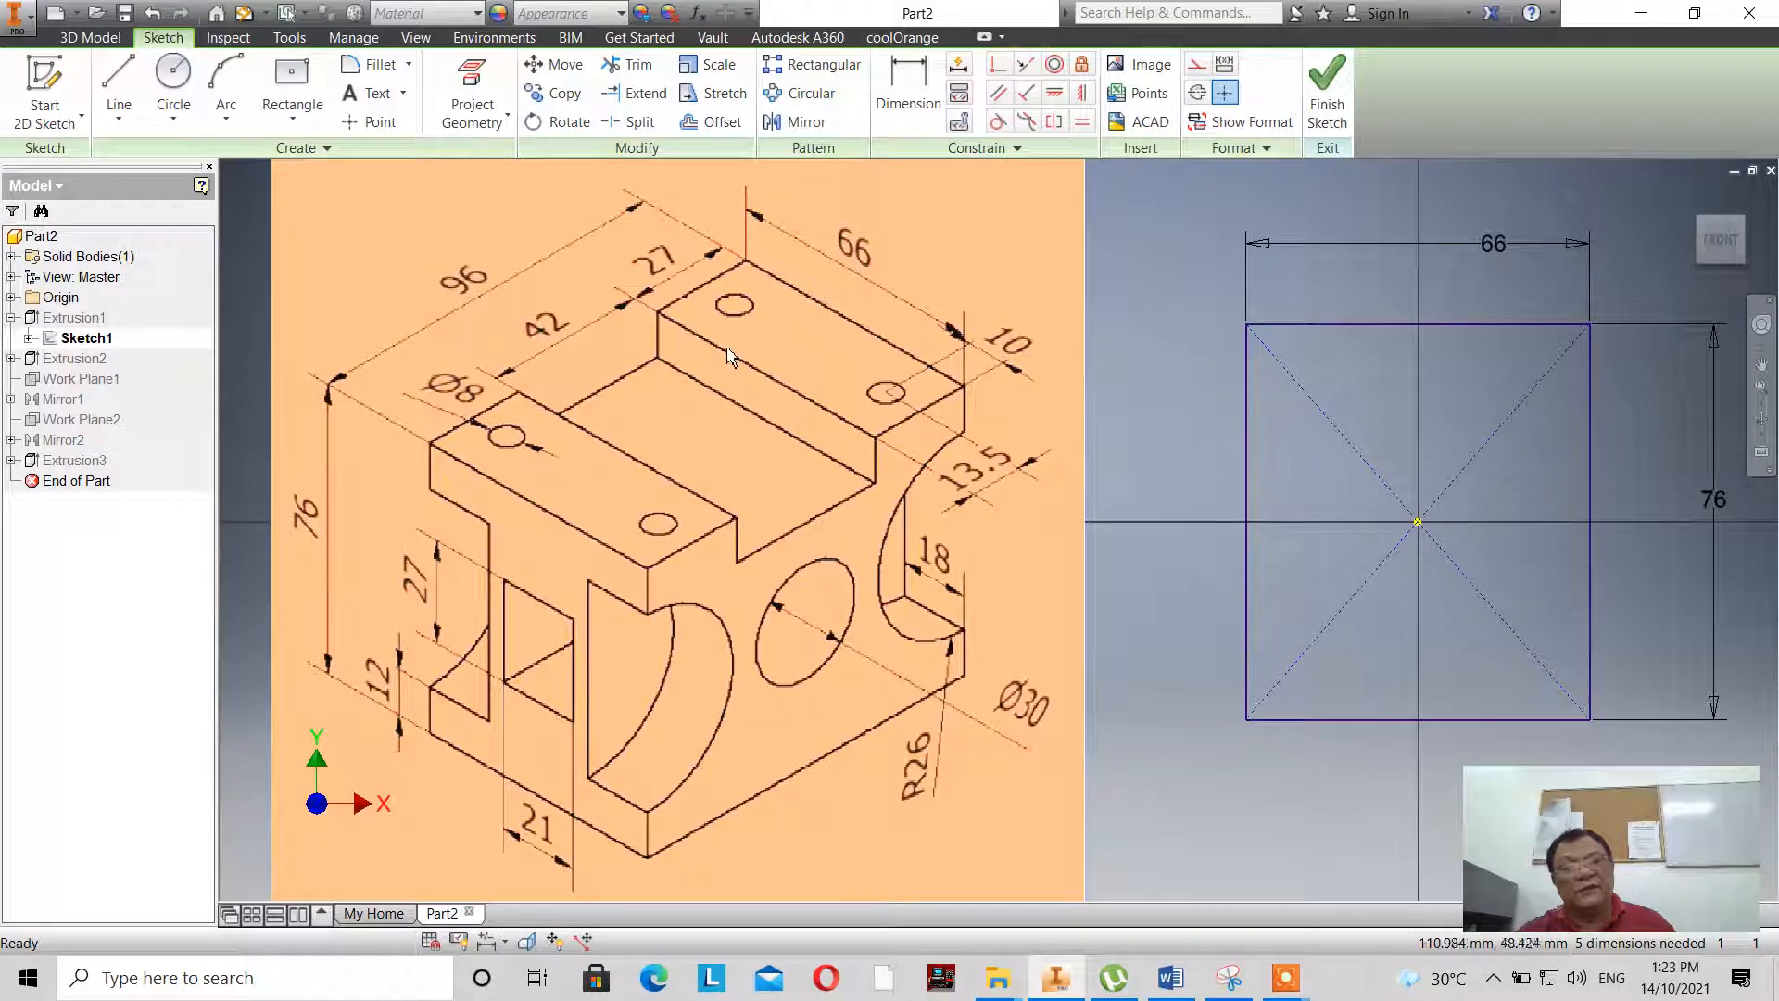
left_click(1321, 111)
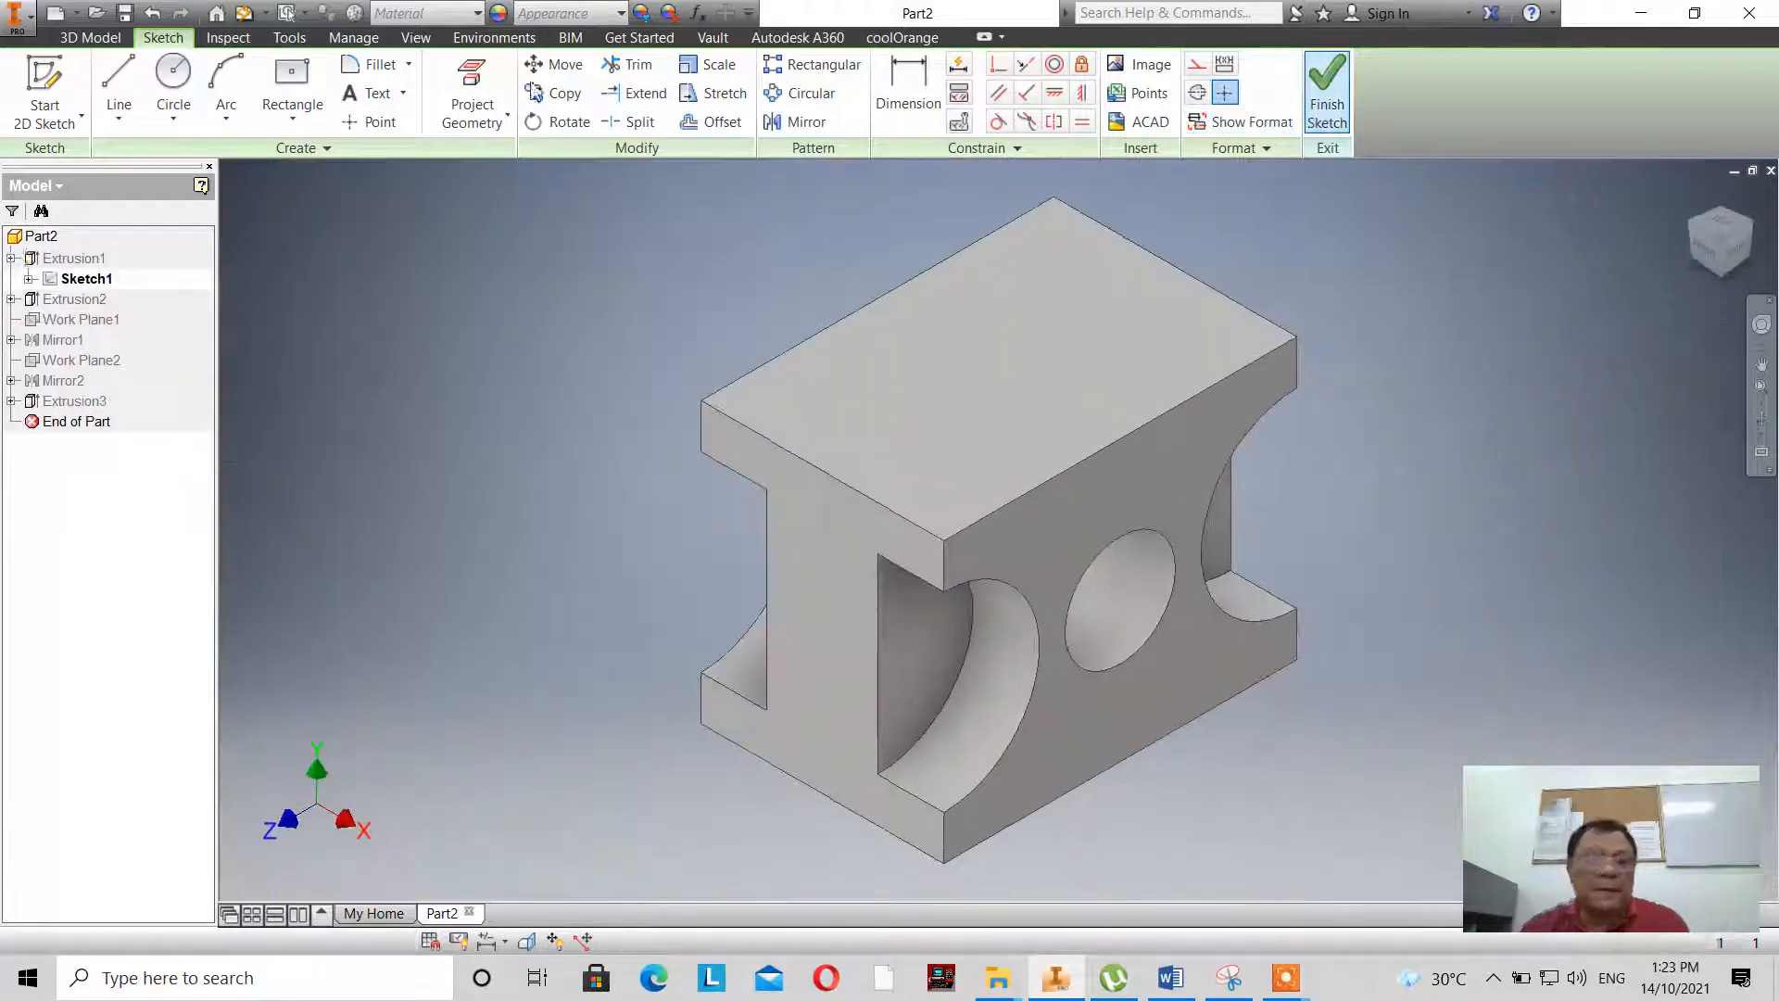
left_click(76, 73)
left_click(874, 386)
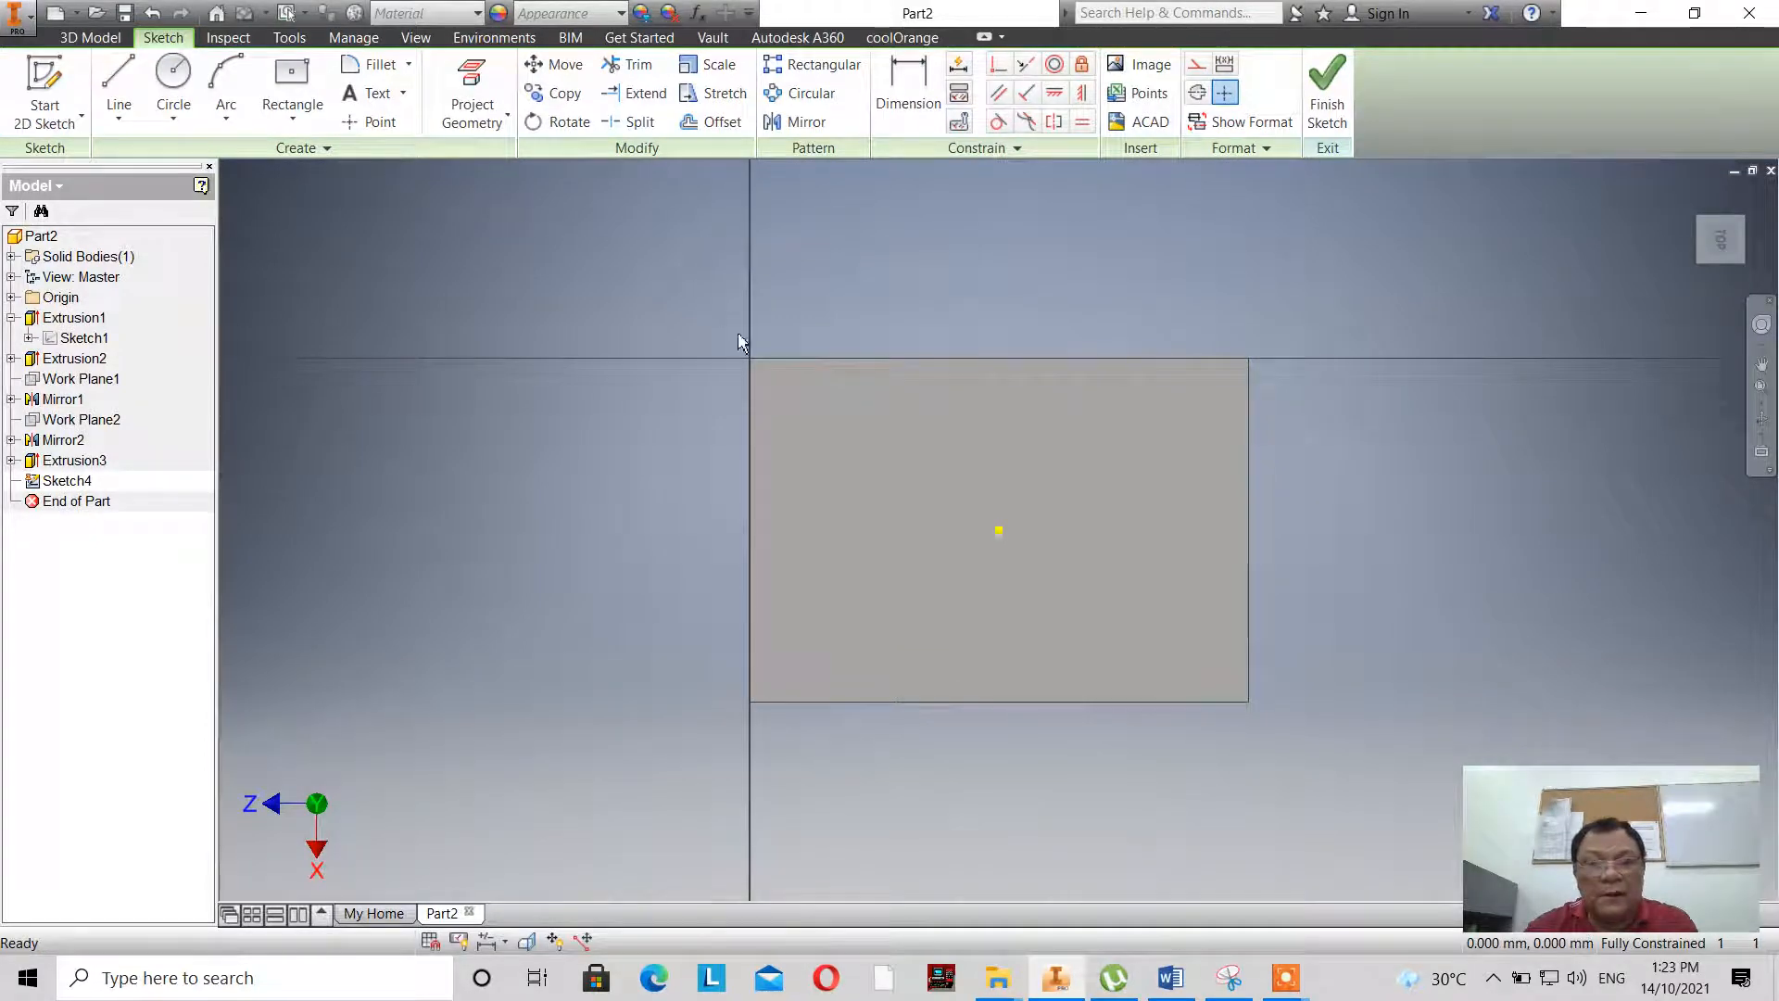
- Project the two long edges of the top face into the sketch
left_click(485, 86)
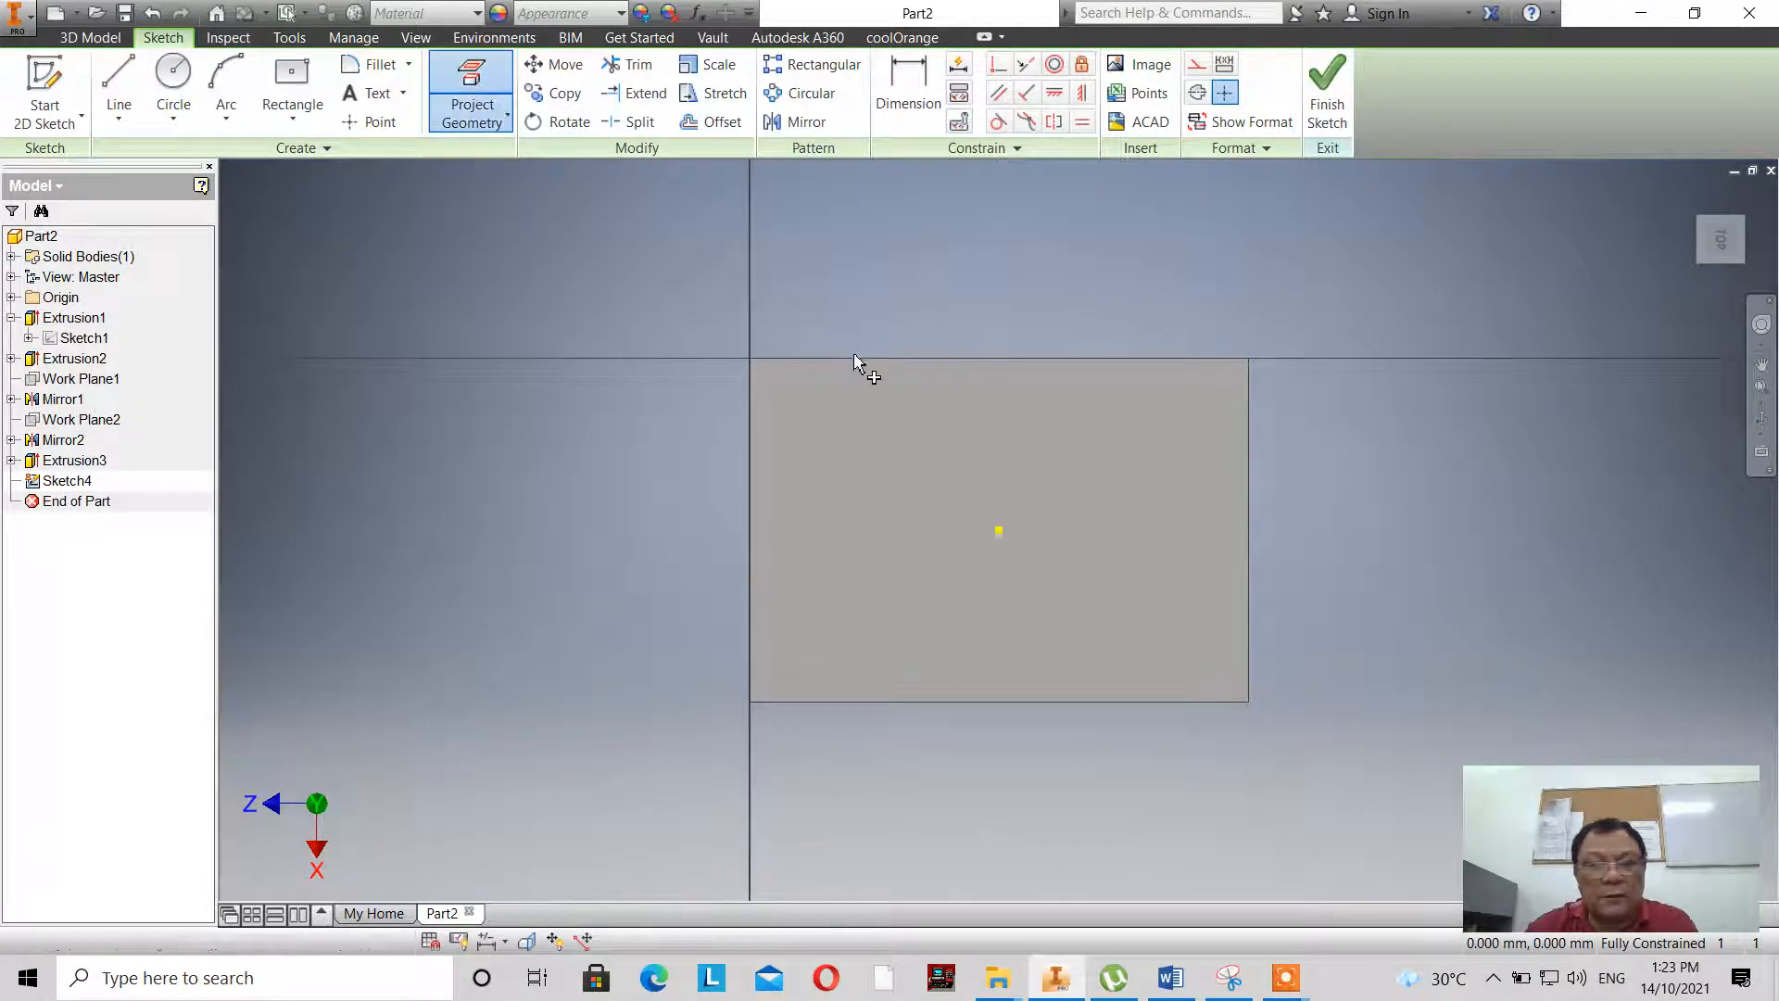
left_click(855, 358)
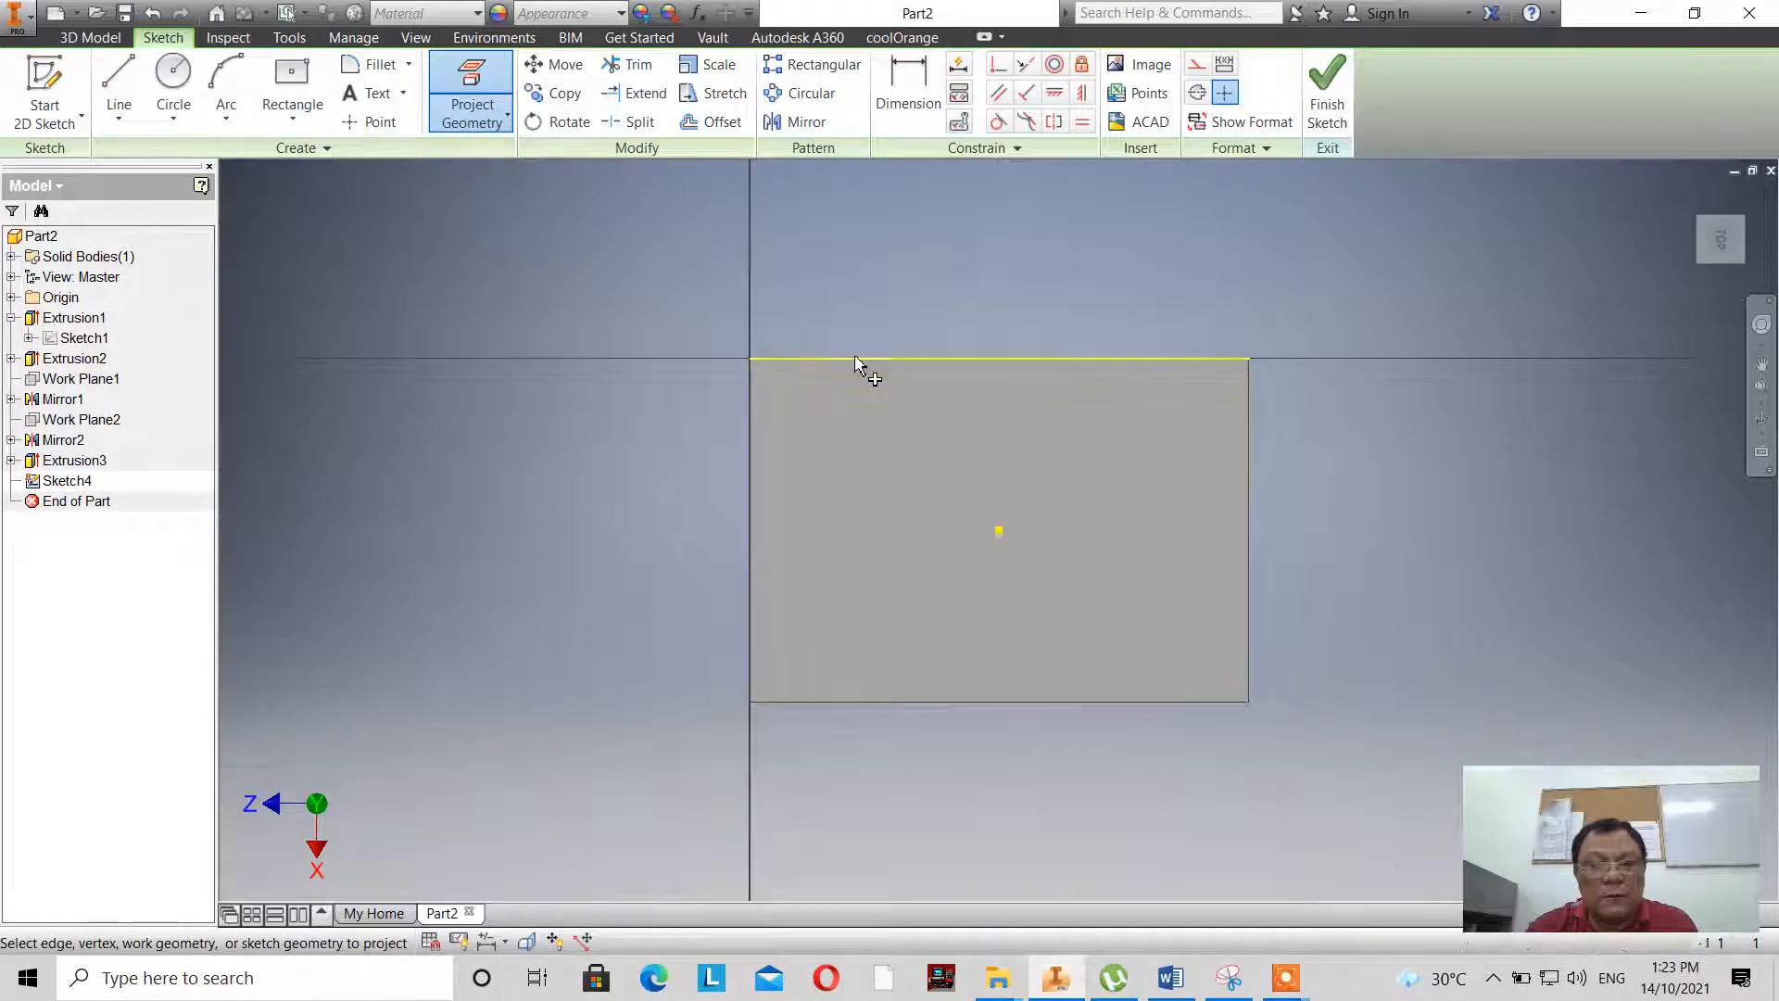
left_click(960, 702)
left_click(443, 93)
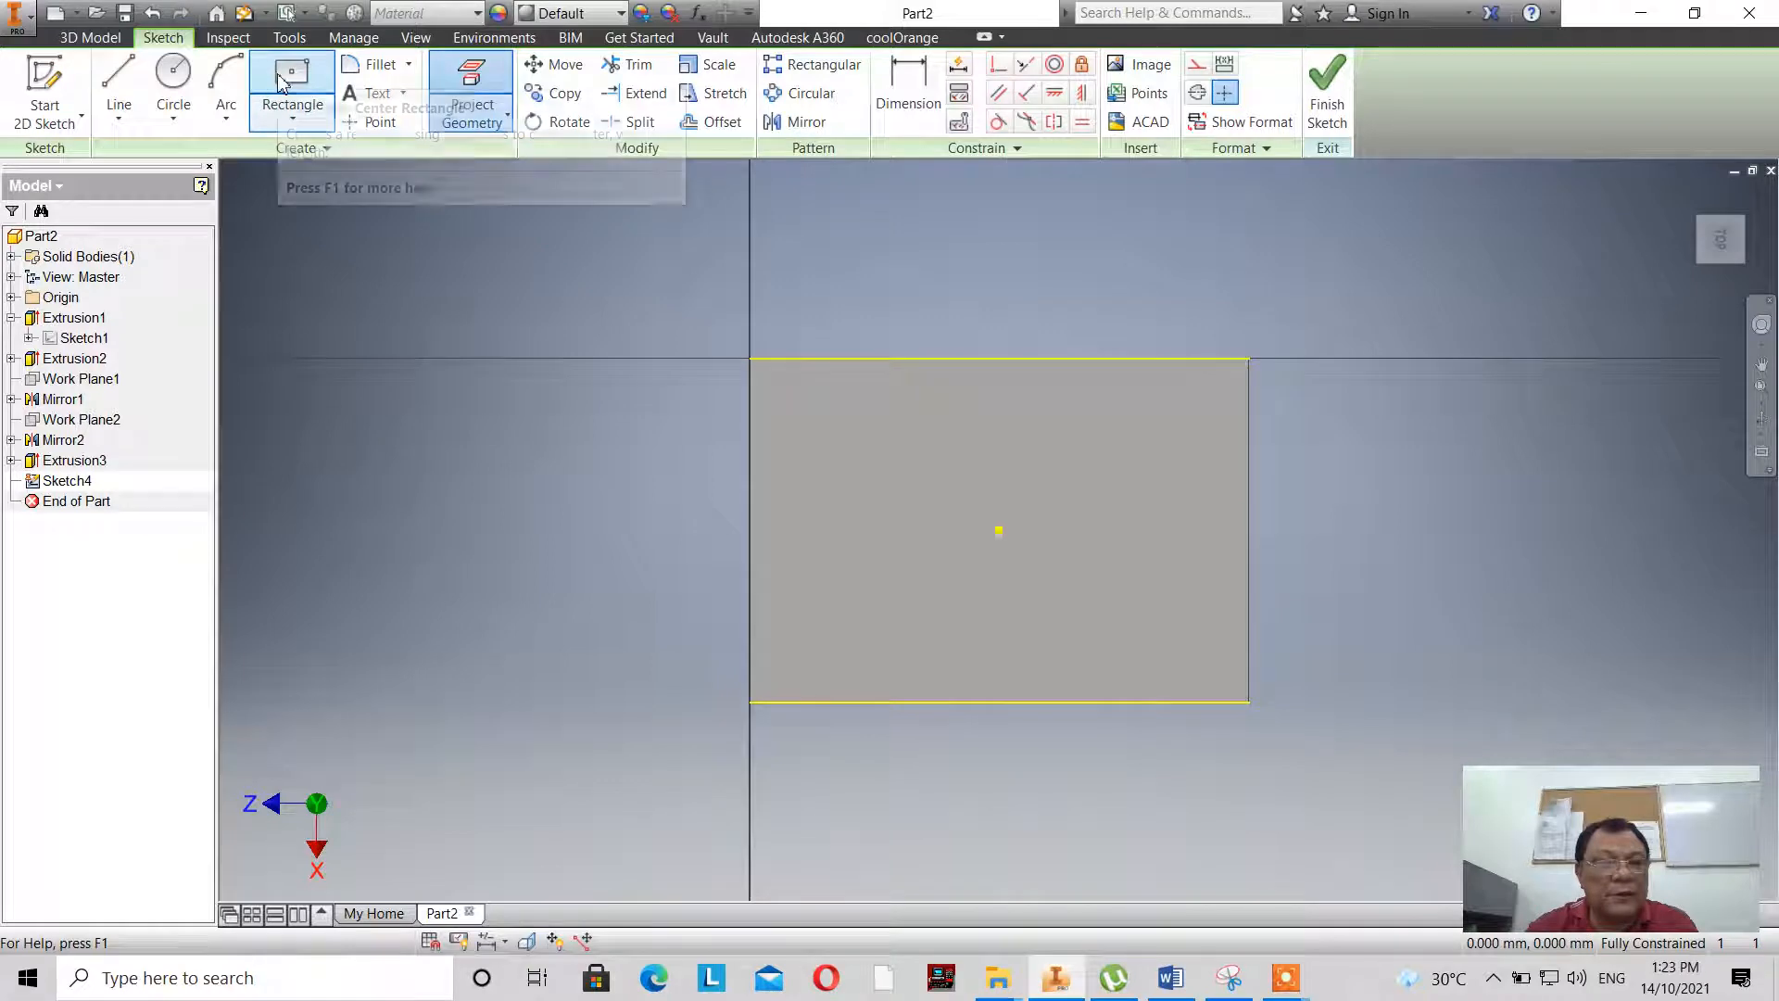
- Draw a two-point rectangle about 36 mm wide across the middle of the top face, spanning between the two projected long edges
left_click(279, 126)
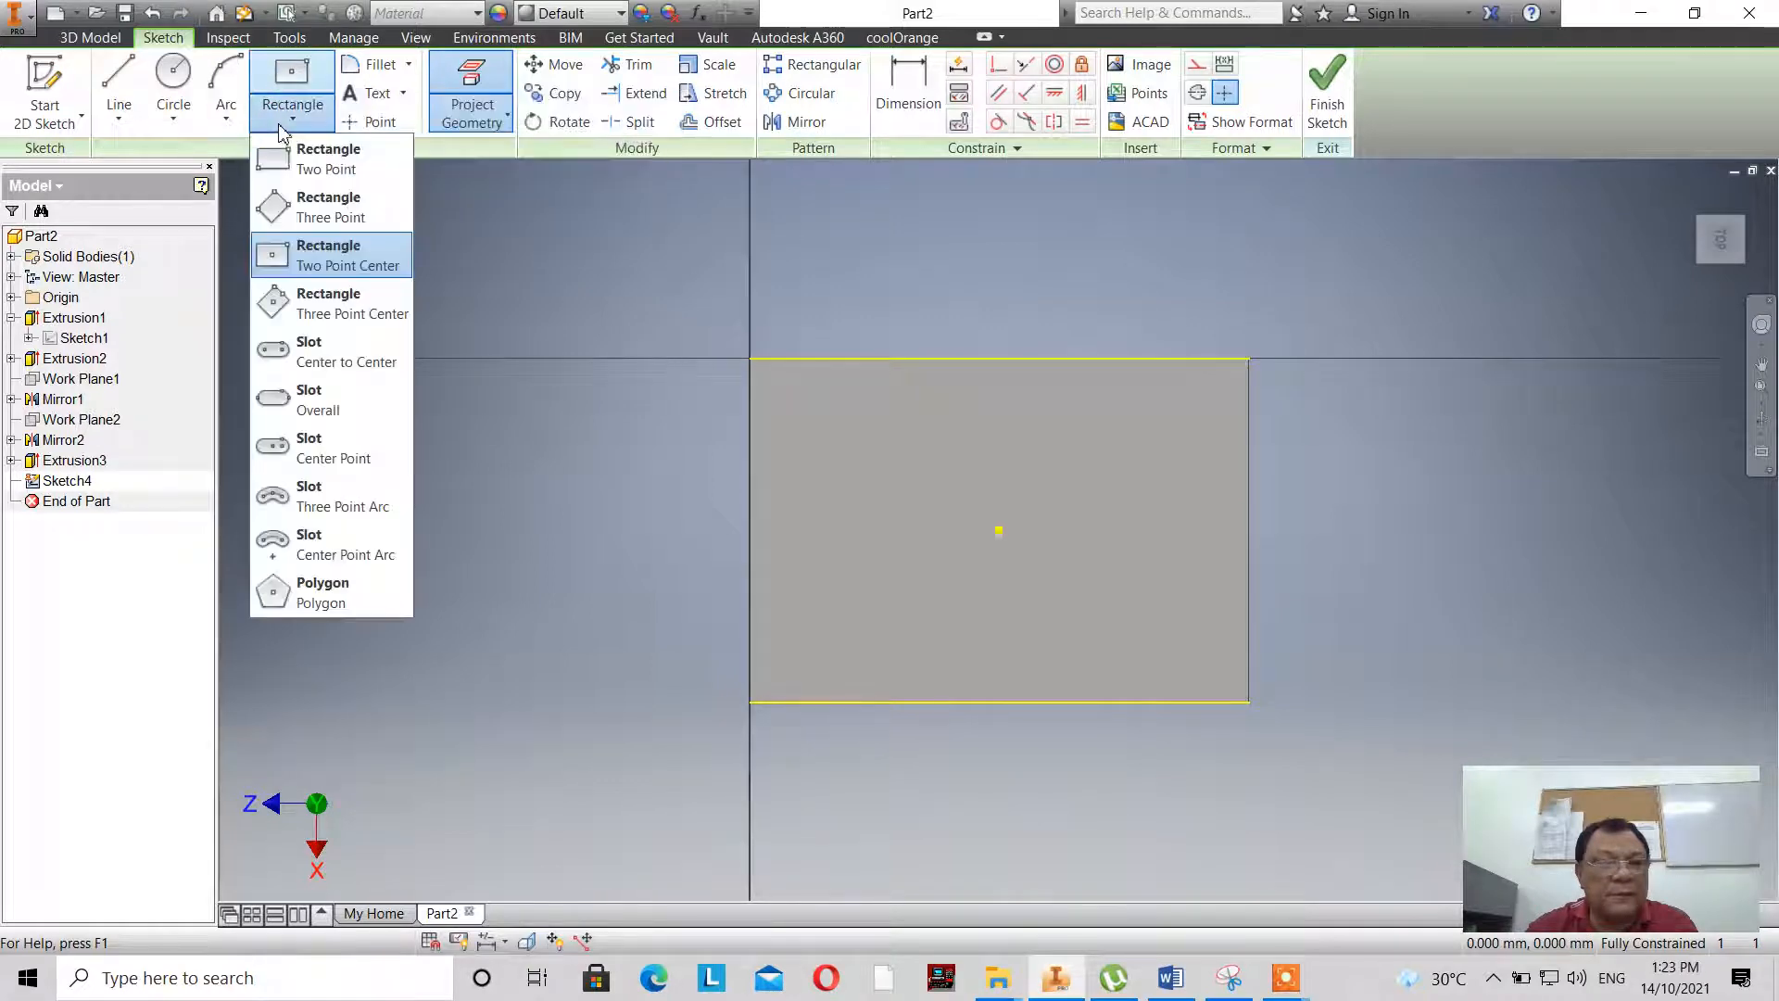
left_click(327, 158)
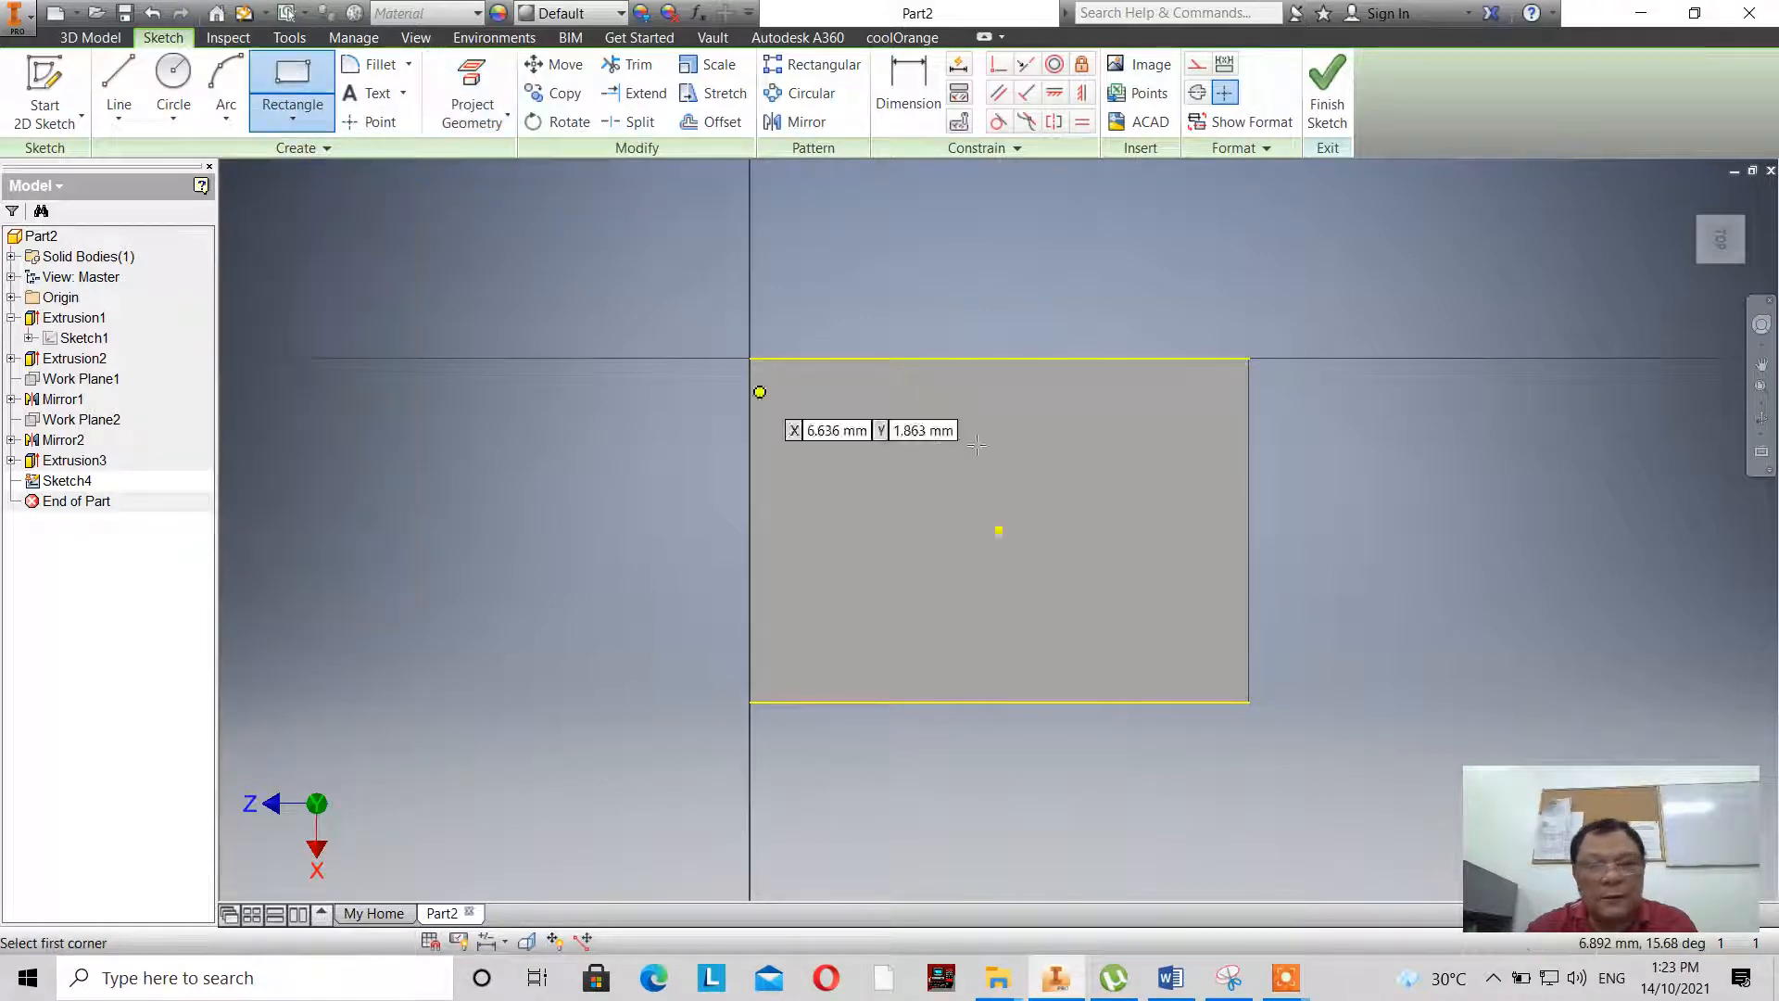
left_click(918, 358)
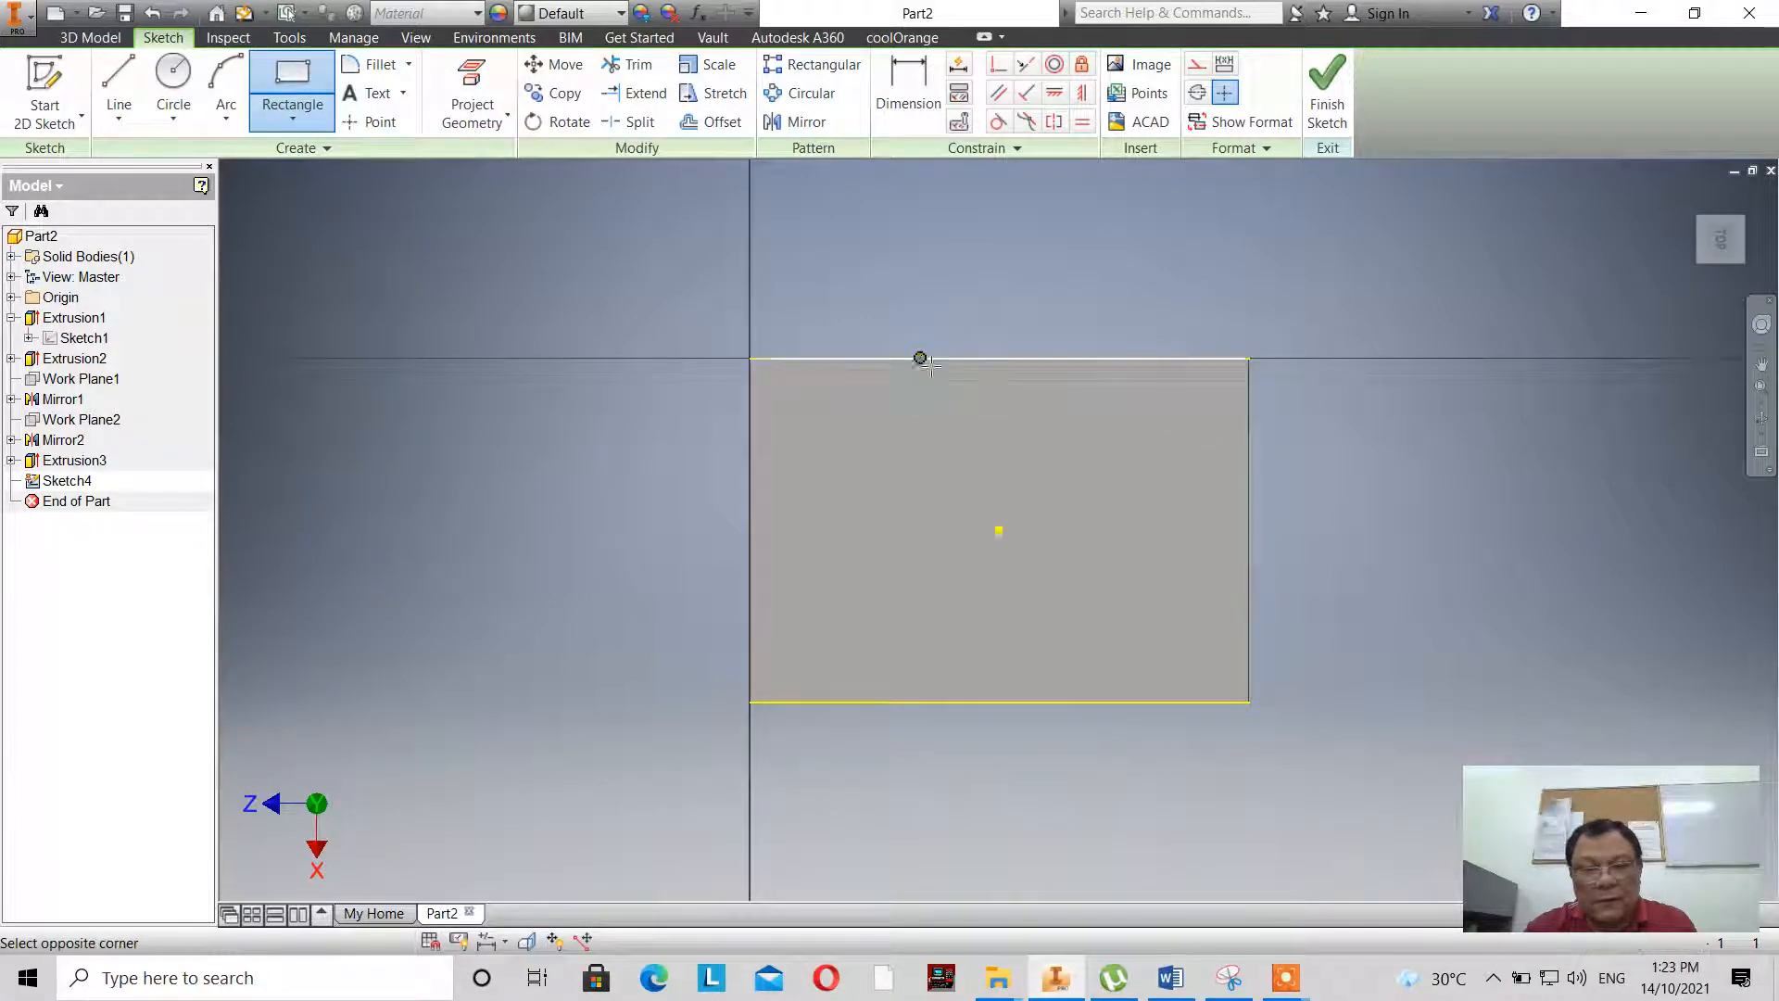
left_click(1102, 703)
right_click(1361, 500)
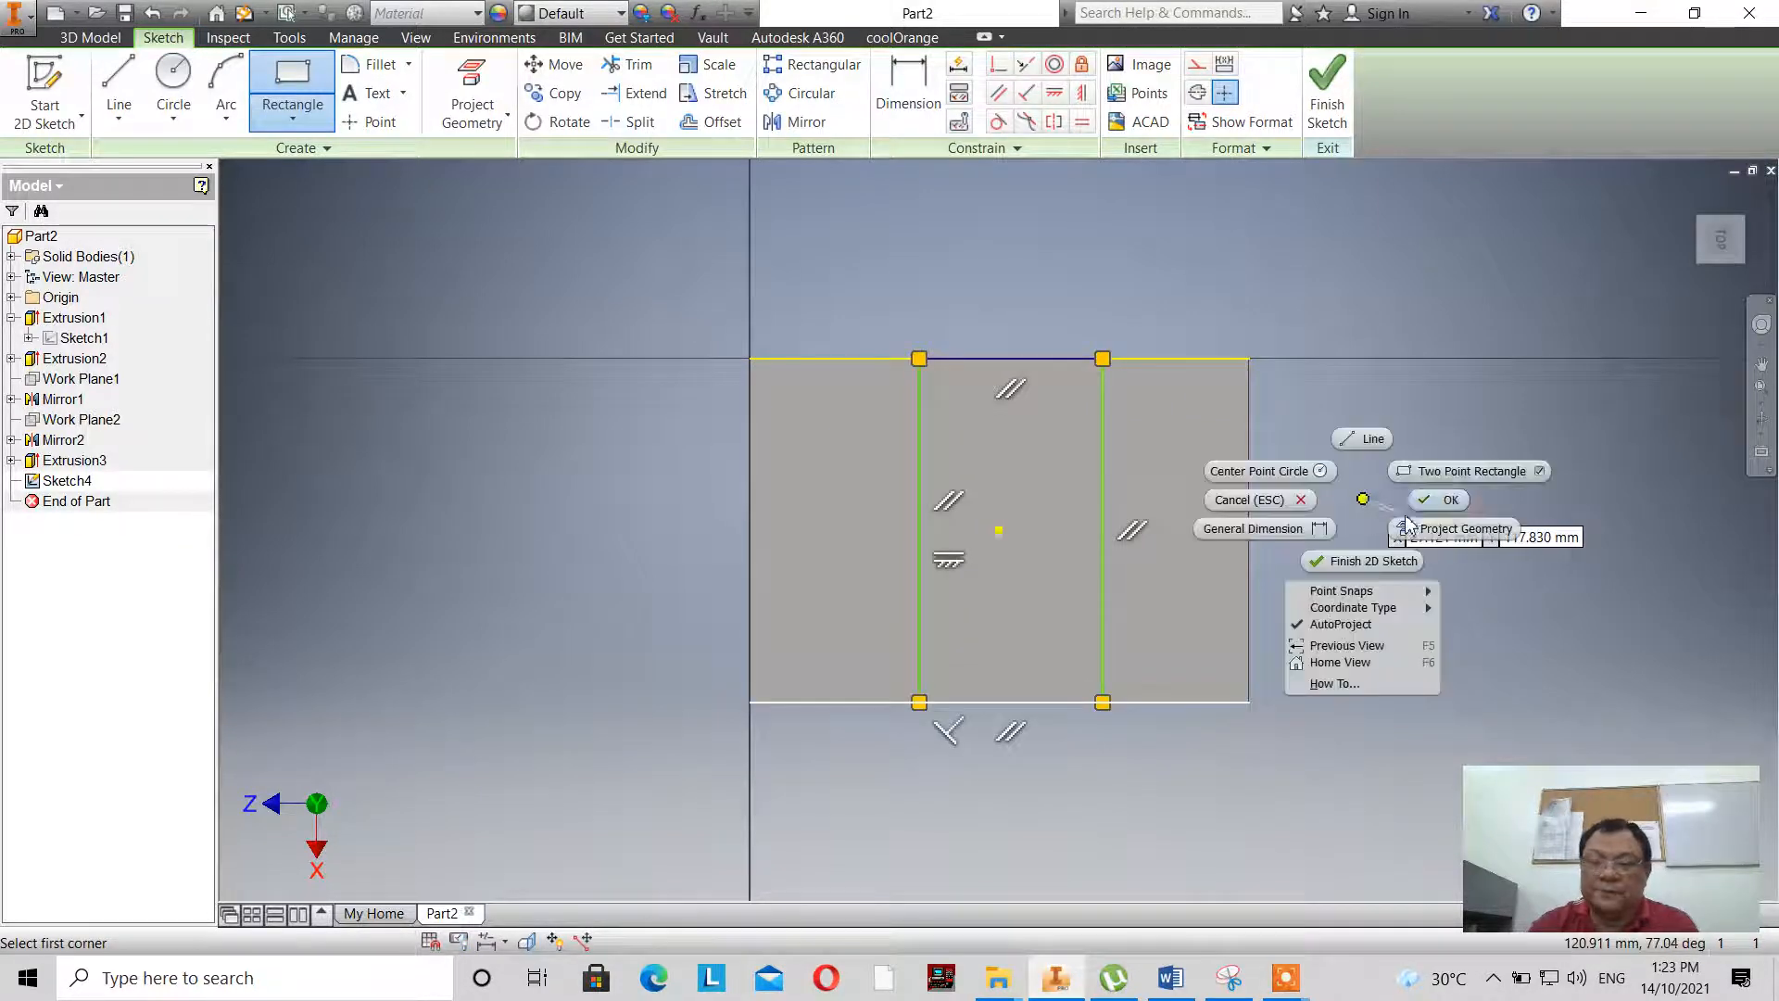
- Dimension the slot rectangle's width across the top face as 42 mm
left_click(1418, 524)
left_click(885, 90)
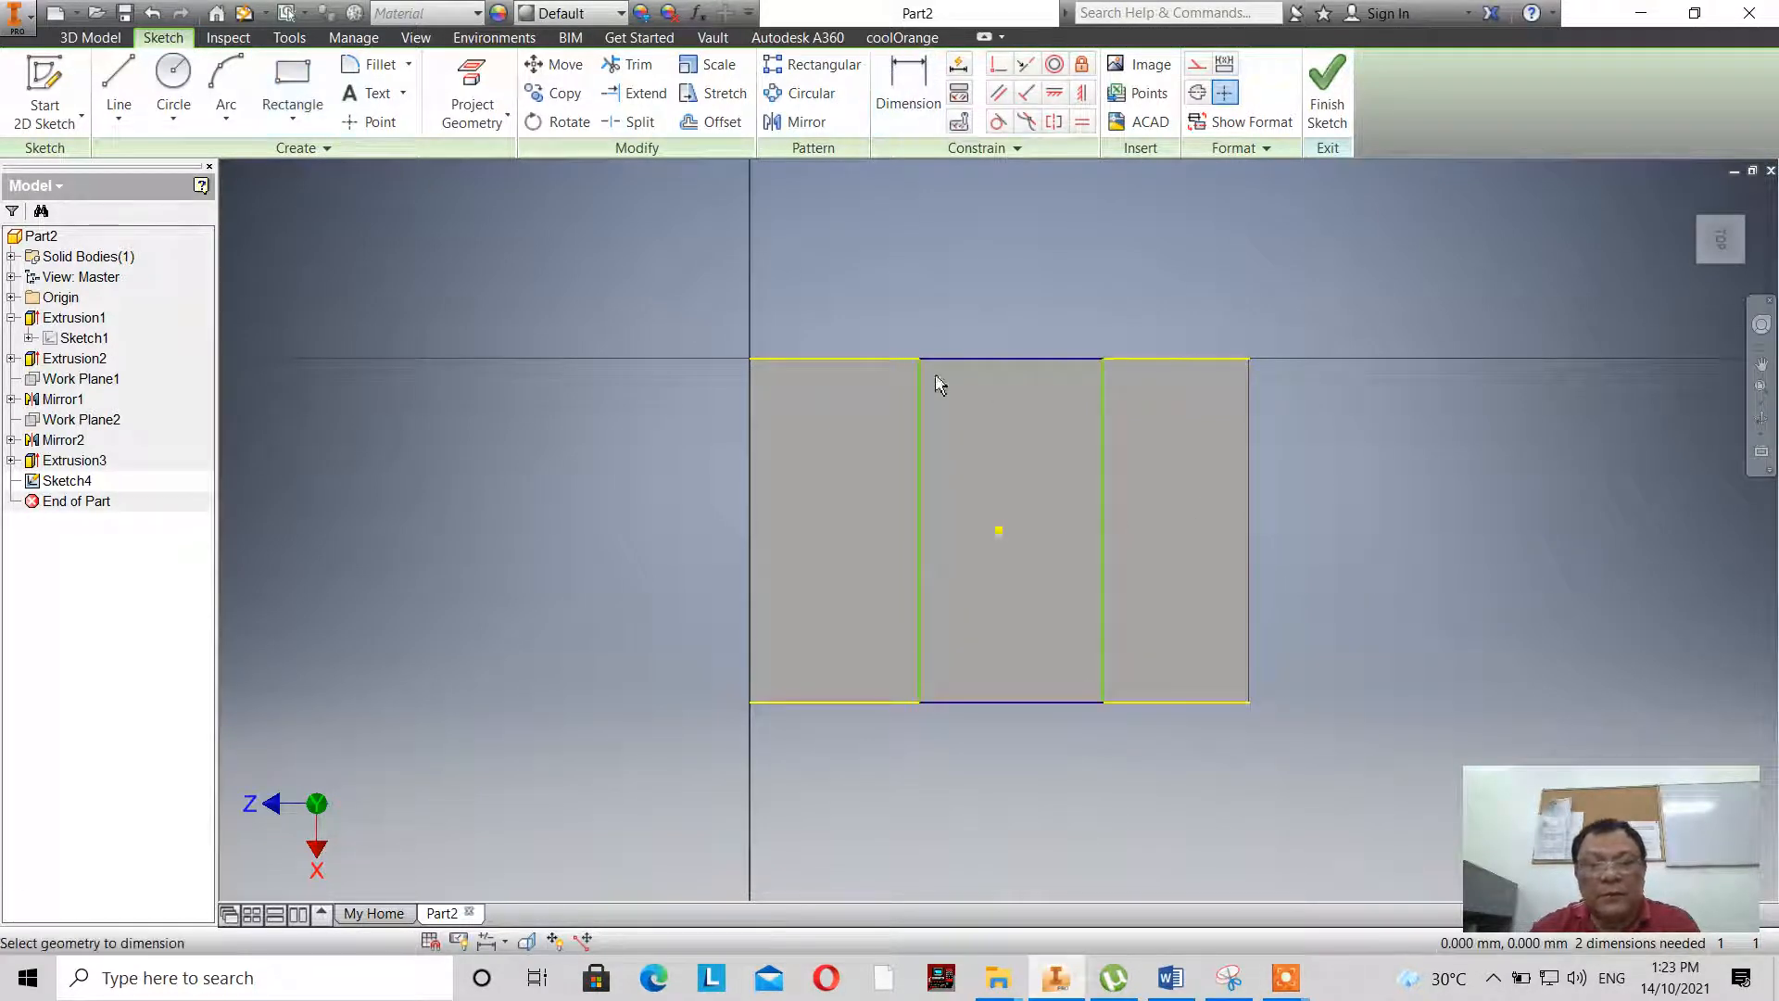
left_click(920, 398)
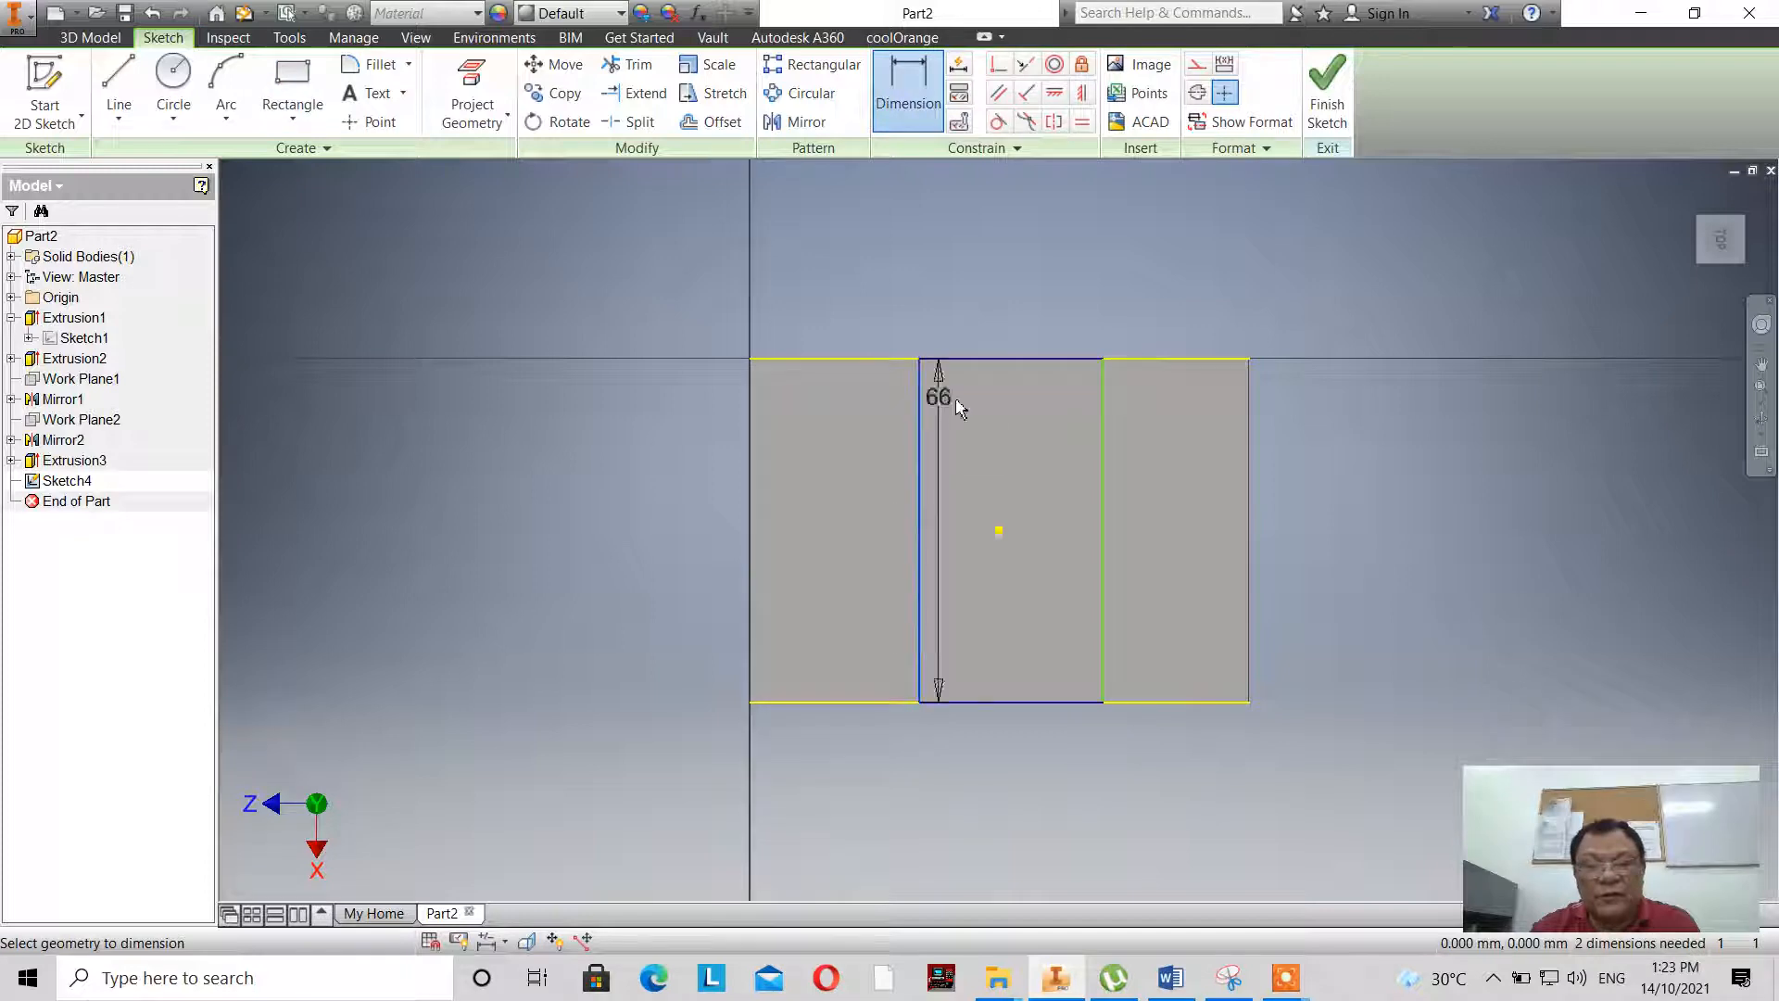
left_click(1102, 435)
left_click(1009, 298)
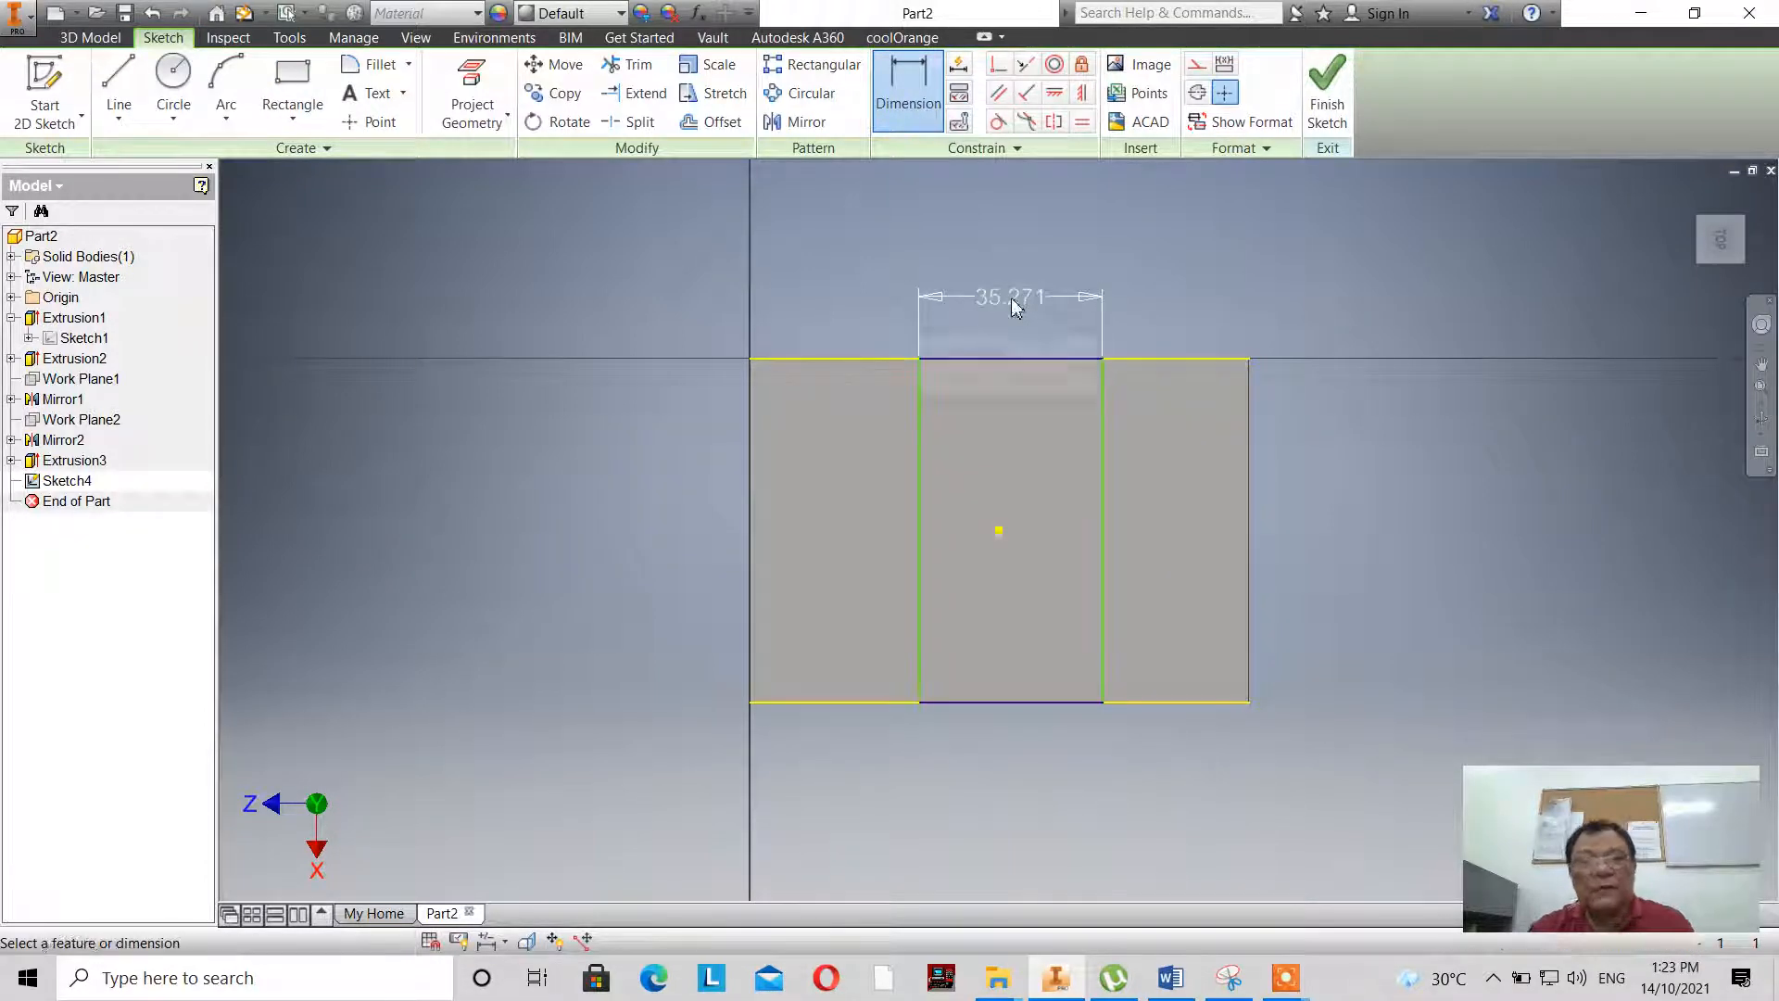
type("42")
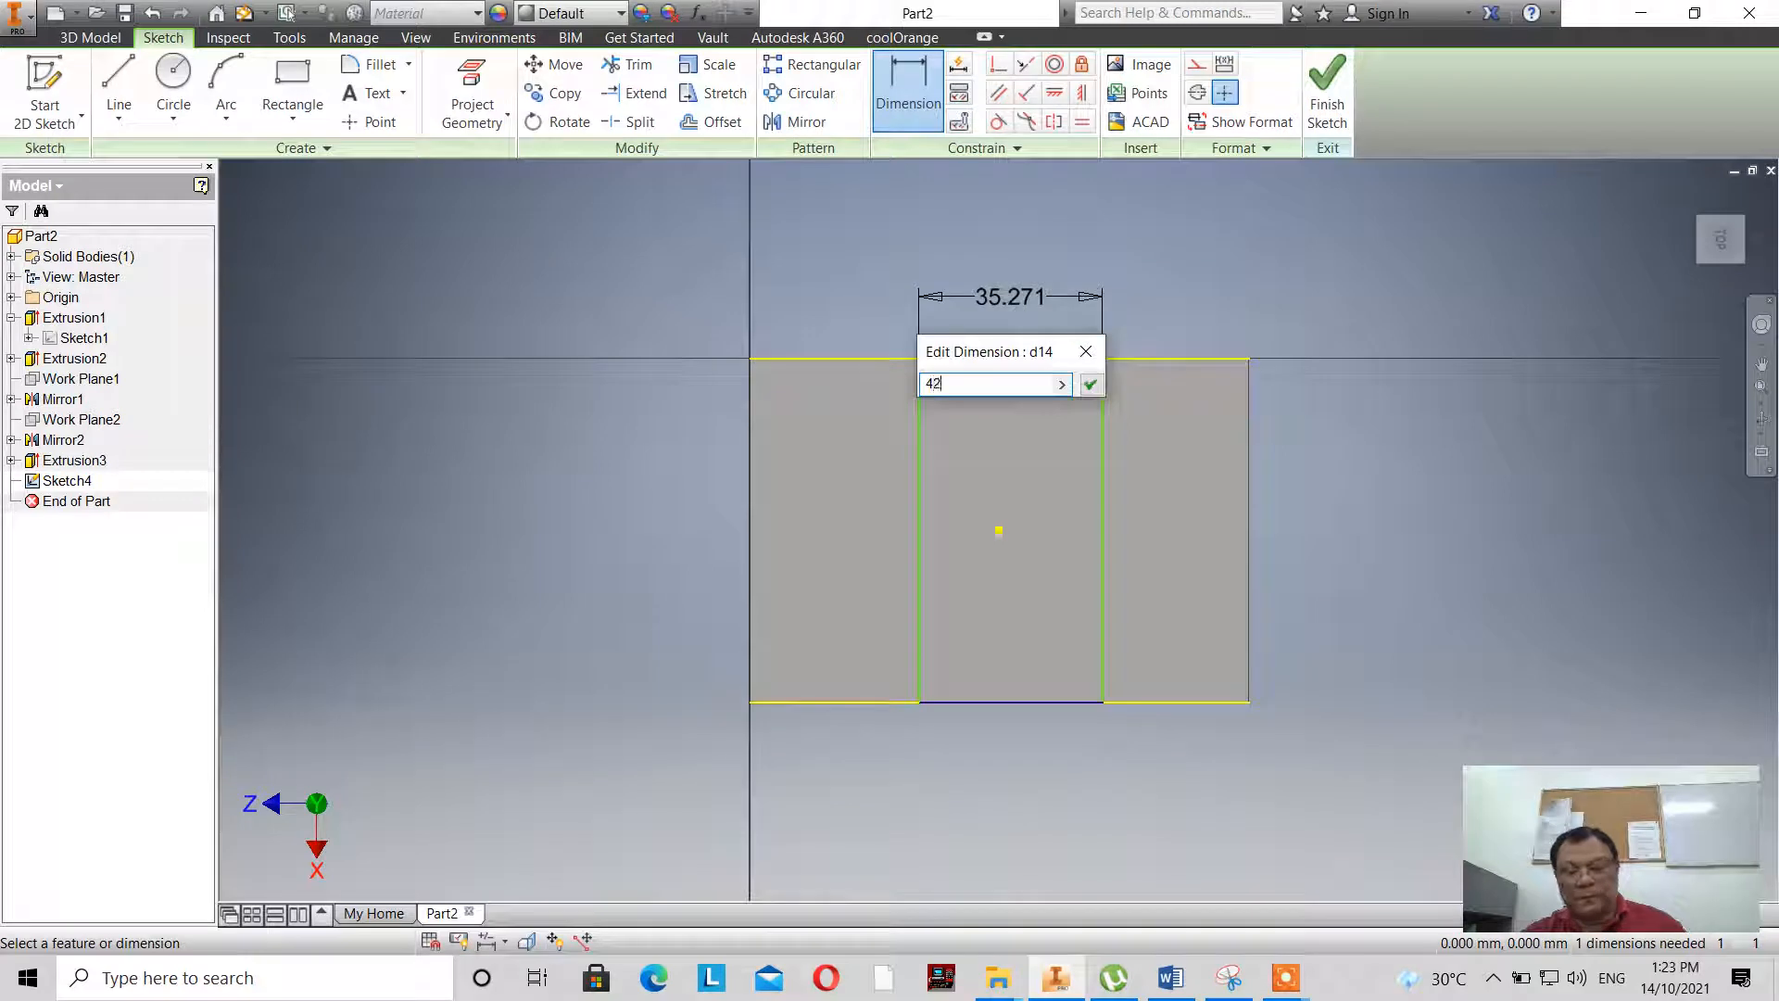
key("Return")
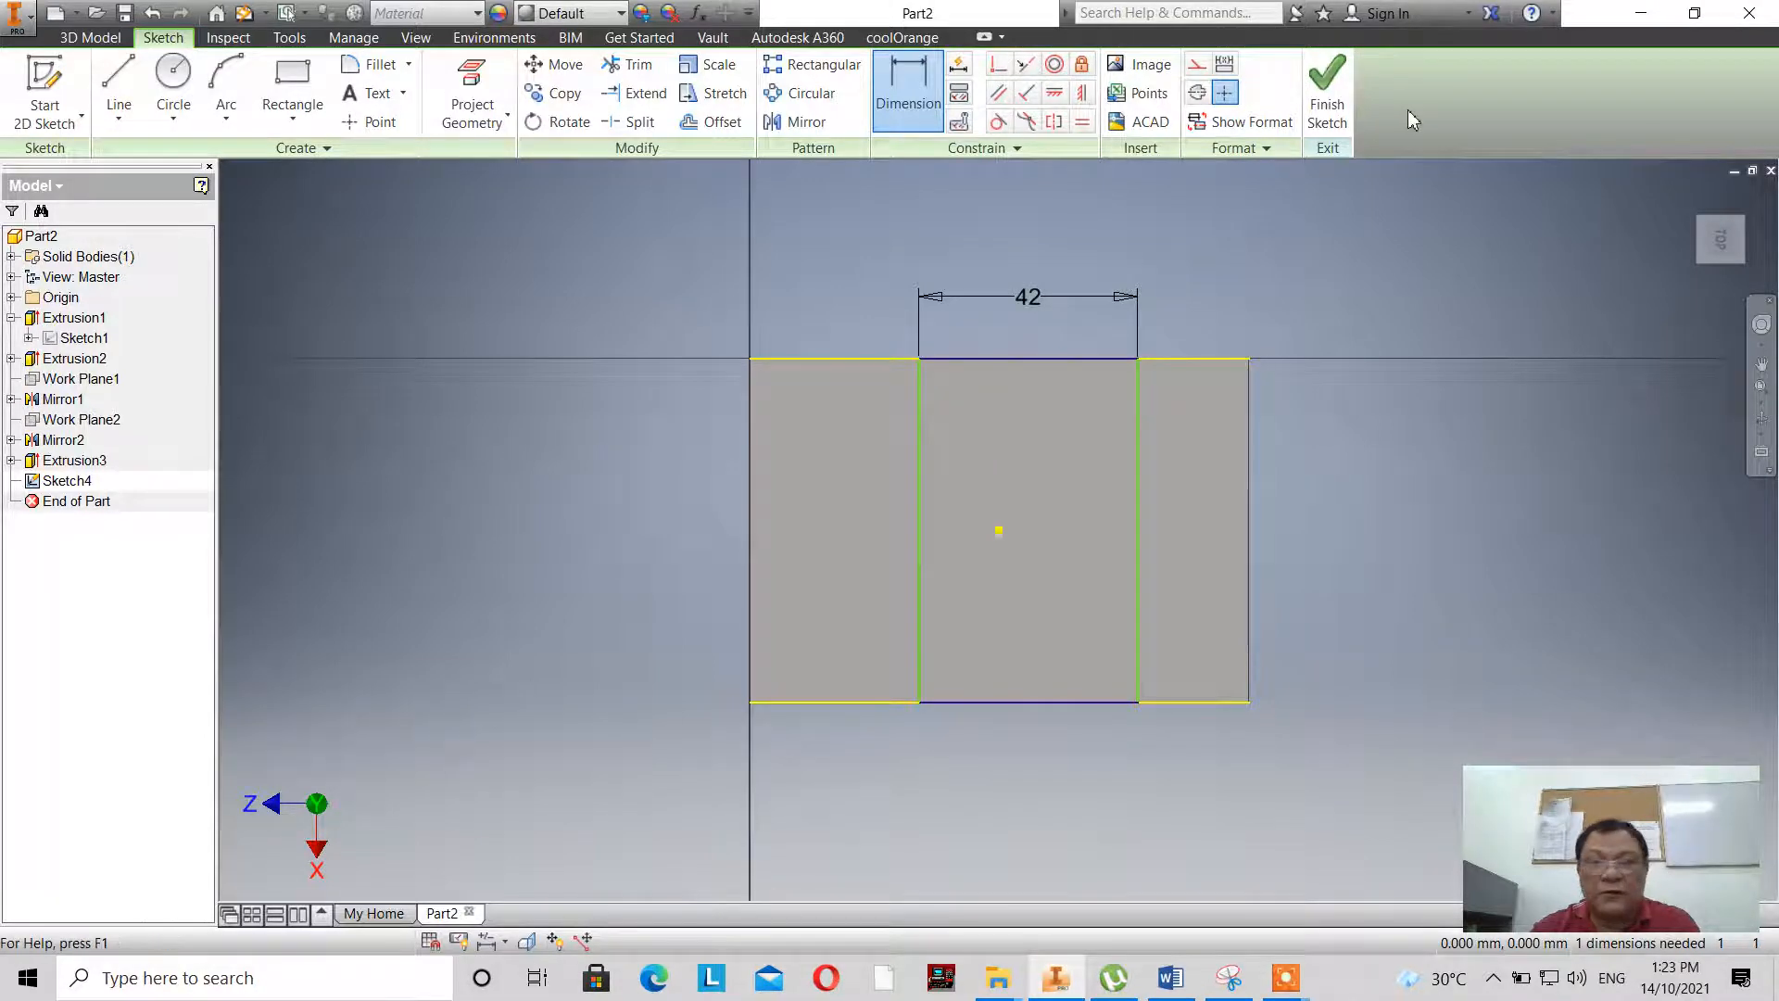
- Finish the slot sketch and check the slot's distance from the block's end in the base sketch's reference drawing
left_click(1326, 93)
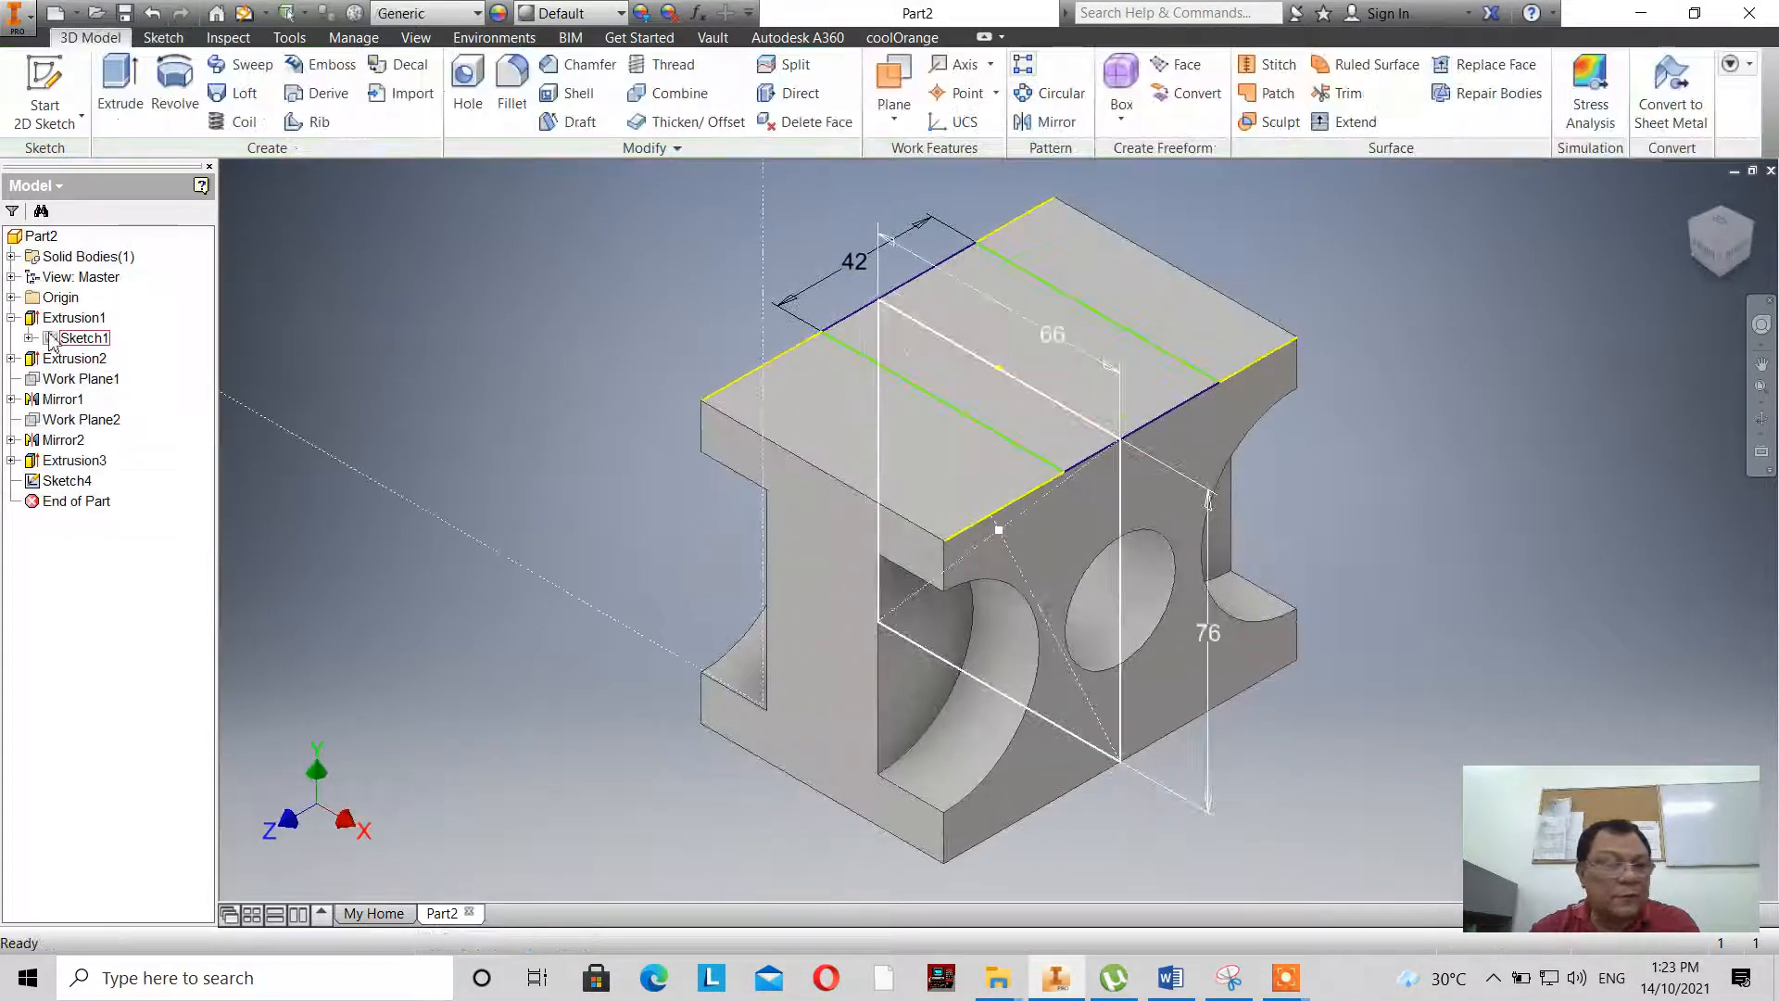
double_click(57, 341)
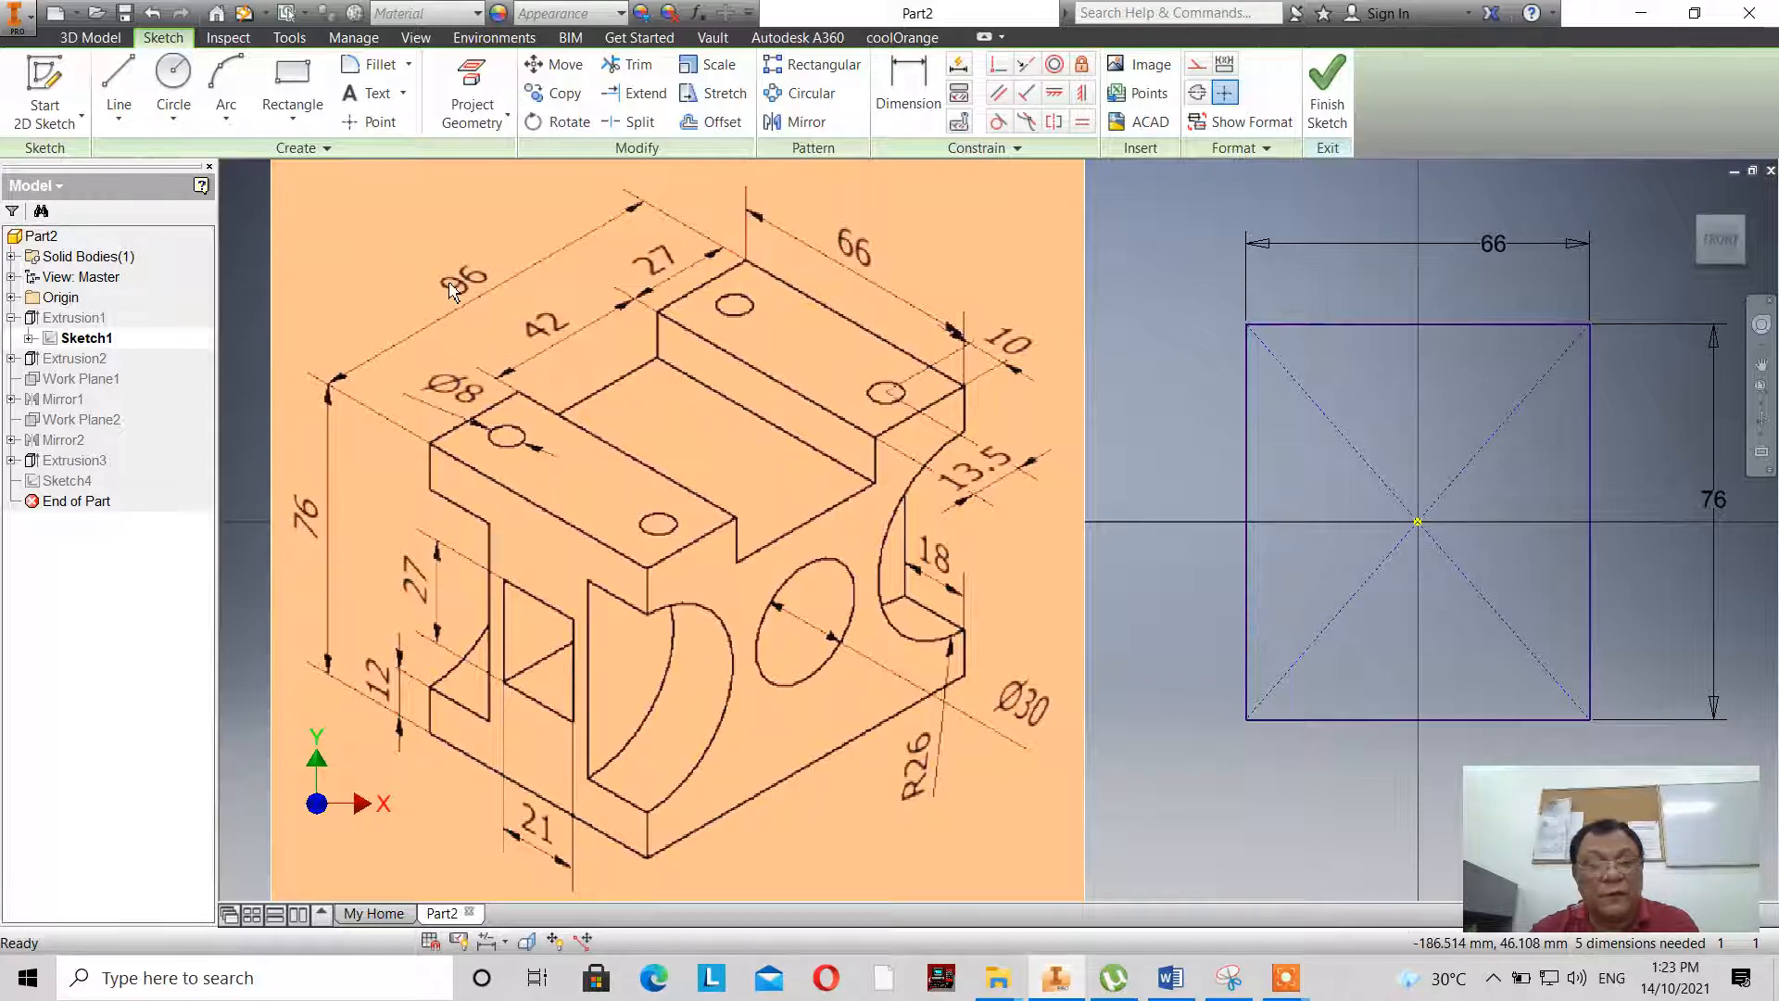
left_click(1308, 114)
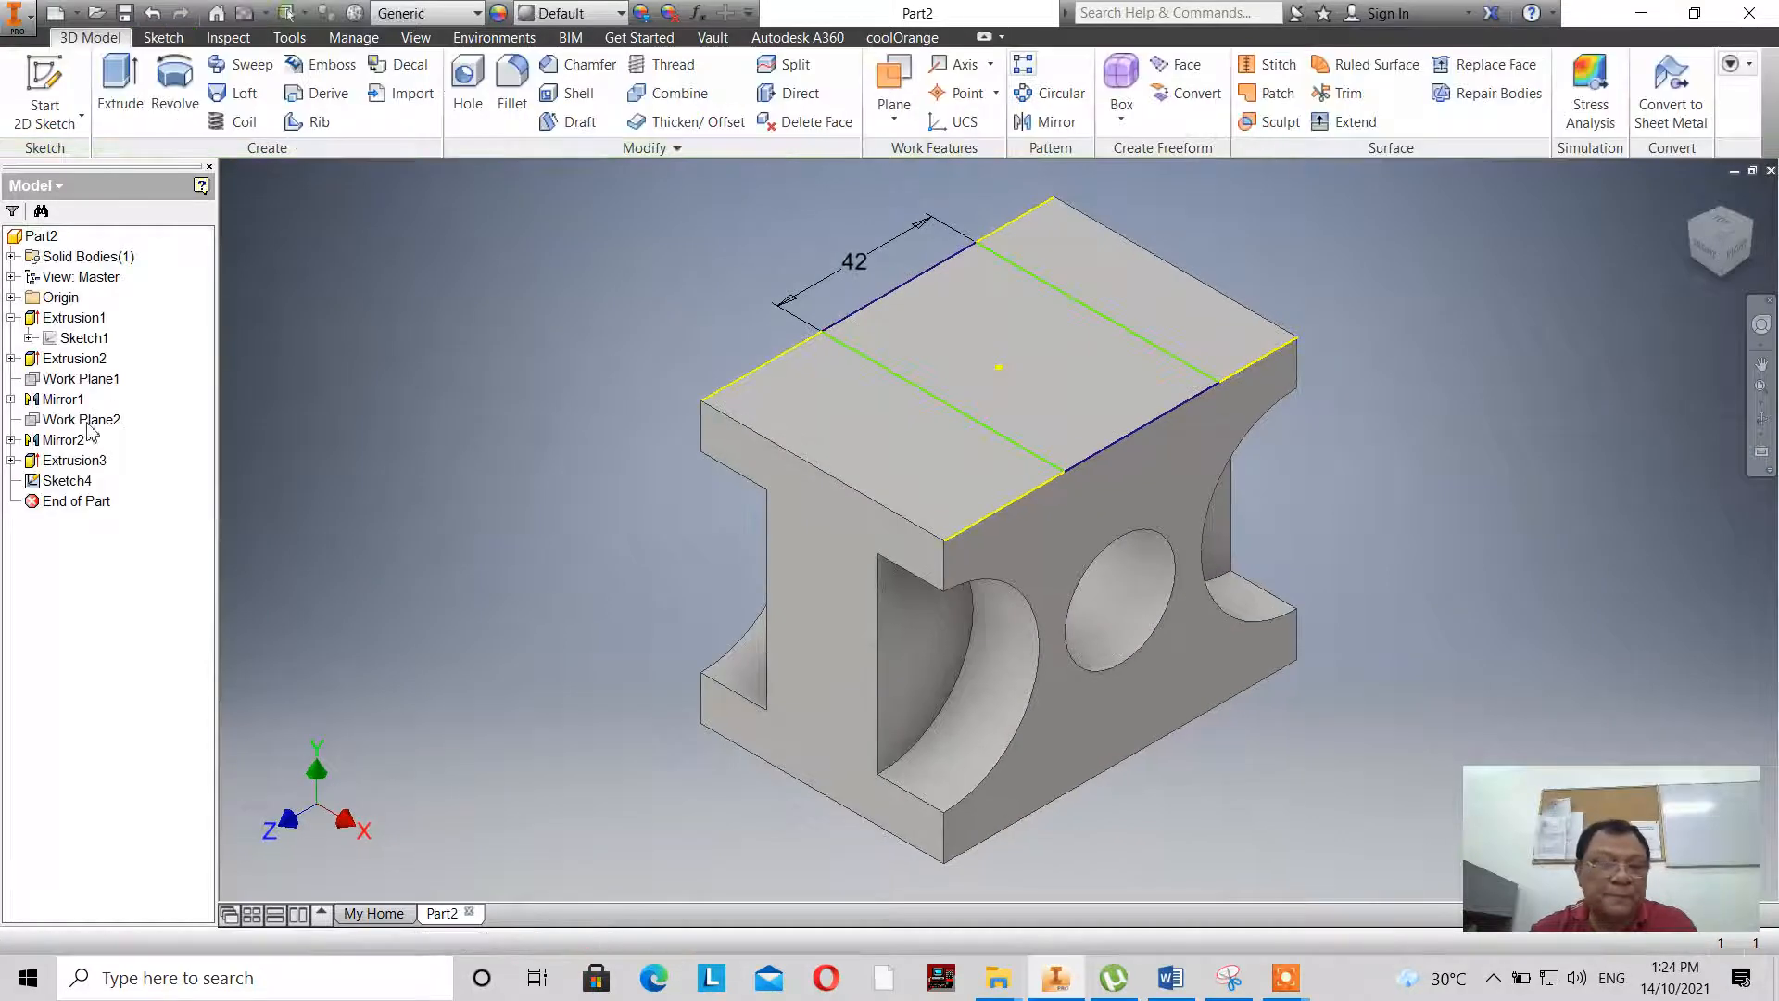
- Reopen the slot sketch and dimension the rectangle's side 27 mm from the block's front end edge
double_click(69, 480)
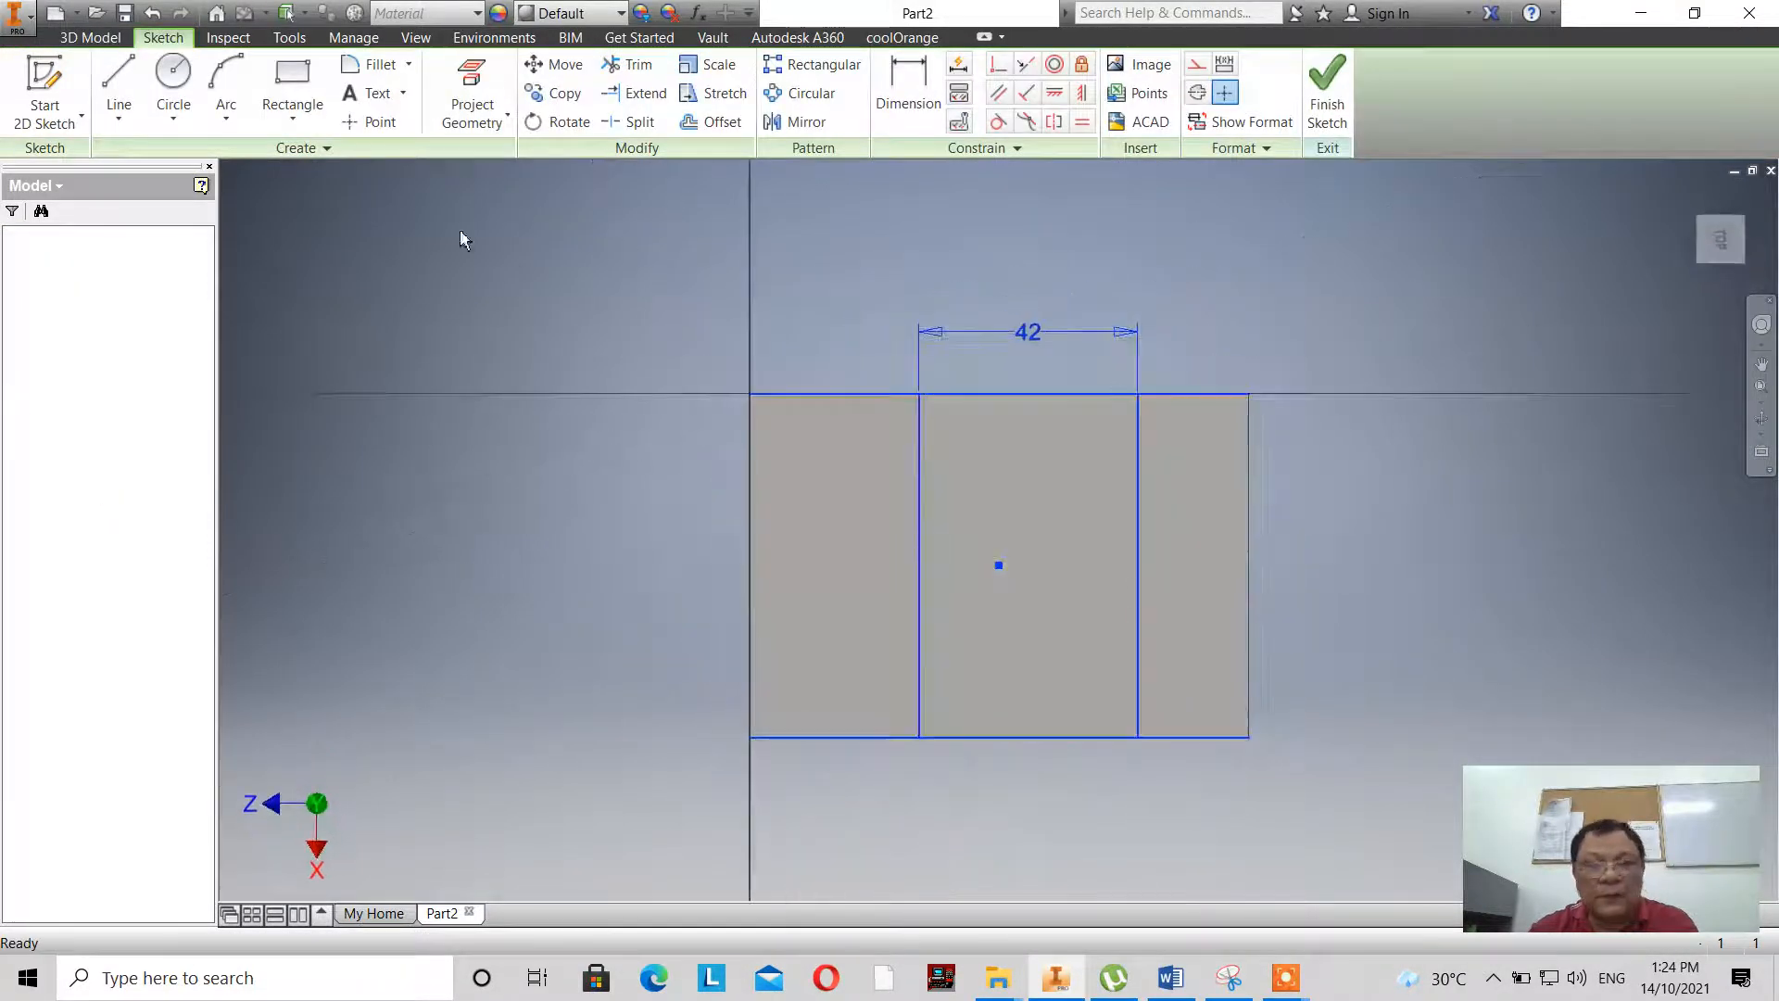
left_click(908, 93)
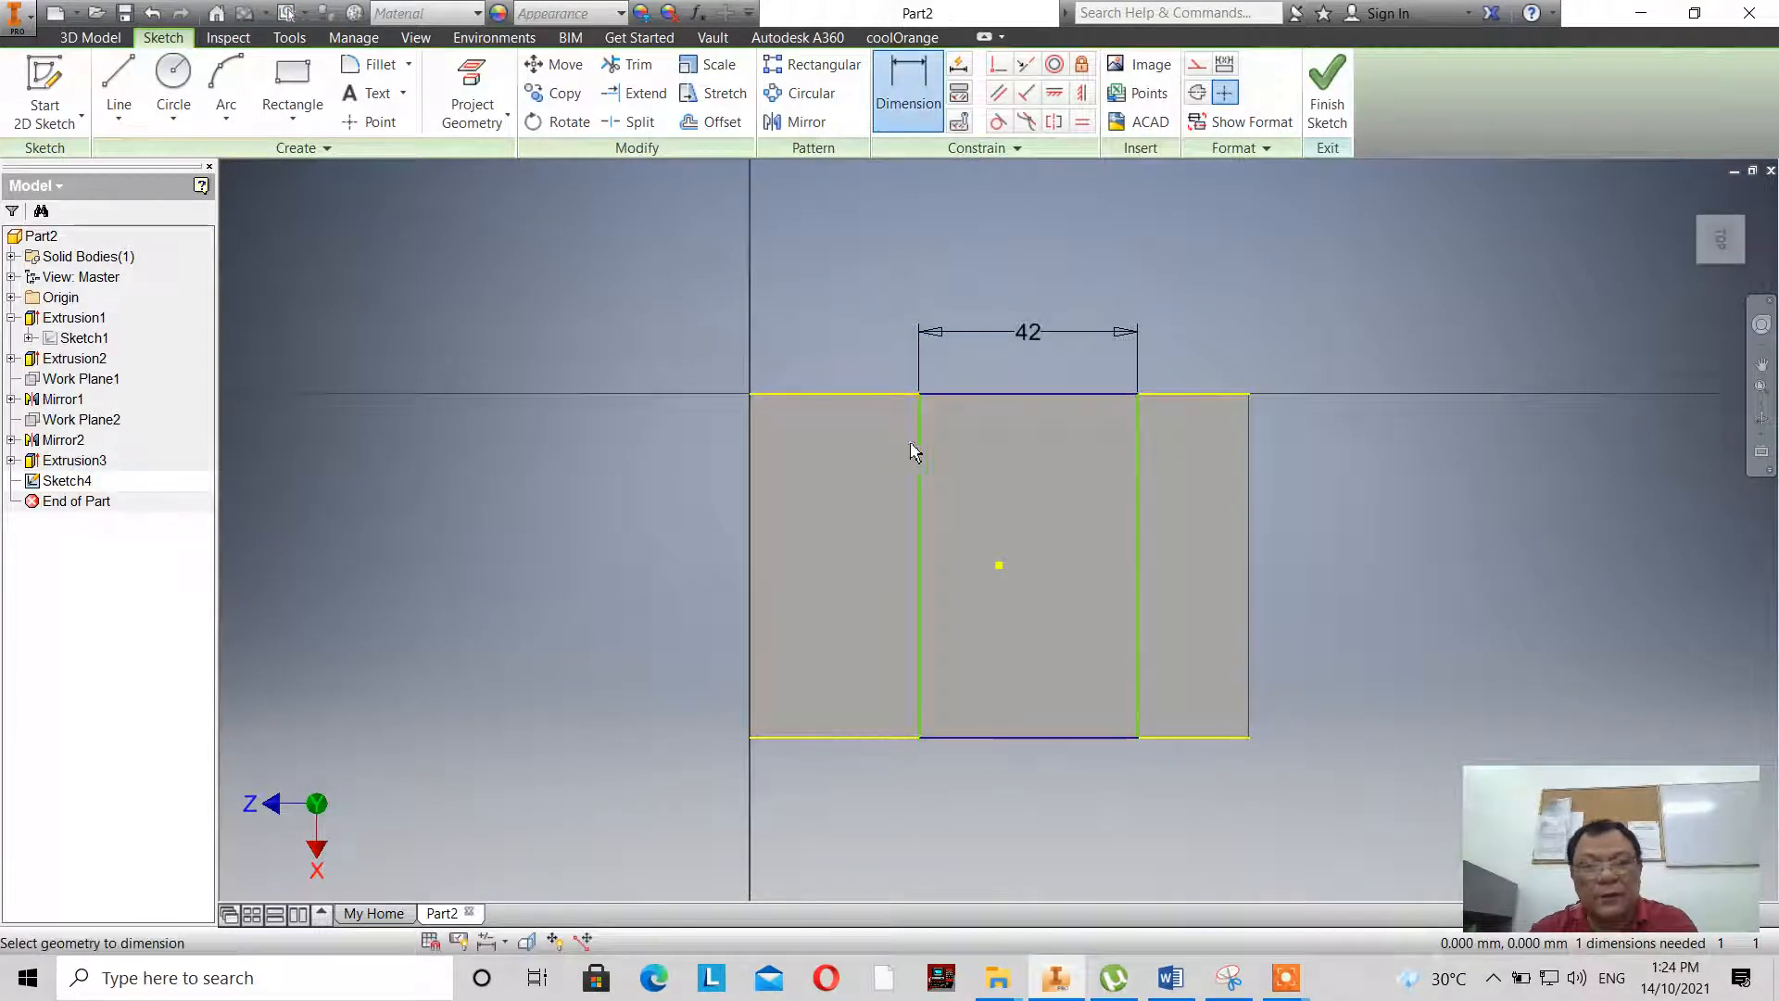
left_click(917, 452)
left_click(751, 461)
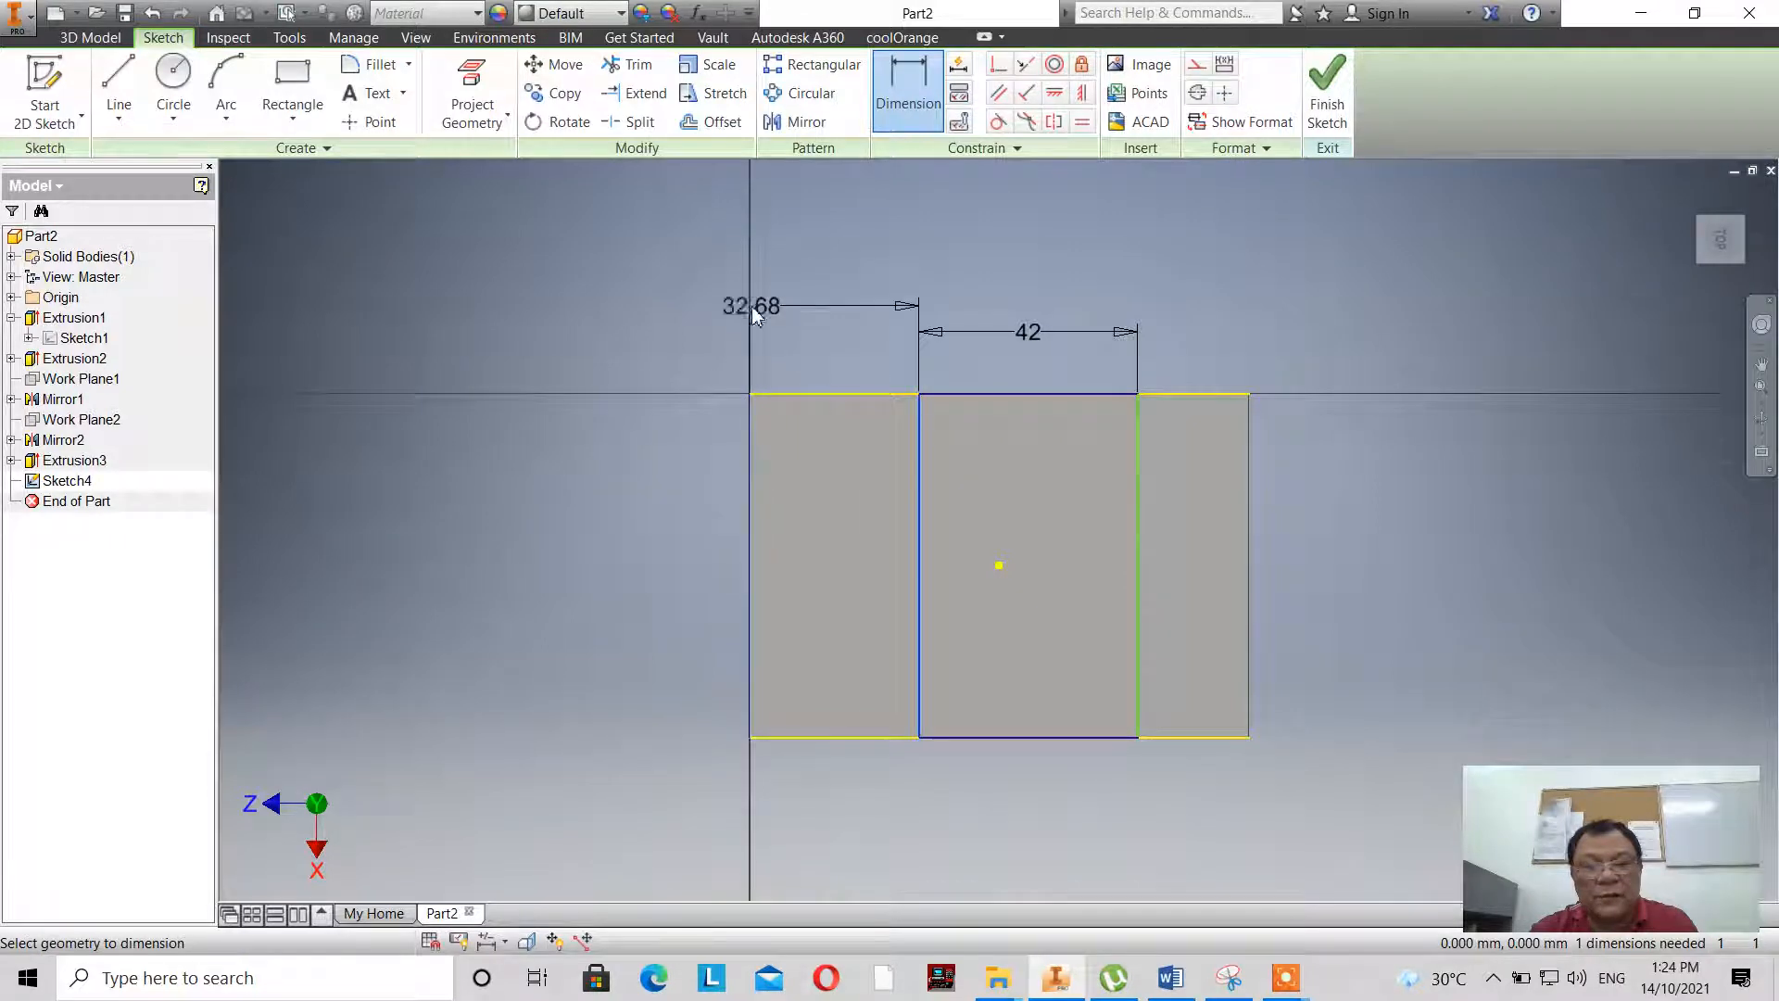
left_click(830, 341)
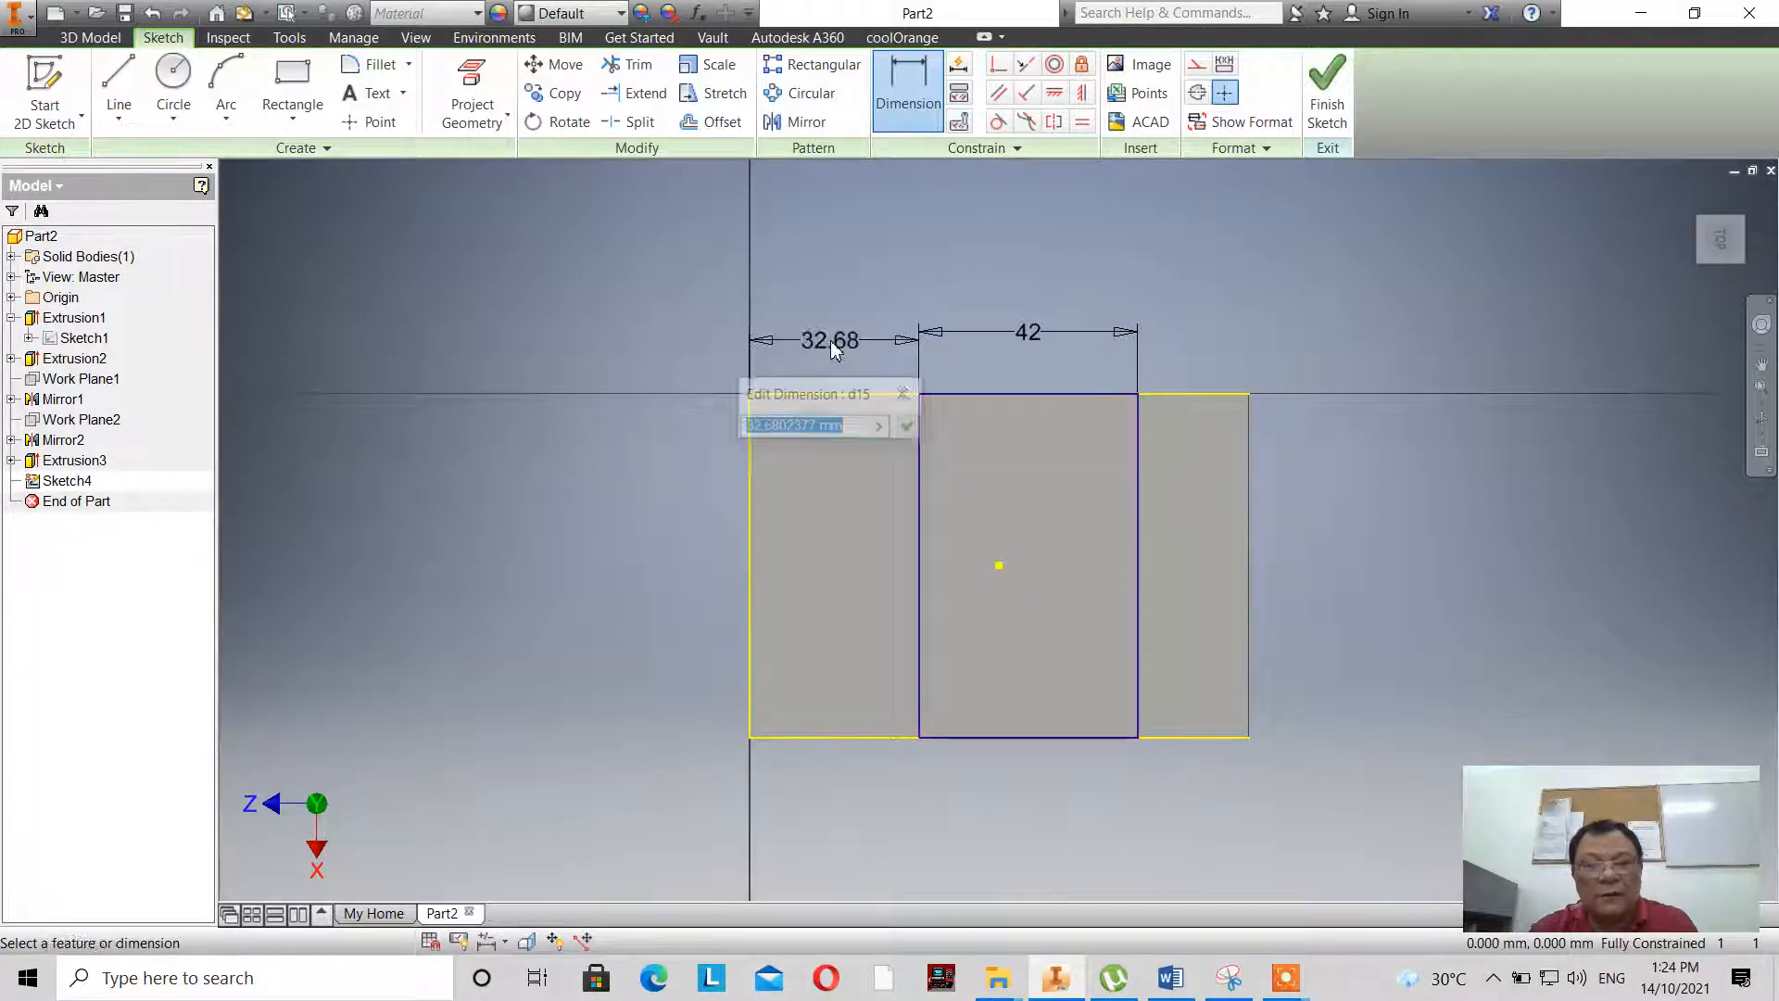
type("27")
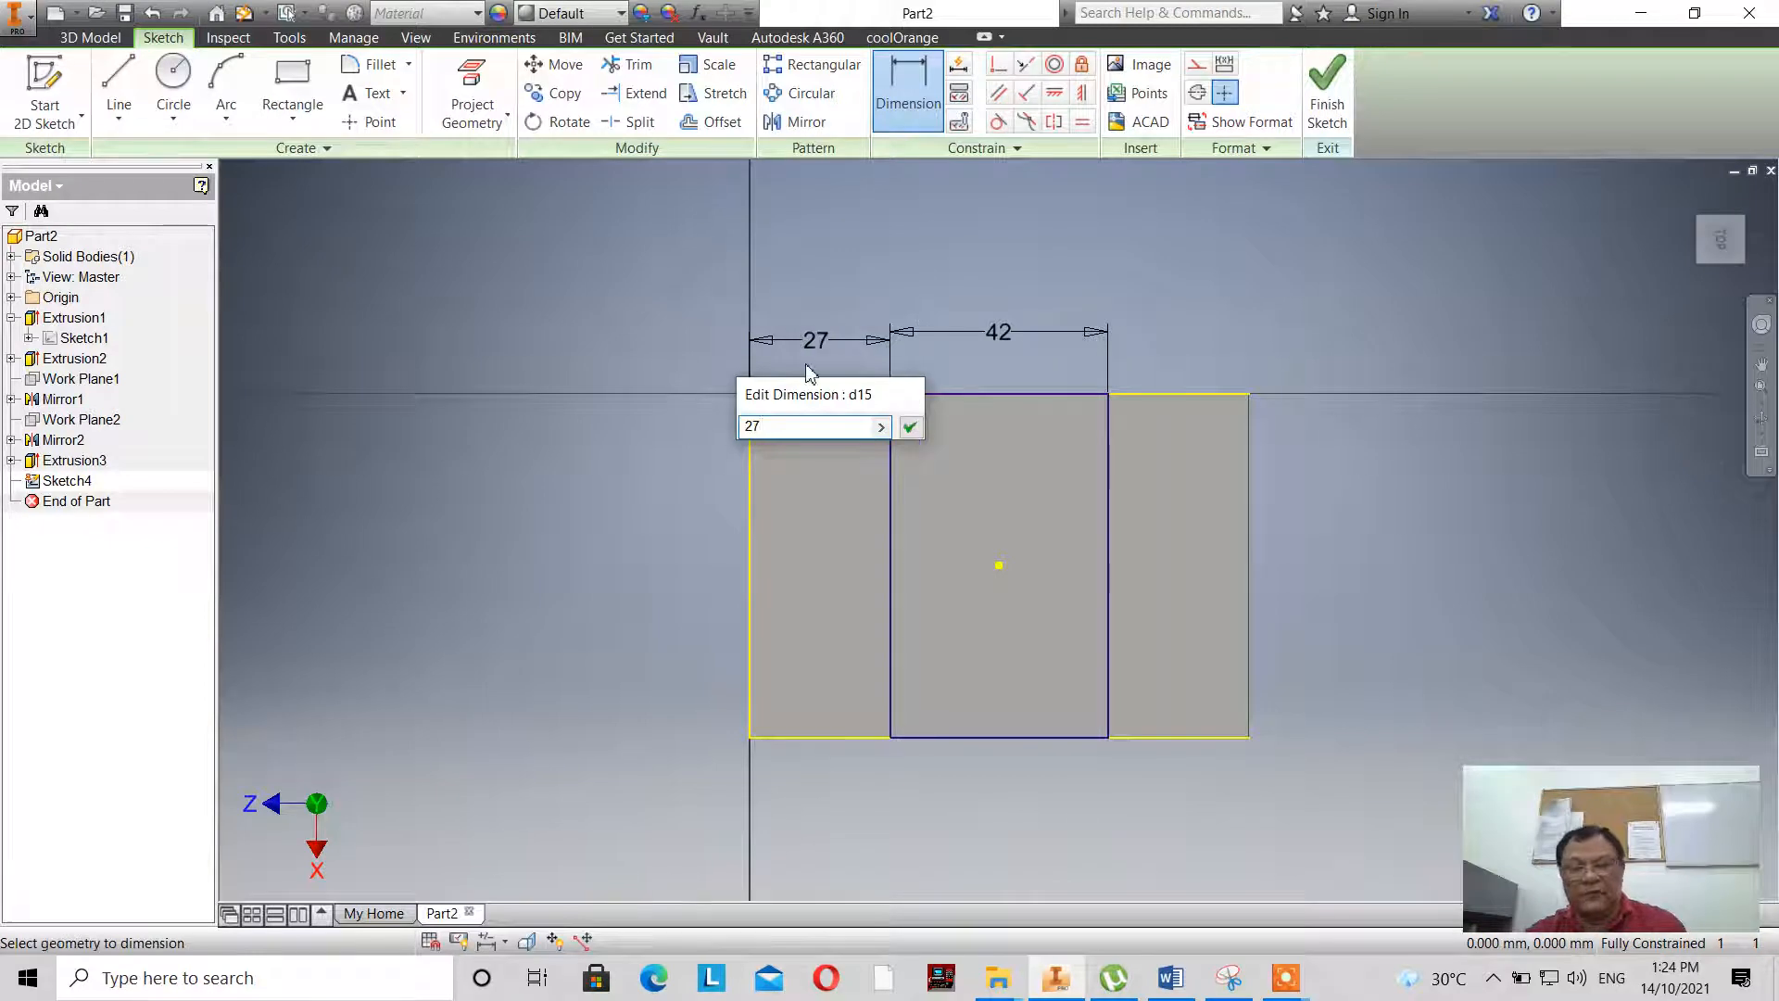
key("Return")
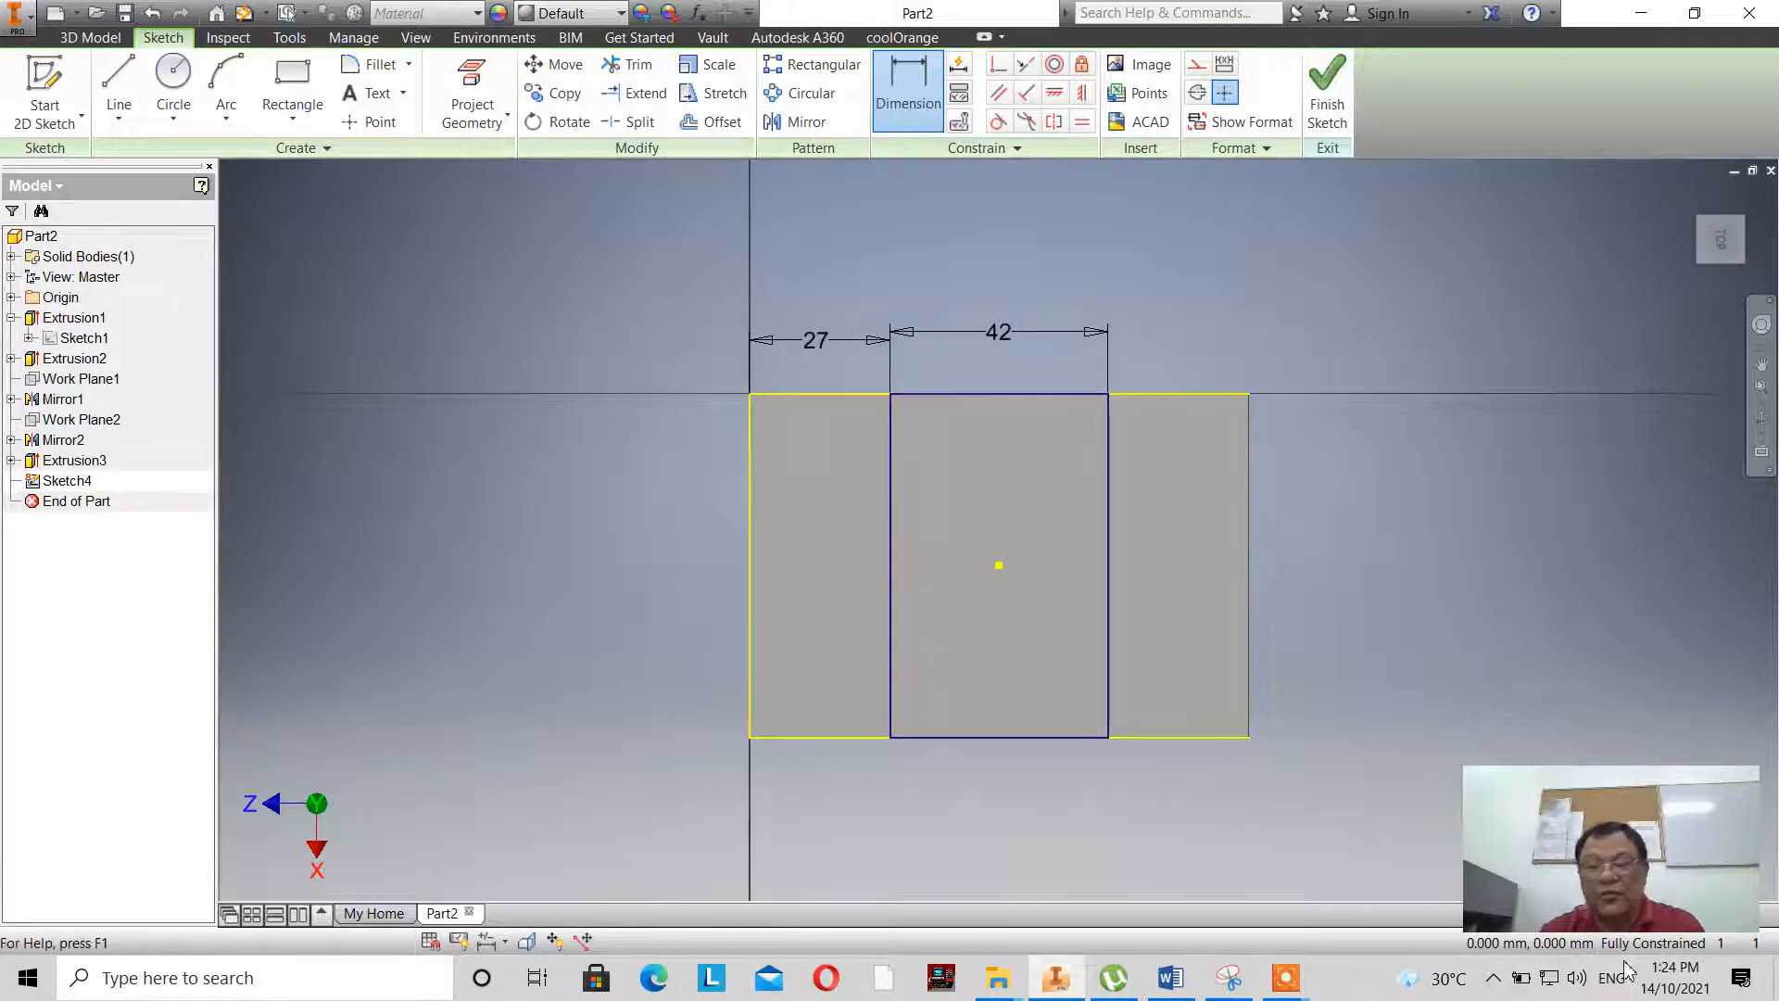
- Finish the fully dimensioned slot sketch and look up the slot's depth in the base sketch's reference drawing
left_click(1327, 113)
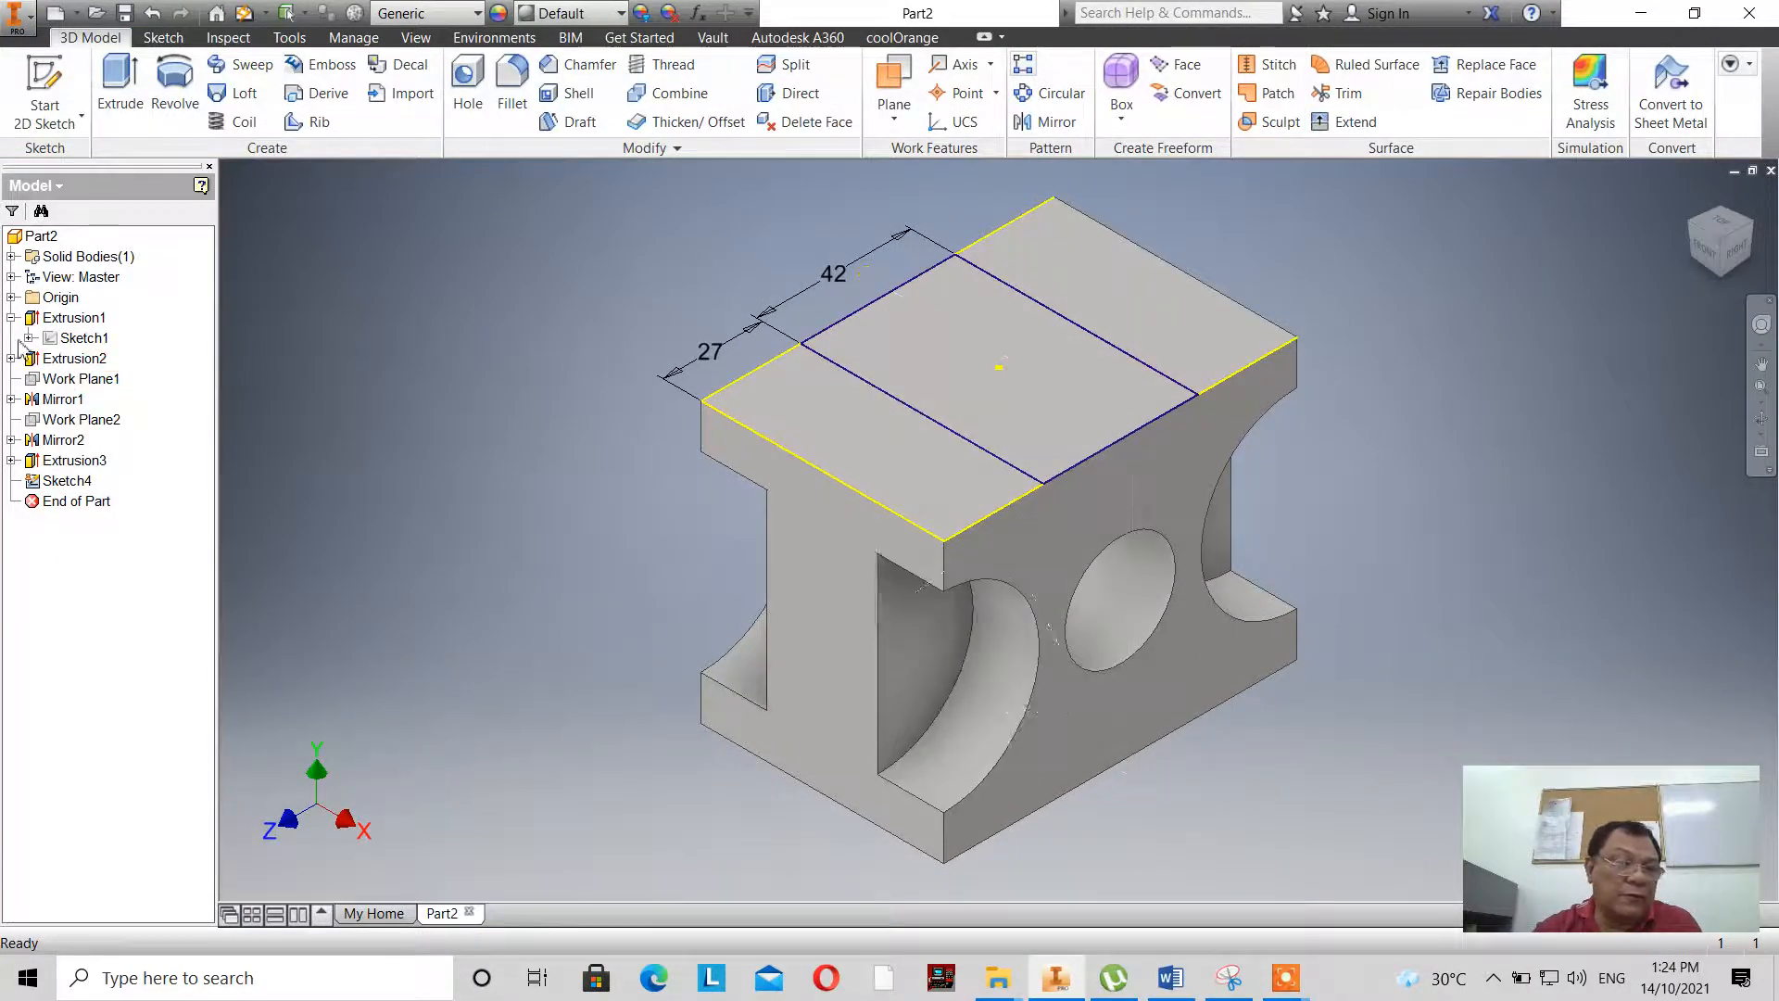
double_click(59, 341)
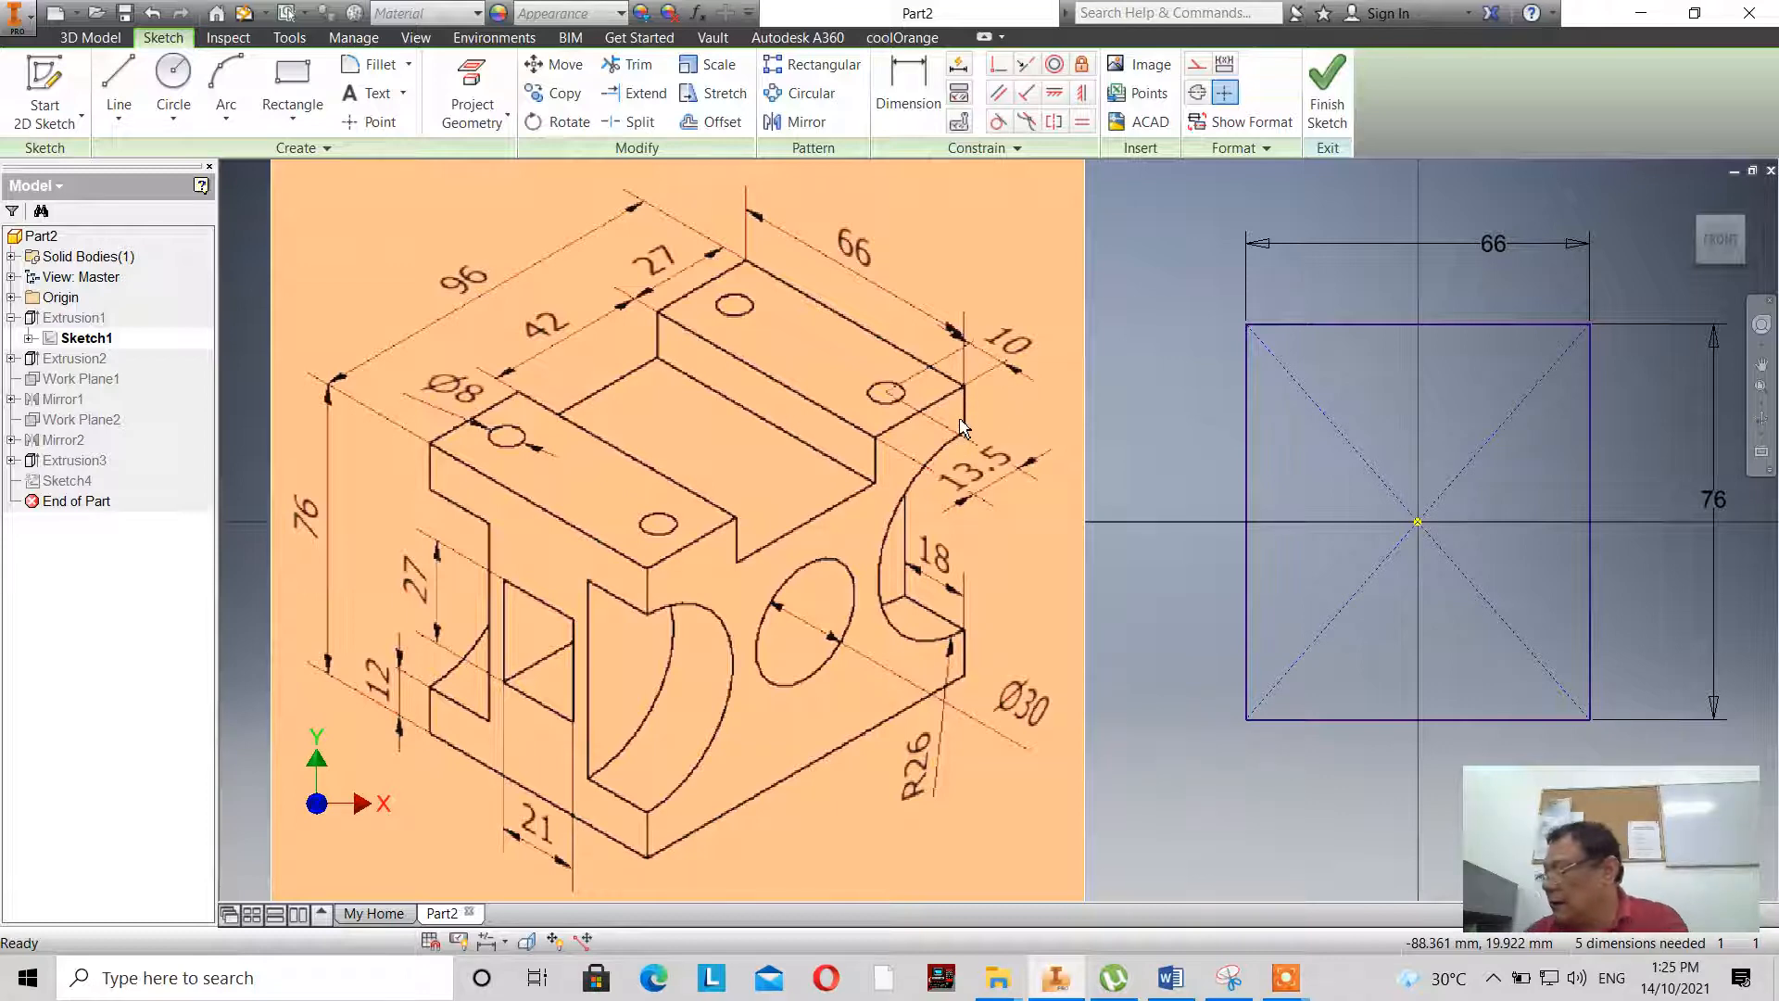
left_click(1327, 93)
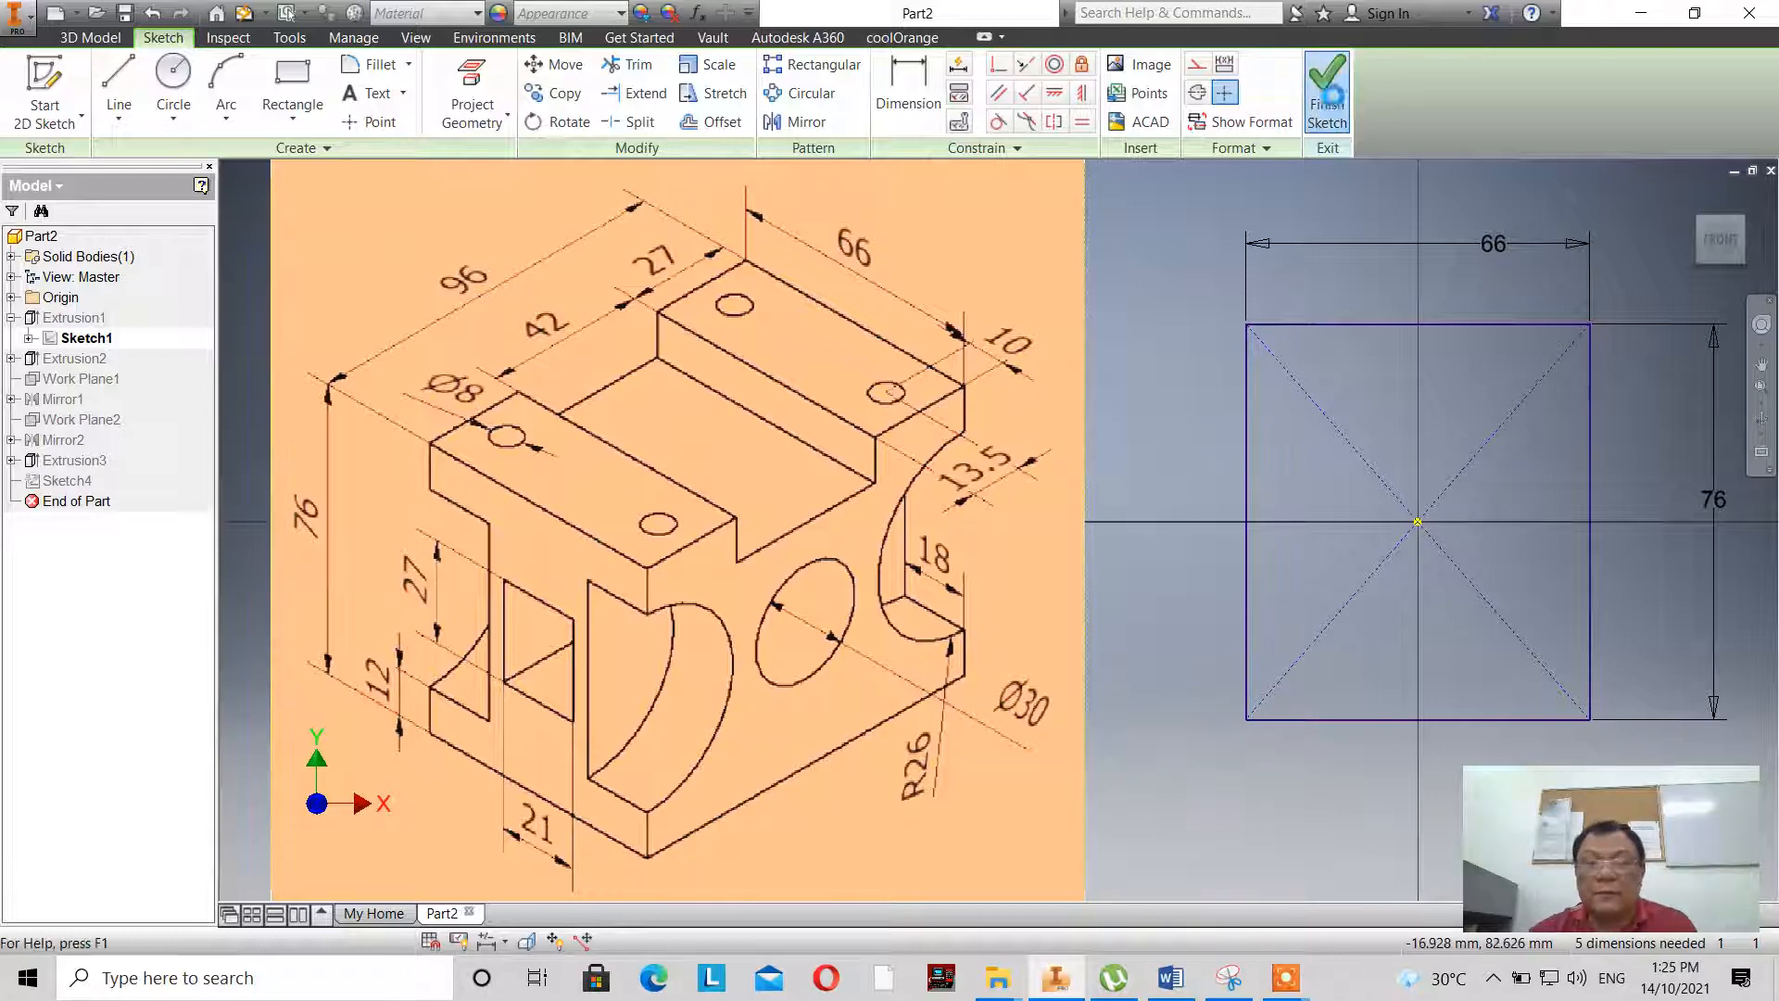
- Extrude the 42 mm wide rectangle as a cut 12 mm deep down into the block's top
left_click(146, 107)
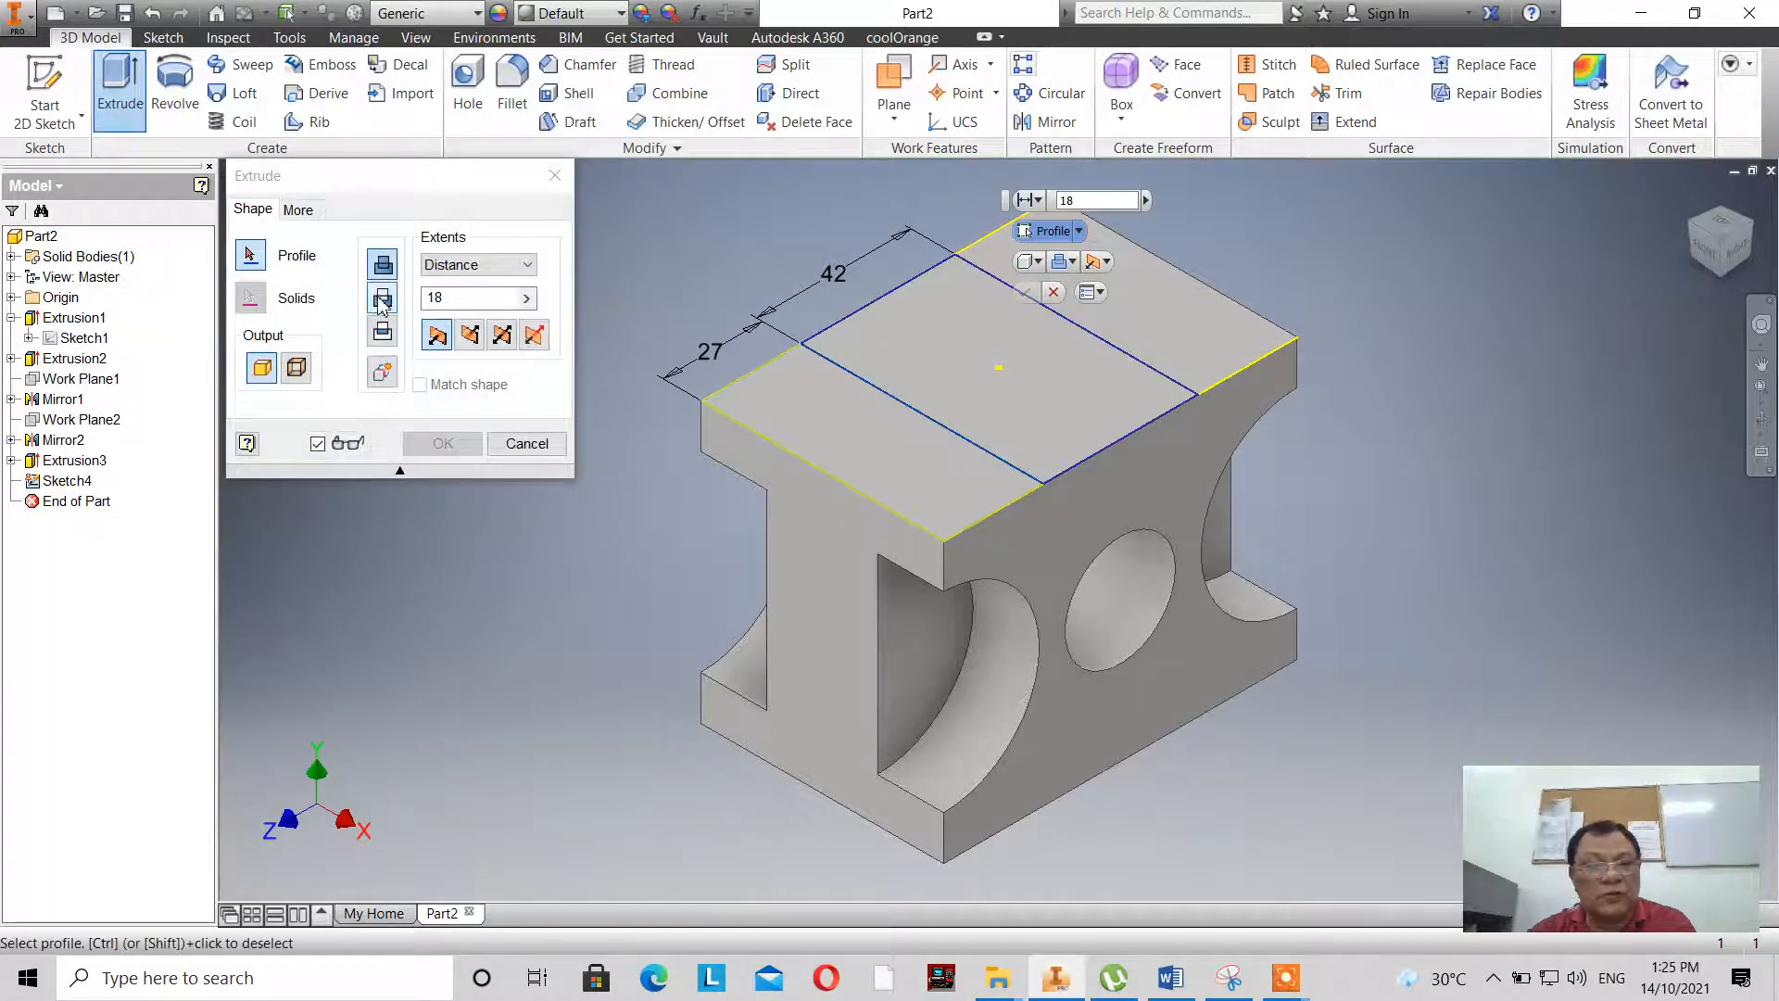
left_click(383, 299)
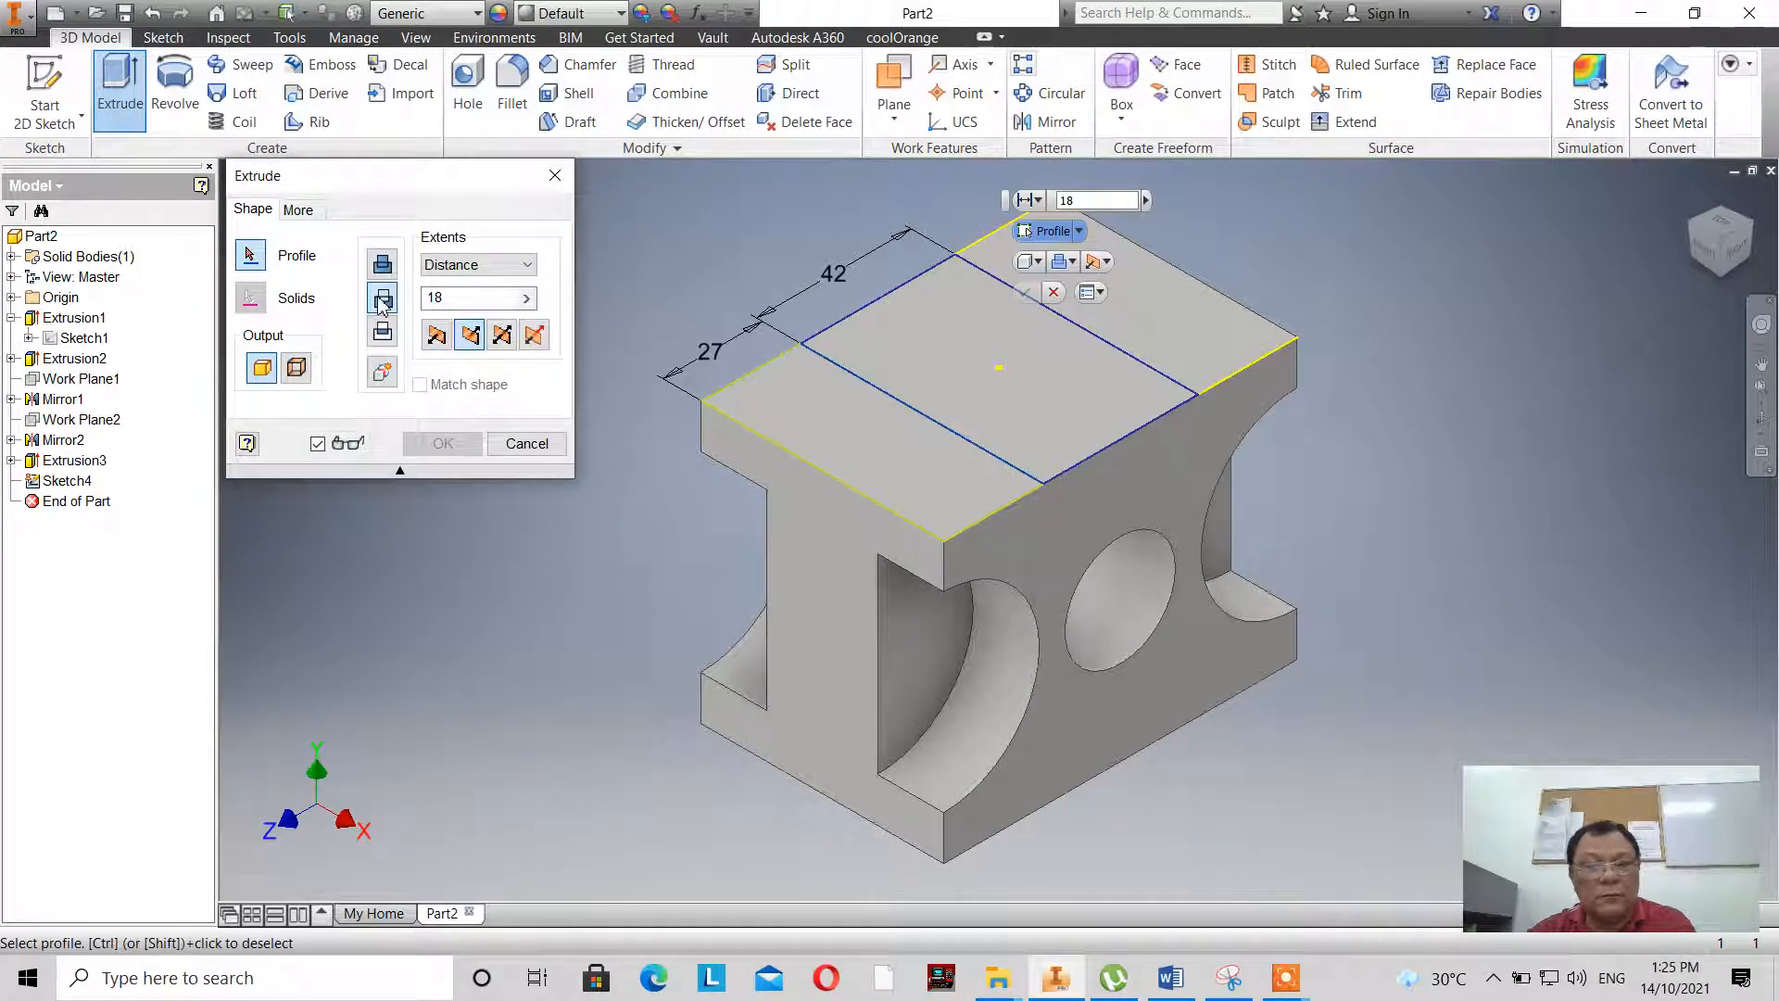
left_click(1082, 389)
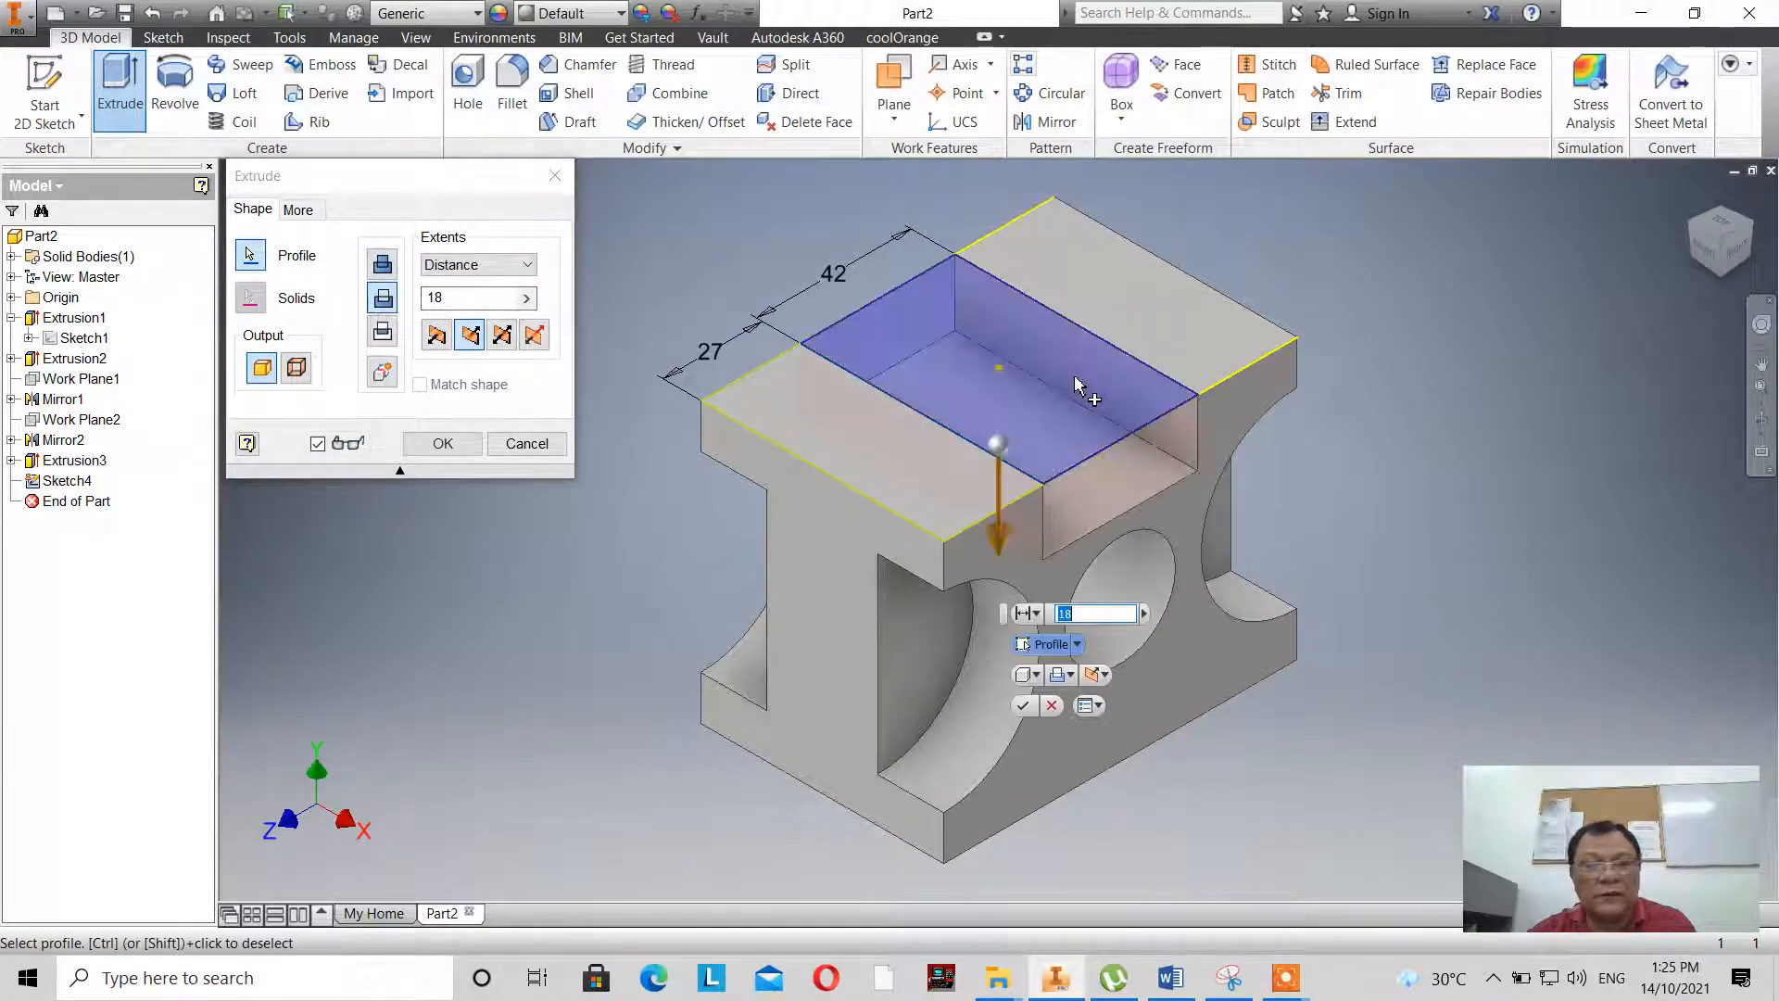
left_click(479, 299)
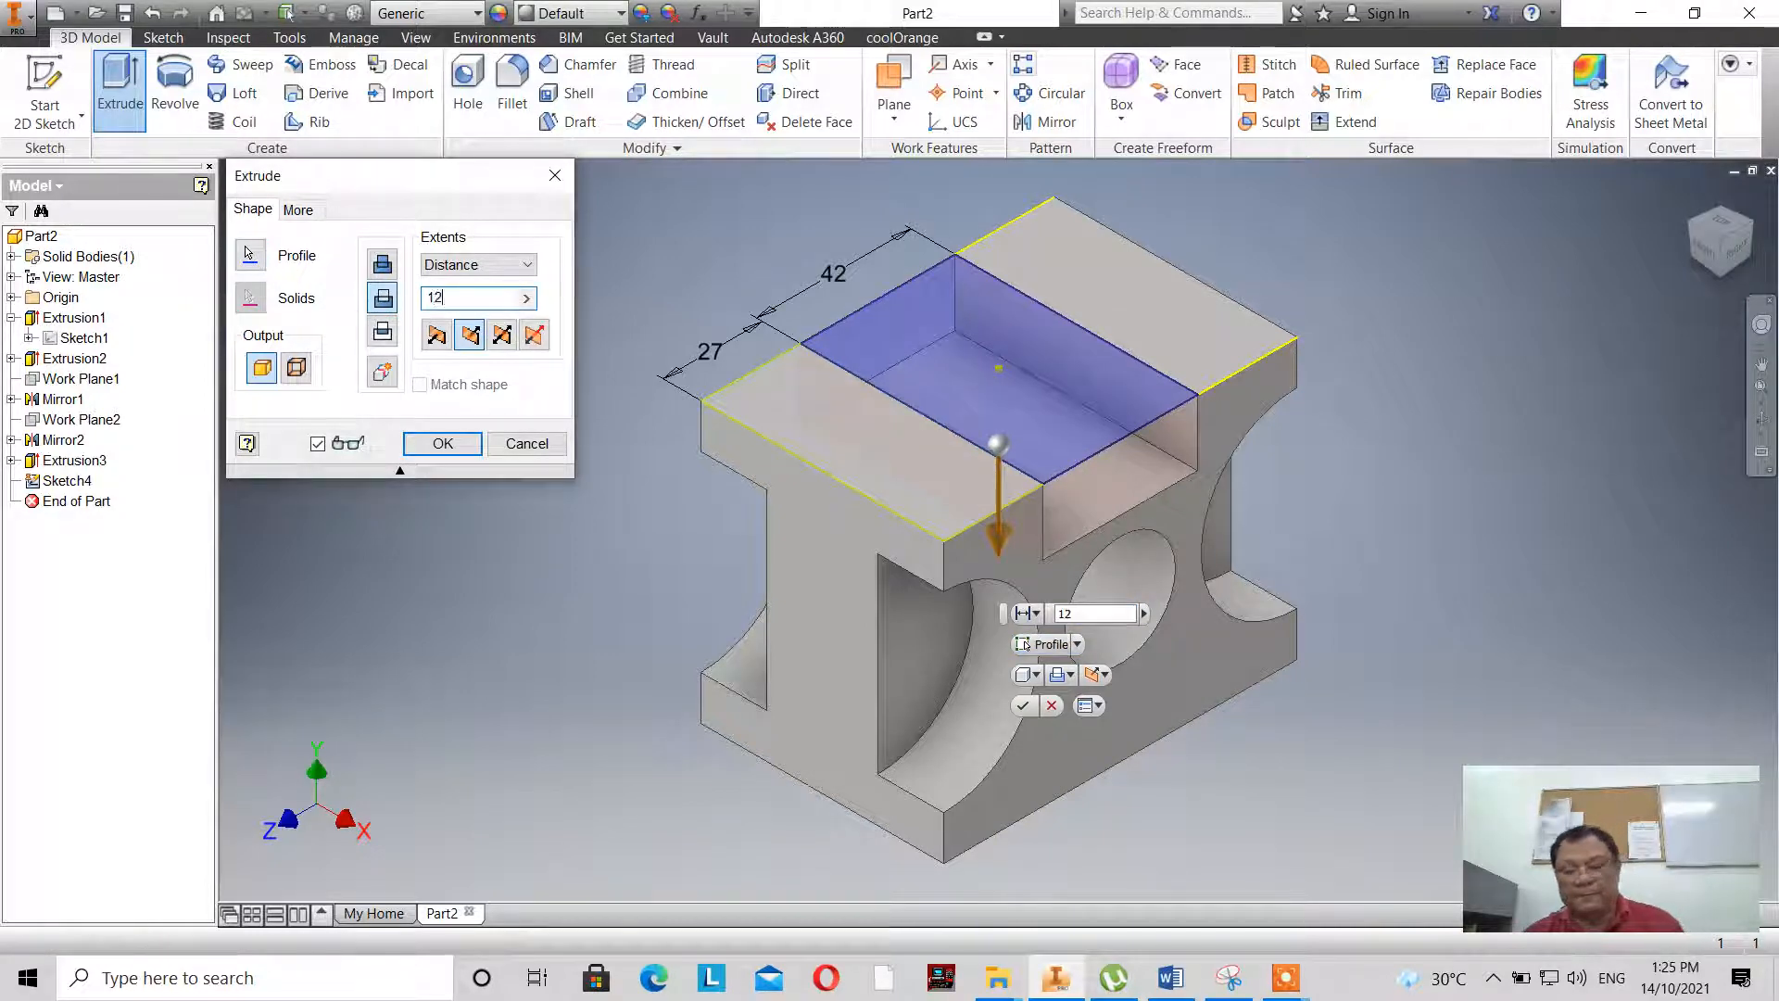
type("12")
key("Return")
scroll(572, 335, "up", 5)
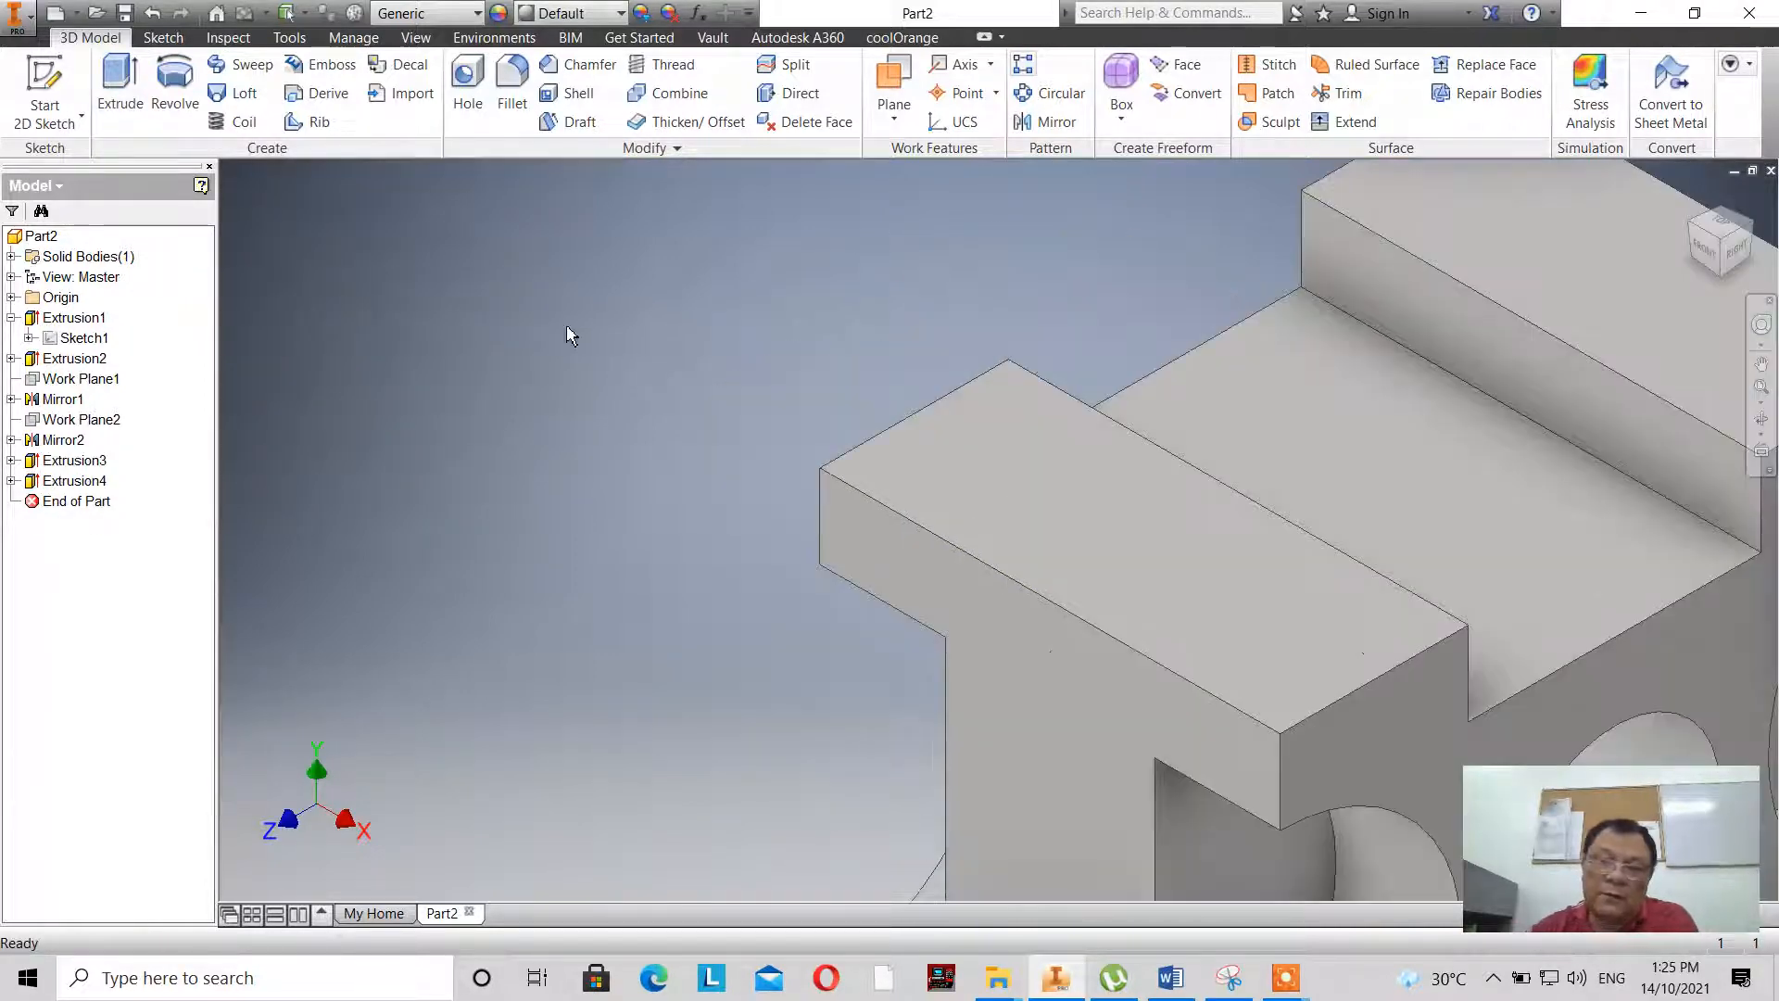
scroll(572, 335, "down", 5)
scroll(560, 332, "up", 2)
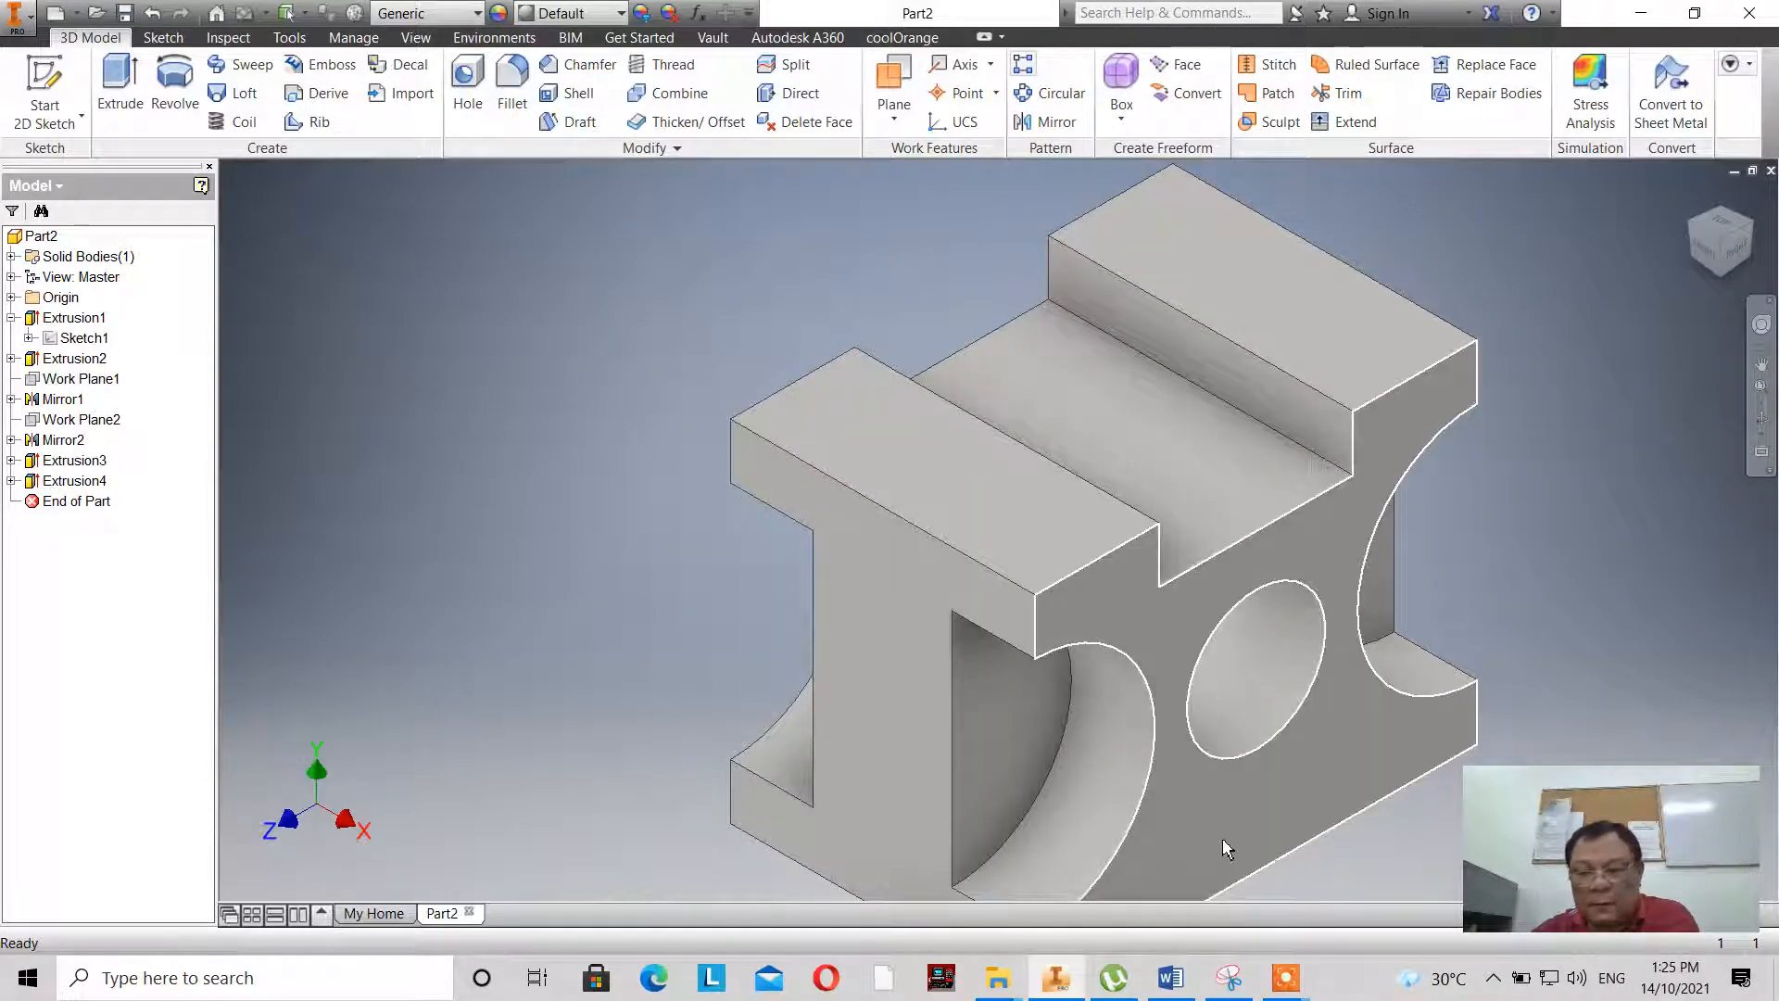
mouse_move(1302, 978)
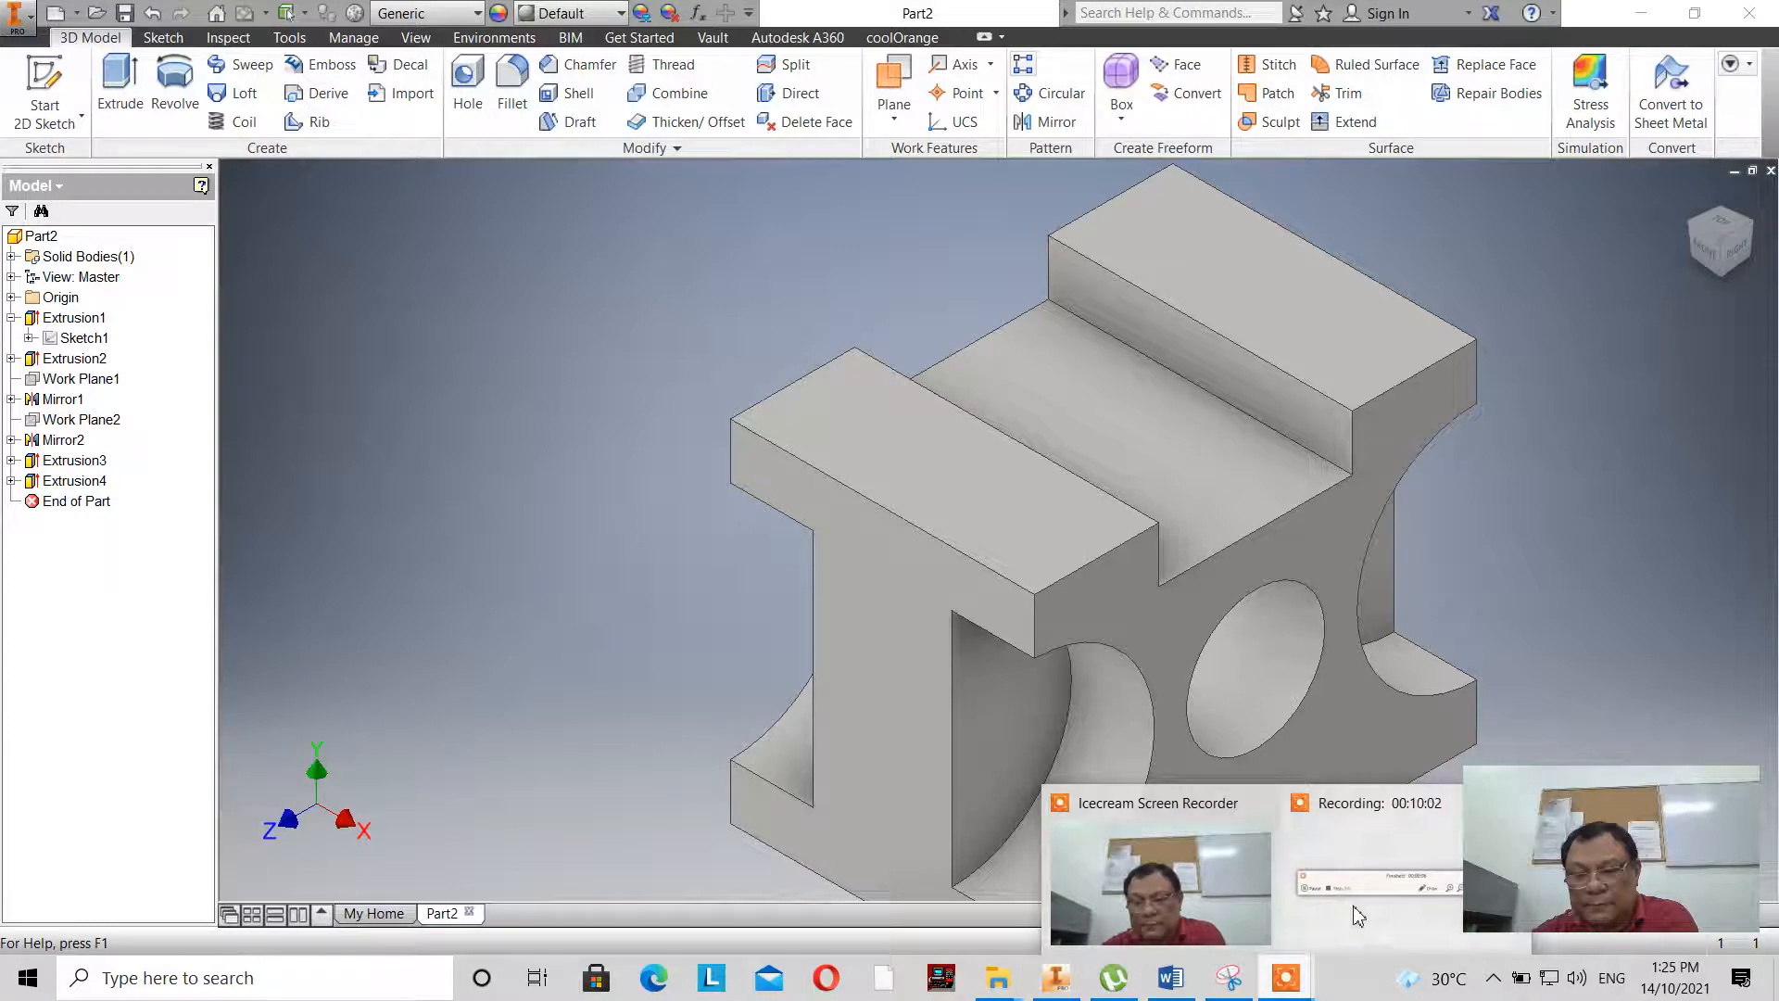
left_click(1356, 918)
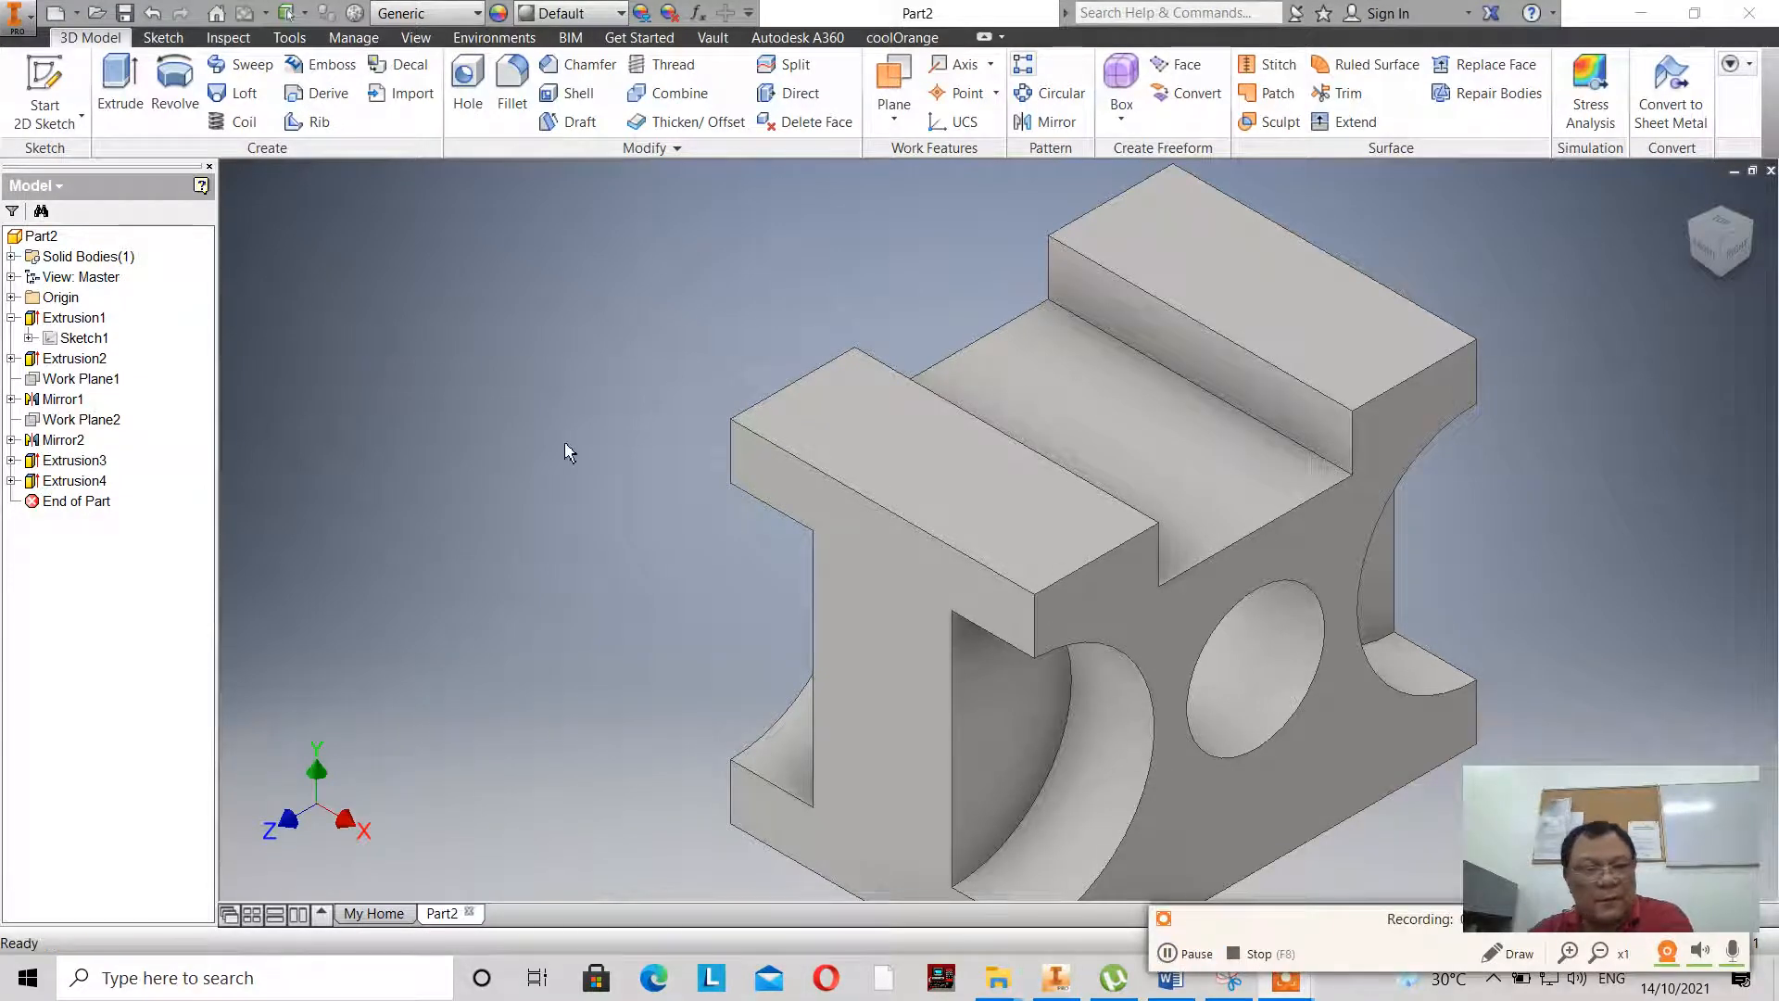
- Check the small top holes in the base sketch's reference drawing and start a new sketch on the rear raised top face
double_click(50, 342)
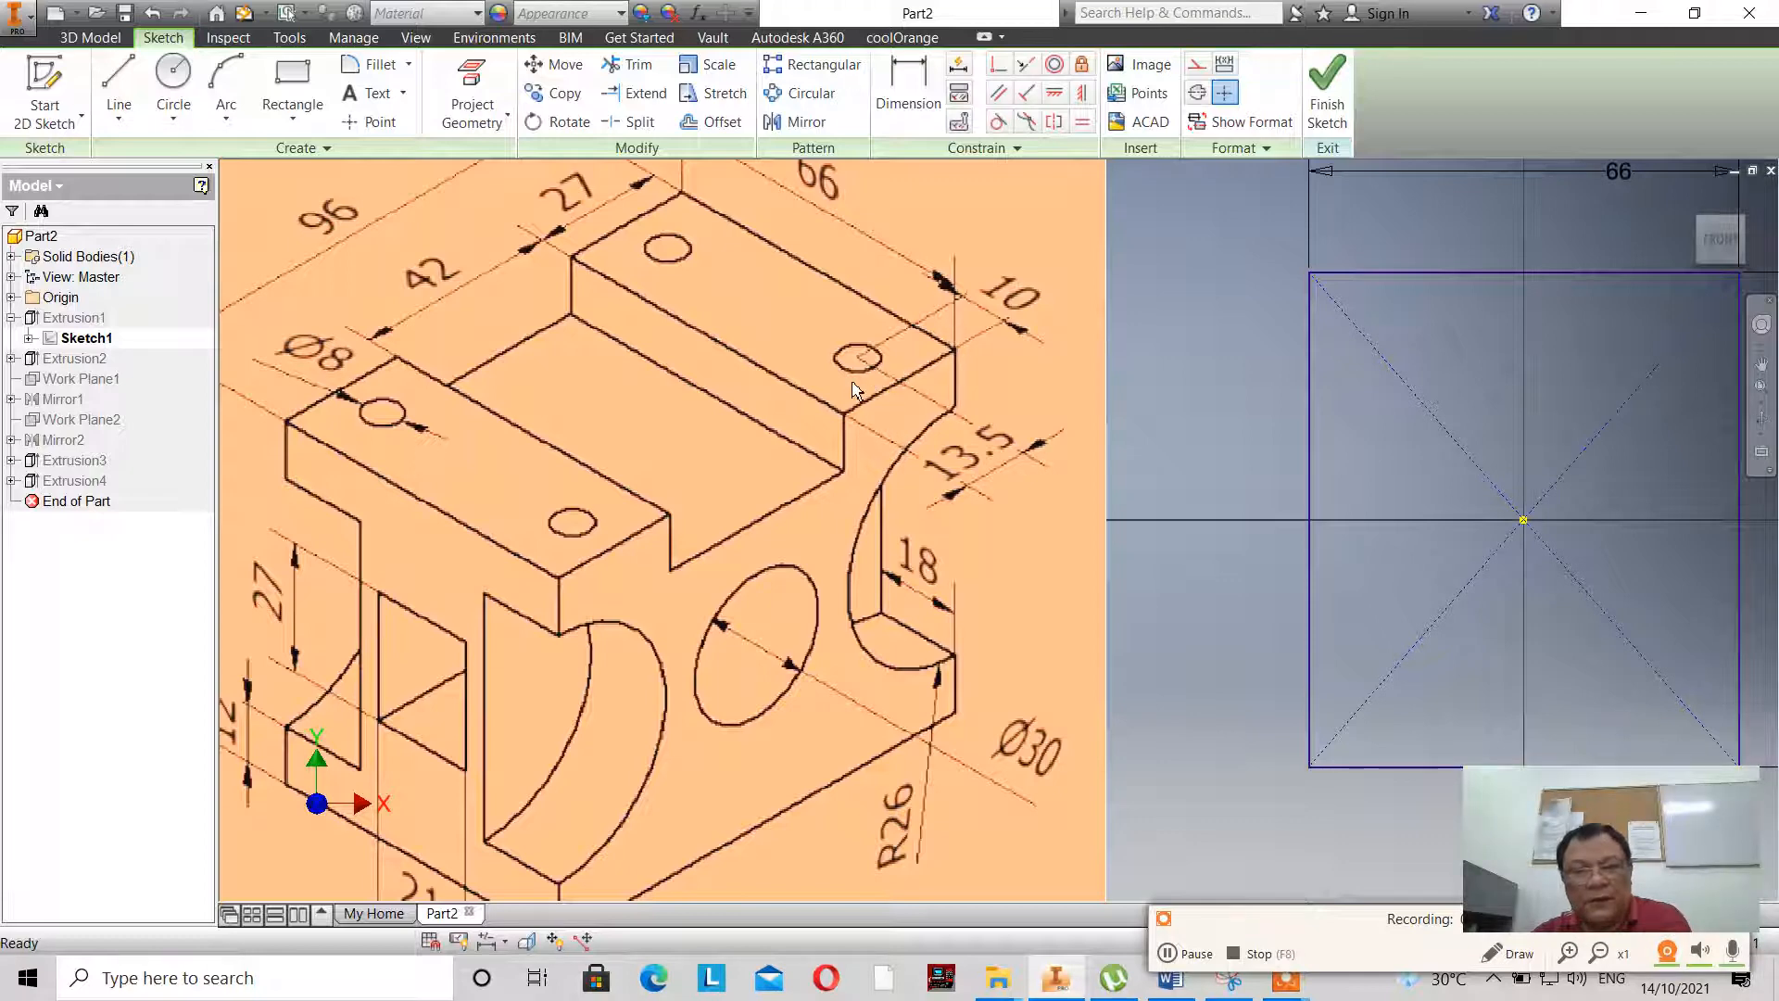
left_click(1326, 93)
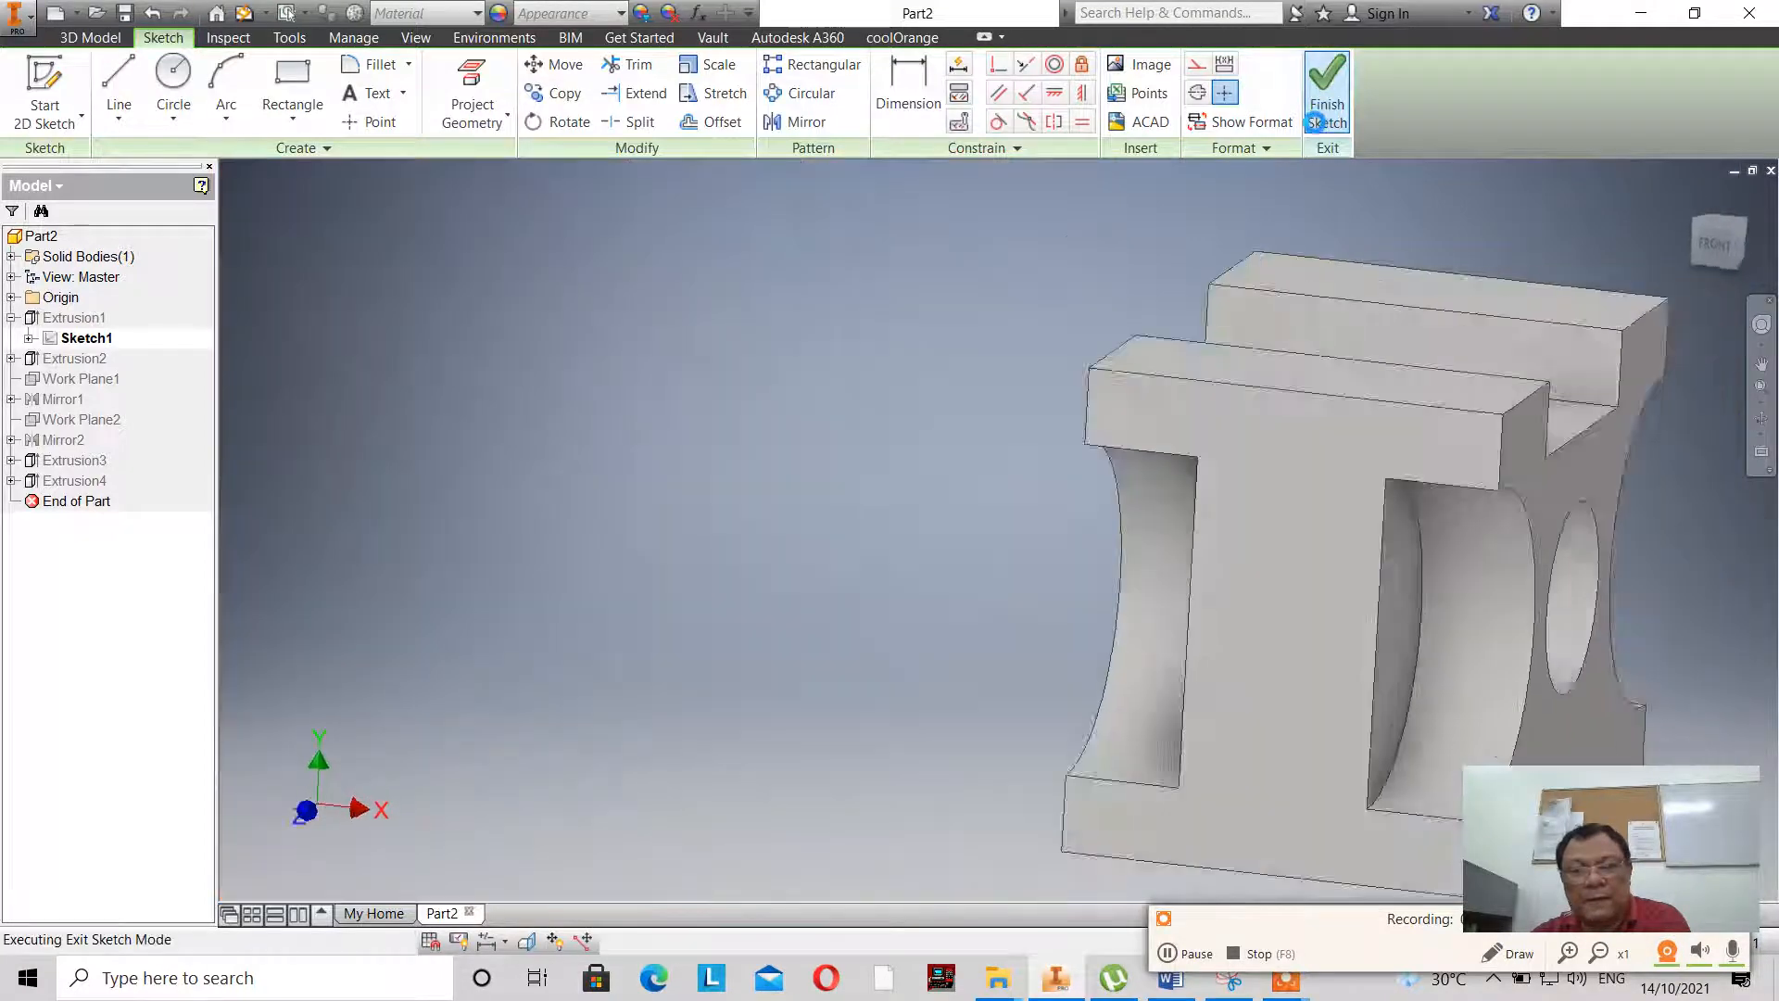
left_click(44, 92)
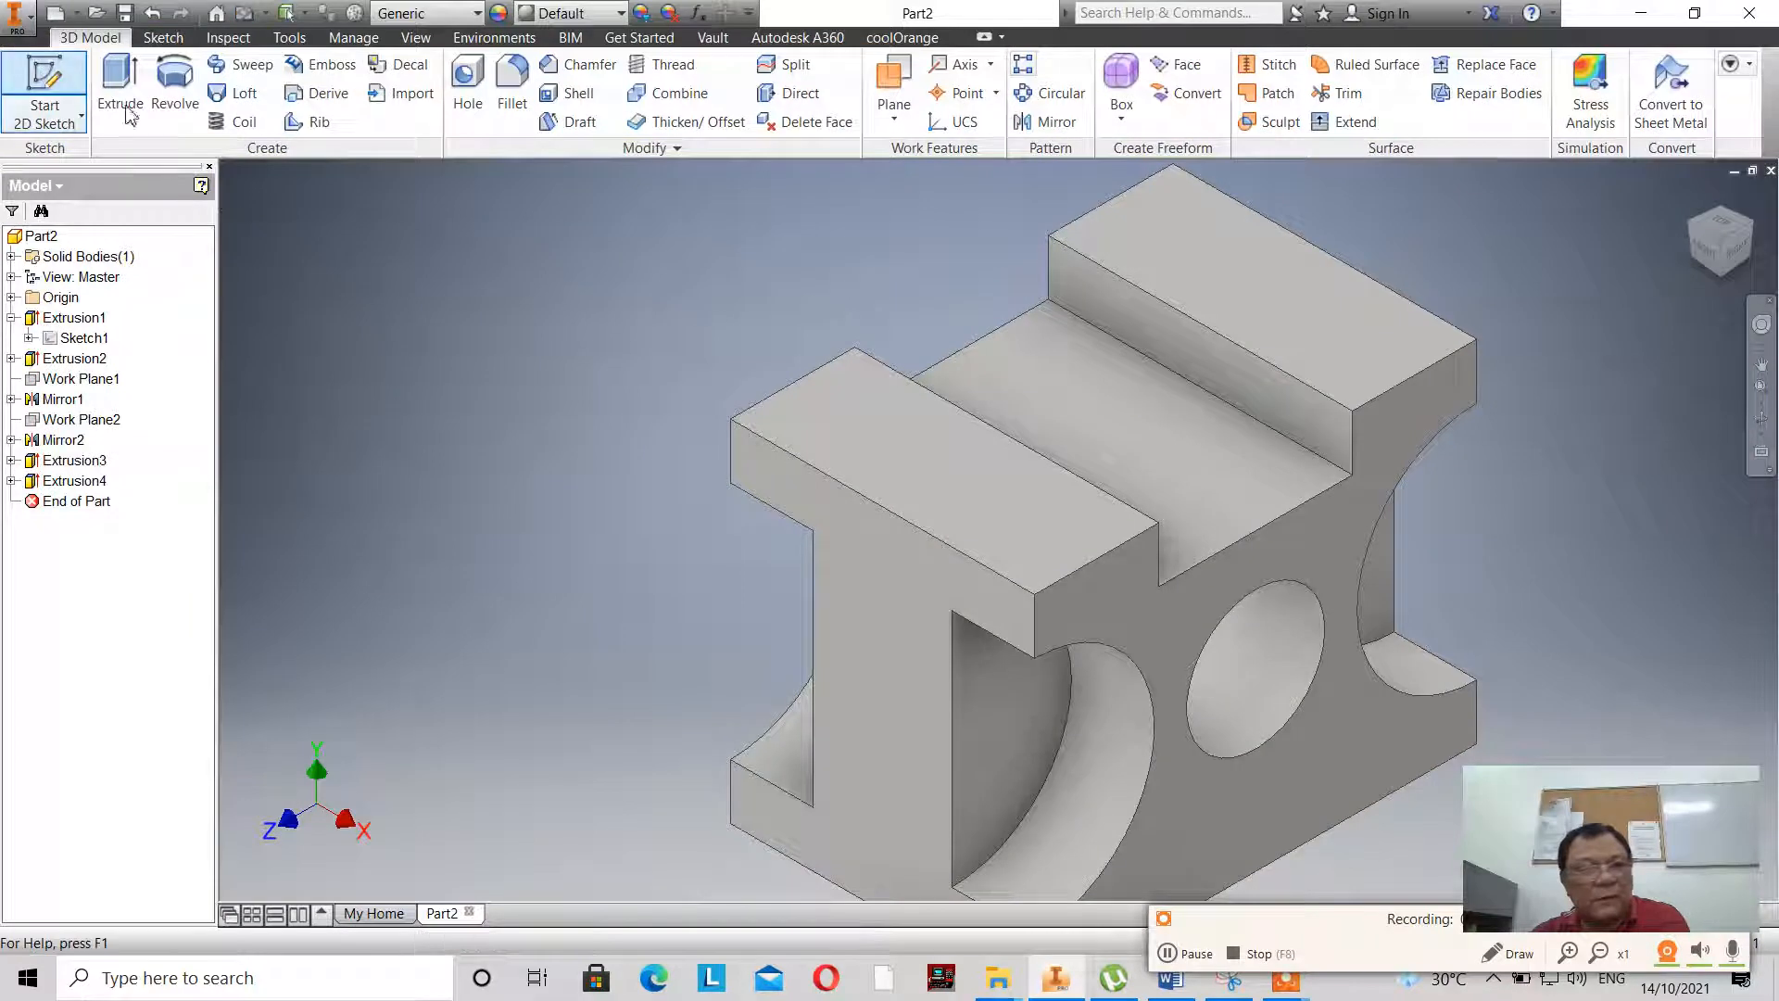
left_click(1299, 307)
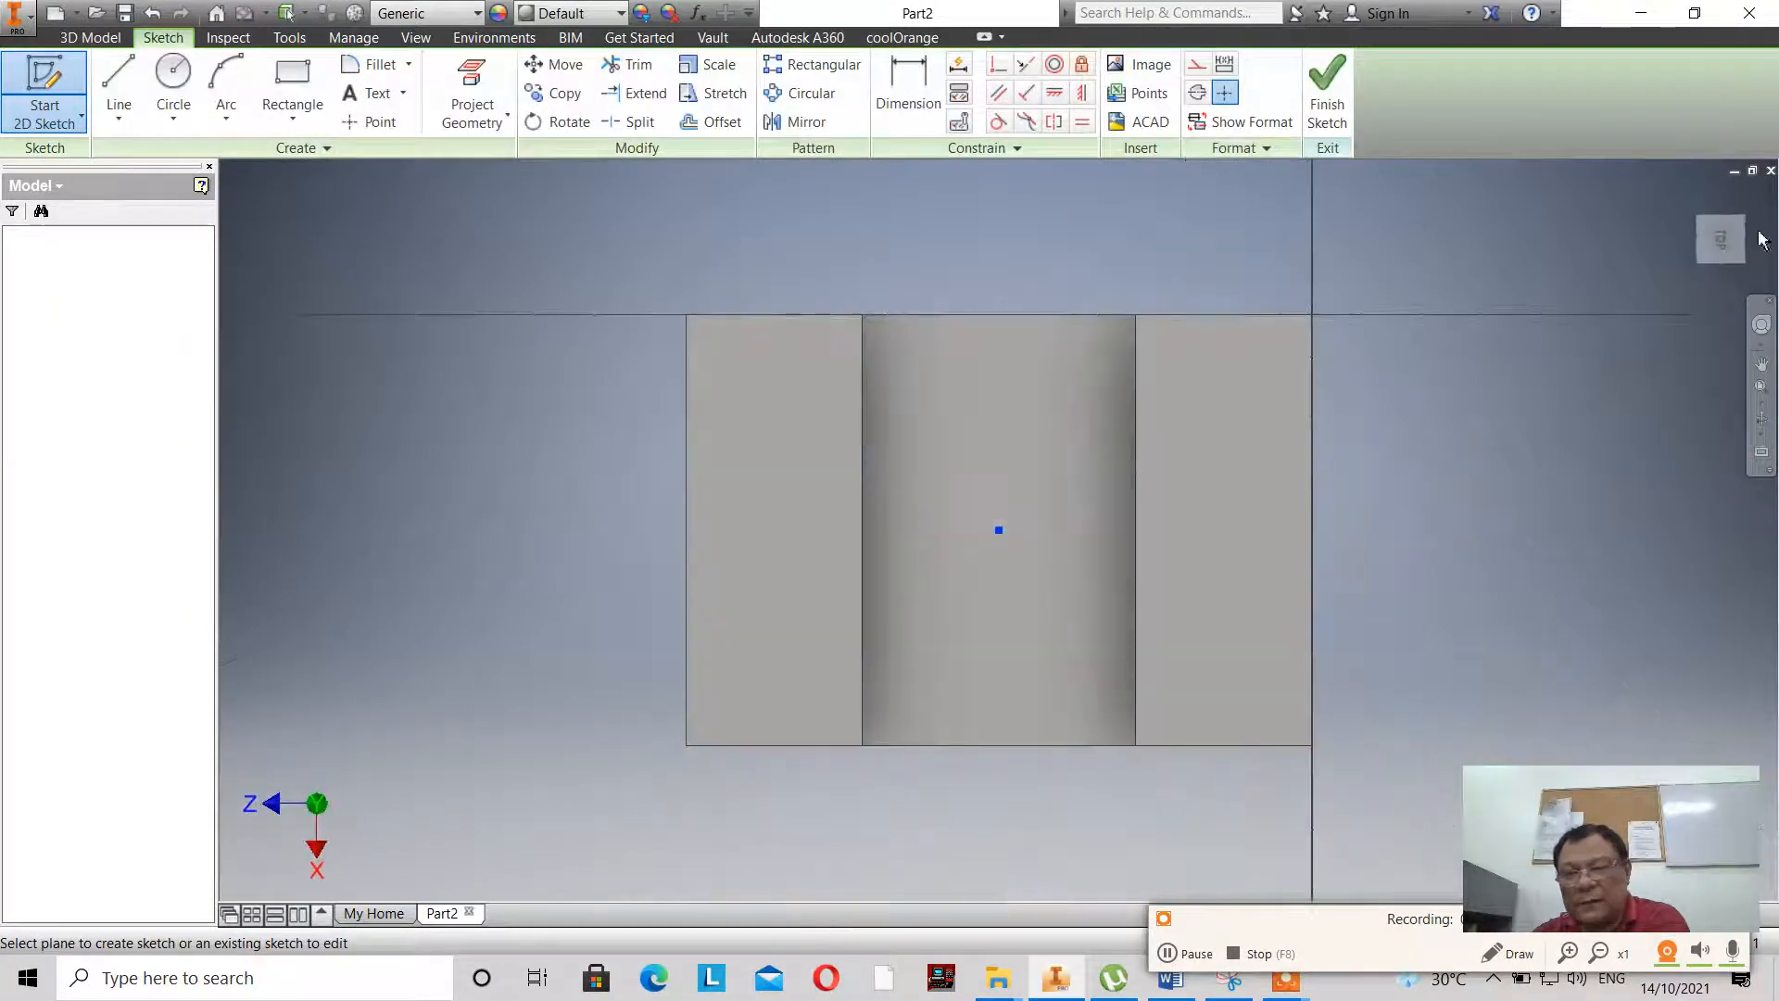
- Project the rectangular outline of the rear raised top face into the new sketch
left_click(1751, 198)
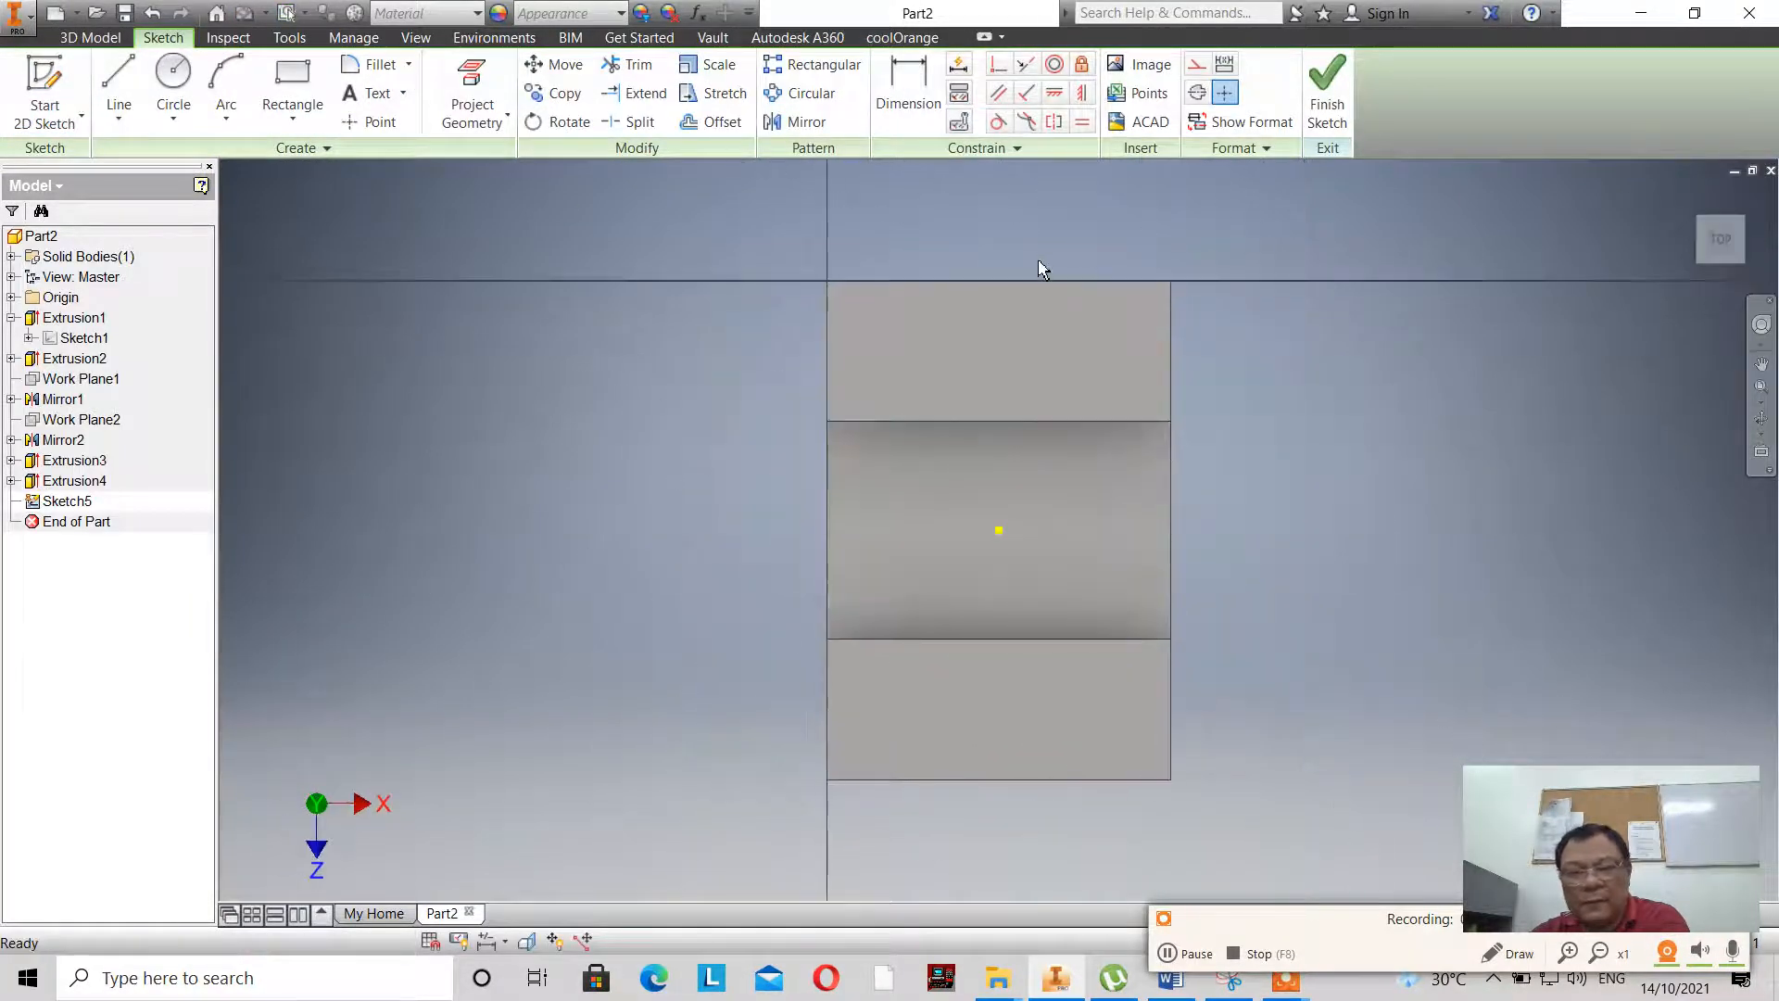
scroll(1043, 269, "up", 5)
scroll(1040, 269, "down", 6)
left_click(484, 86)
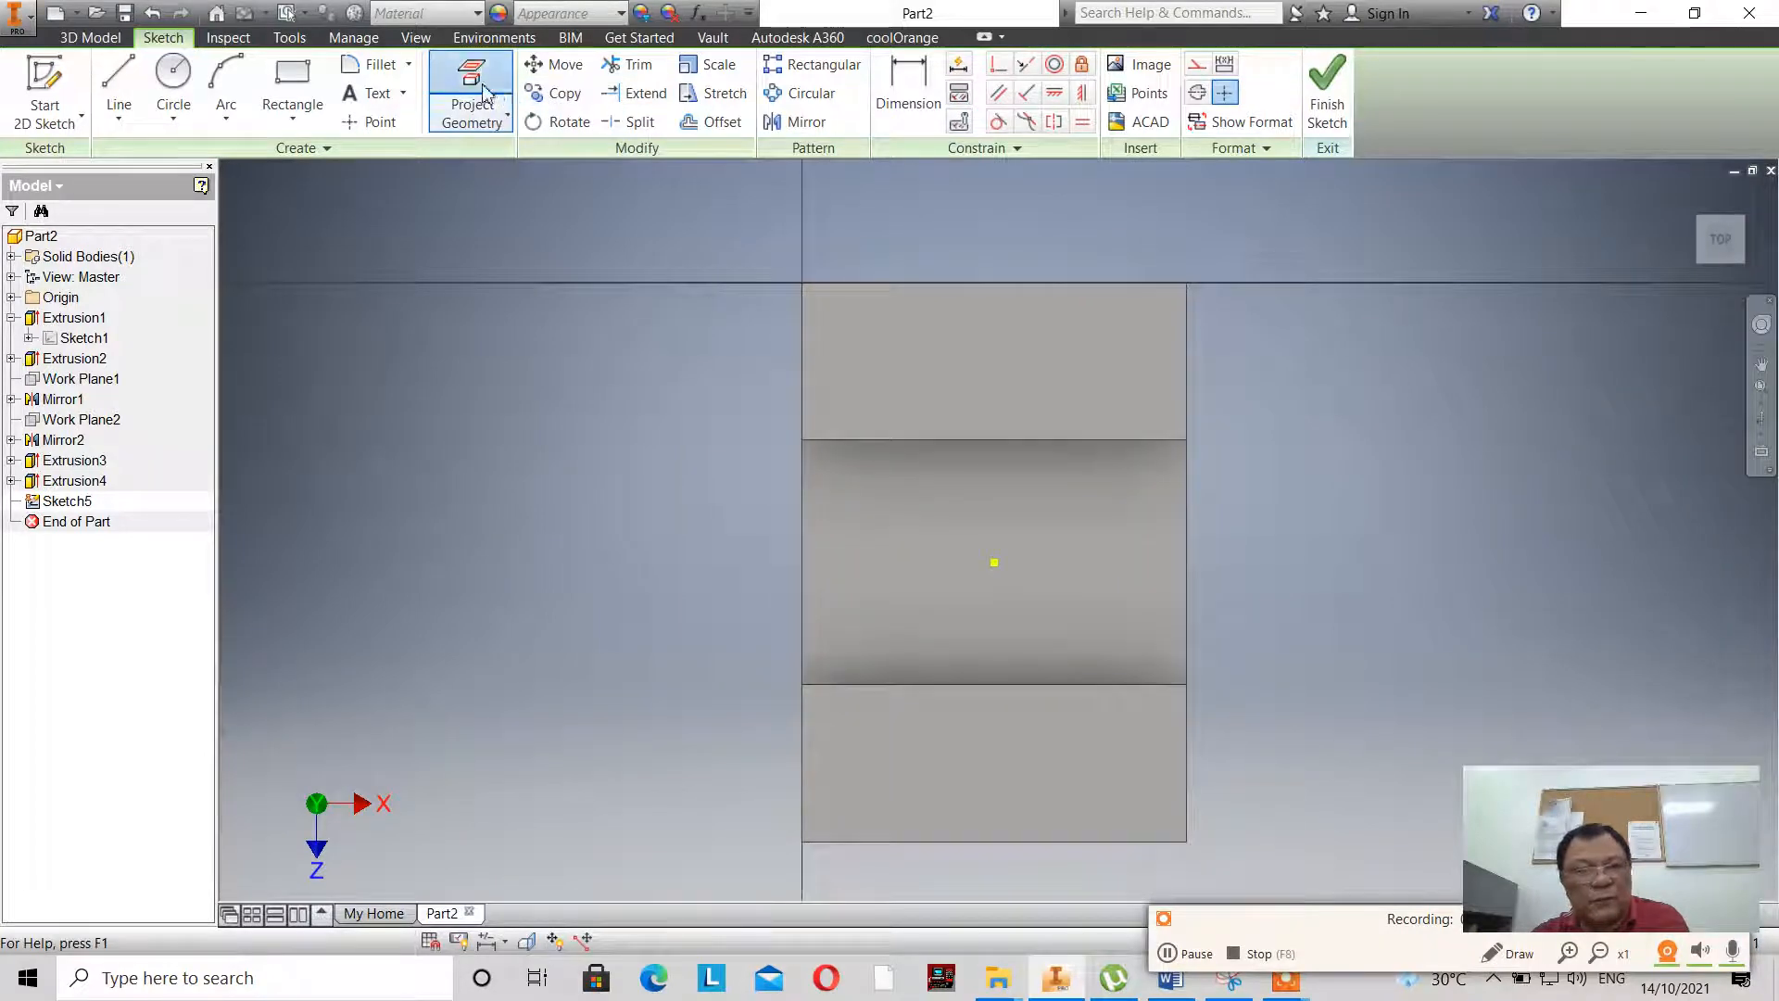
left_click(1056, 345)
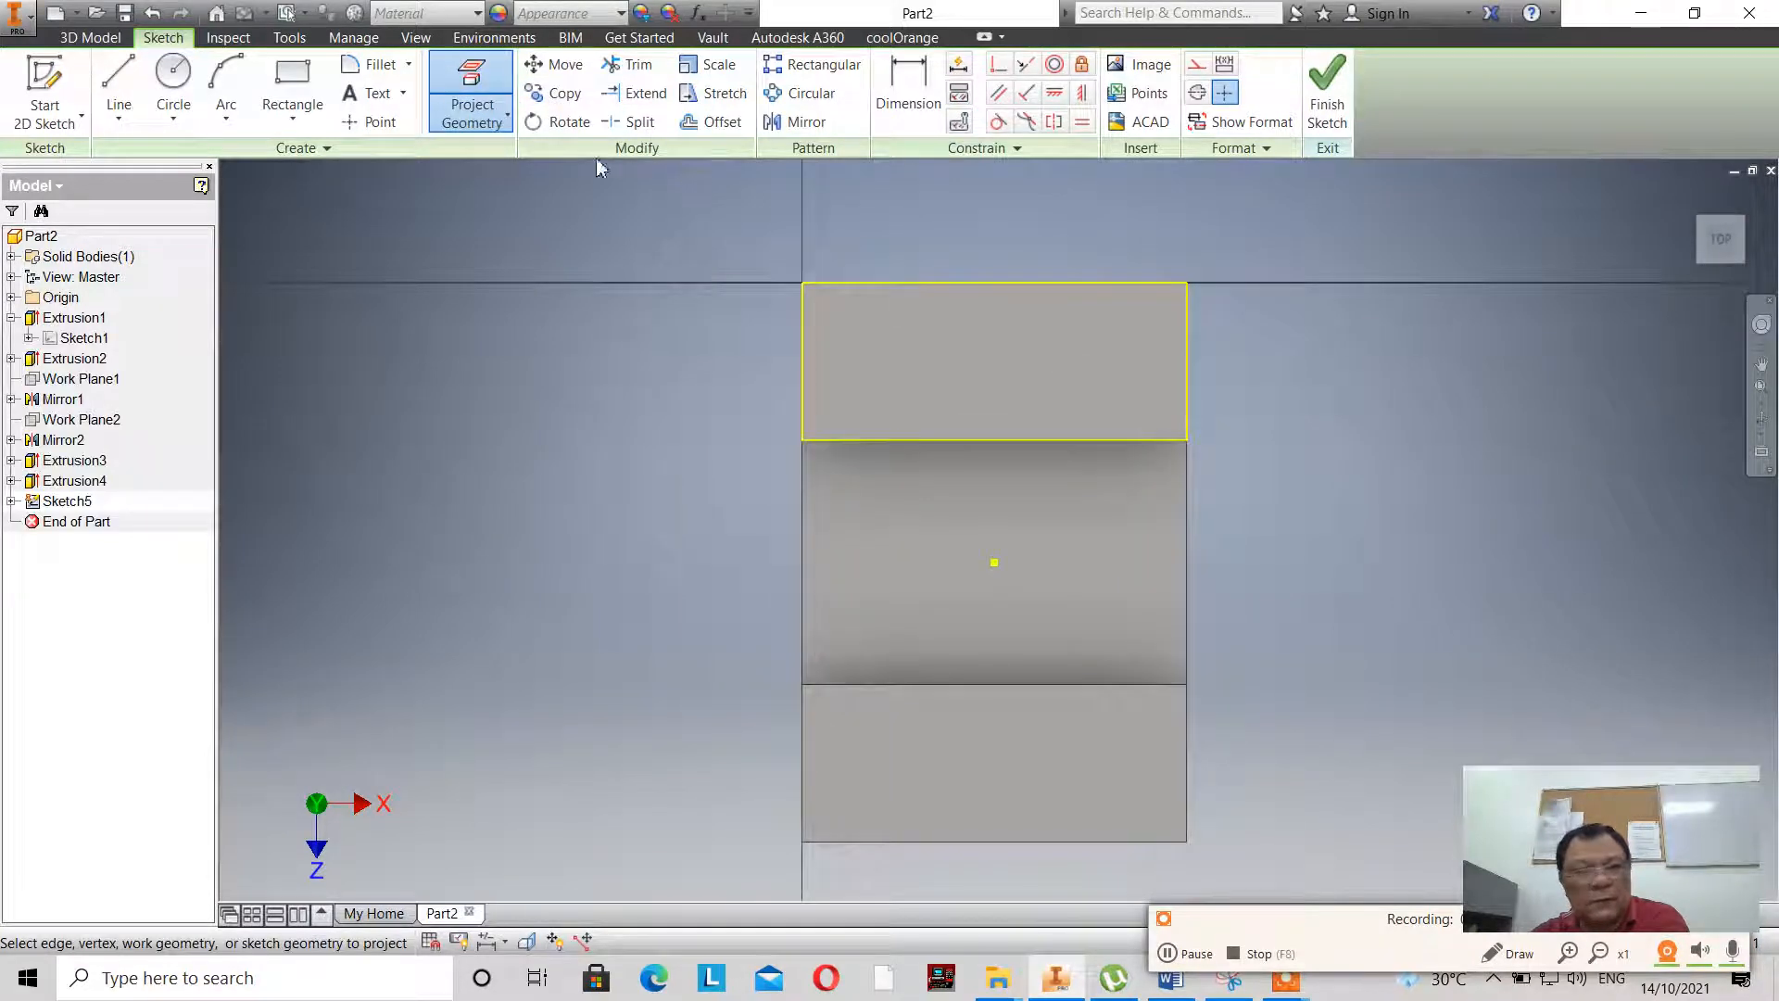
- Finish the sketch and check the small top holes' diameter and edge distances in the base sketch's reference drawing
left_click(172, 82)
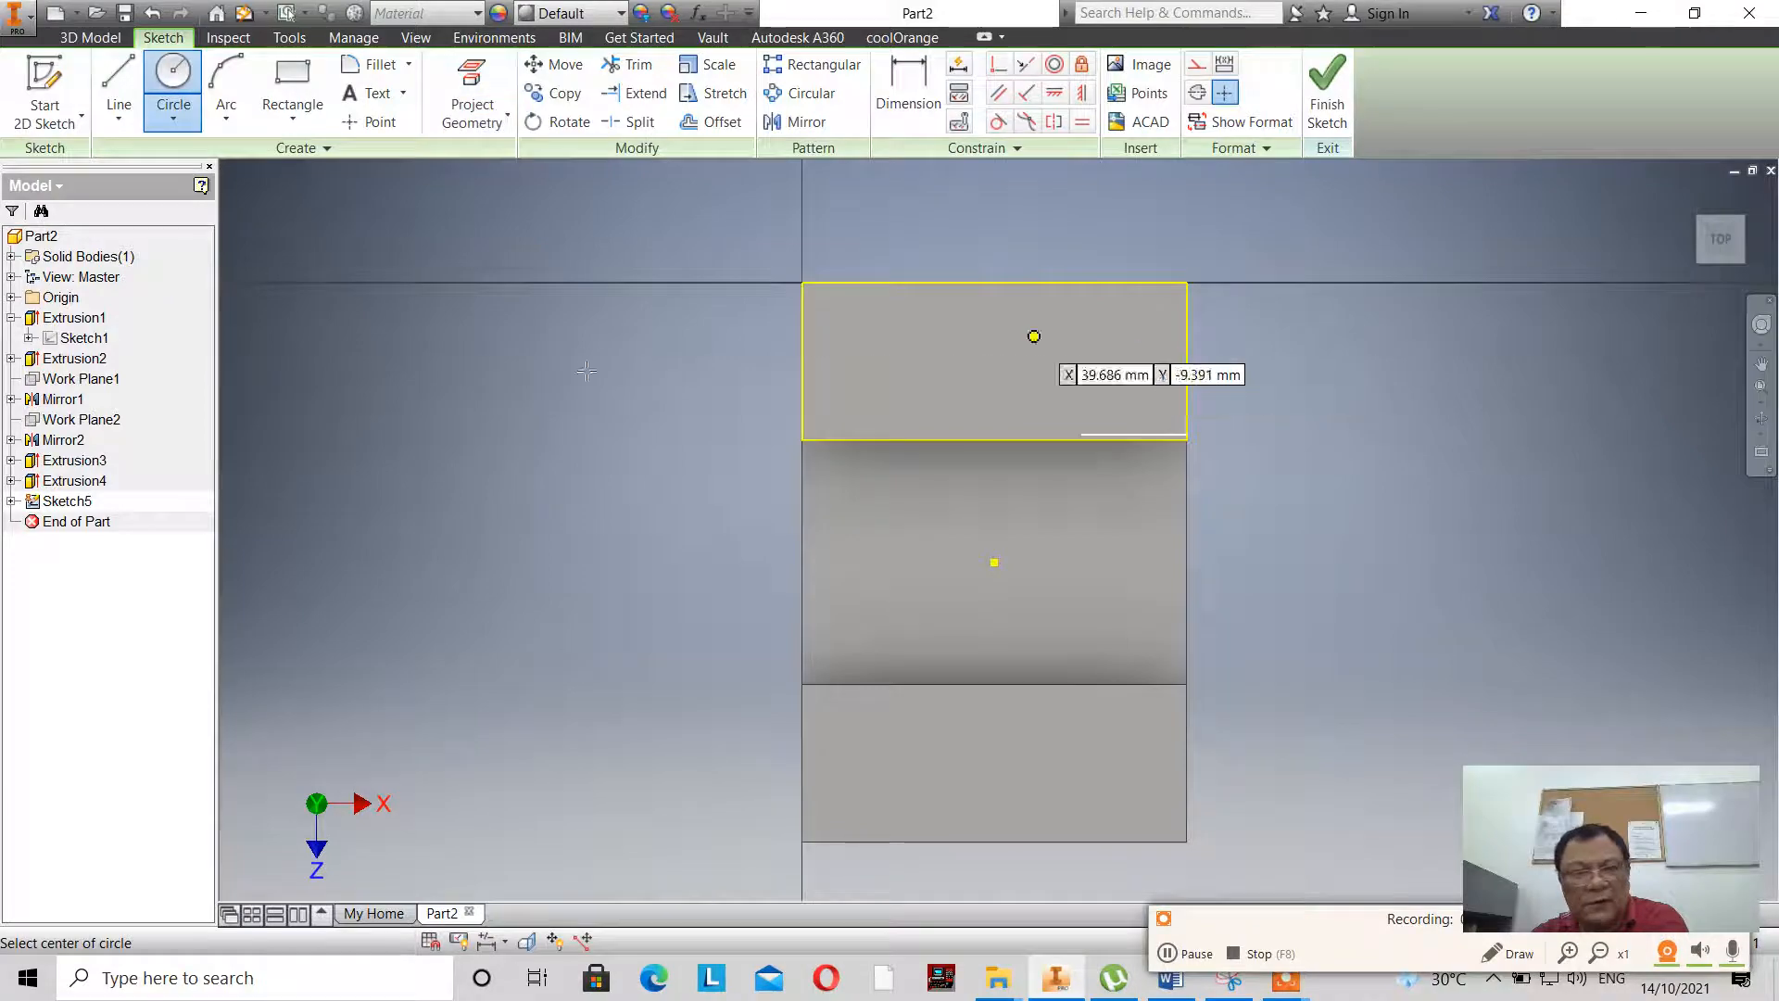
left_click(1327, 93)
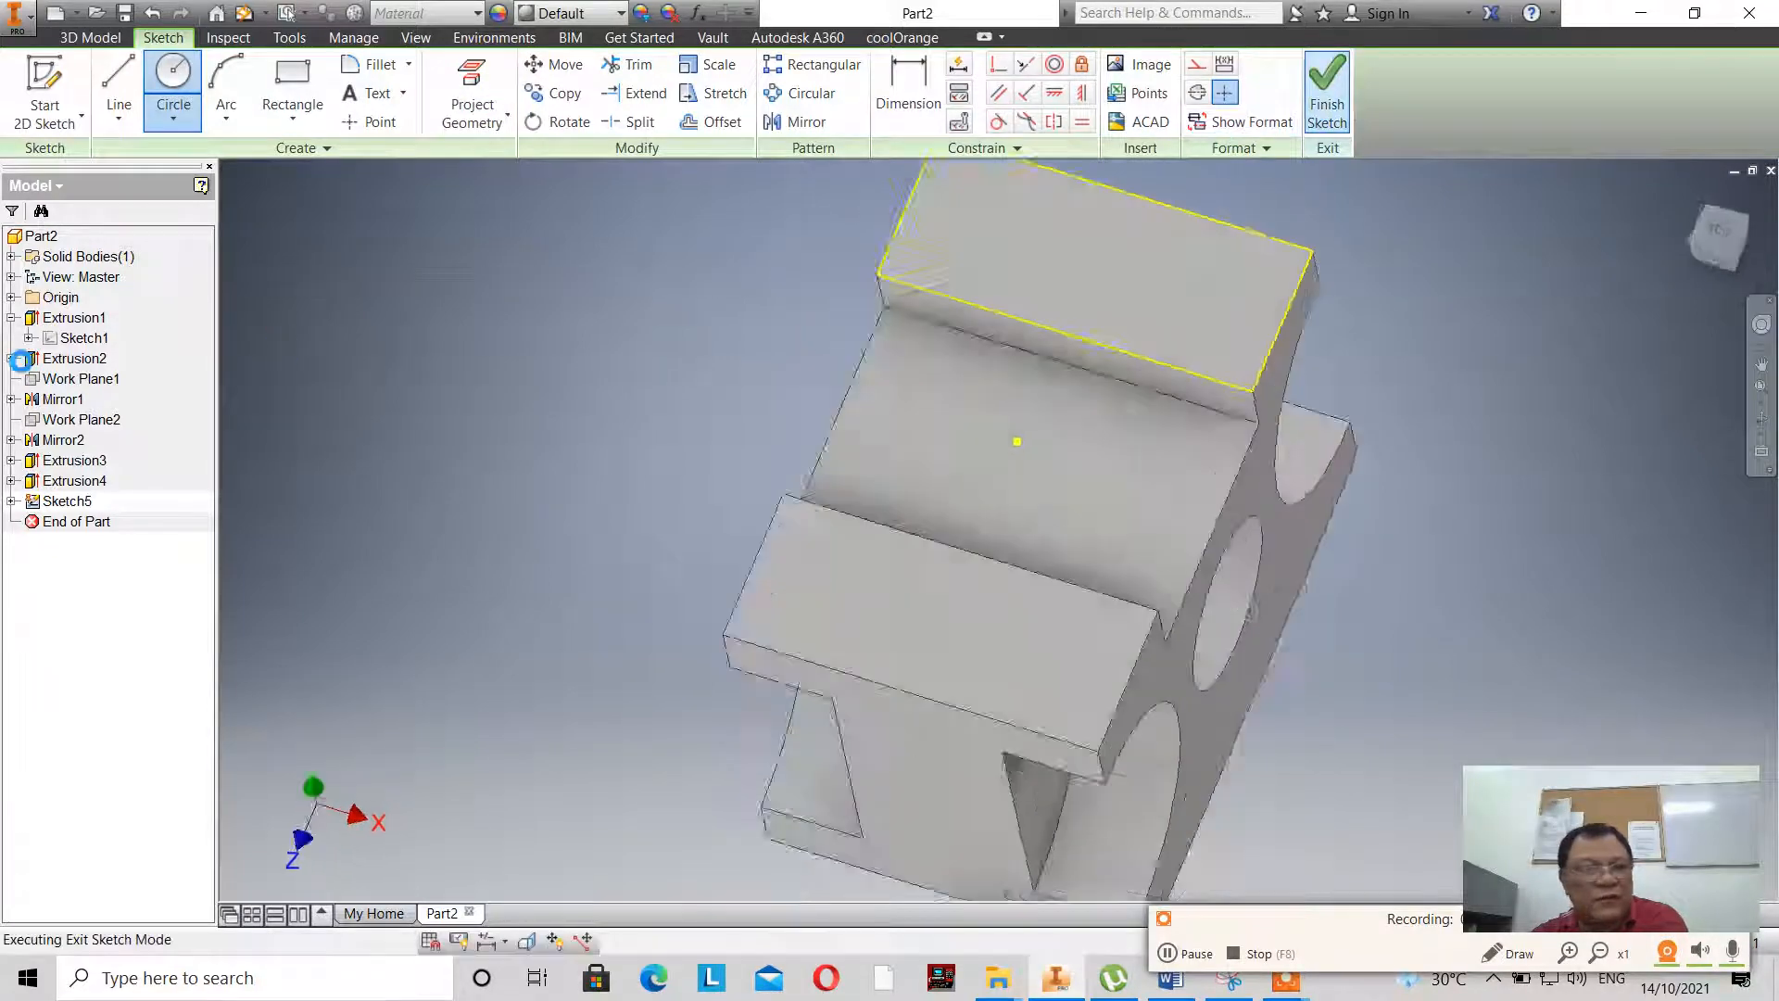
double_click(53, 341)
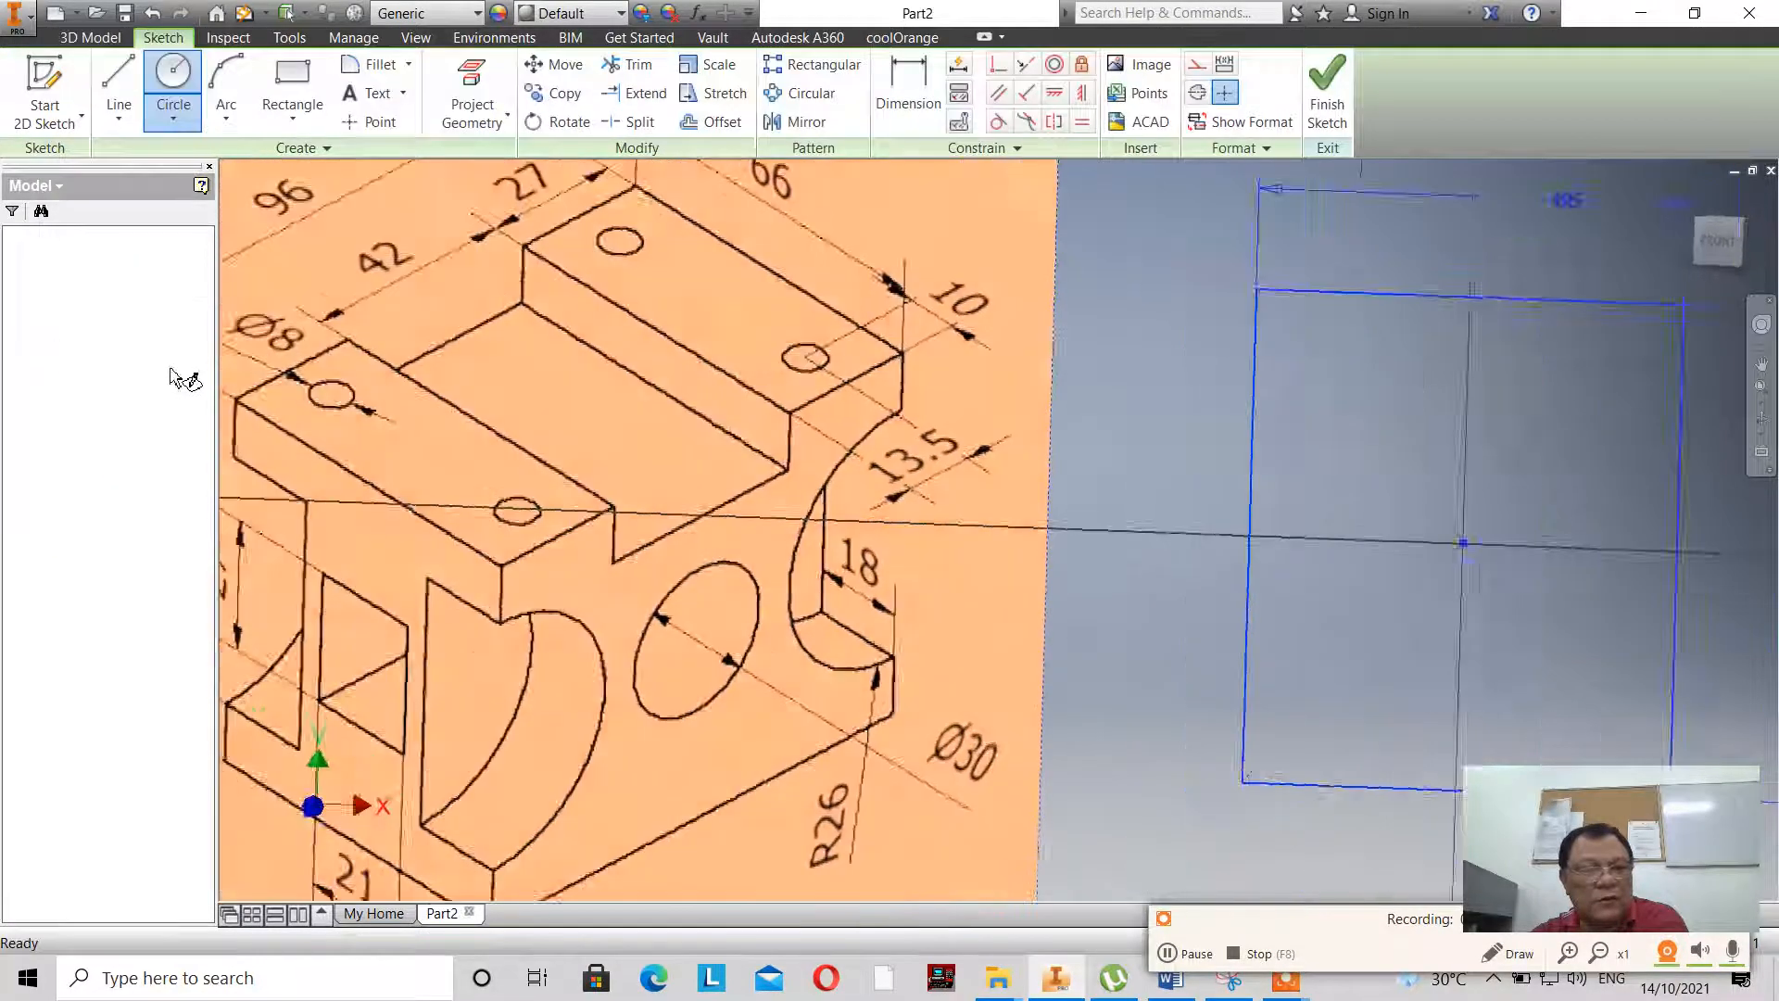
key("Escape")
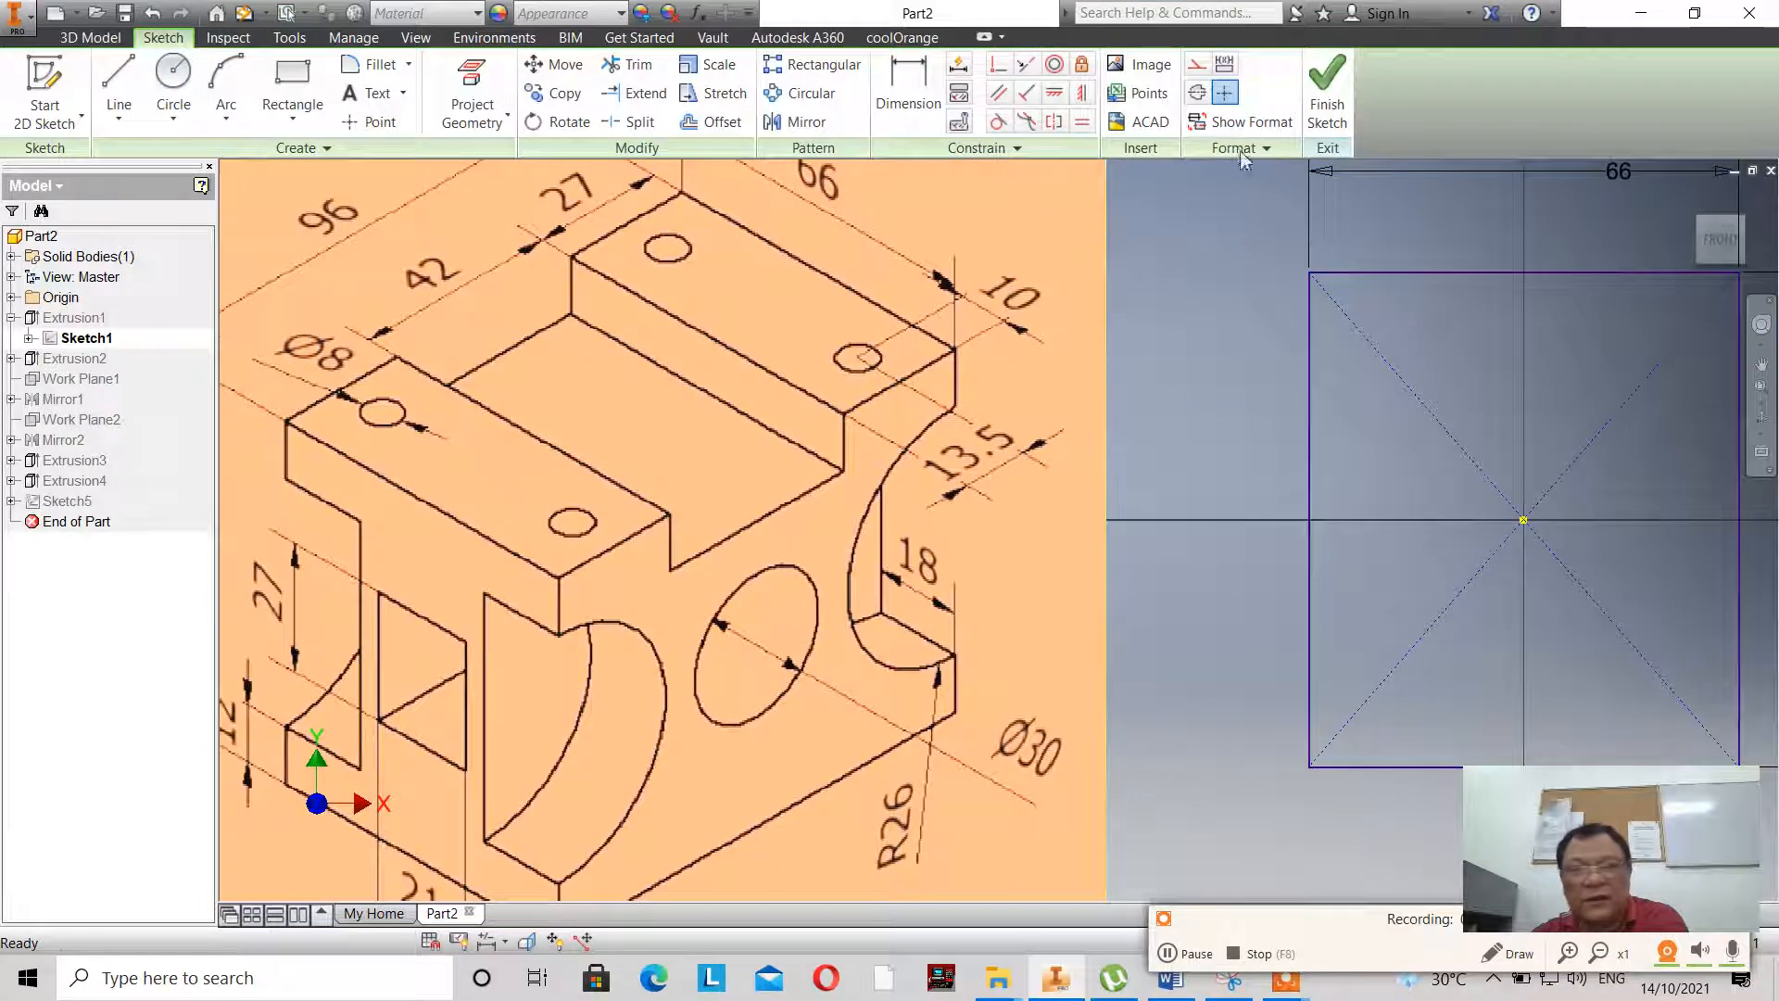
left_click(1316, 109)
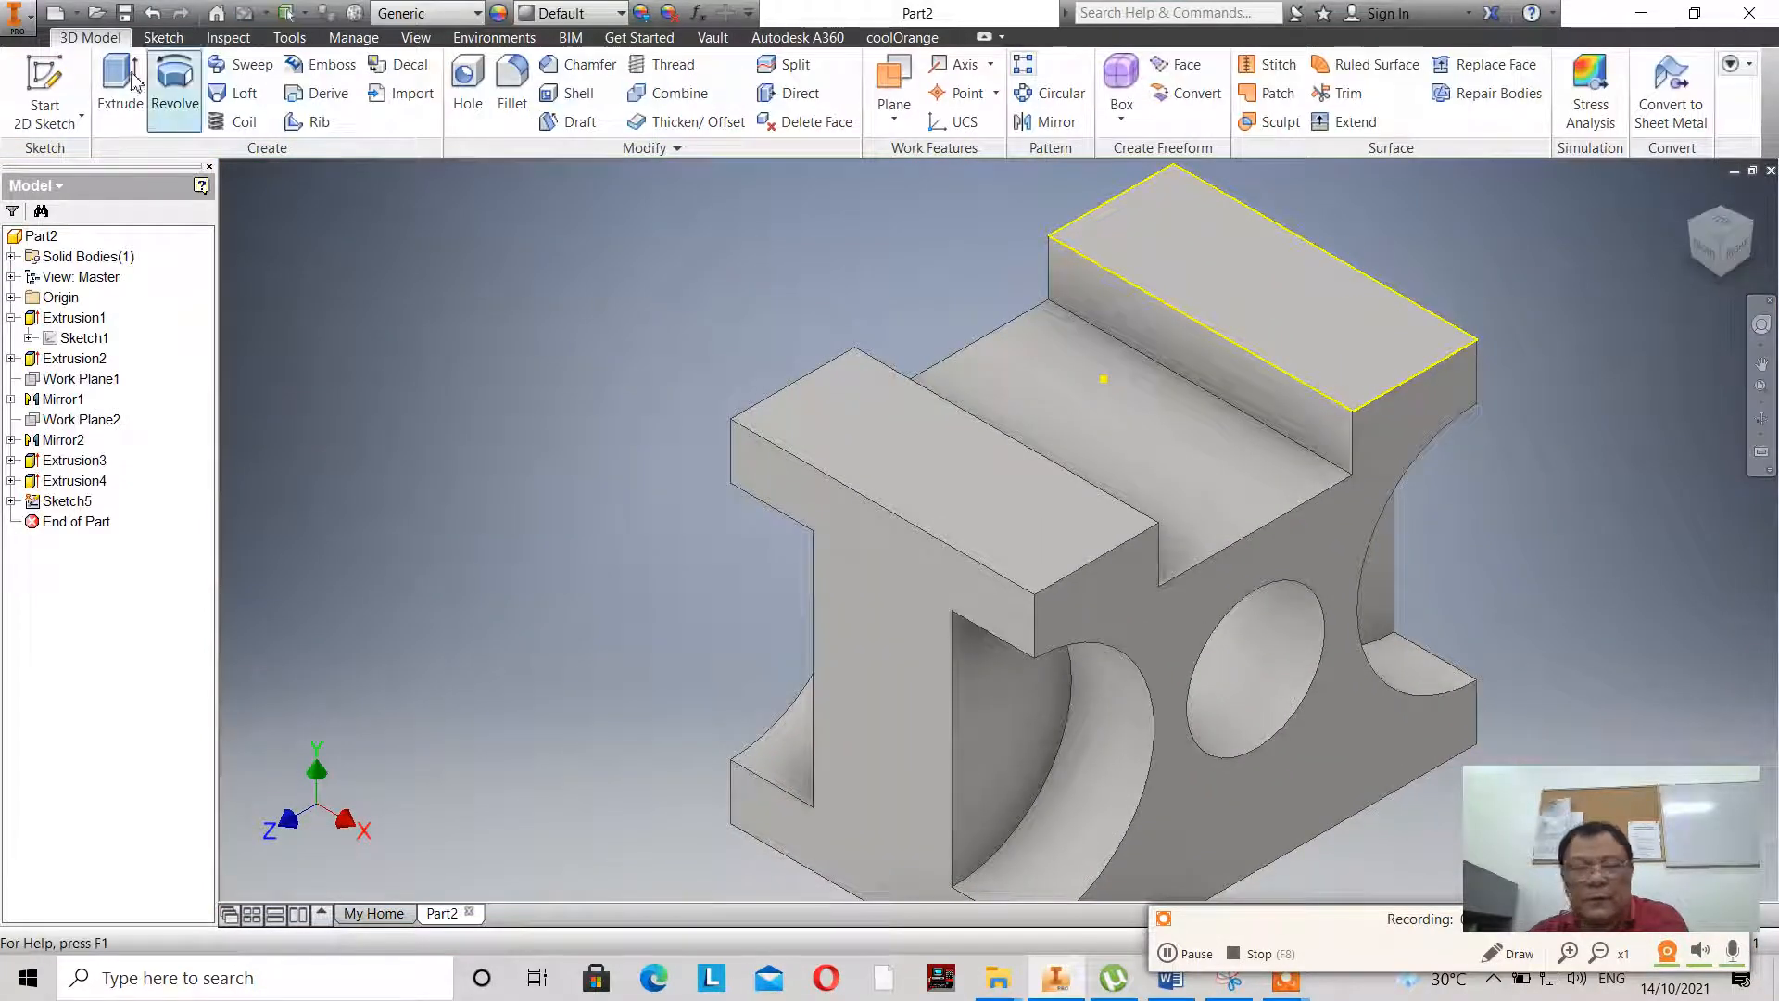
- Reopen the rear raised top face's sketch and draw an 8 mm diameter circle near the face's +X end, 13.5 mm from the rear edge
double_click(53, 503)
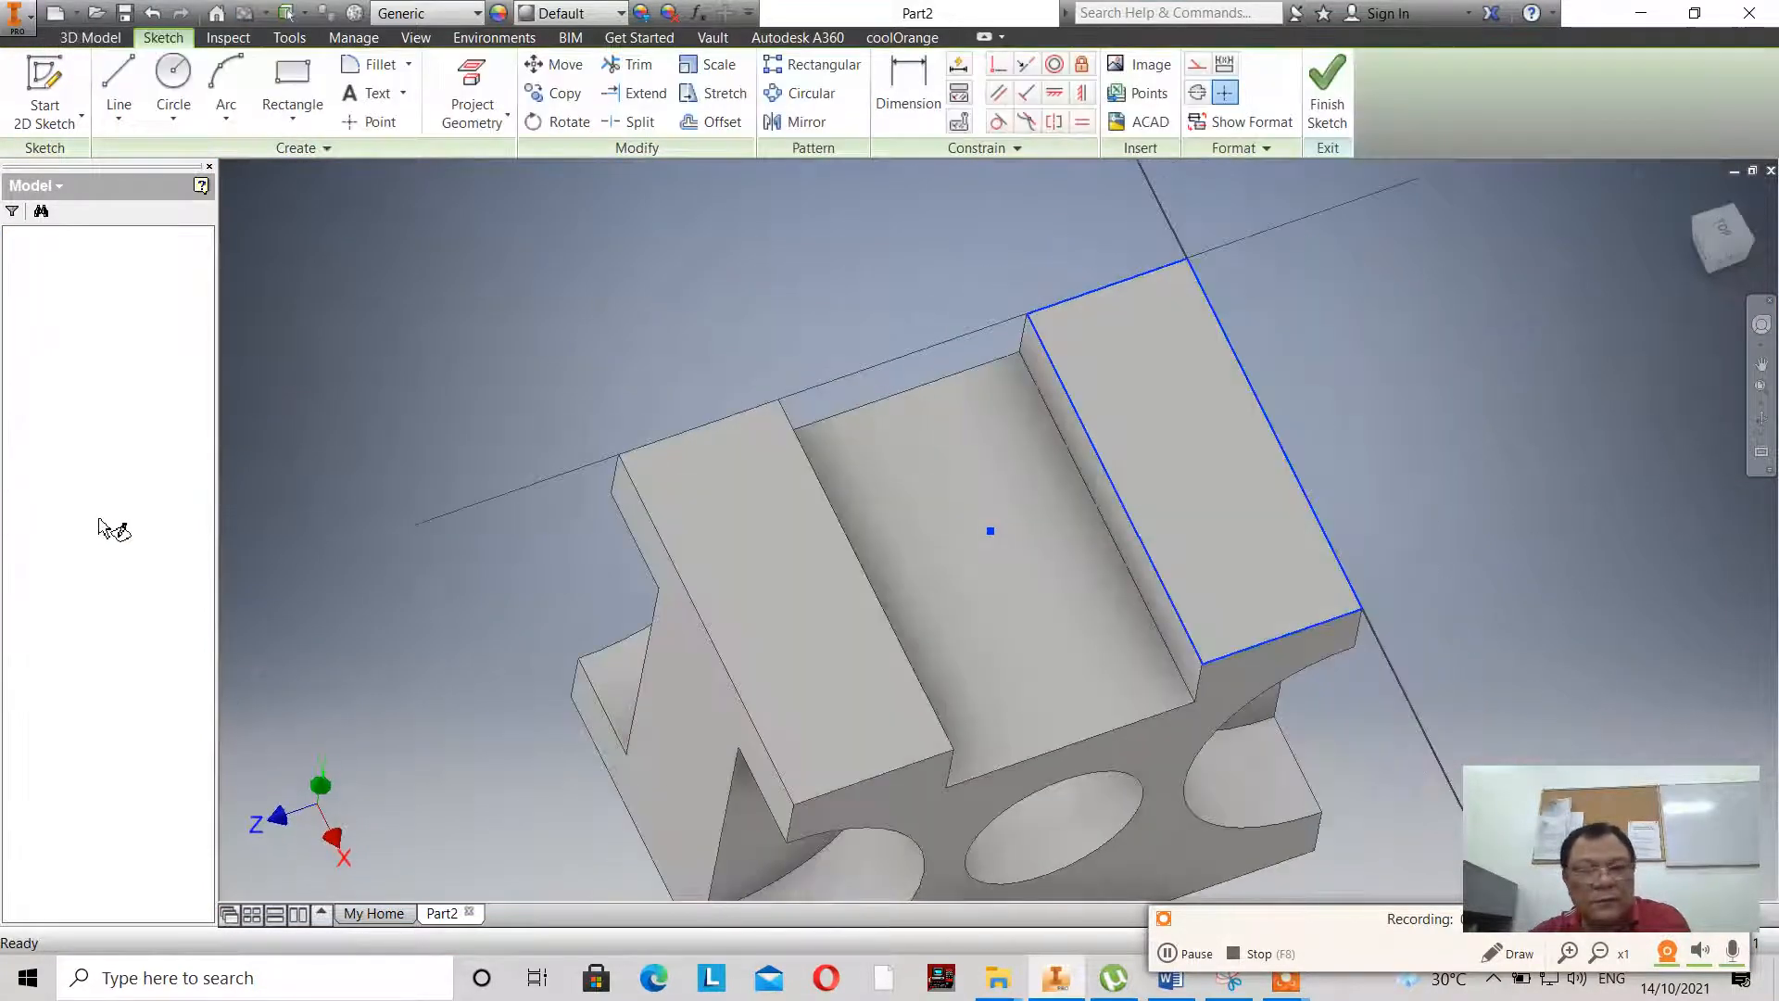
left_click(1740, 199)
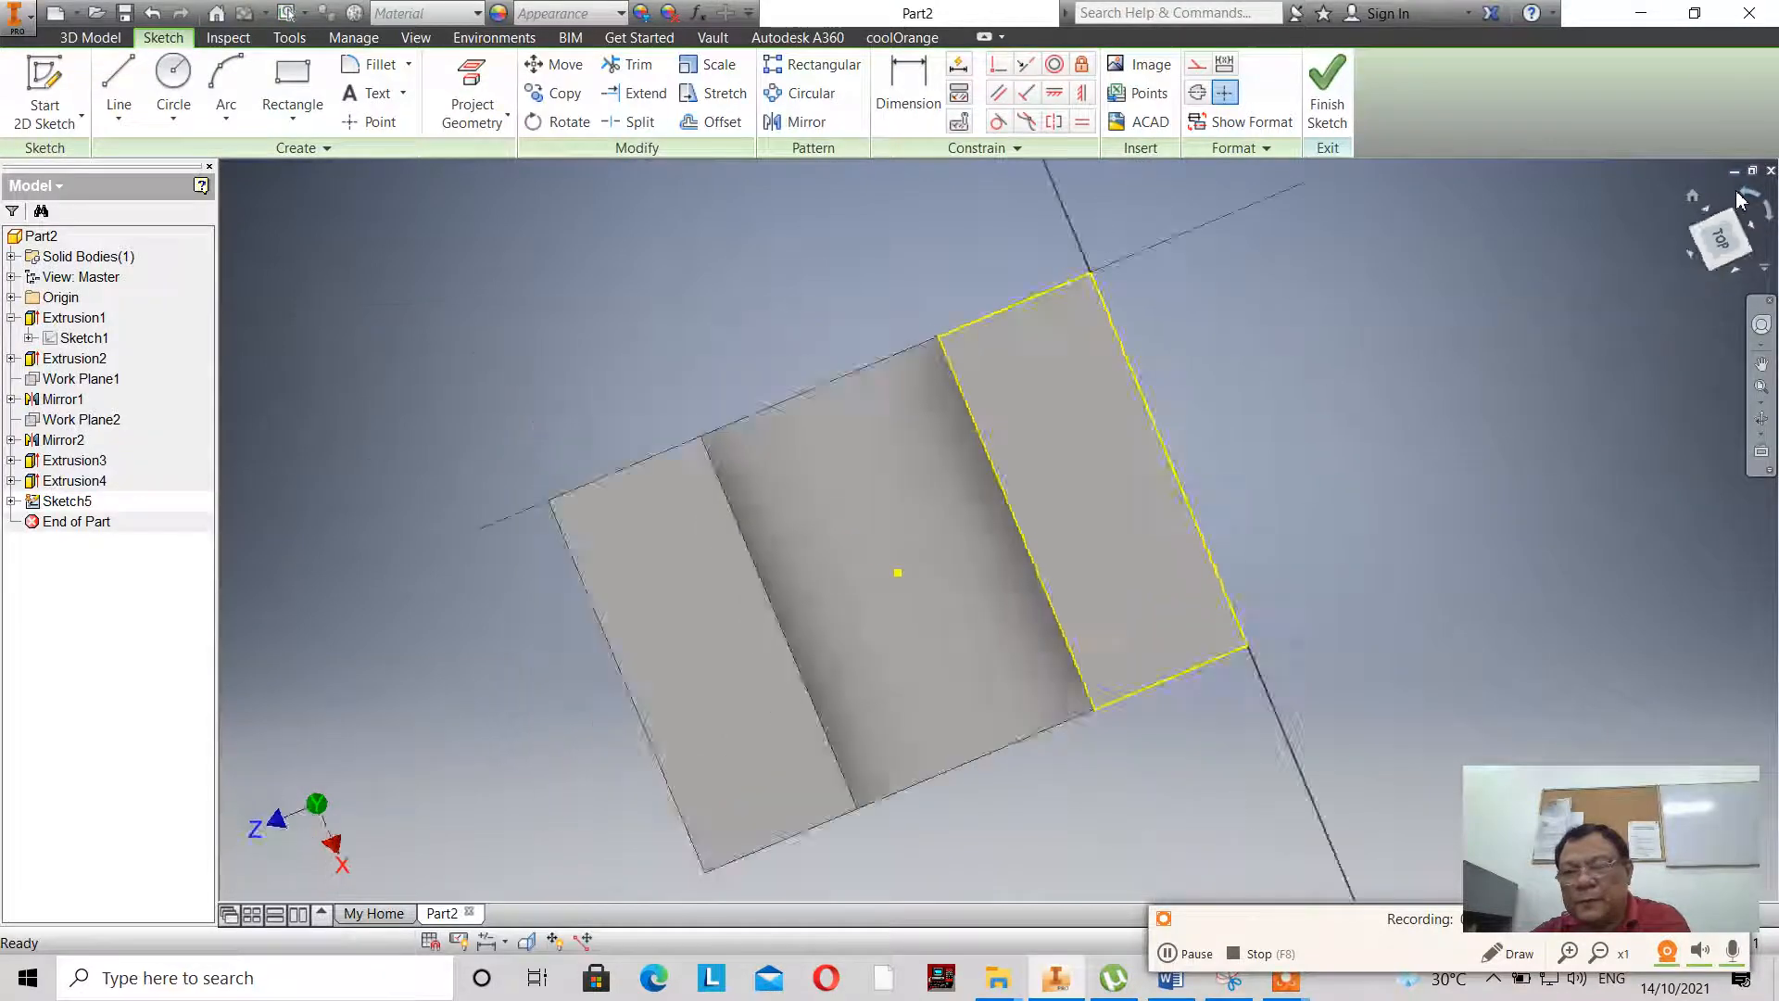
left_click(193, 83)
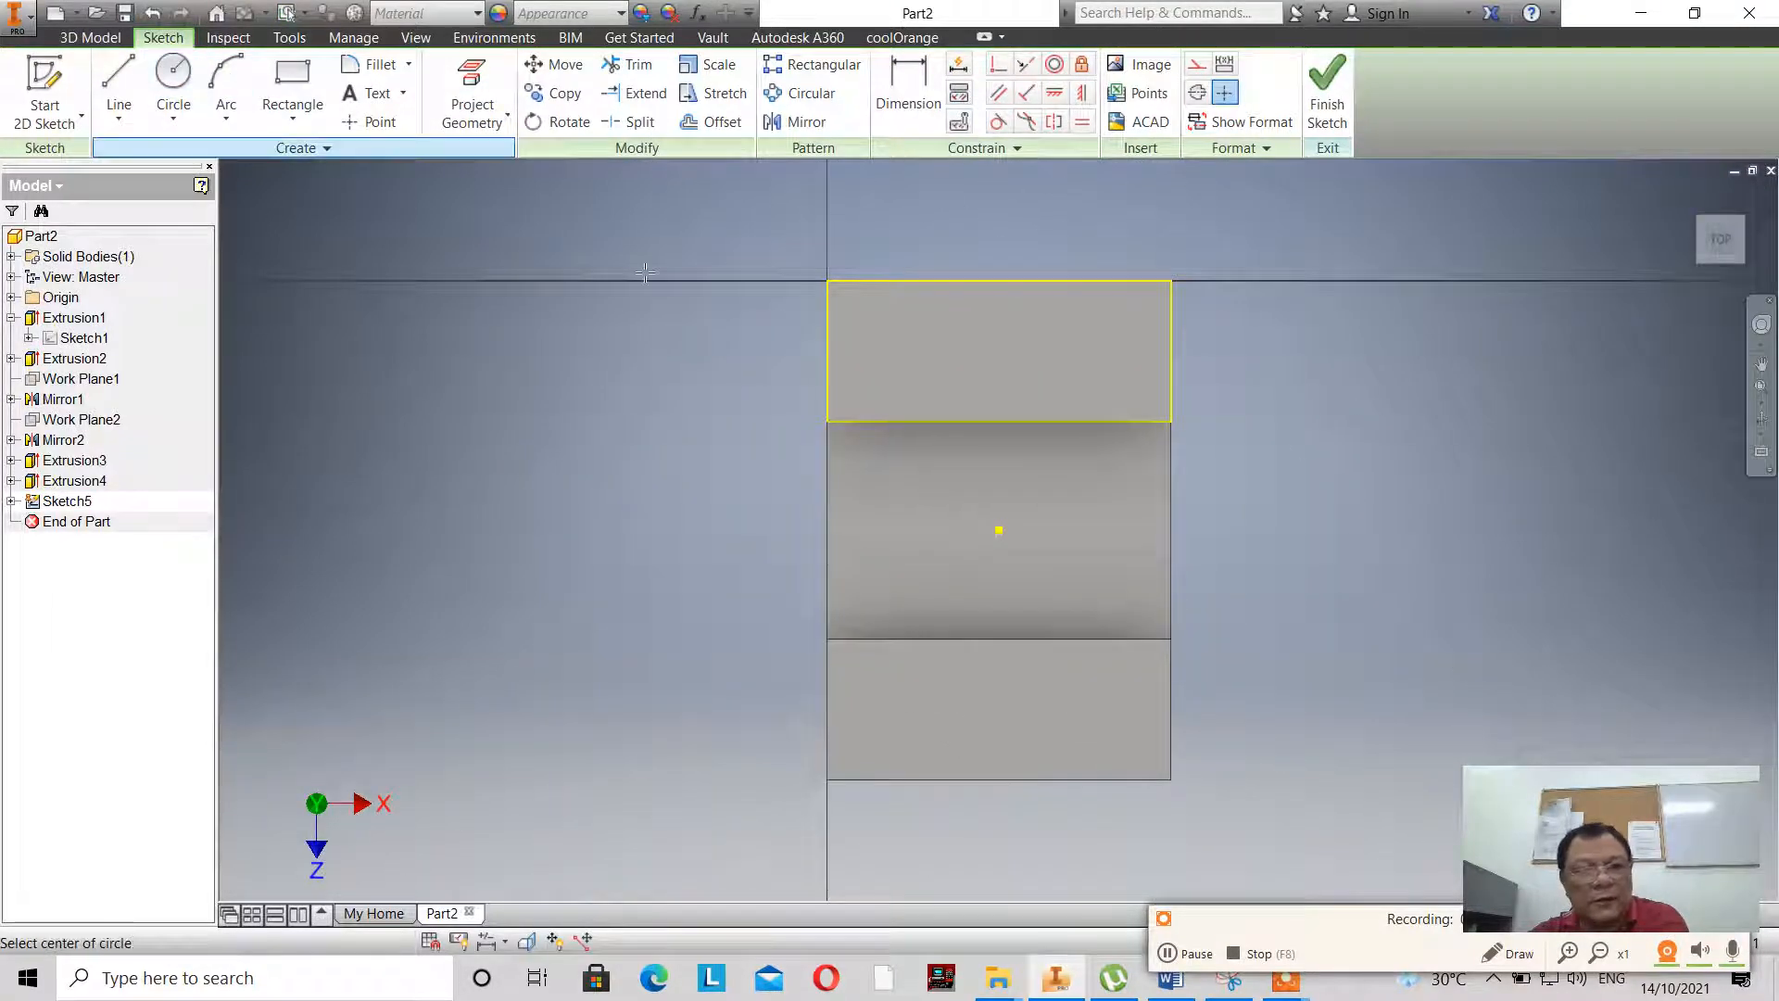
left_click(1114, 346)
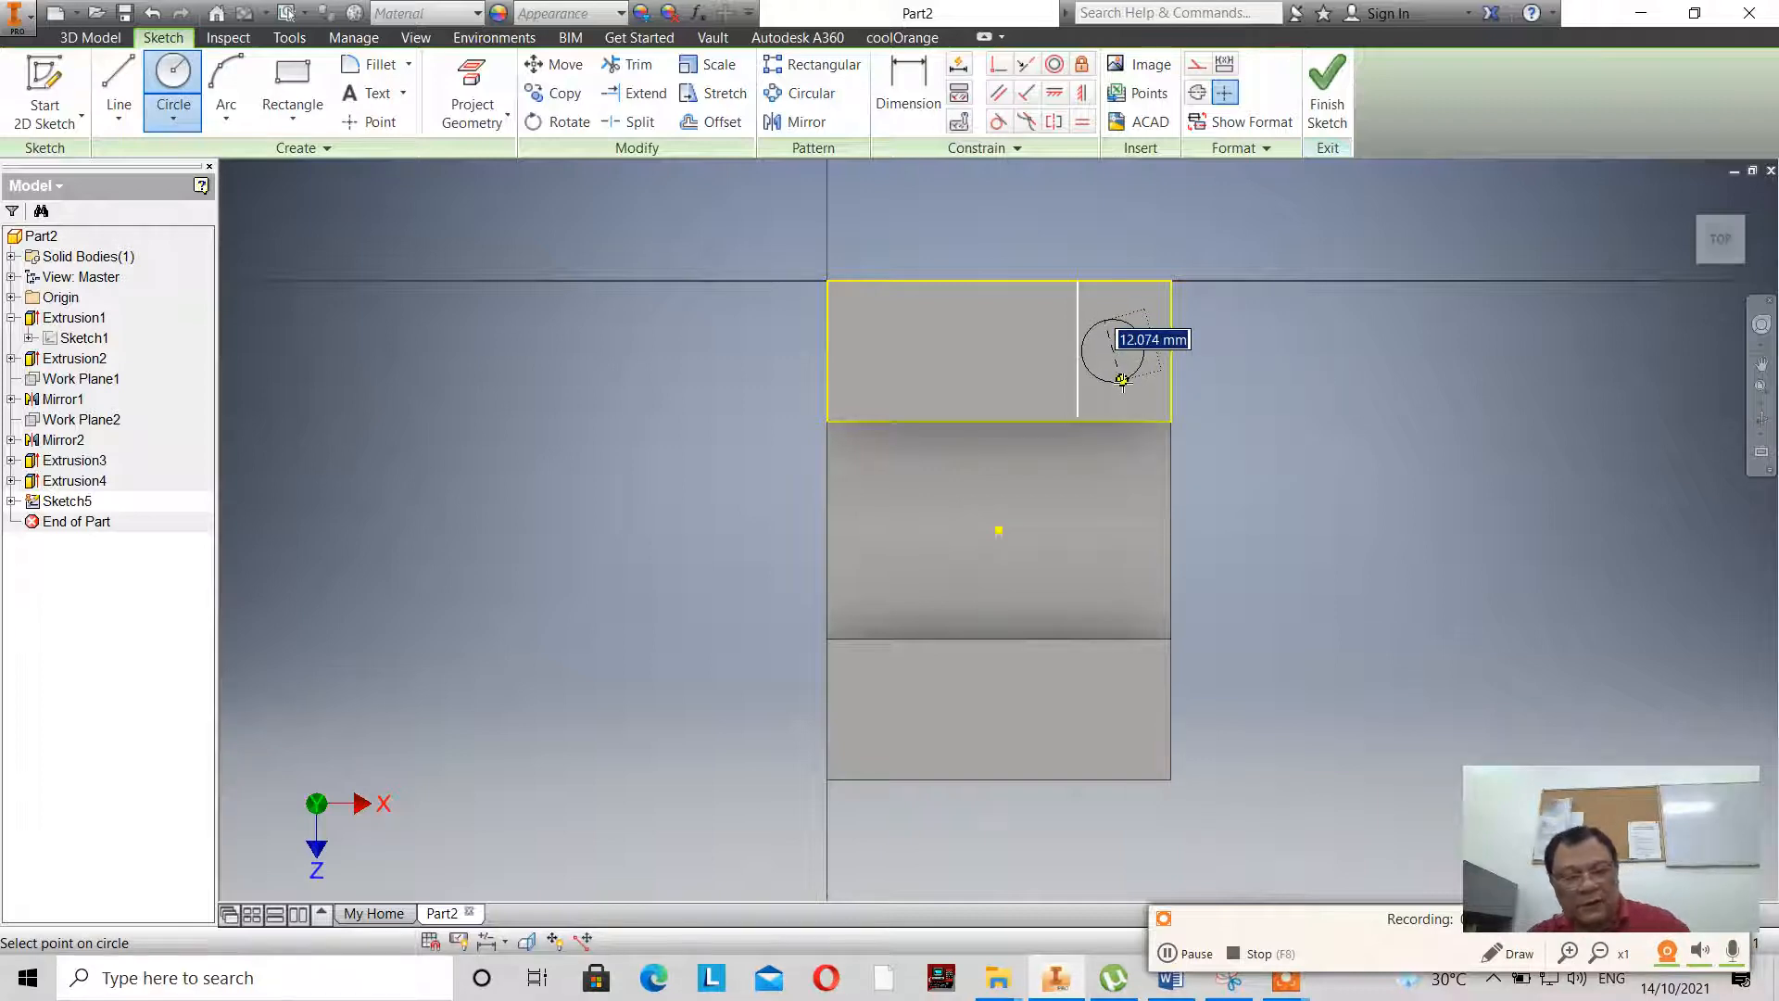
left_click(1122, 380)
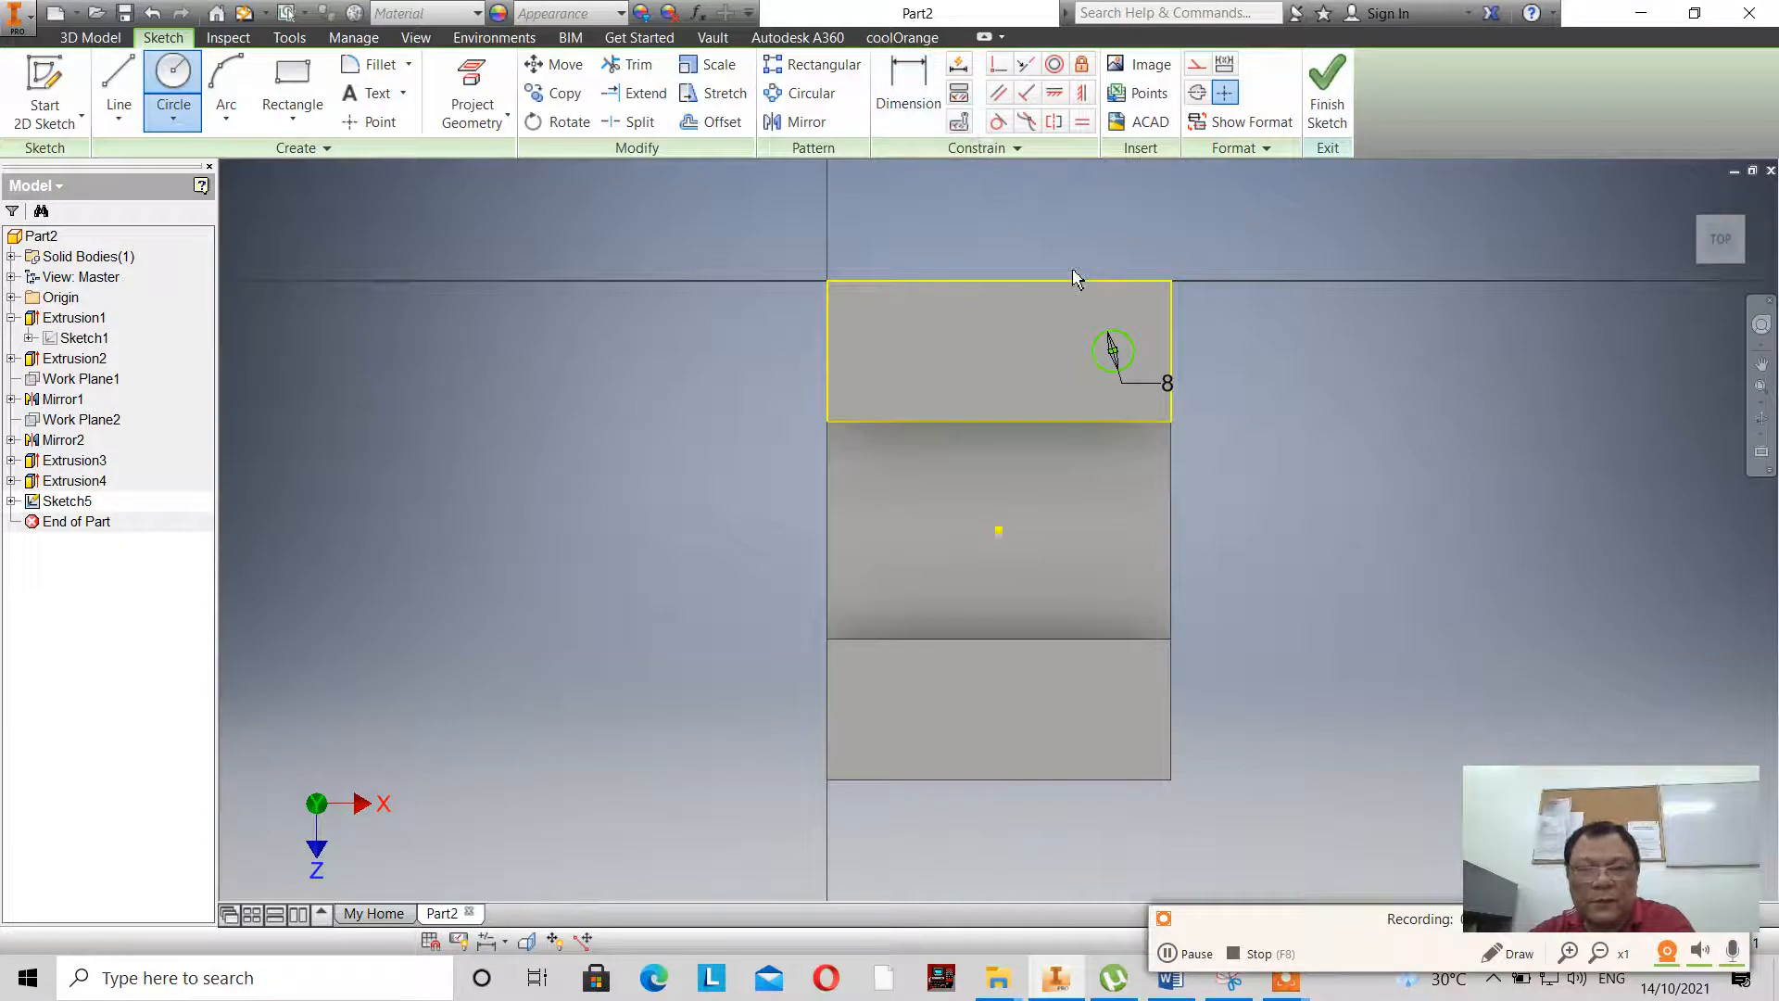
- Dimension the circle's centre 10 mm from the raised face's short edge at the +X end
key("d")
left_click(1119, 334)
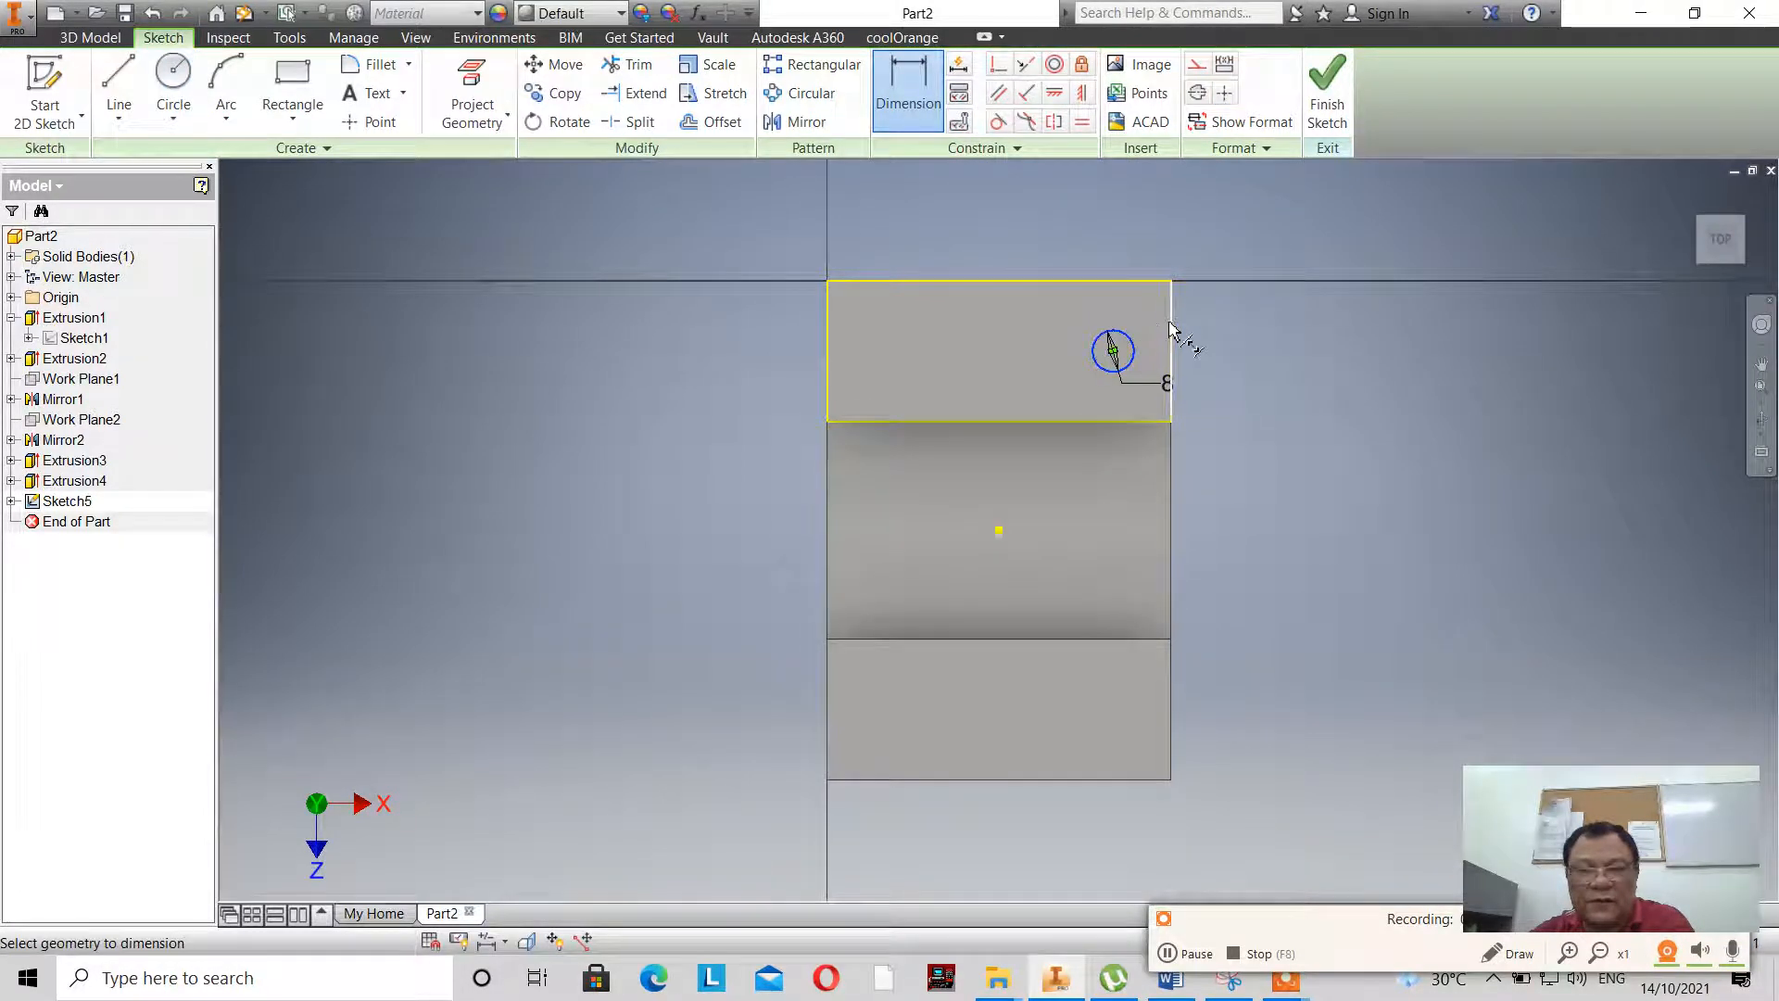
left_click(1171, 341)
left_click(1203, 225)
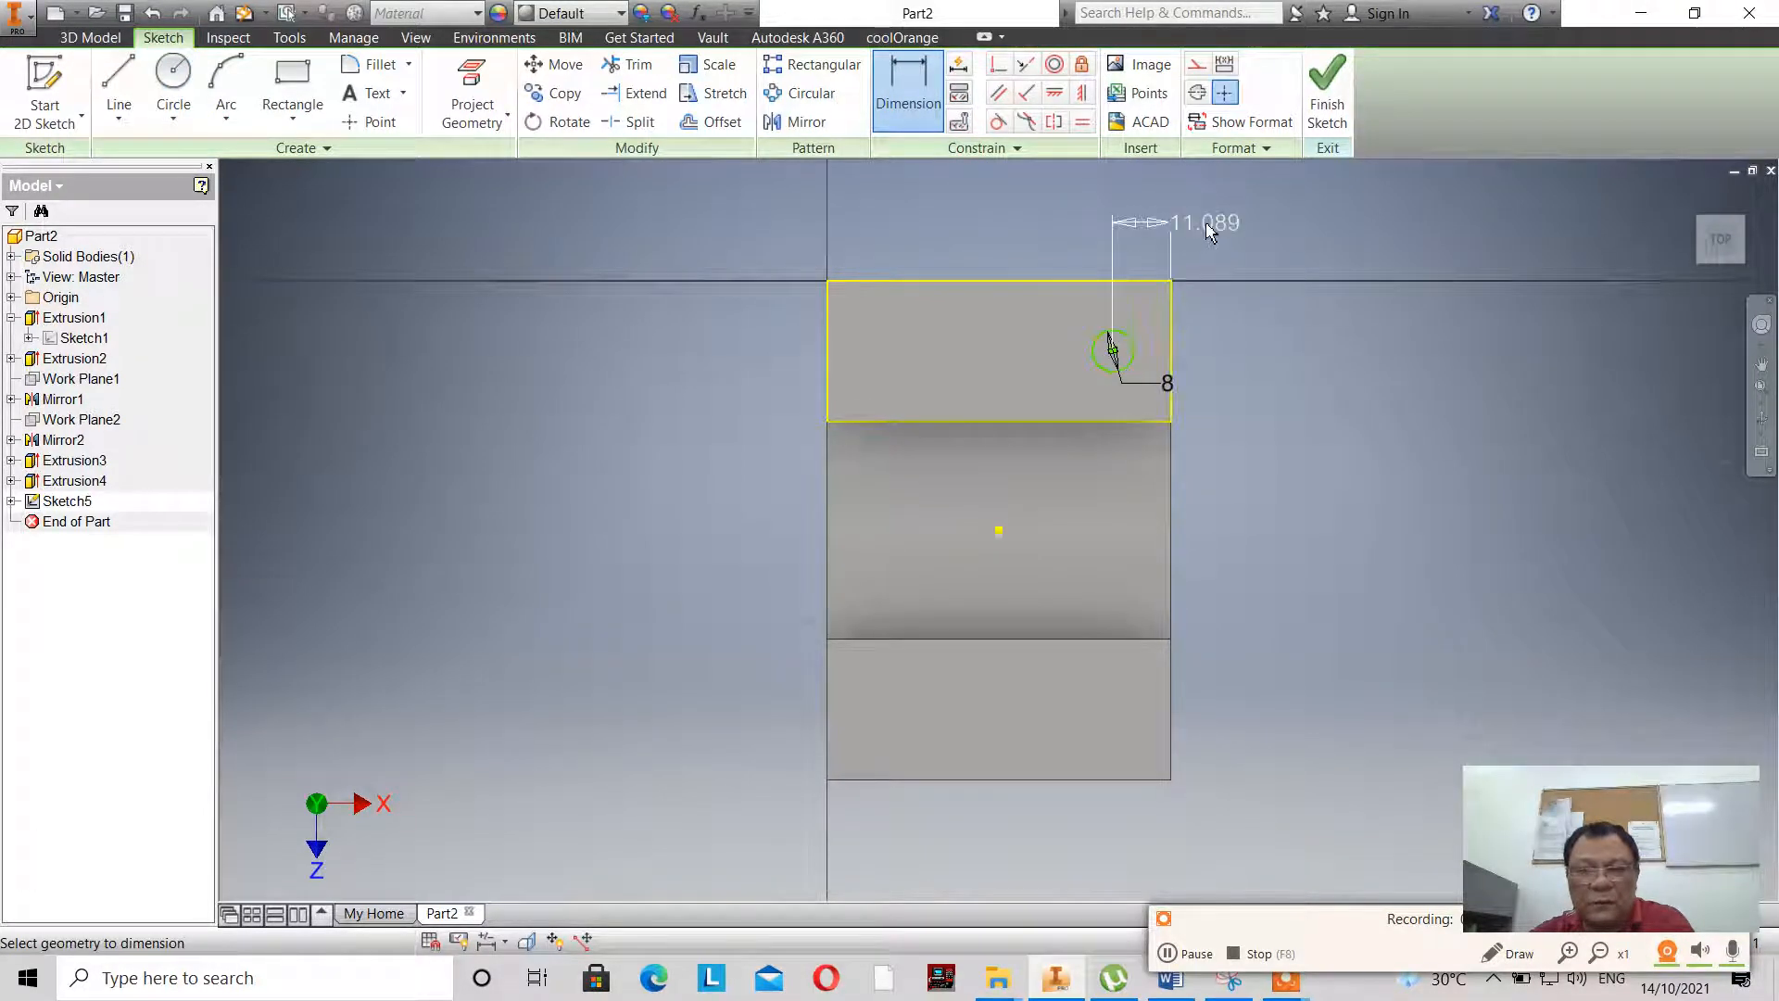
type("10")
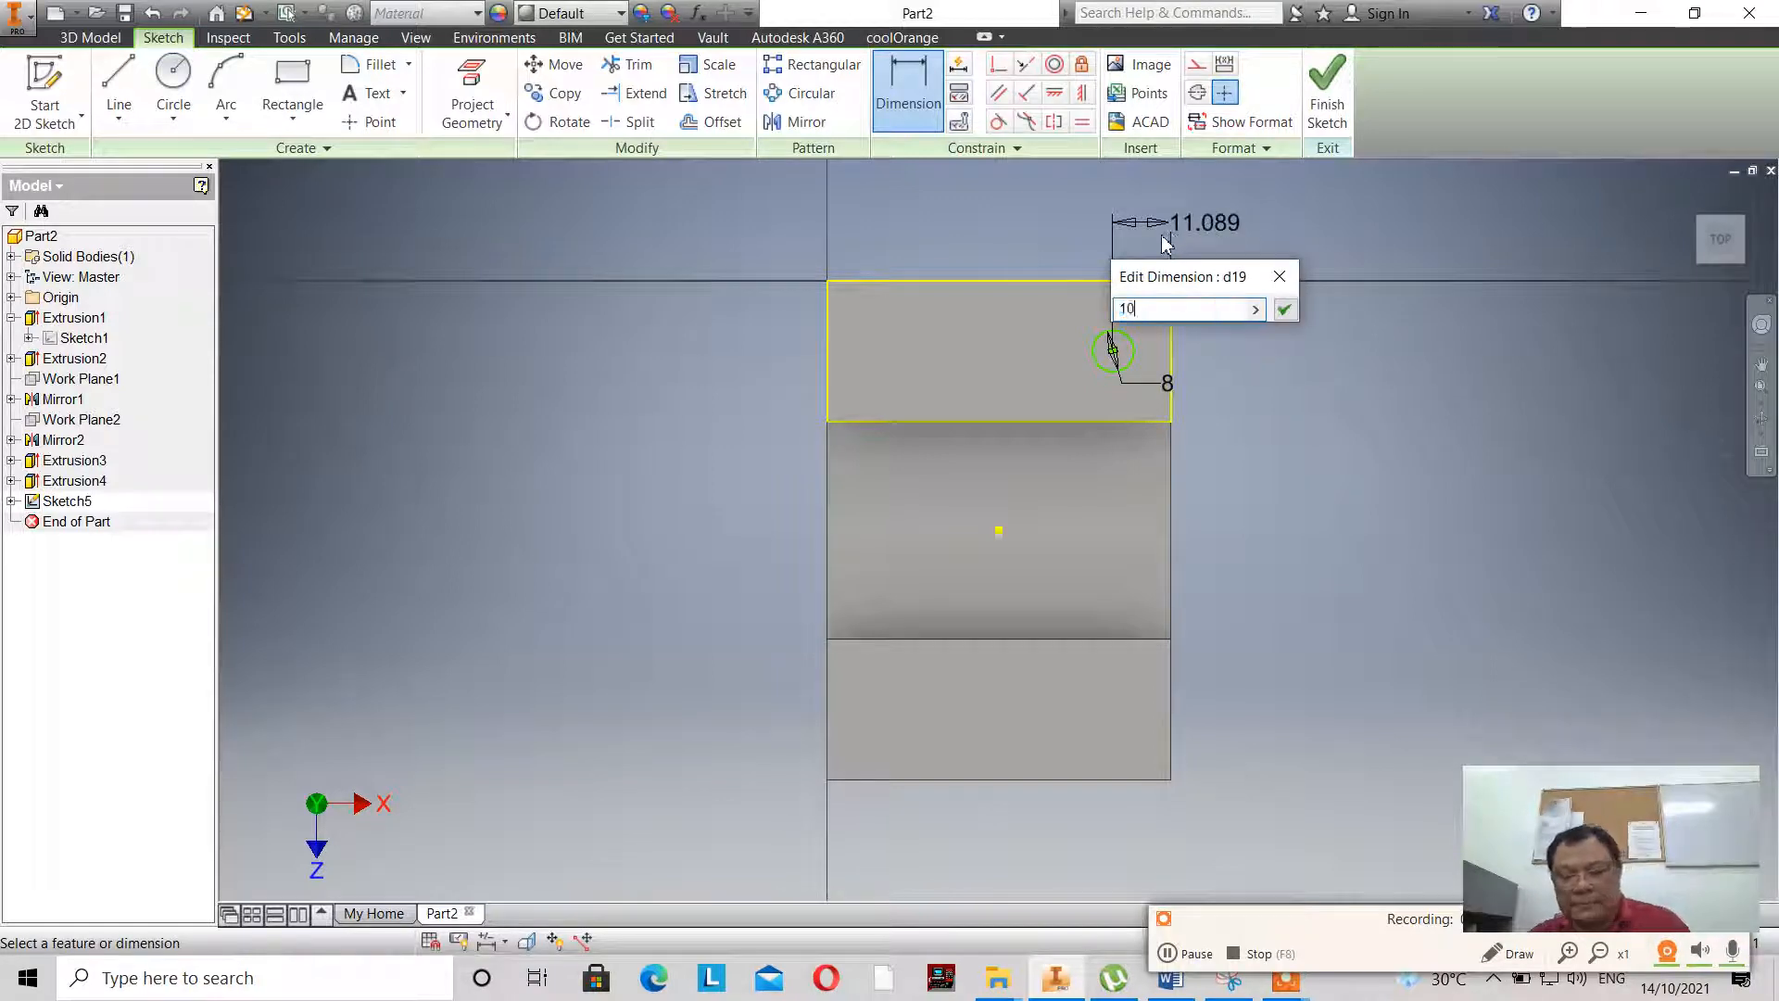
key("Return")
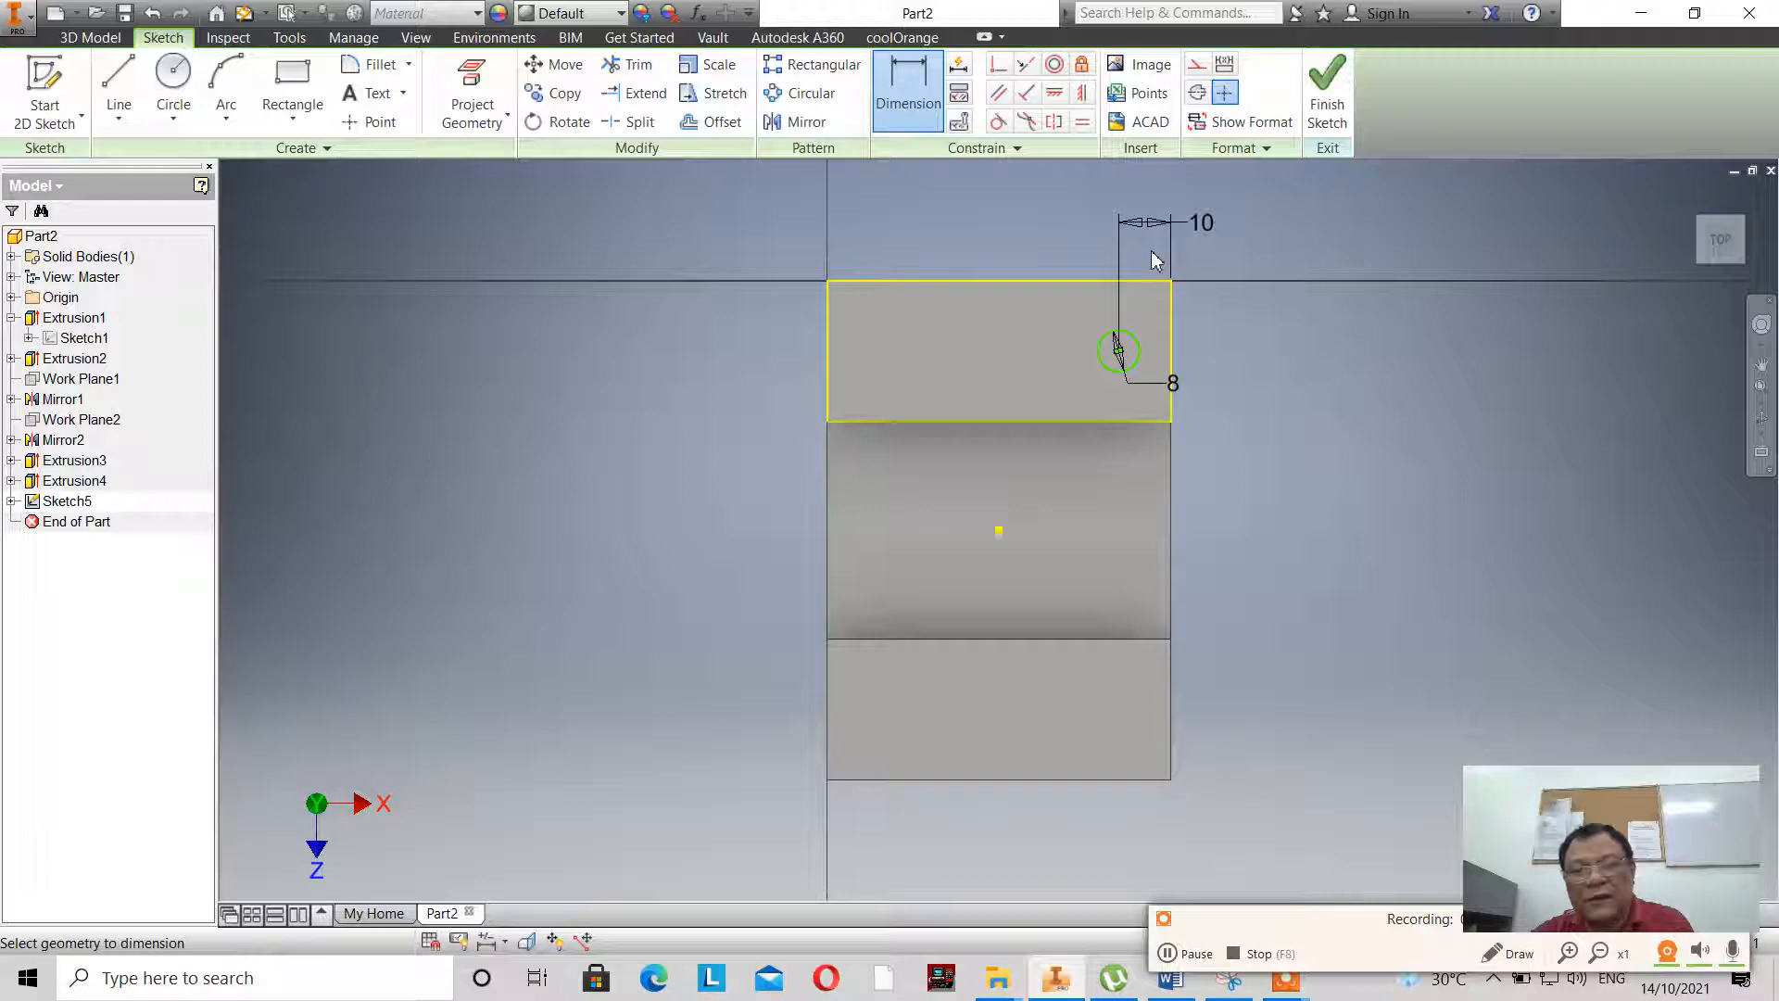
- Dimension the circle's centre 13.5 mm from the raised face's rear edge and finish the sketch
left_click(1123, 344)
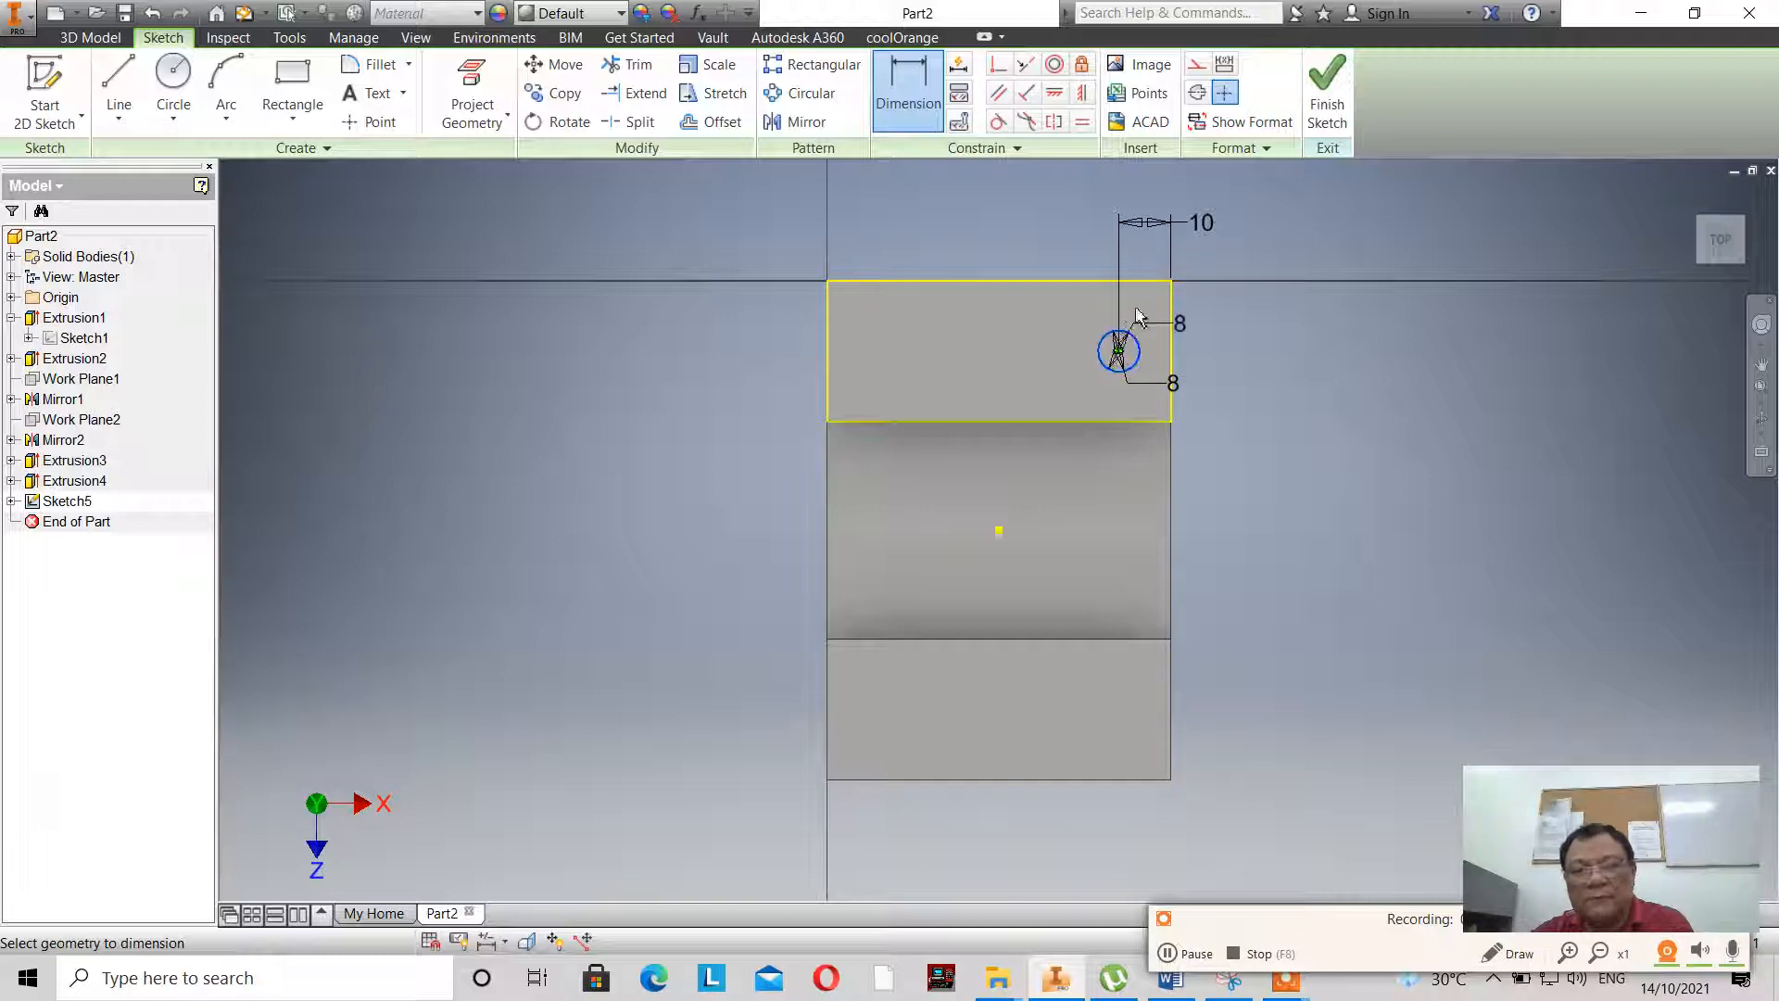
left_click(1135, 280)
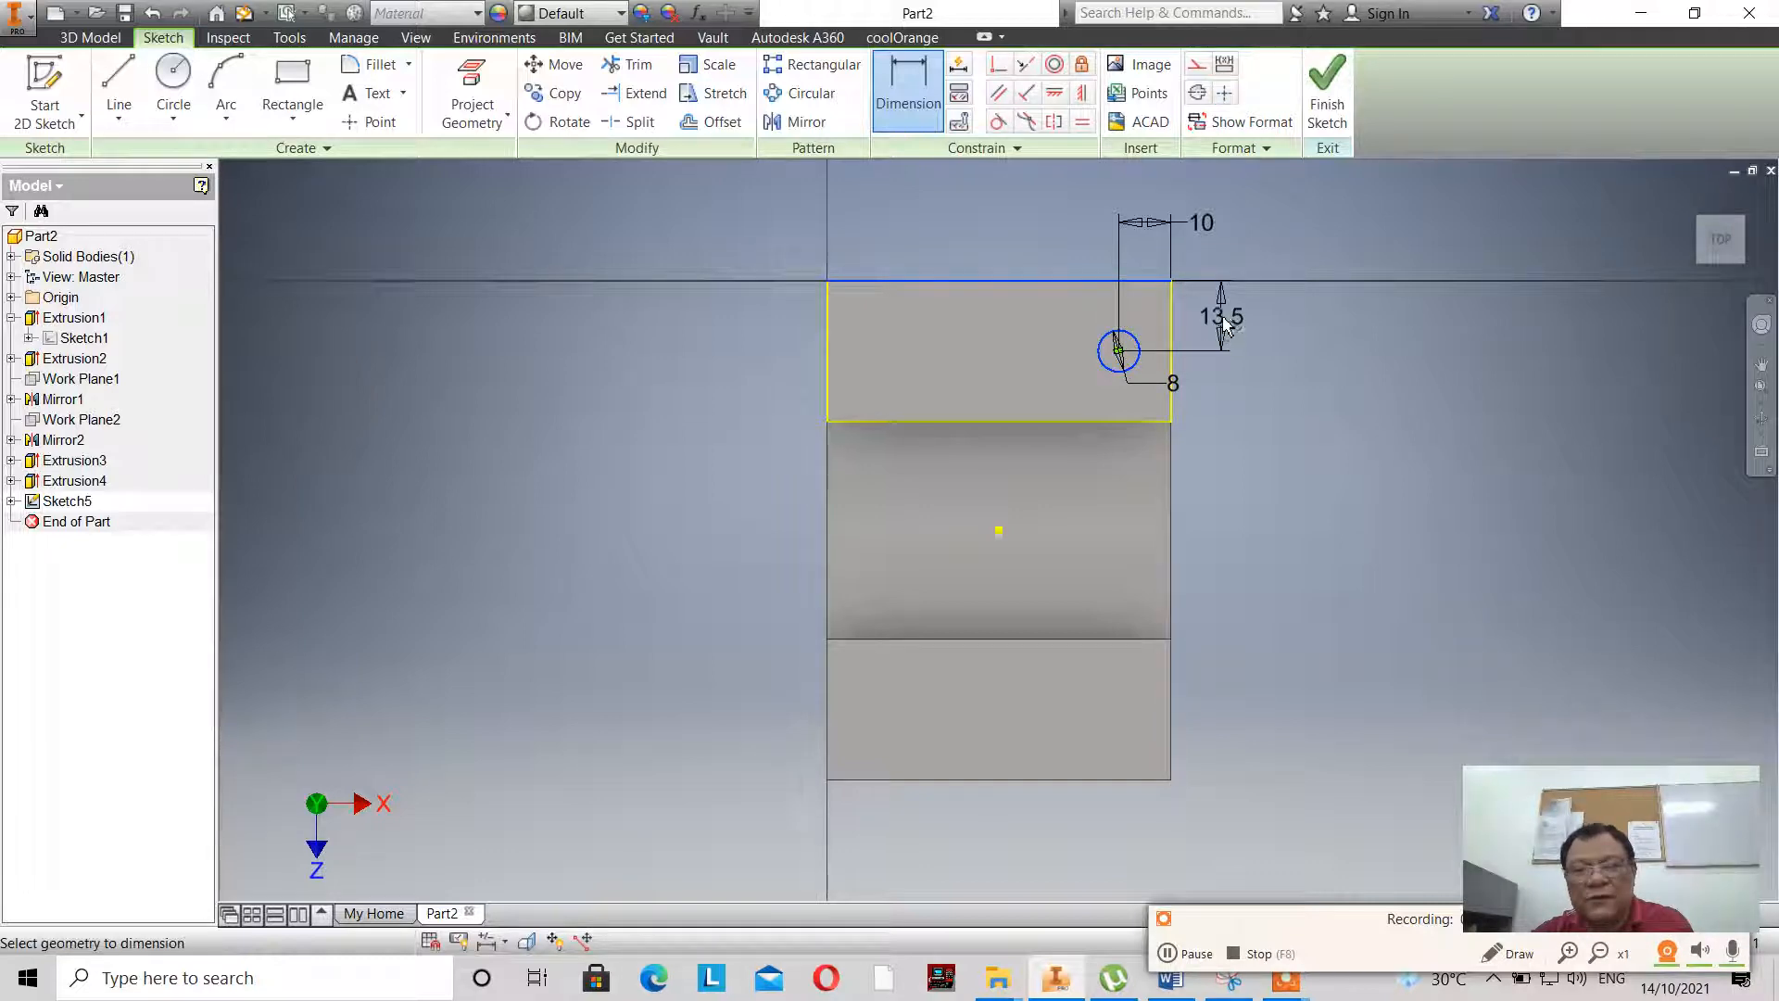
left_click(1223, 324)
left_click(1326, 109)
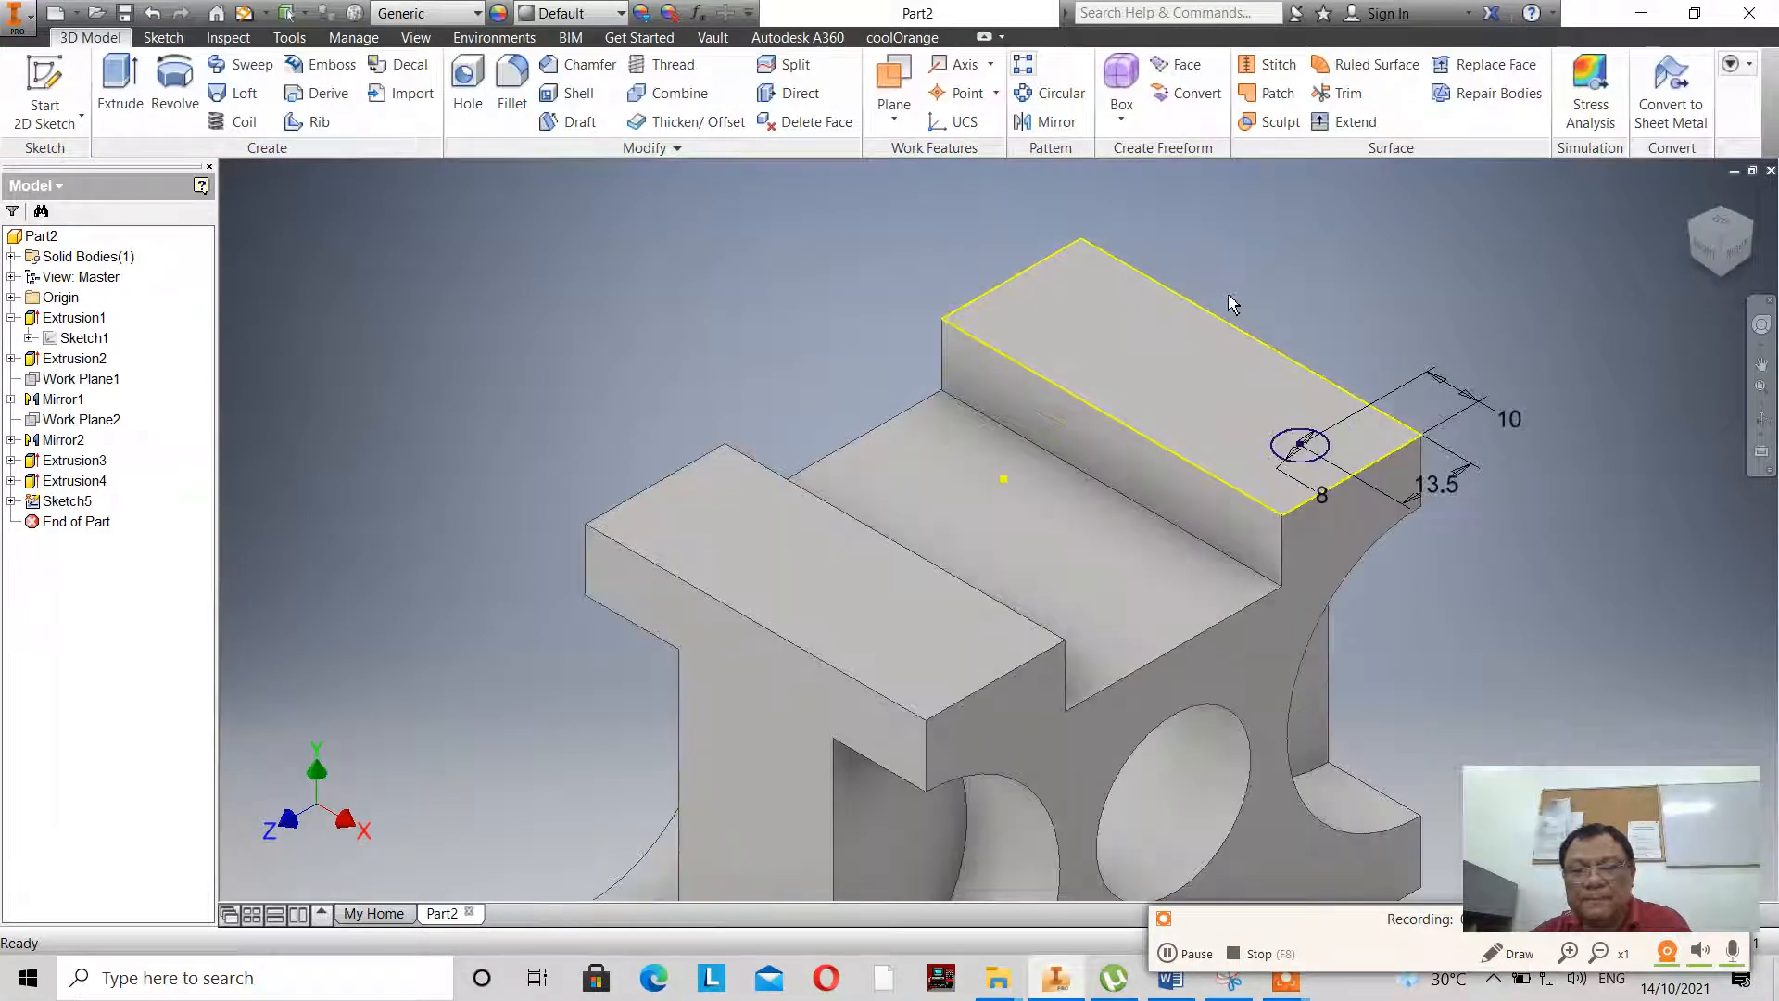
- Extrude the 8 mm circle as a cut with To extents, ending at the curved cutout surface below the rear raised block
scroll(1117, 266, "up", 5)
scroll(1117, 267, "down", 6)
scroll(619, 266, "up", 5)
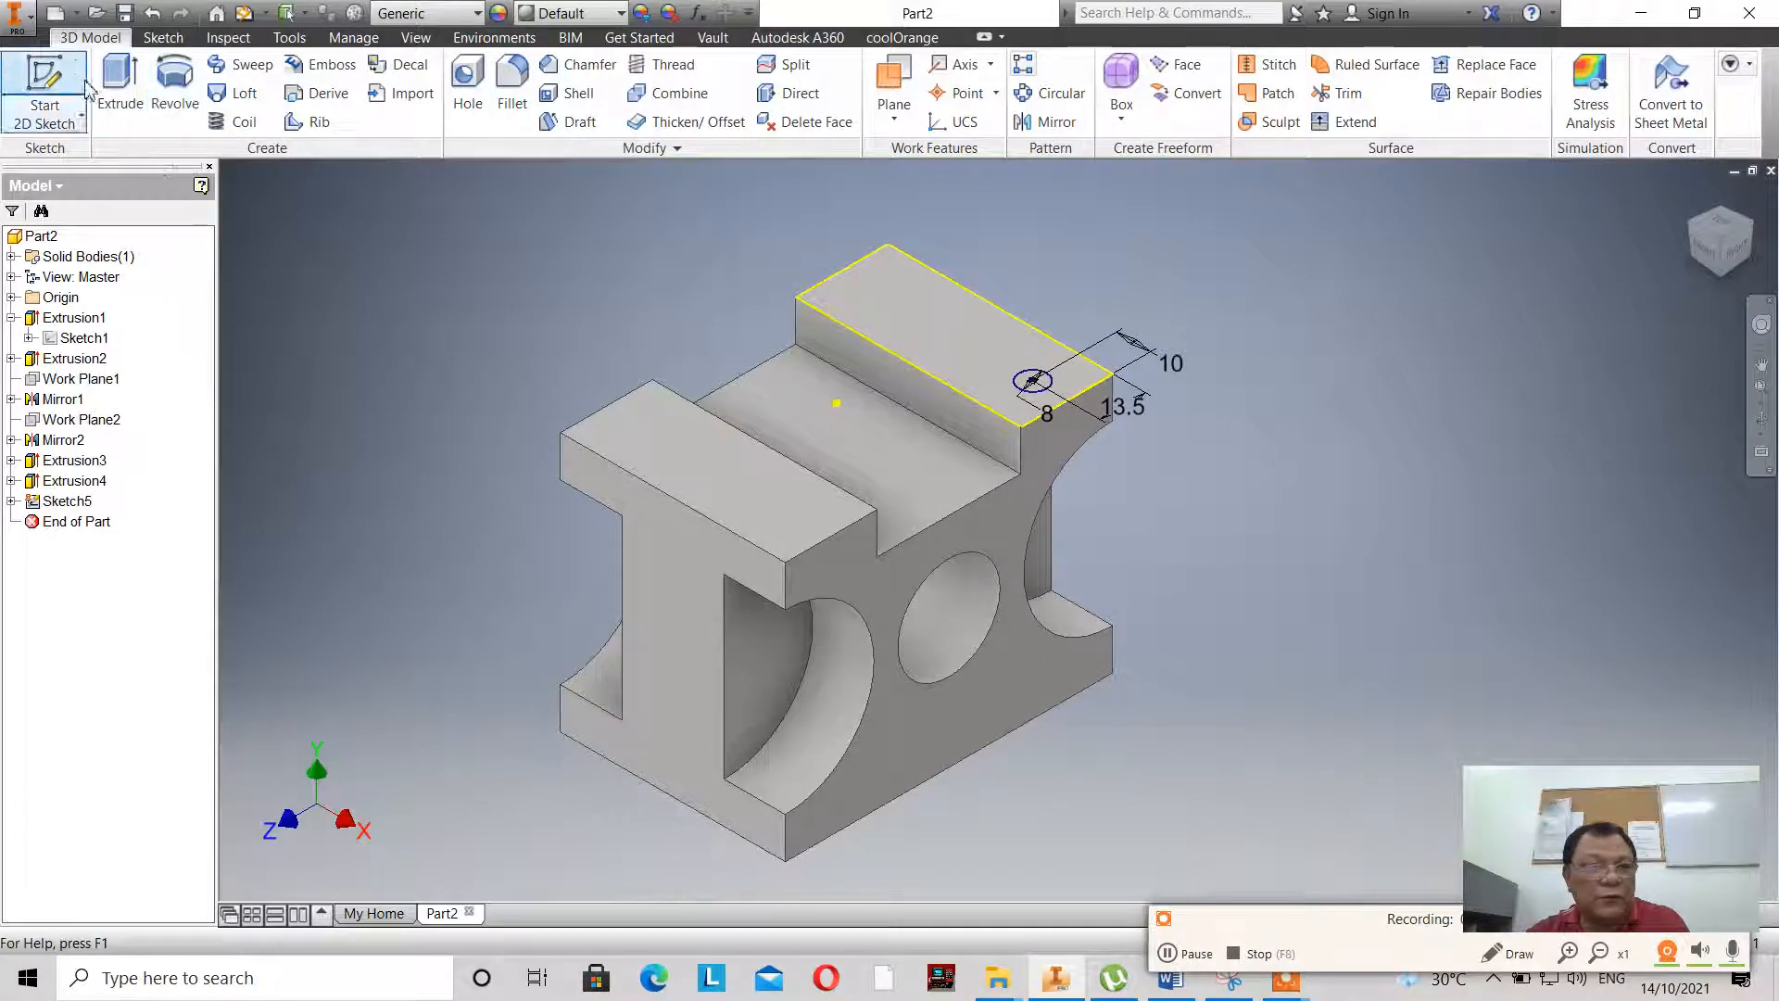
left_click(121, 90)
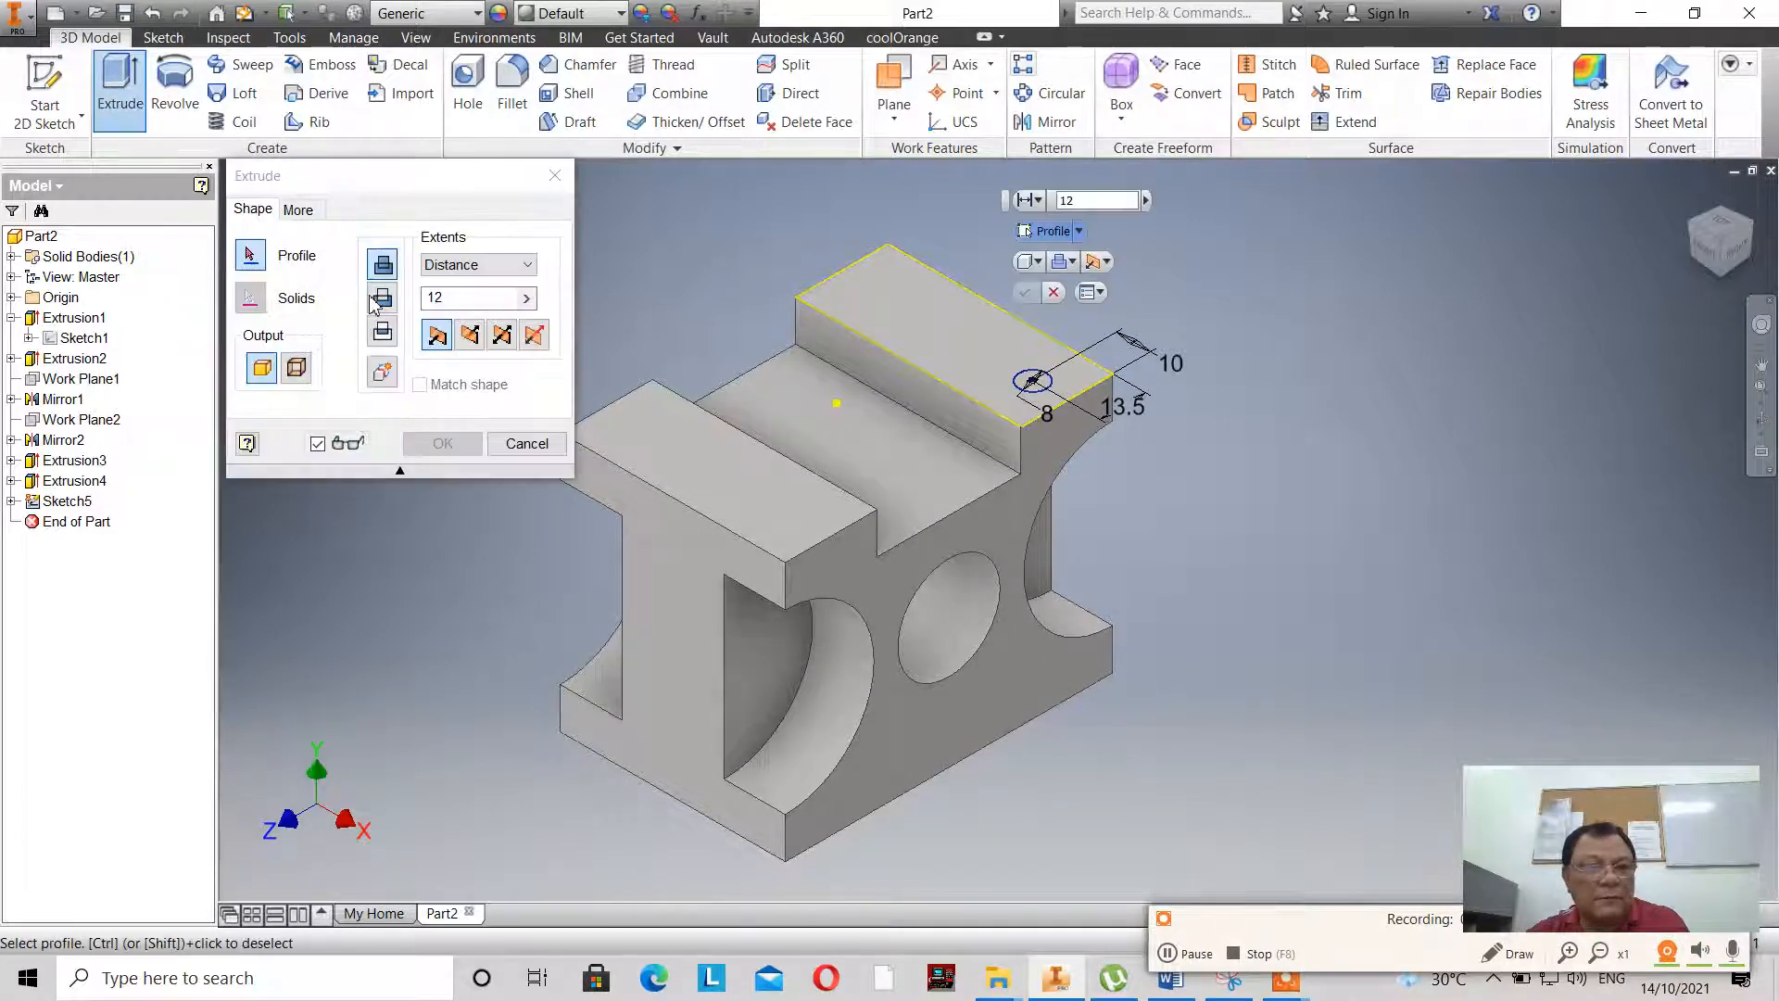
left_click(375, 298)
left_click(1039, 376)
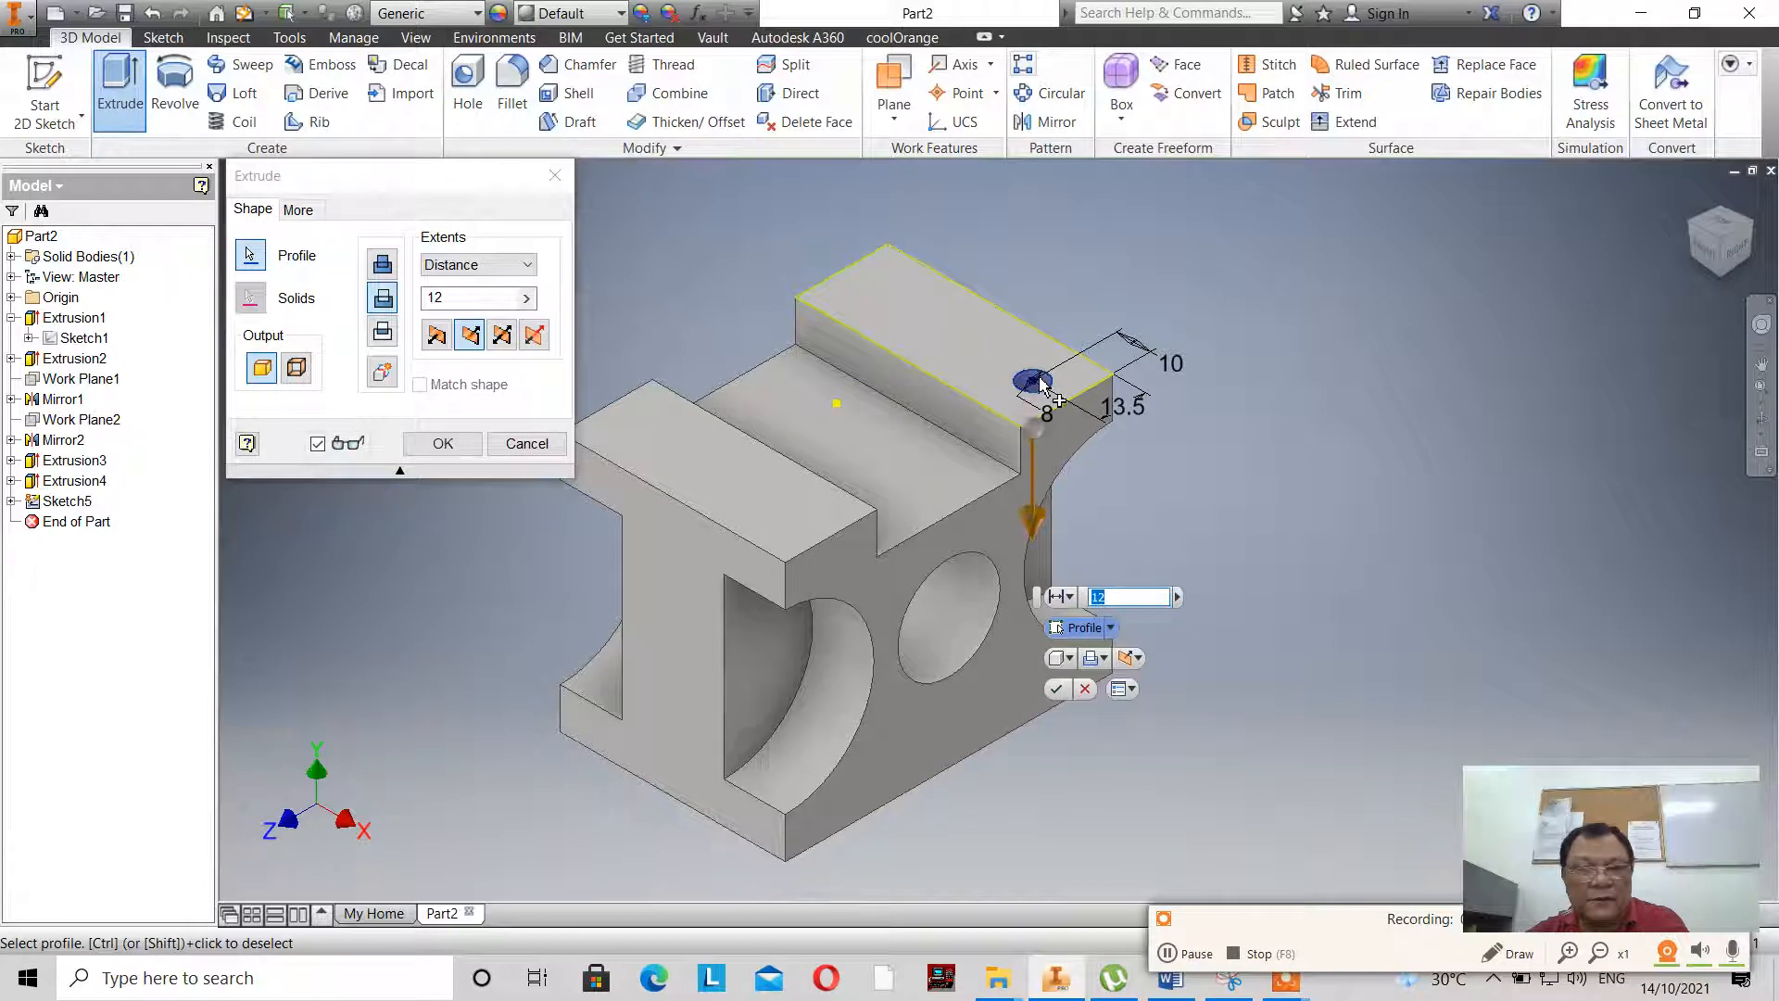
left_click(526, 265)
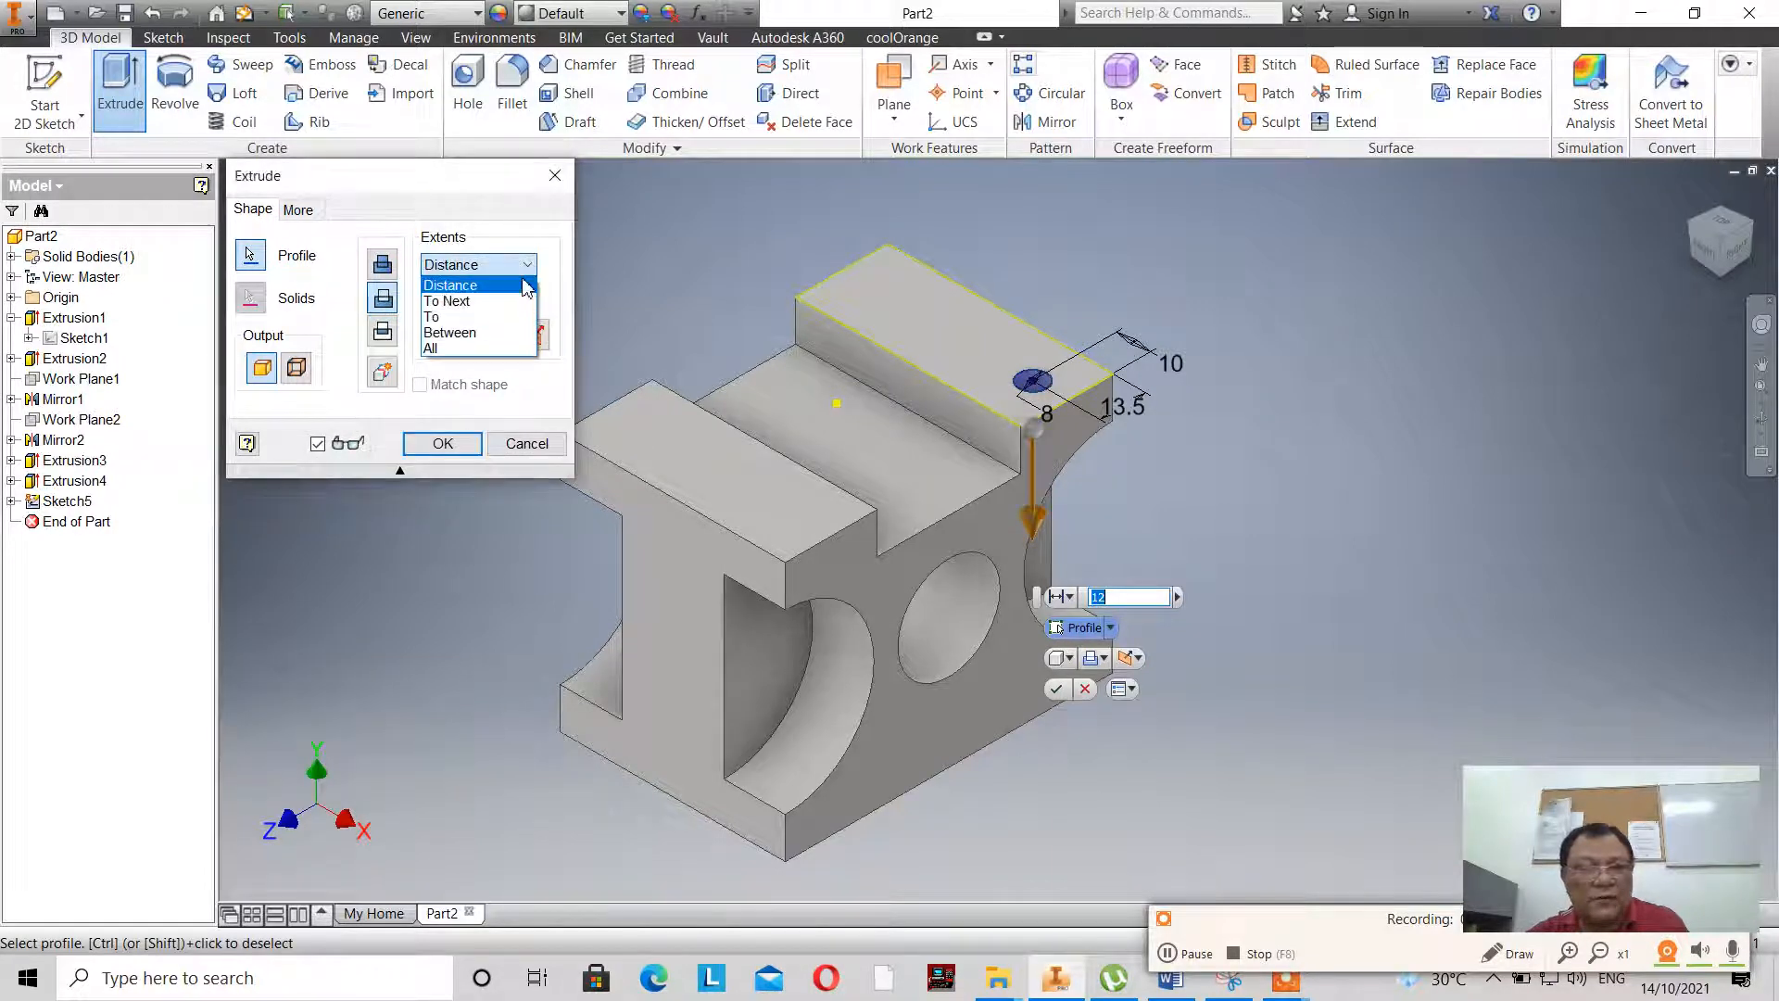
left_click(519, 313)
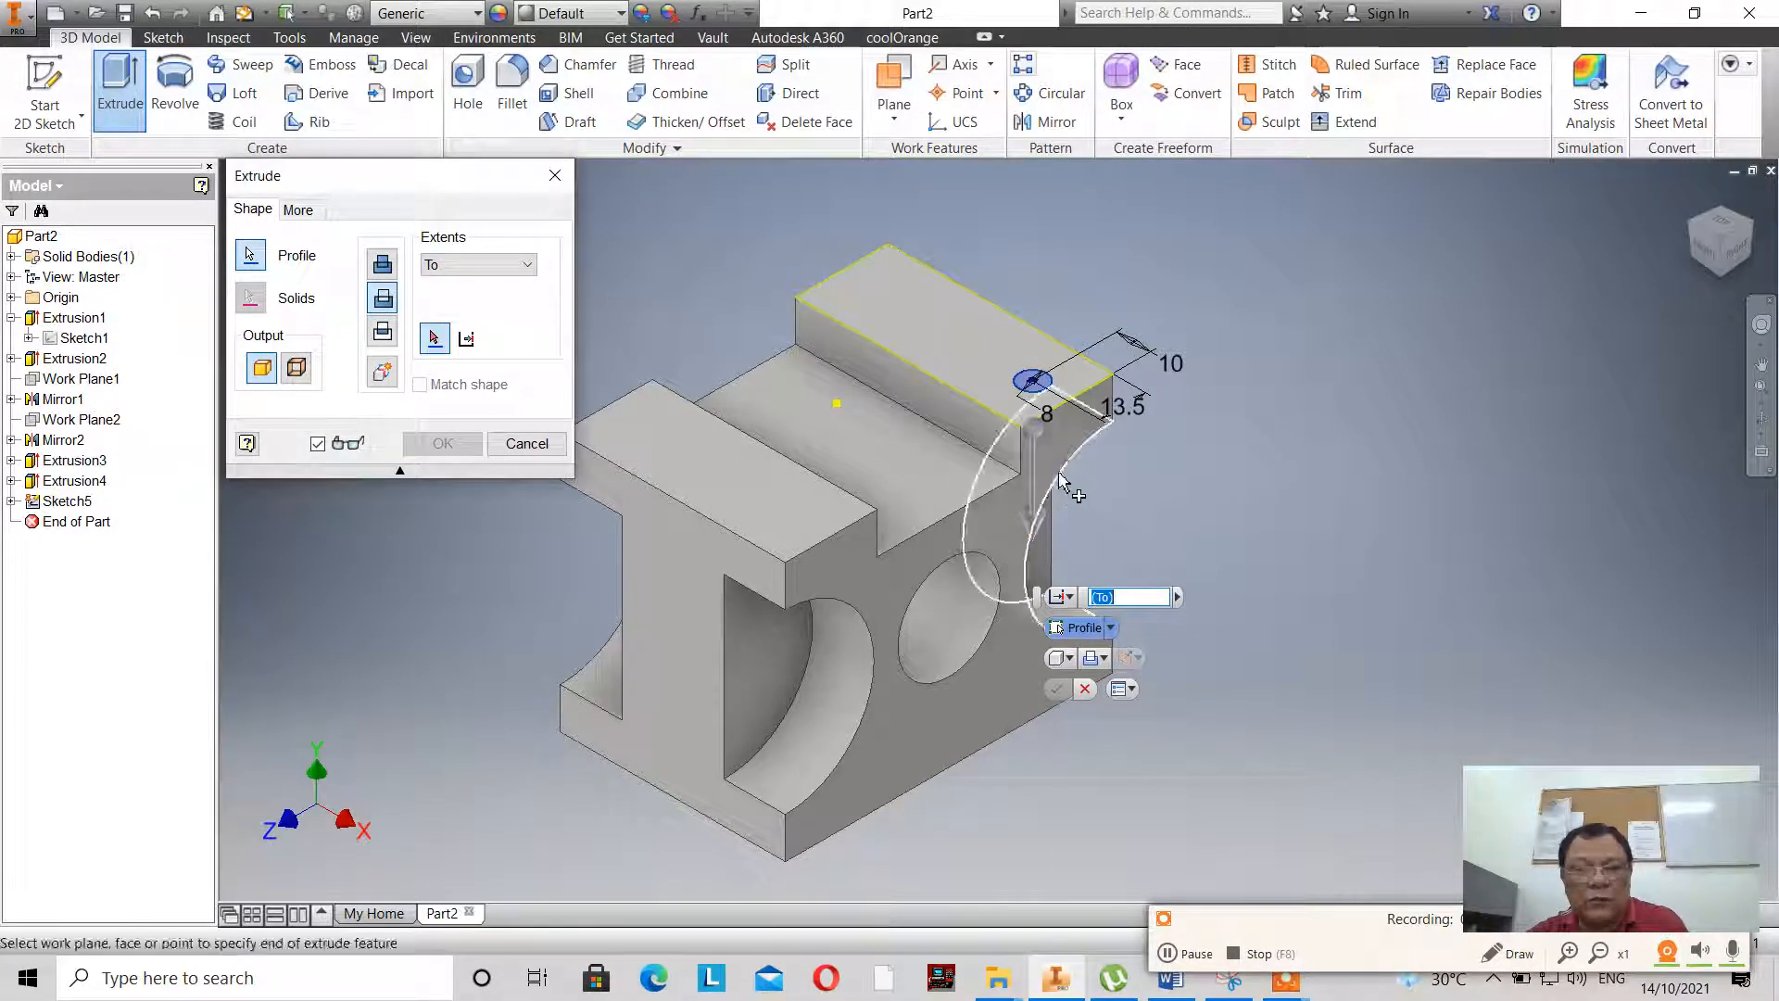
left_click(1061, 480)
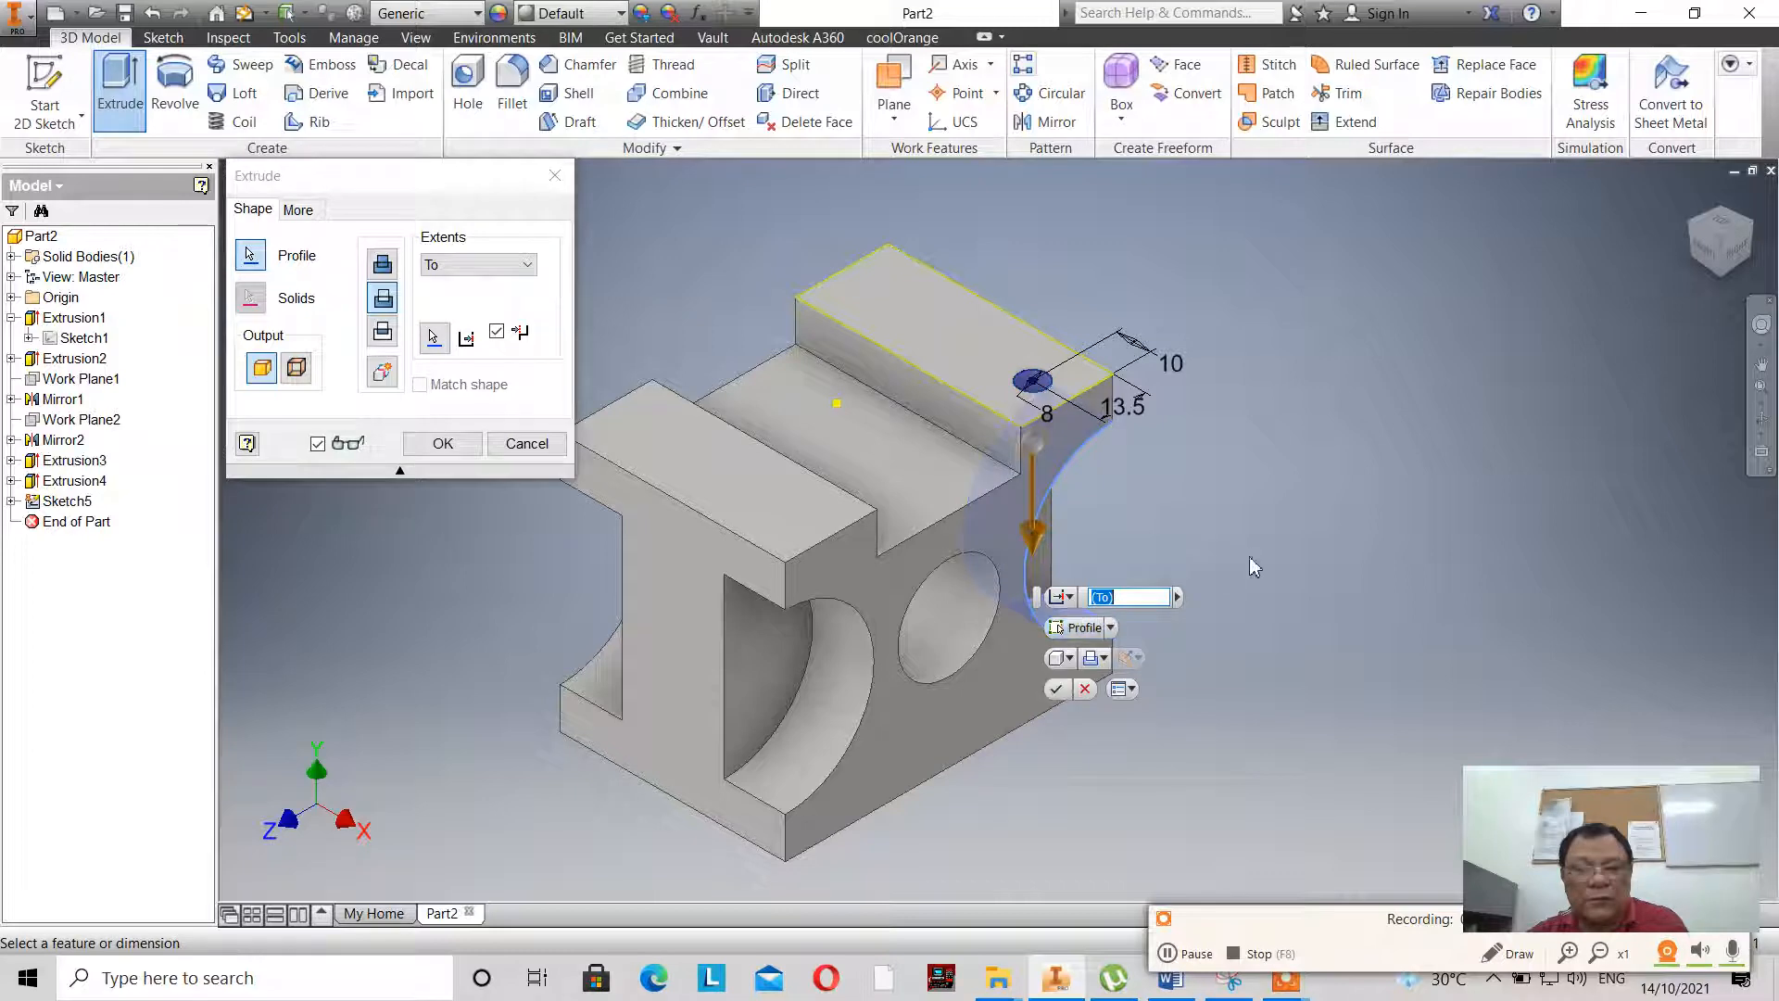
left_click(1056, 688)
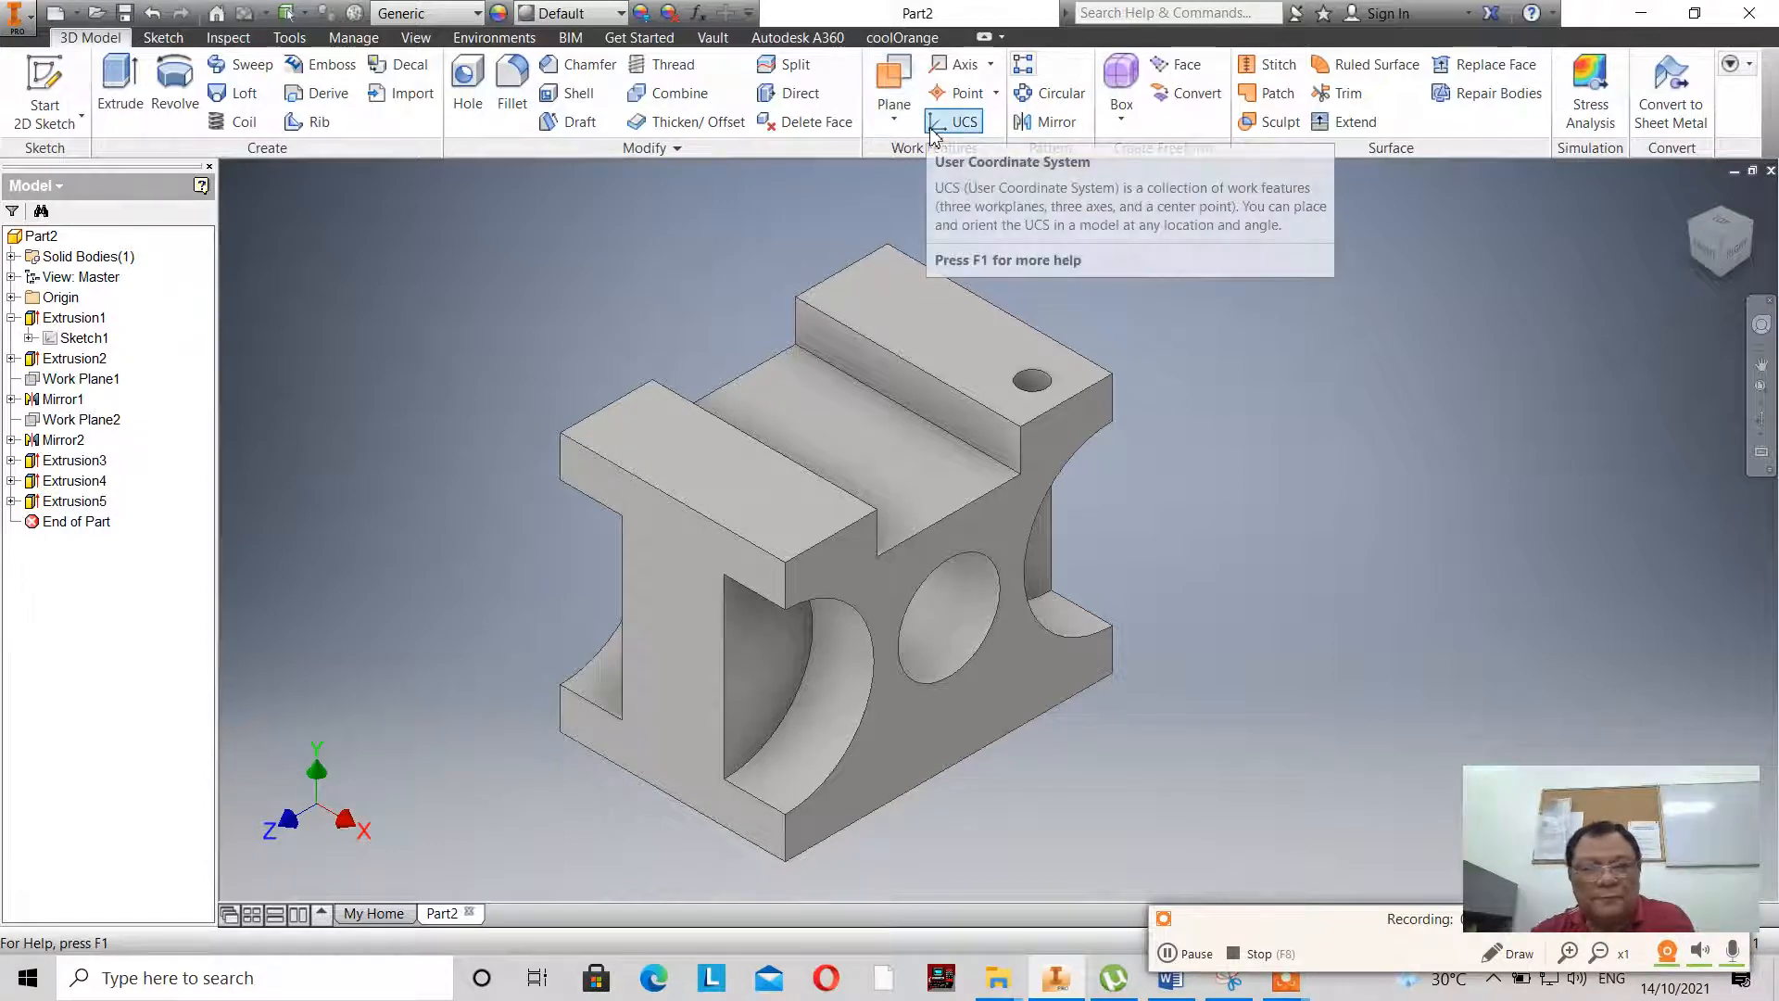
- Create a work plane midway between the two side faces pierced by the 30 mm through hole
left_click(893, 115)
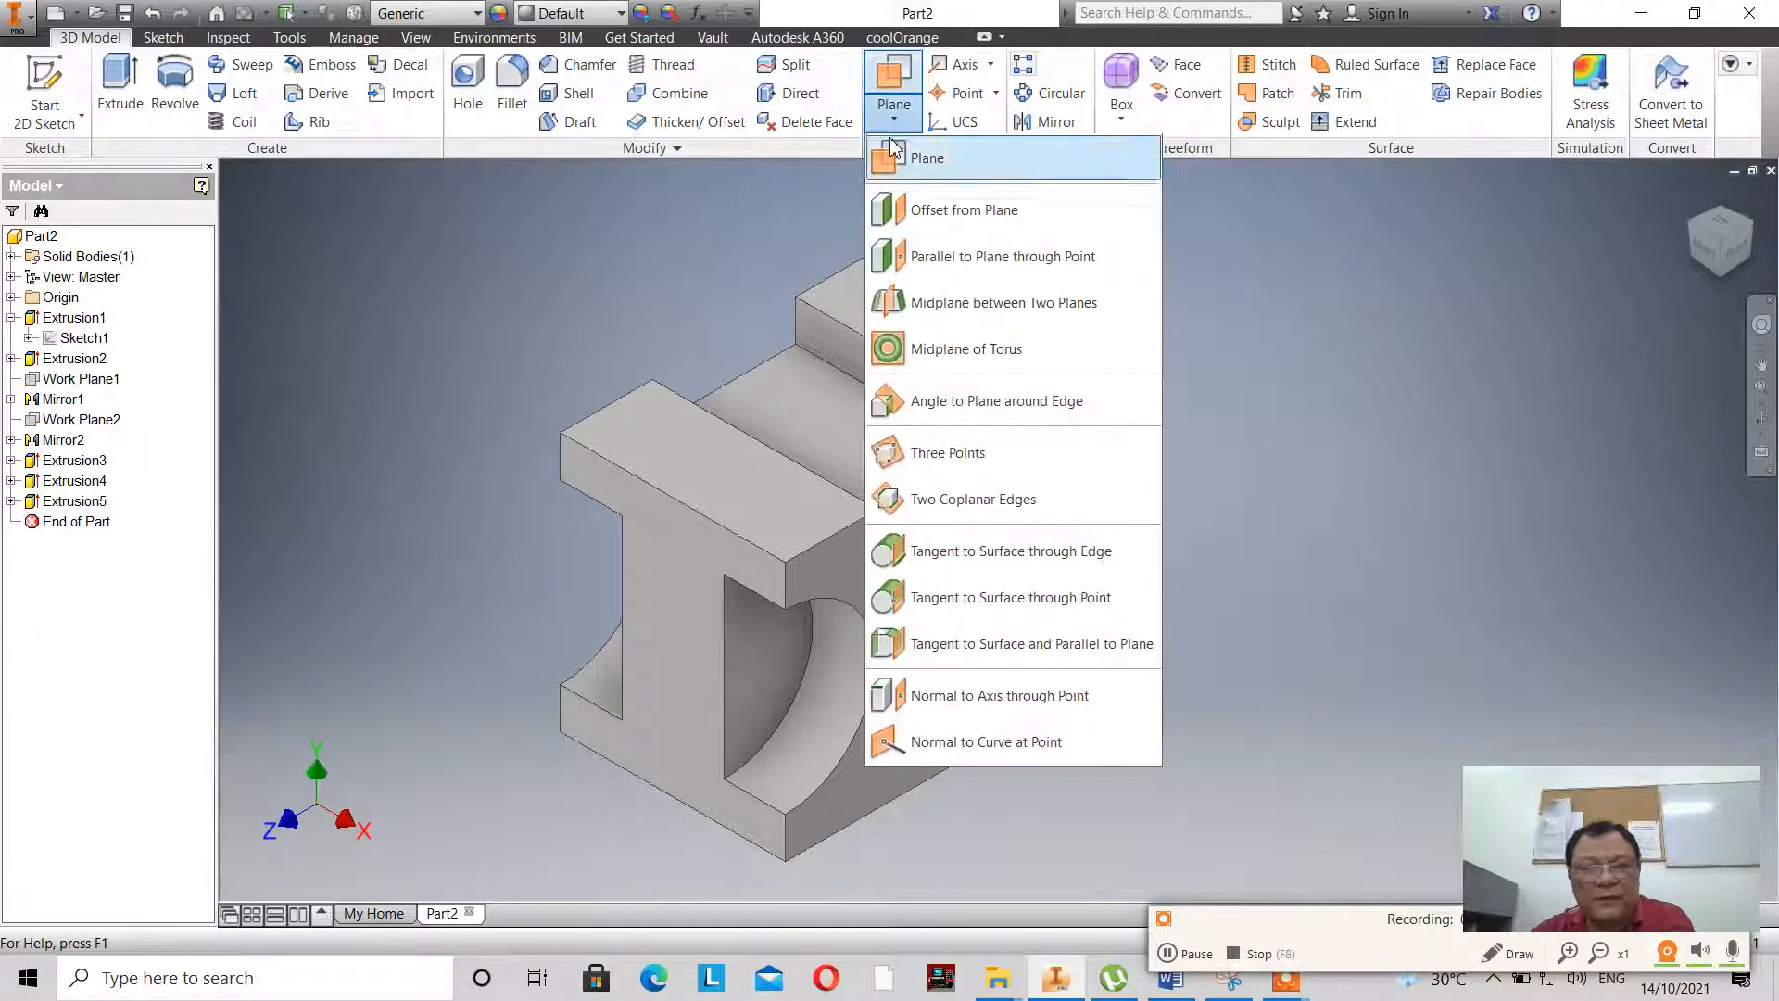
left_click(968, 306)
left_click(961, 516)
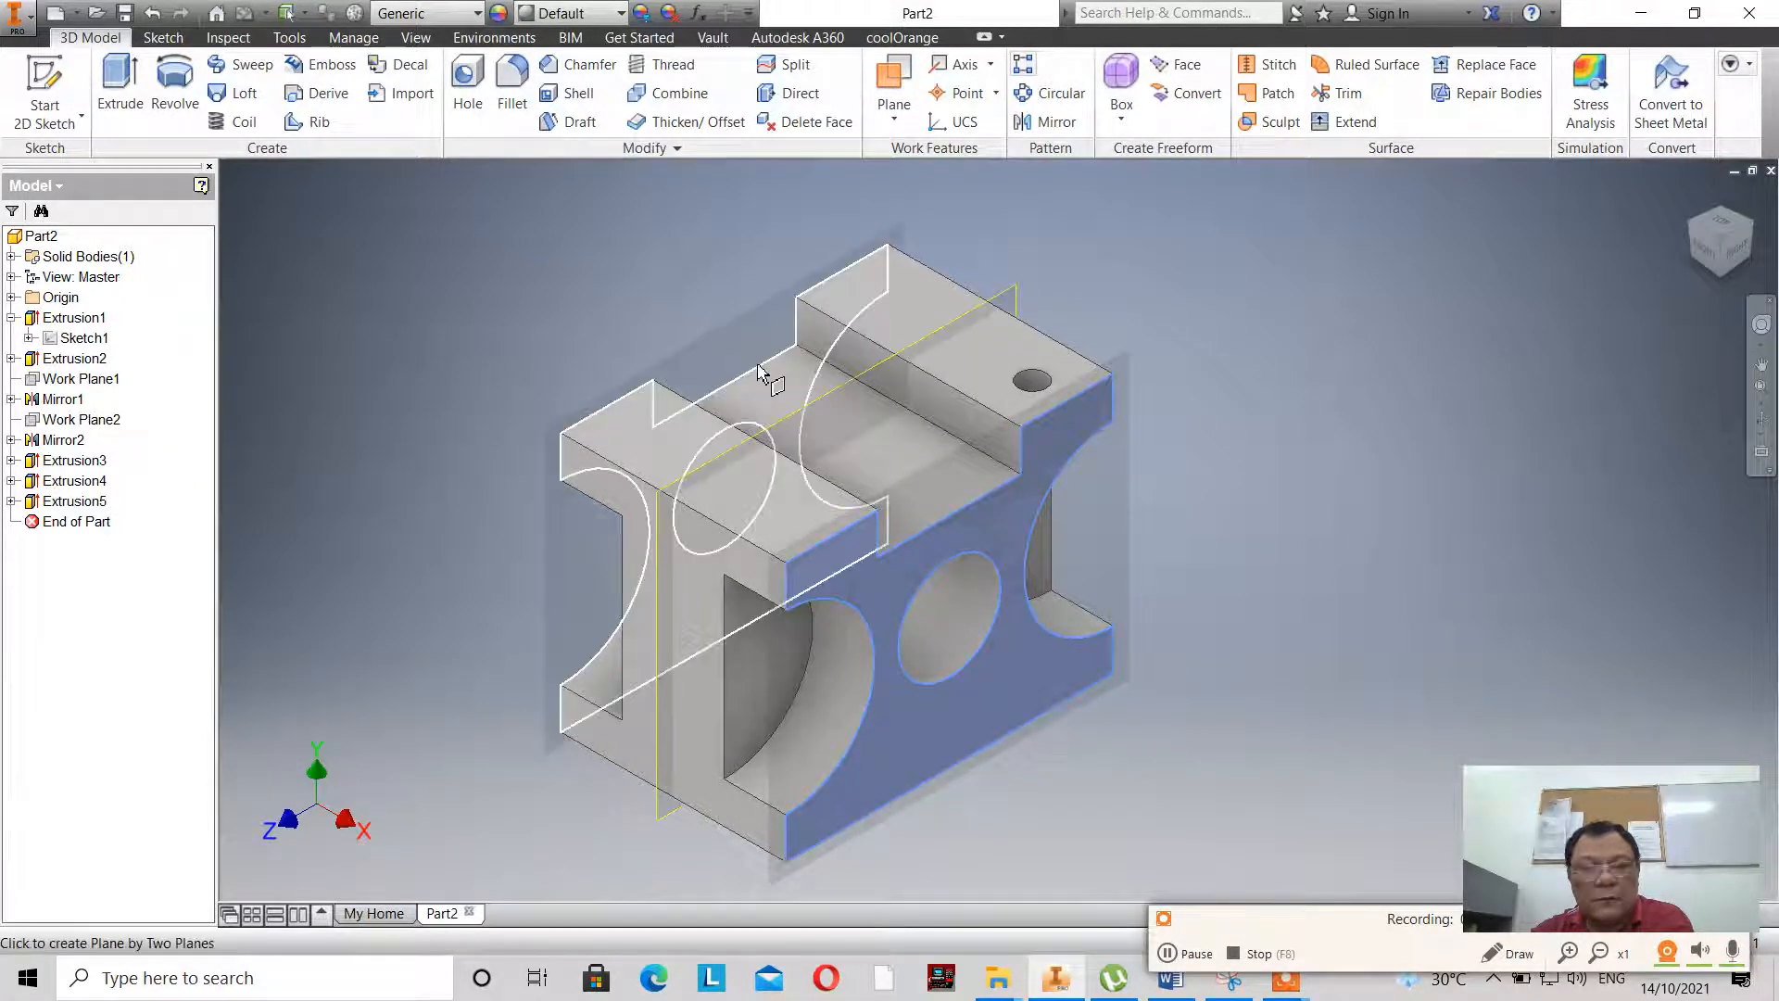
left_click(758, 367)
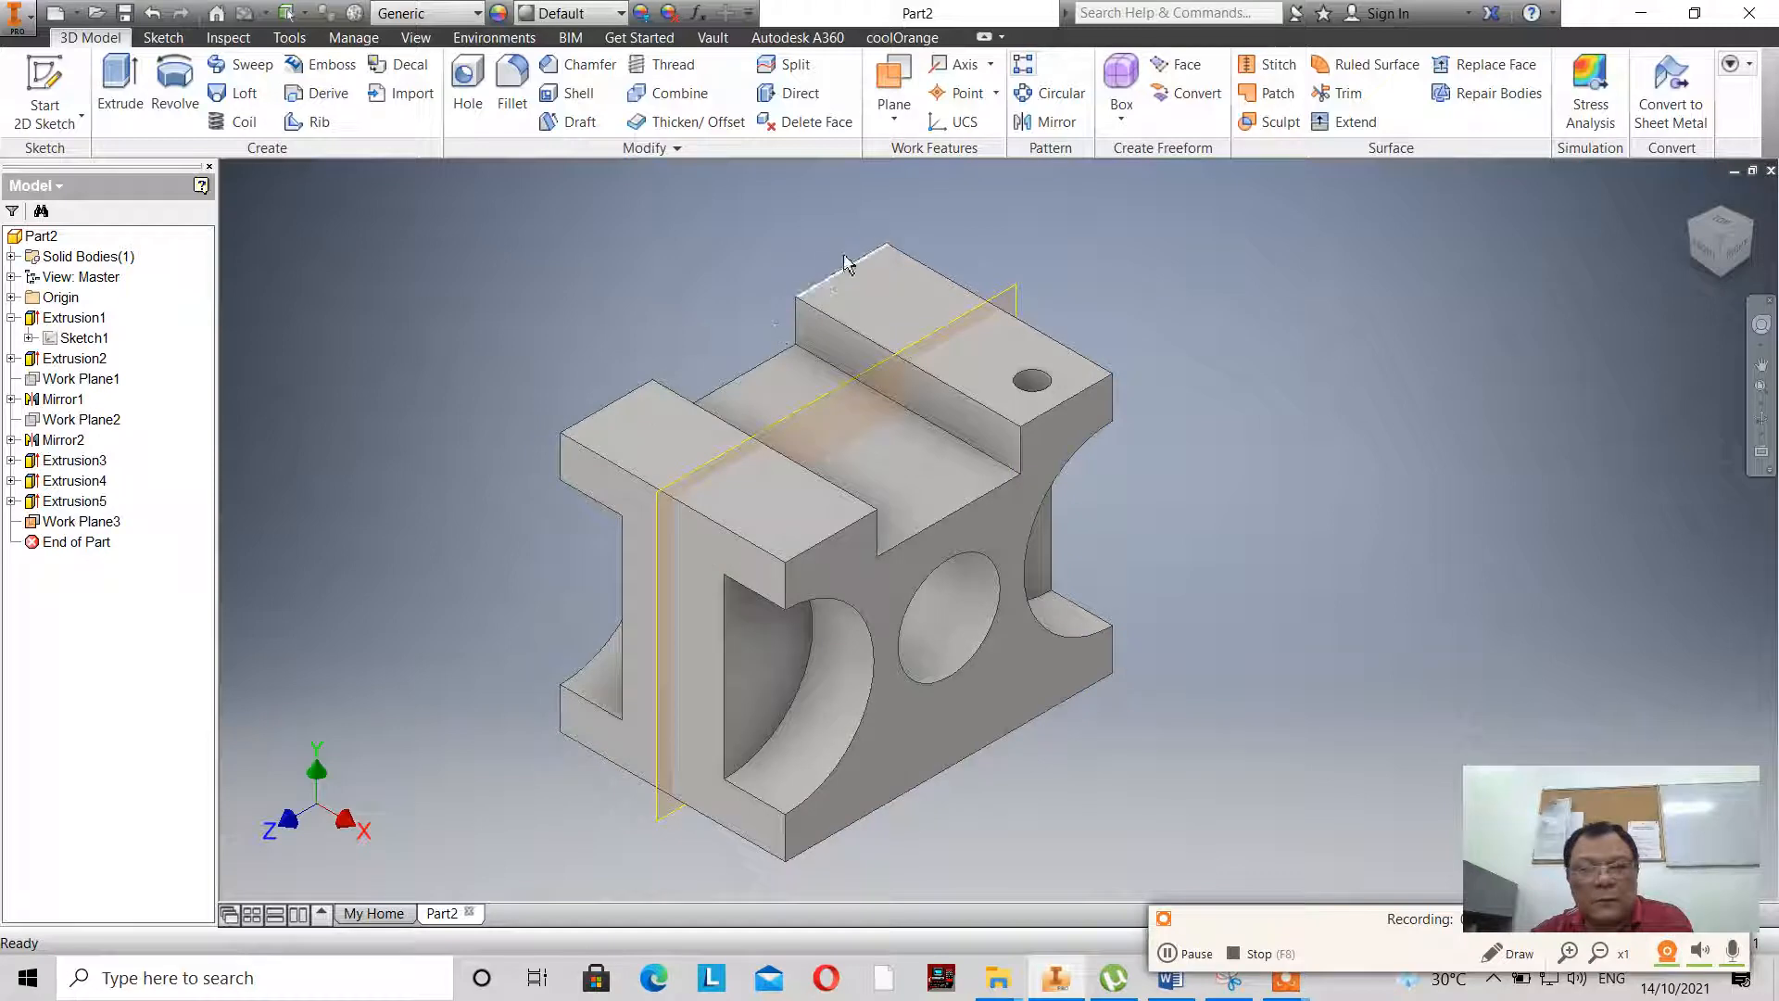
- Mirror the 8 mm hole about the midplane between the side faces and hide that work plane
left_click(1047, 121)
left_click(1038, 383)
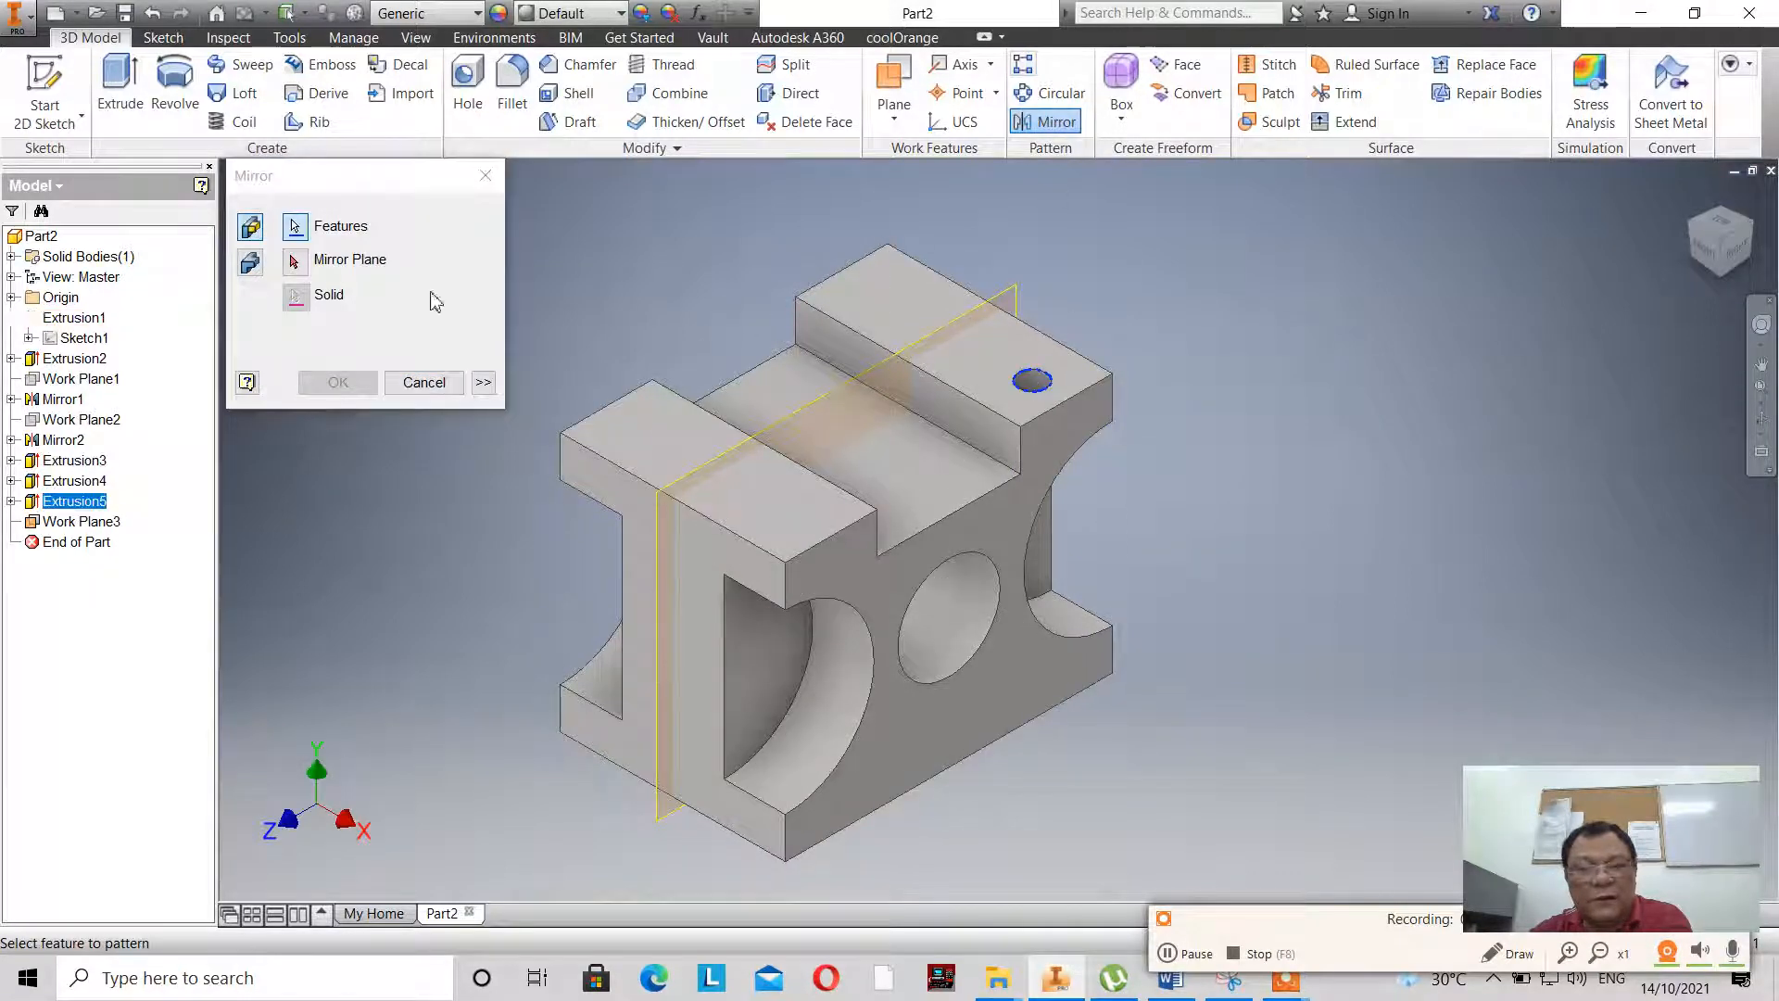
left_click(292, 265)
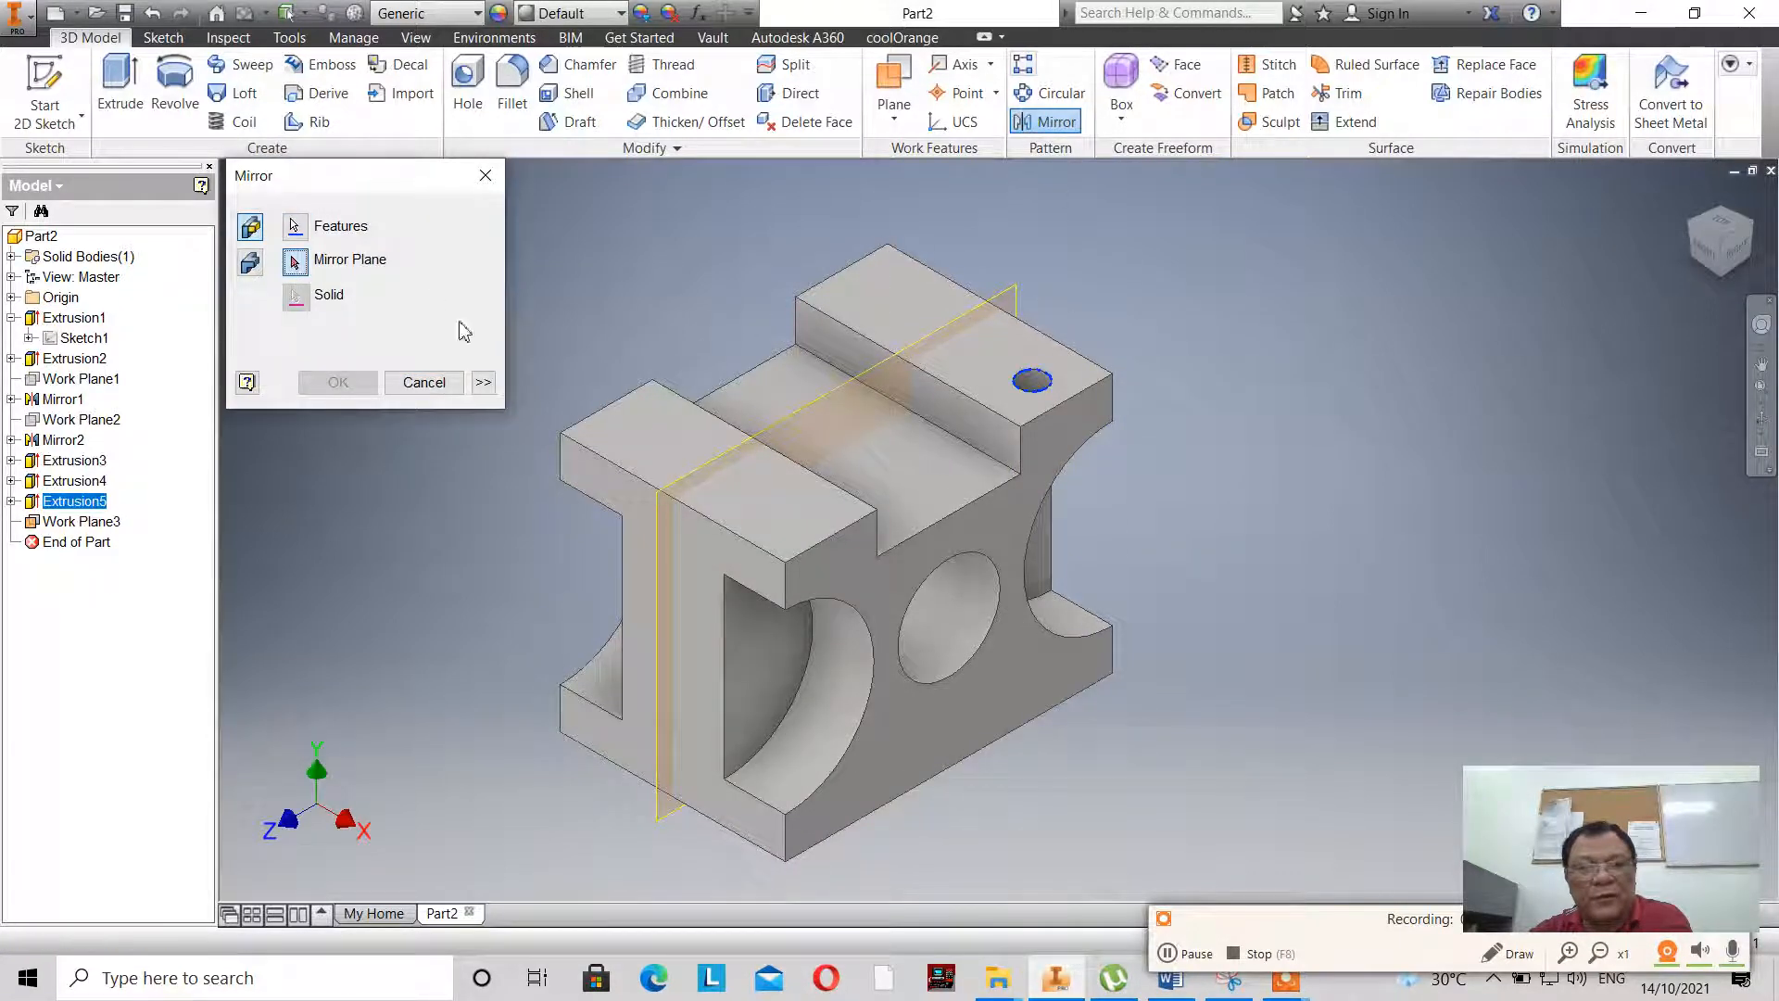
left_click(811, 414)
left_click(337, 382)
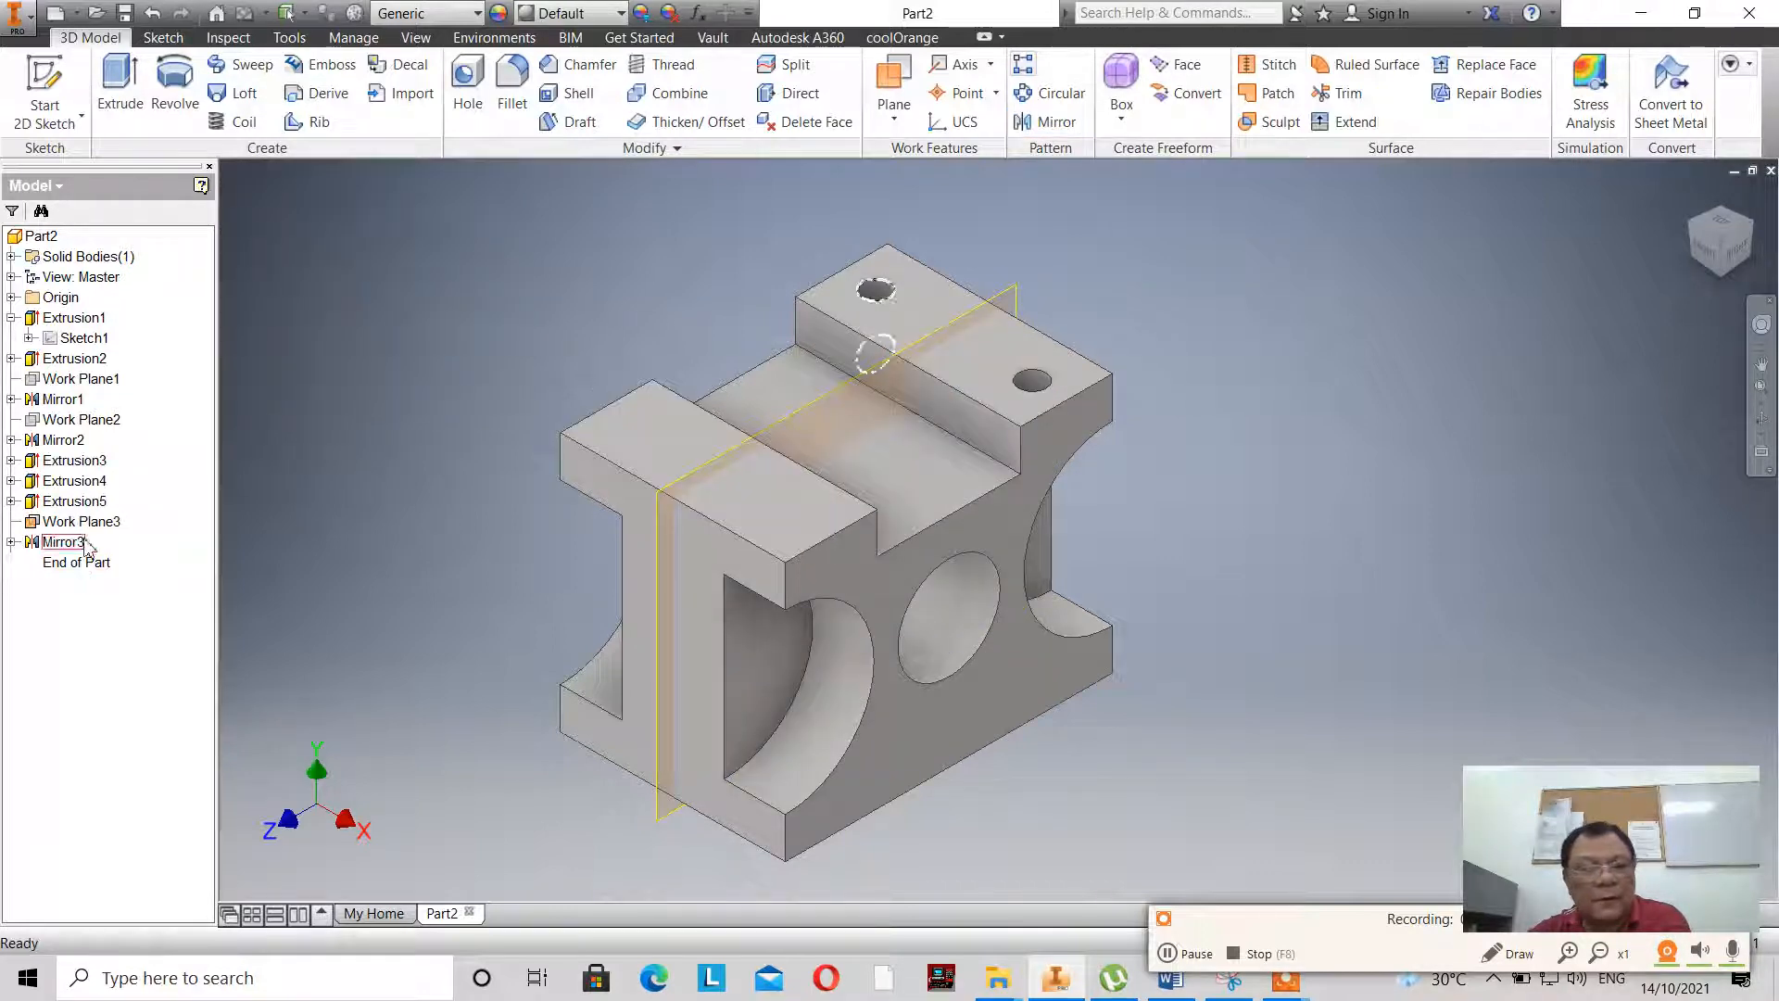
right_click(98, 528)
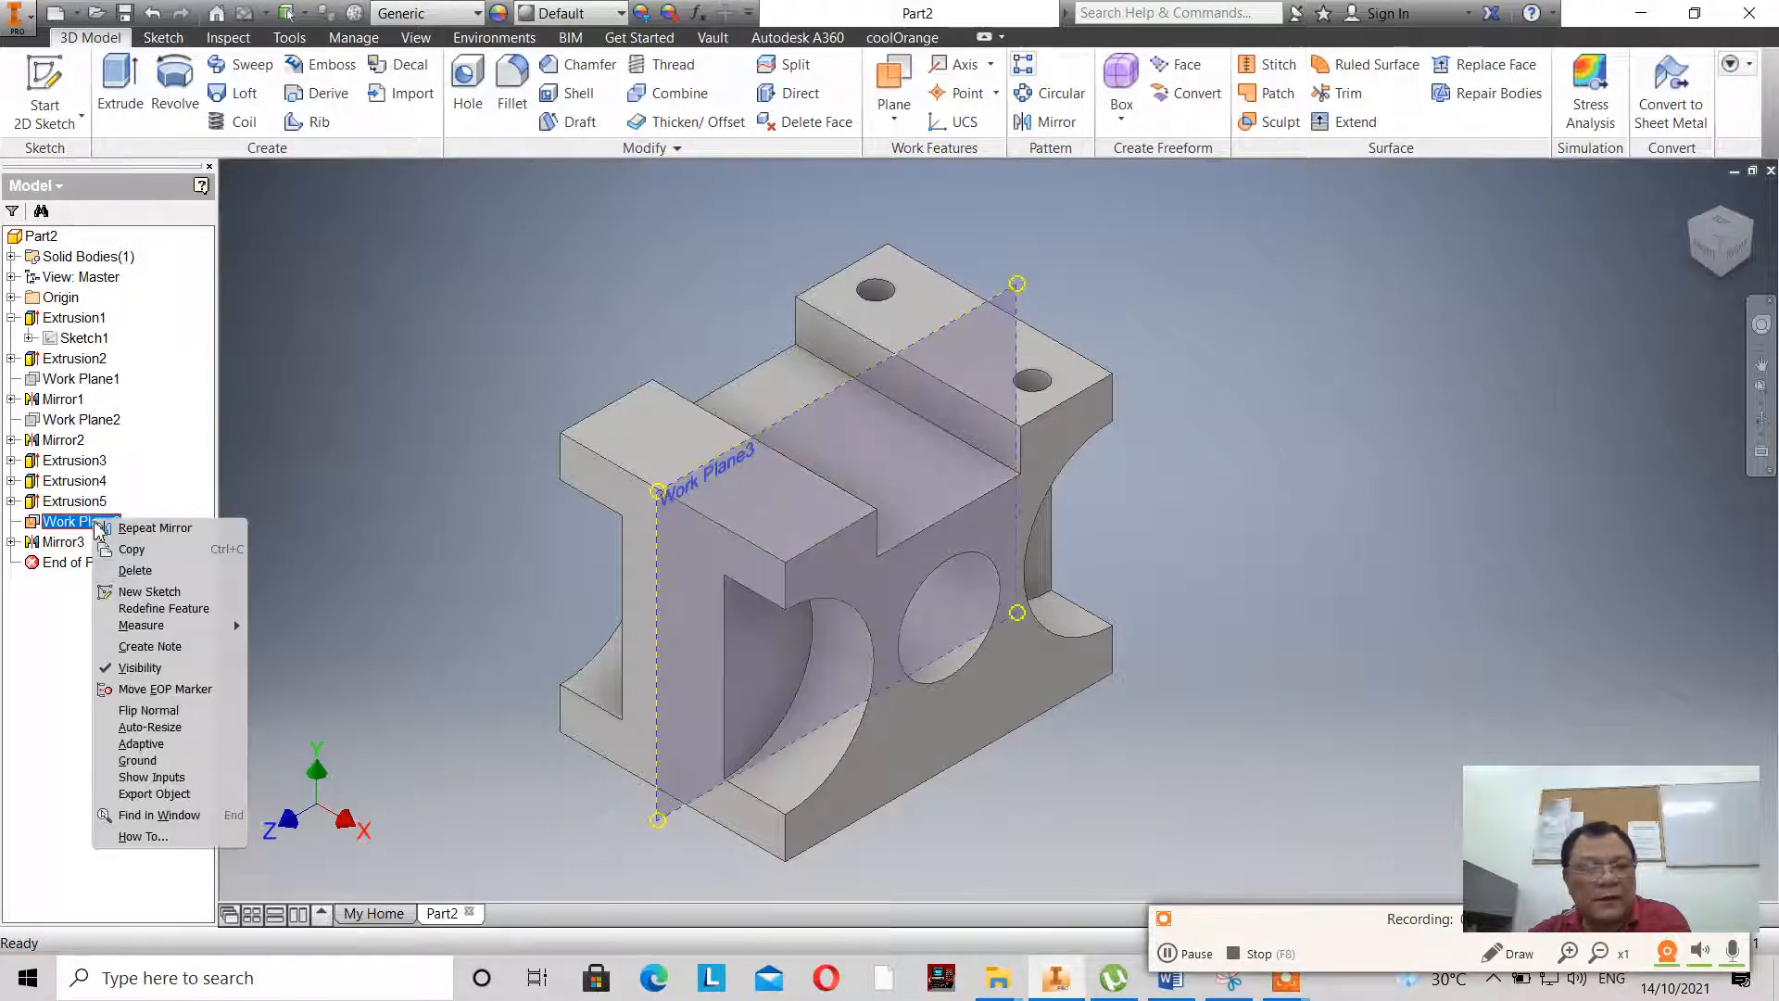
left_click(164, 658)
- Create a work plane midway between the block's front and rear end faces
left_click(894, 113)
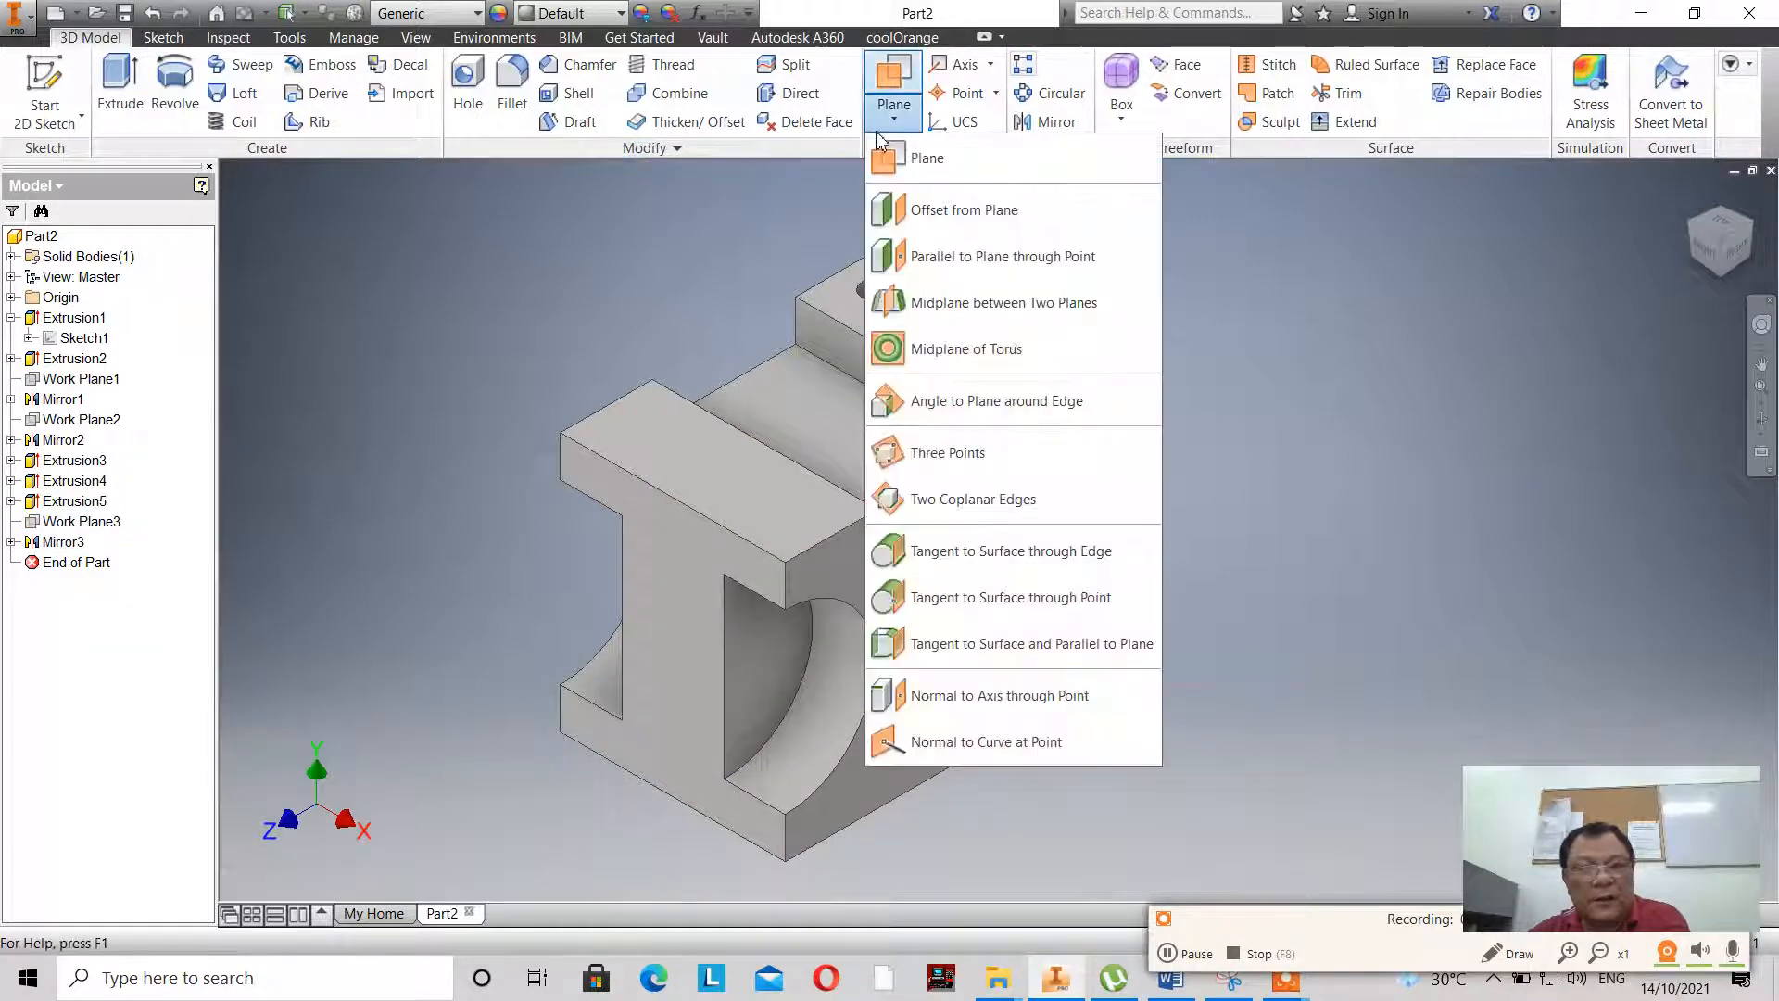
left_click(917, 304)
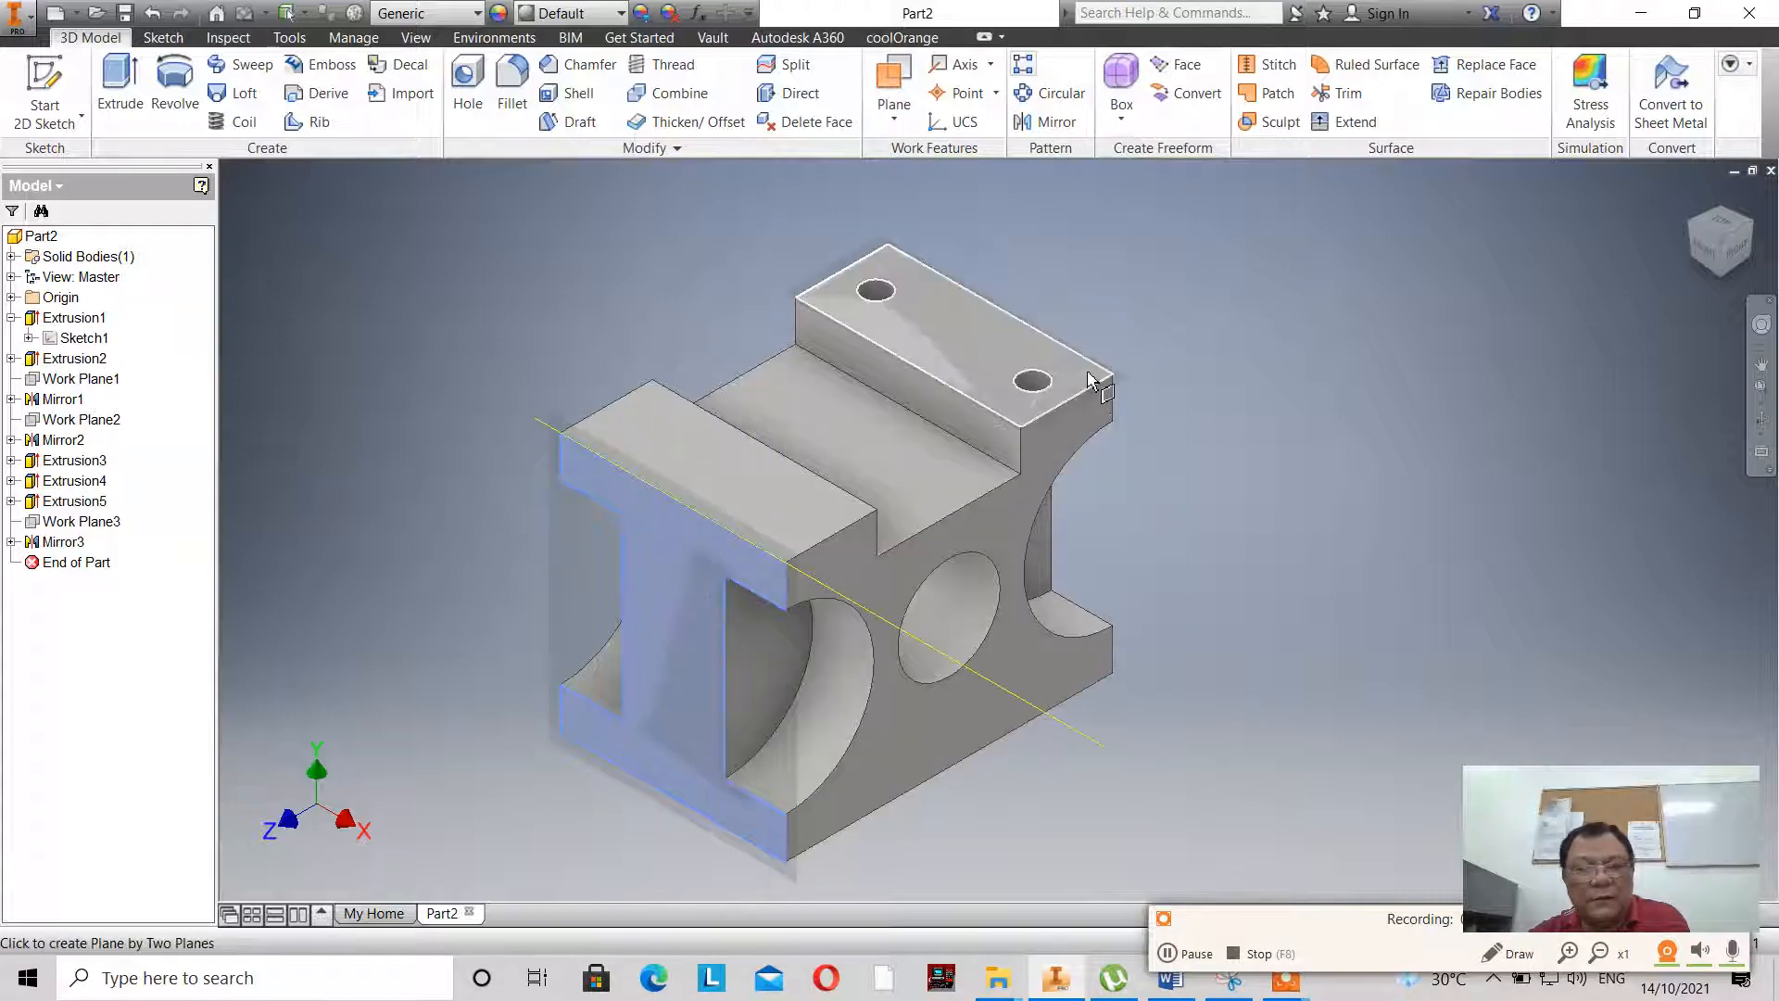
left_click(1066, 350)
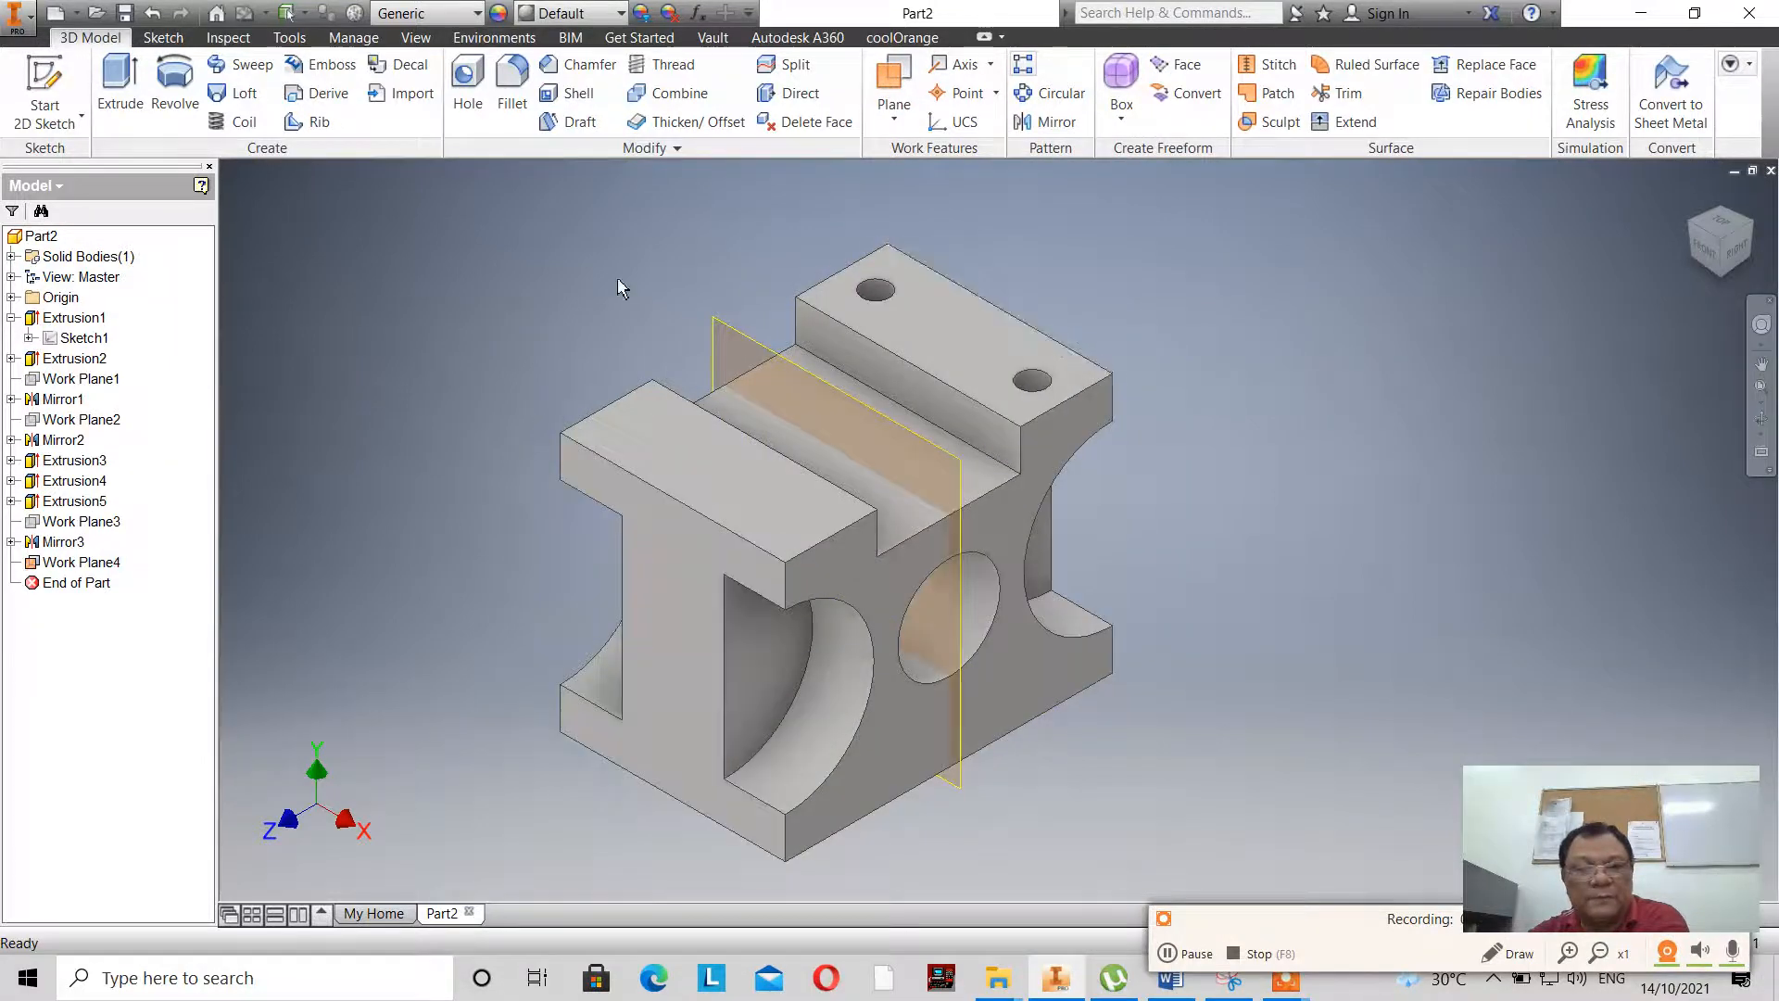
- Mirror both 8 mm holes on the rear raised block about the front-rear midplane and hide that work plane
left_click(1047, 121)
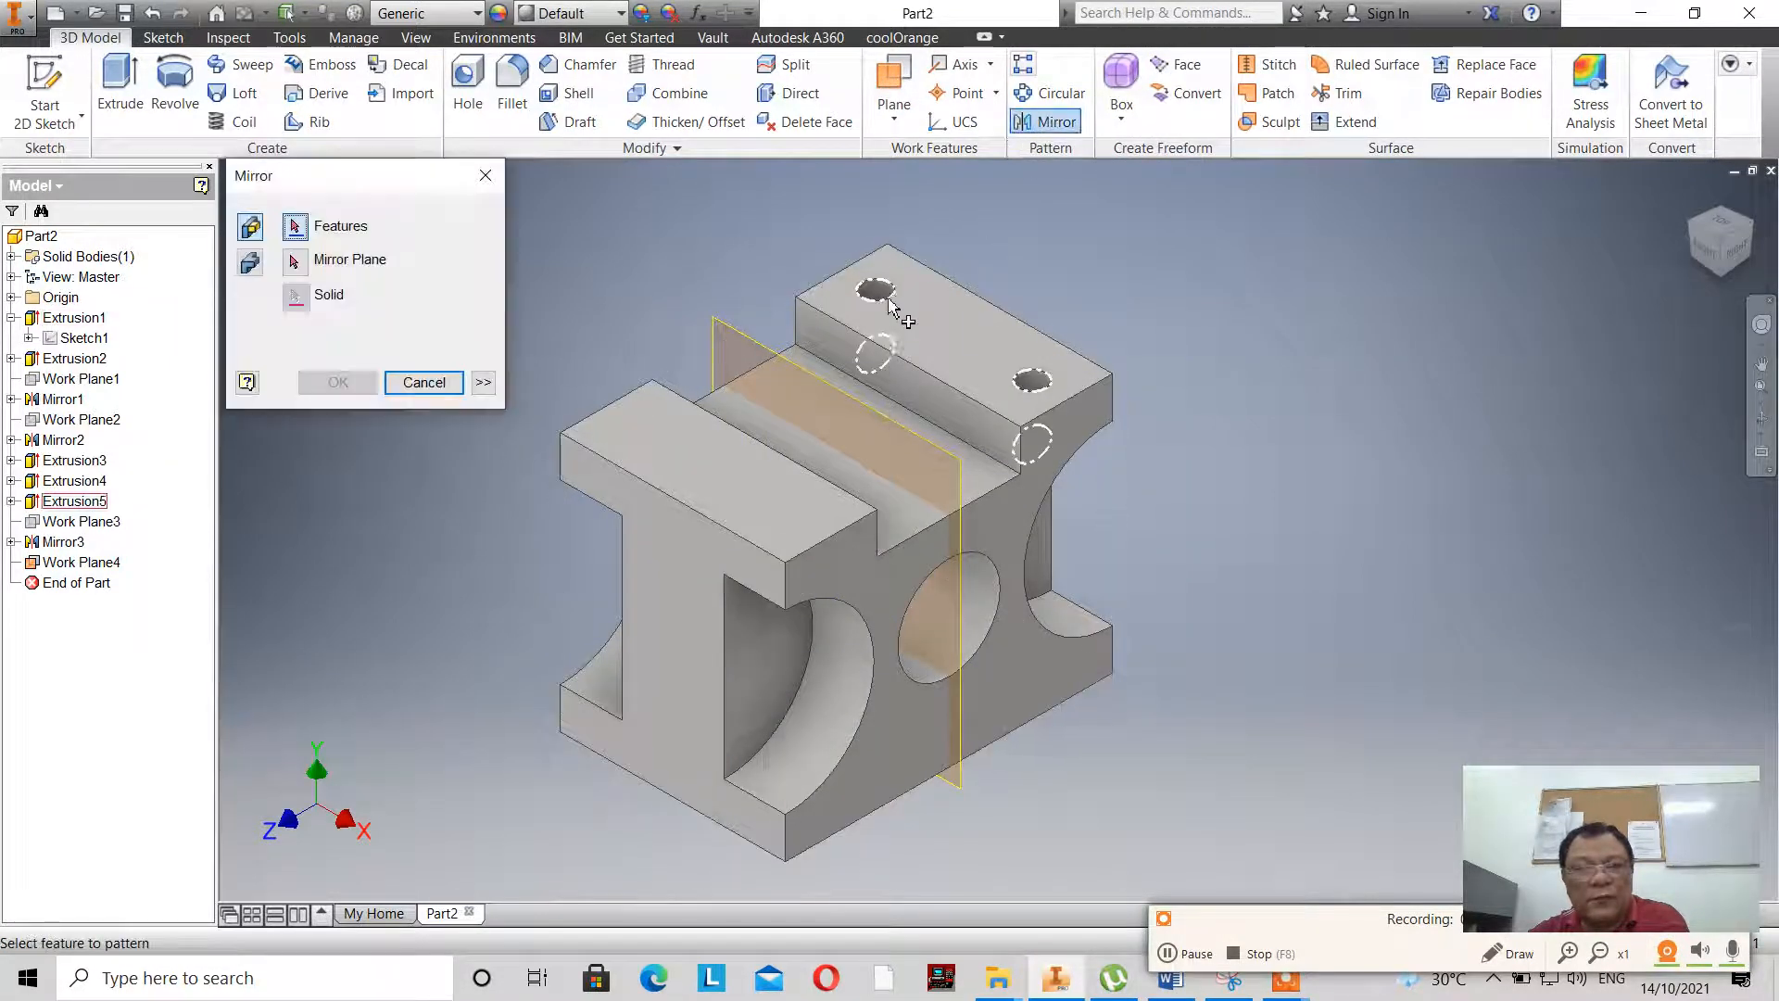
left_click(890, 297)
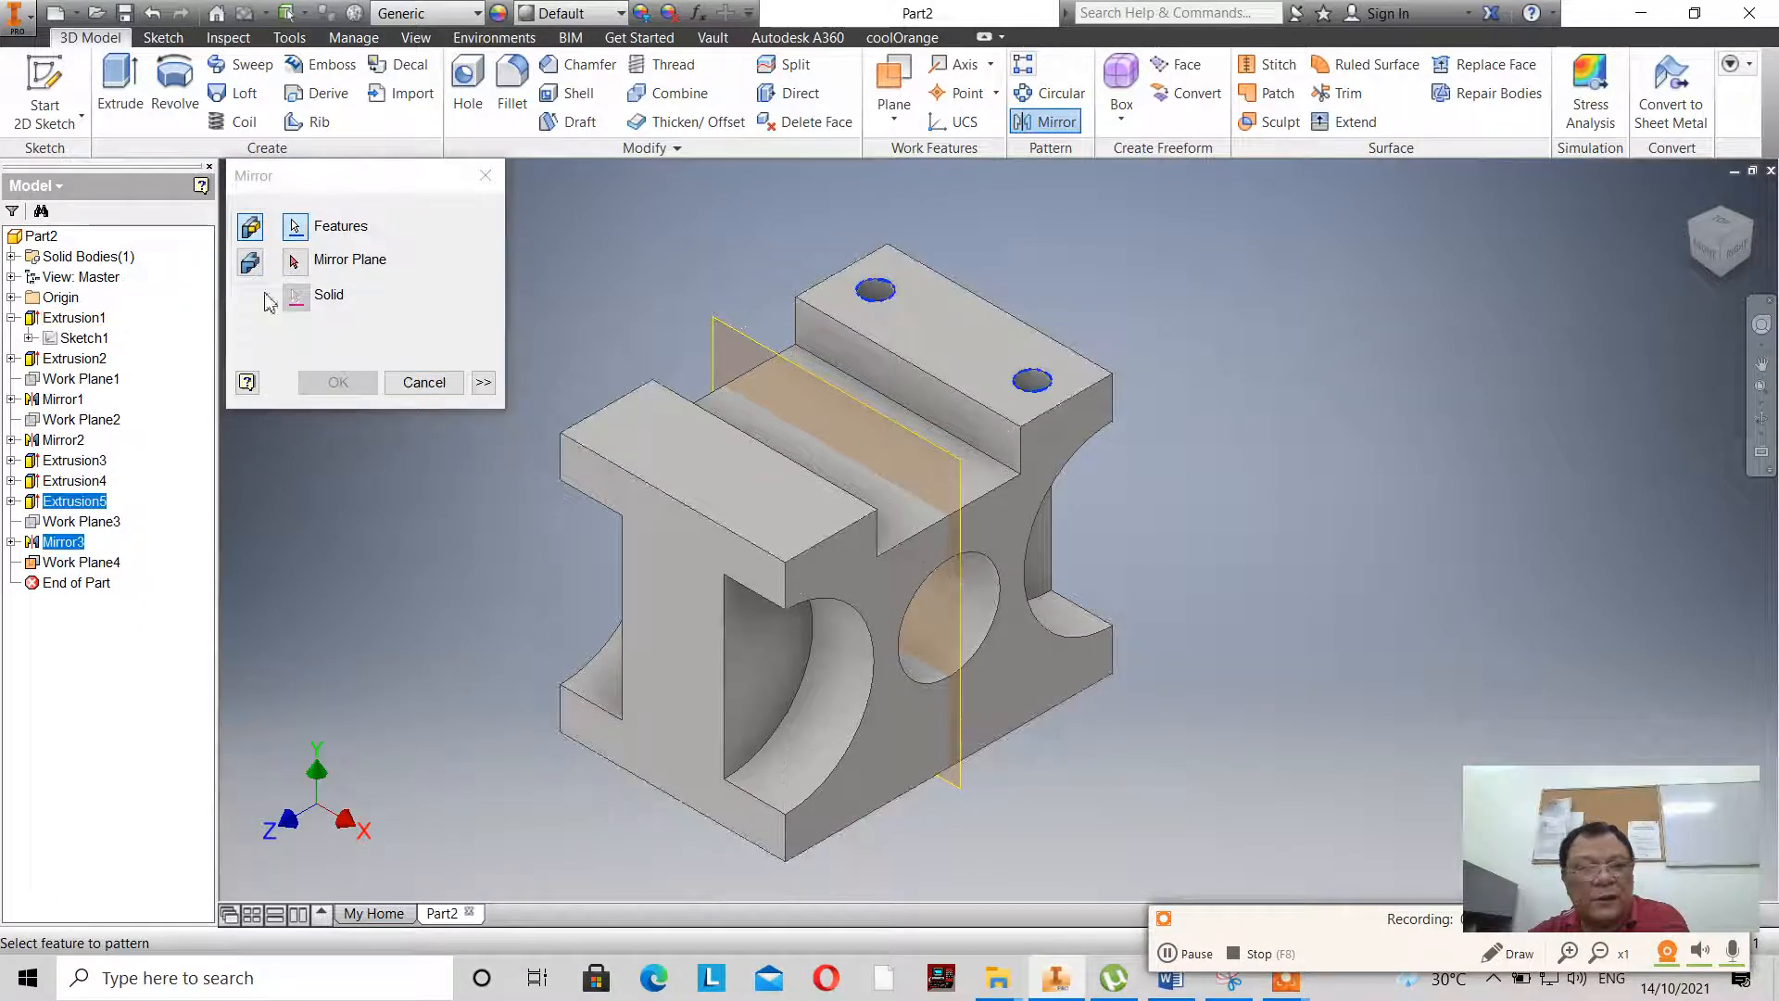
left_click(296, 263)
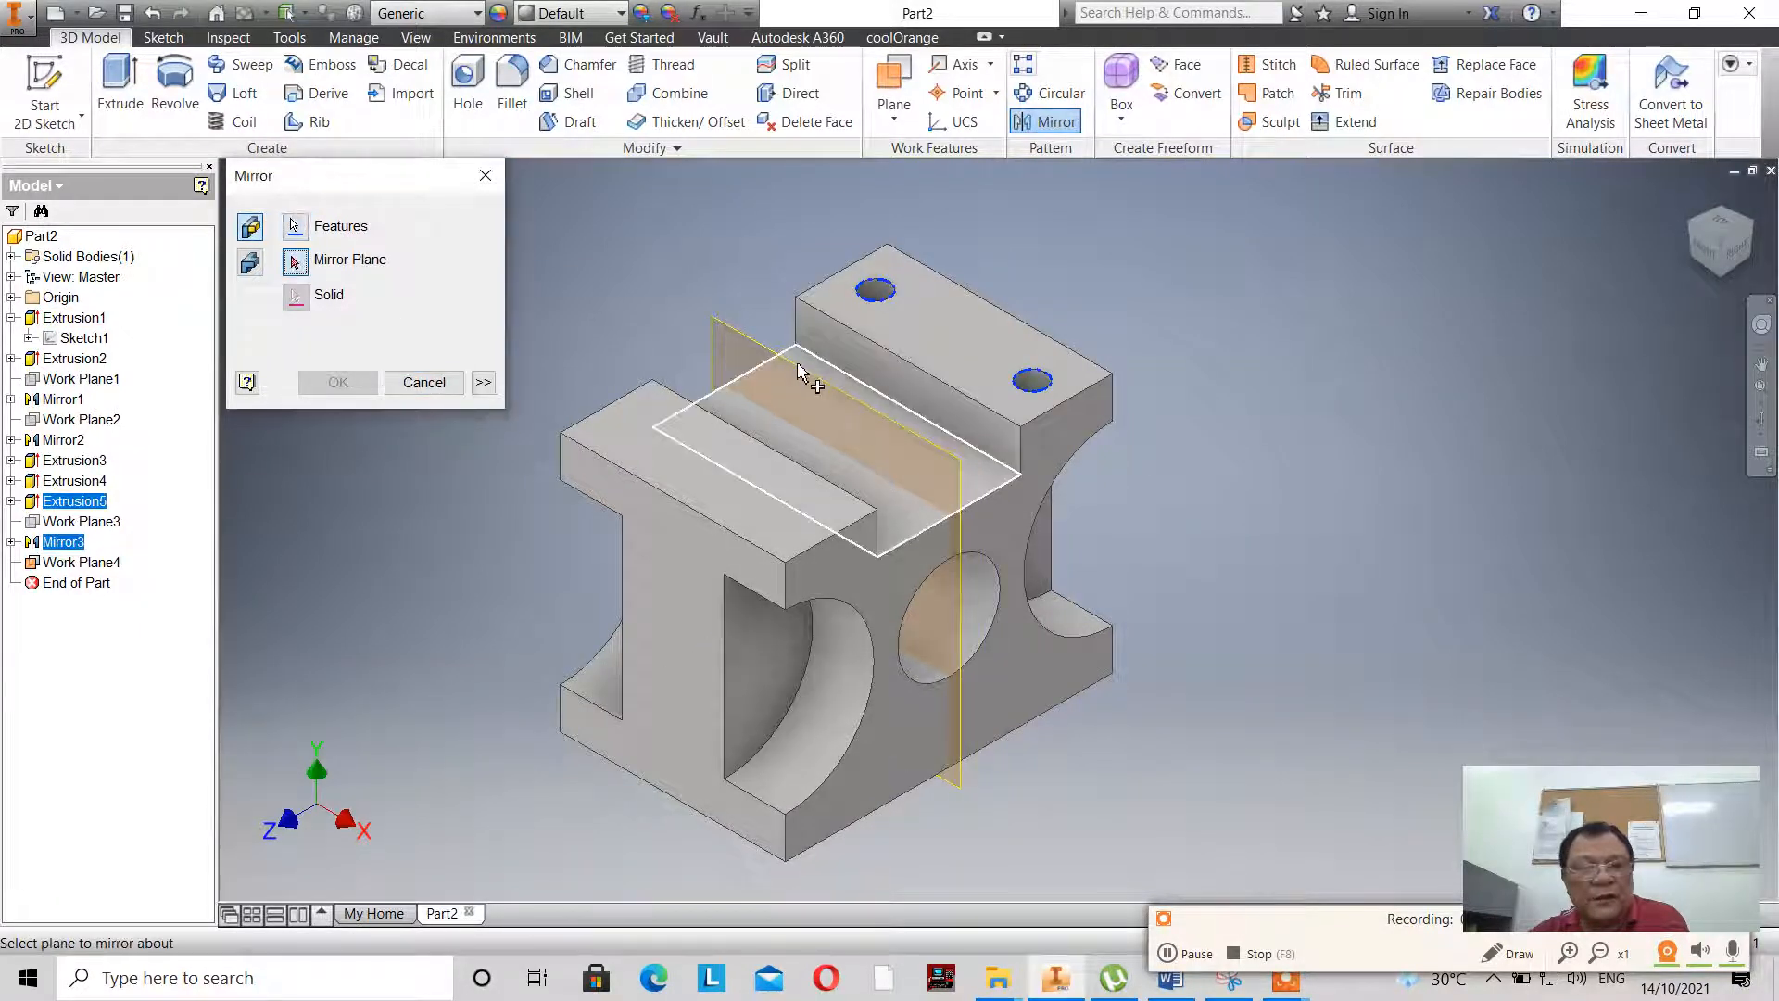
left_click(718, 323)
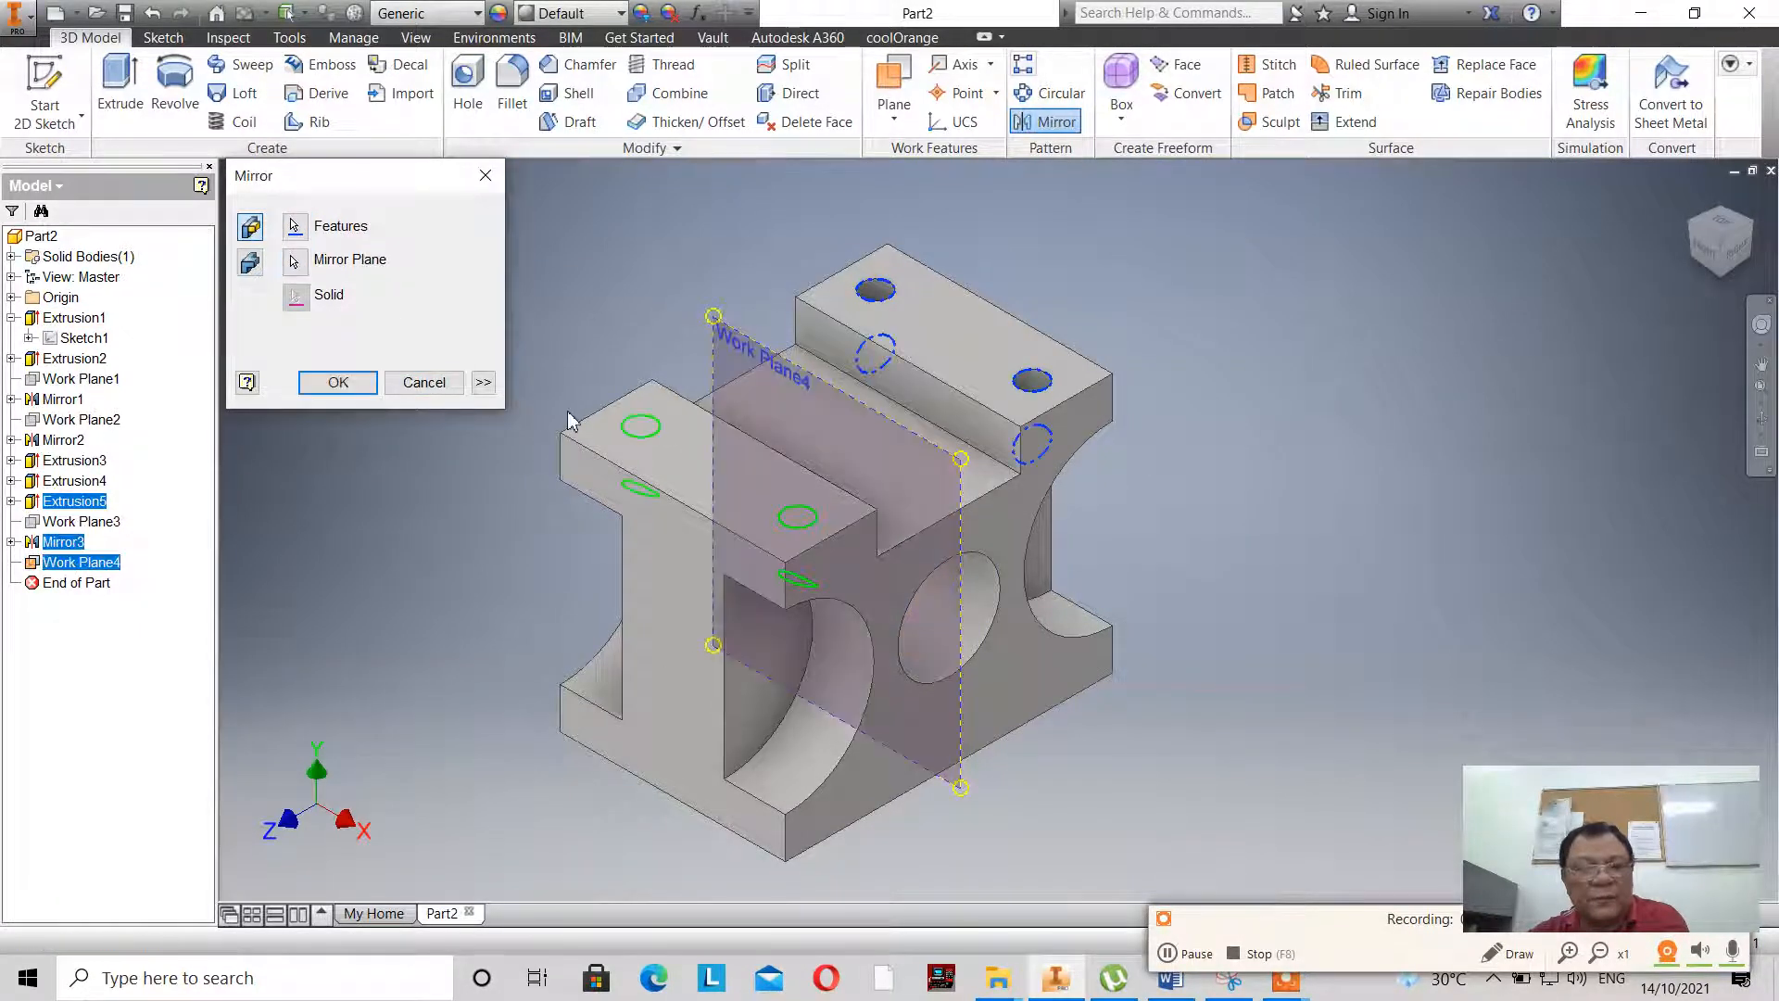
left_click(343, 382)
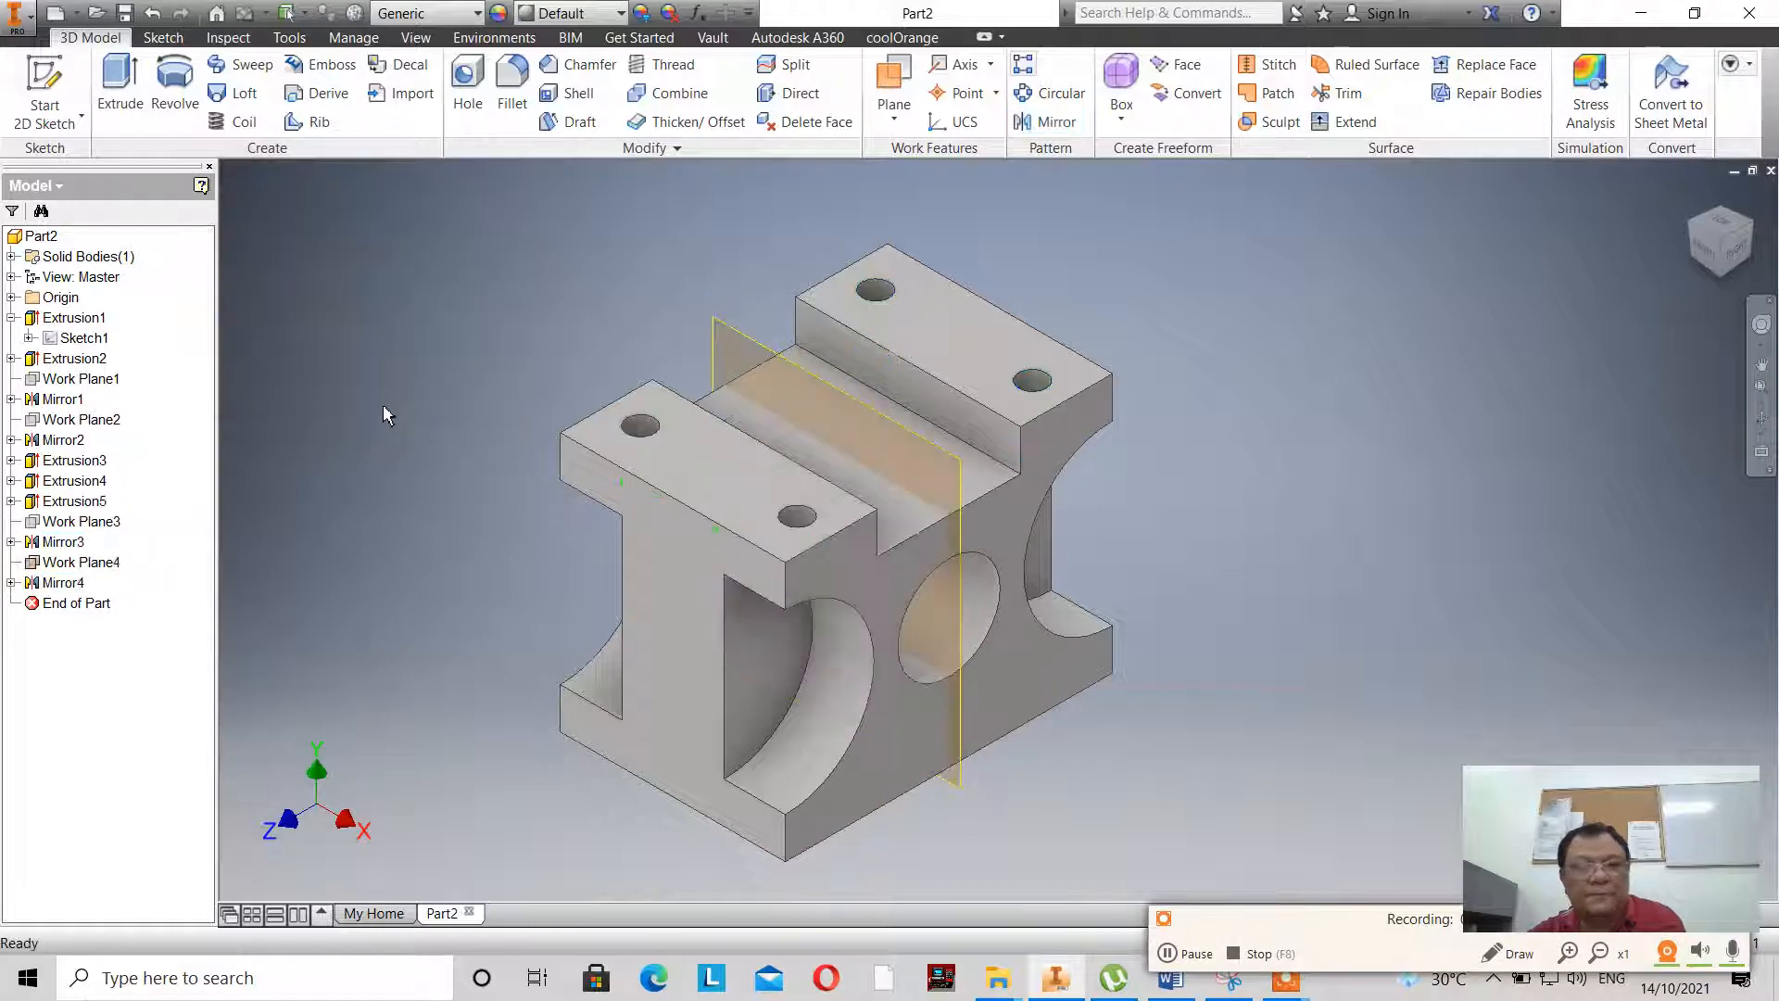
right_click(88, 574)
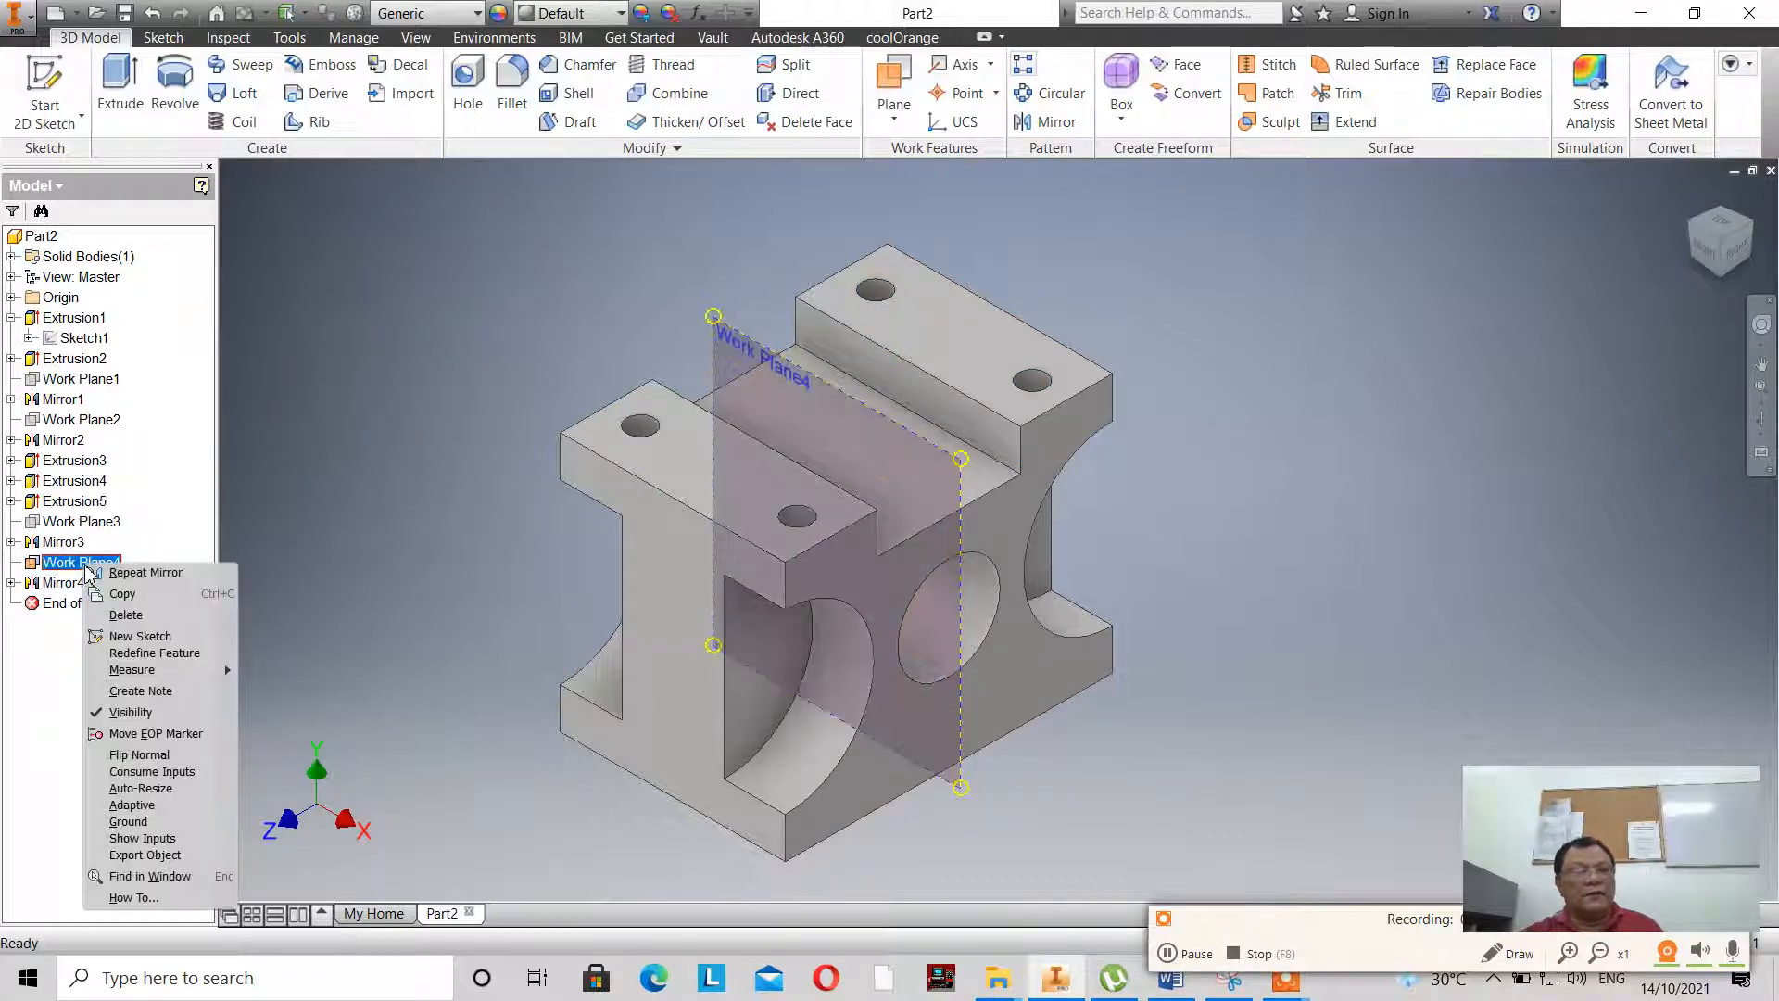
left_click(122, 718)
scroll(562, 533, "up", 2)
scroll(562, 534, "down", 3)
scroll(578, 534, "up", 2)
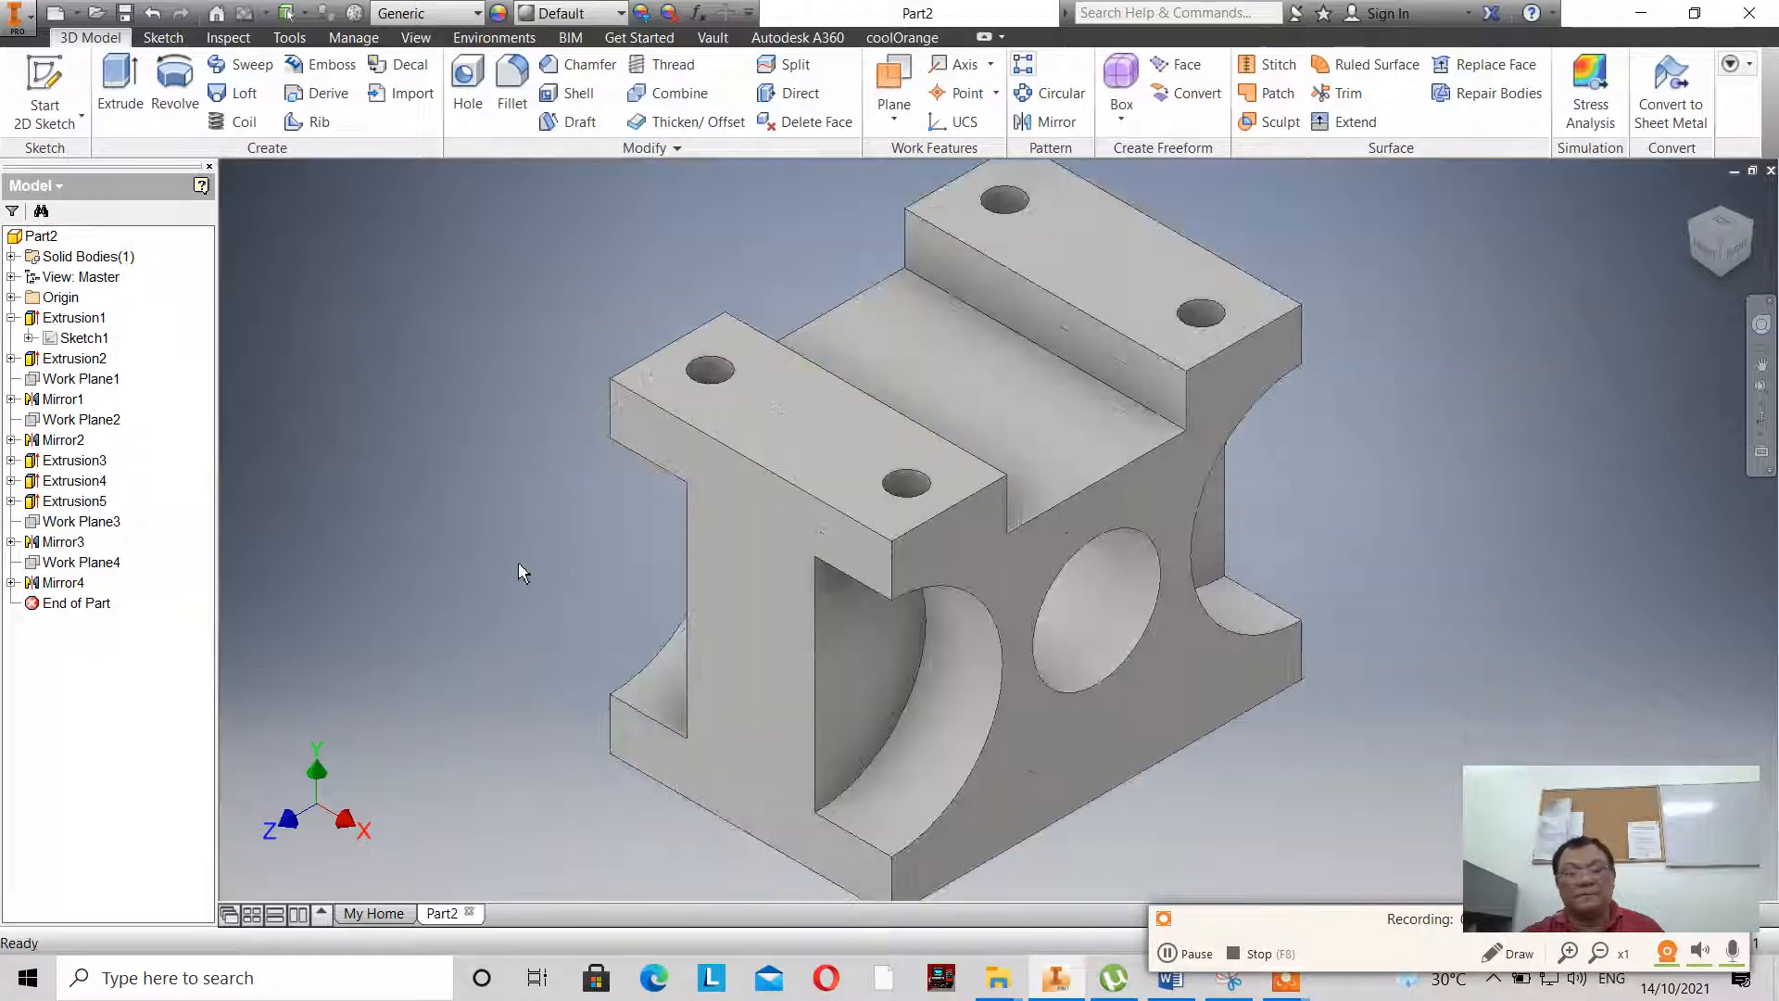
scroll(519, 572, "down", 1)
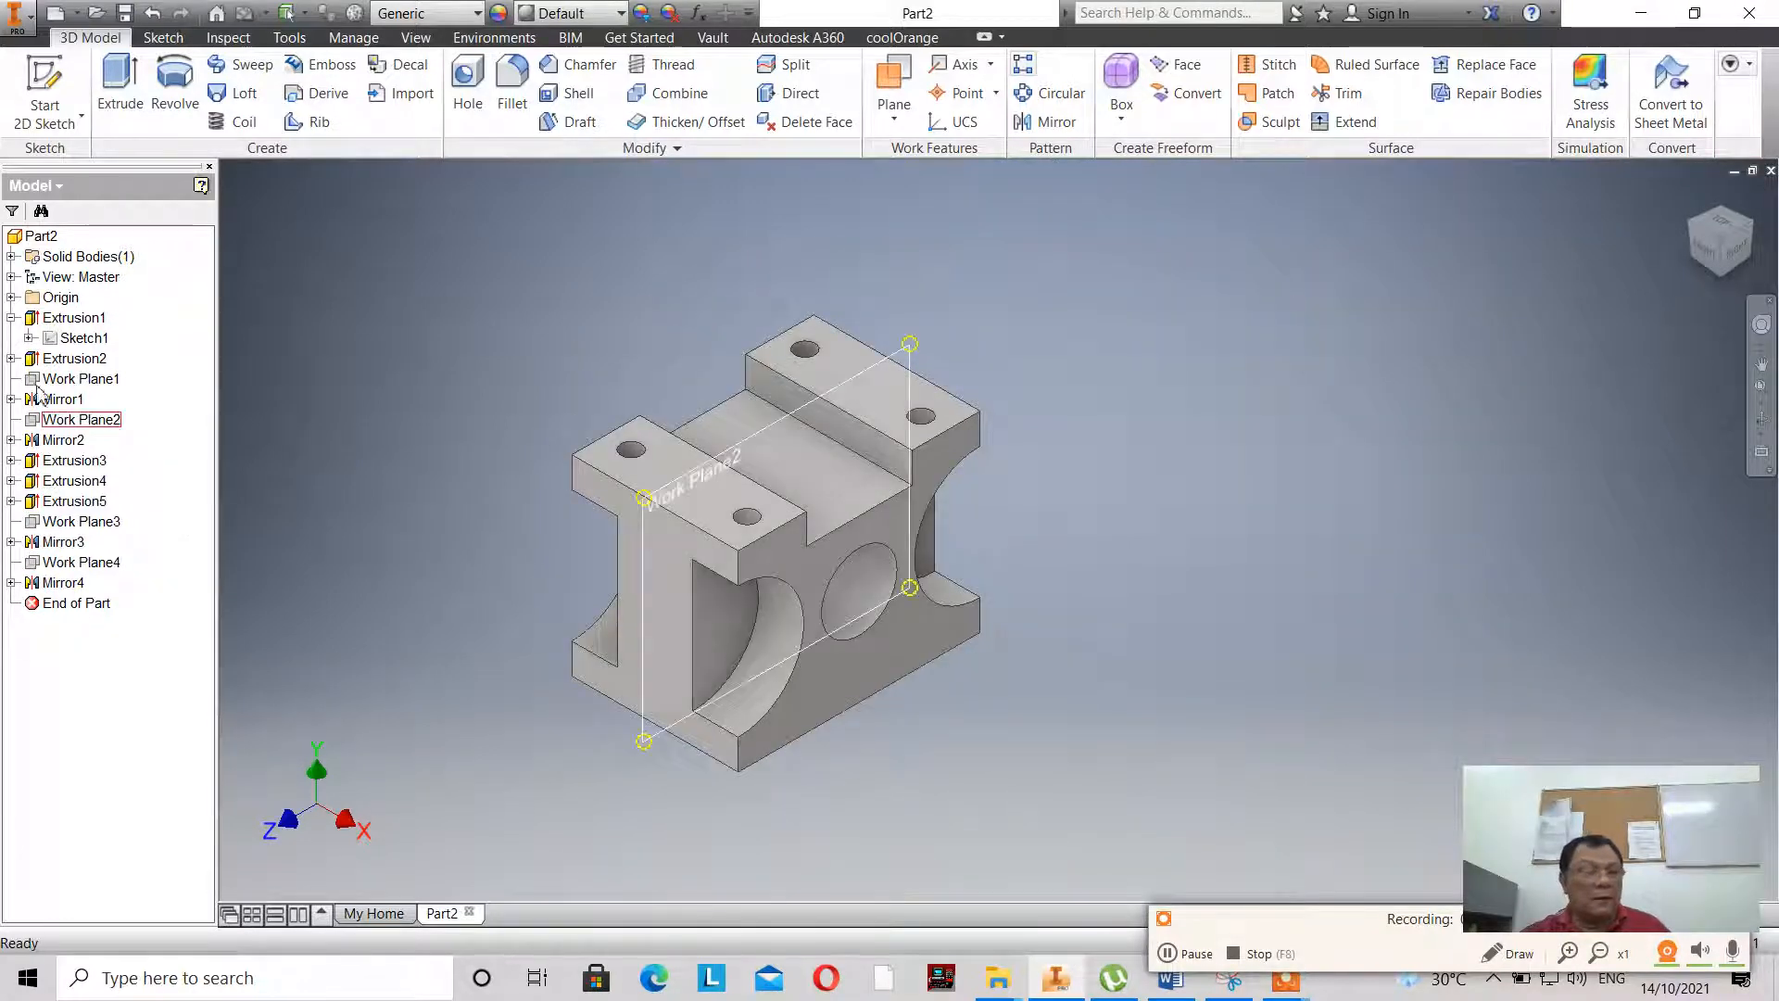
- Open the first extrusion's sketch to check the rectangular opening's dimensions in the reference drawing, and close it again
left_click(66, 339)
double_click(67, 339)
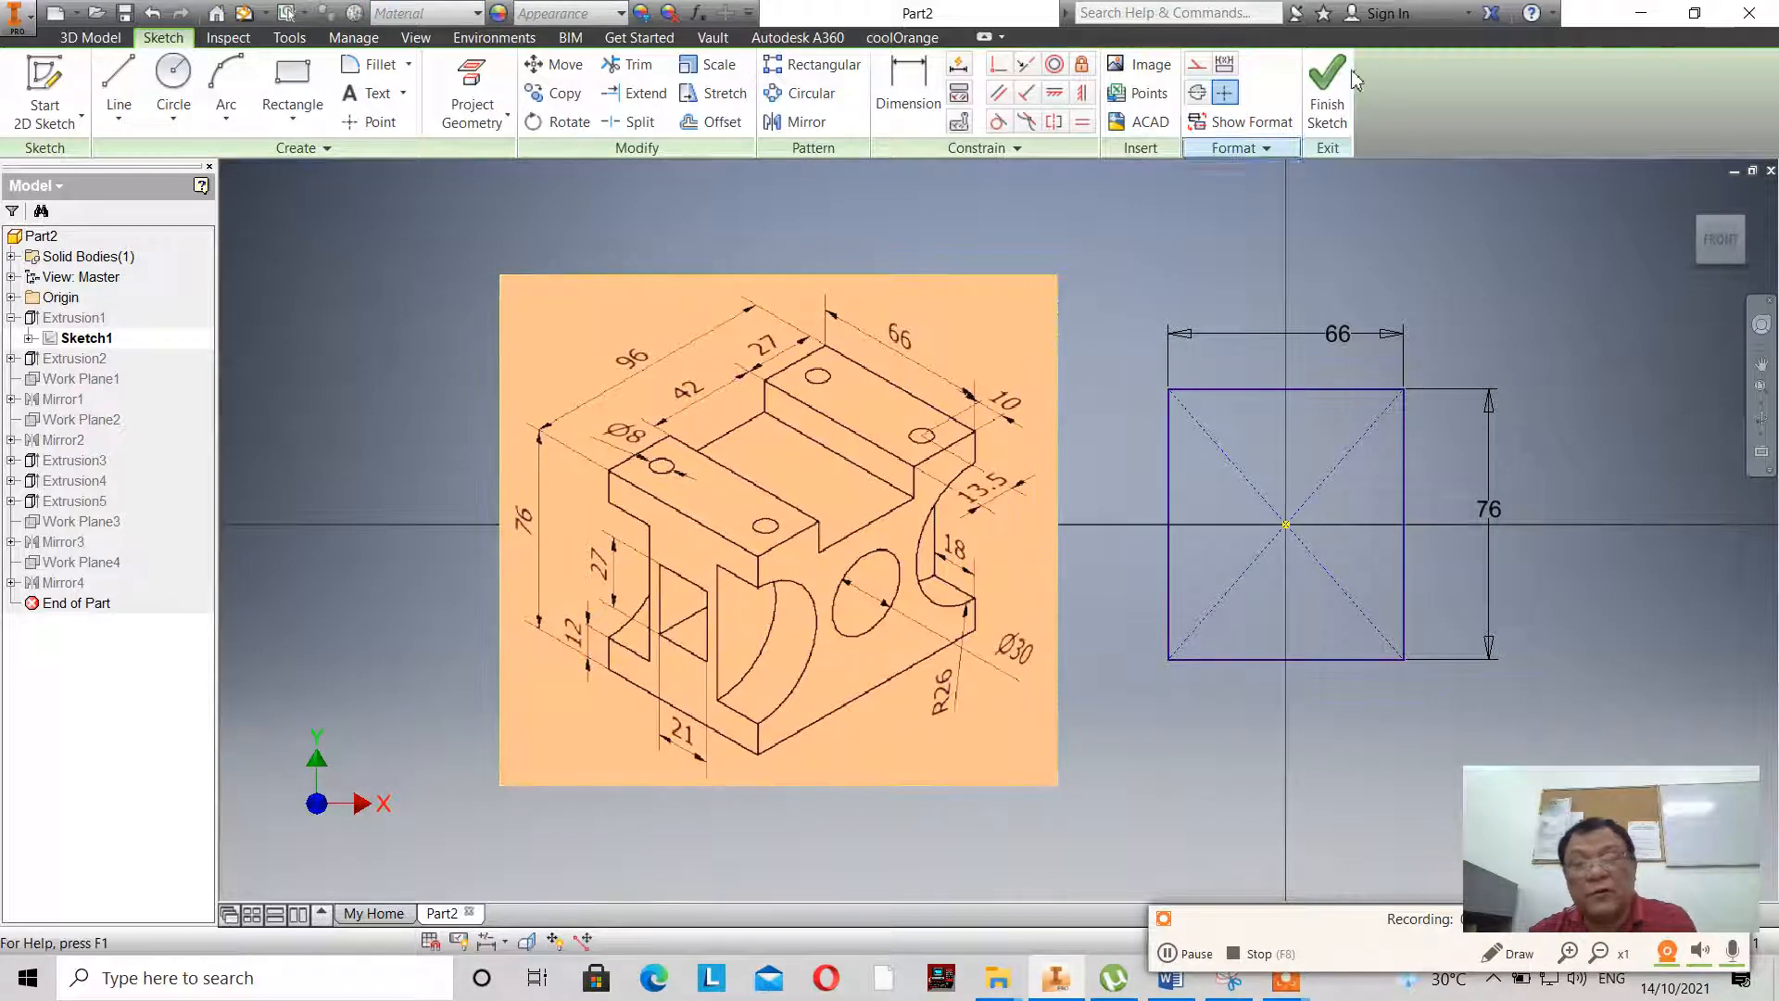
left_click(1327, 92)
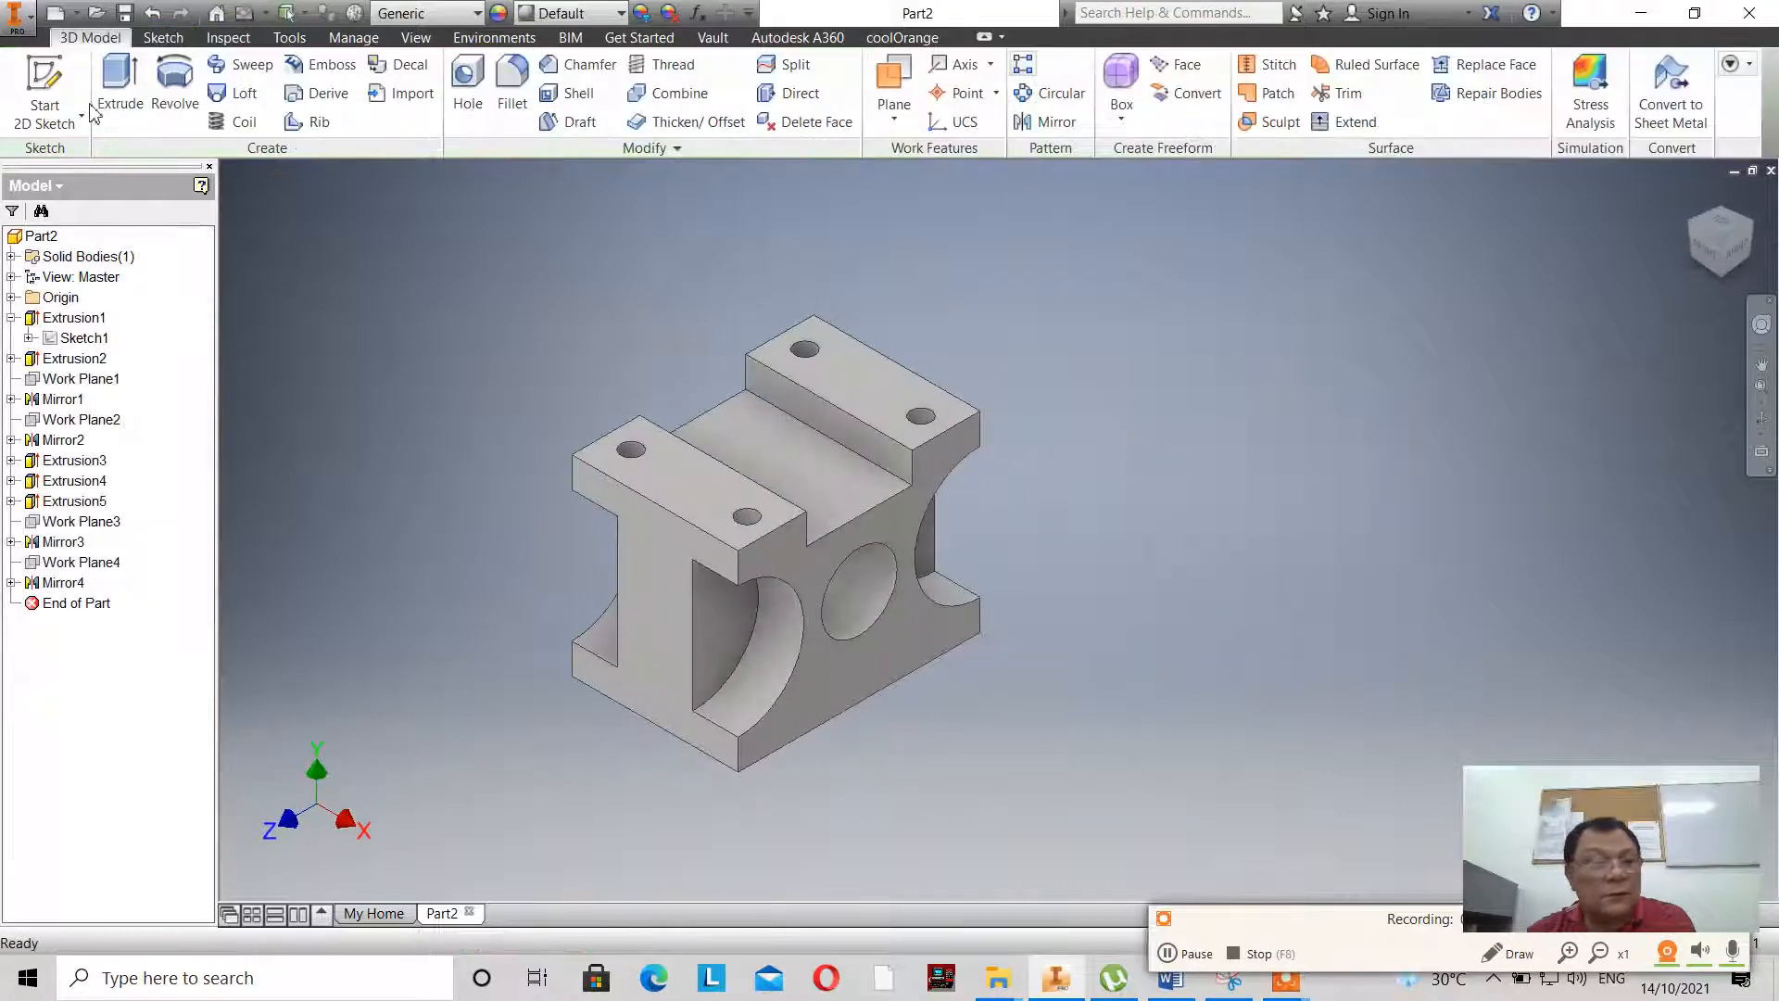
- Start a sketch on the block's I-shaped front end face and project the face's outline into it
left_click(55, 110)
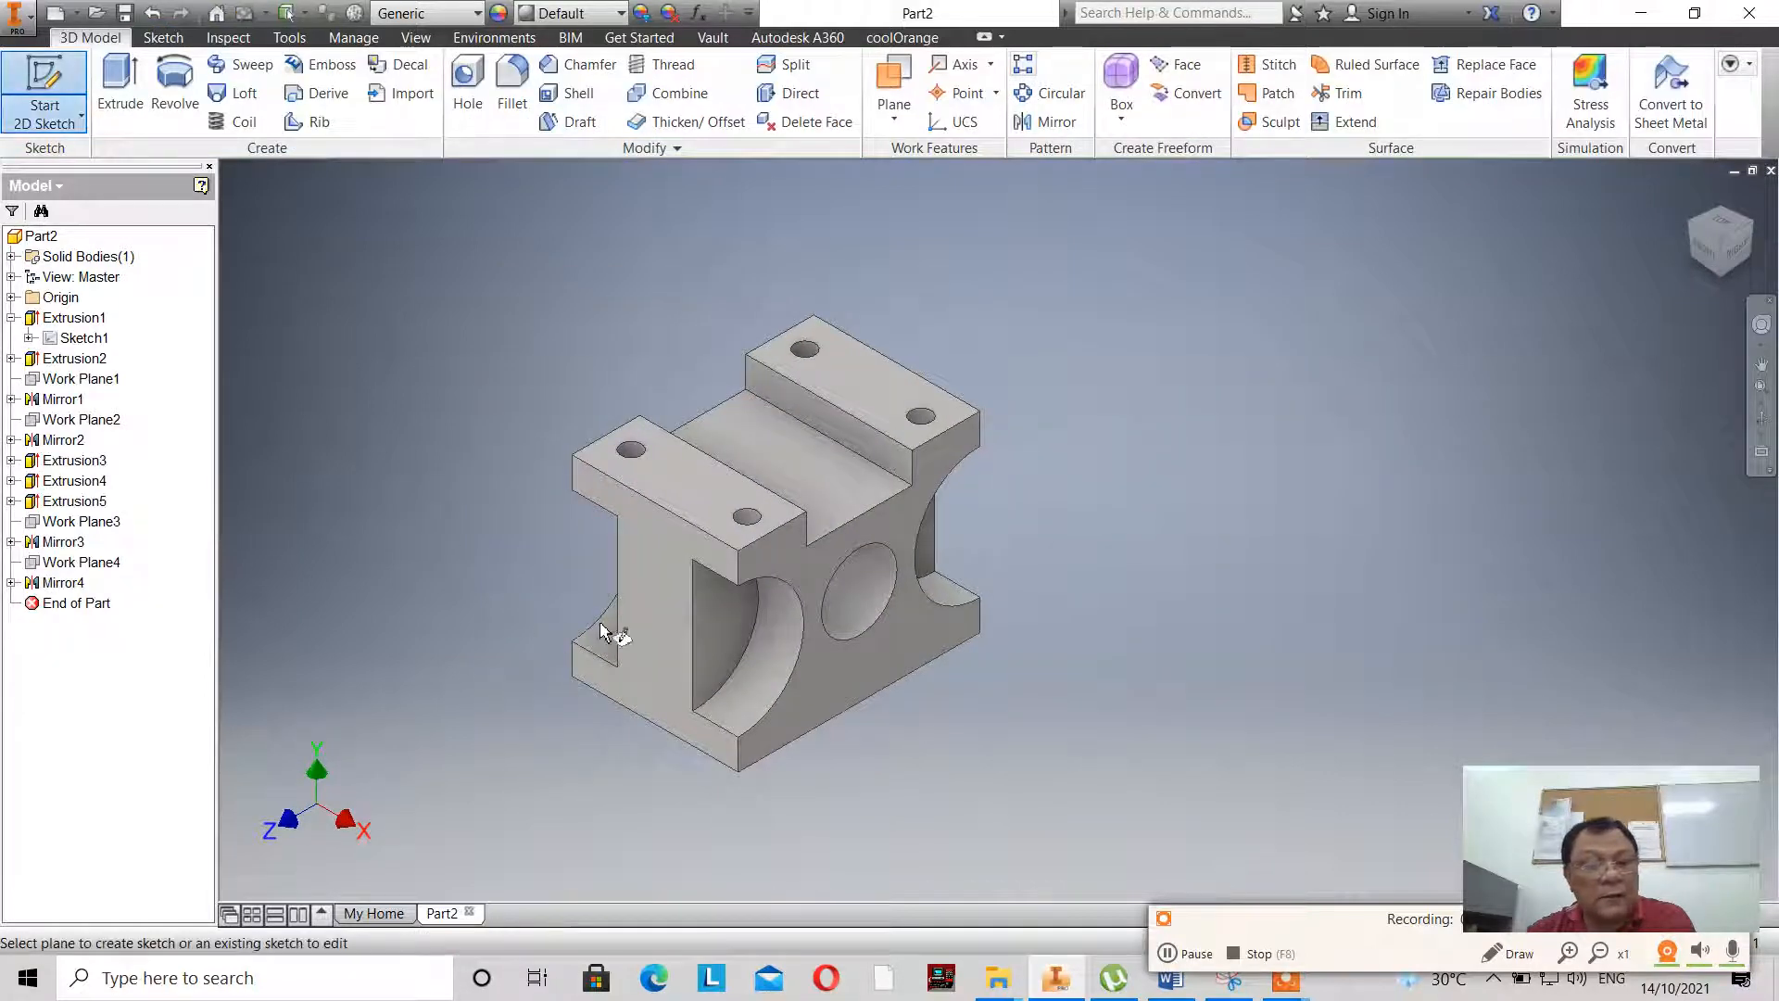
left_click(649, 626)
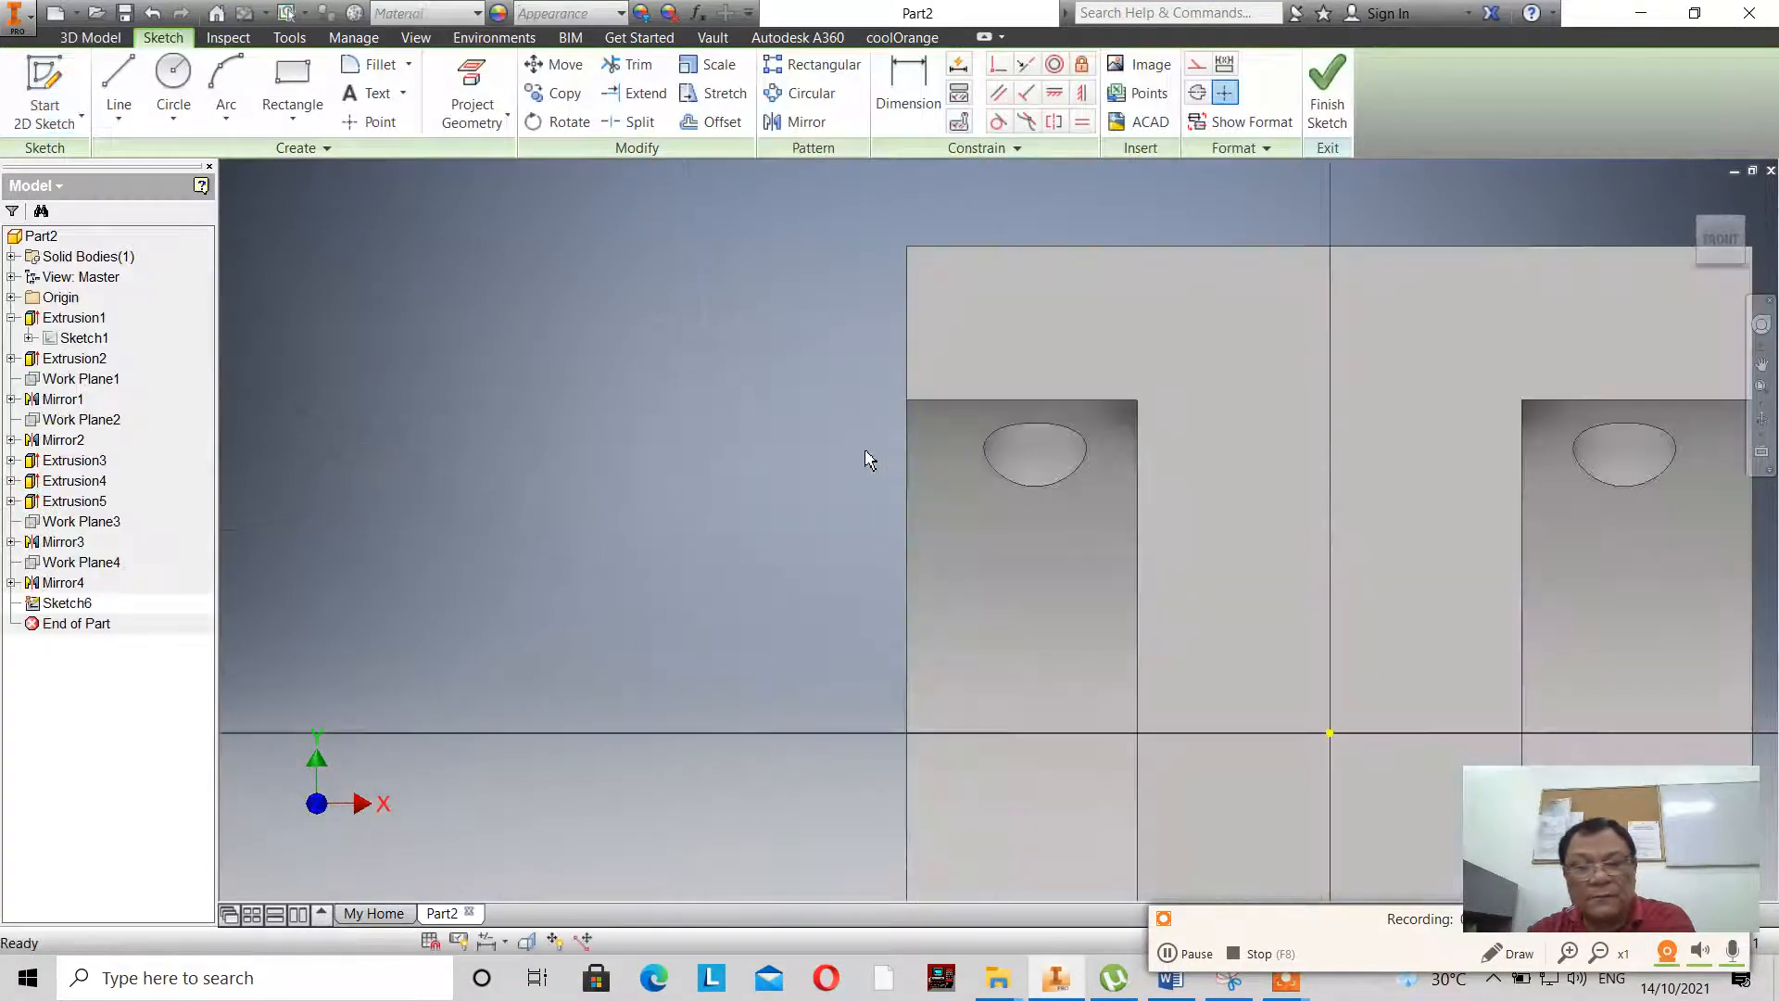
left_click(471, 91)
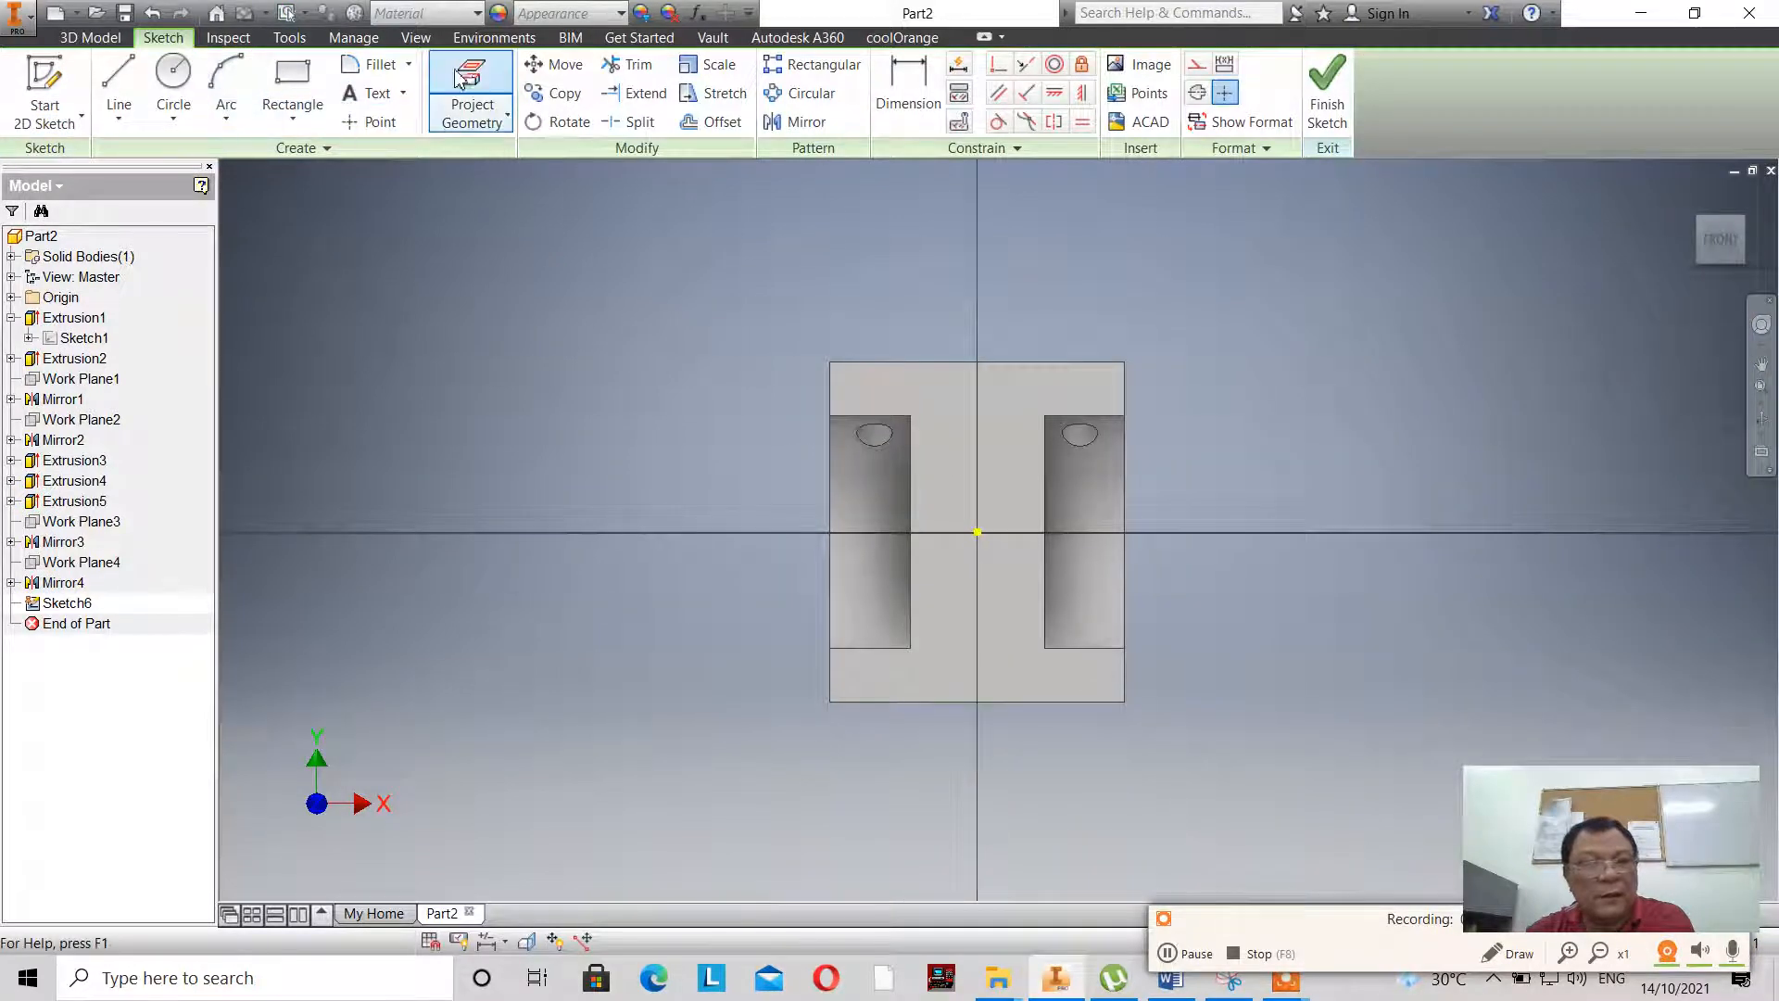
left_click(953, 408)
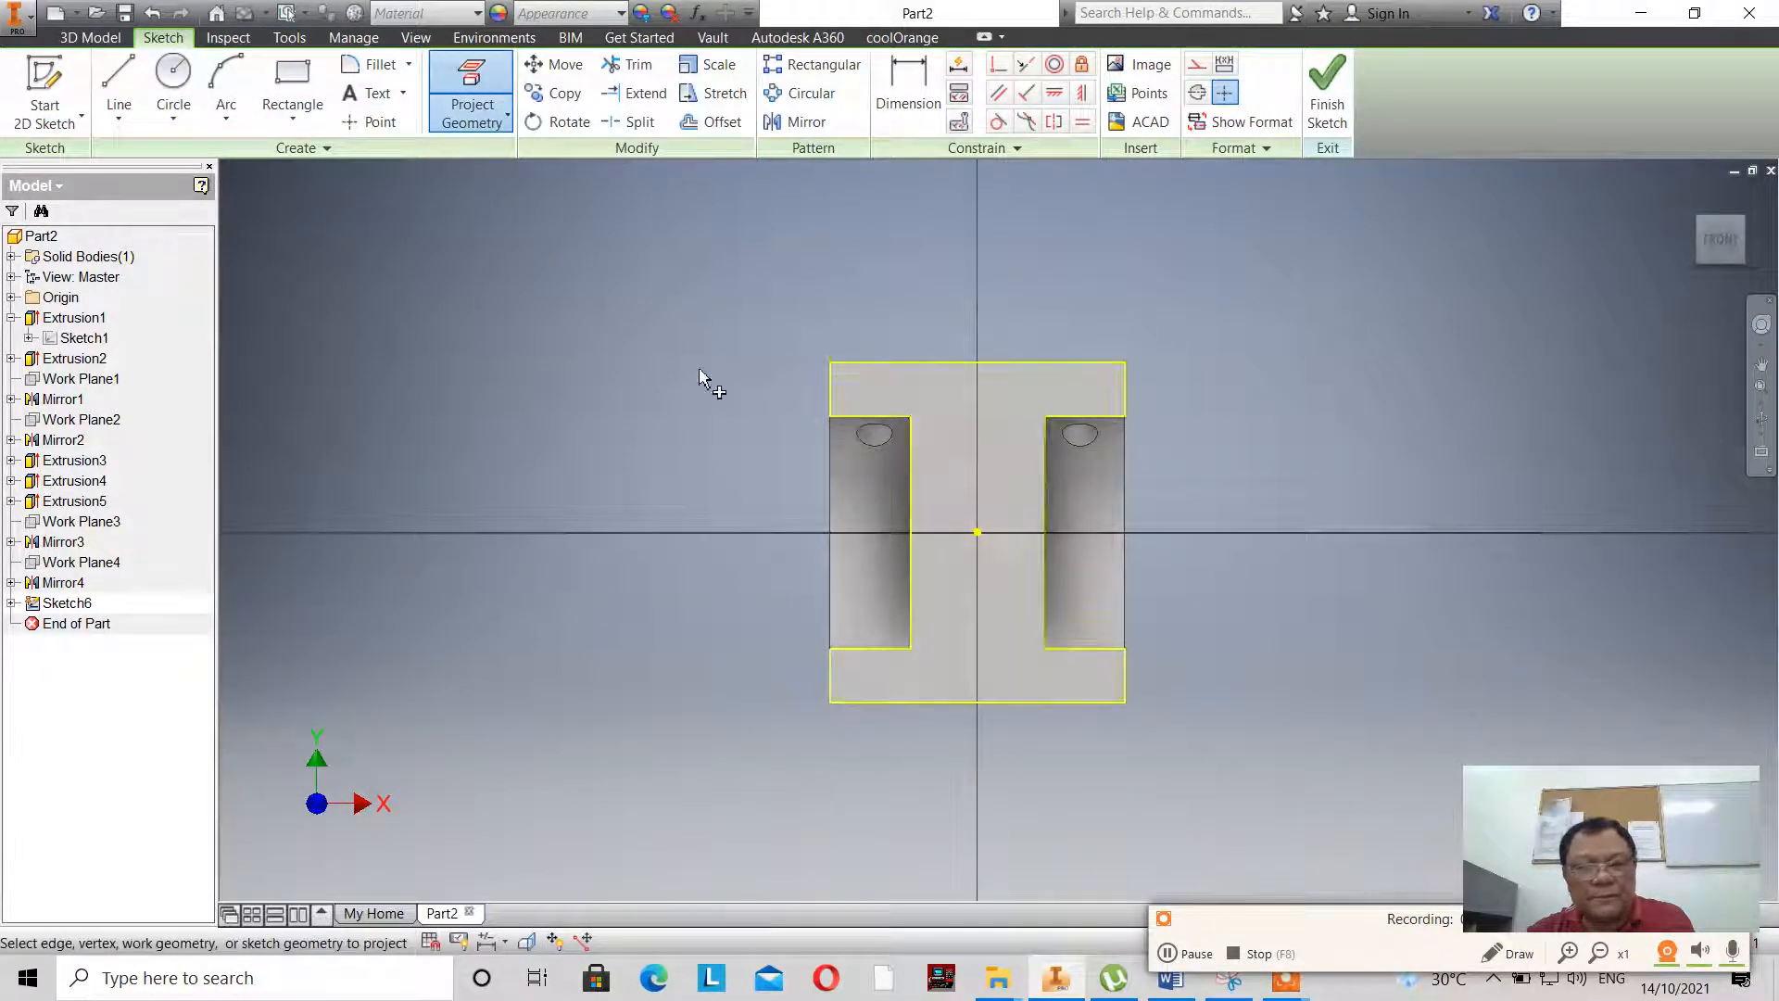
scroll(727, 405, "up", 2)
scroll(687, 380, "down", 2)
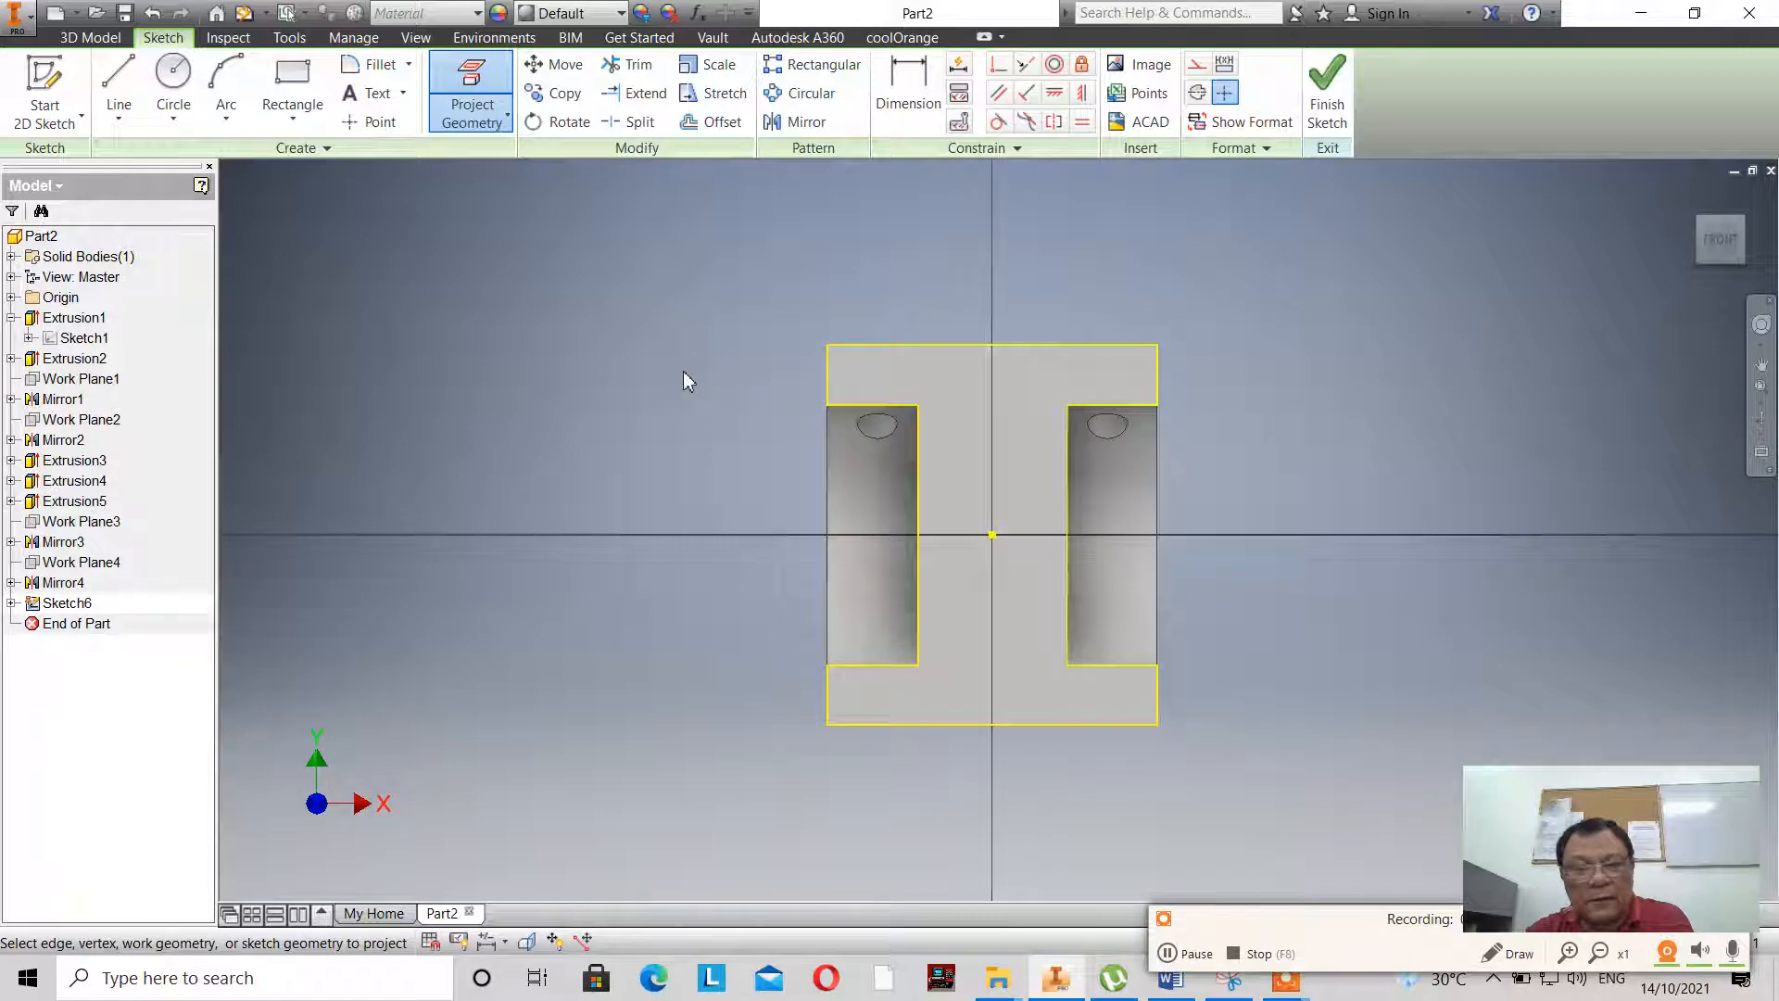
right_click(683, 373)
left_click(752, 377)
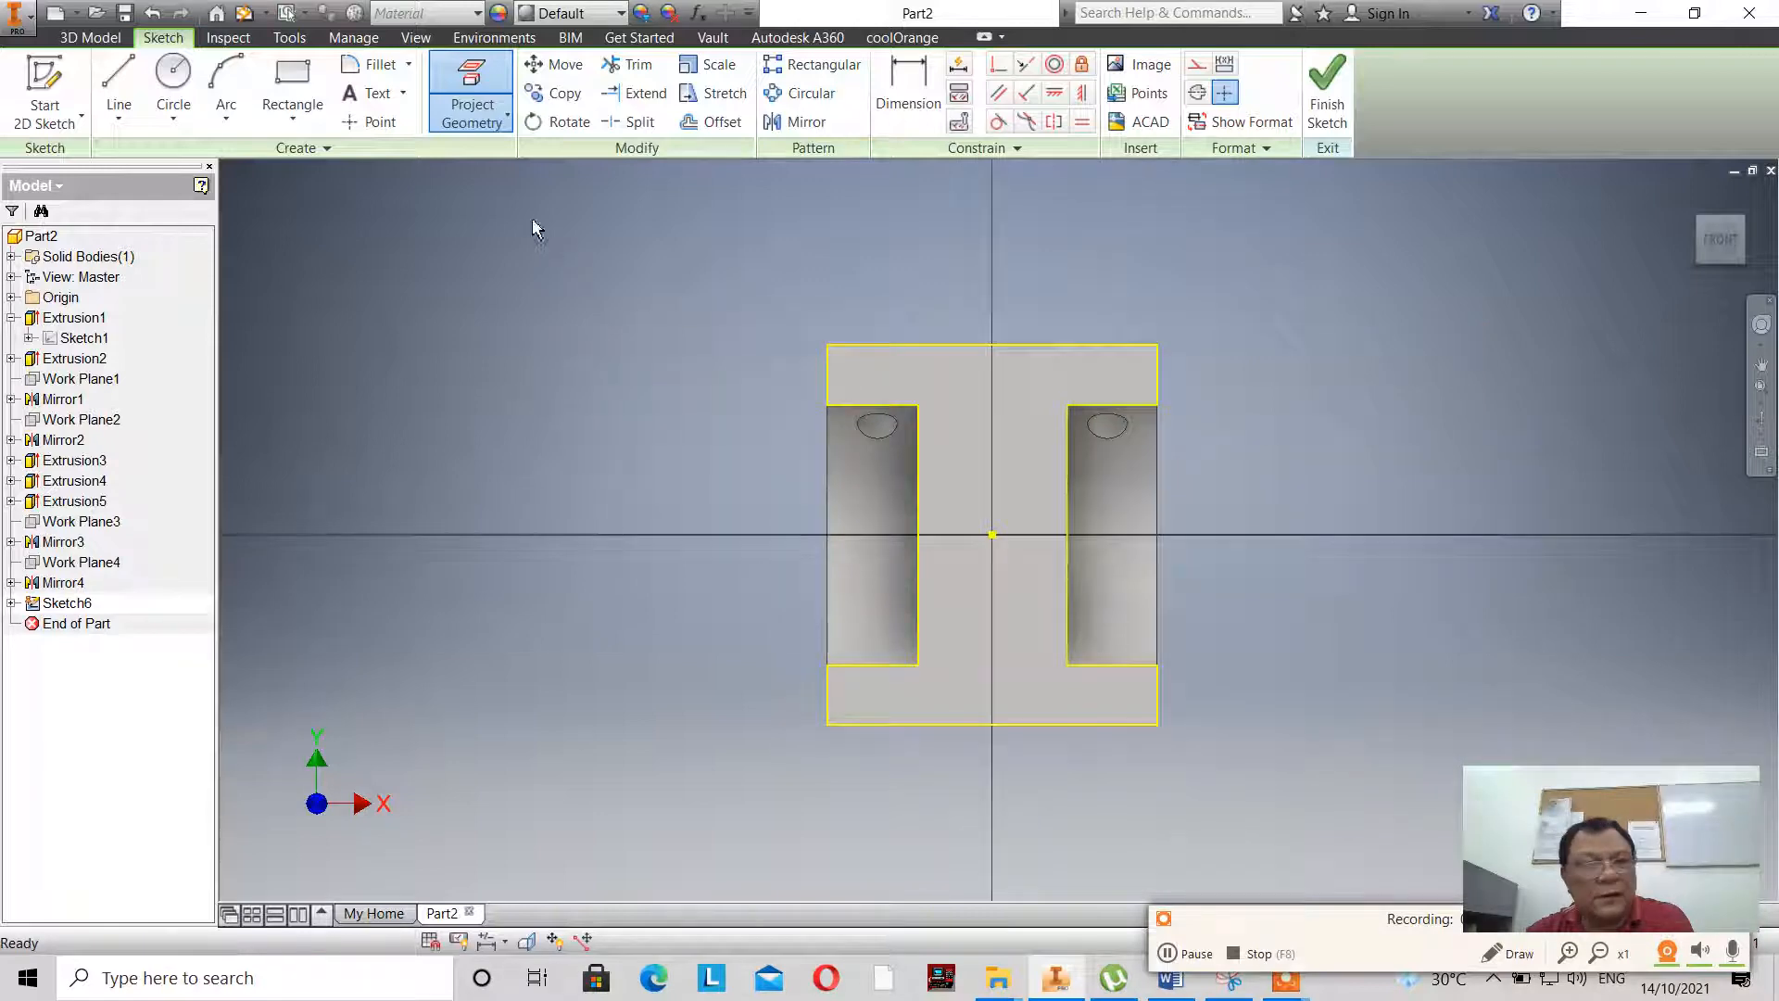
- Sketch an upright rectangle about 17 mm wide around the origin on the web of the I-shaped face
left_click(320, 104)
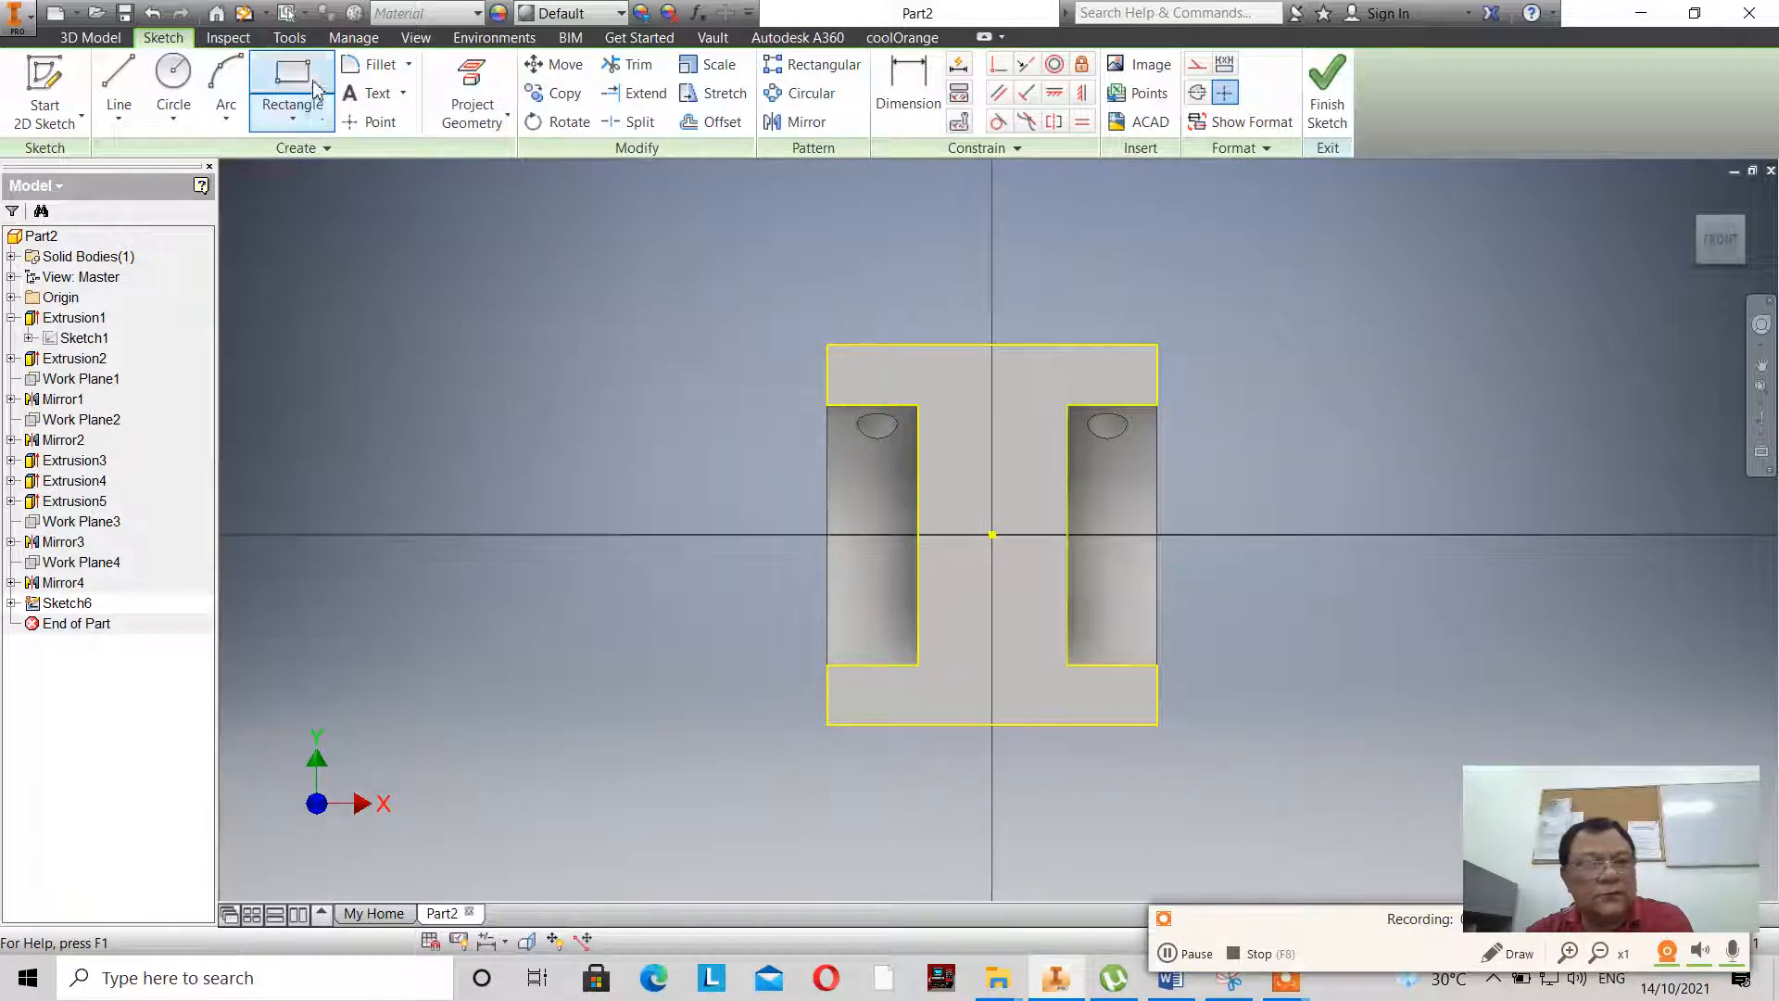
left_click(958, 443)
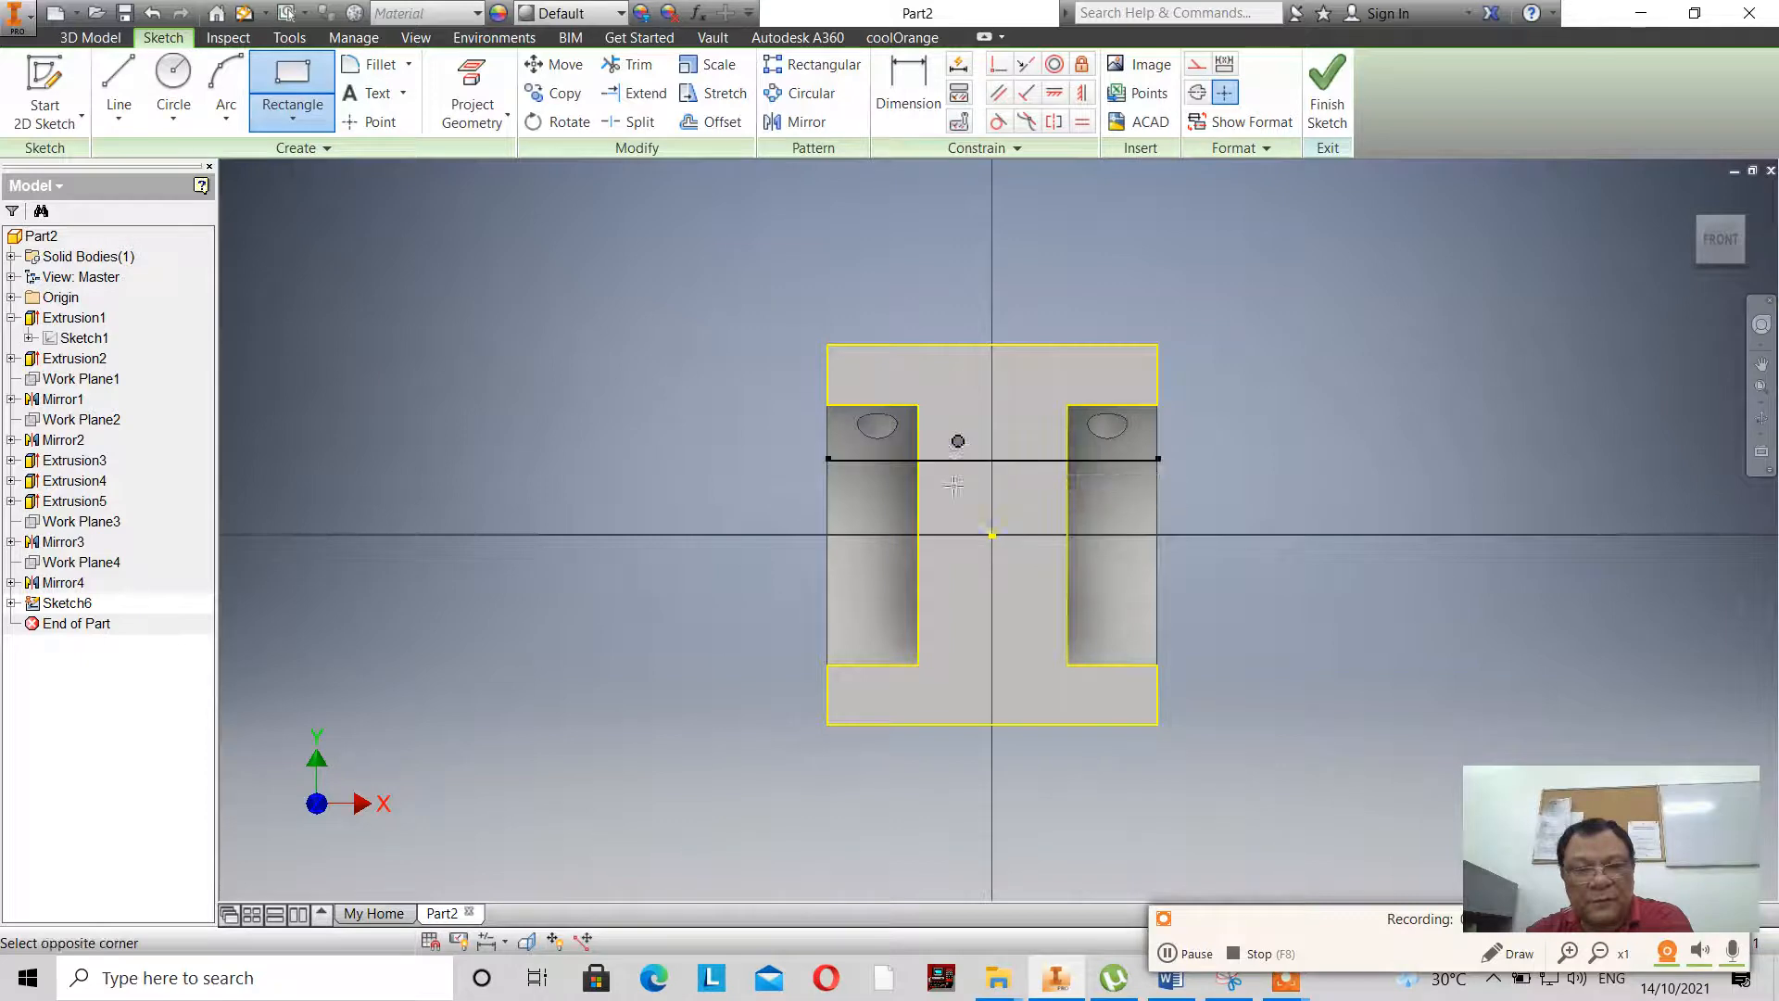
left_click(1043, 603)
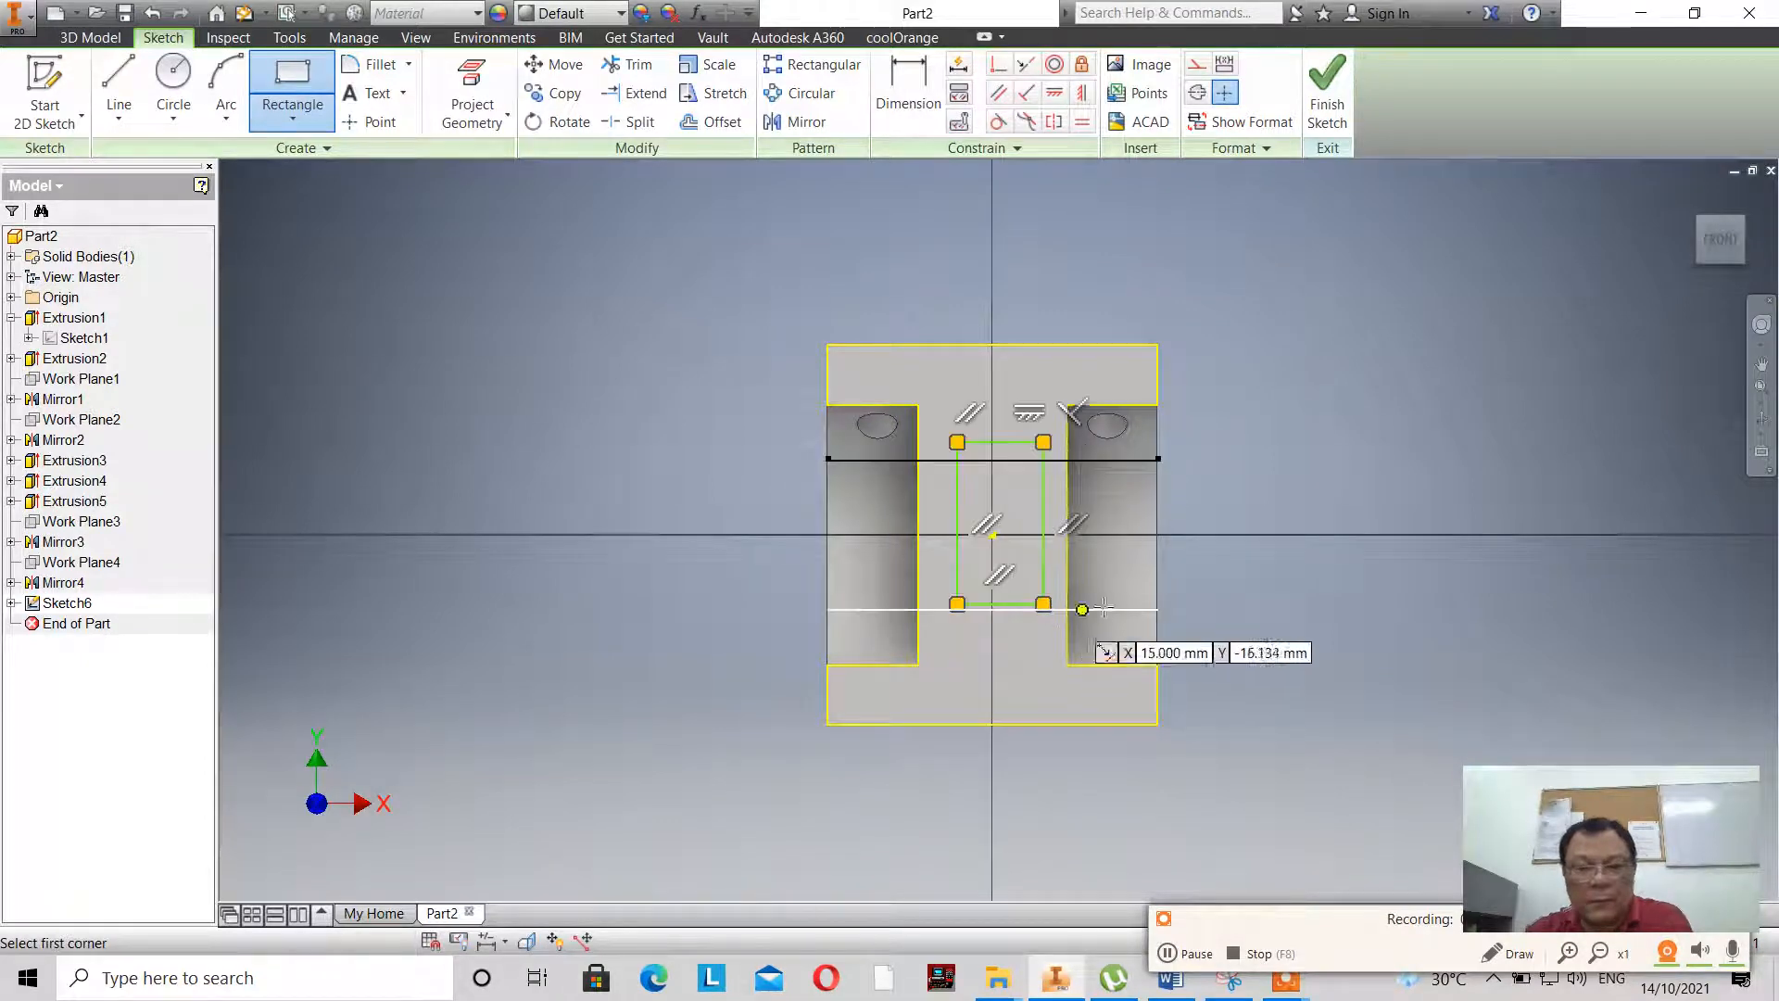
right_click(1302, 454)
left_click(1369, 457)
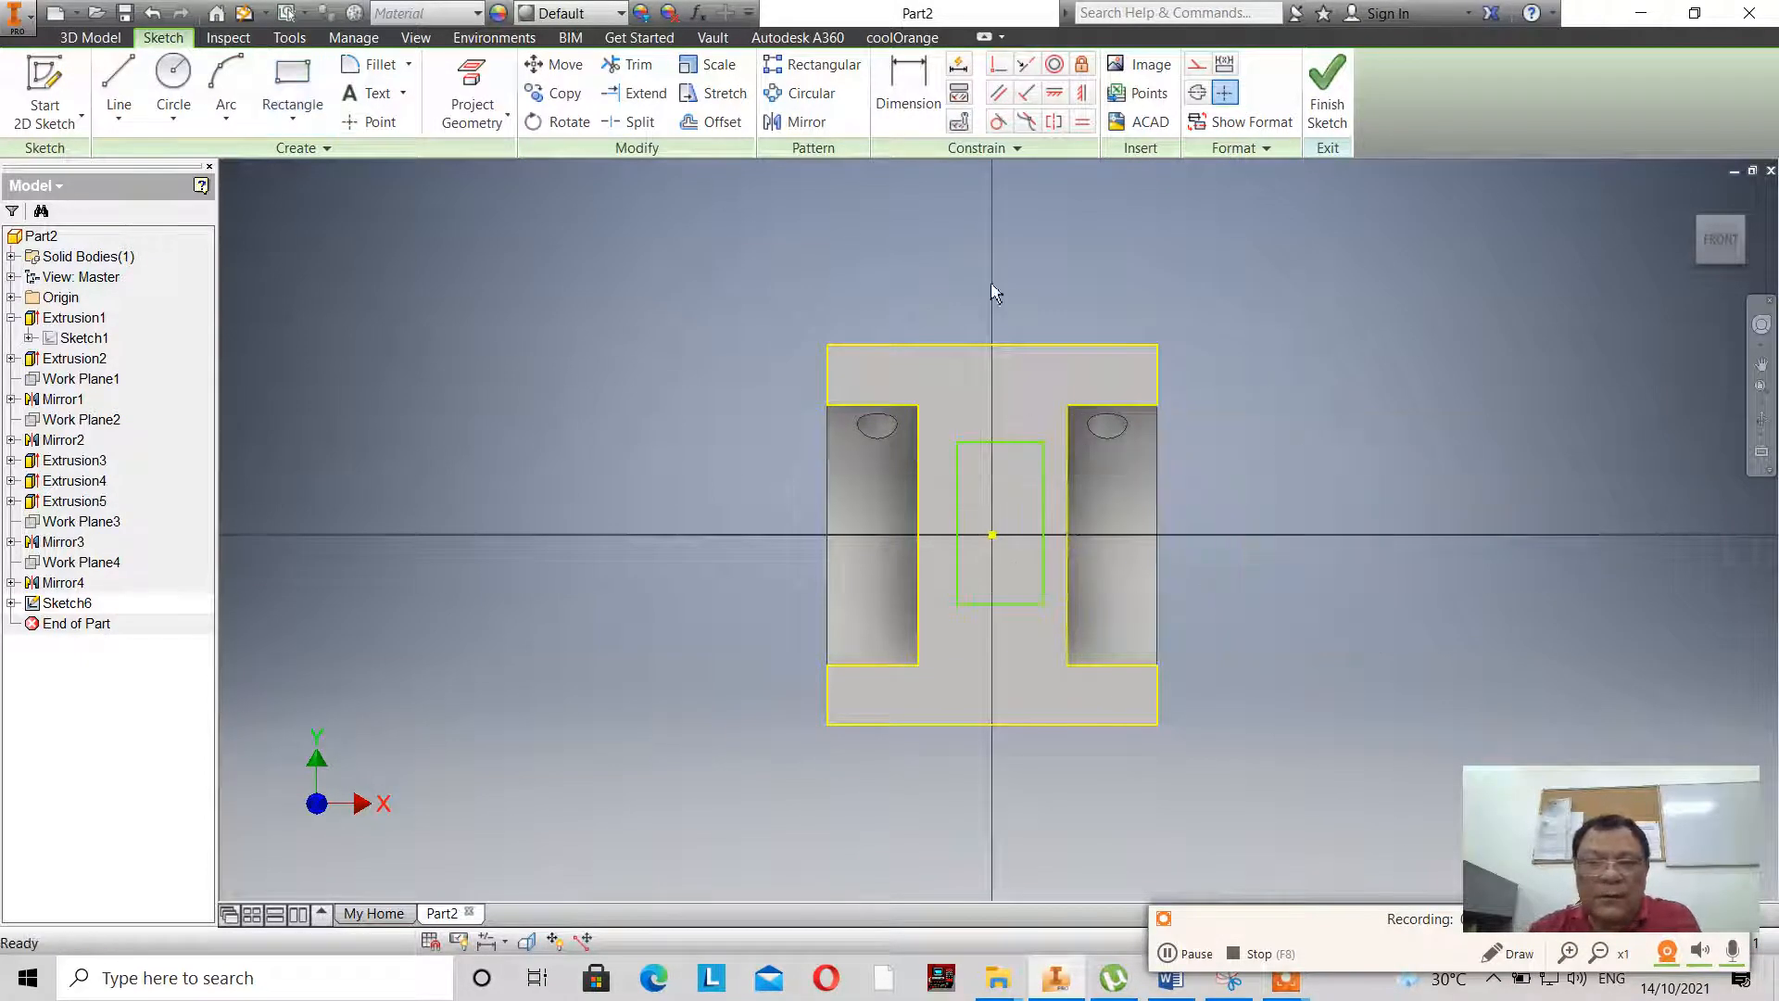
- Dimension the rectangle's bottom edge and set its width to 21 mm
left_click(922, 100)
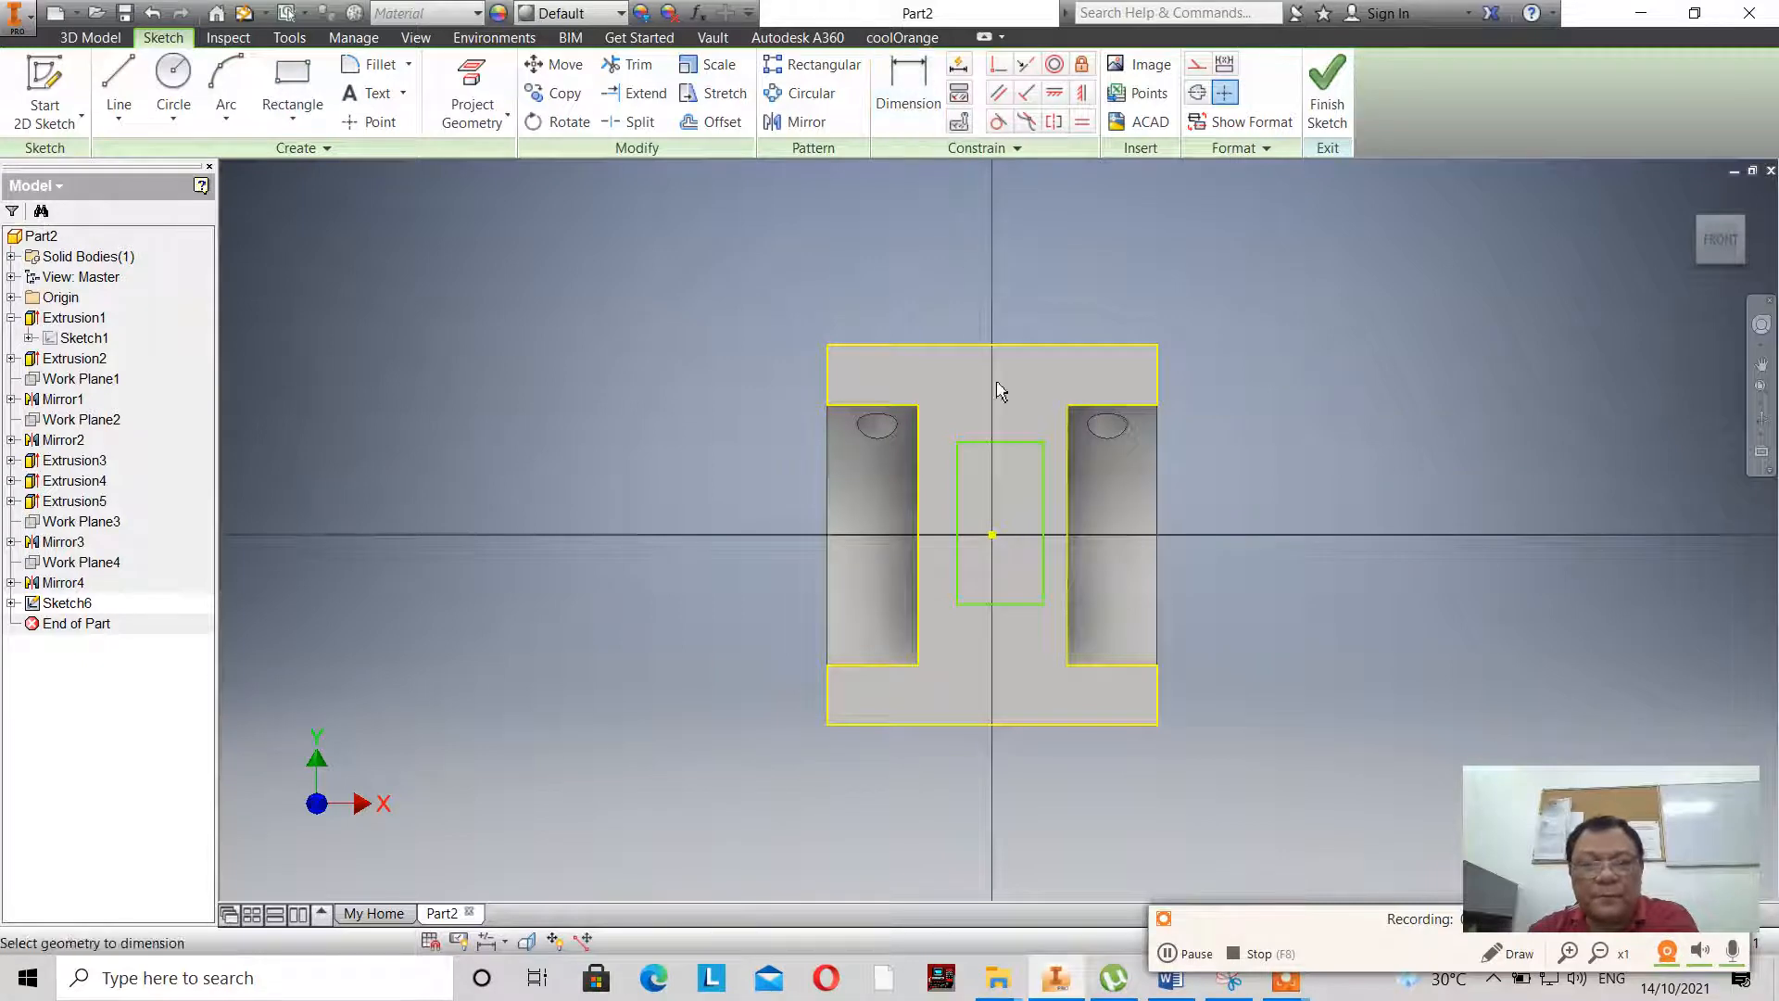
left_click(1016, 604)
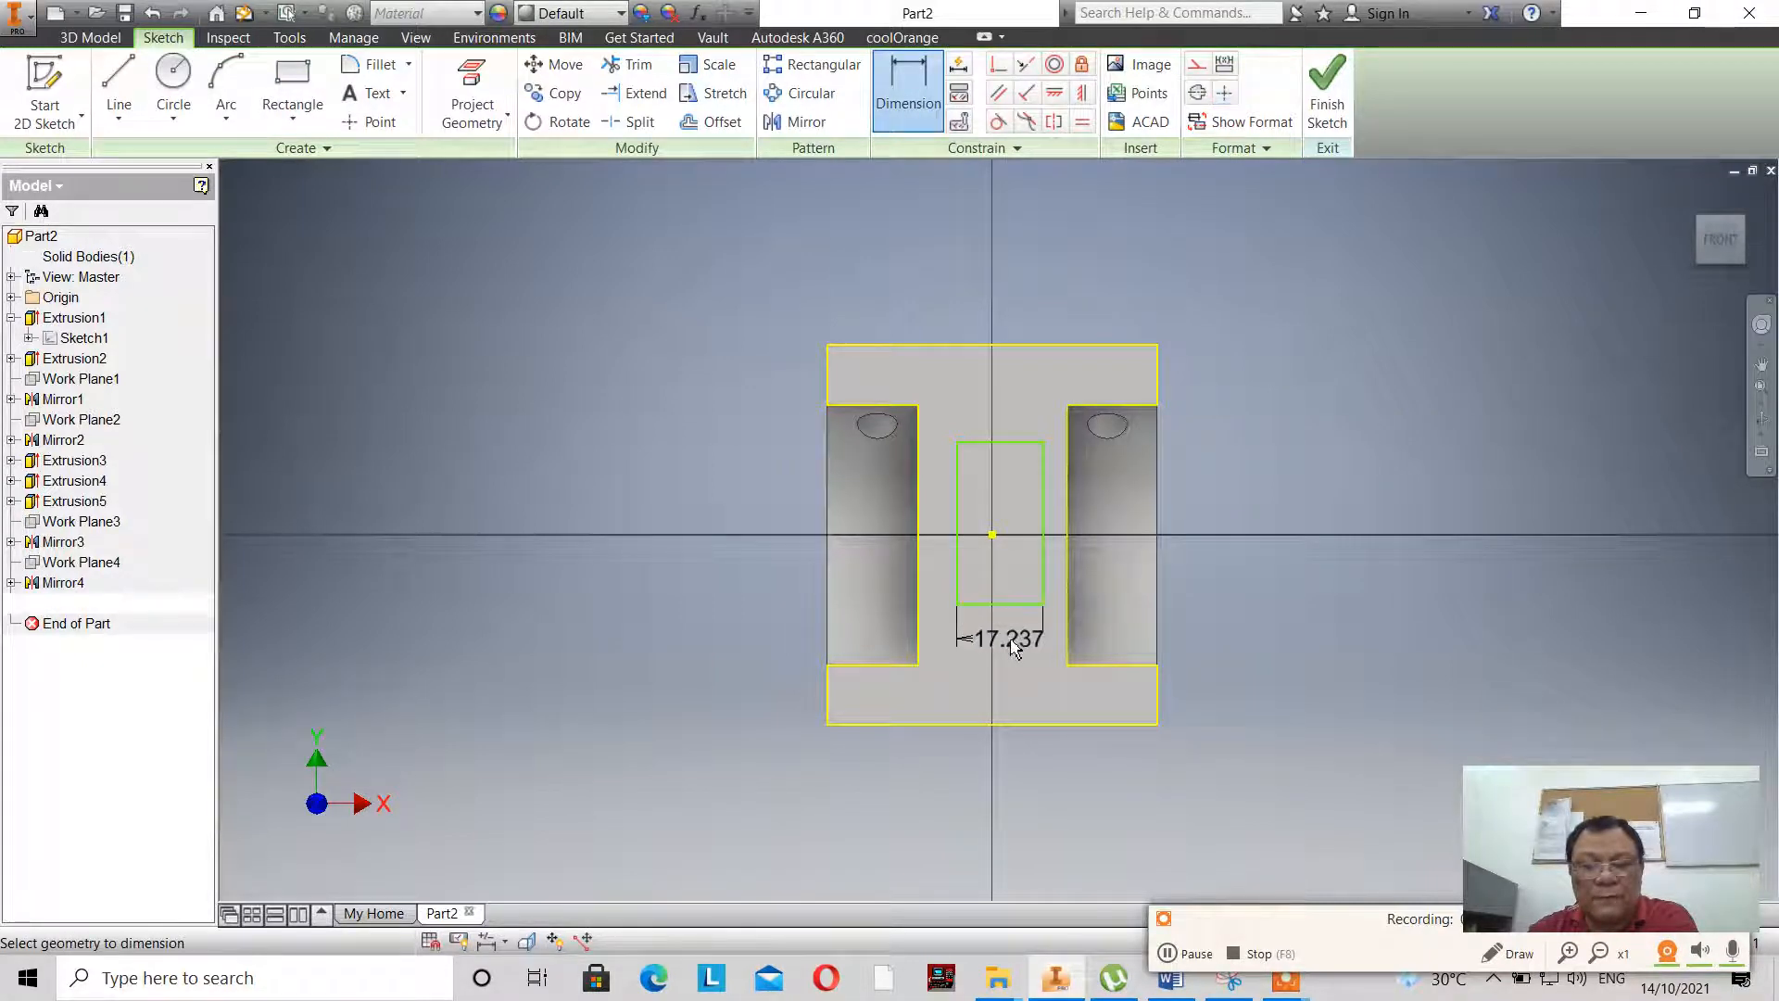
left_click(1013, 644)
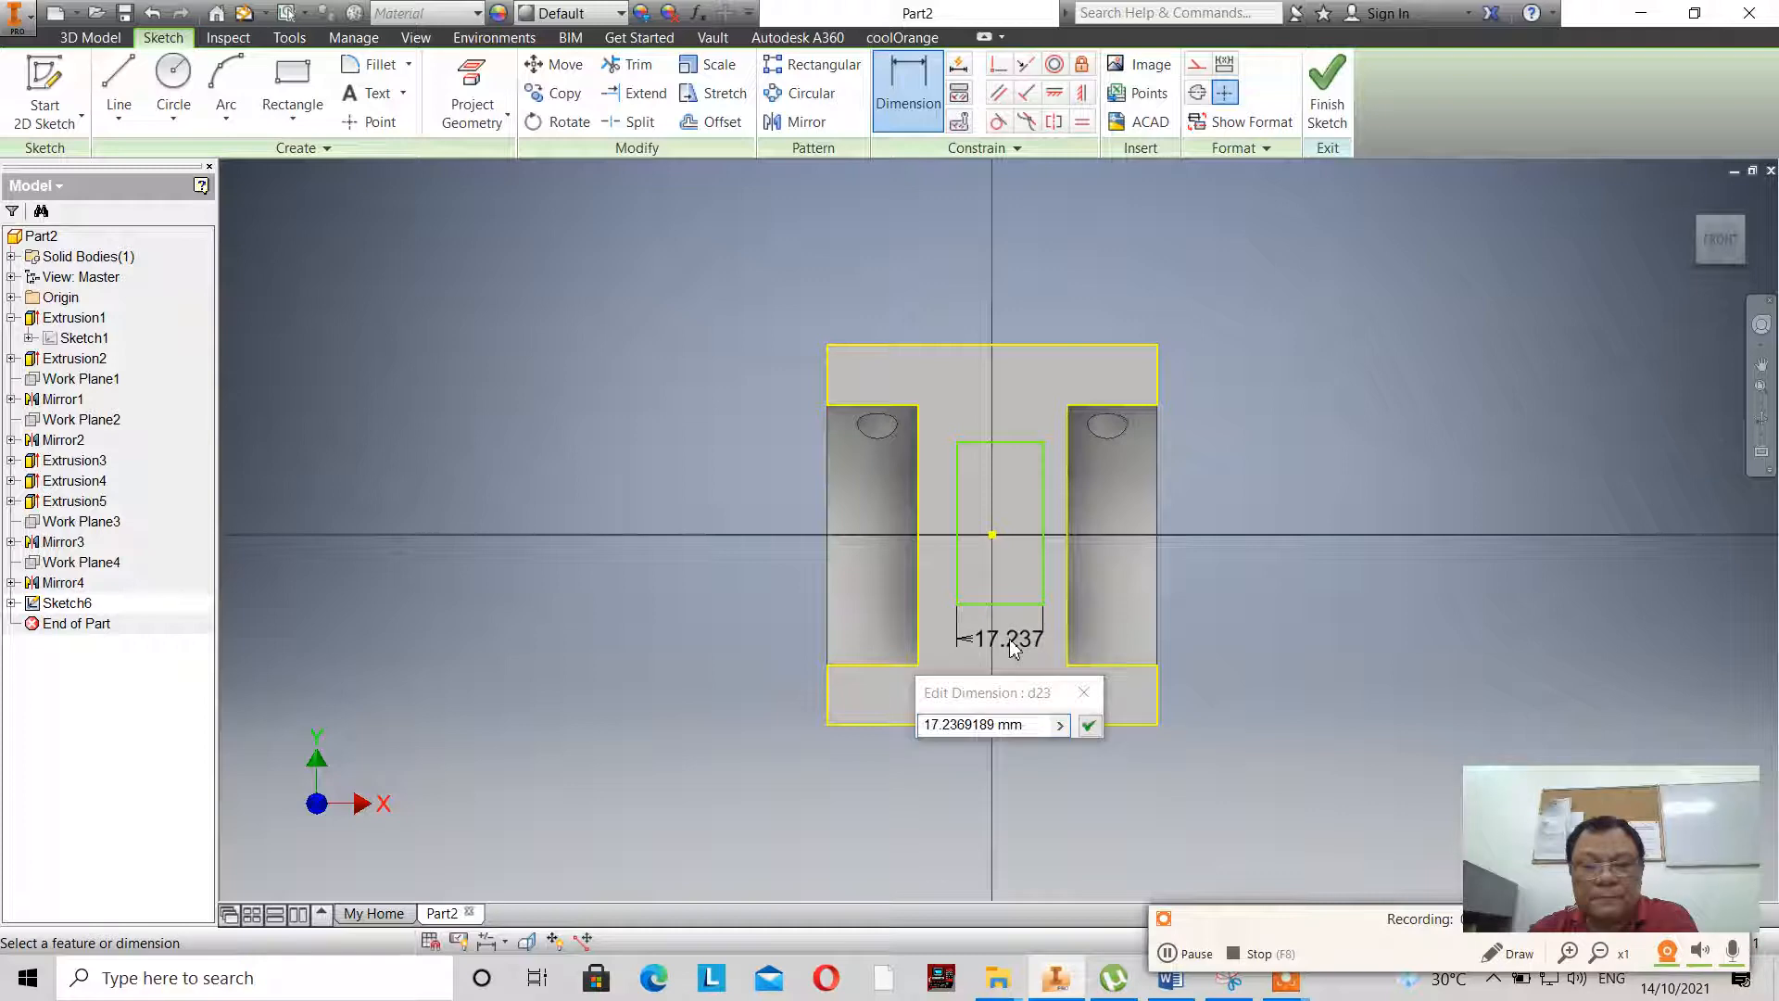
left_click(1170, 953)
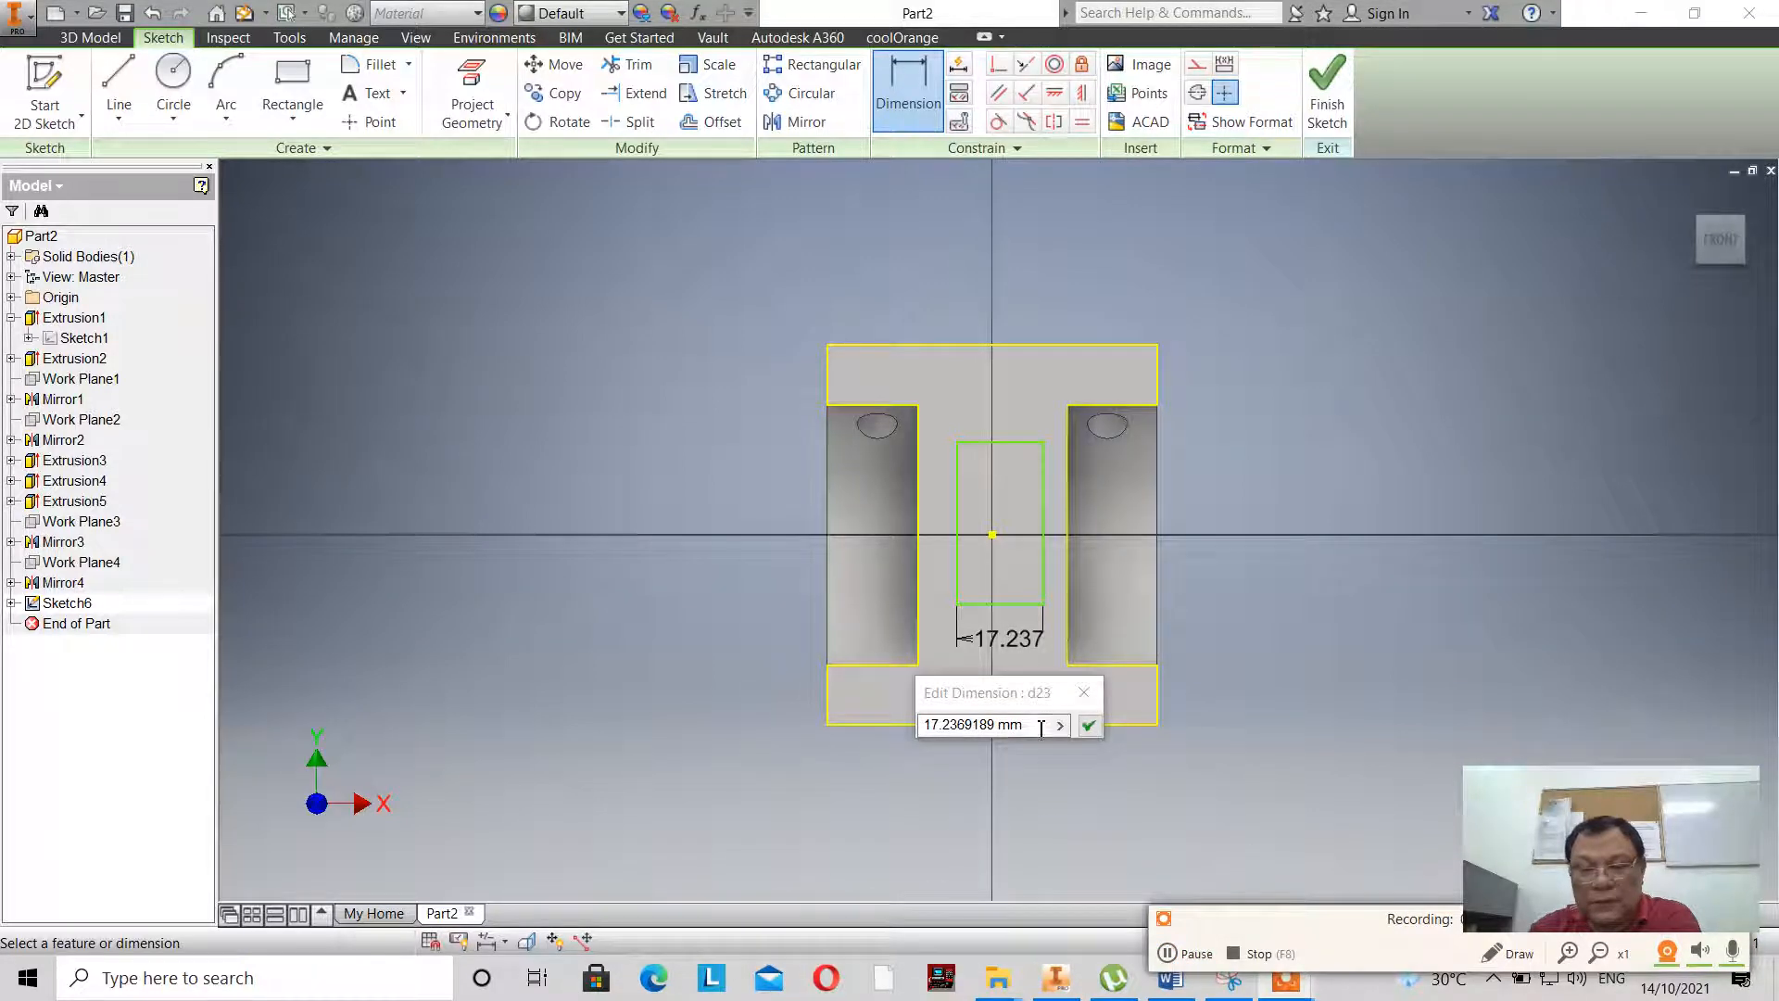
triple_click(1037, 725)
type("21")
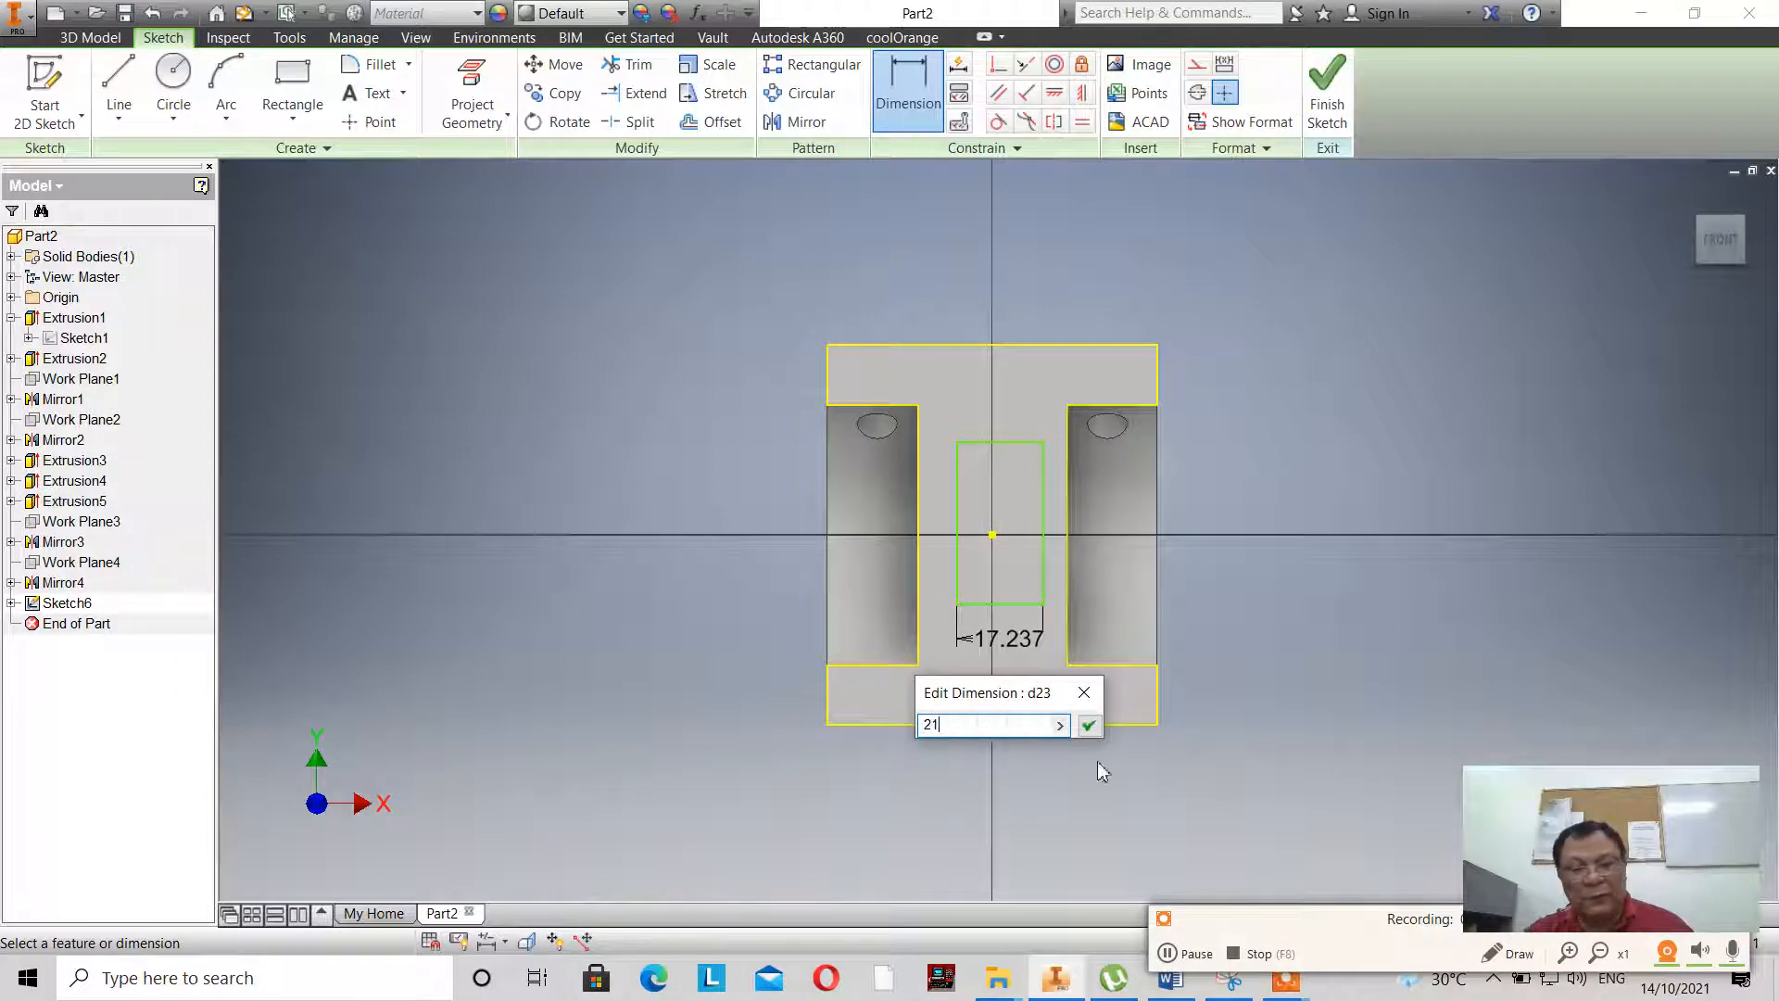
left_click(1090, 726)
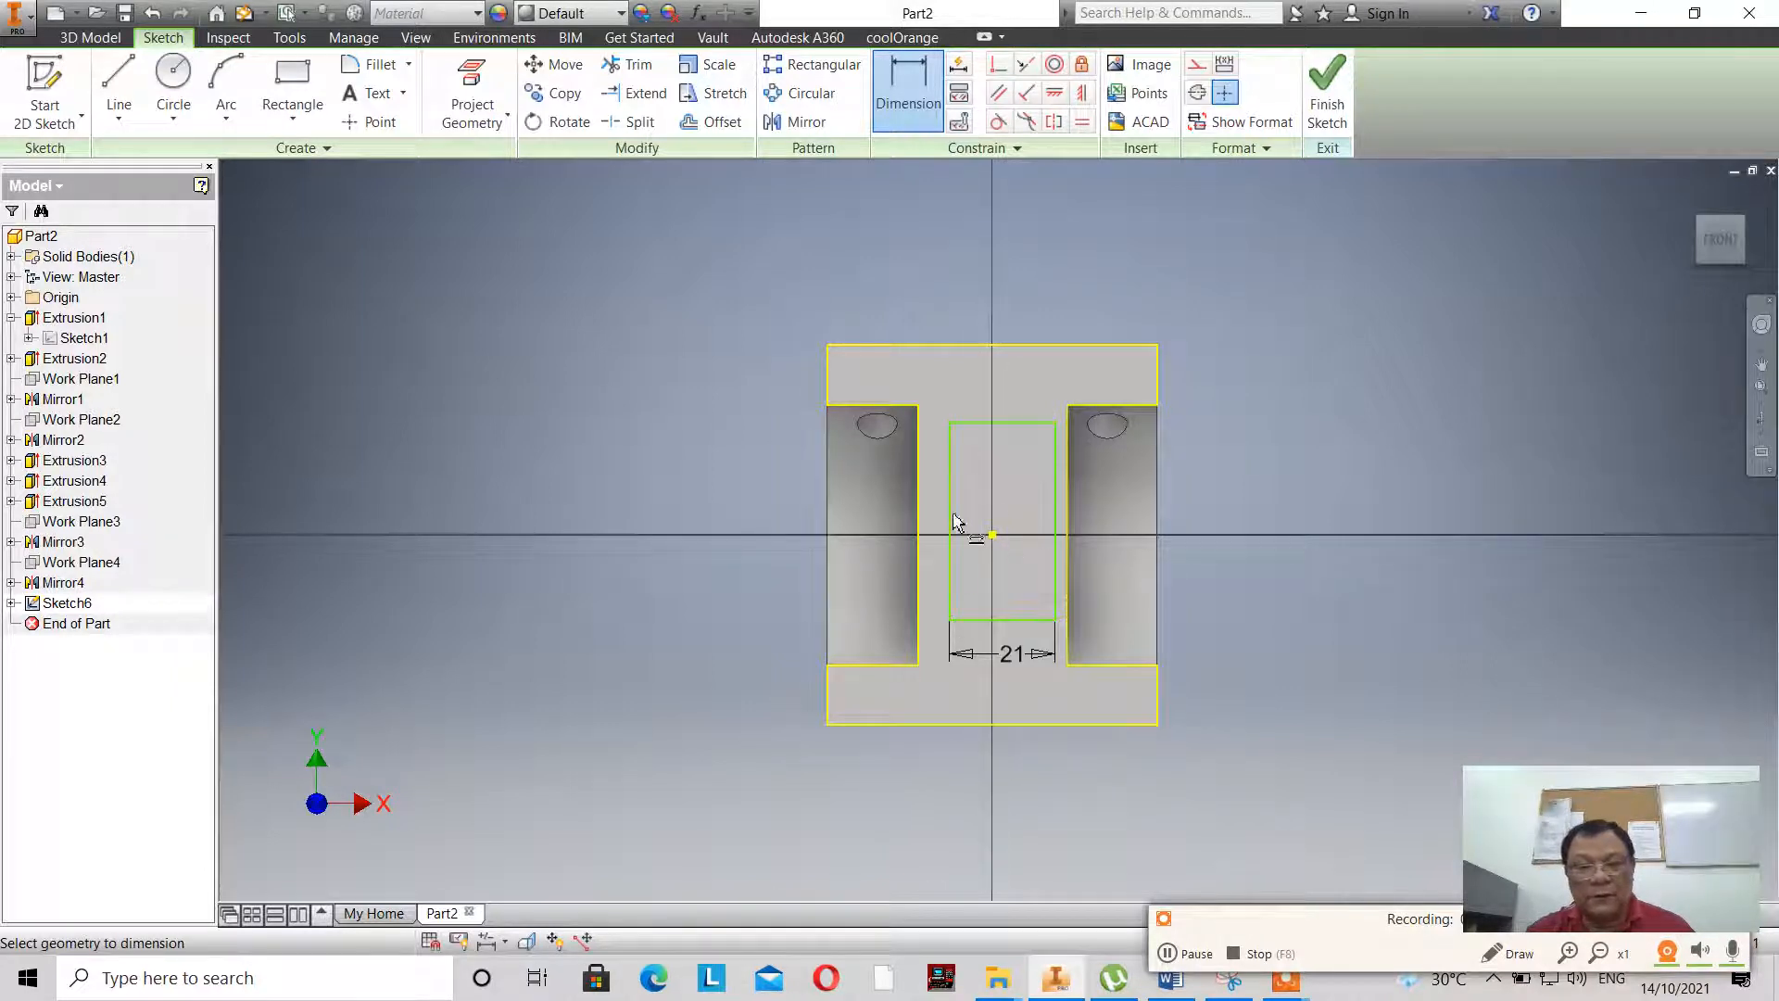
- Dimension the rectangle's vertical side and set its height to 27 mm
left_click(1059, 517)
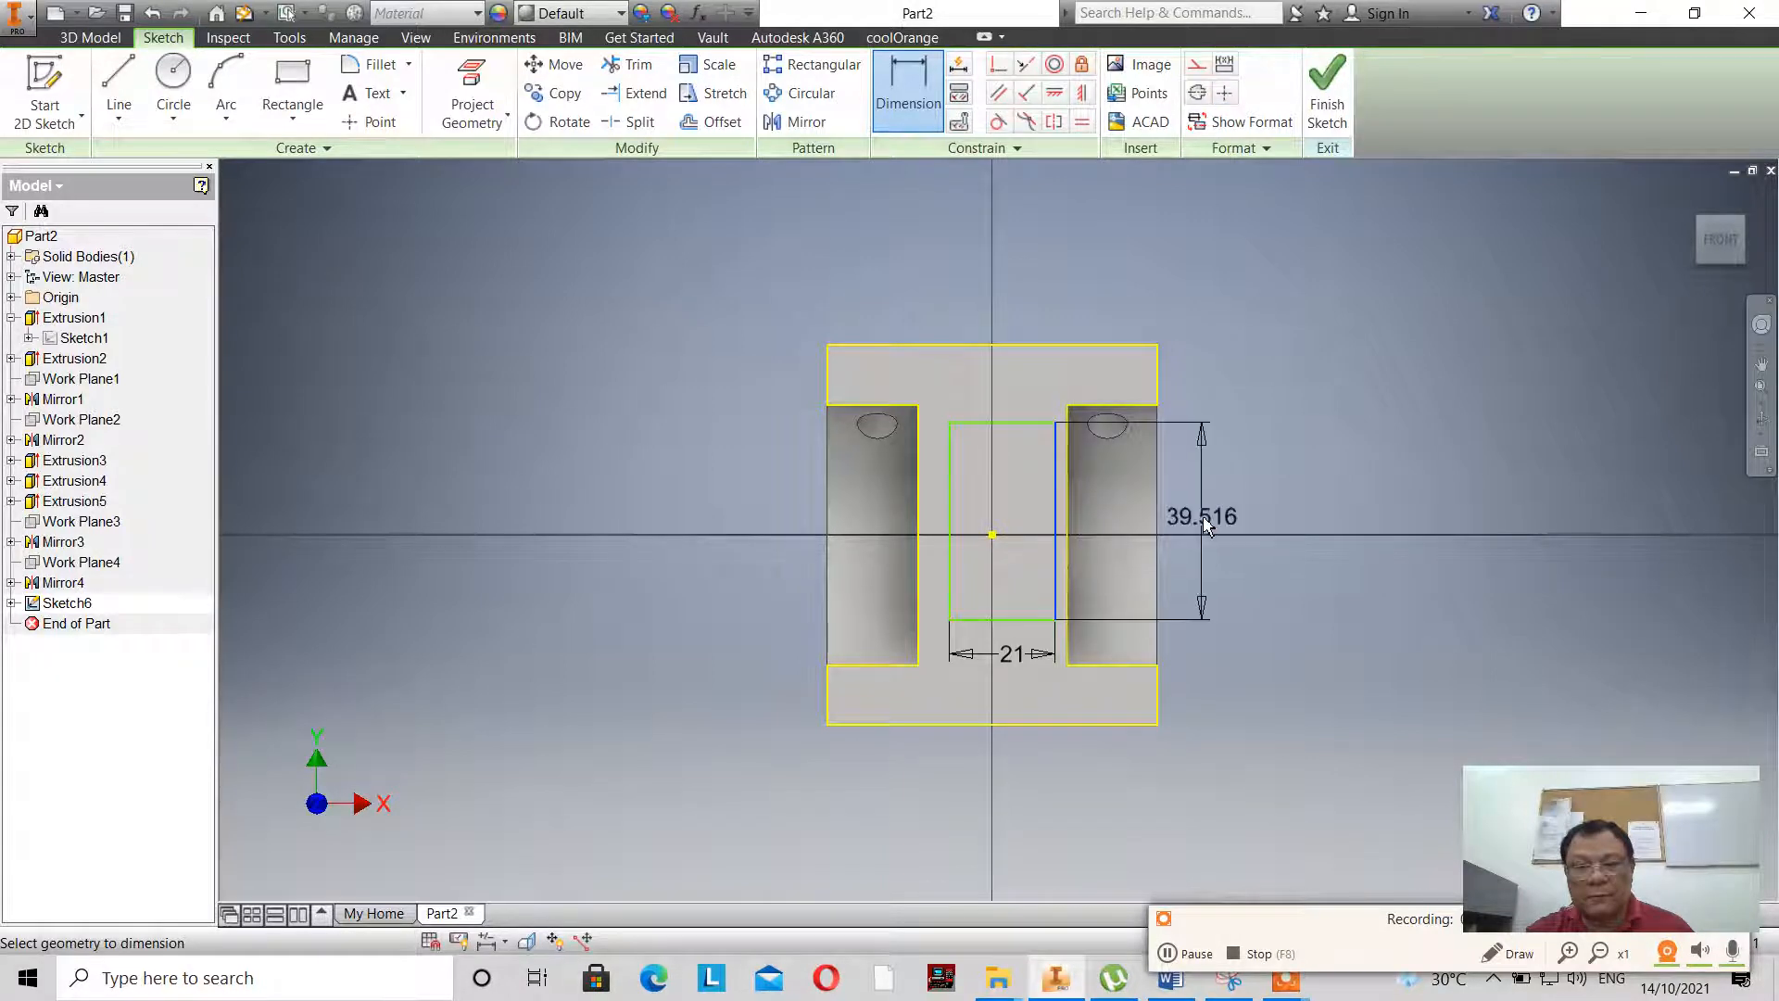
left_click(1203, 520)
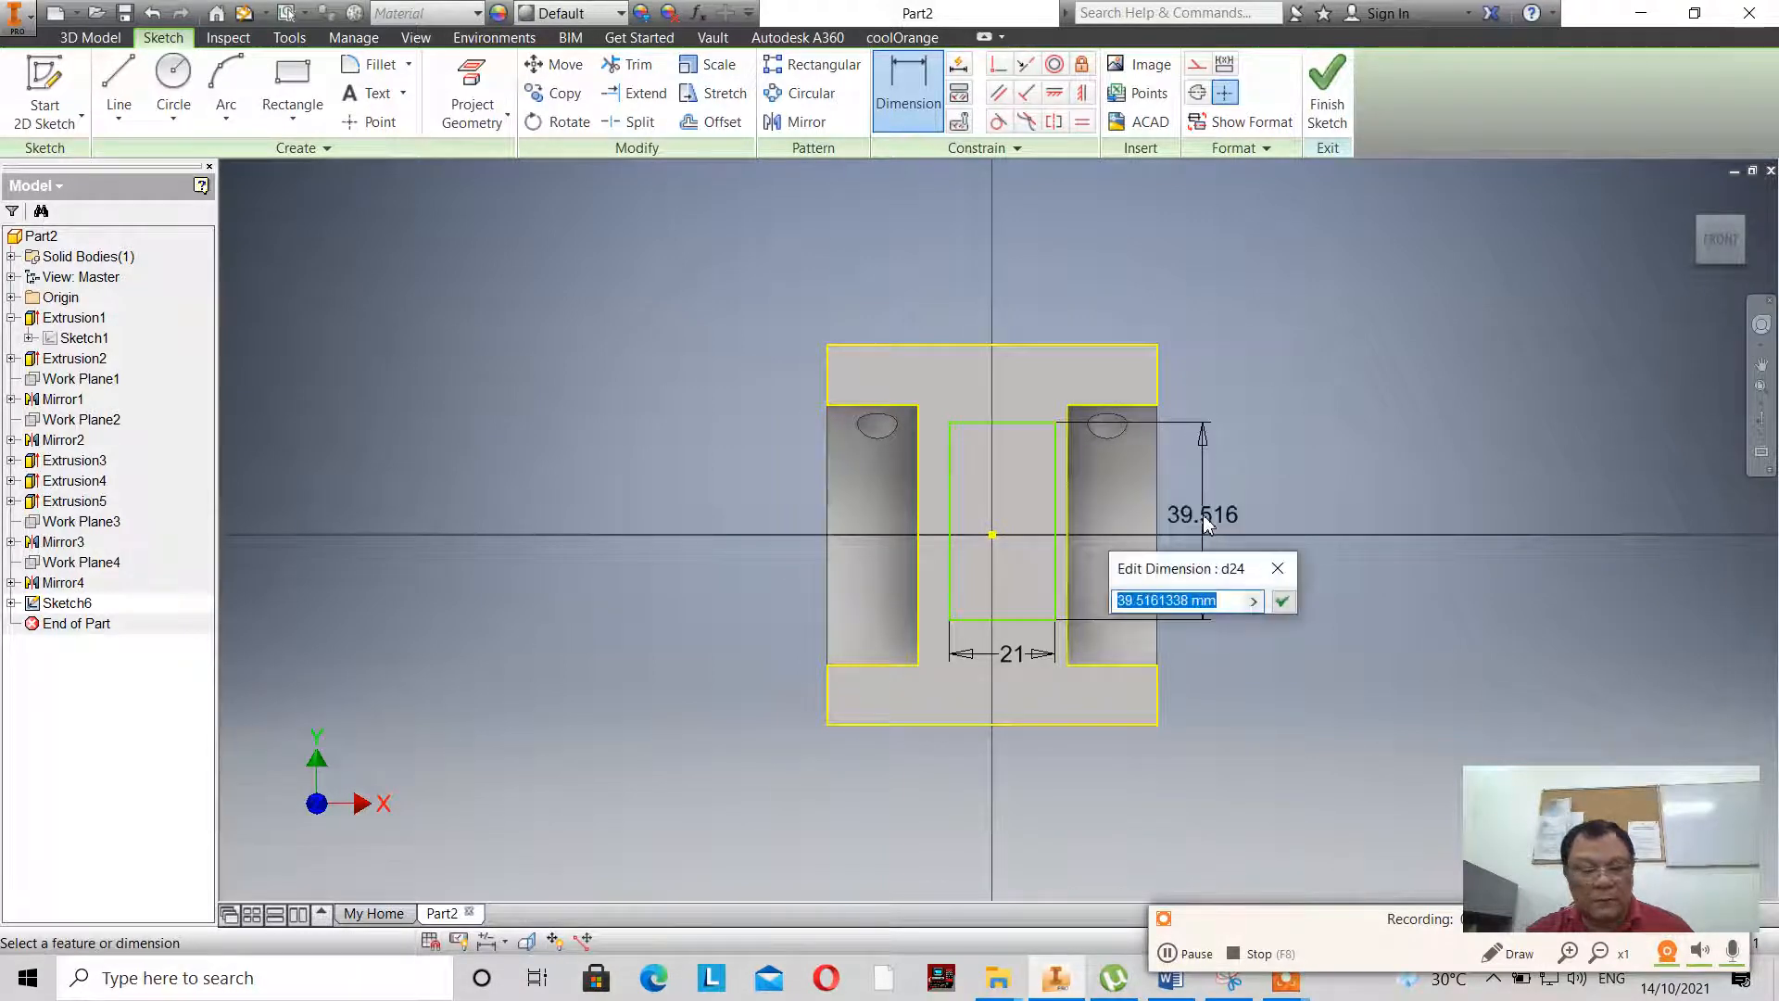
type("27")
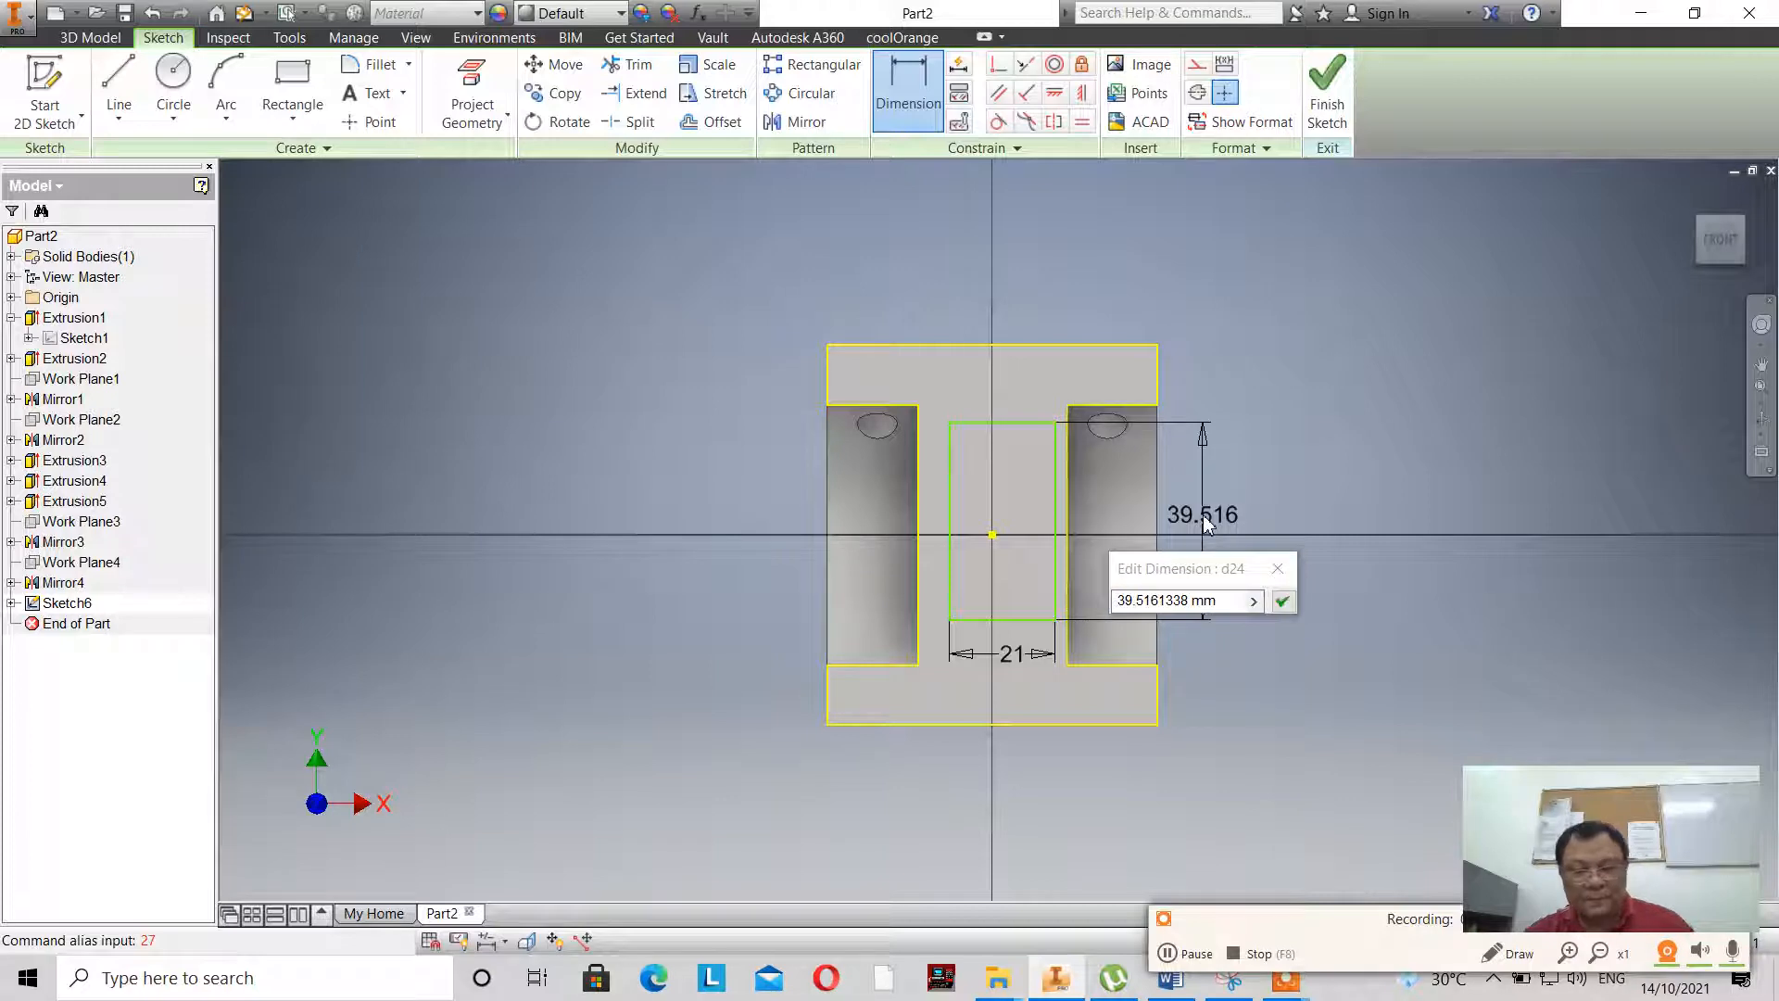
left_click_drag(1225, 601, 1006, 602)
left_click(1134, 603)
type("27")
key("Return")
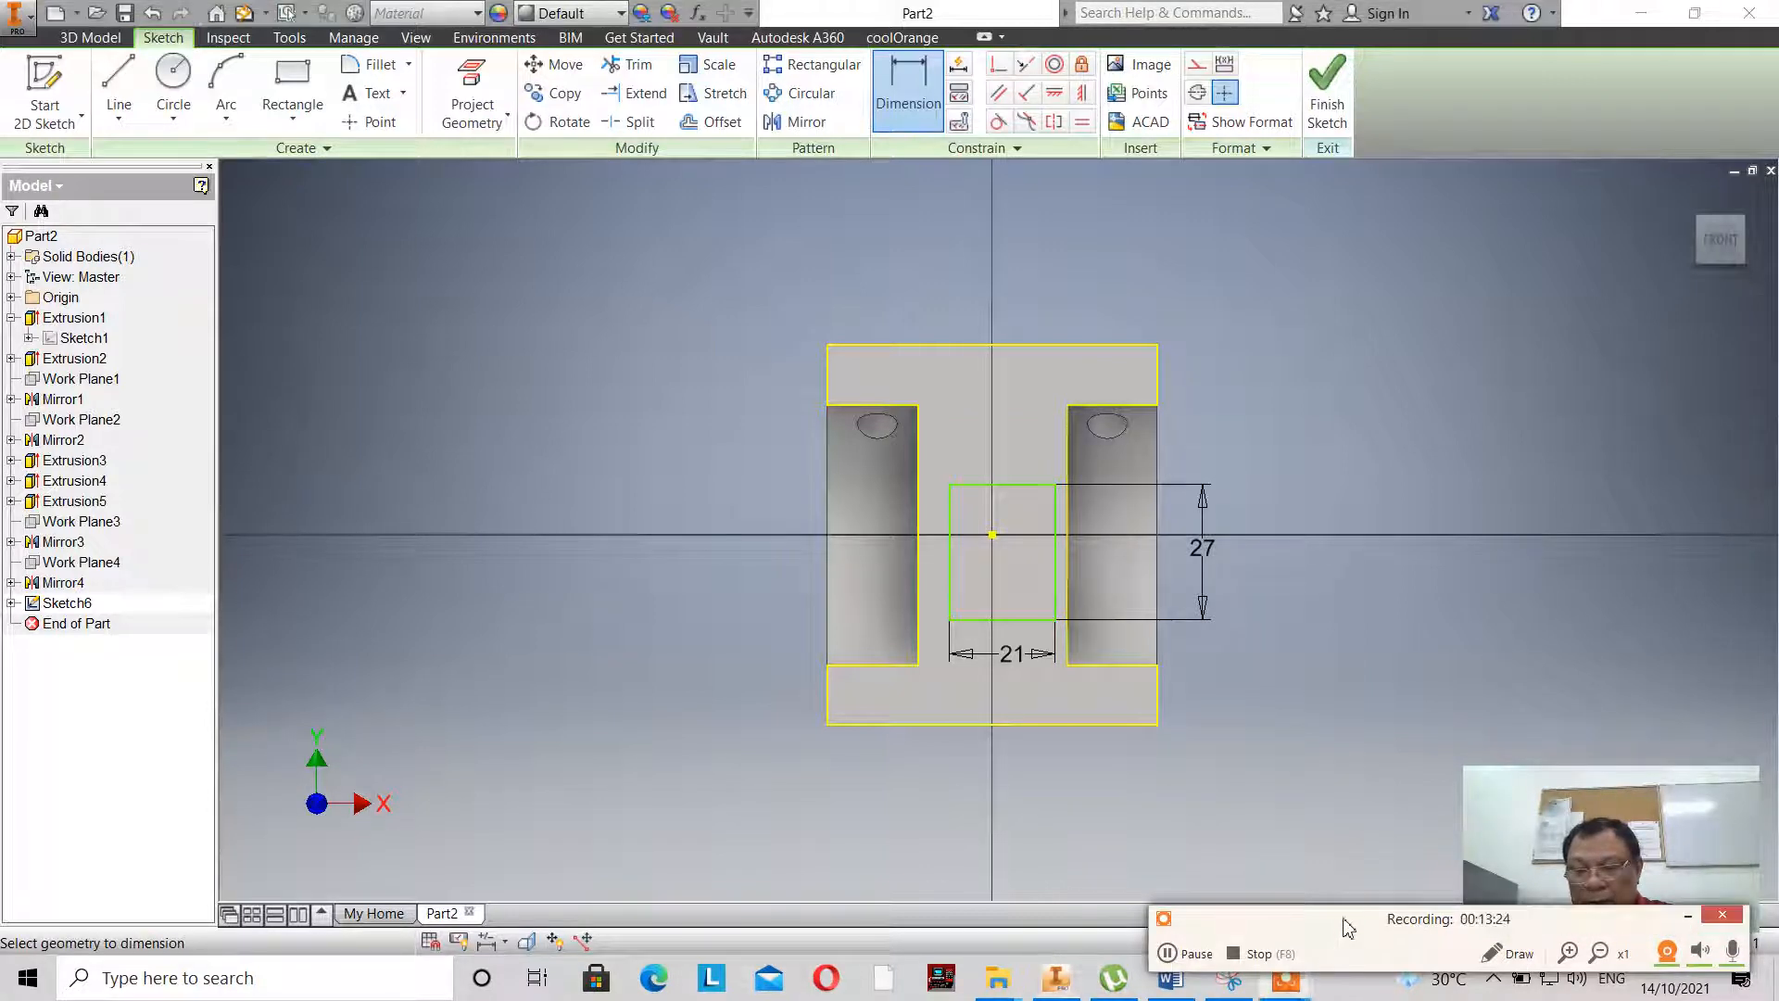
- Finish the rectangle sketch and reopen the first extrusion's sketch to examine the rectangular opening's position in the reference drawing
left_click_drag(1348, 927, 1040, 859)
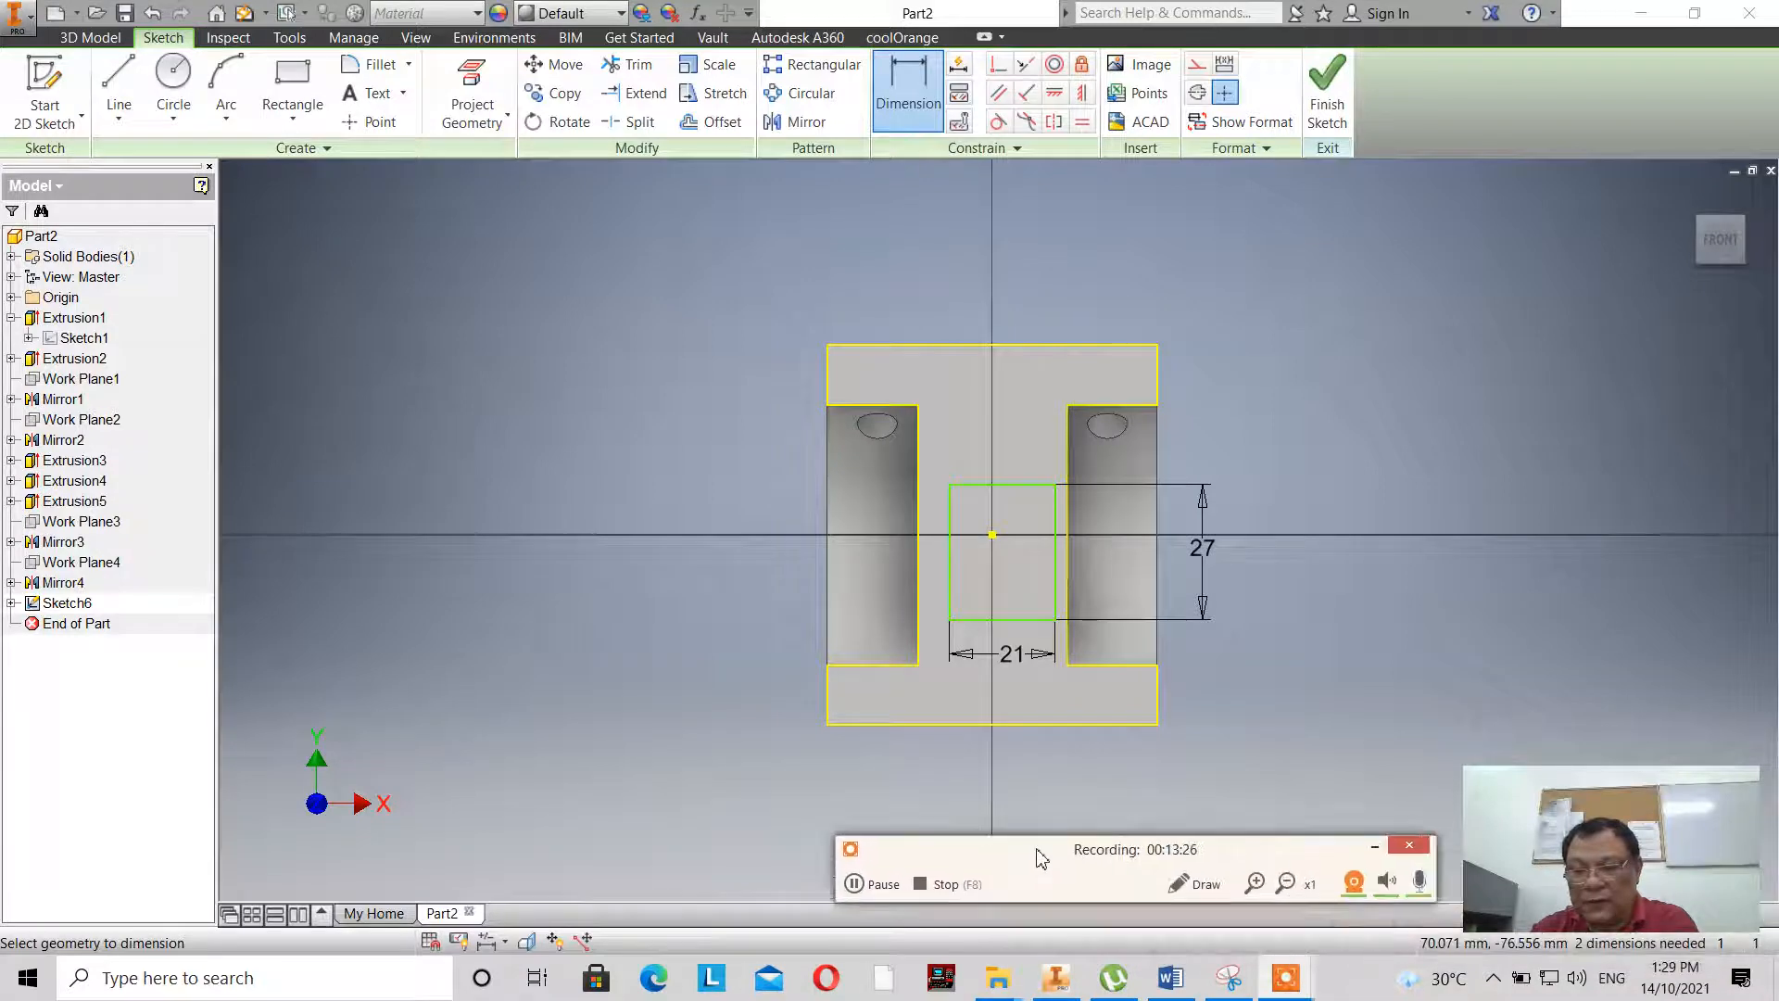
left_click(1368, 848)
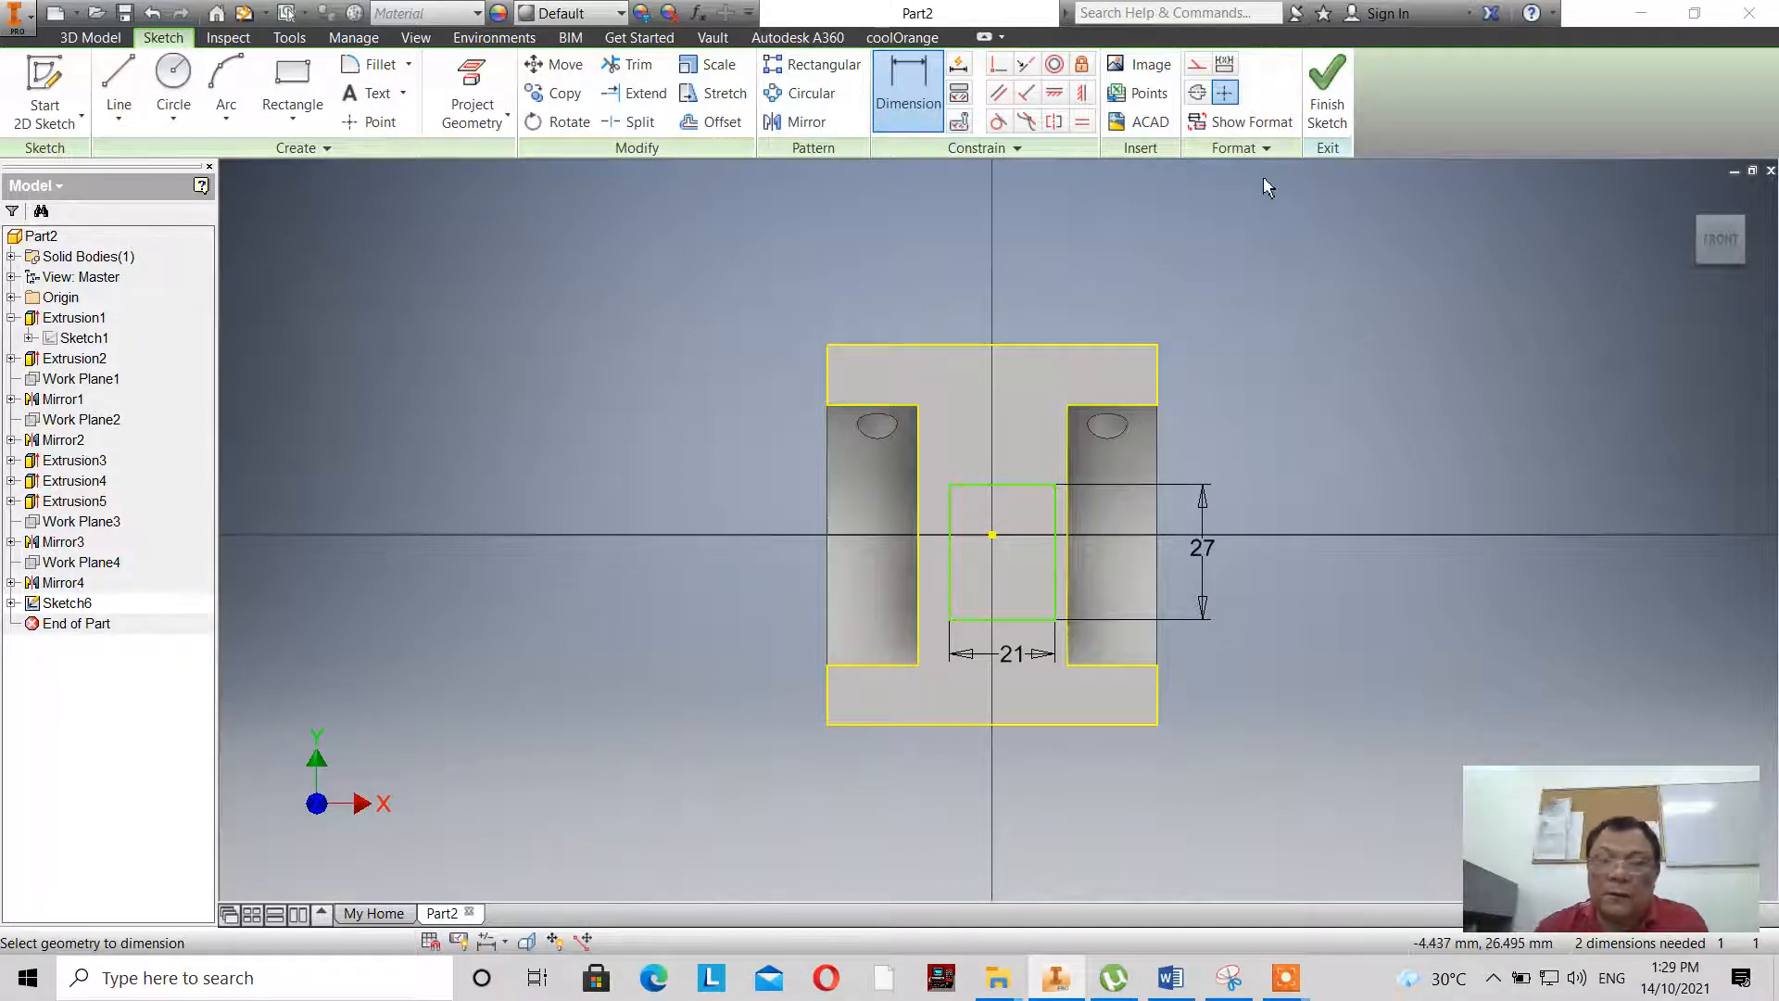
left_click(1328, 119)
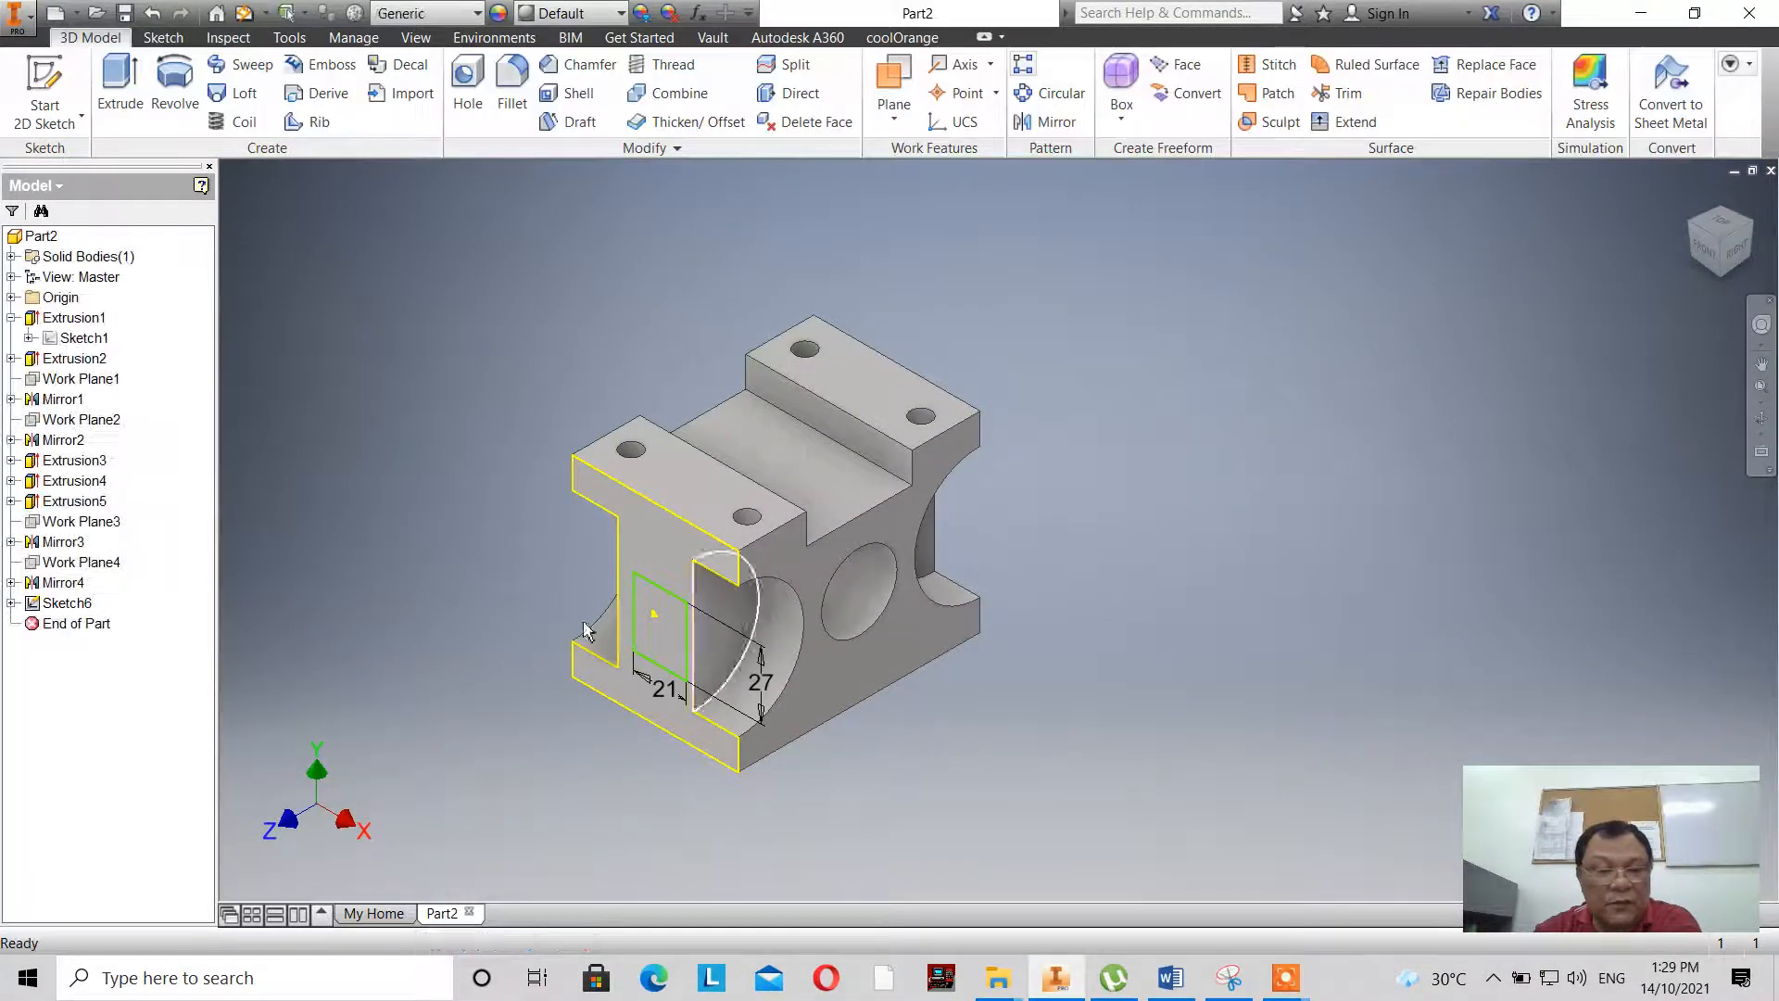
double_click(59, 341)
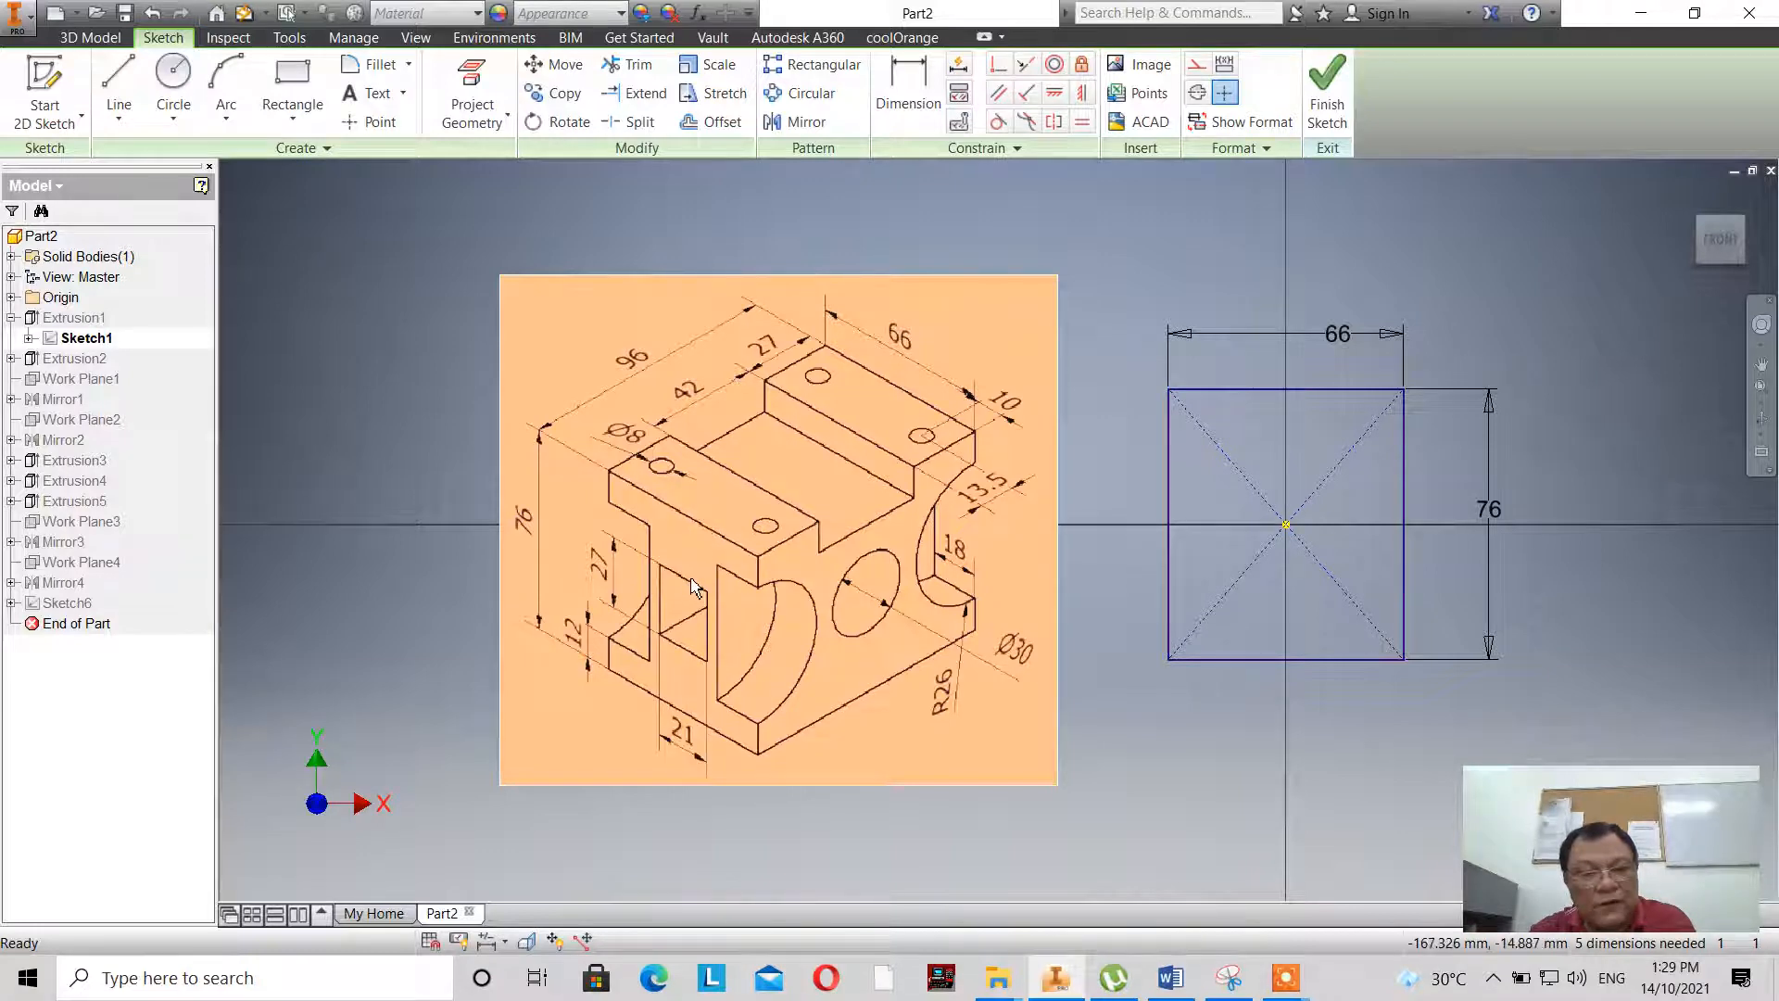
mouse_move(694, 587)
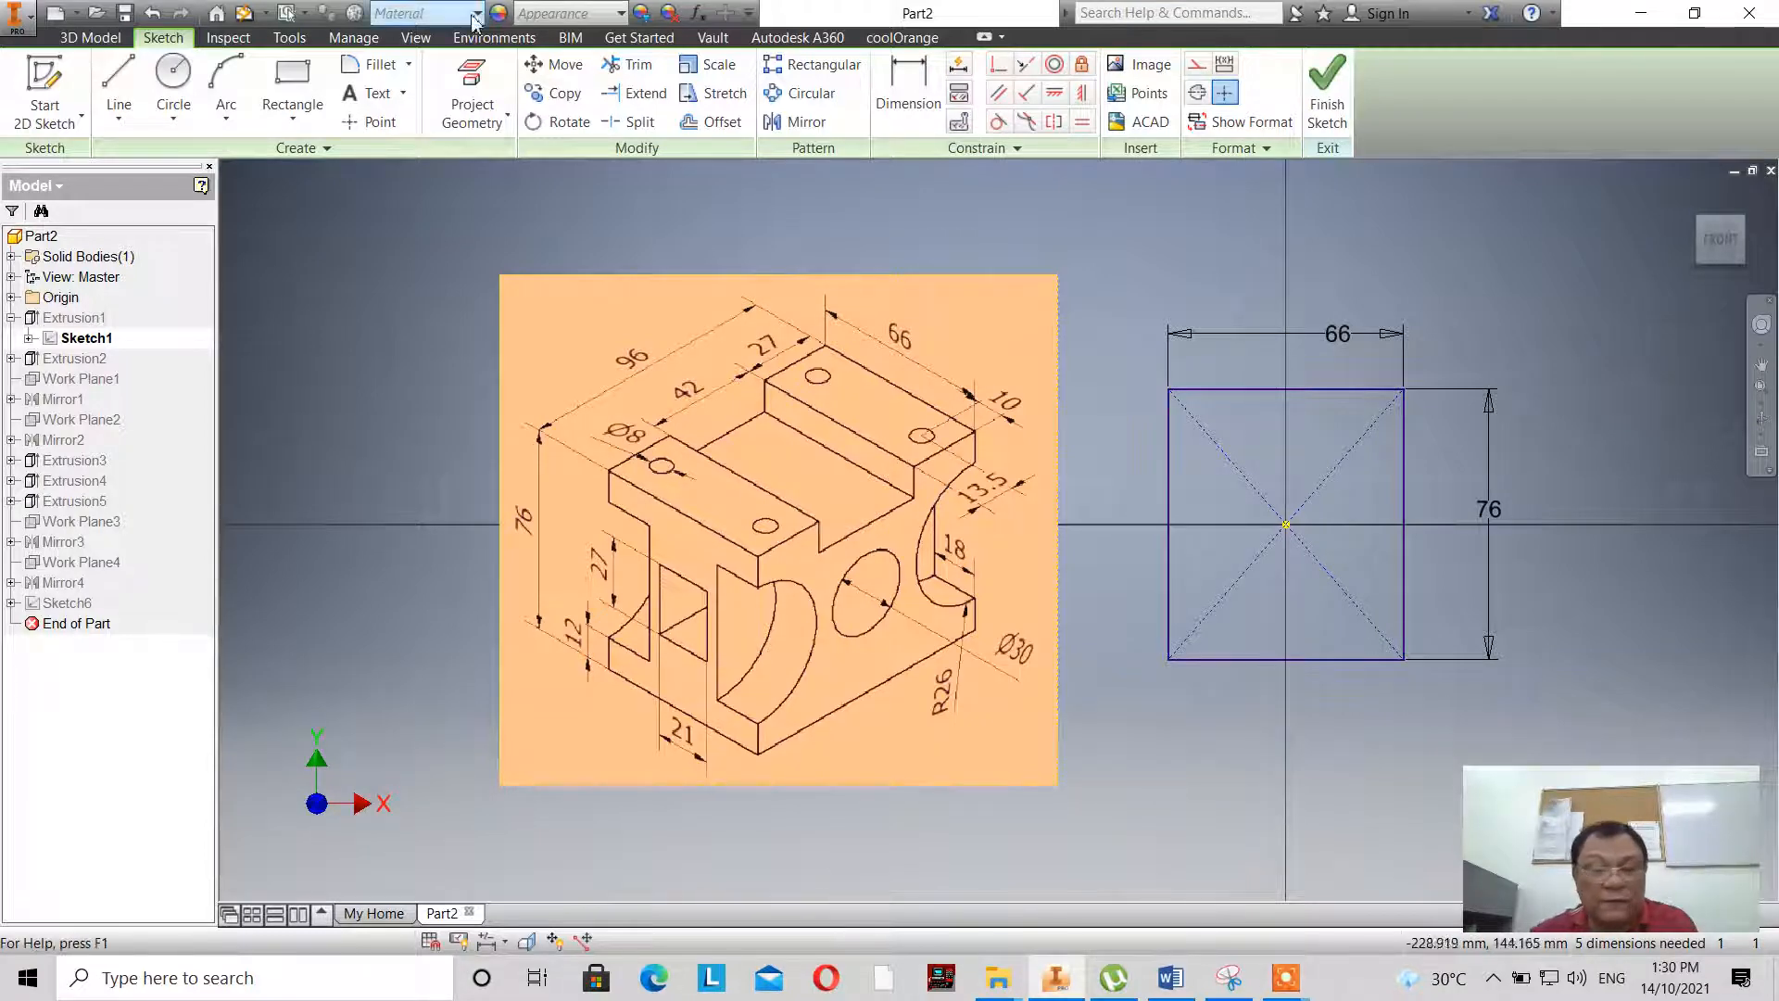
- Return to the rectangular opening's sketch and set the rectangle's top edge 24.5 mm below the top edge of the I-shaped face
left_click(1325, 116)
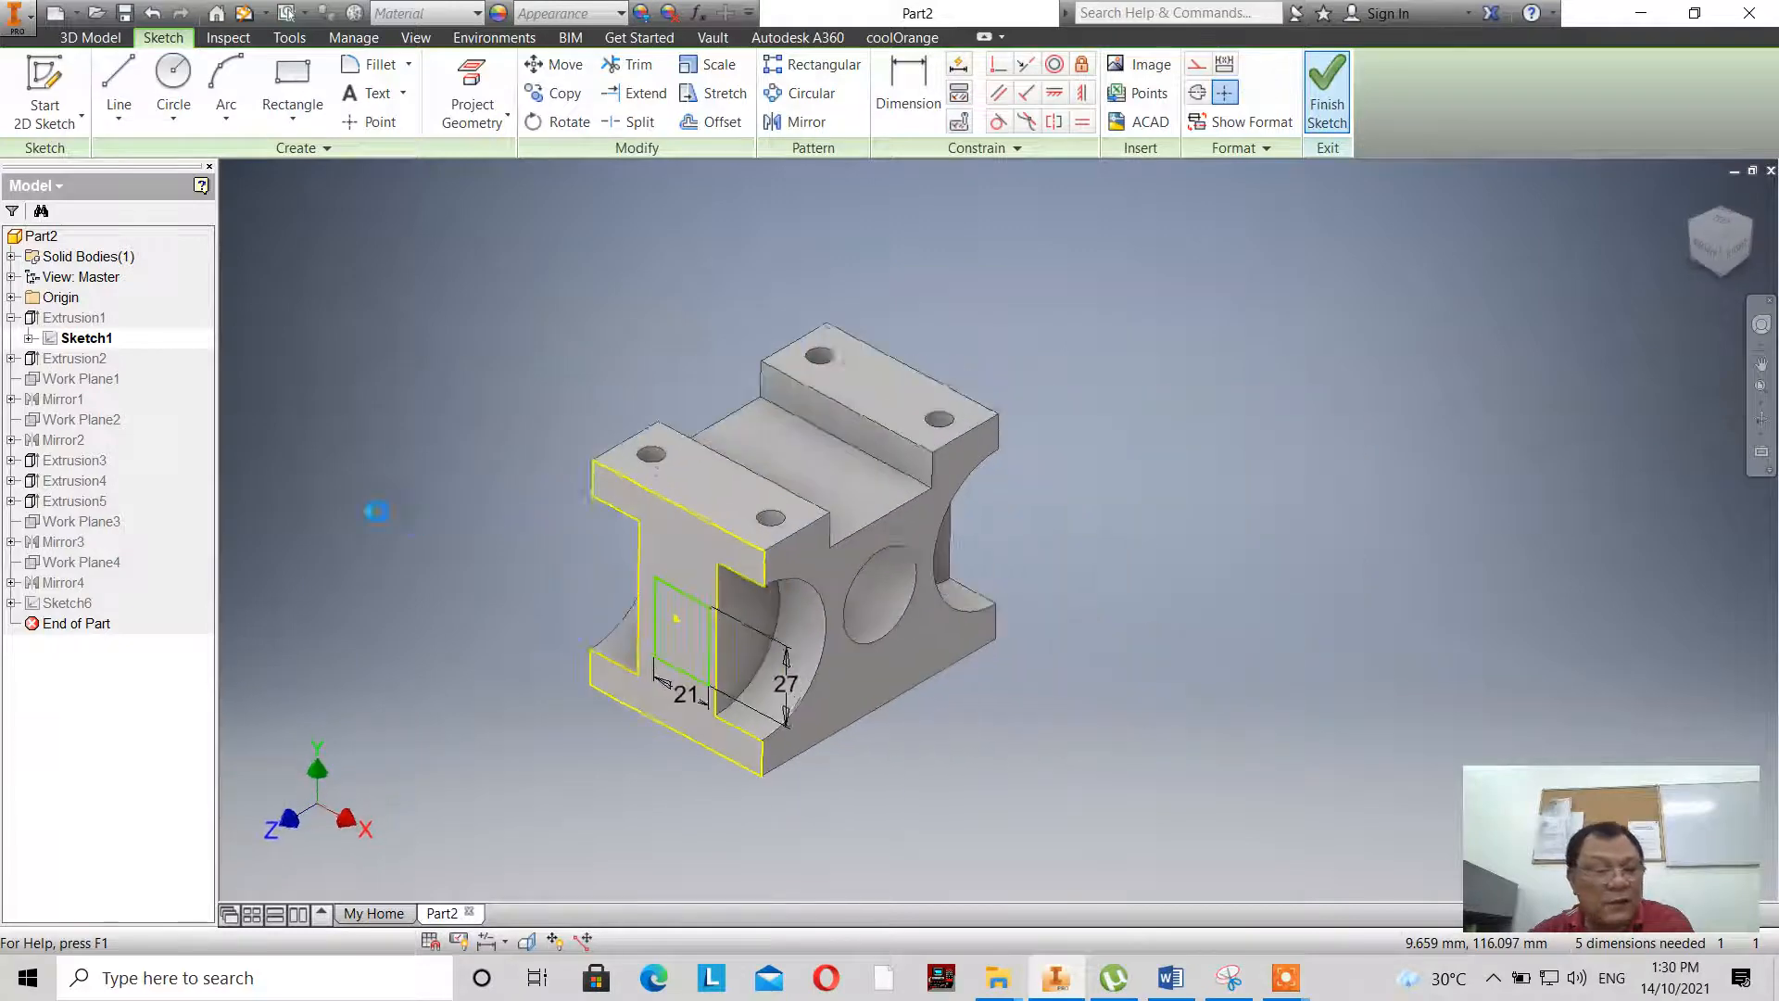
double_click(32, 611)
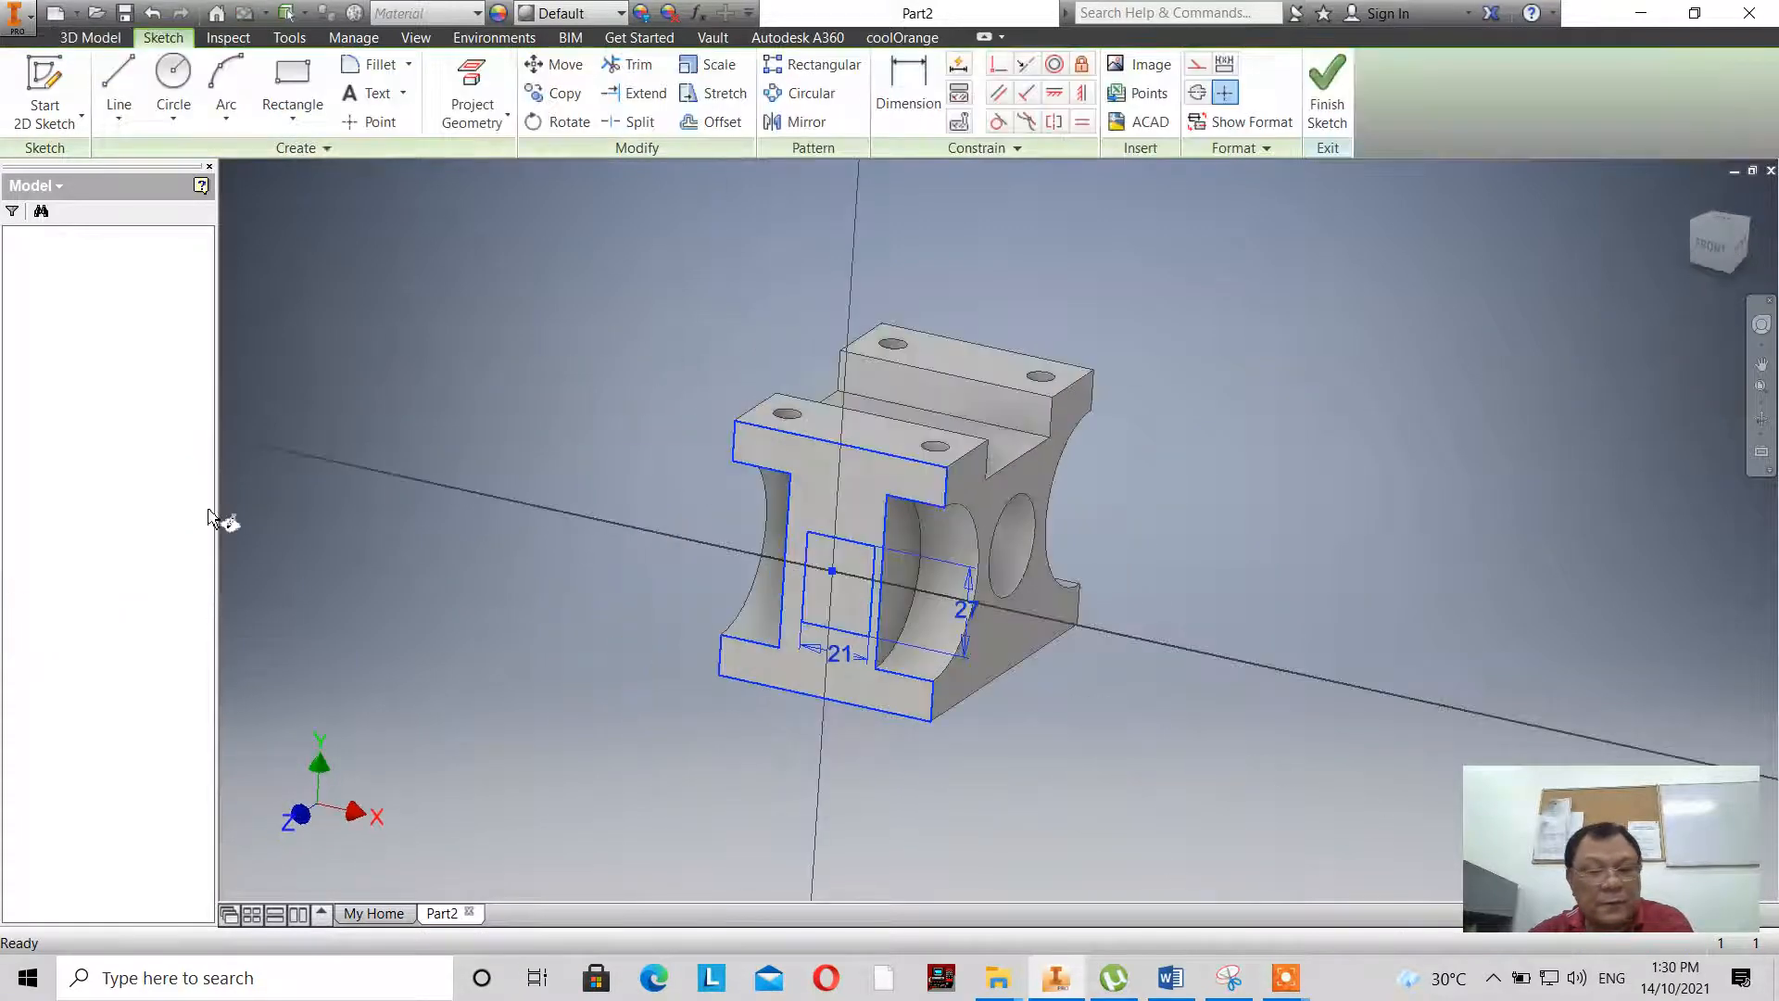
left_click(898, 83)
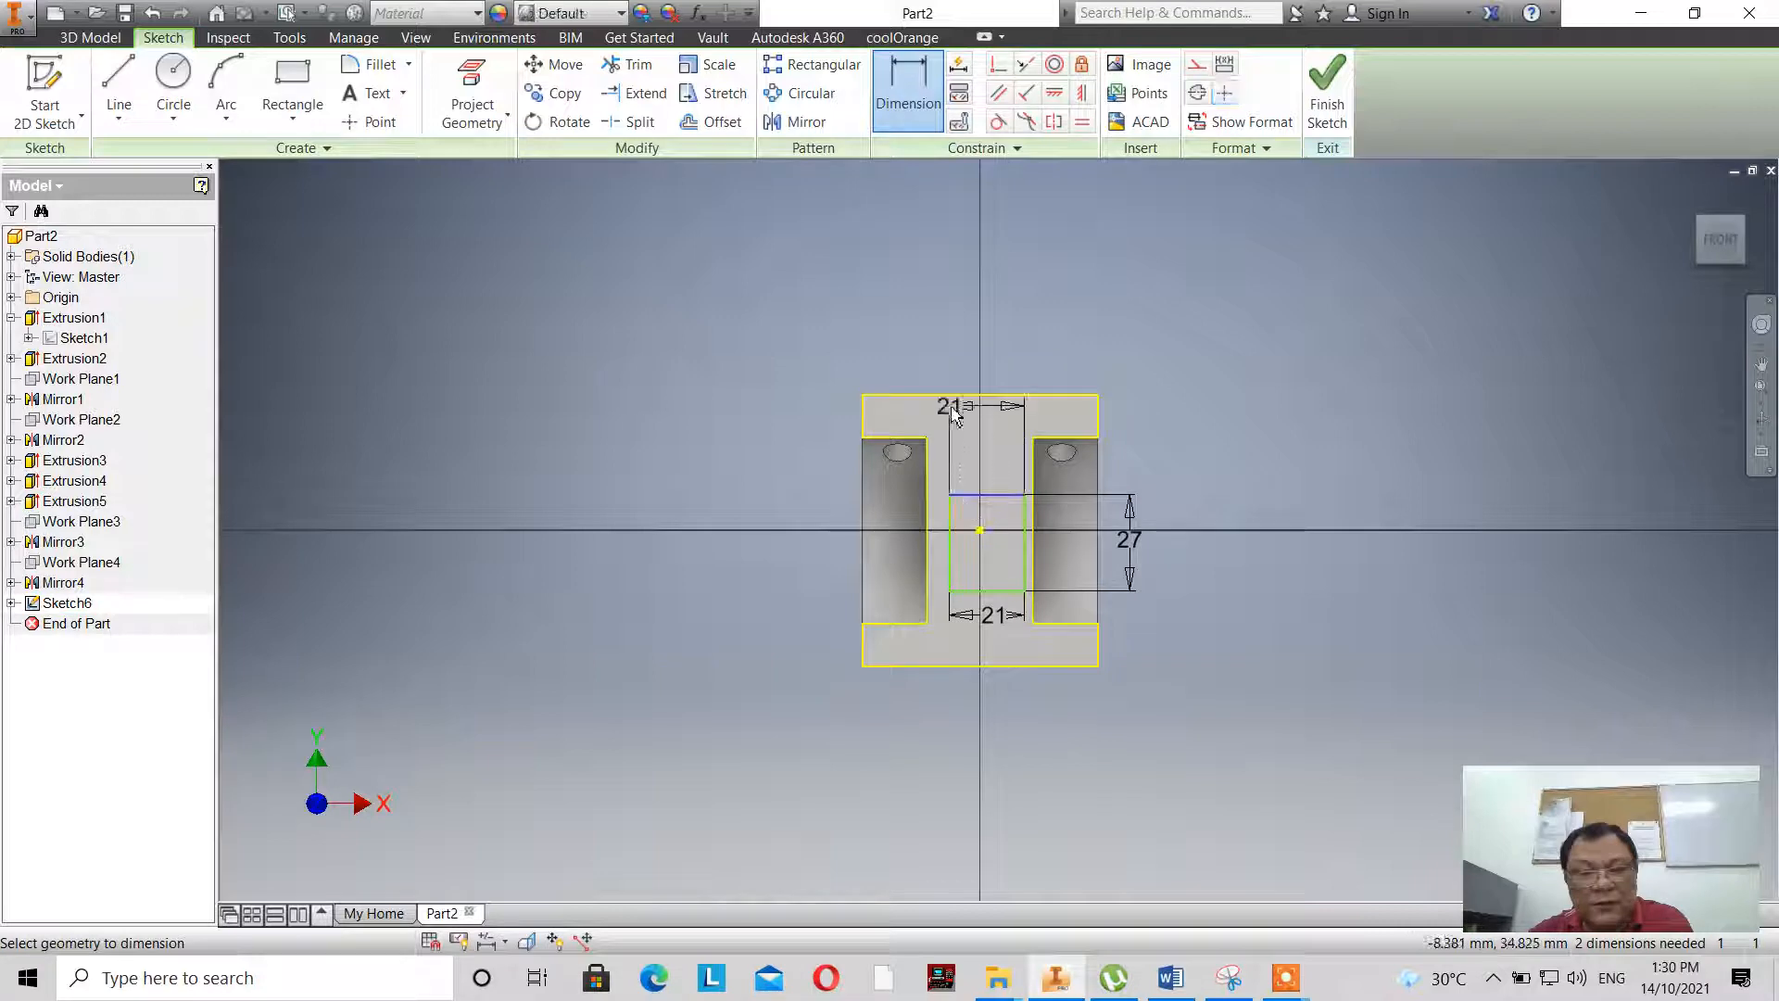
left_click(954, 397)
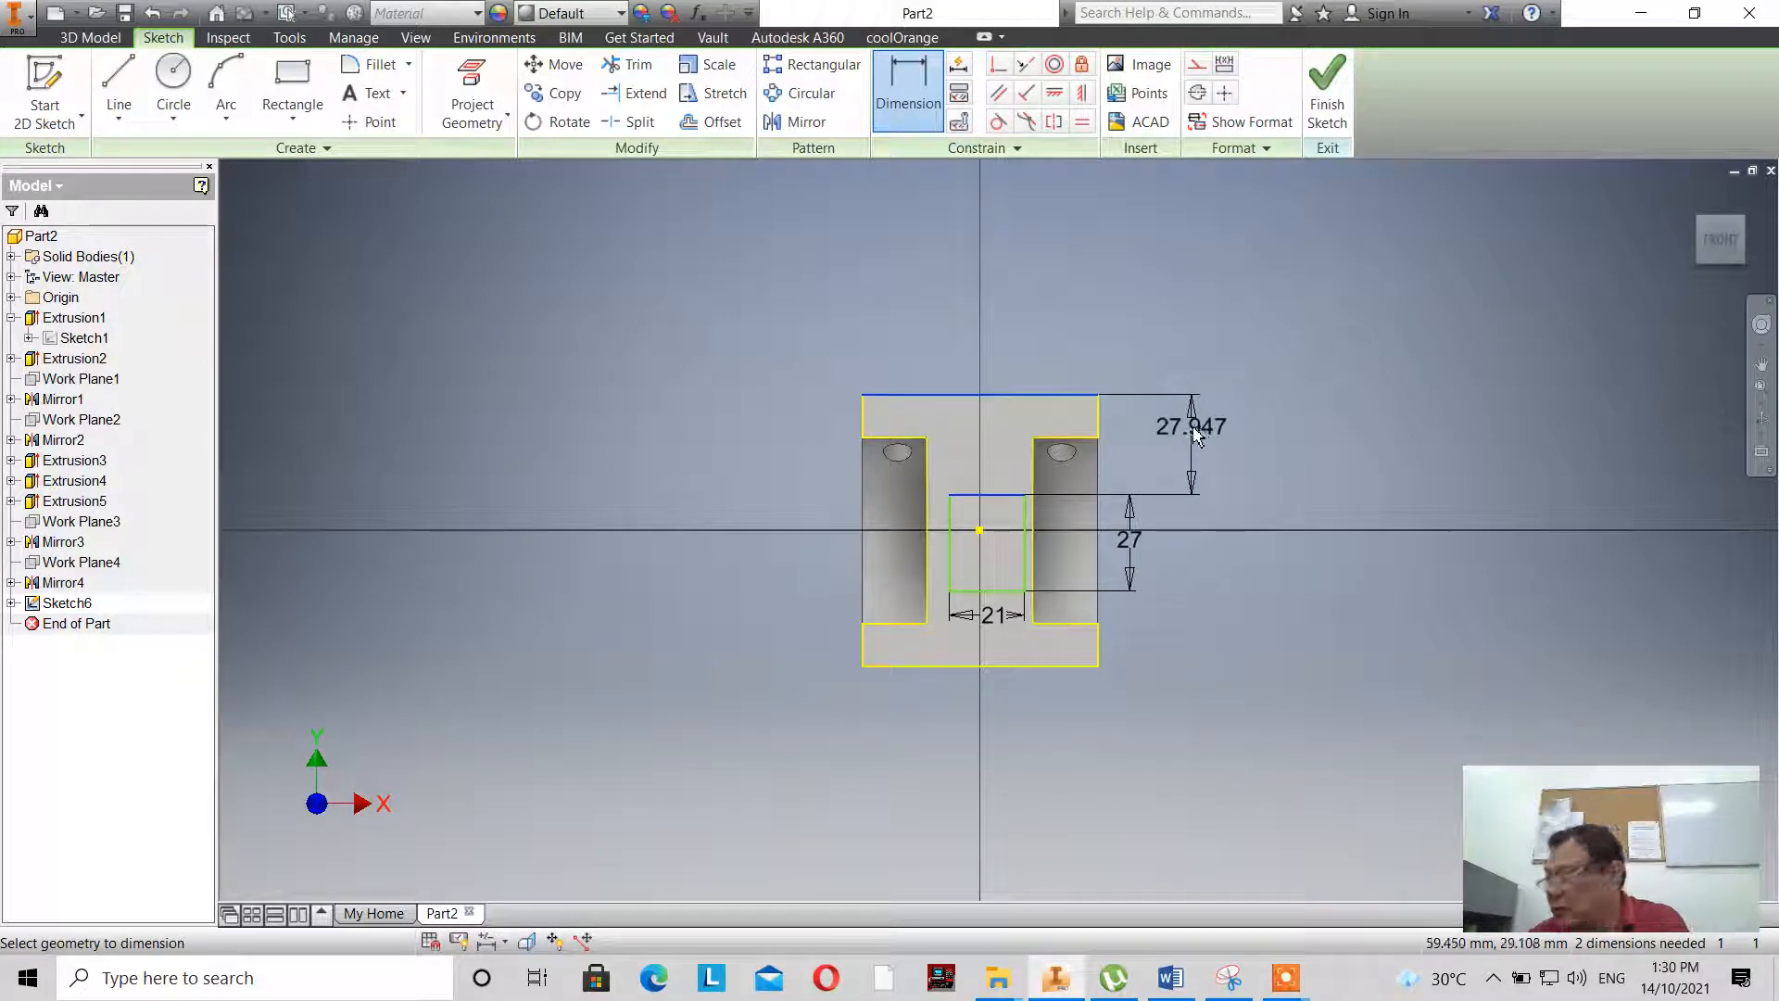
left_click(1190, 446)
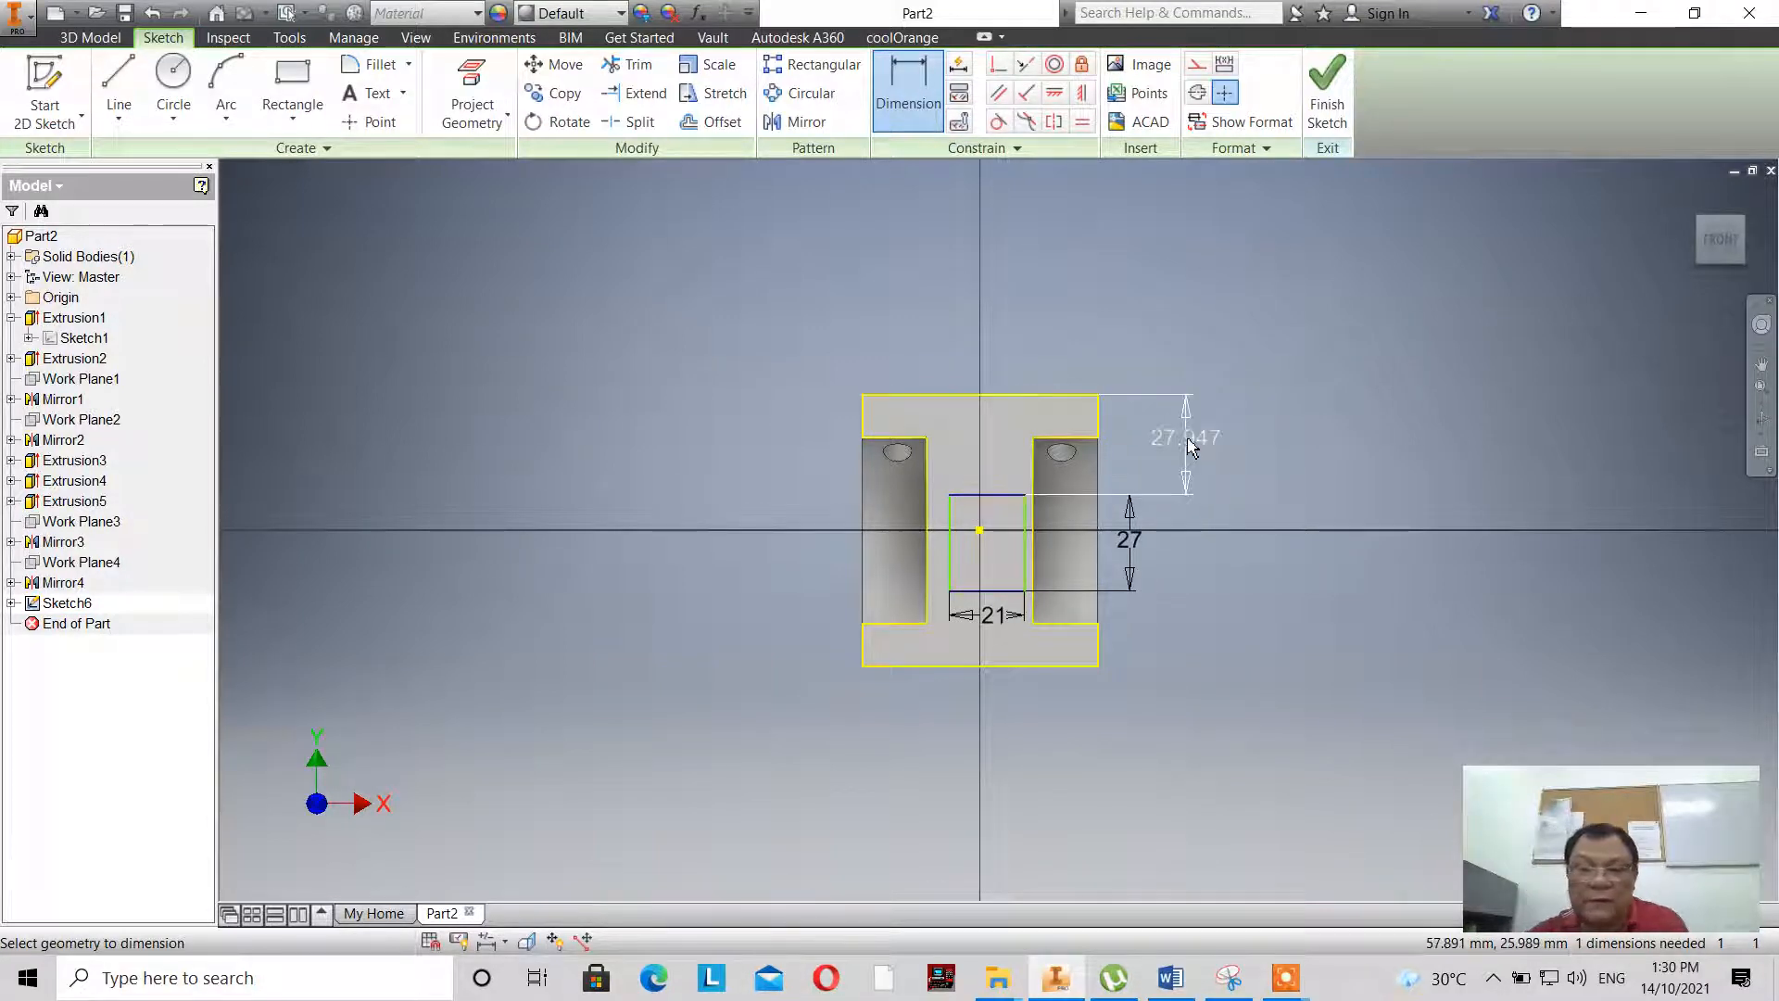
type("24")
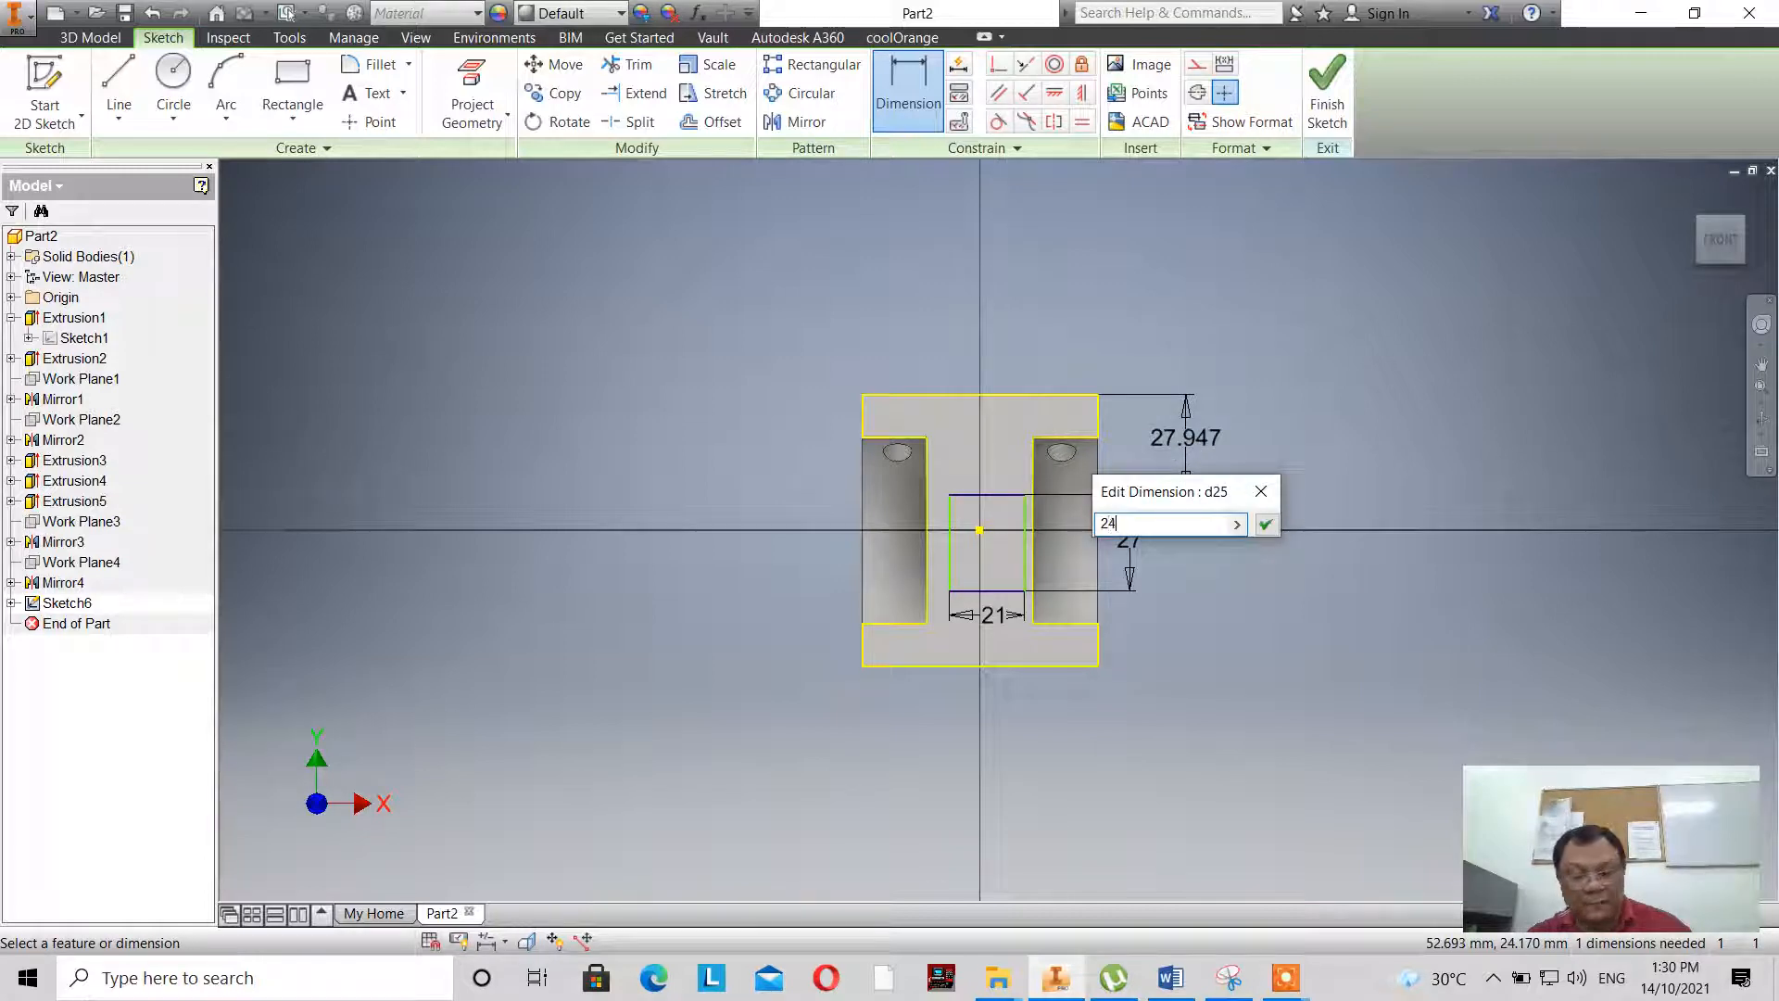
type(".5")
key("Return")
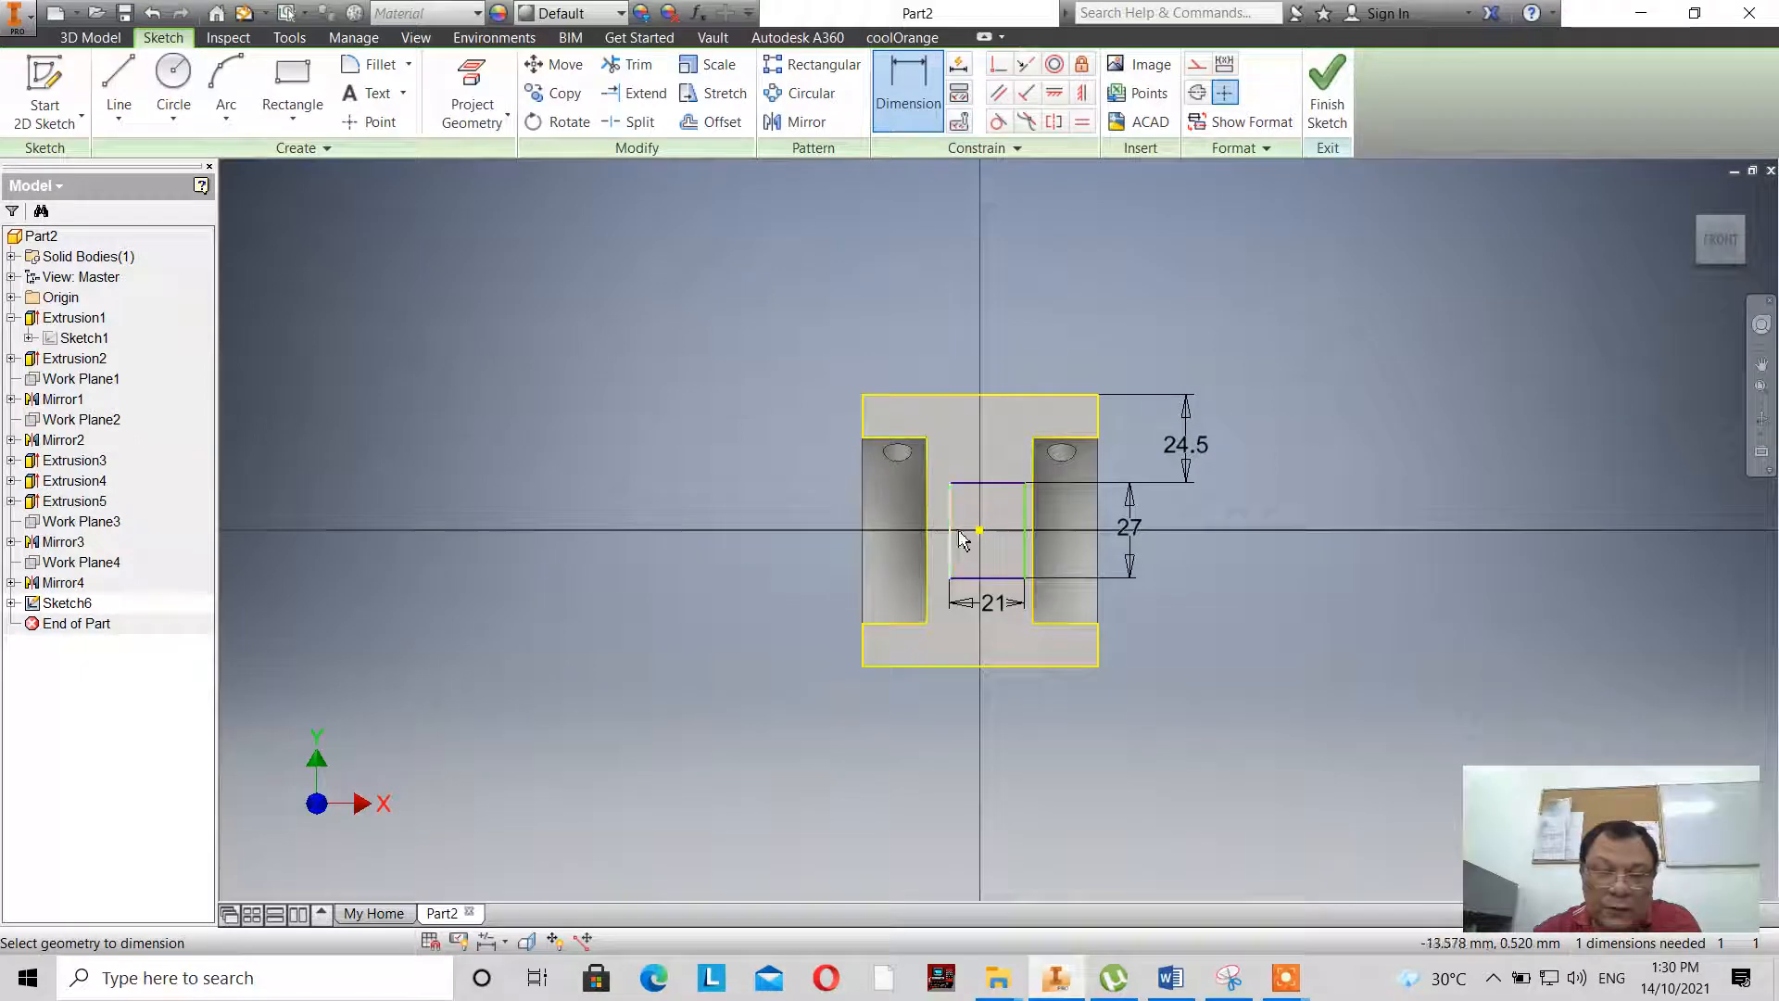
- Check the reference drawing in the first extrusion's sketch and set the rectangle's left side 4.5 mm from the web's left edge
left_click(1327, 93)
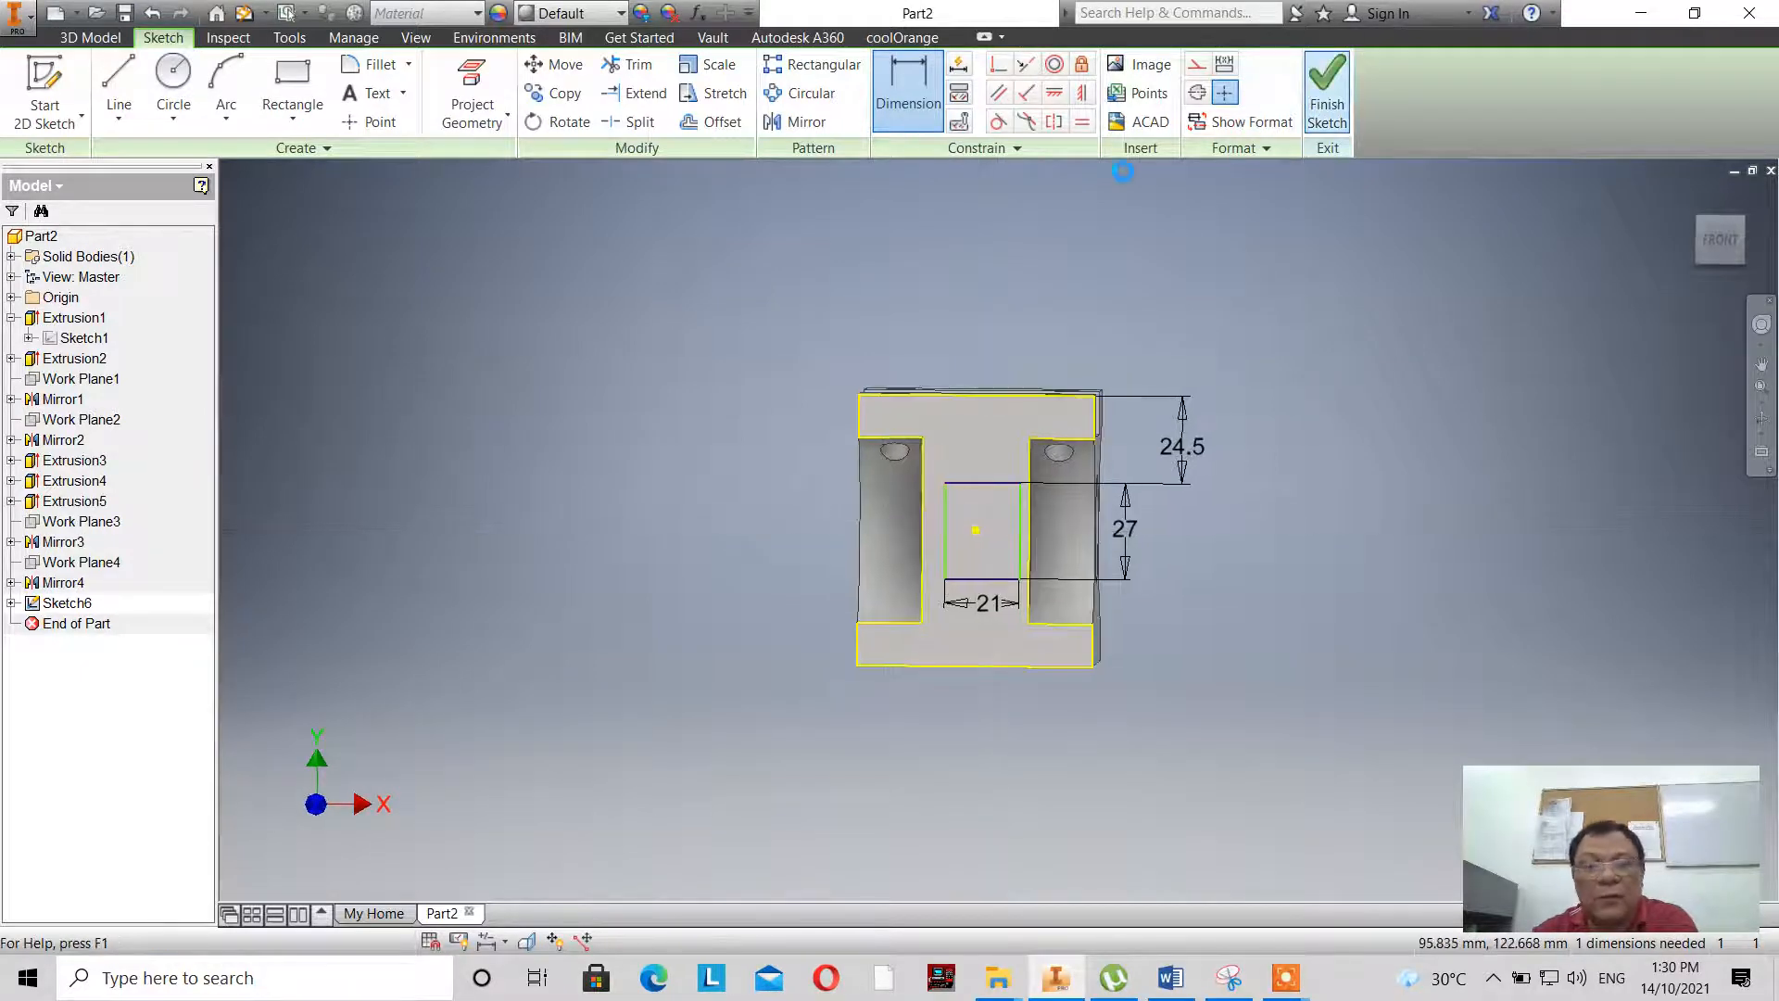
double_click(70, 338)
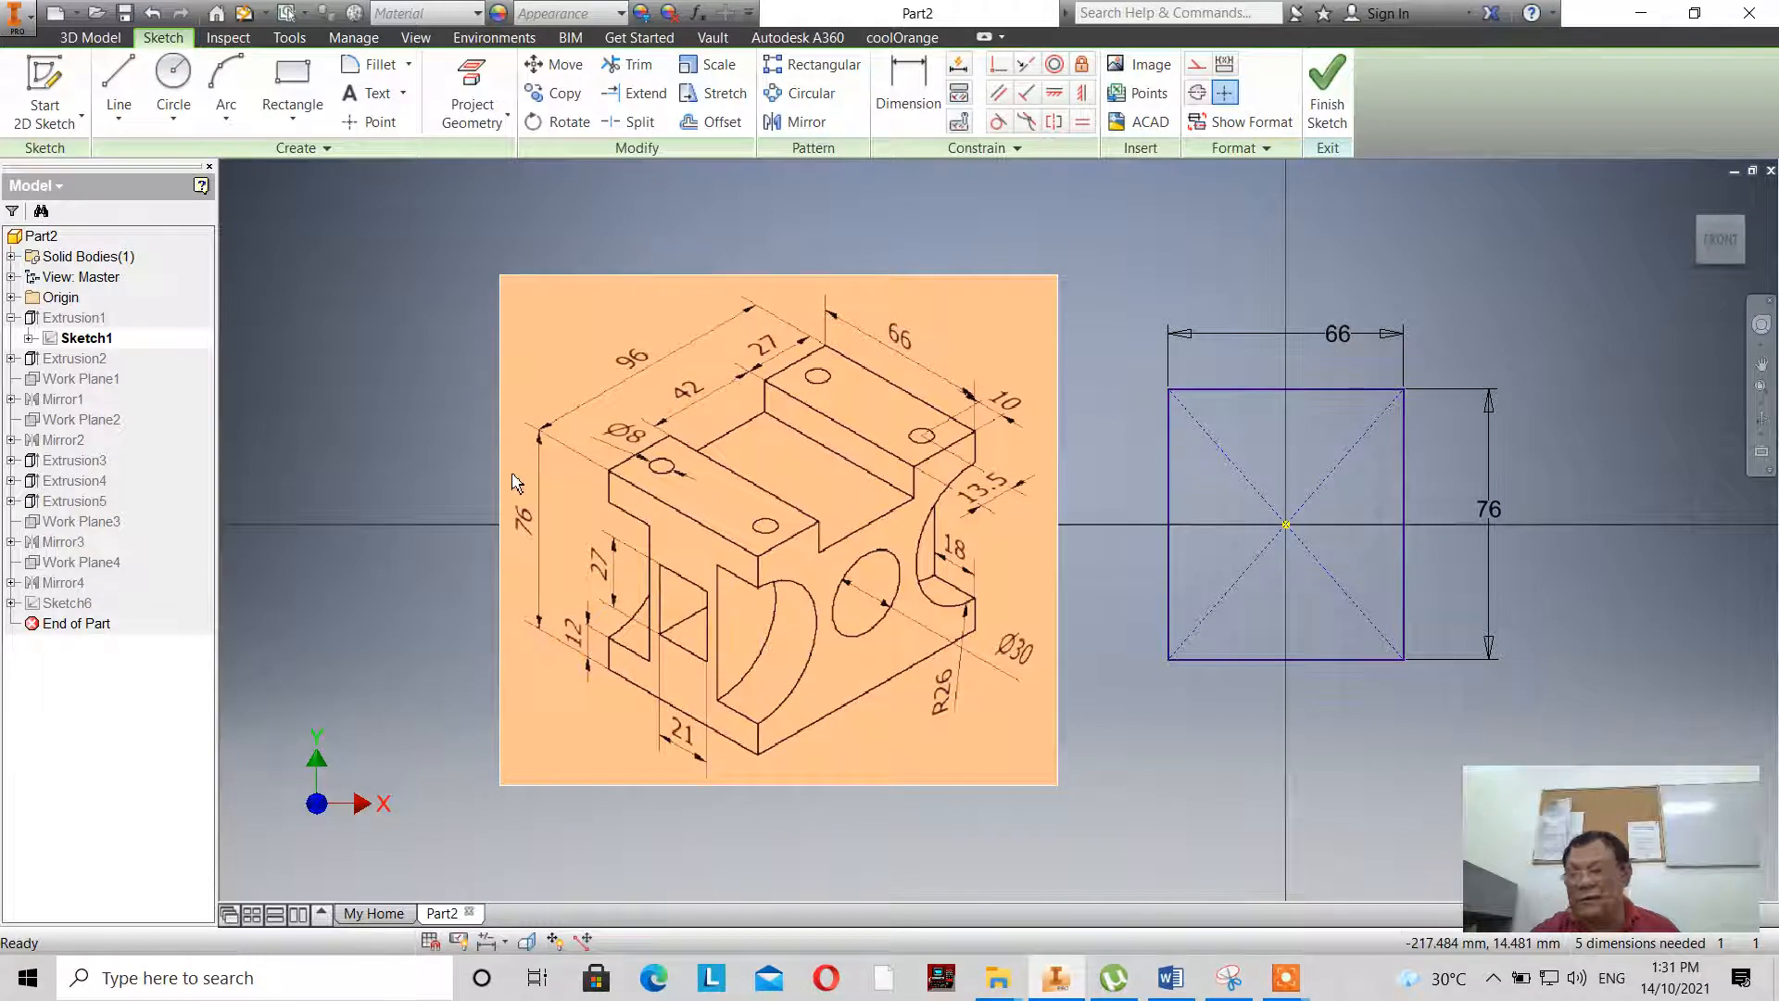
mouse_move(516, 482)
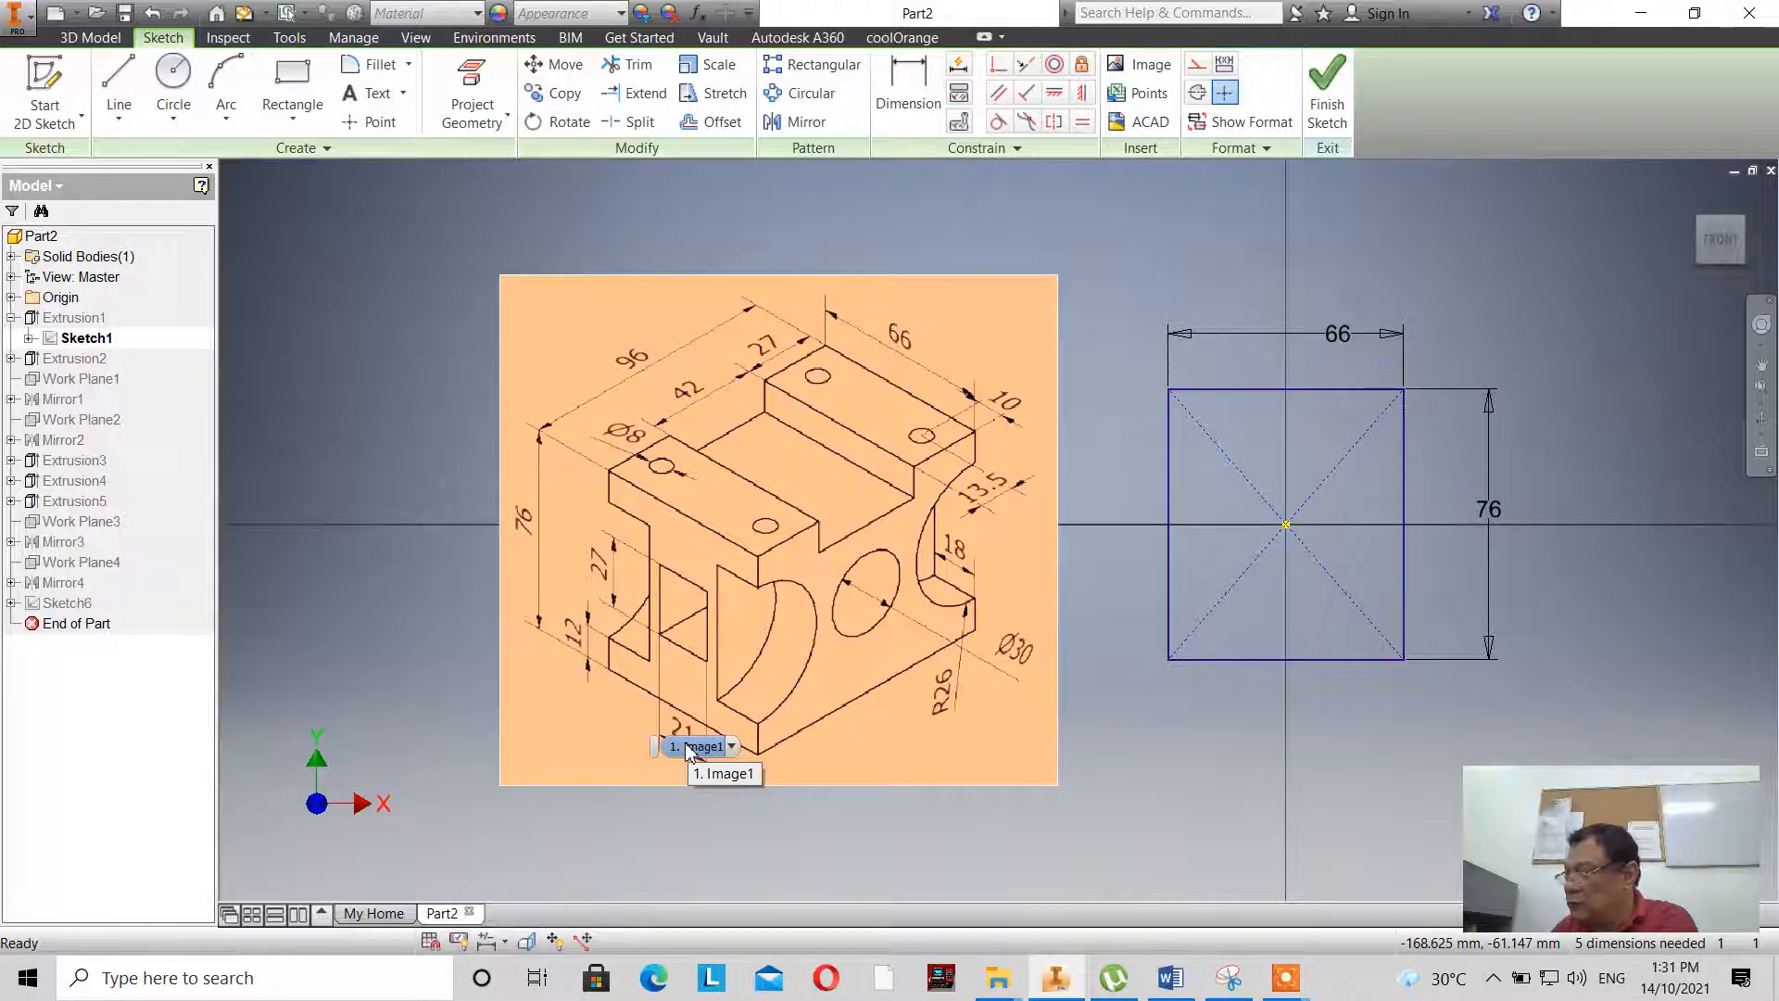
left_click(1325, 98)
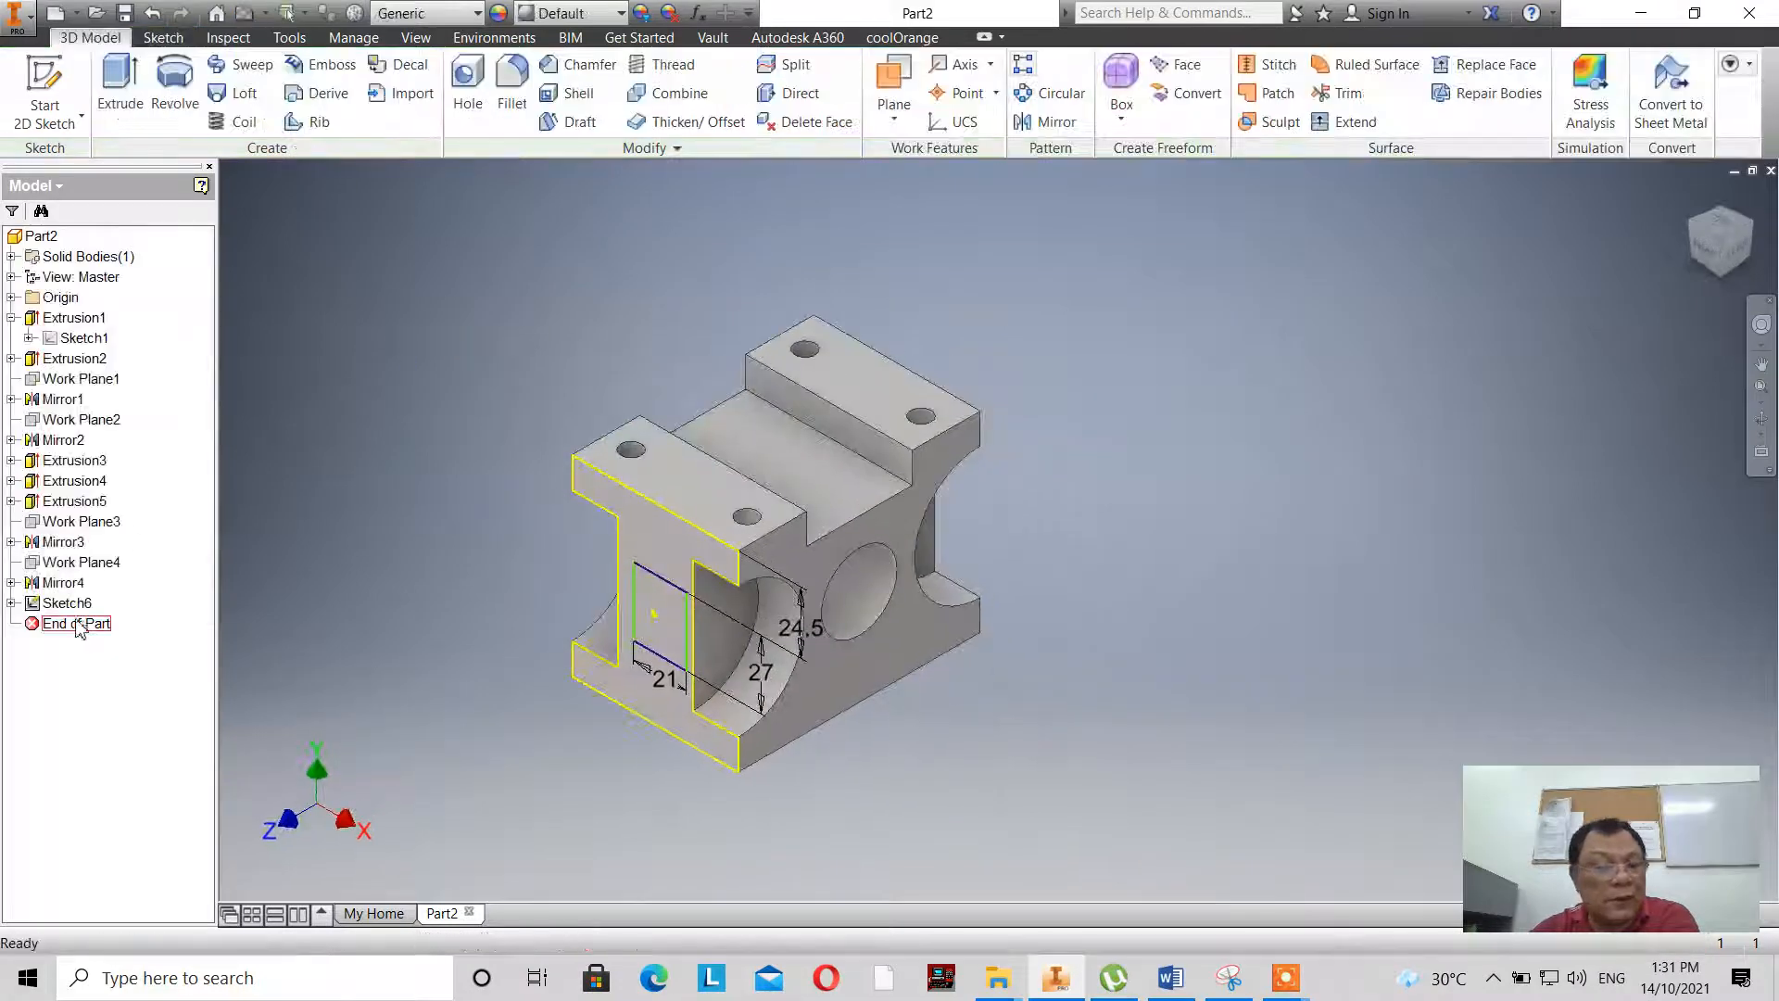
double_click(73, 603)
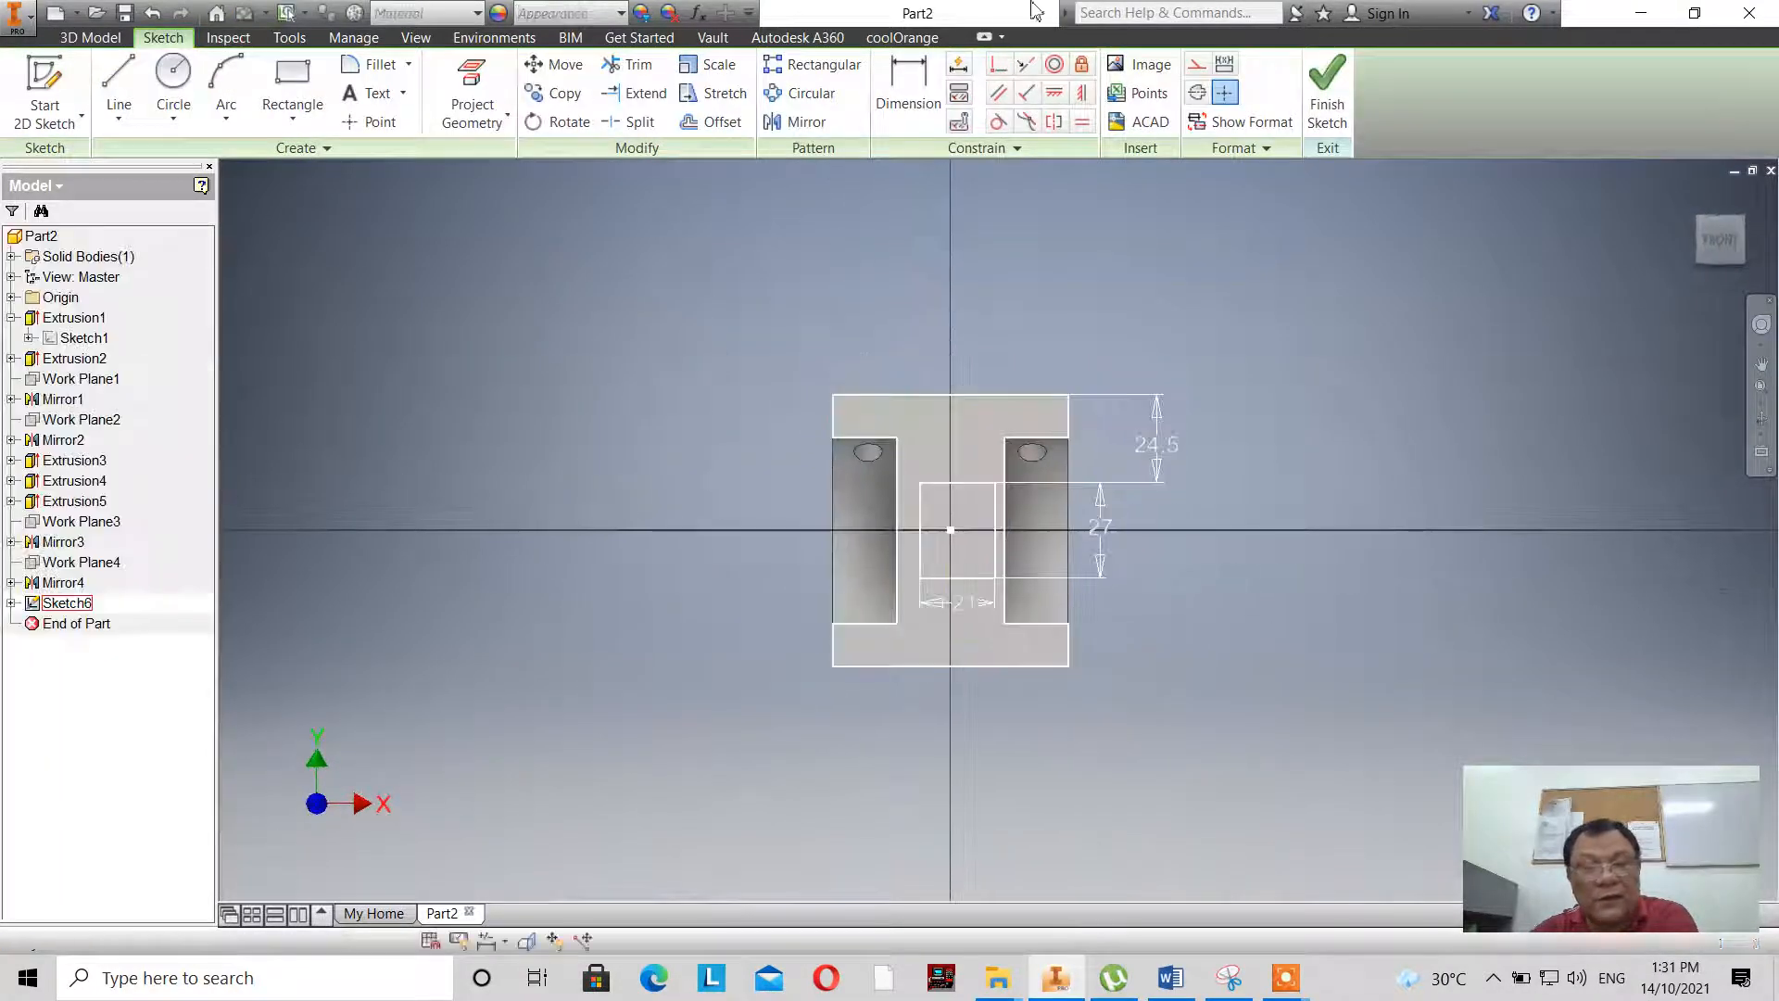
left_click(908, 88)
scroll(926, 450, "up", 3)
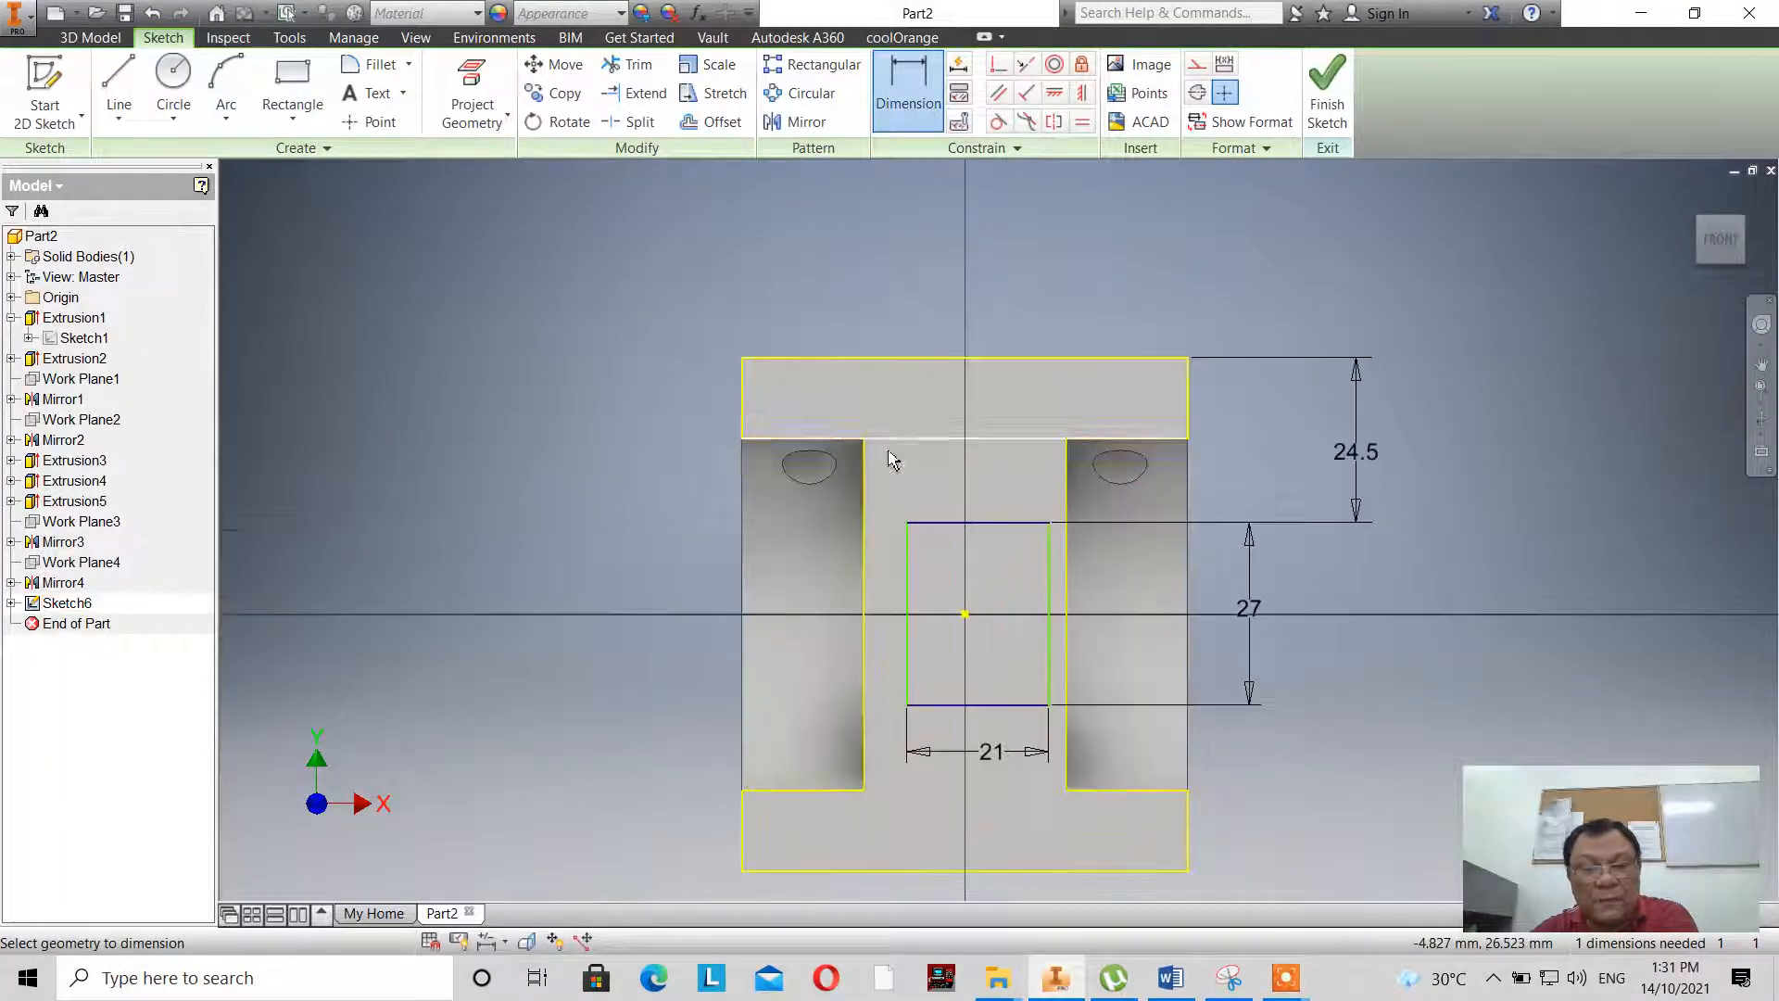
left_click(864, 556)
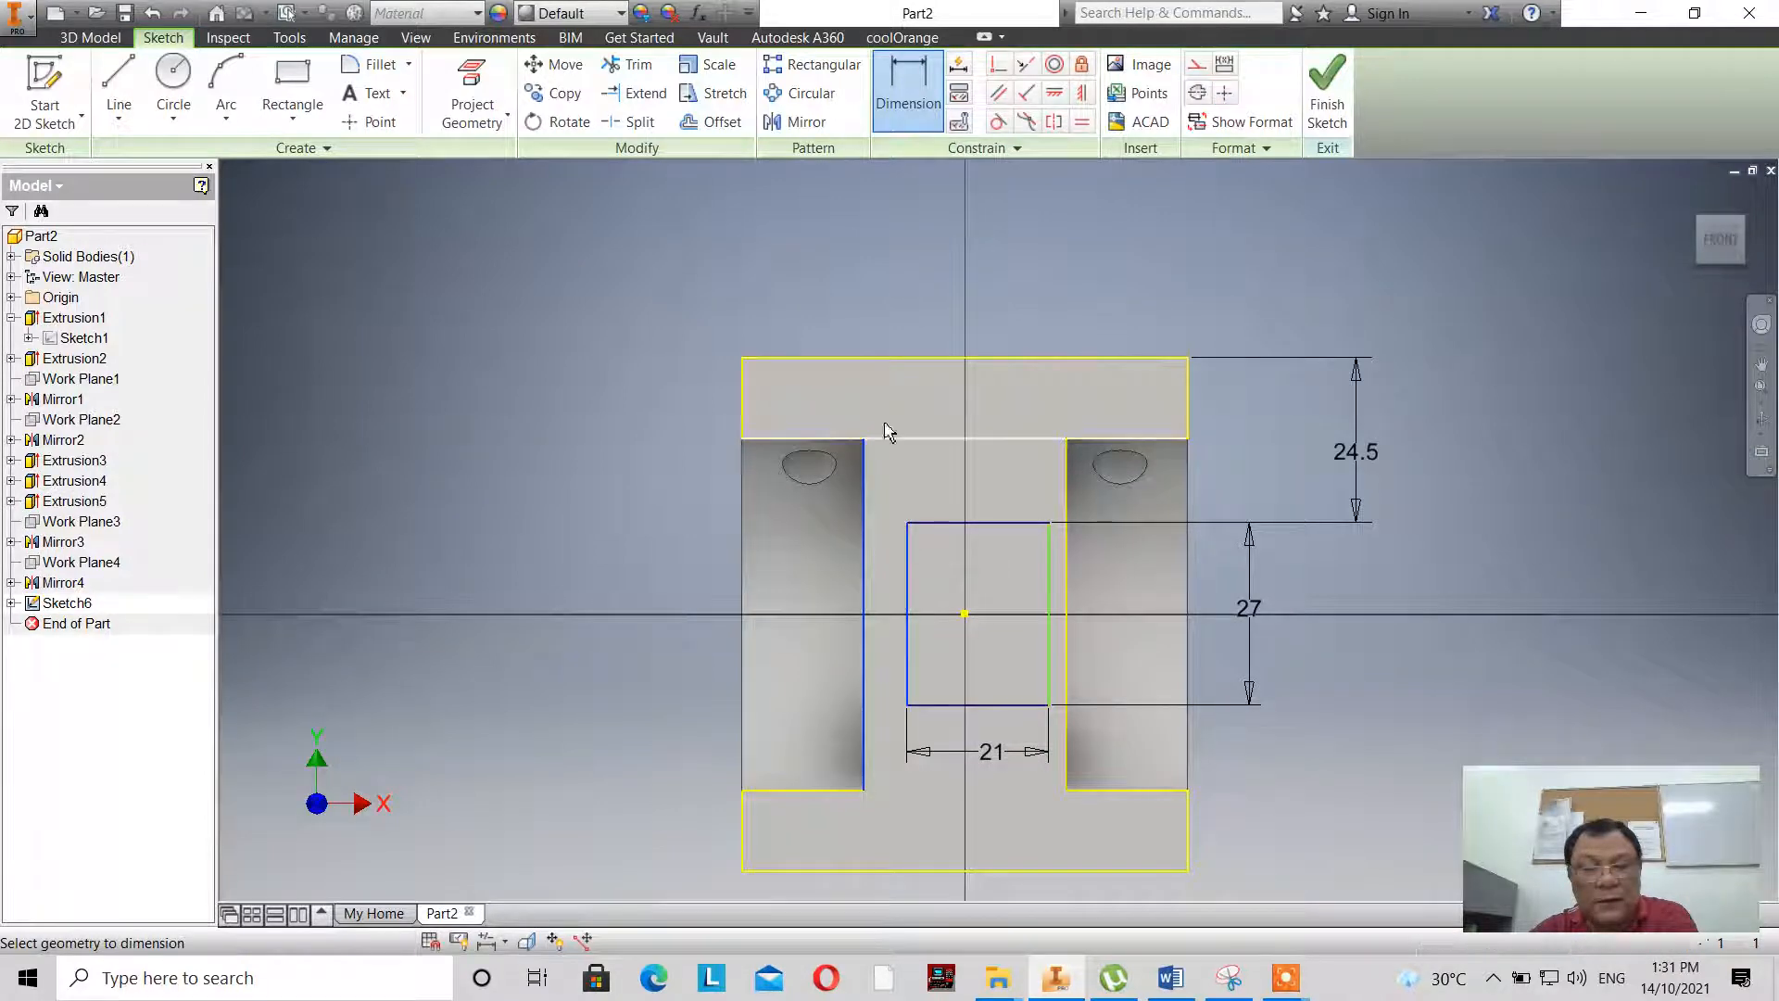
left_click(927, 300)
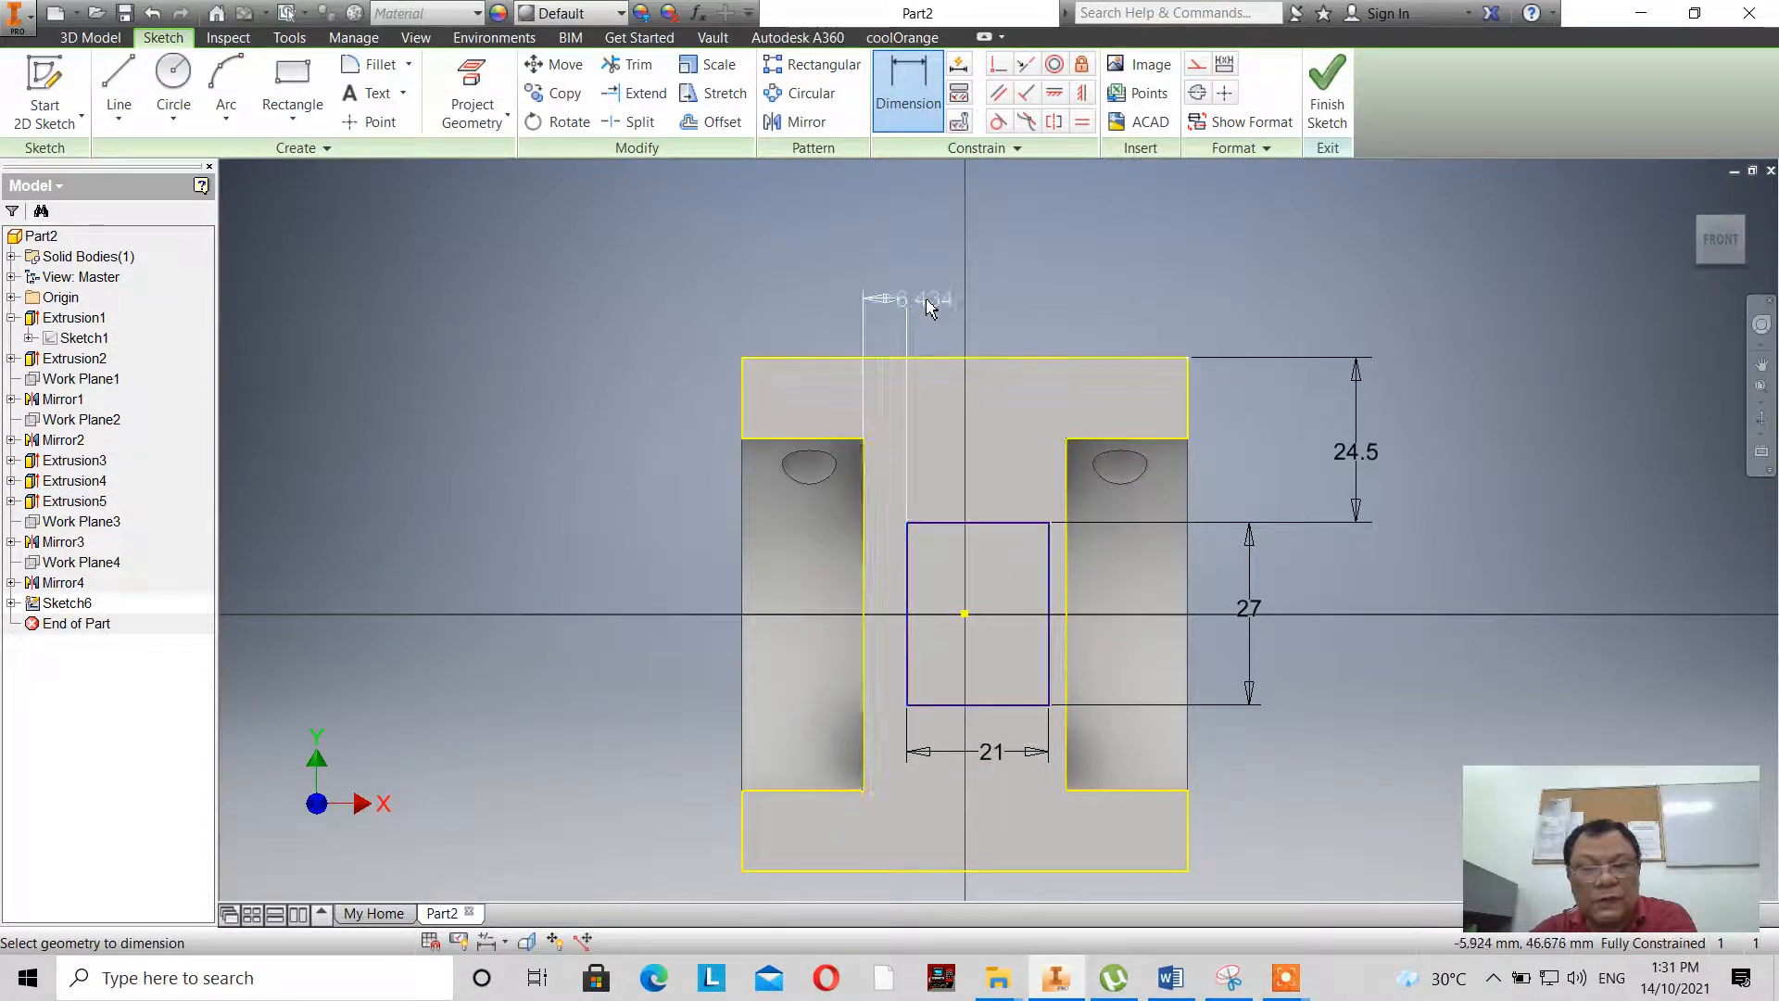
left_click(929, 308)
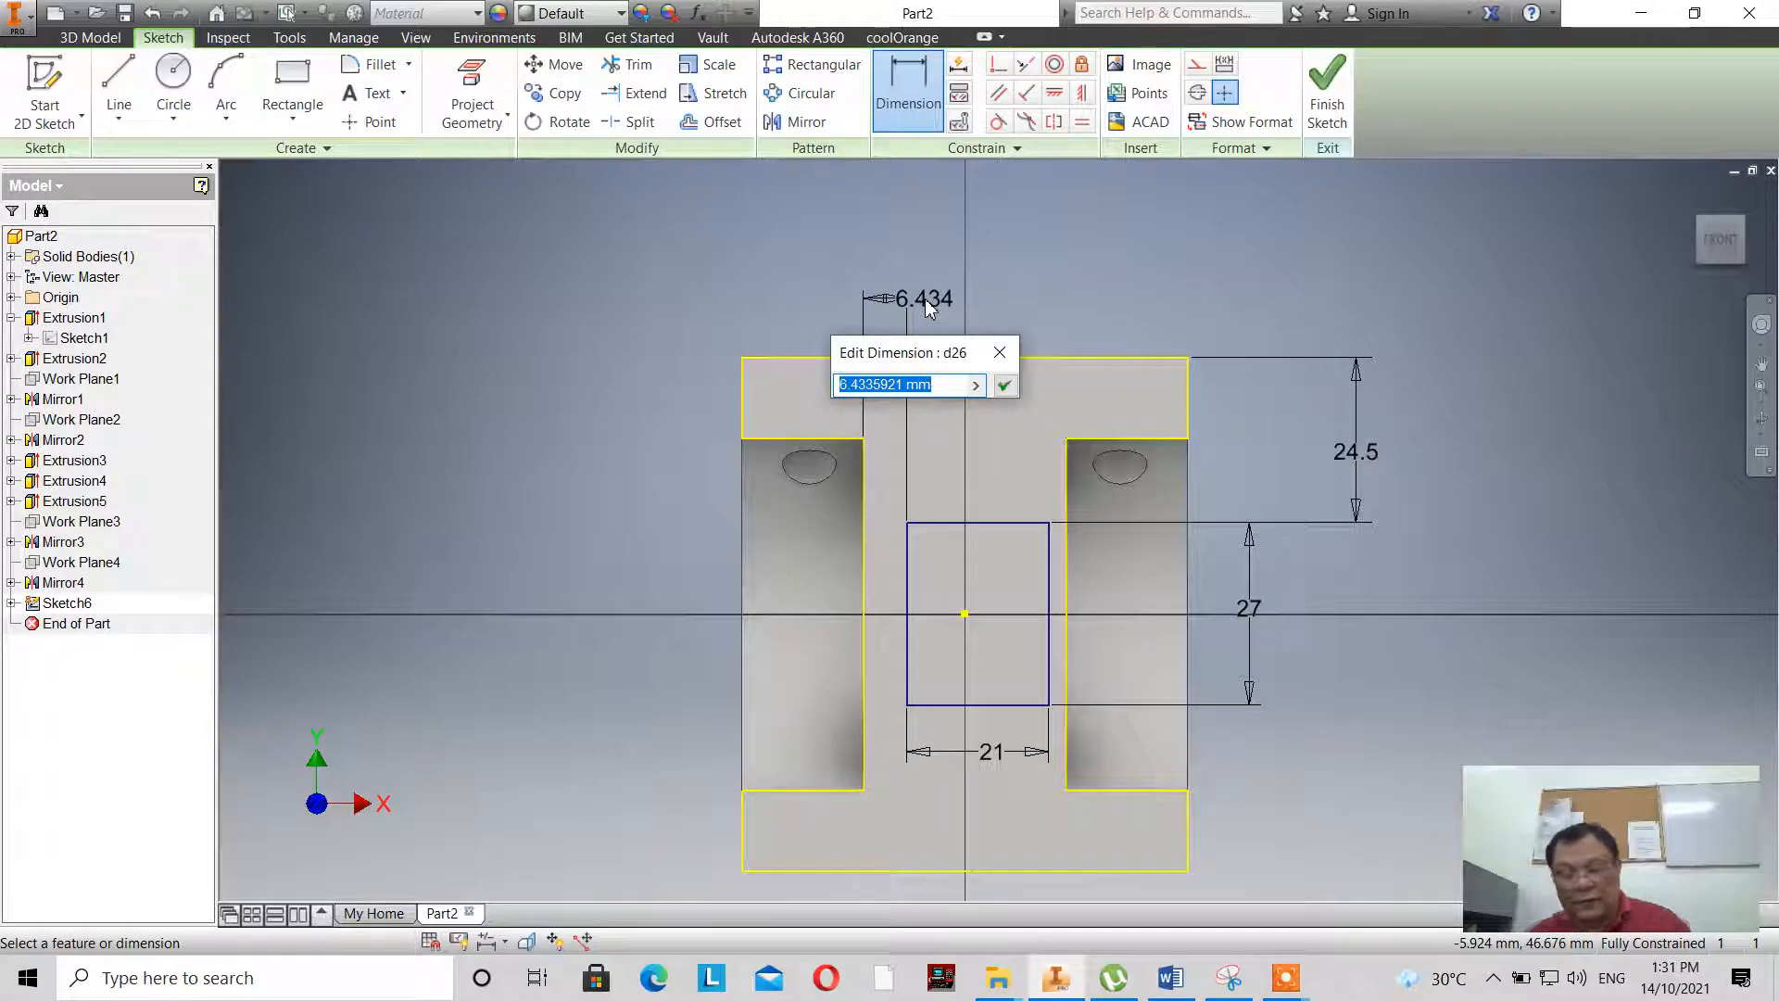
type("4.5")
key("Return")
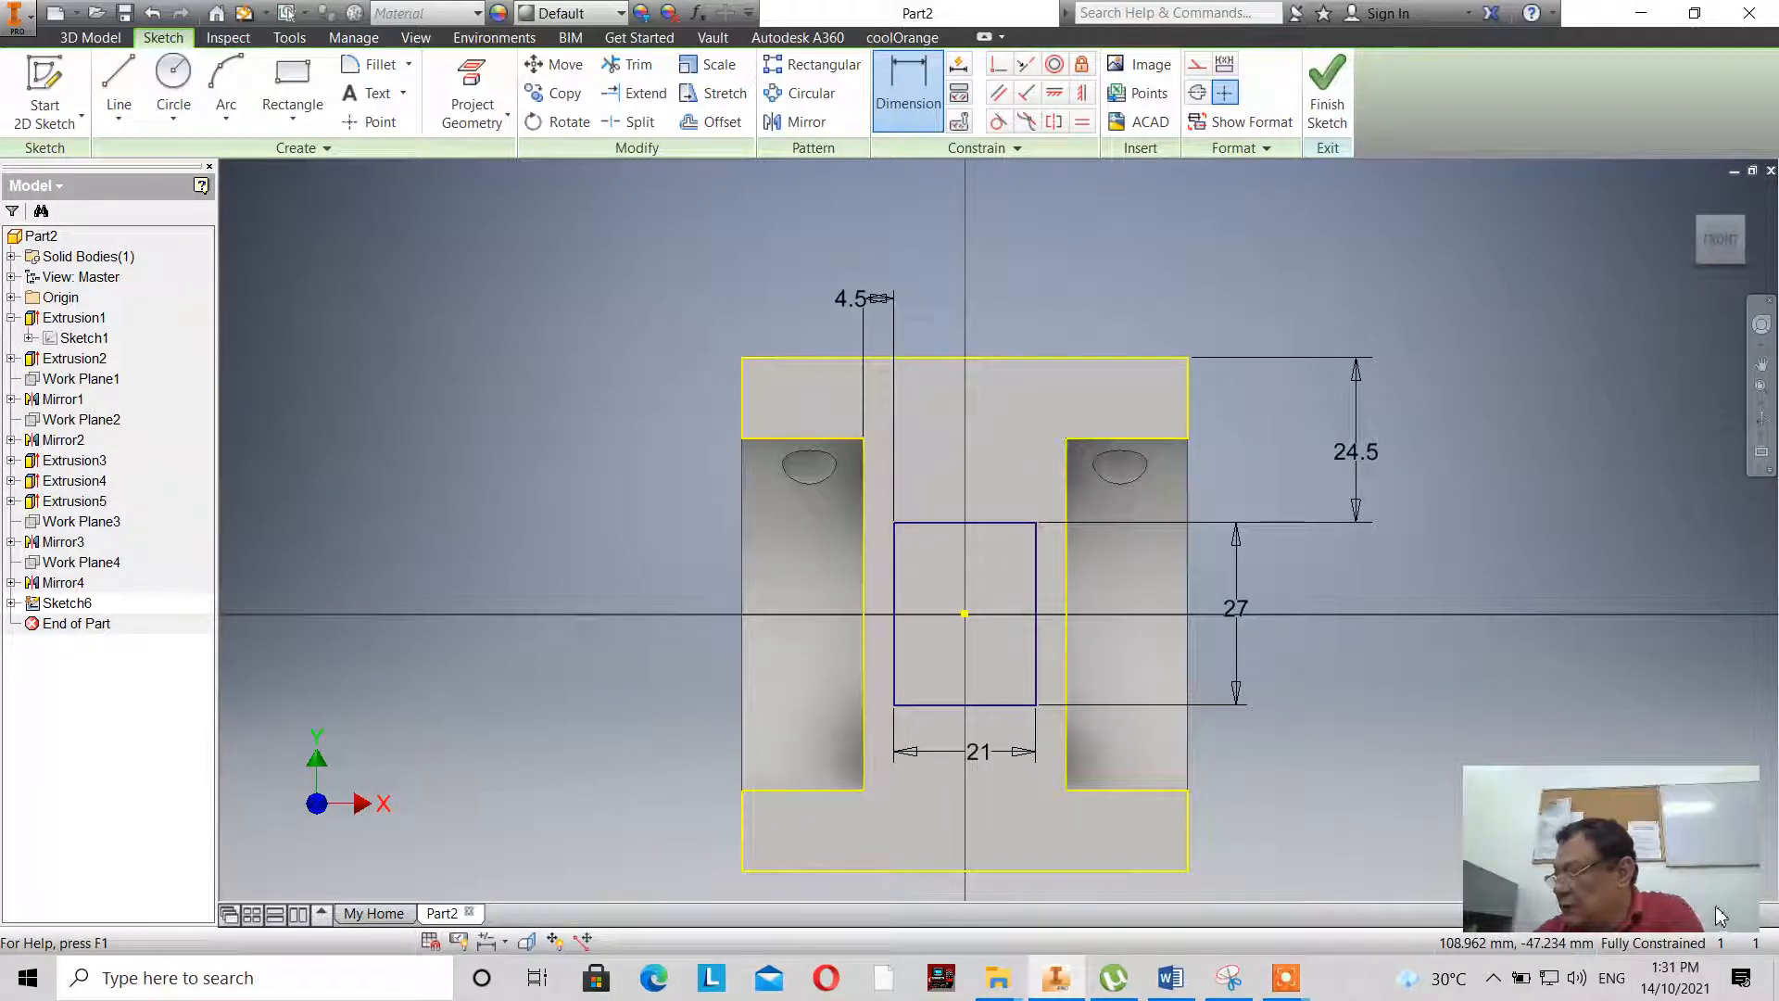
- Finish the sketch and cut-extrude the 21 x 27 mm rectangle through the web up to the block's opposite end face
left_click(1327, 88)
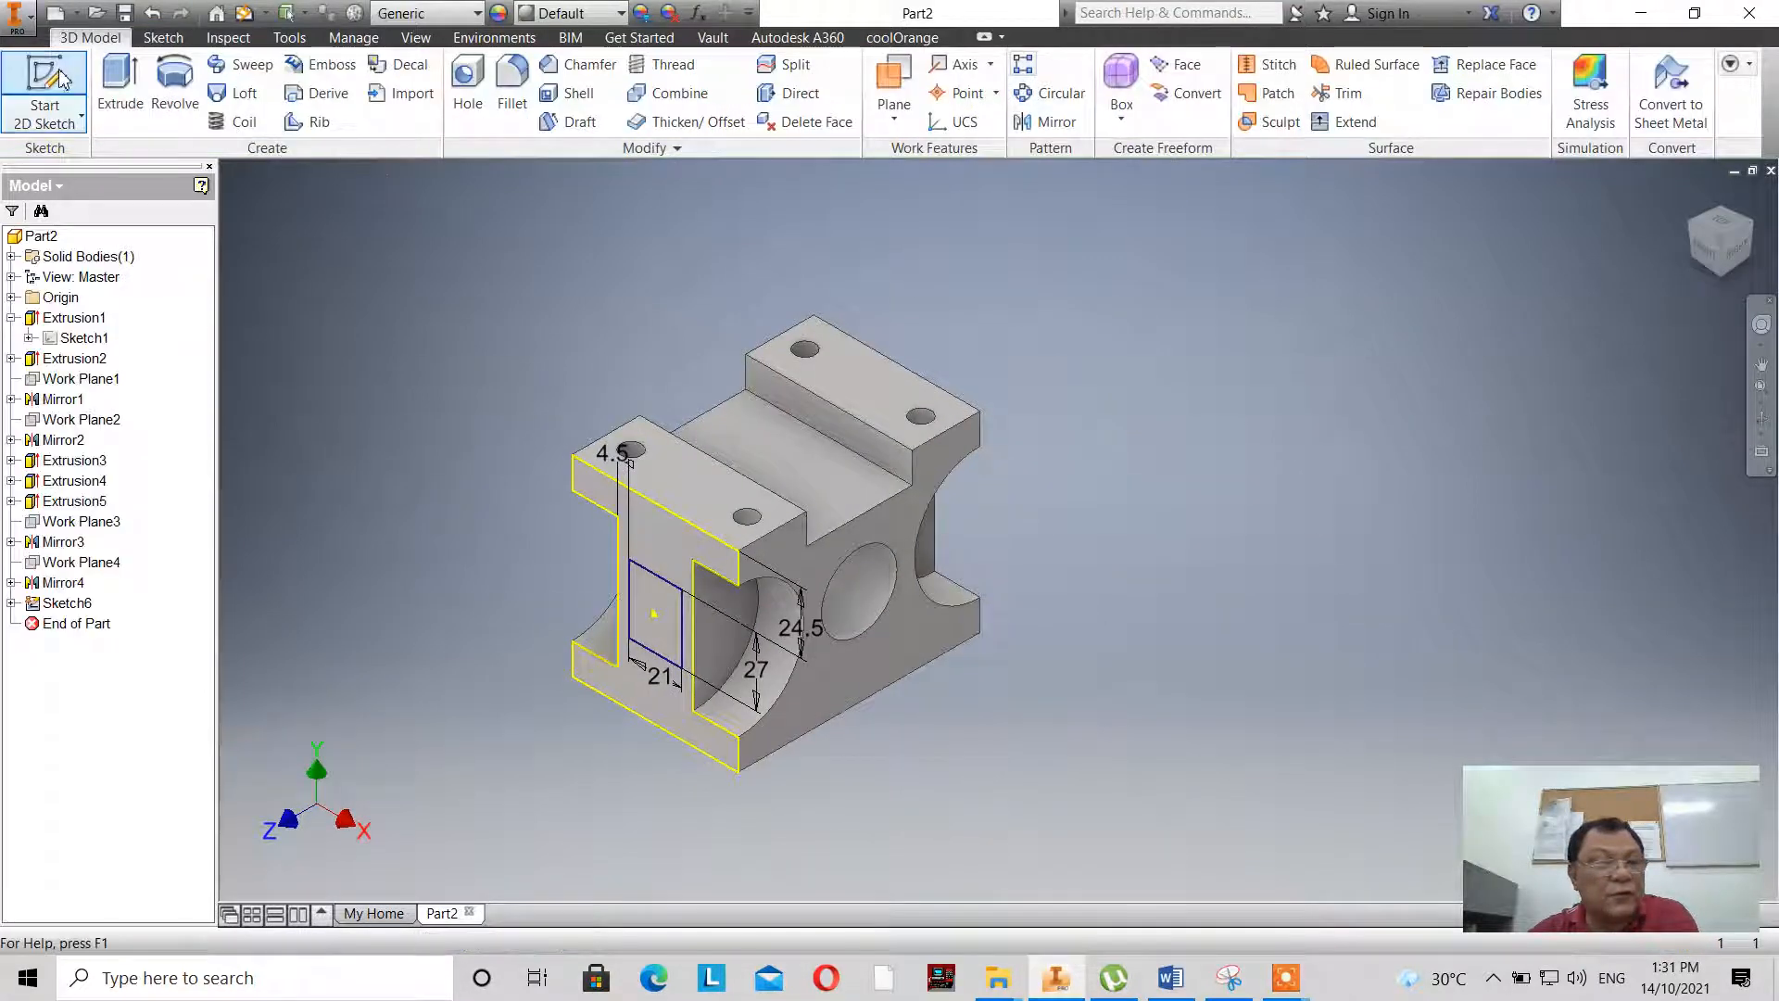
left_click(120, 91)
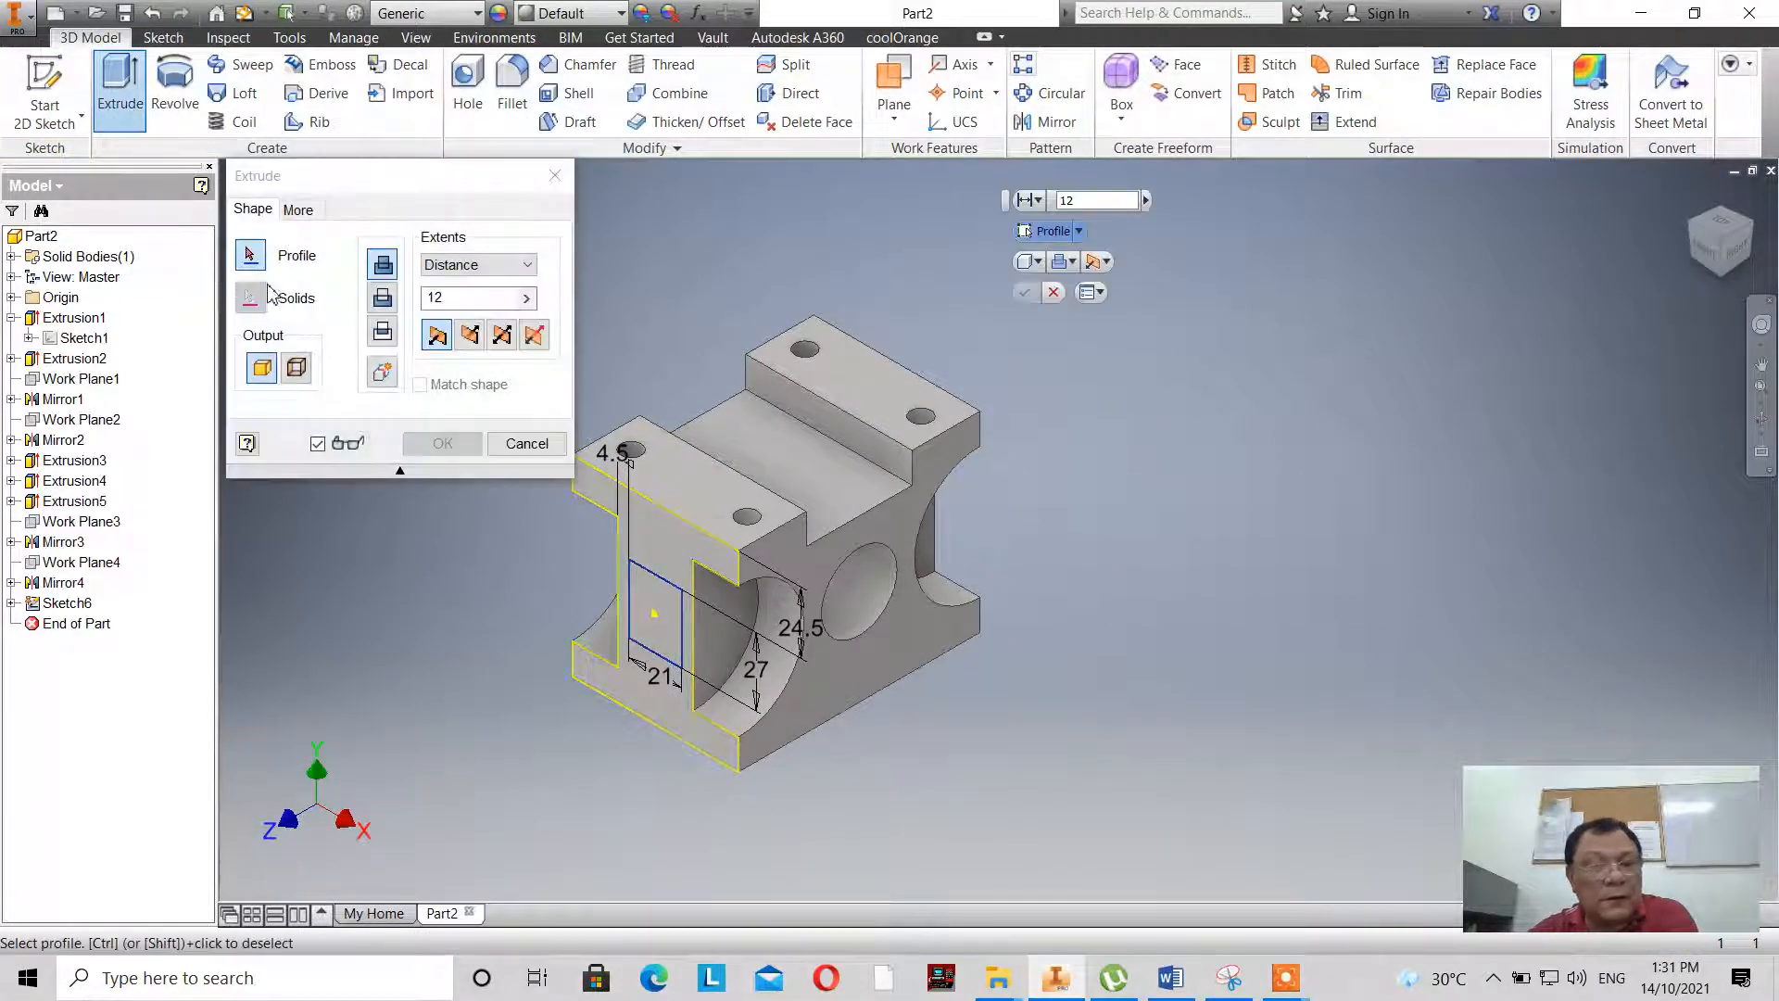
left_click(382, 300)
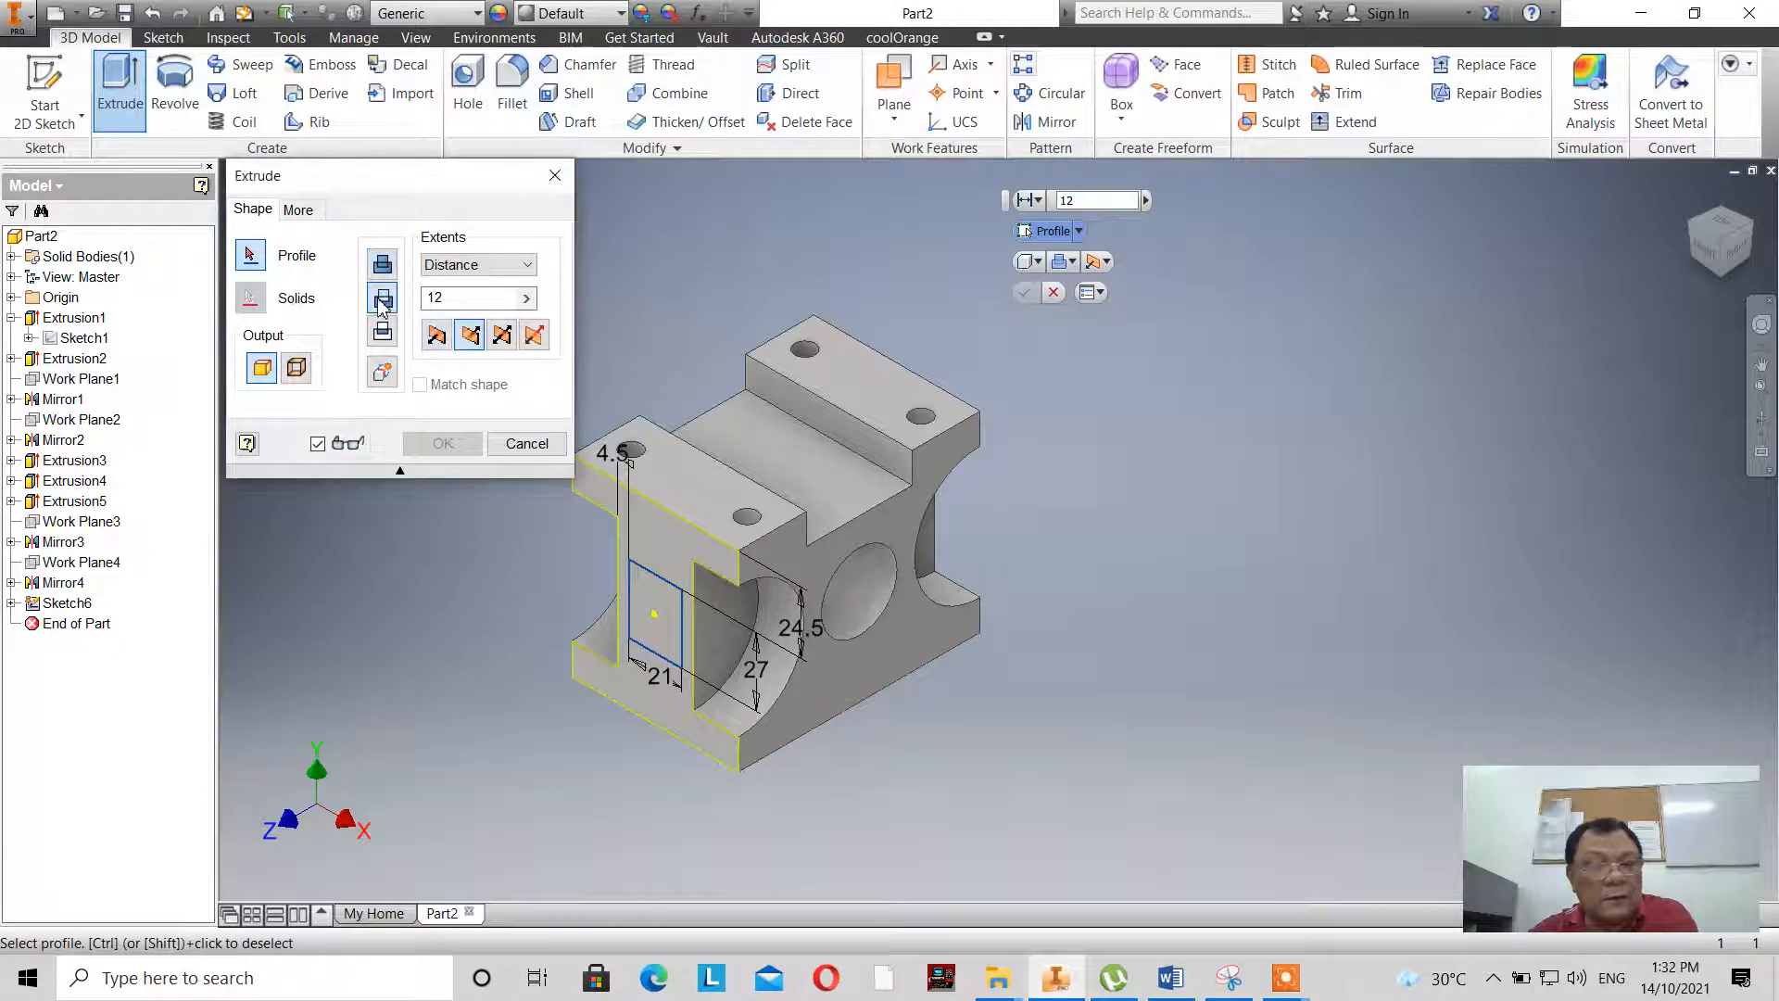
left_click(647, 616)
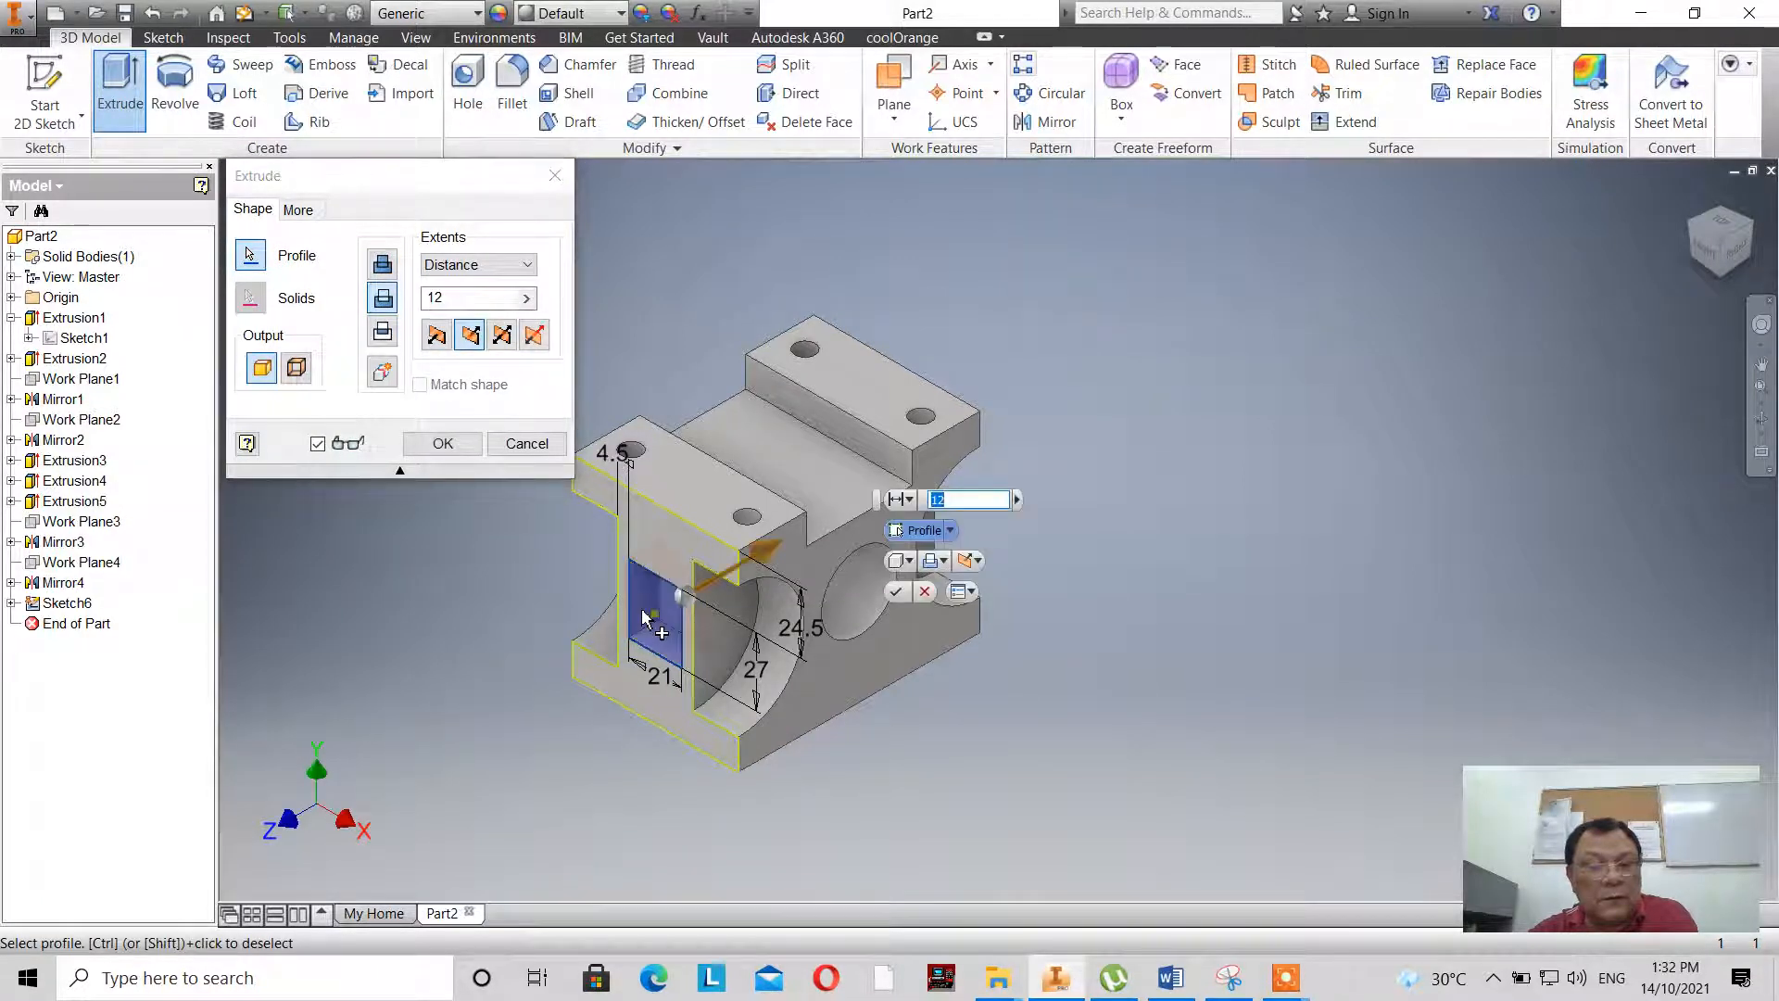
left_click(527, 267)
left_click(505, 317)
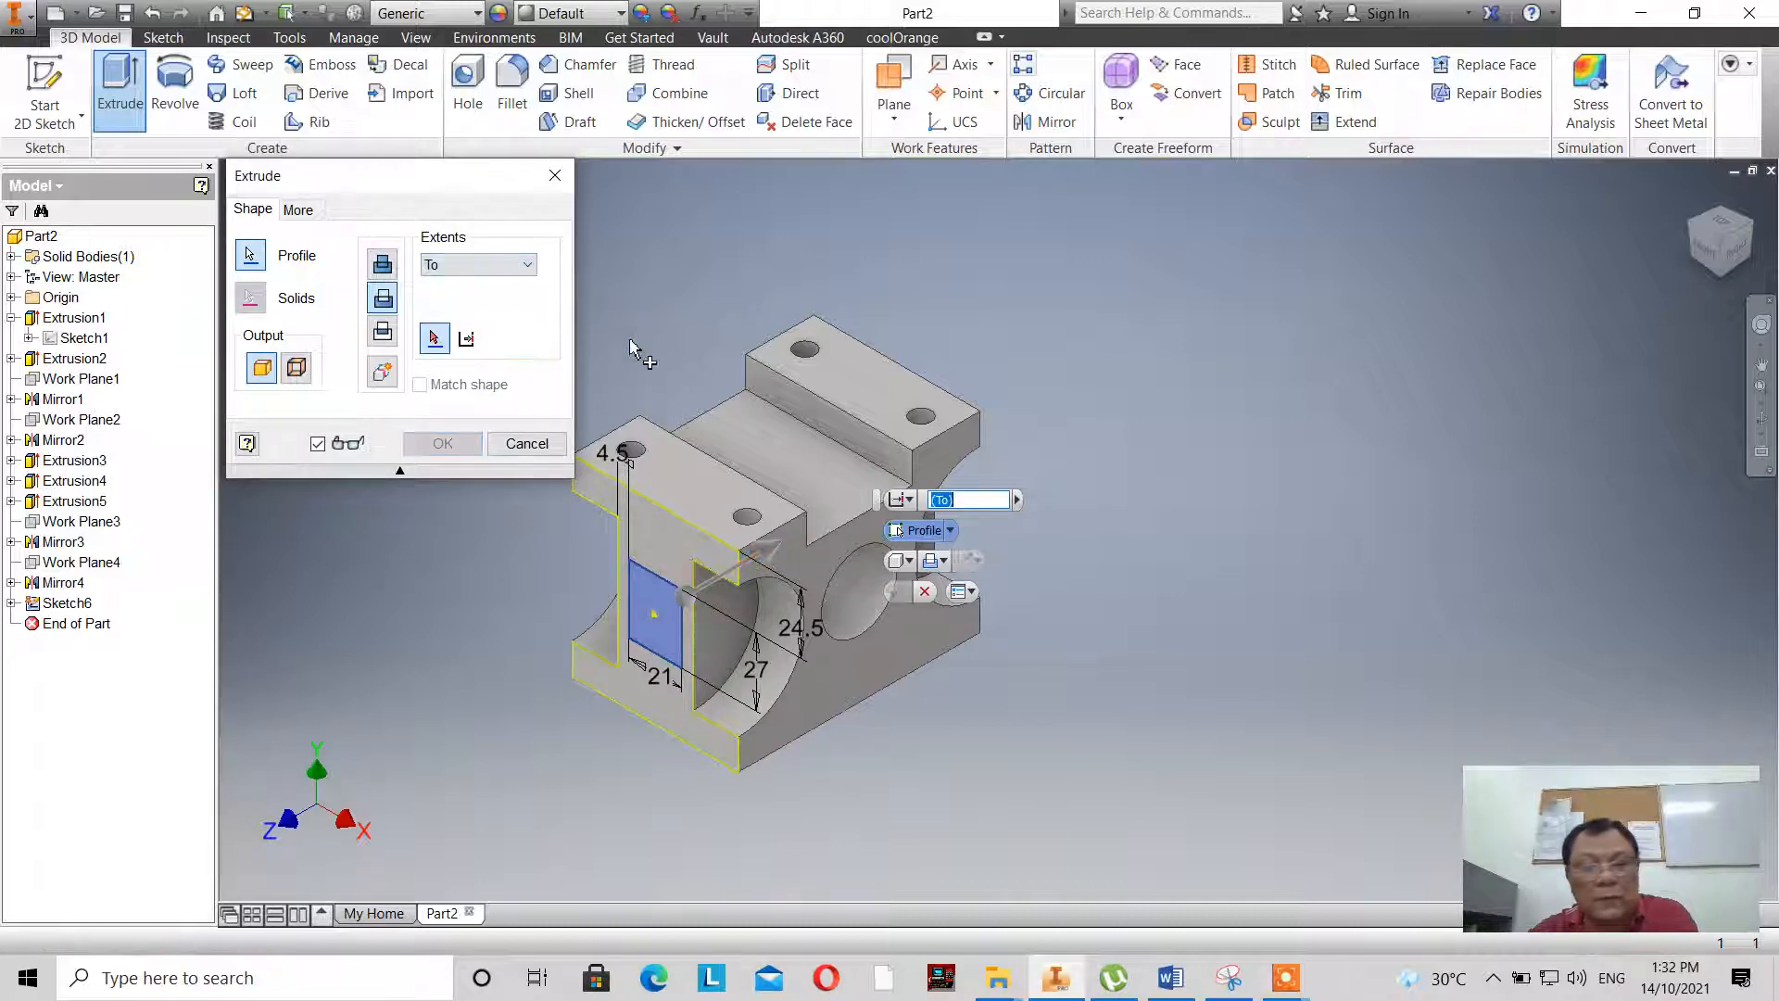
left_click(941, 403)
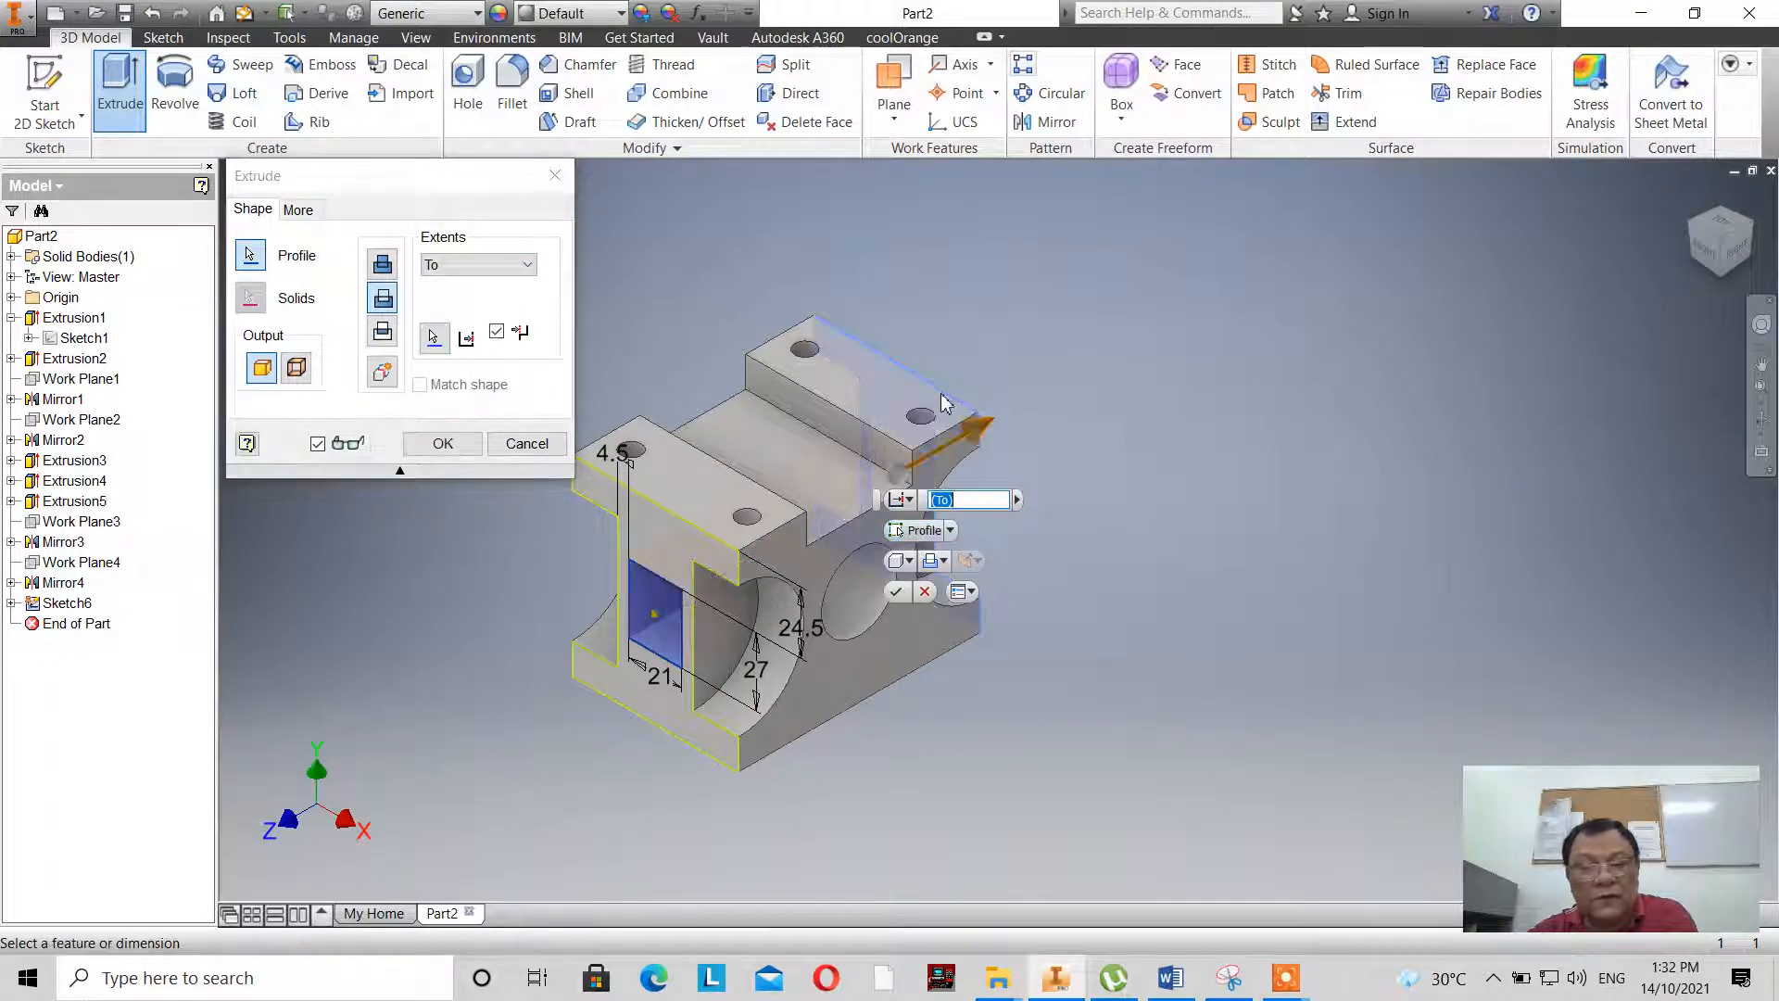
left_click(443, 443)
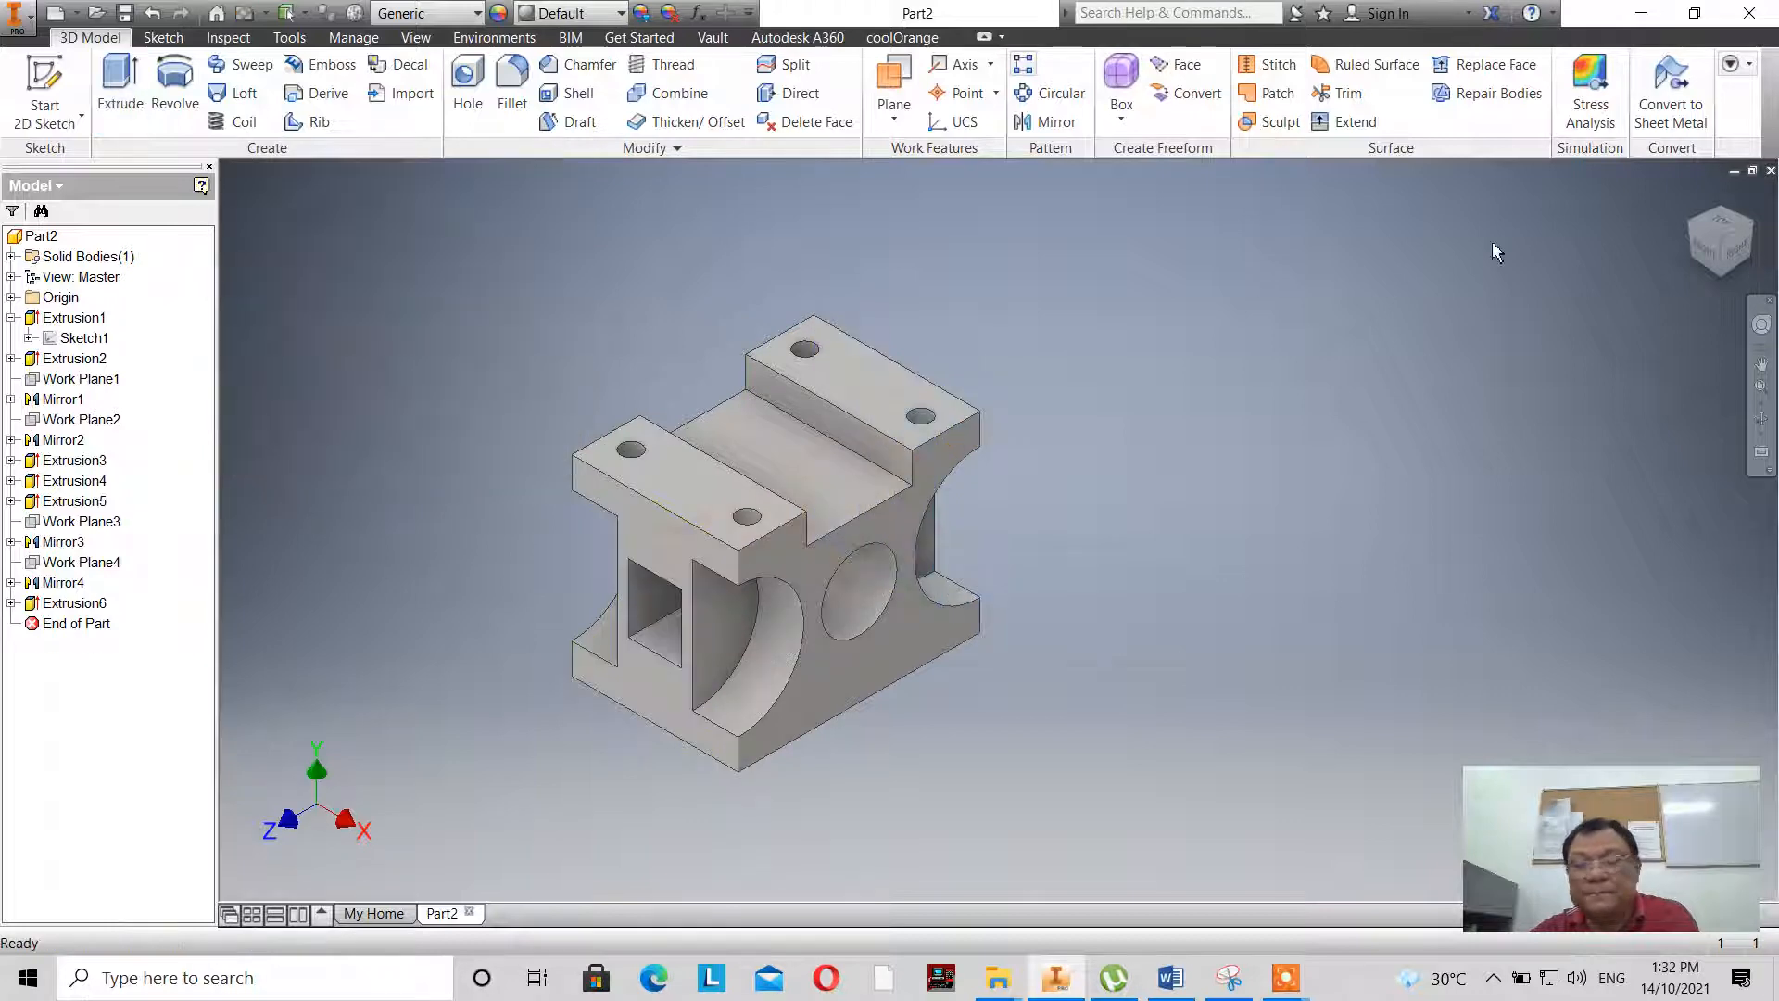
- Apply the Chrome - Polished Blue appearance to the whole block
left_click(1751, 233)
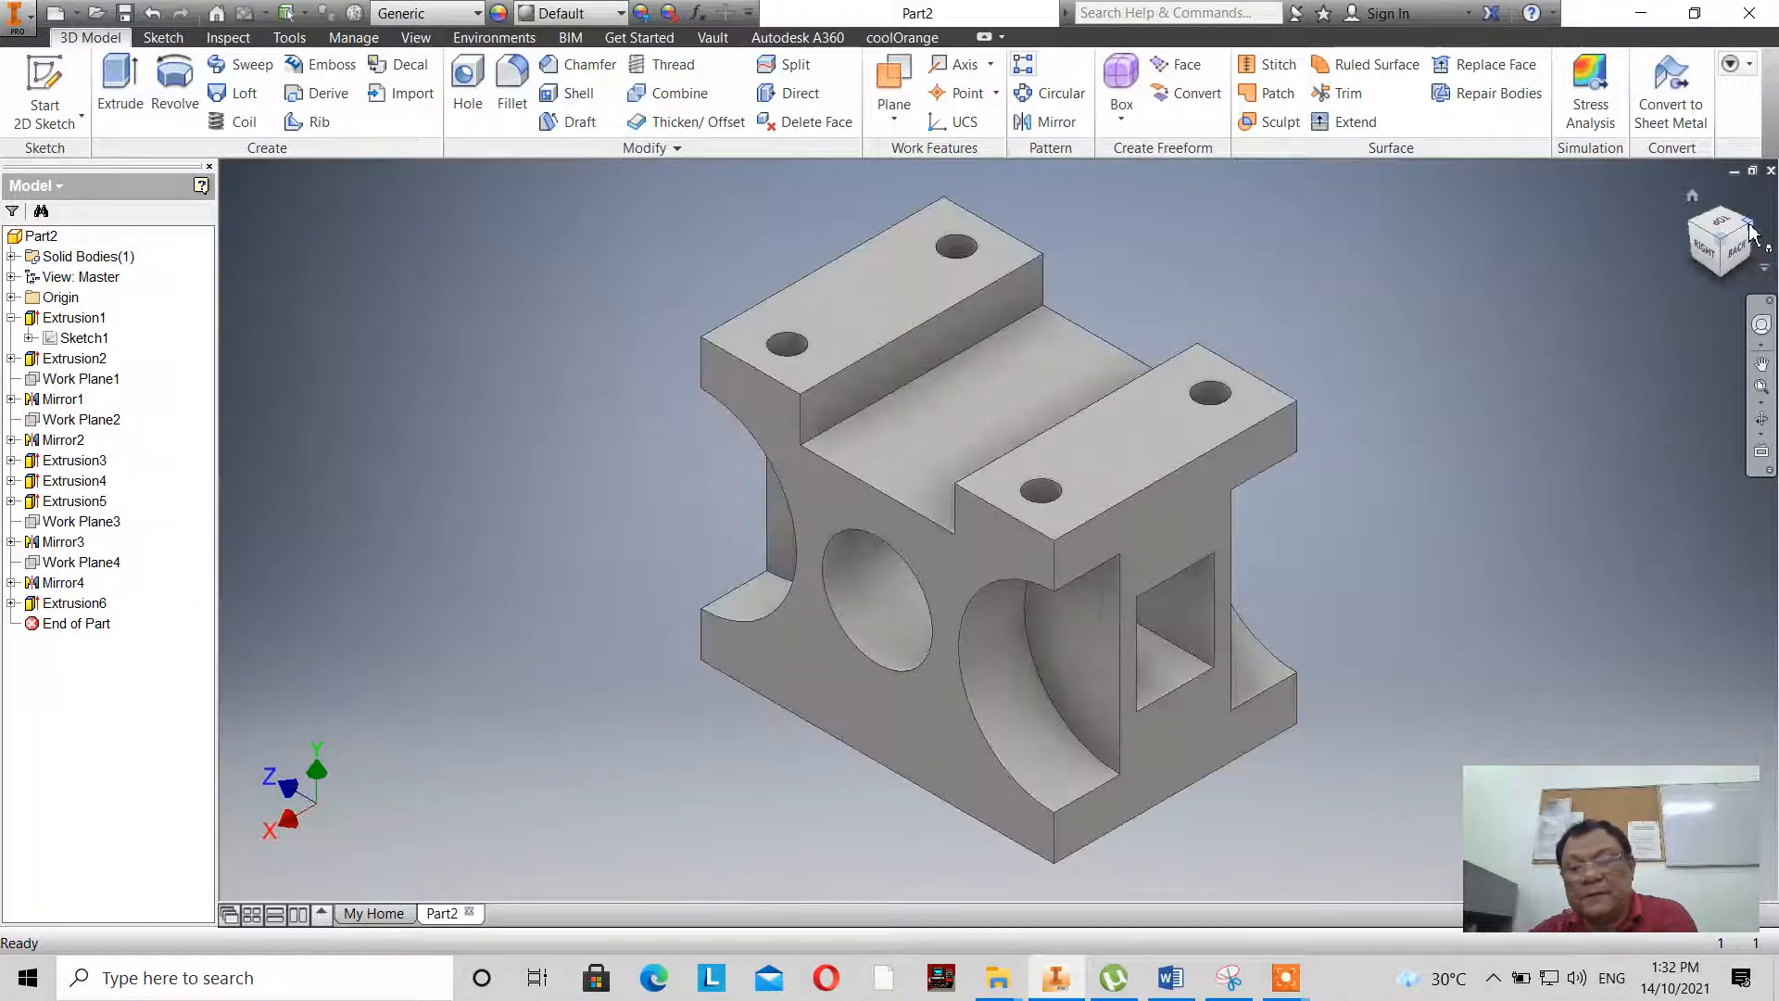
scroll(753, 474, "up", 4)
scroll(752, 475, "down", 5)
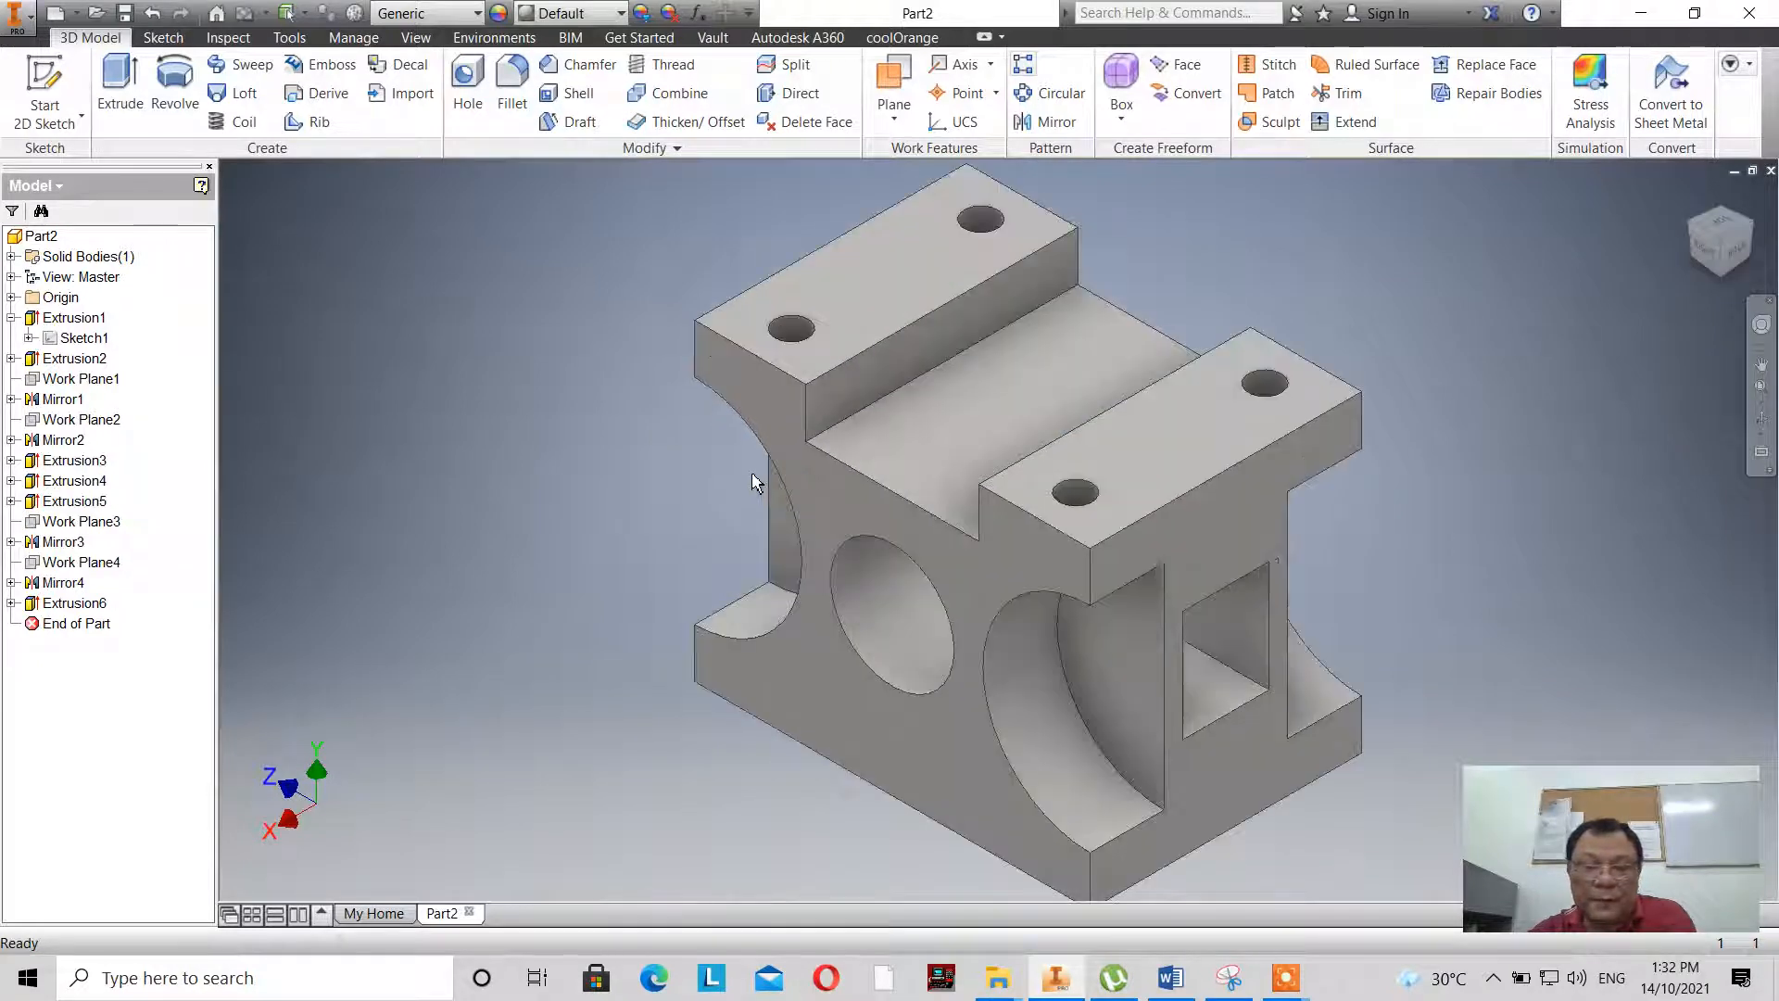
scroll(752, 479, "up", 3)
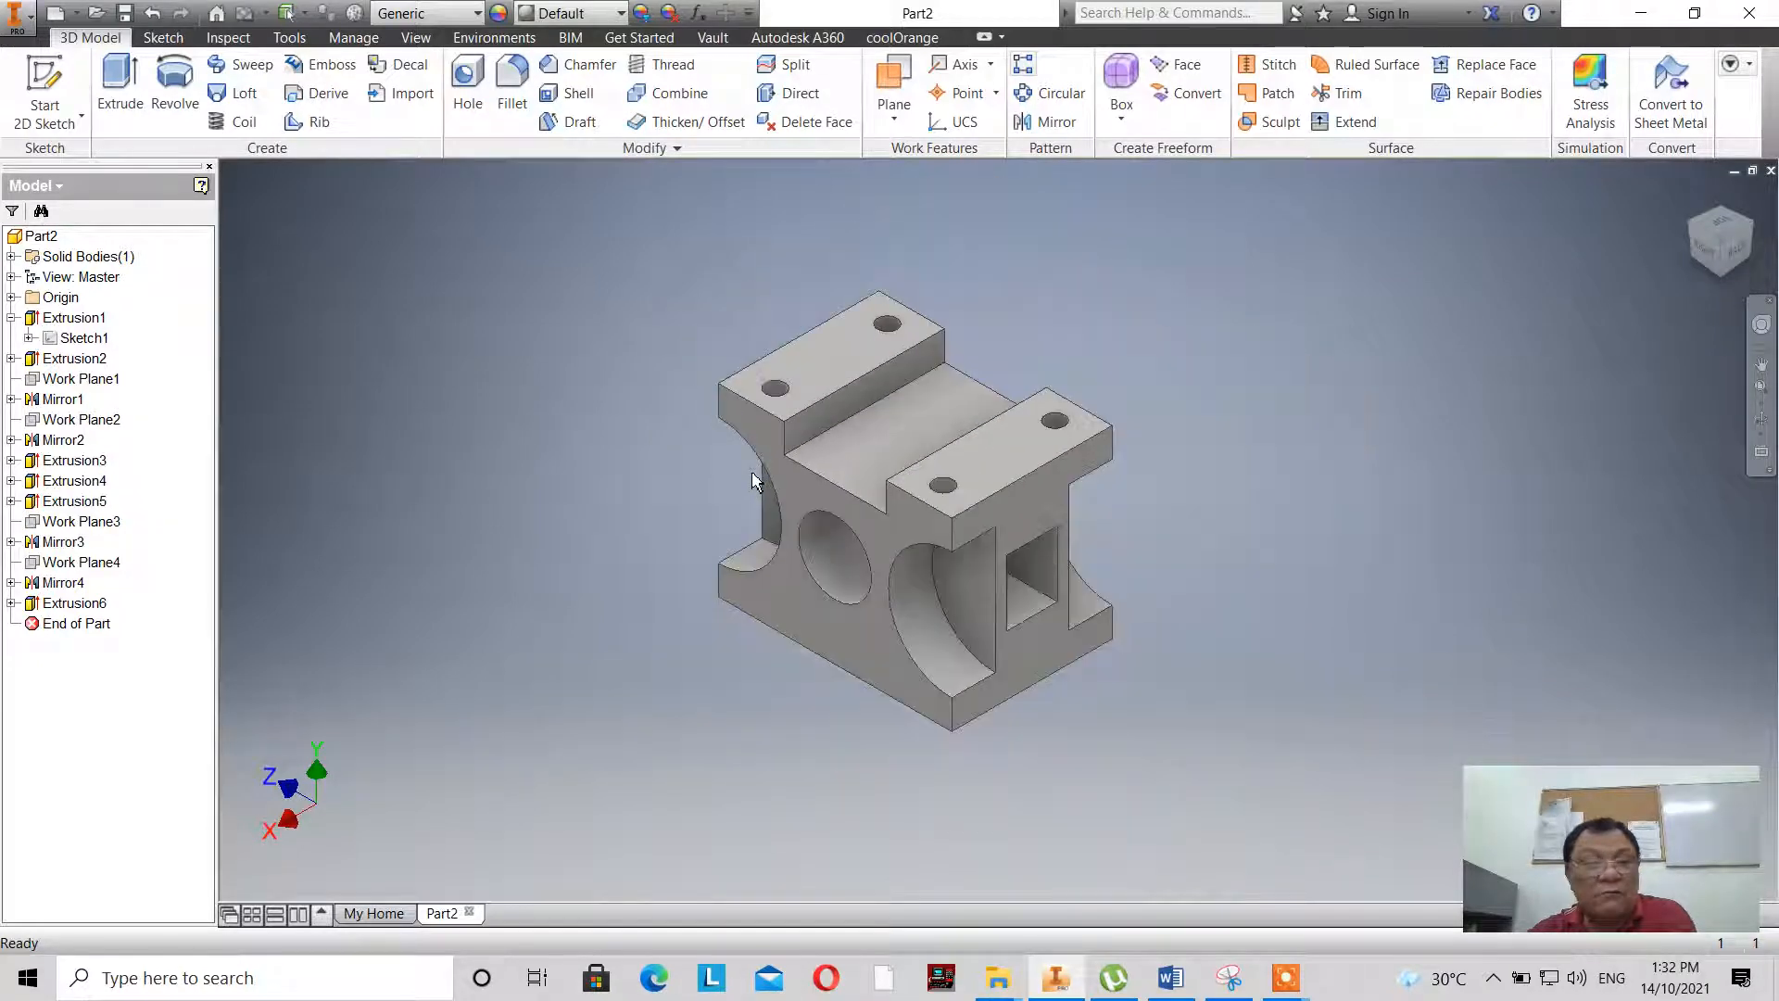
left_click(620, 13)
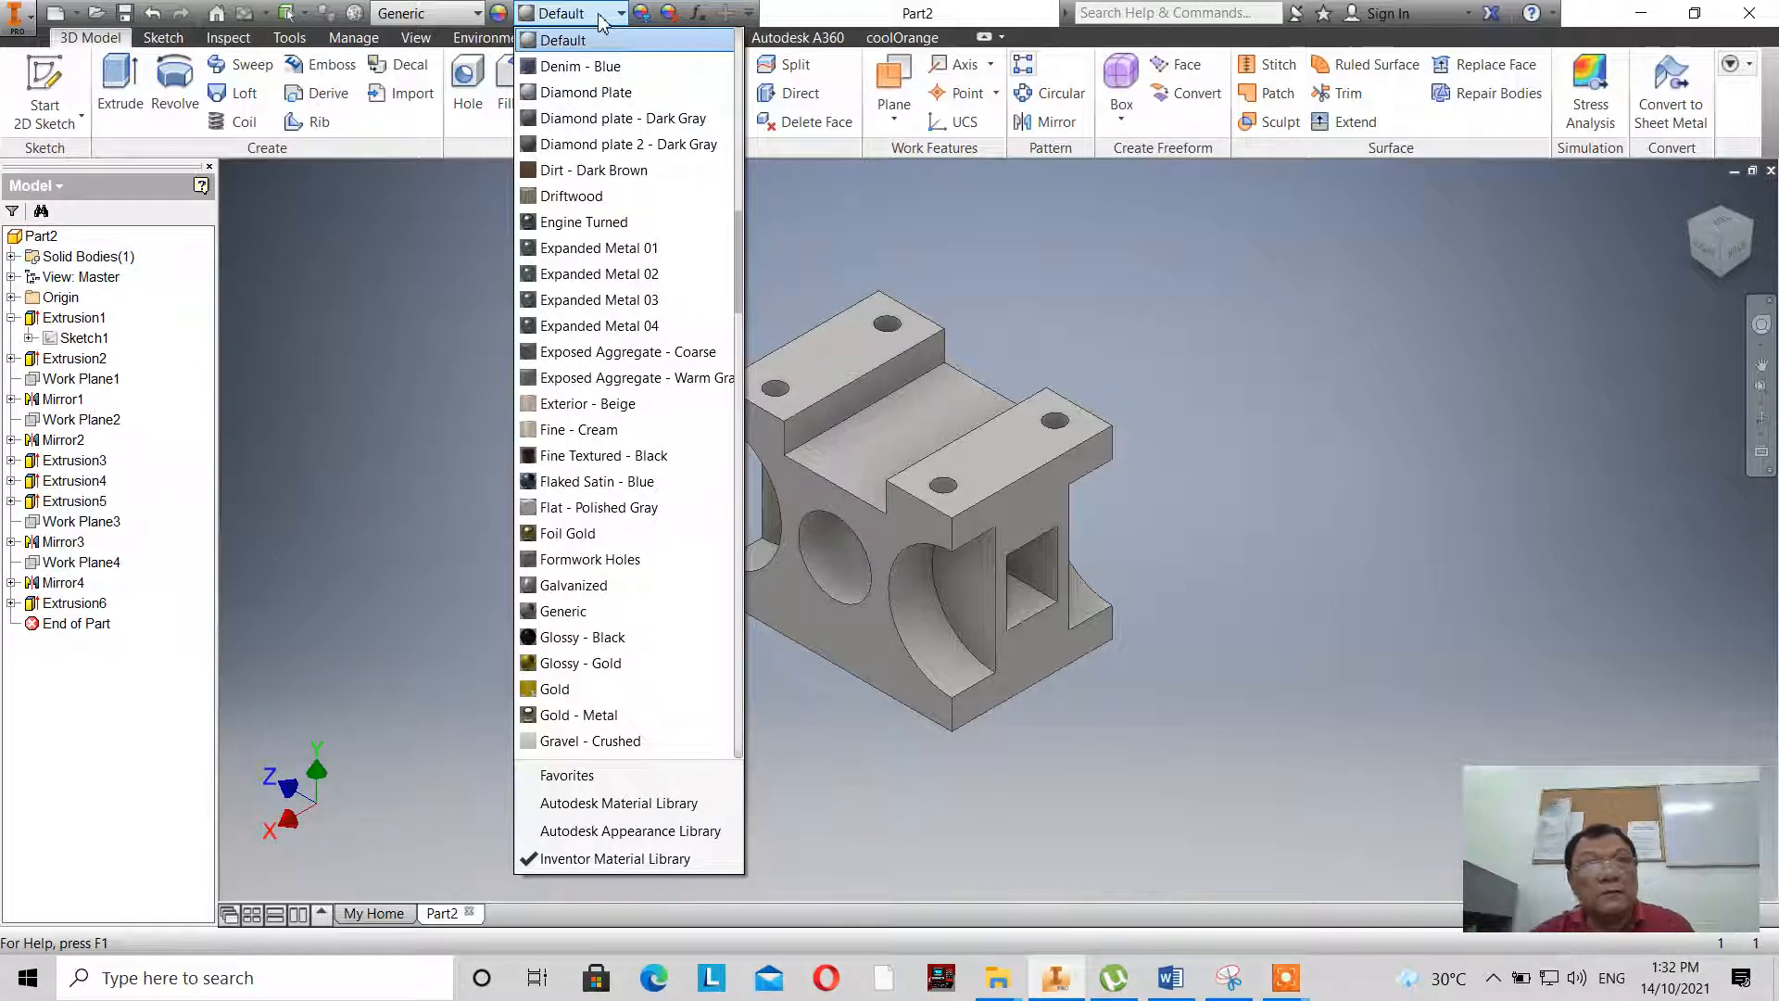
scroll(699, 222, "up", 8)
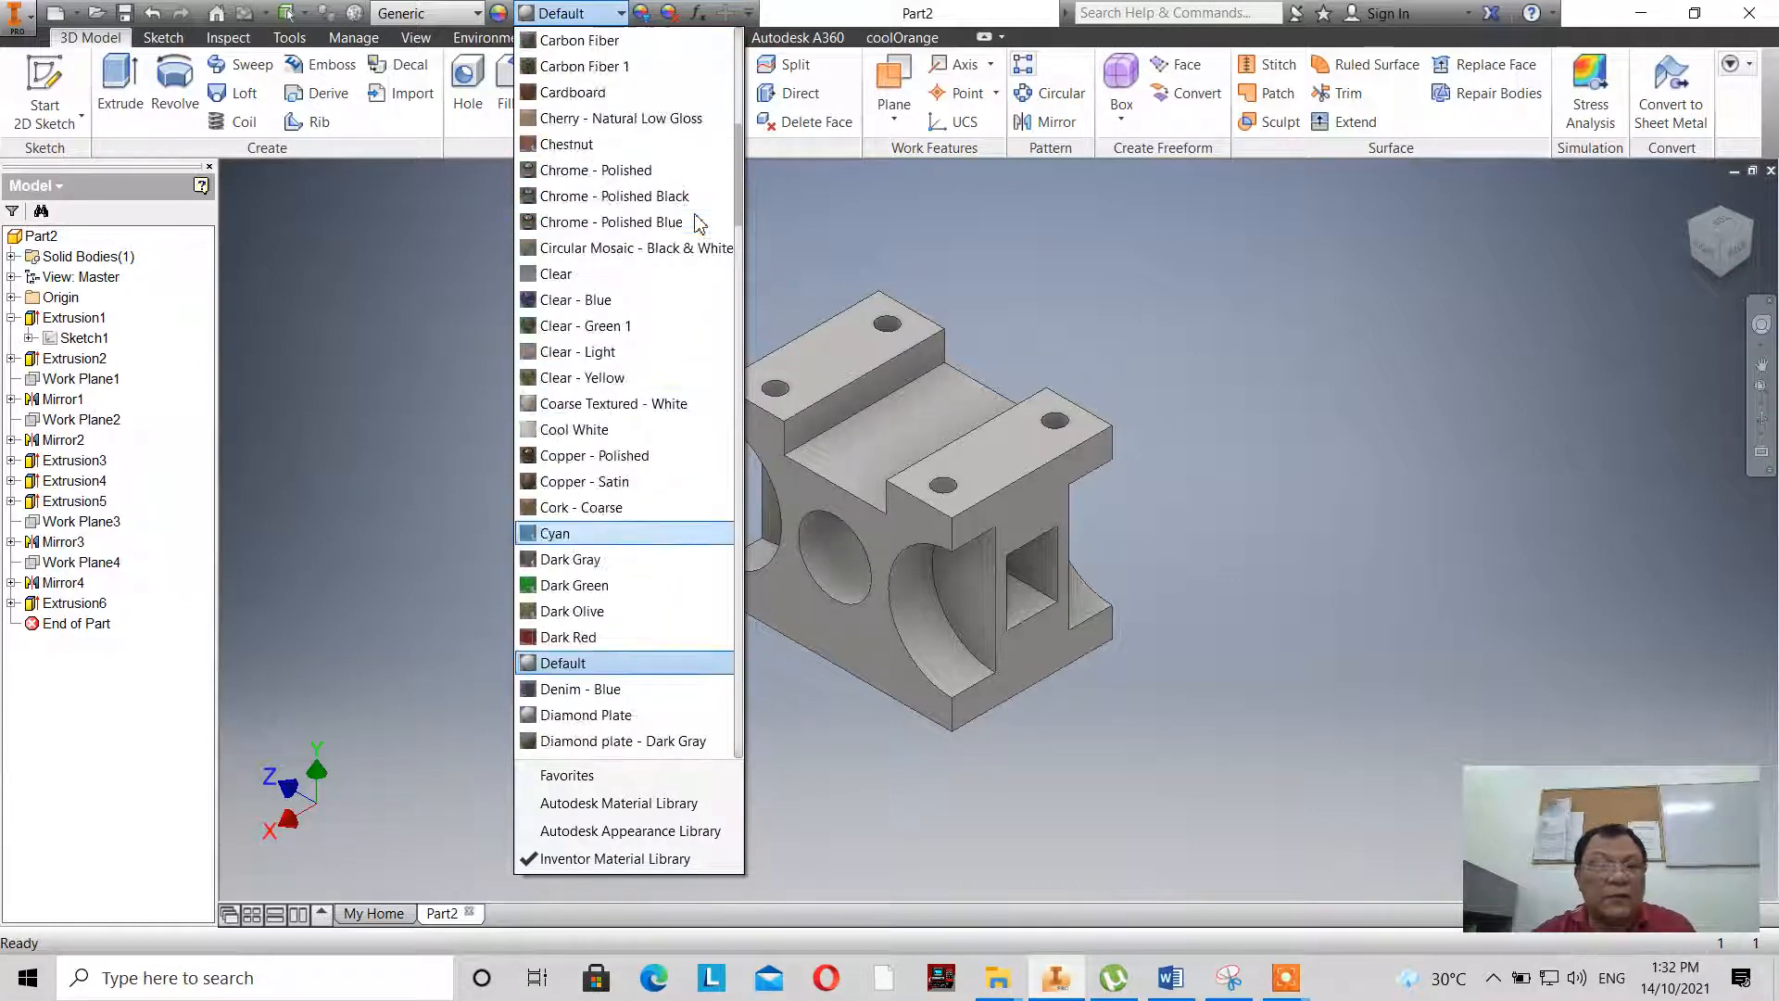
scroll(700, 222, "up", 4)
scroll(699, 222, "up", 3)
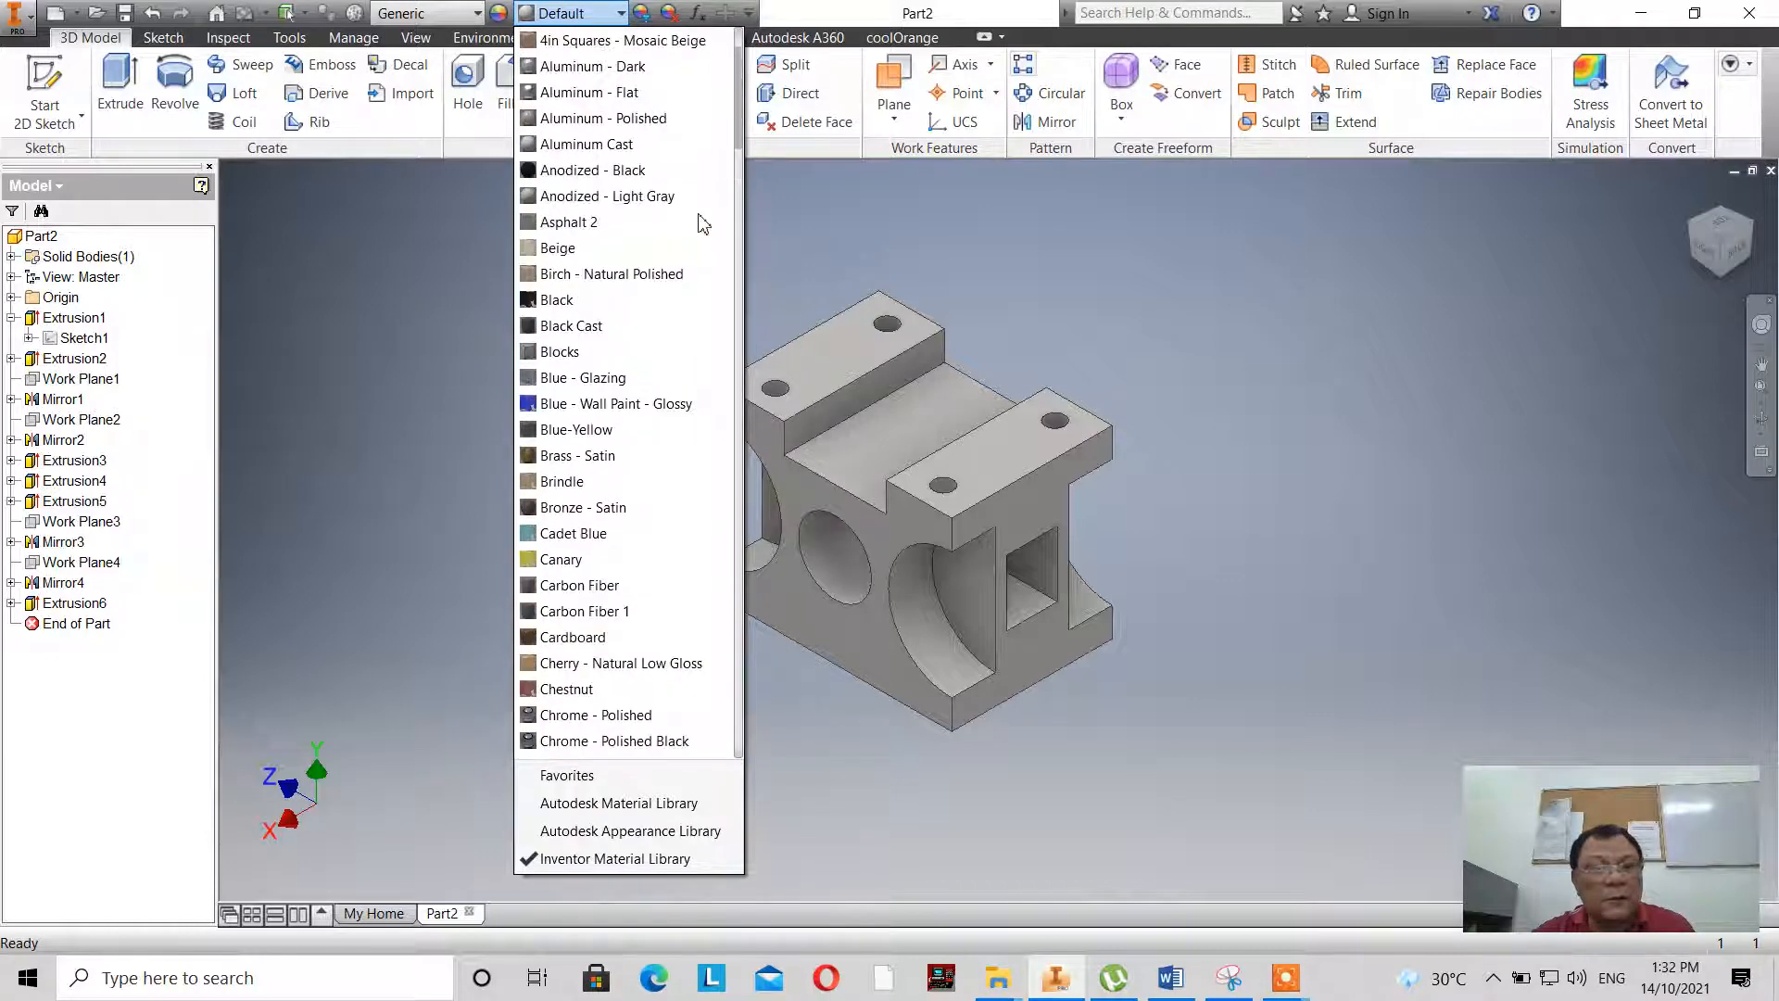
scroll(705, 223, "down", 2)
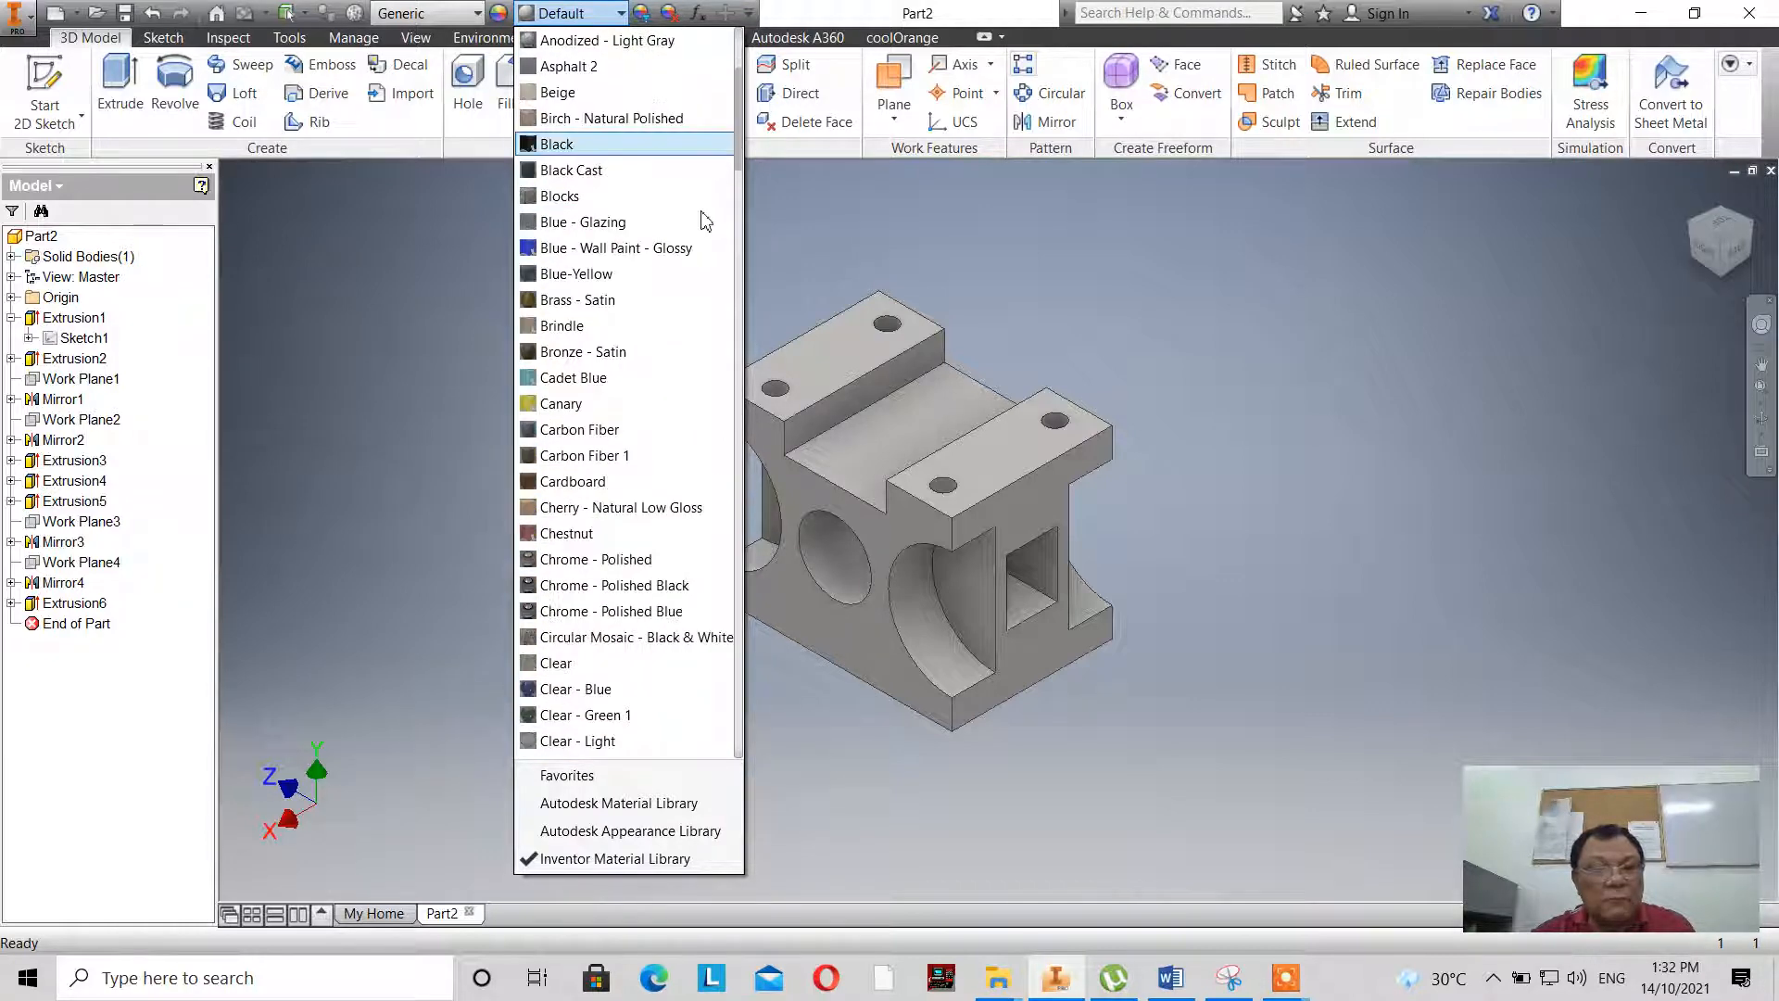
scroll(706, 221, "down", 2)
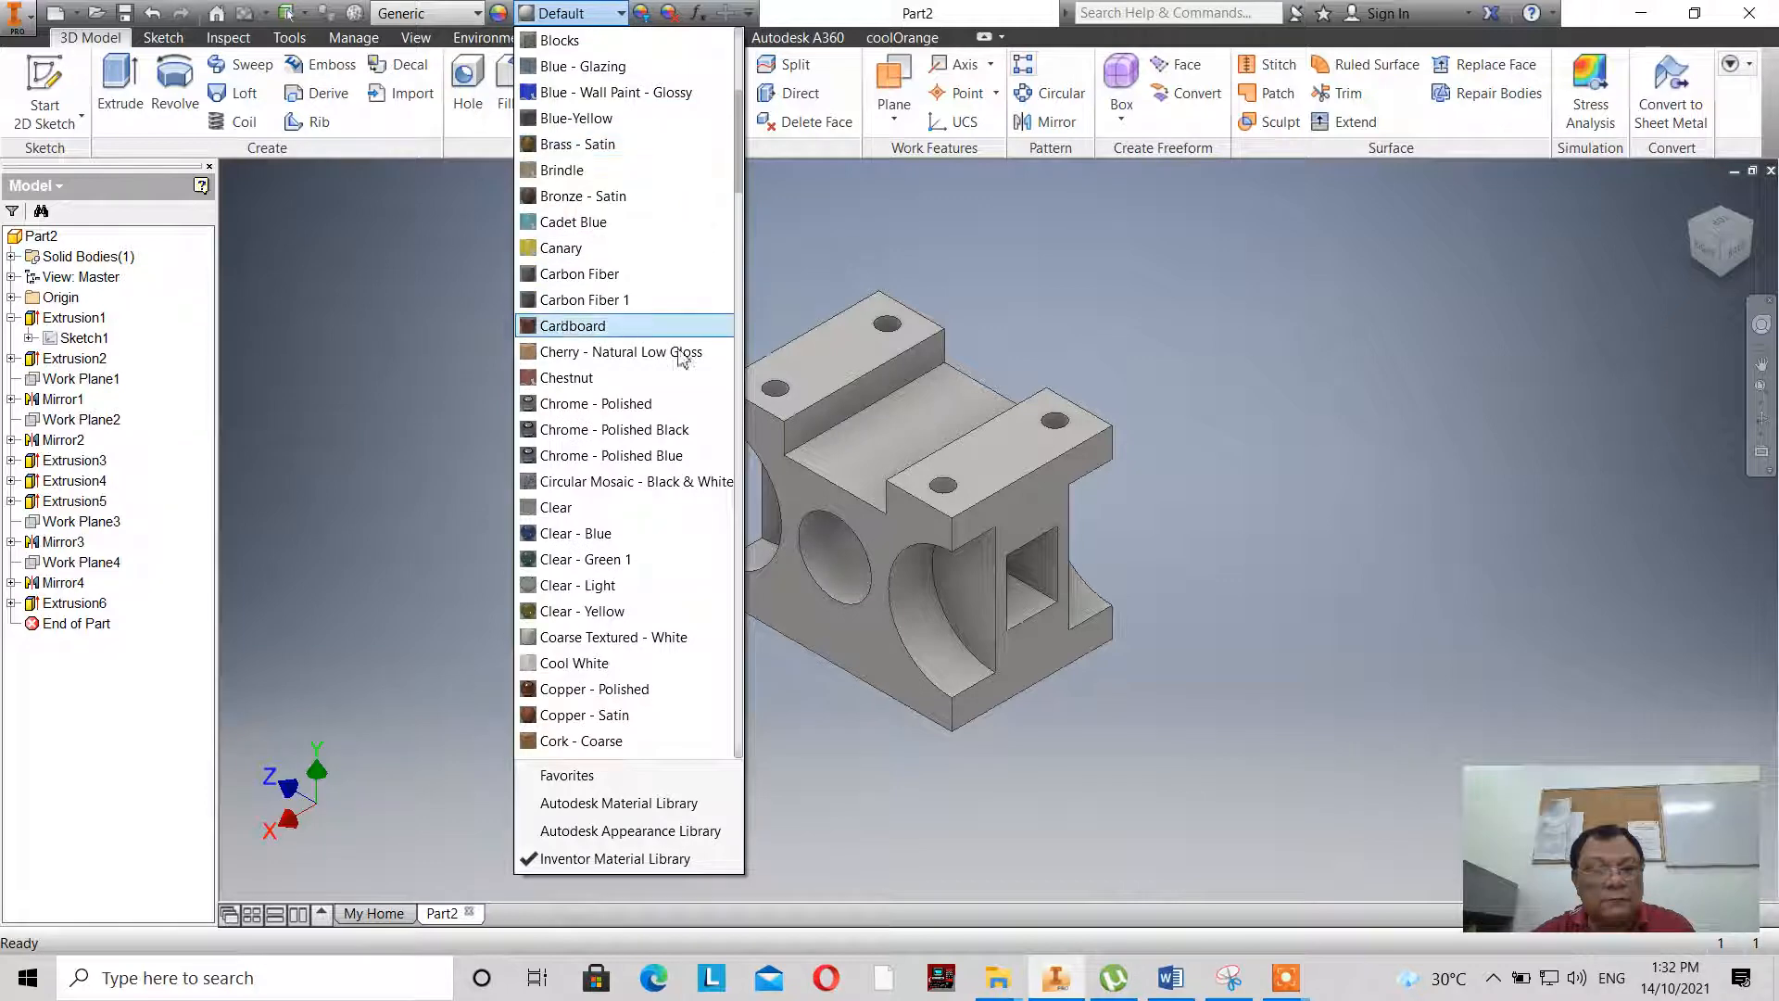
left_click(668, 456)
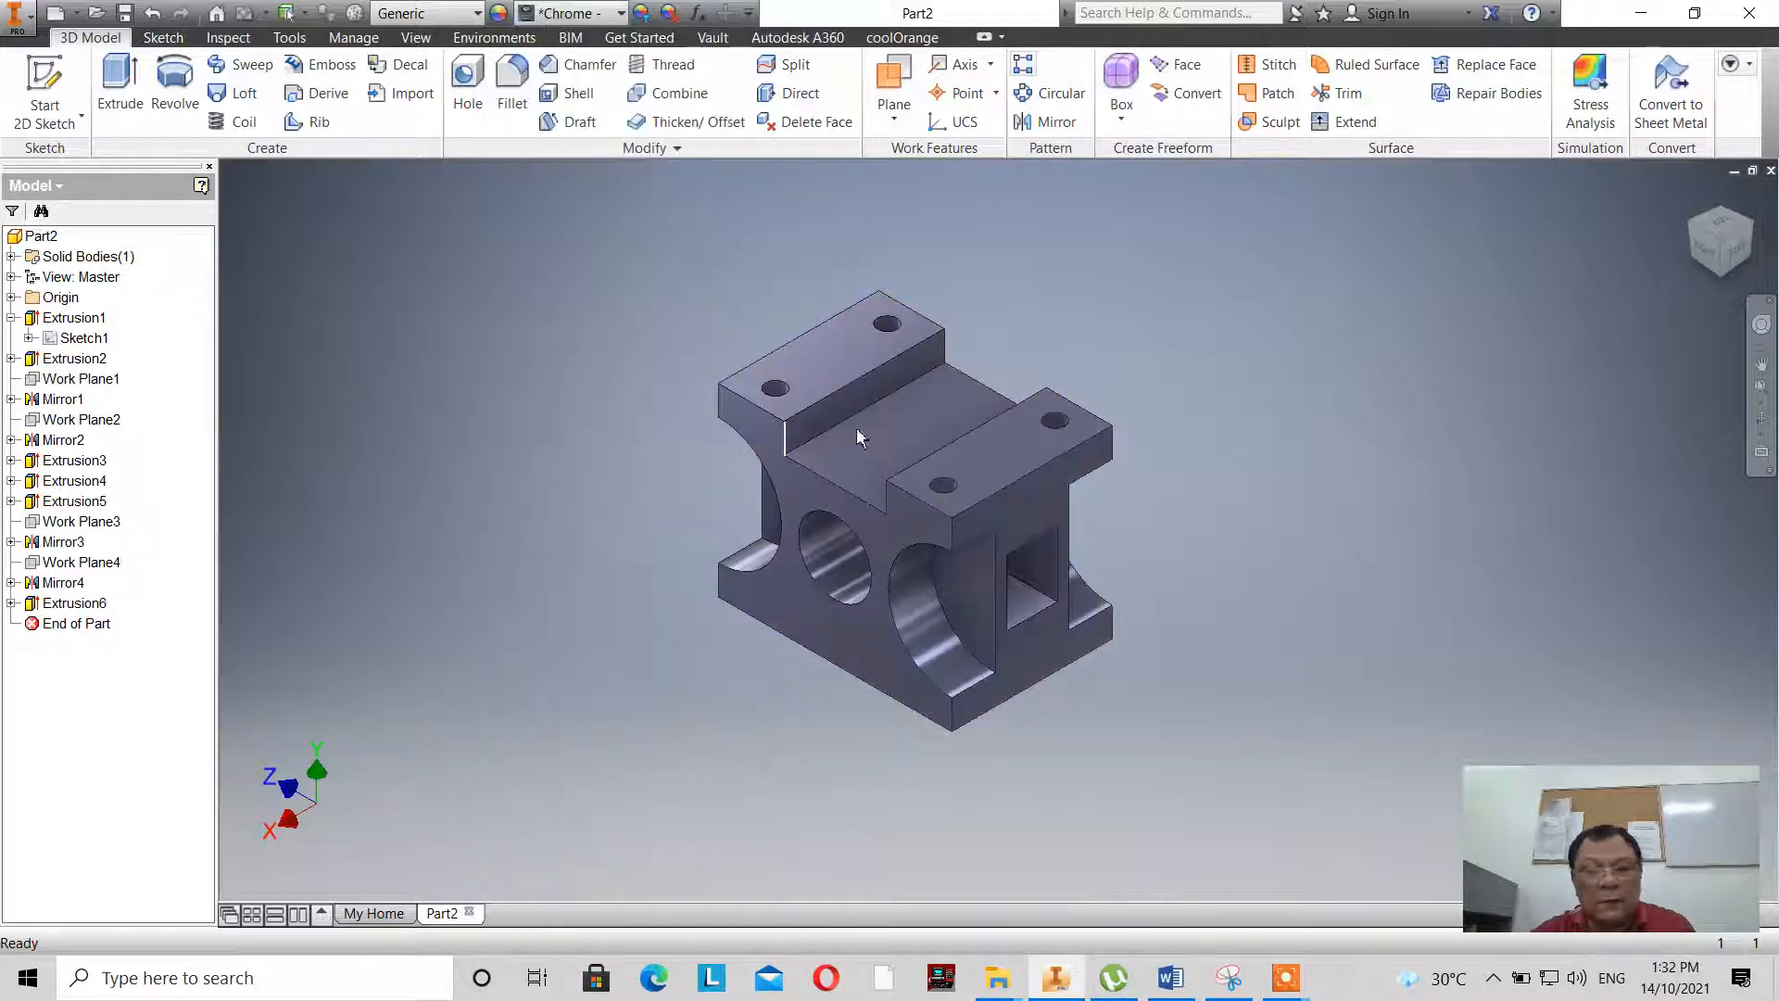
- Examine the finished block's holes, cutouts and rectangular opening from a slightly rotated angle and in isometric view
scroll(1010, 362, "up", 3)
scroll(1010, 362, "down", 3)
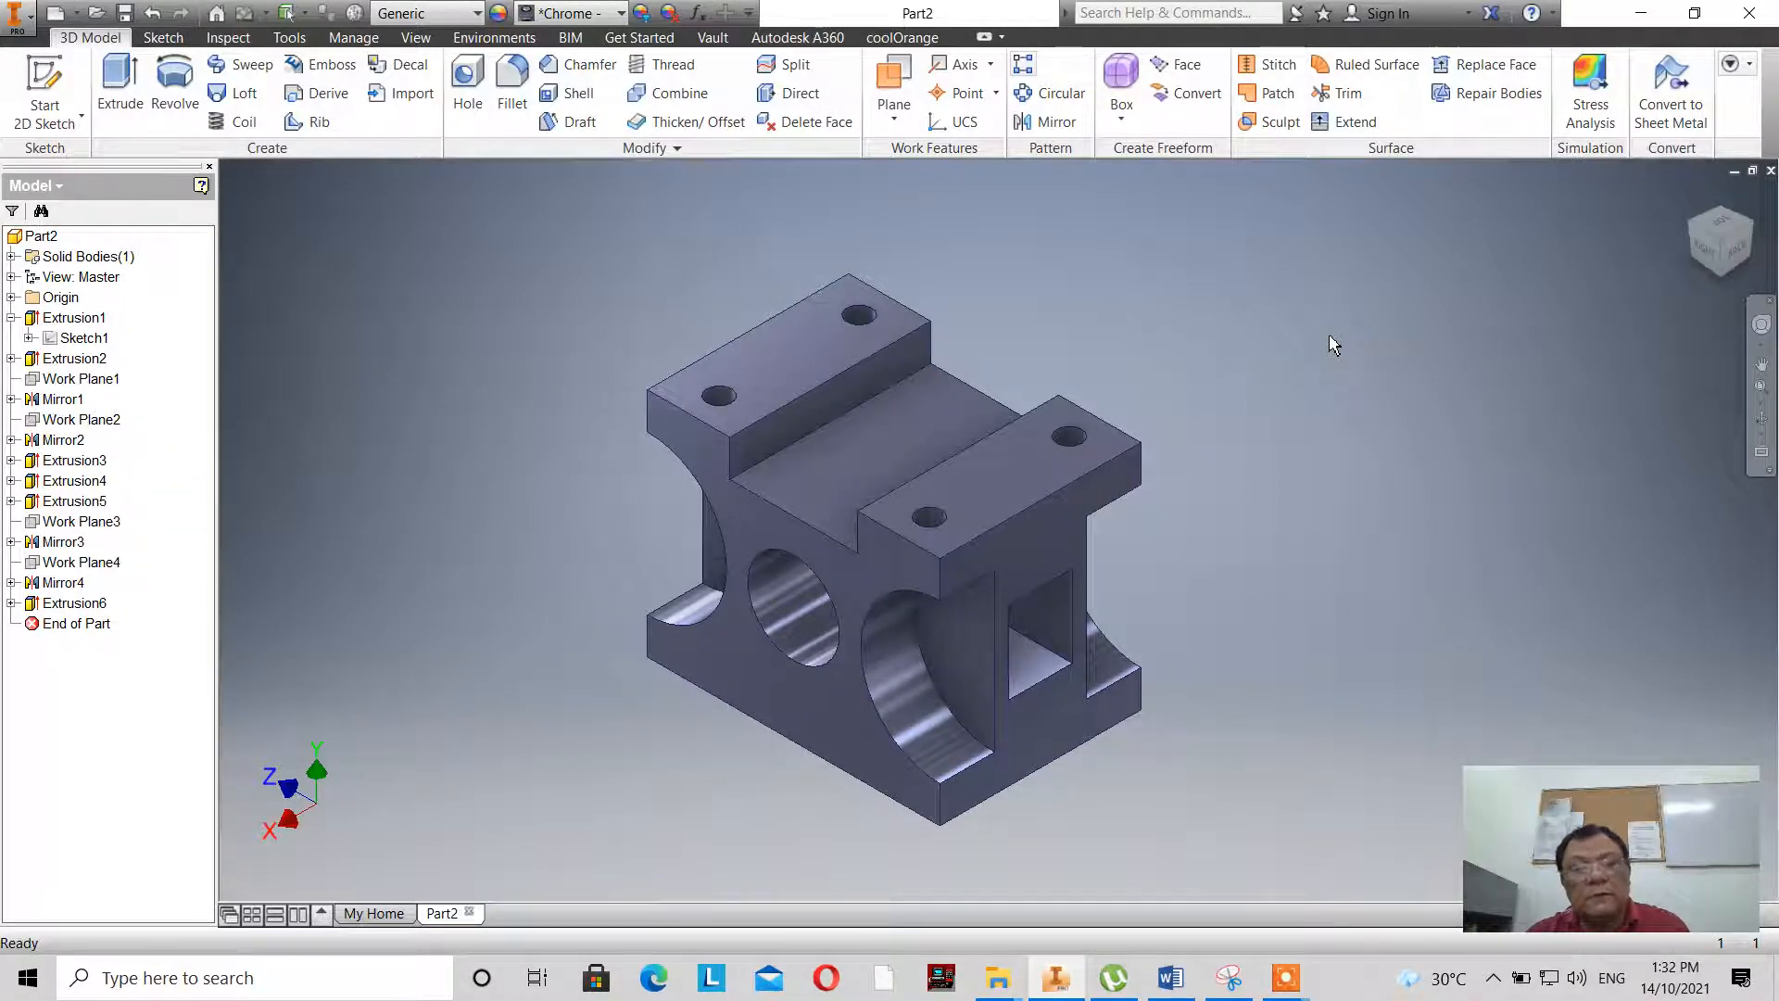
left_click(1762, 422)
left_click_drag(912, 556, 953, 545)
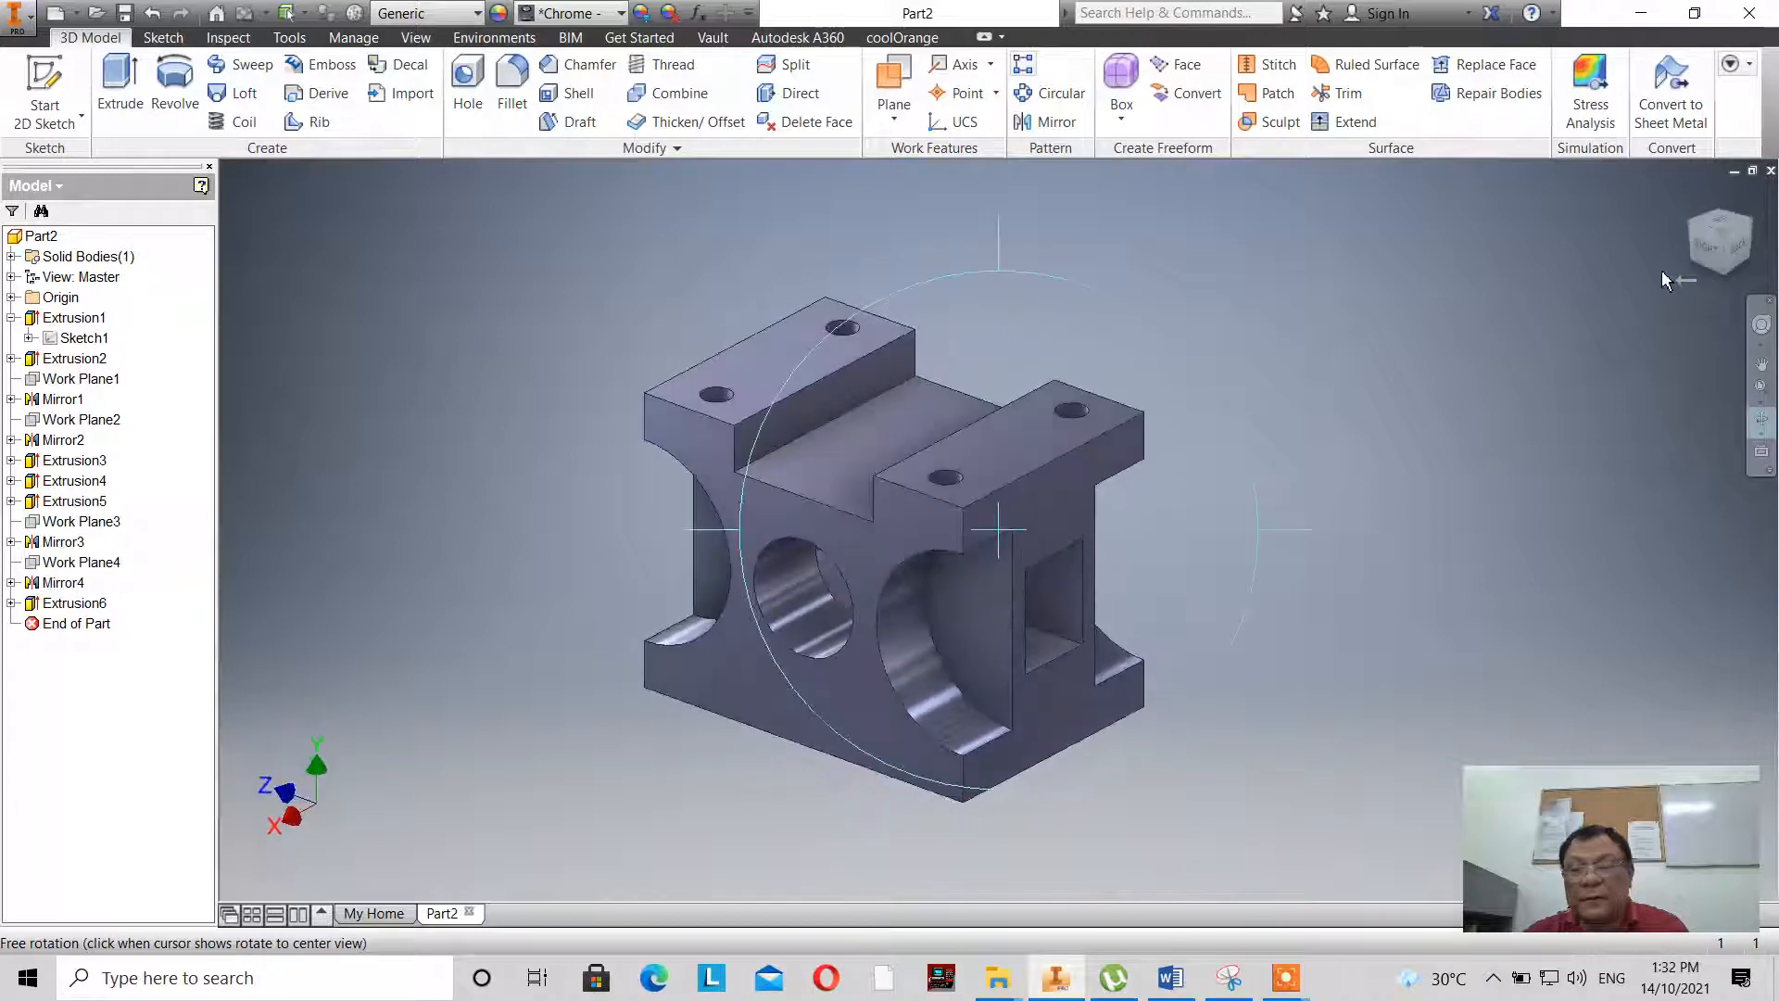
left_click(1724, 237)
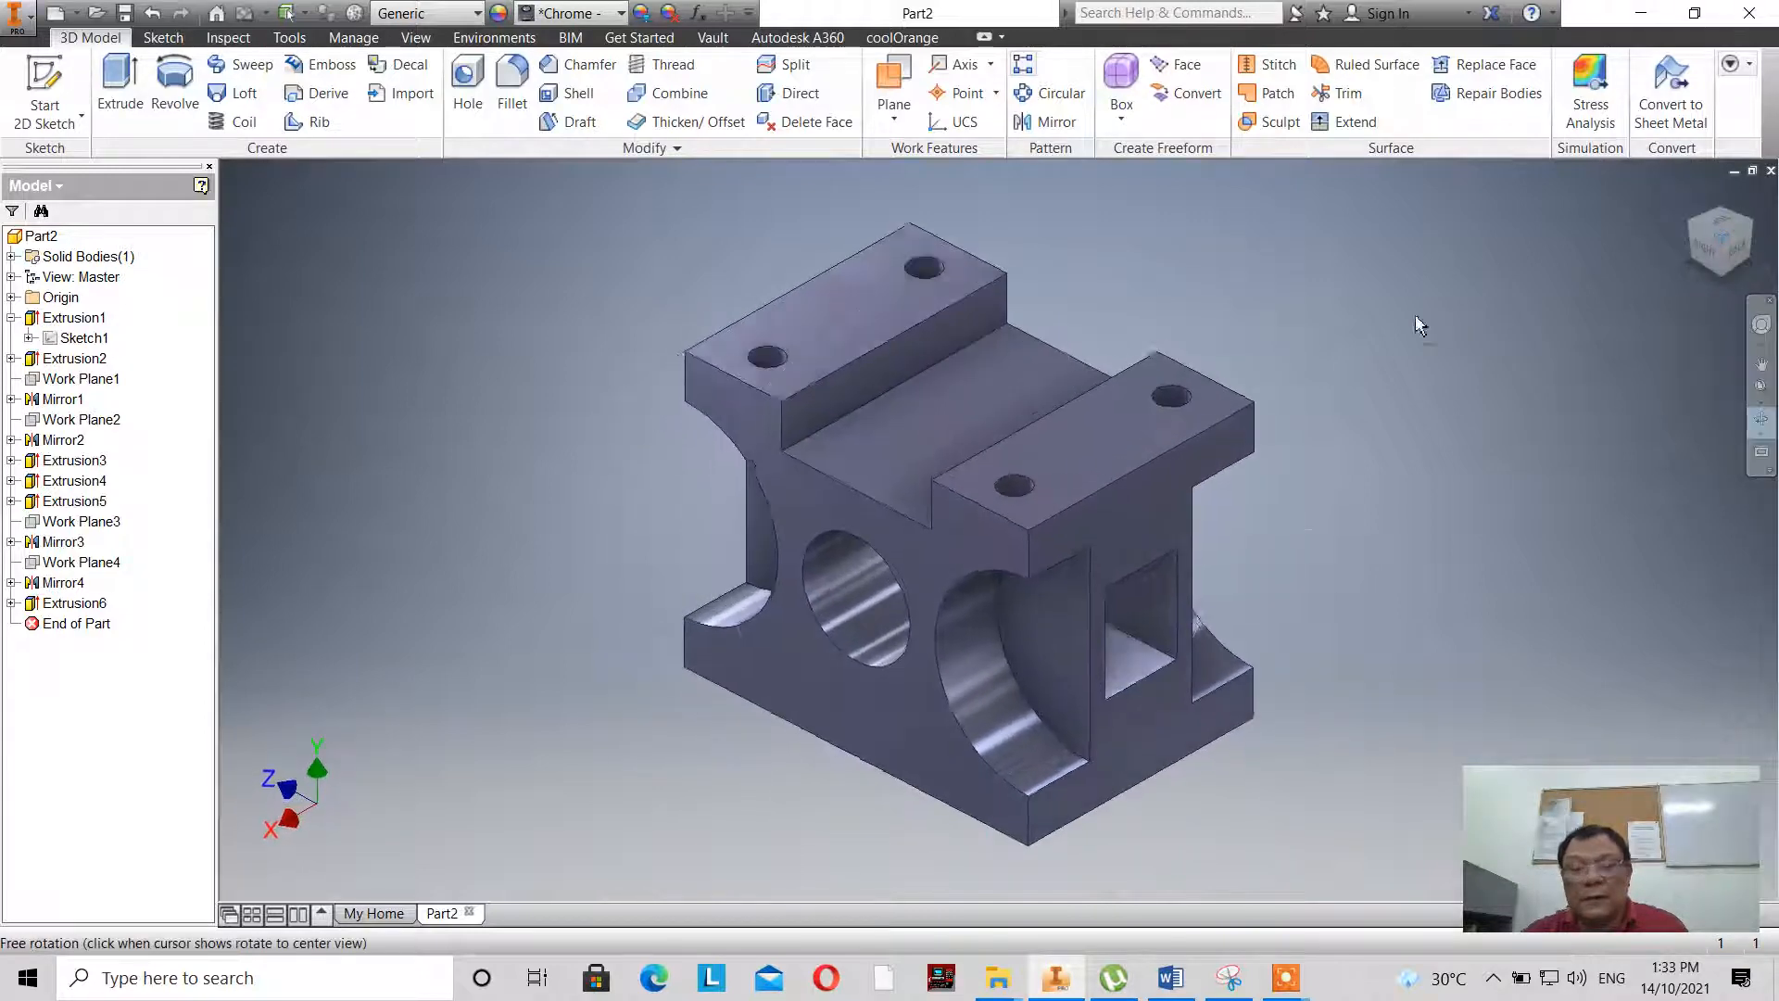
right_click(1452, 321)
left_click(1538, 322)
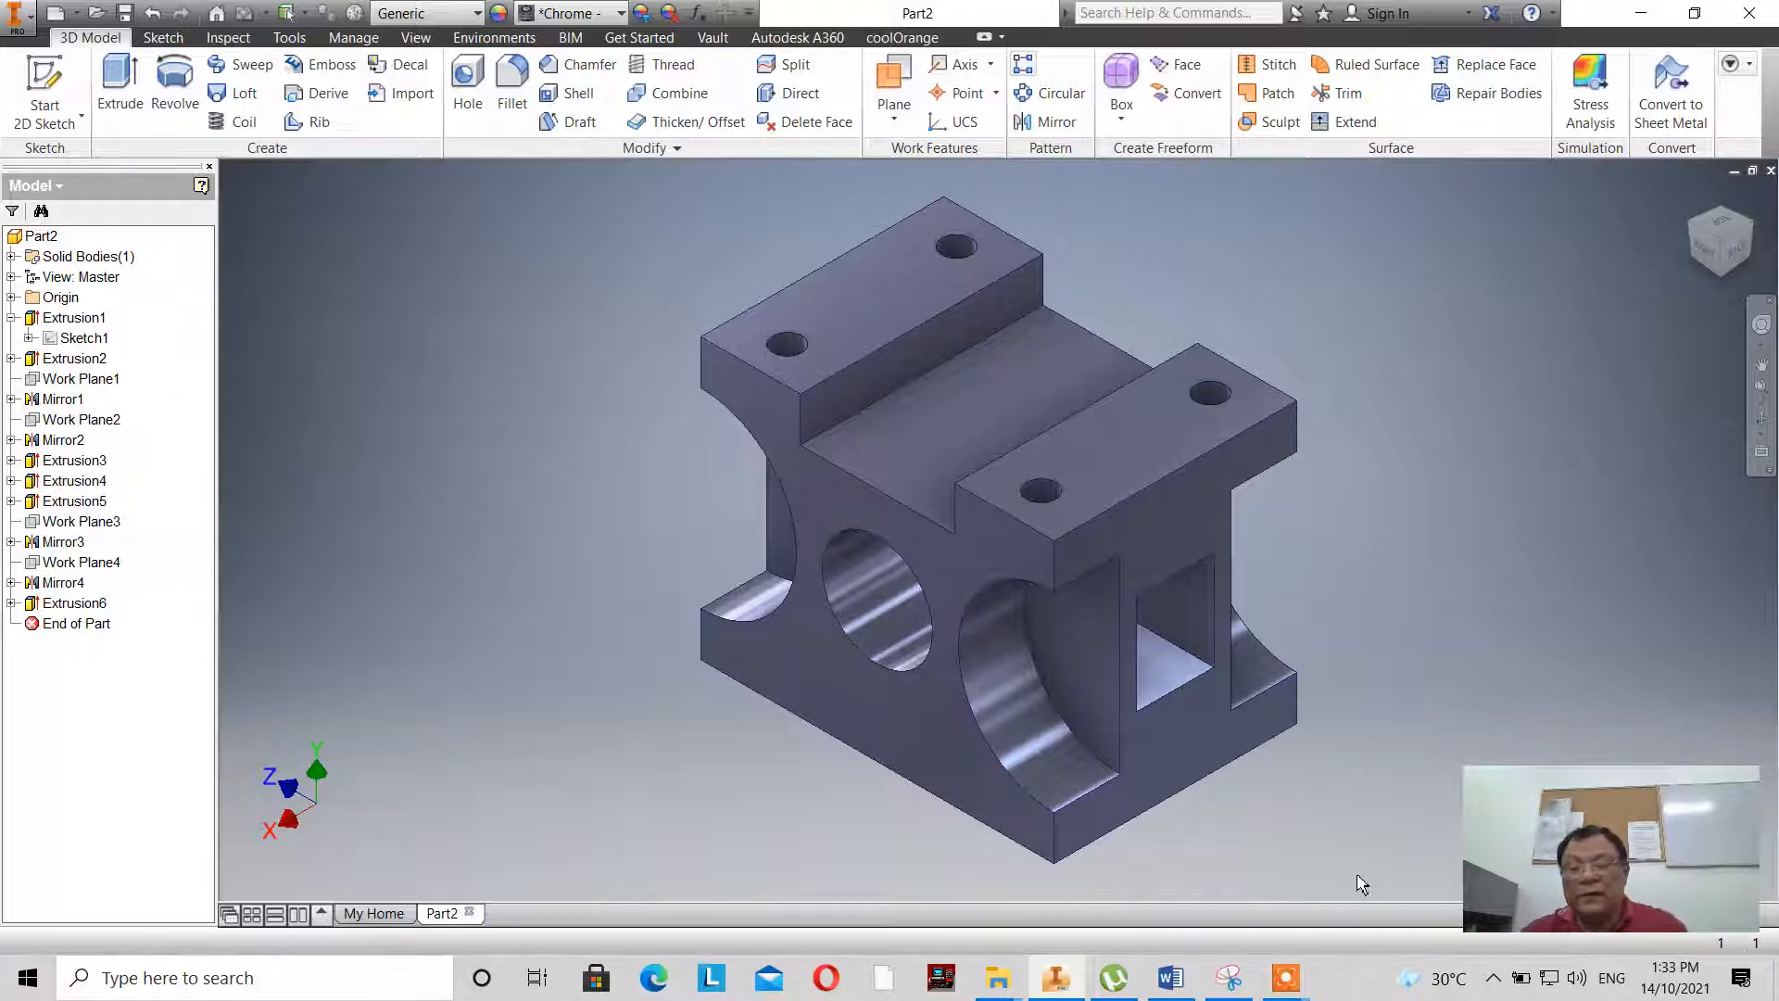
mouse_move(1316, 989)
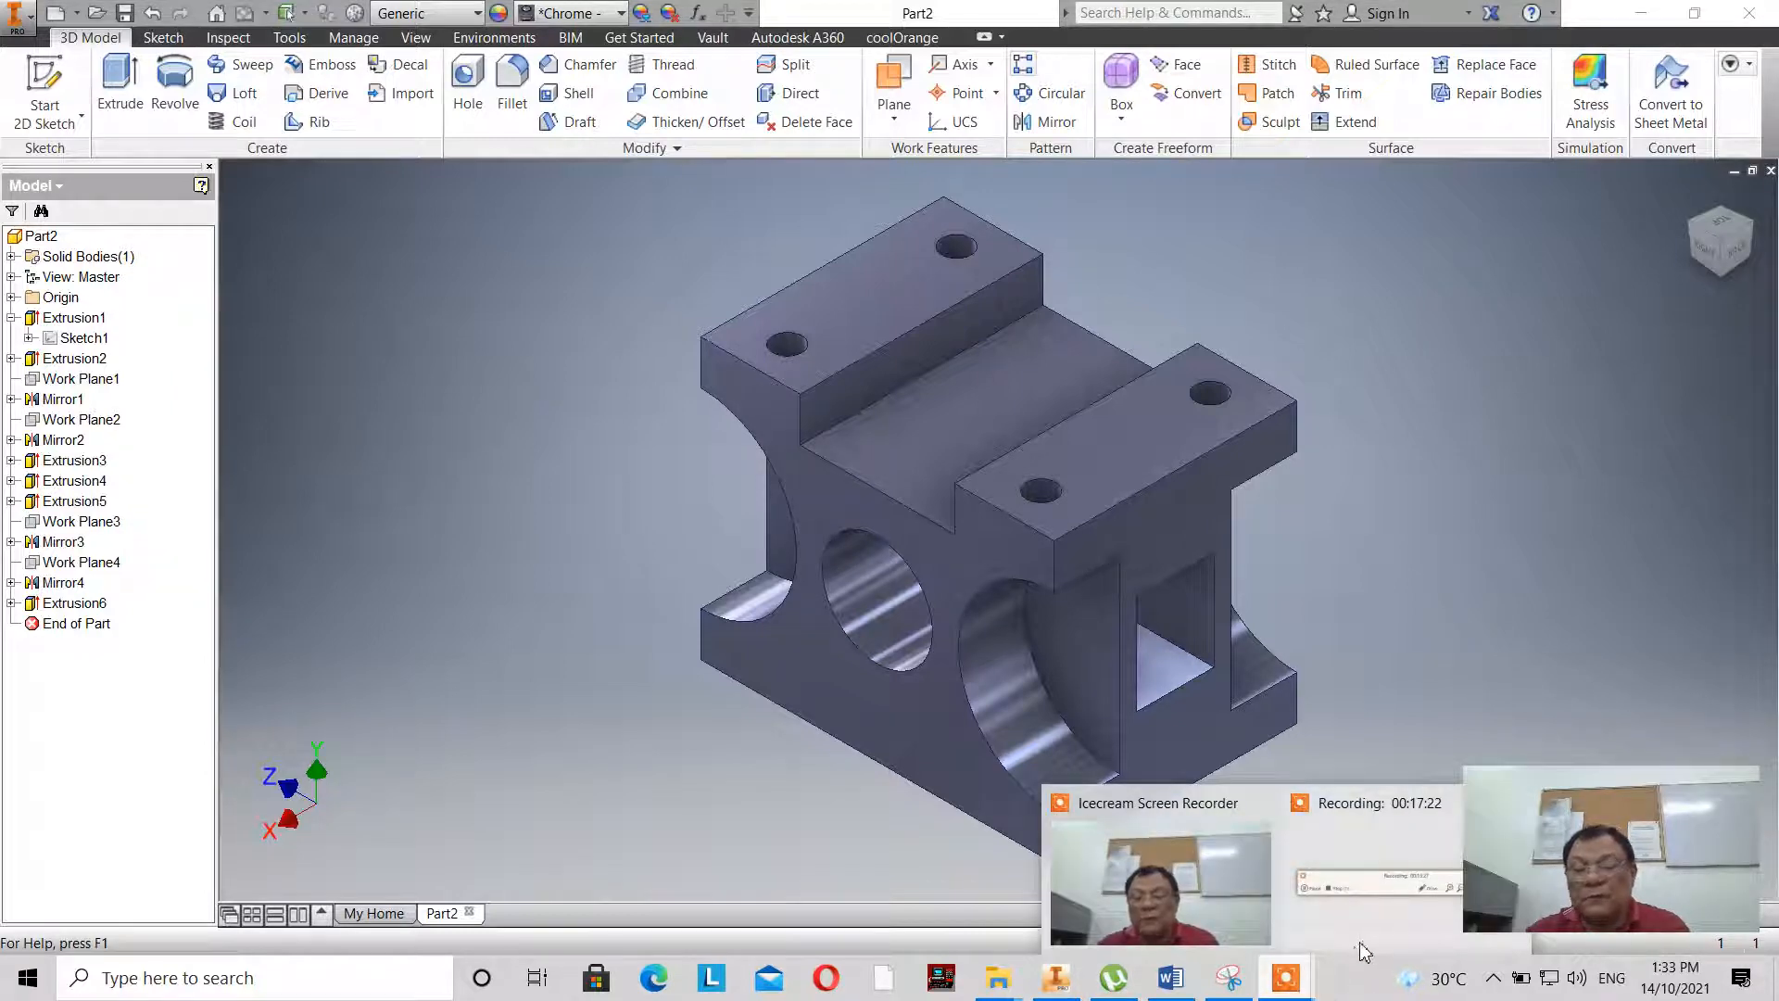
mouse_move(1364, 941)
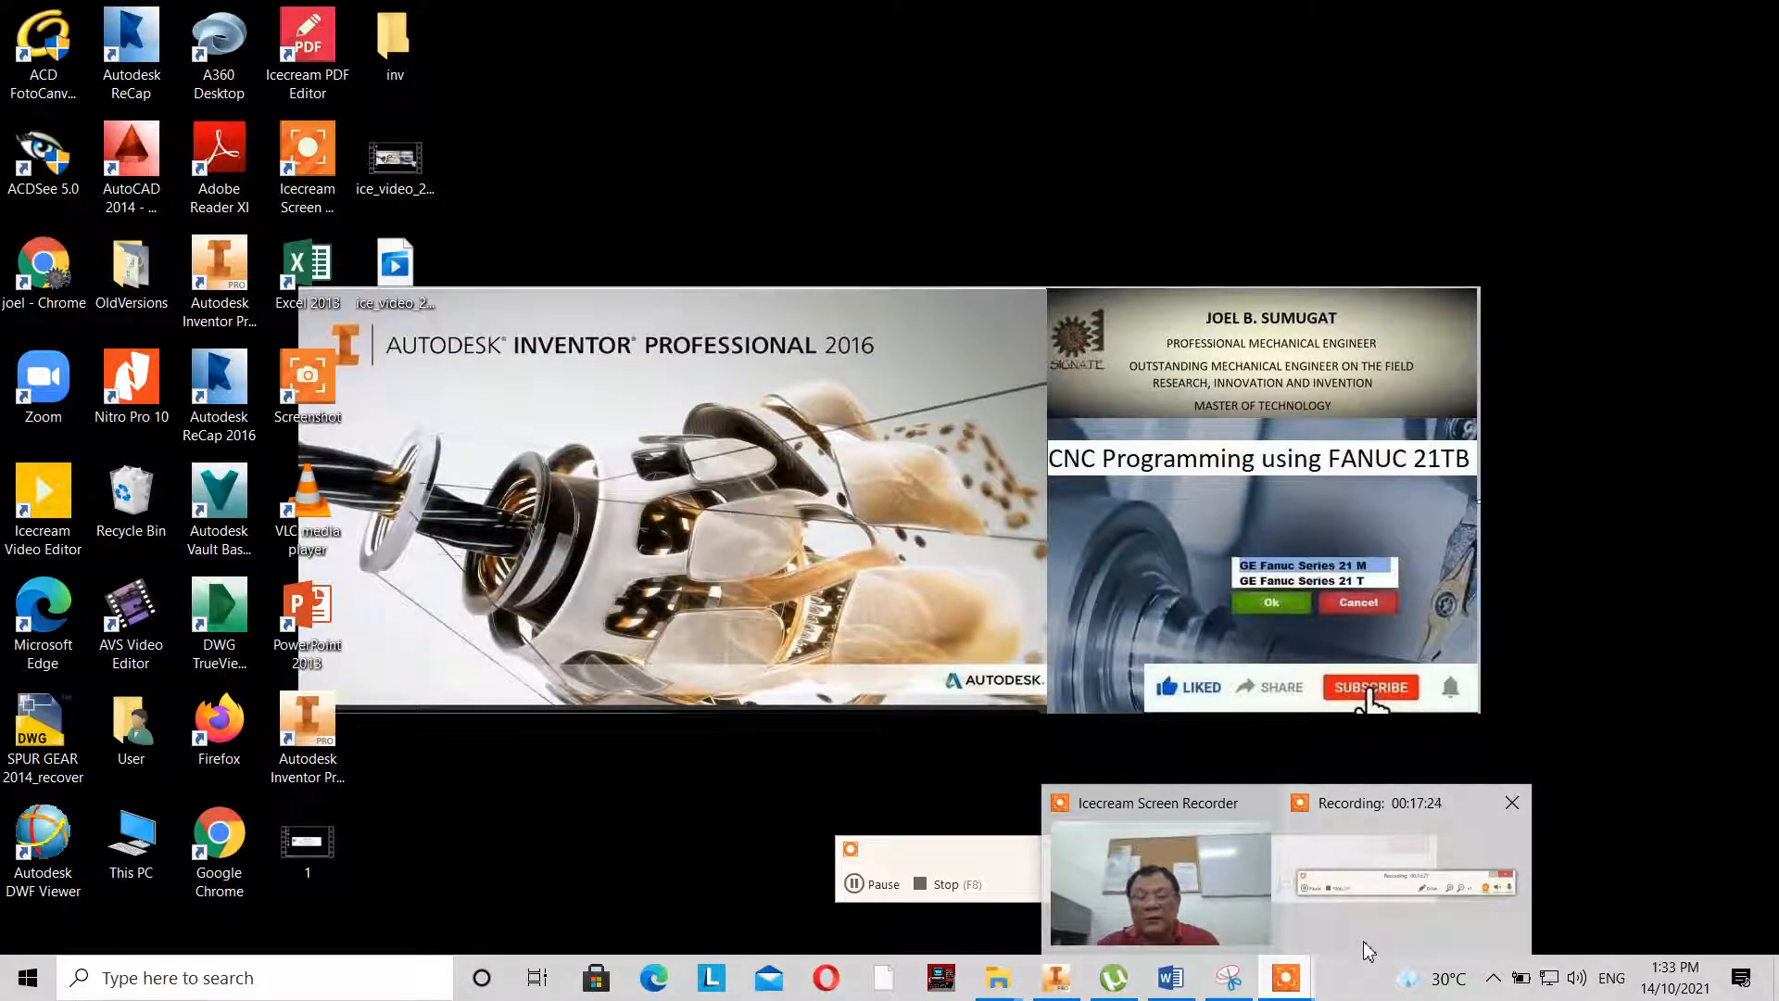